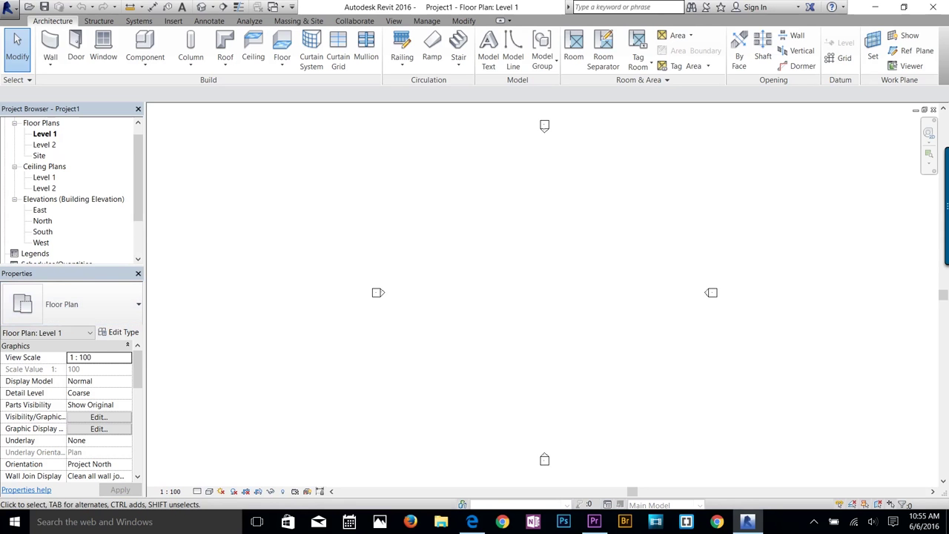
Step: Scroll the Project Browser before bringing up the z84_rysunek_szczegolowy.pdf house drawings
scroll(74, 191, "down", 3)
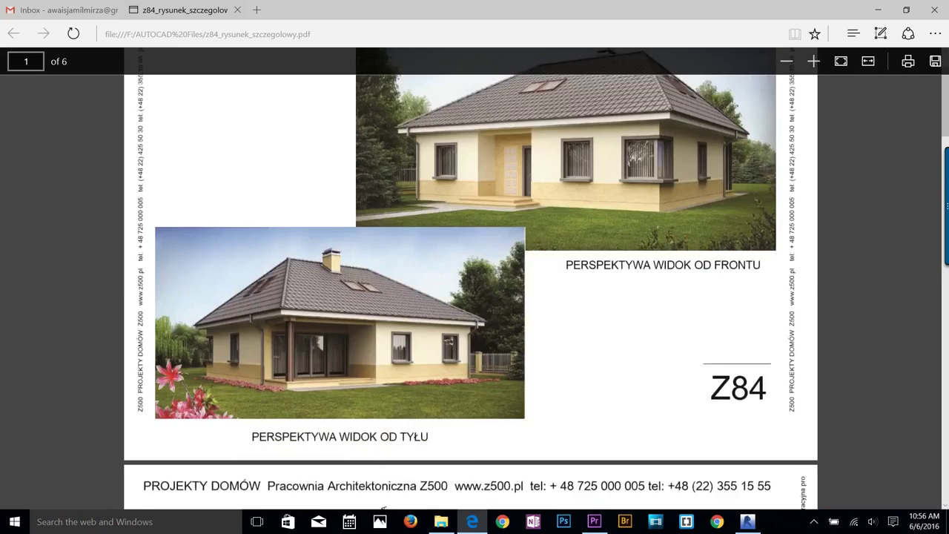
scroll(470, 282, "down", 15)
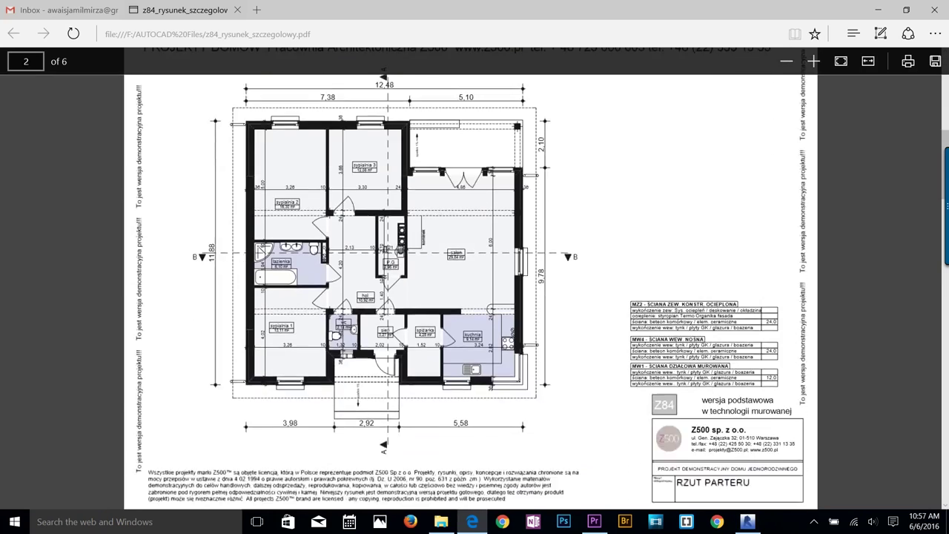
Step: Page through the six PDF pages of plans, section and elevations, then return to Revit
scroll(471, 281, "down", 10)
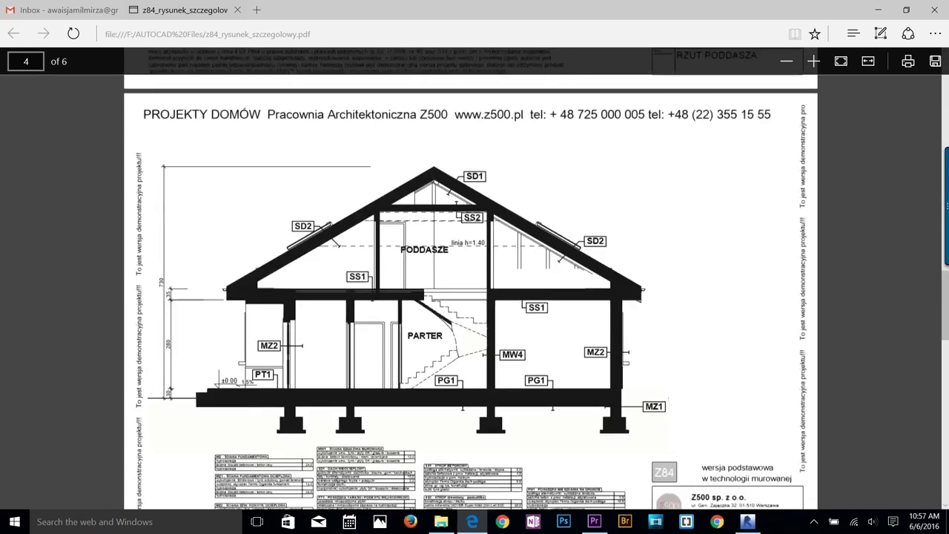
scroll(471, 282, "down", 15)
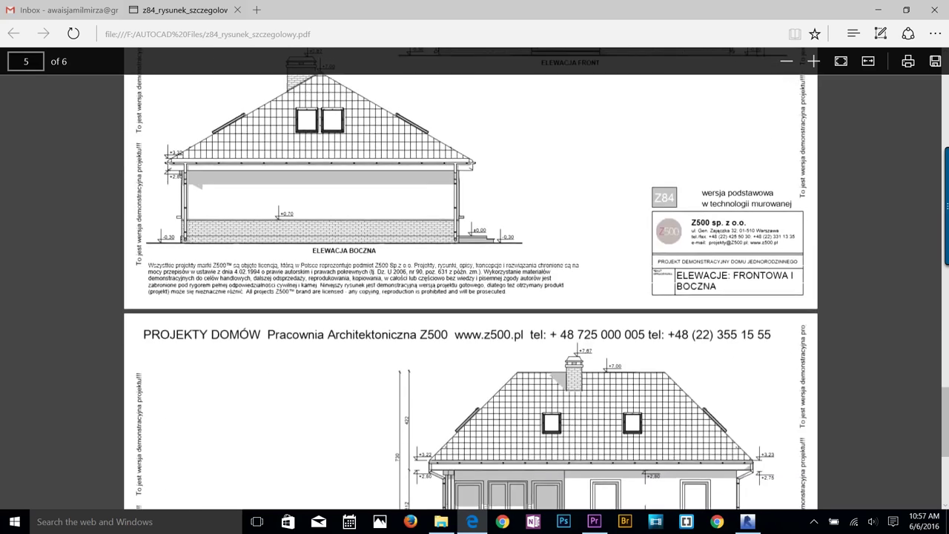
scroll(471, 282, "down", 4)
scroll(471, 282, "up", 10)
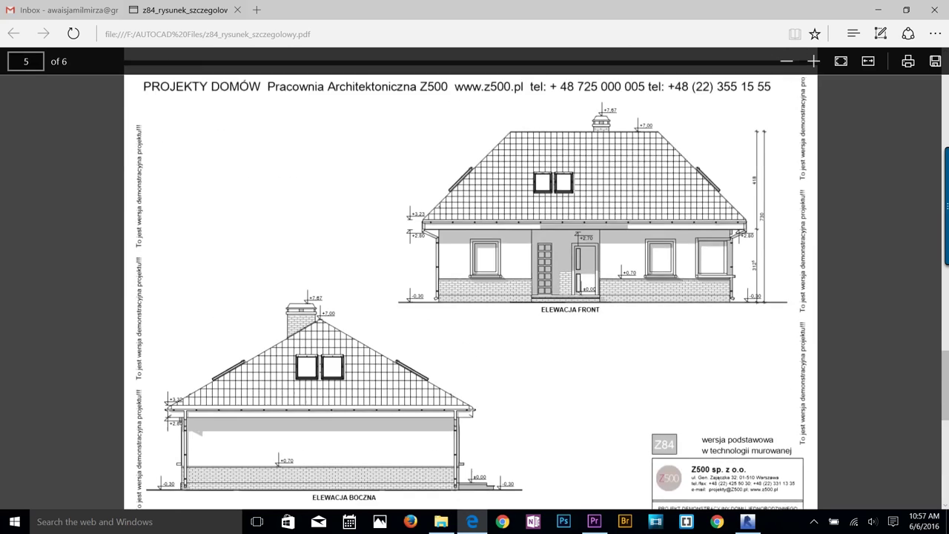
scroll(348, 304, "up", 15)
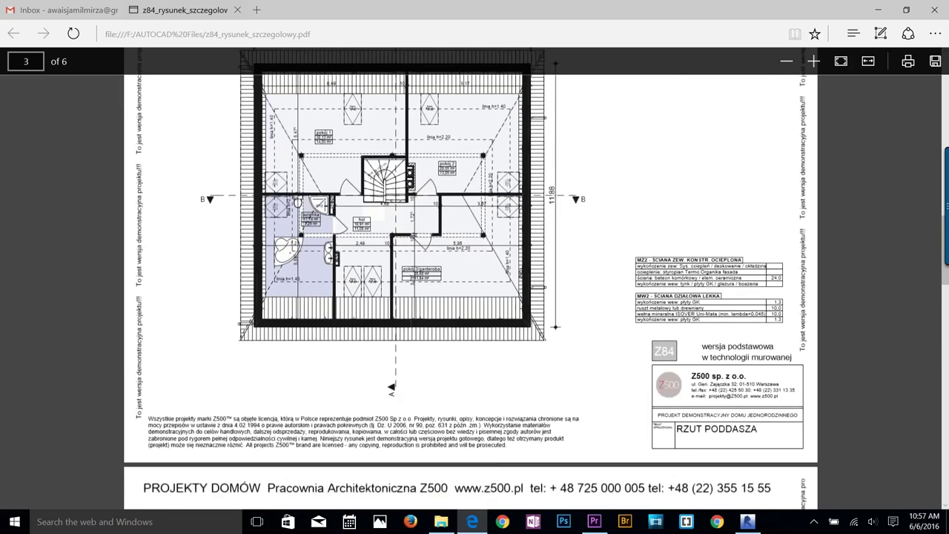
scroll(471, 279, "up", 15)
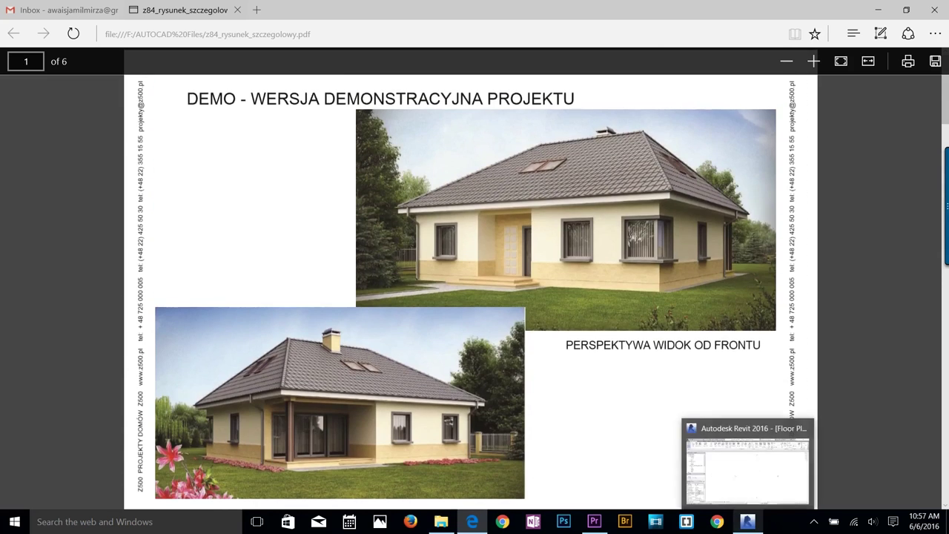
left_click(747, 521)
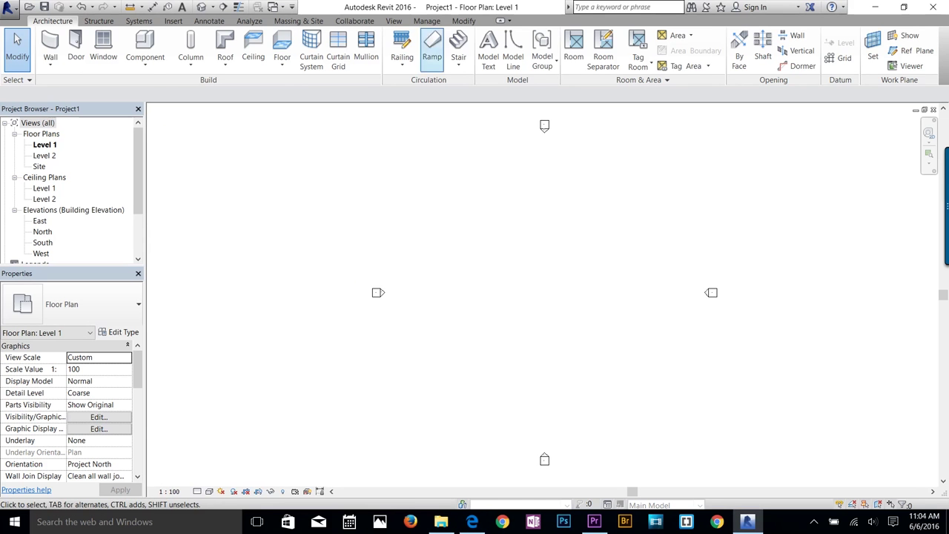
Step: Keep project units at feet and fractional inches, square feet and cubic feet, and confirm
left_click(426, 21)
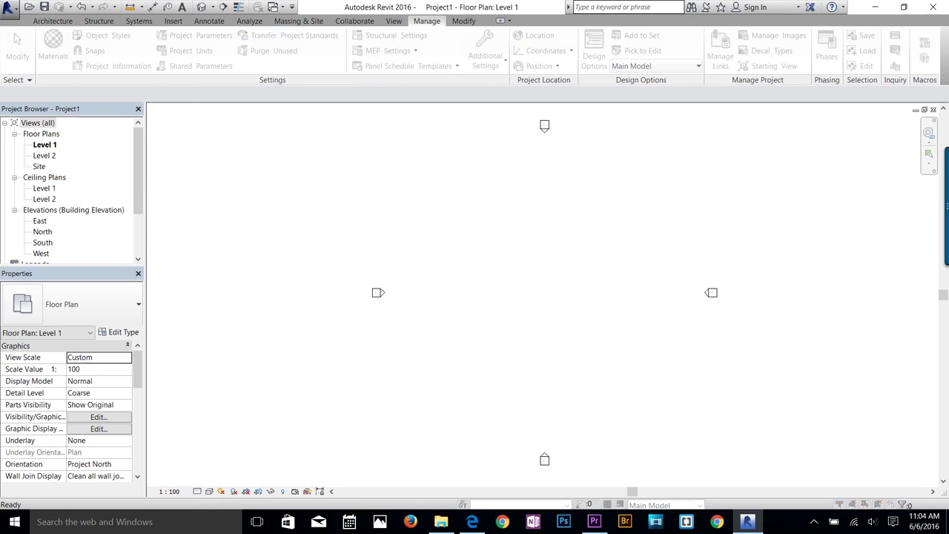
left_click(185, 50)
left_click(512, 172)
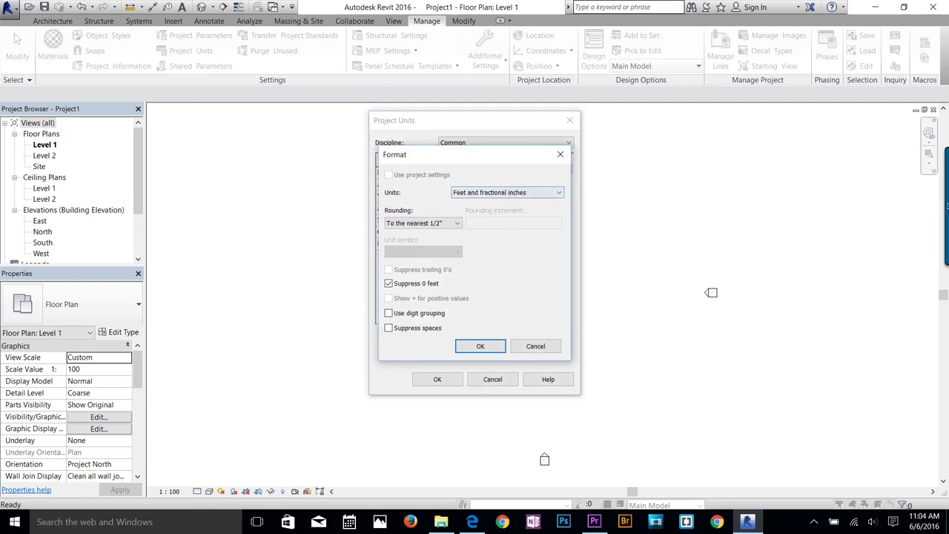
key("alt+Down")
key("Escape")
key("Escape")
left_click(513, 183)
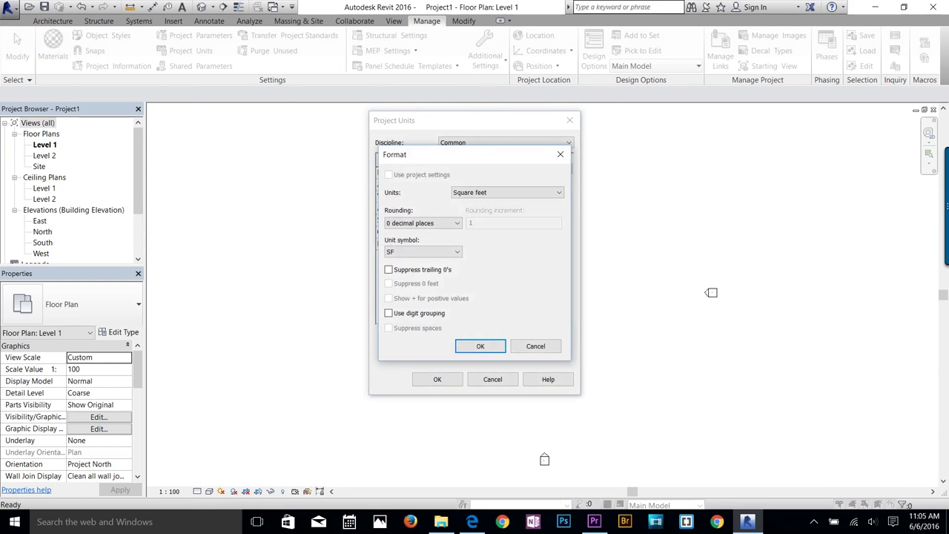
key("alt+Down")
key("Escape")
key("Escape")
left_click(513, 196)
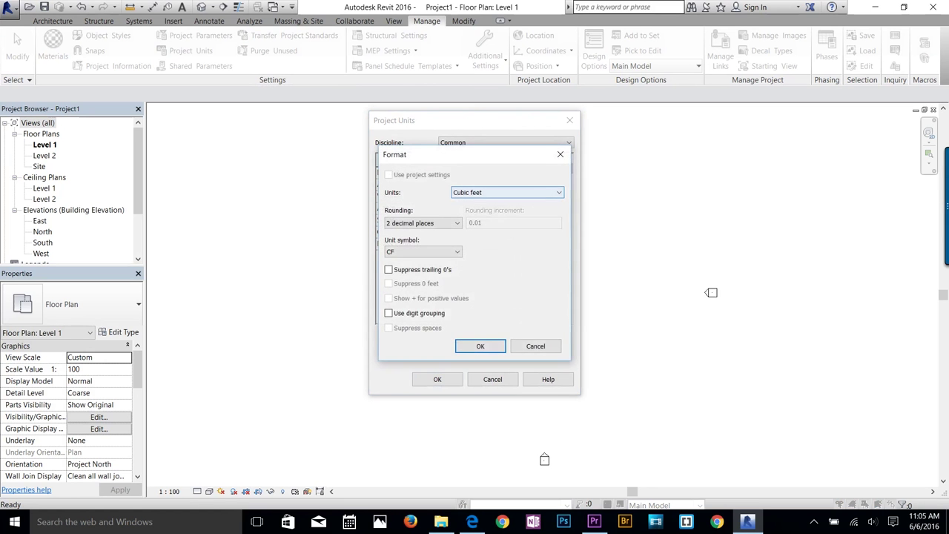
left_click(481, 345)
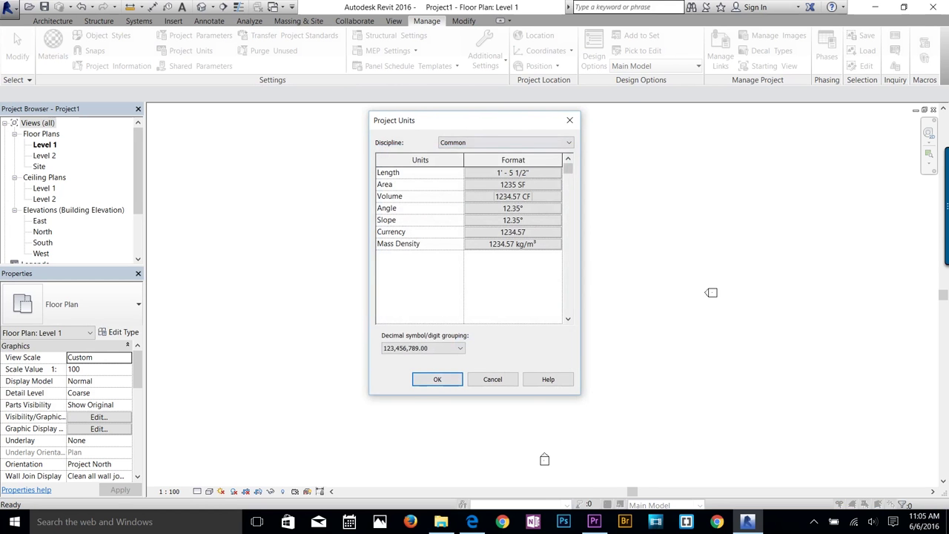
left_click_drag(495, 127, 541, 121)
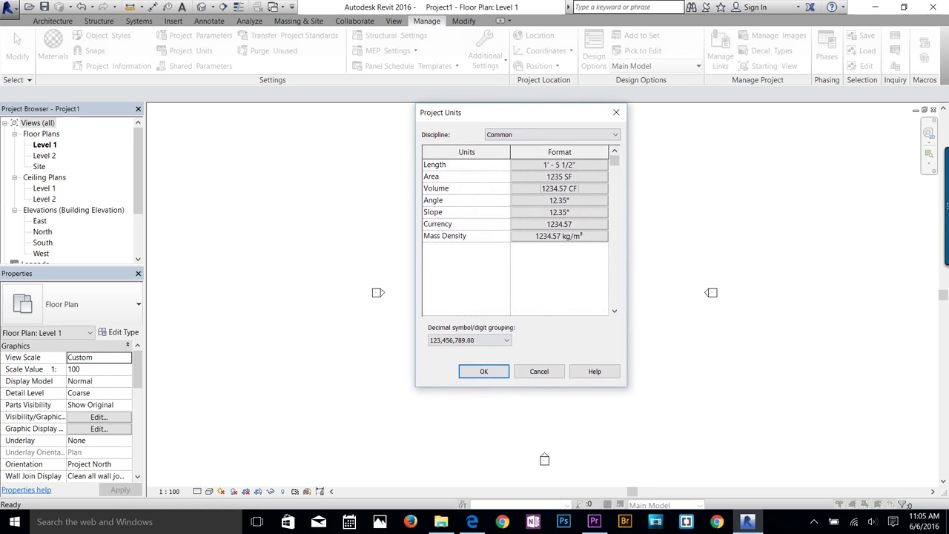
left_click(483, 371)
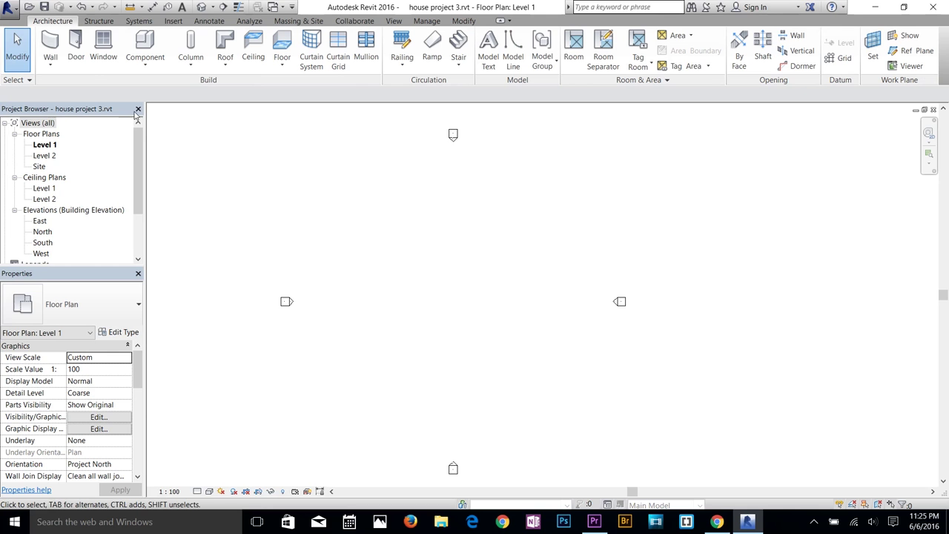
Step: Start the Wall: Architectural tool with the Generic - 200mm 2 wall type
left_click(52, 66)
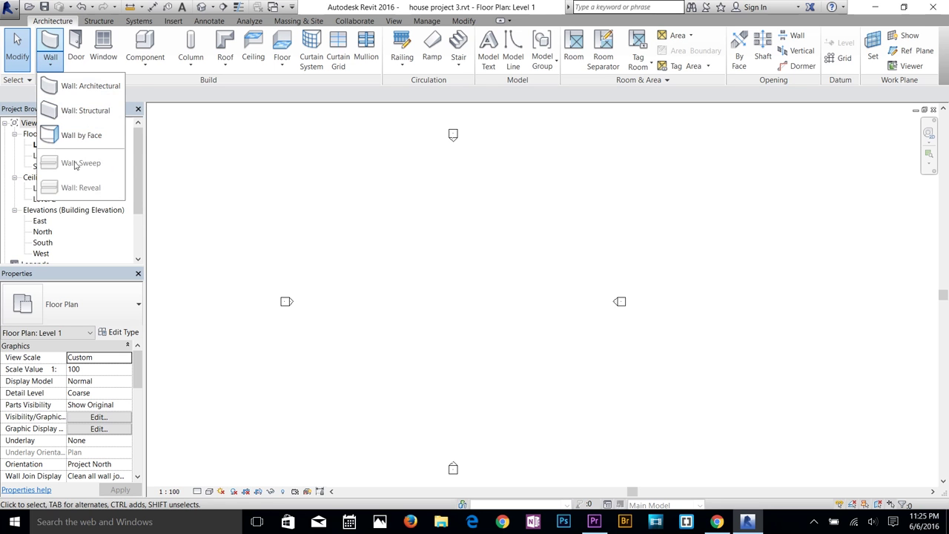
left_click(91, 86)
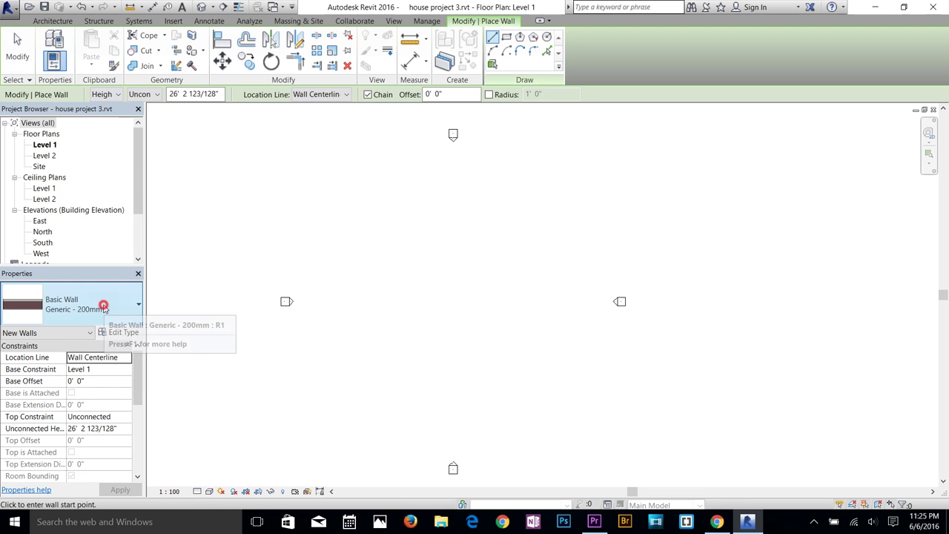
left_click(106, 312)
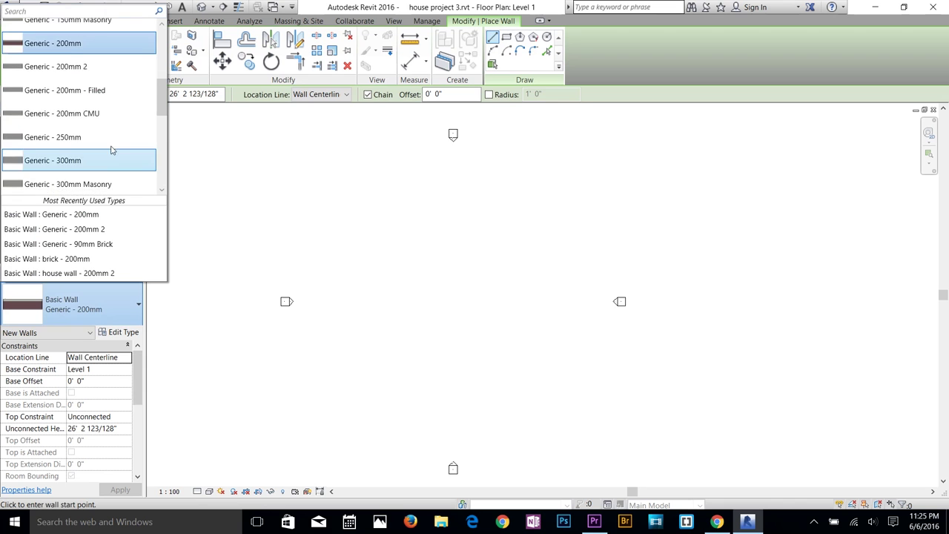
scroll(106, 148, "up", 5)
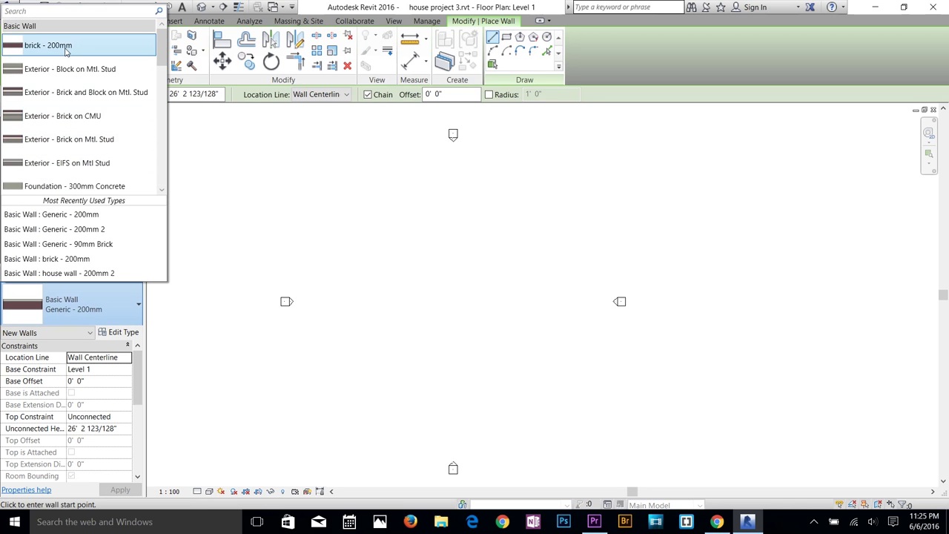
mouse_move(67, 49)
scroll(57, 111, "down", 3)
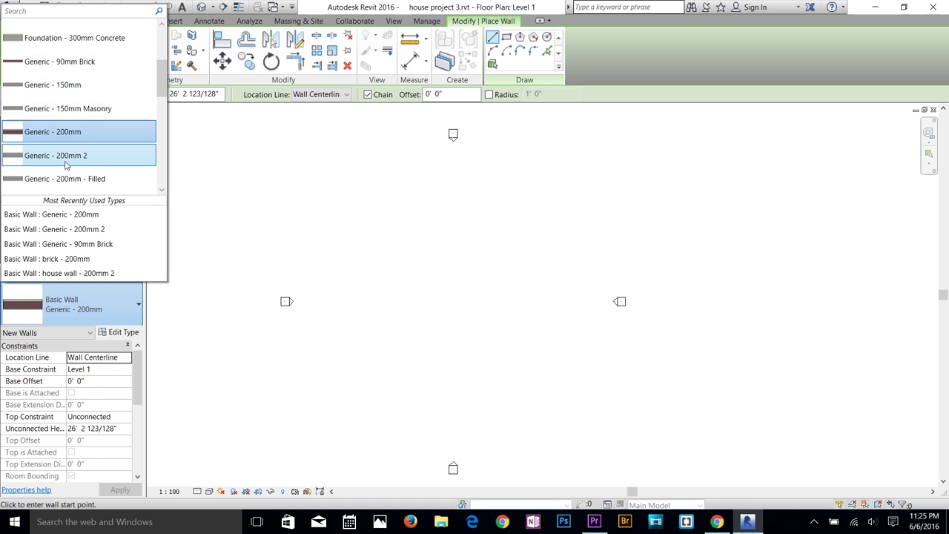
left_click(71, 158)
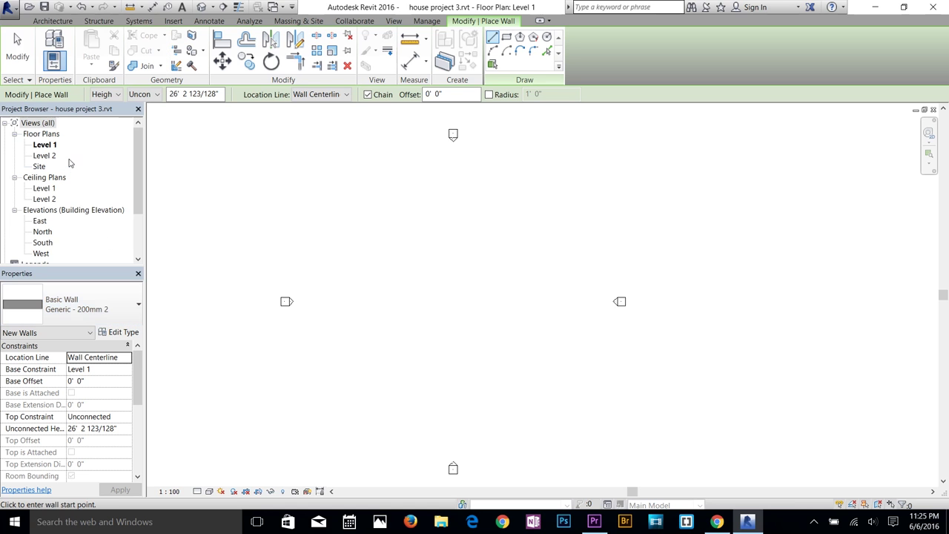
Step: Bring up the Generic - 200mm 2 type properties and toggle the wall section preview
left_click(118, 333)
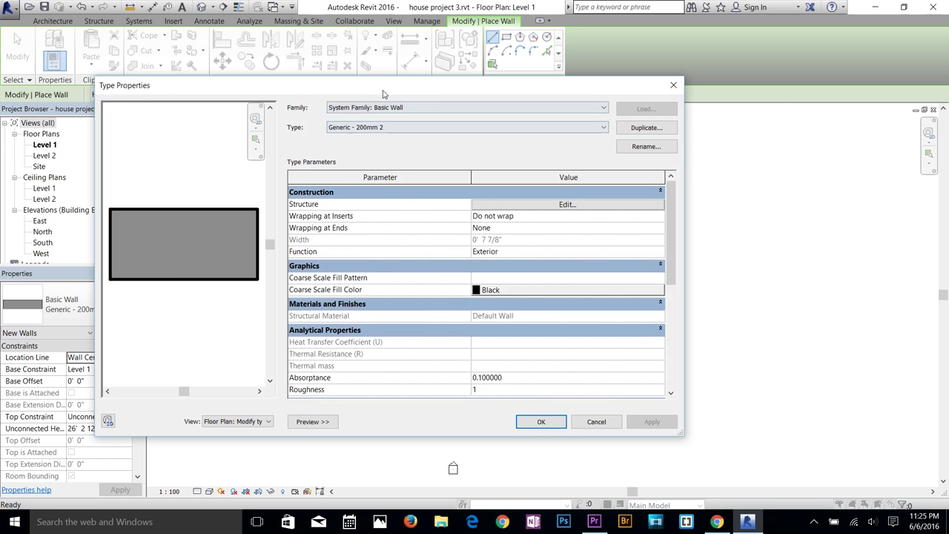
left_click_drag(437, 93, 516, 82)
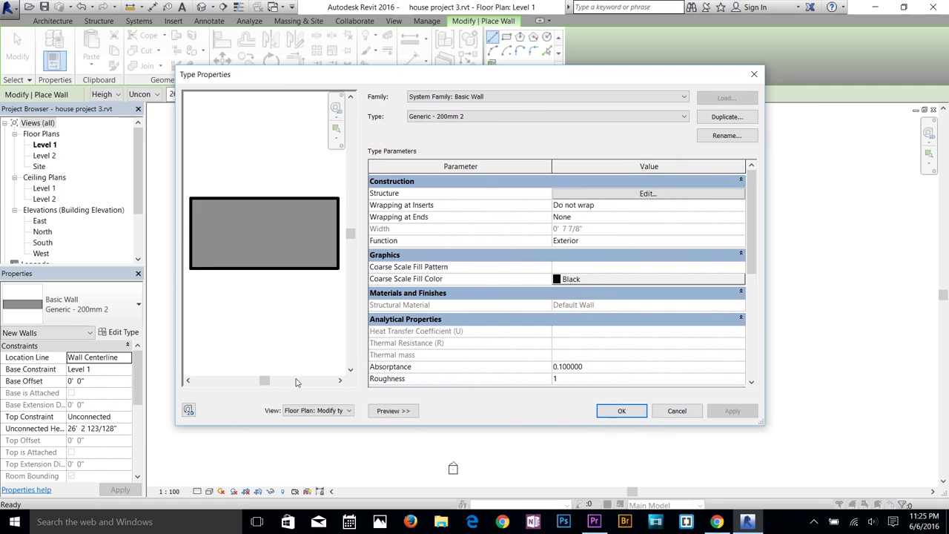
left_click(393, 411)
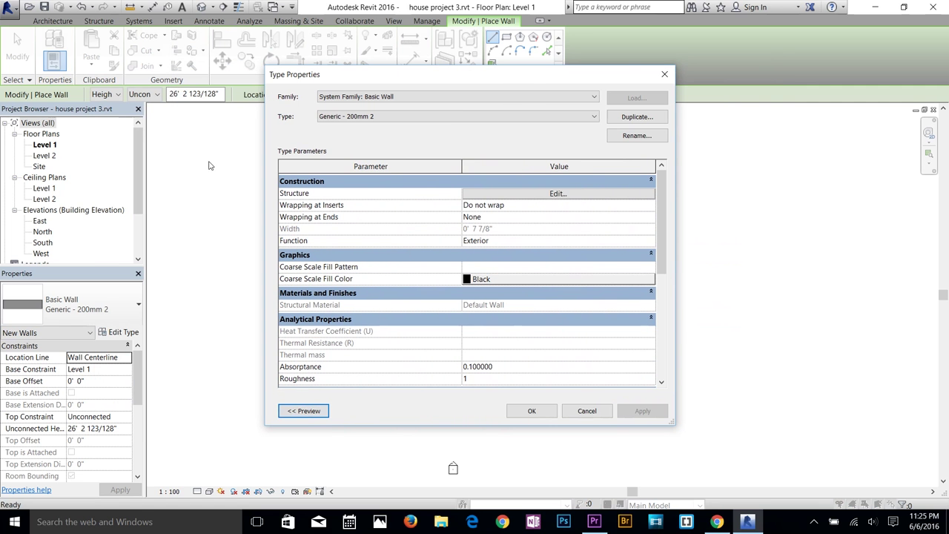
left_click(304, 411)
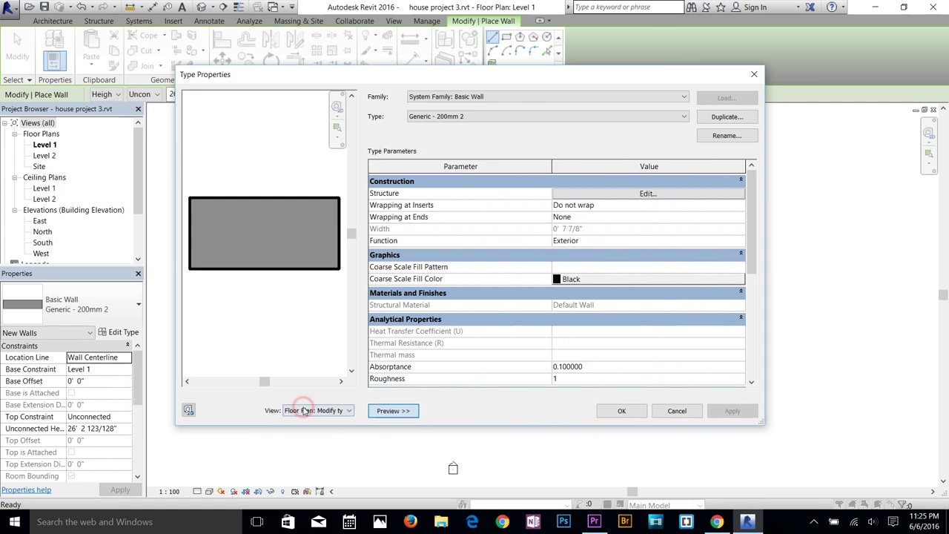
left_click_drag(536, 74, 527, 89)
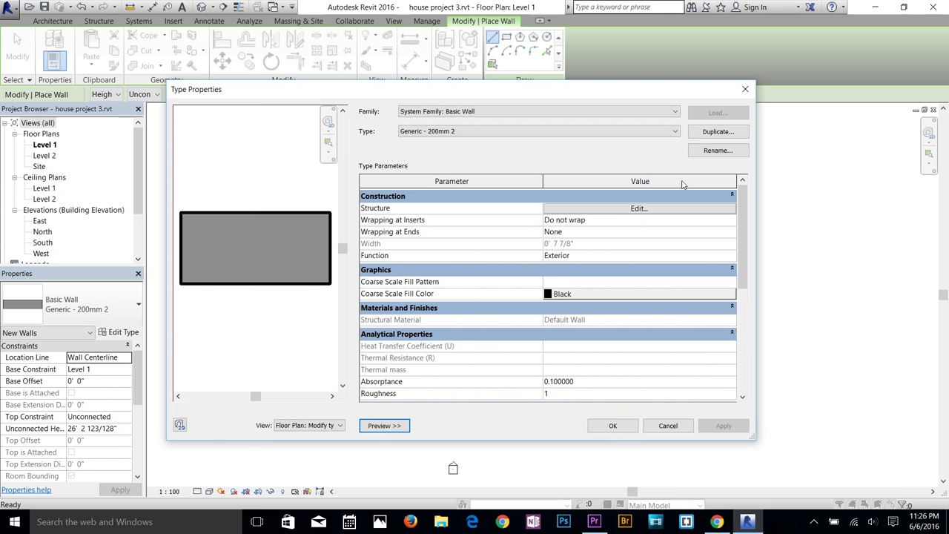
Step: Duplicate the wall type under the name 'House wall - 200mm 3'
left_click(704, 132)
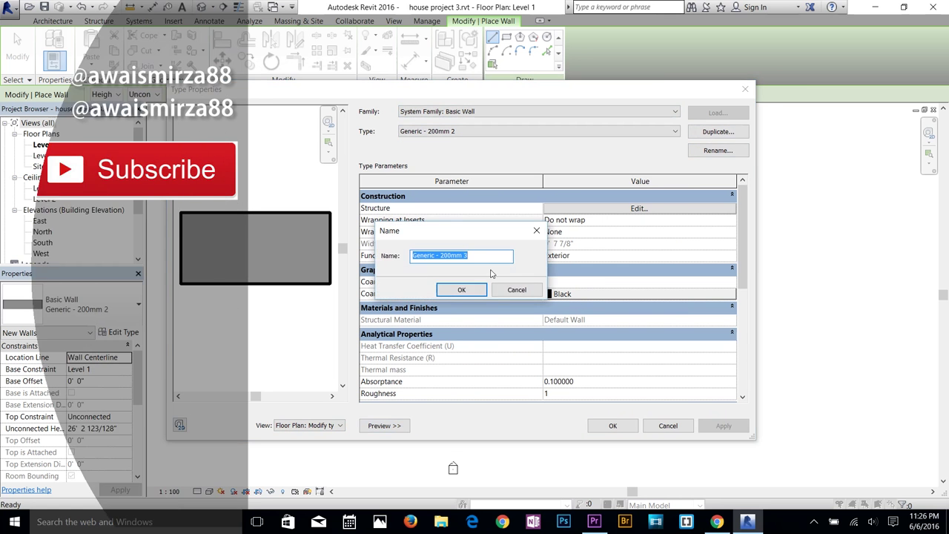
left_click(482, 255)
left_click_drag(482, 256, 392, 255)
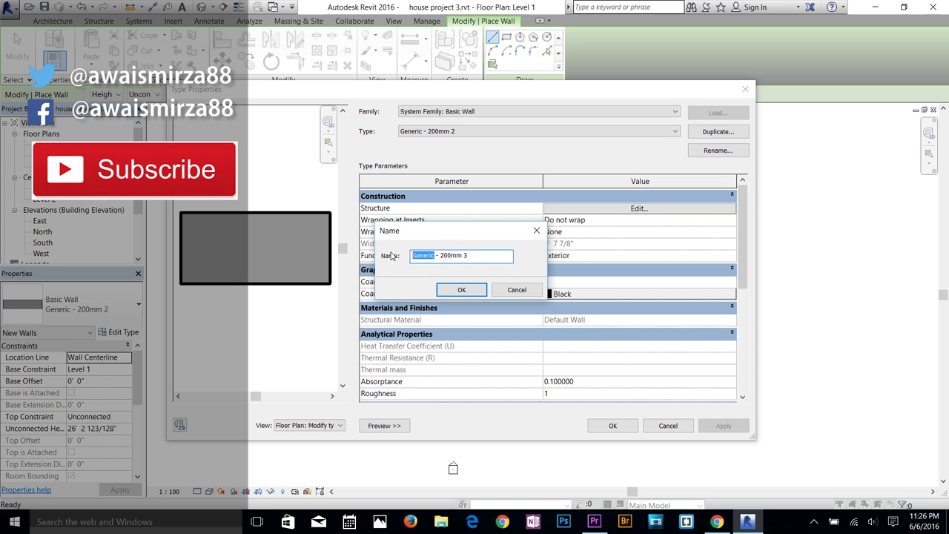
type("House wall")
key("BackSpace")
key("BackSpace")
key("BackSpace")
key("BackSpace")
type("aall")
left_click(459, 289)
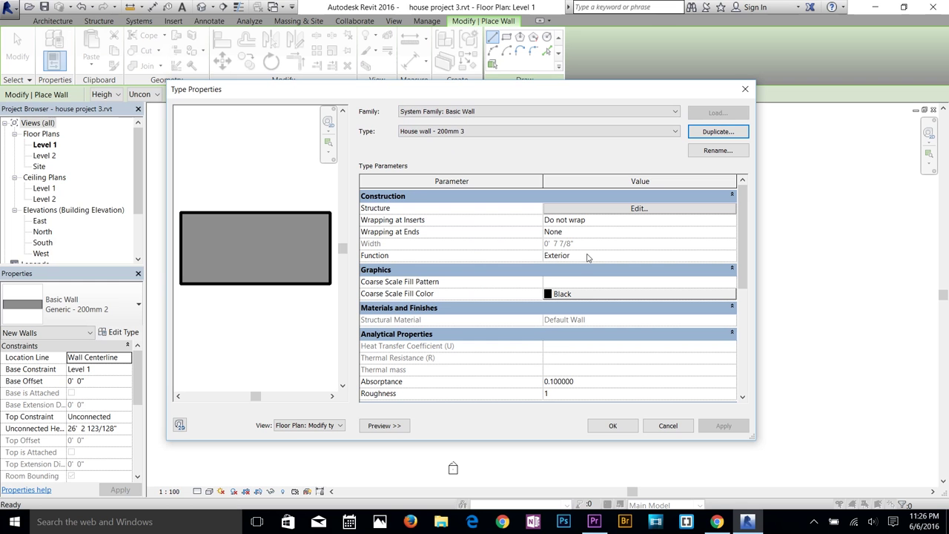
Step: Set the wall assembly's structure layer thickness to 7 inches
left_click(637, 209)
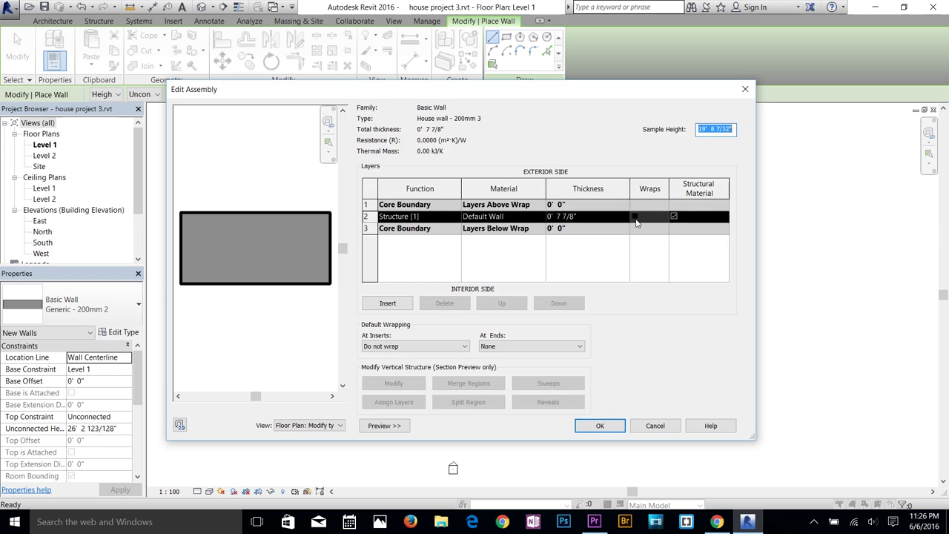
mouse_move(542, 93)
left_mouse_down()
mouse_move(563, 95)
mouse_move(544, 93)
left_mouse_up()
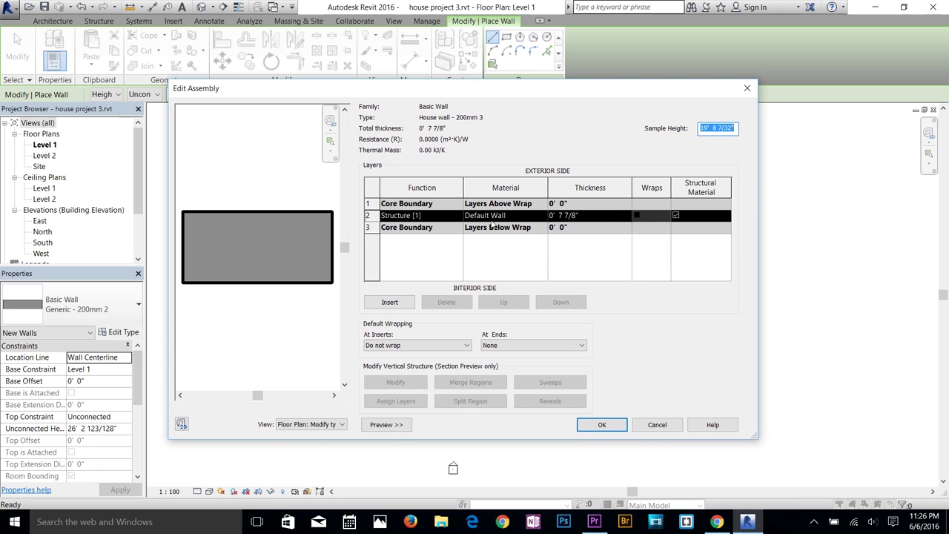
left_click(568, 215)
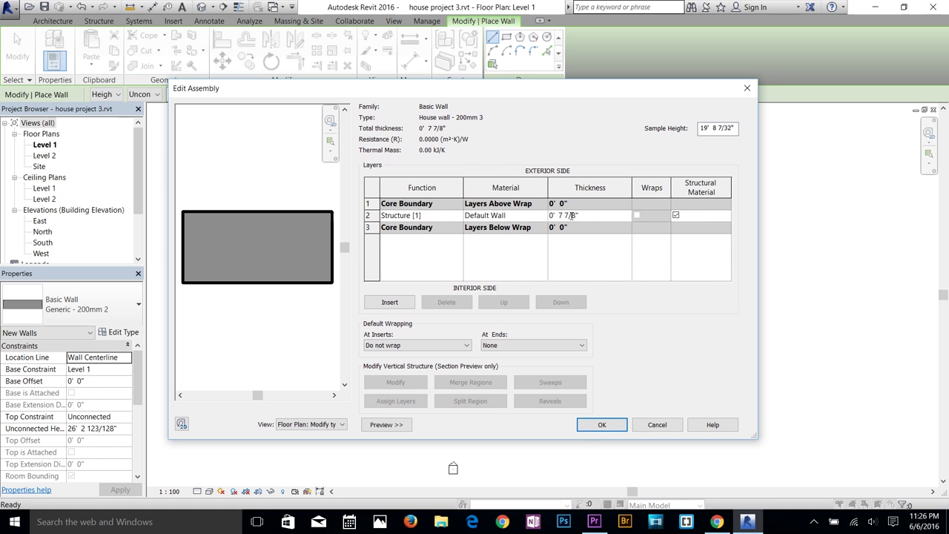
left_click(573, 215)
double_click(572, 215)
type("7")
left_click(647, 301)
Step: Insert a new 2-inch layer and bring up the material library for it
left_click(389, 302)
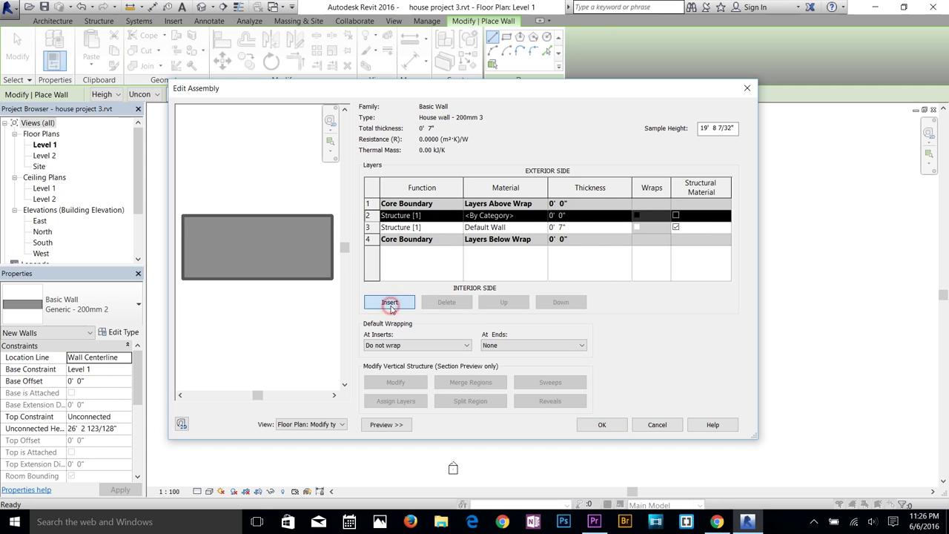
left_click(559, 216)
double_click(560, 216)
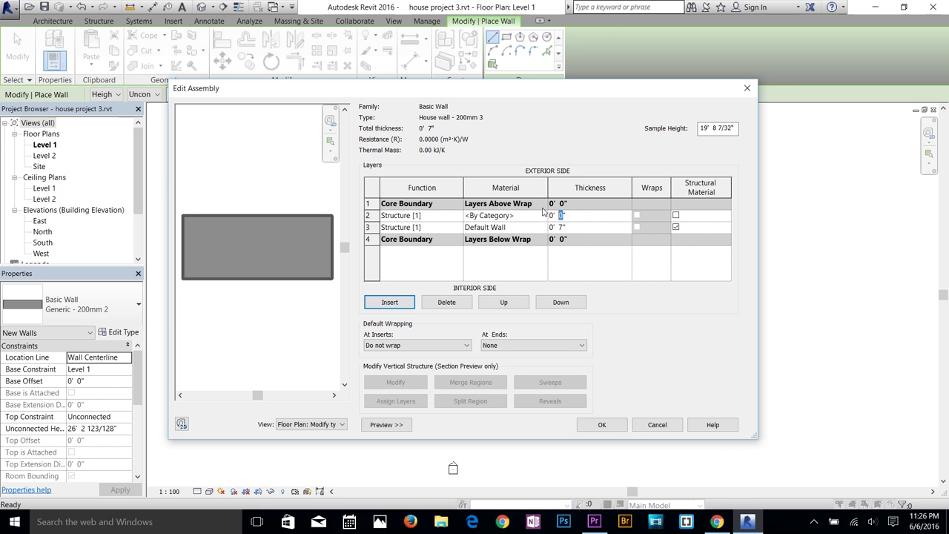
type("2")
left_click(656, 348)
left_click(488, 215)
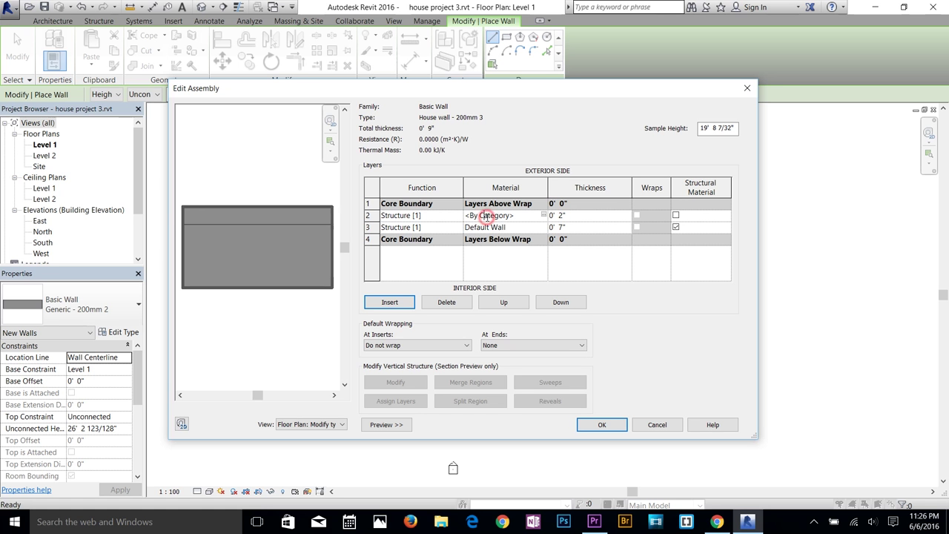
left_click(544, 215)
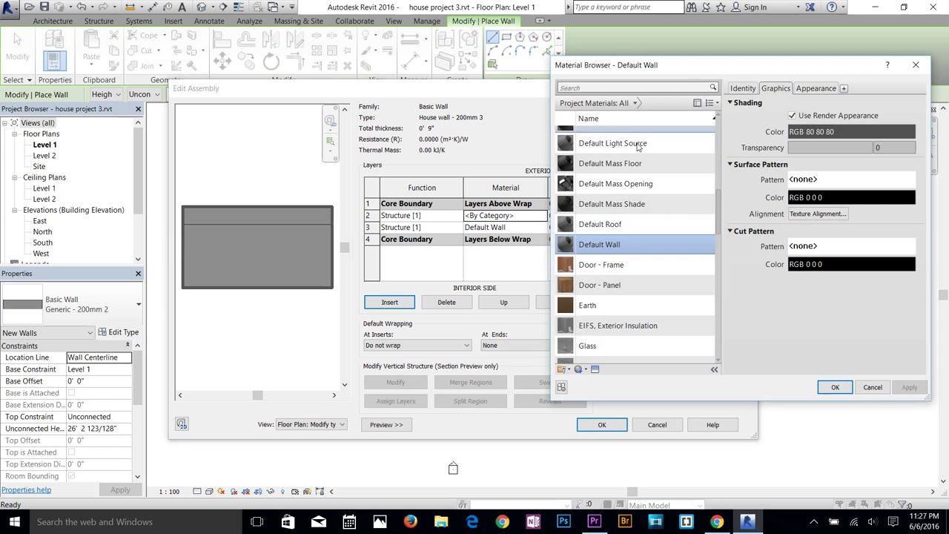
Step: Assign Concrete, Lightweight to the new 2-inch layer
left_click(635, 88)
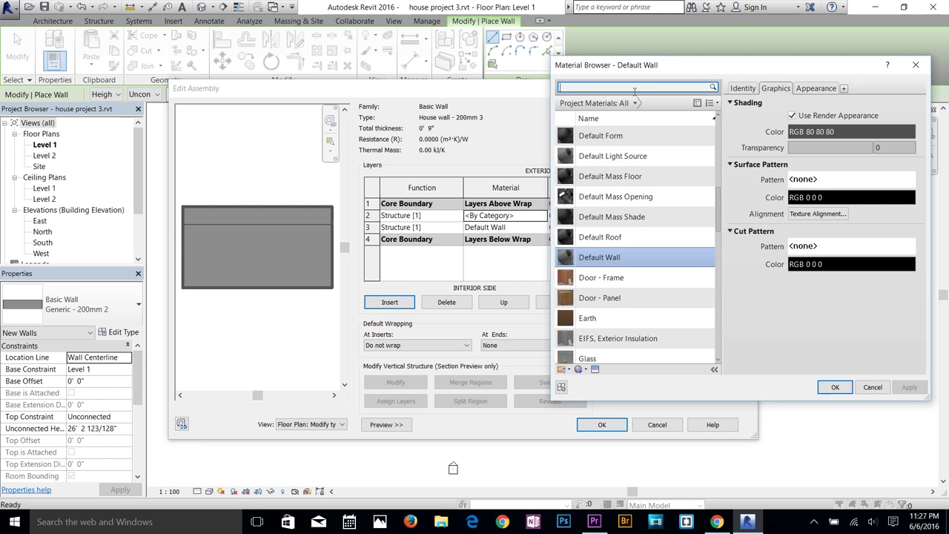
type("conc")
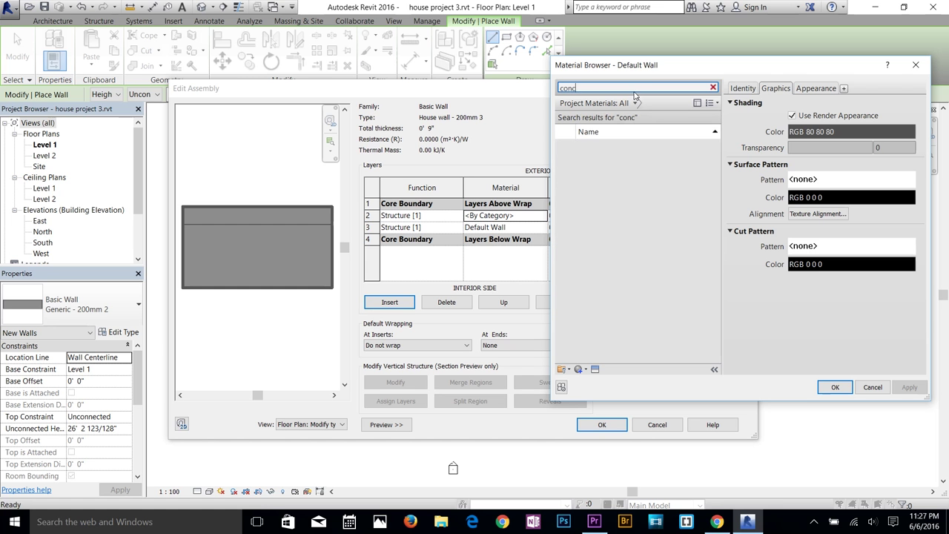
left_click(599, 211)
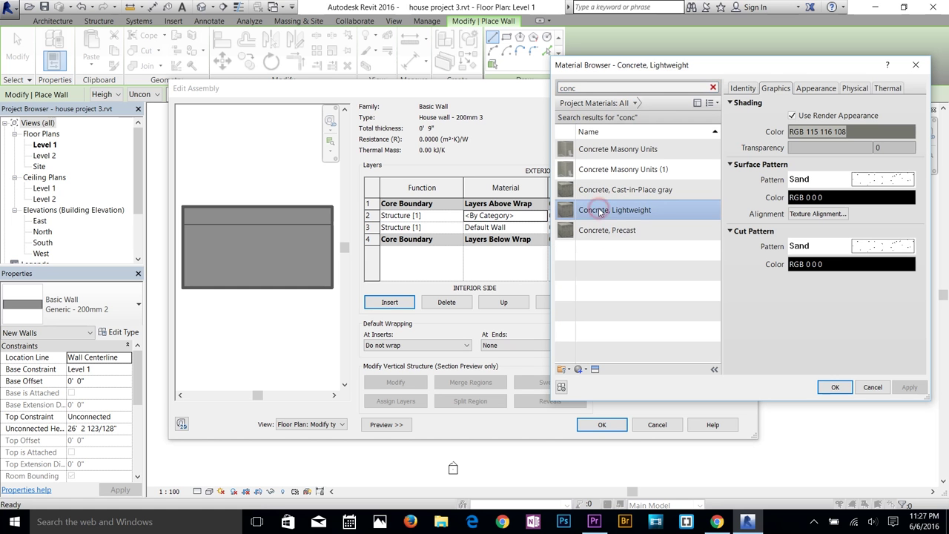
left_click(837, 386)
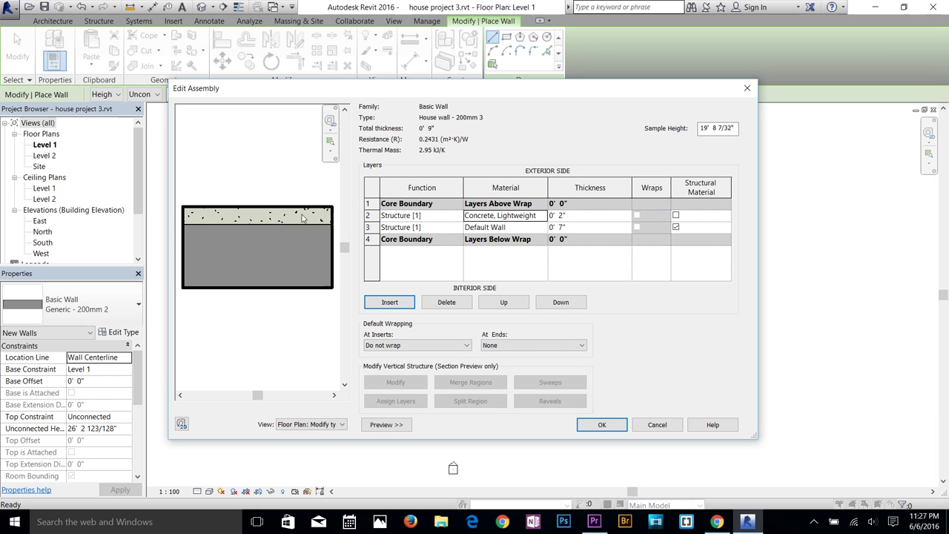
Step: Assign Brick, Common to the main layer and confirm the wall type settings
left_click(518, 231)
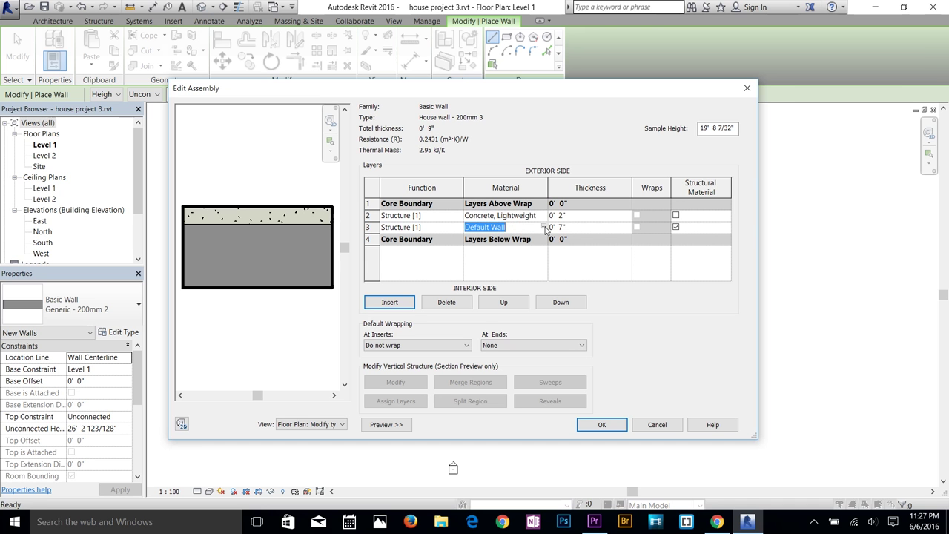
left_click(544, 227)
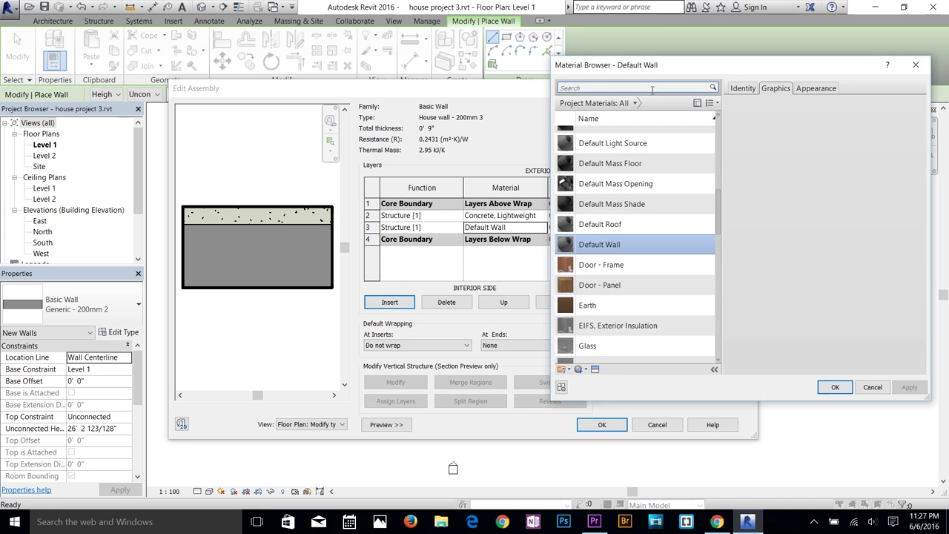
left_click(652, 87)
type("brick")
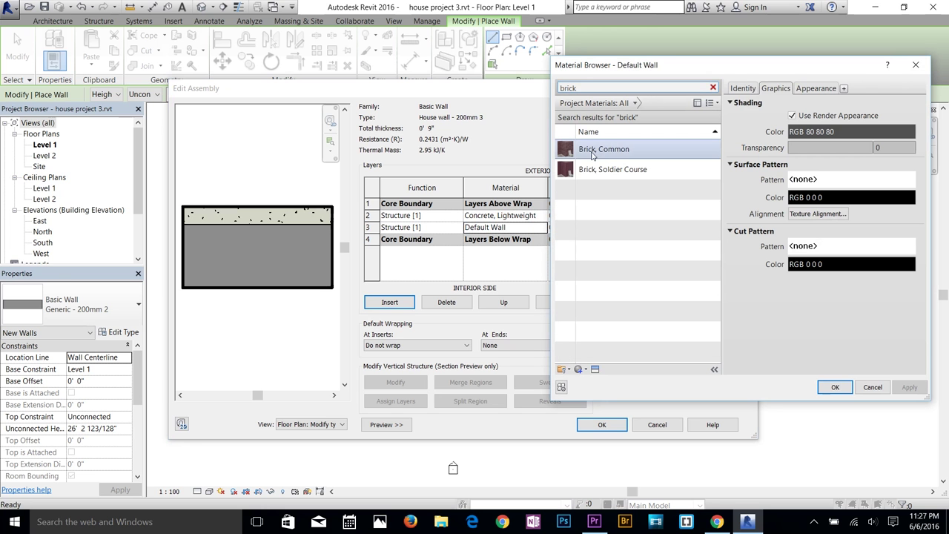
left_click(604, 154)
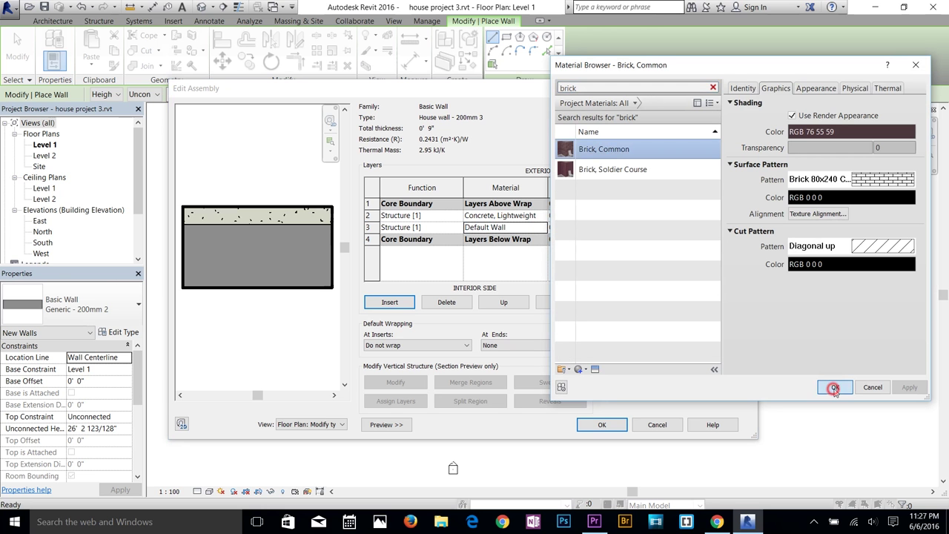
left_click(832, 387)
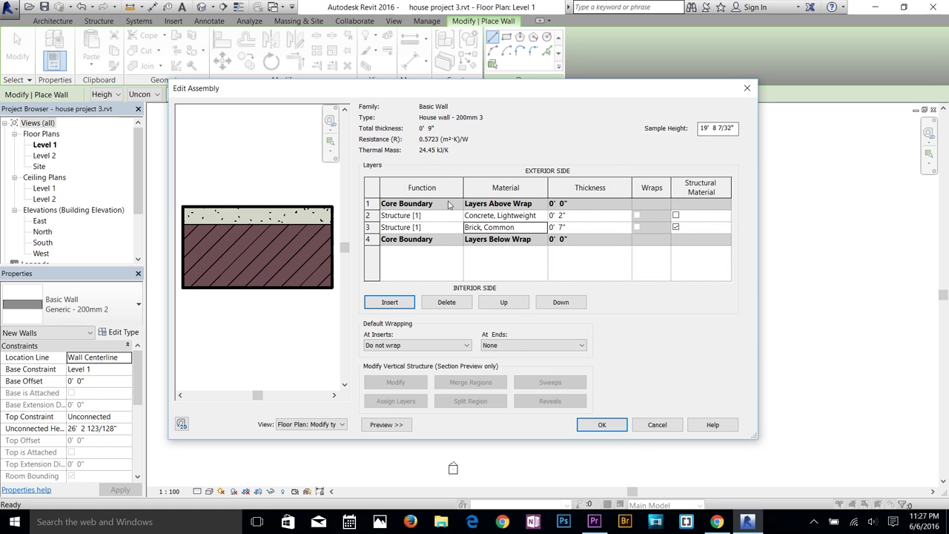
left_click(619, 429)
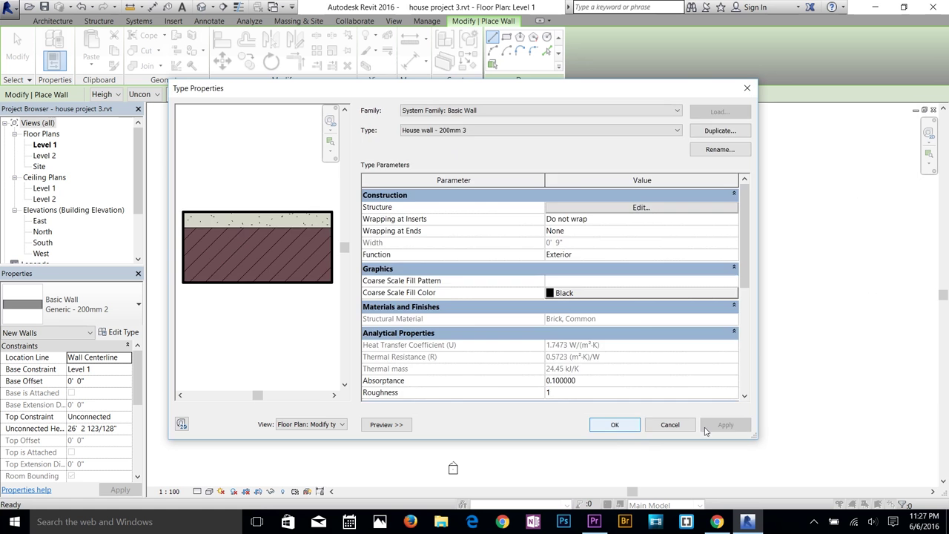
left_click(623, 428)
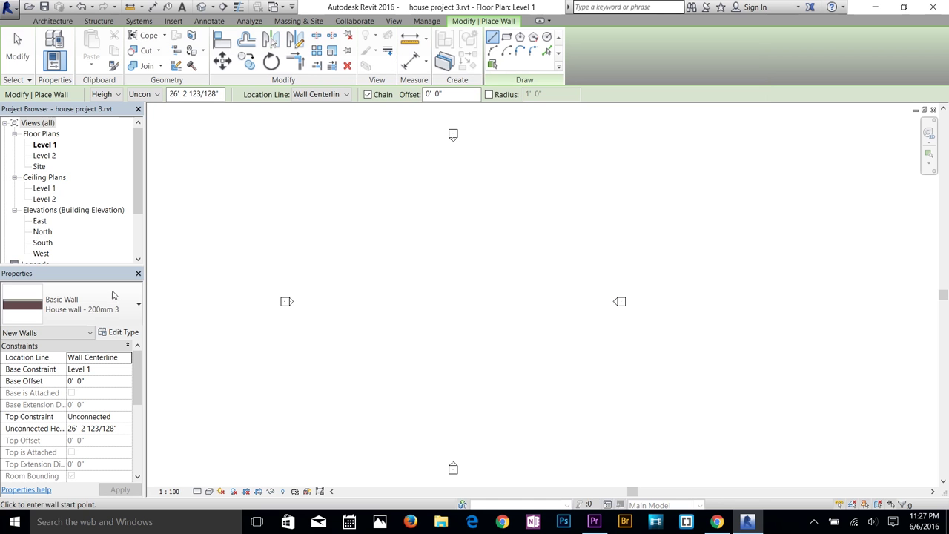
Step: Keeping House wall - 200mm 3, draw the 40' and 30' walls from the lower left
left_click(98, 312)
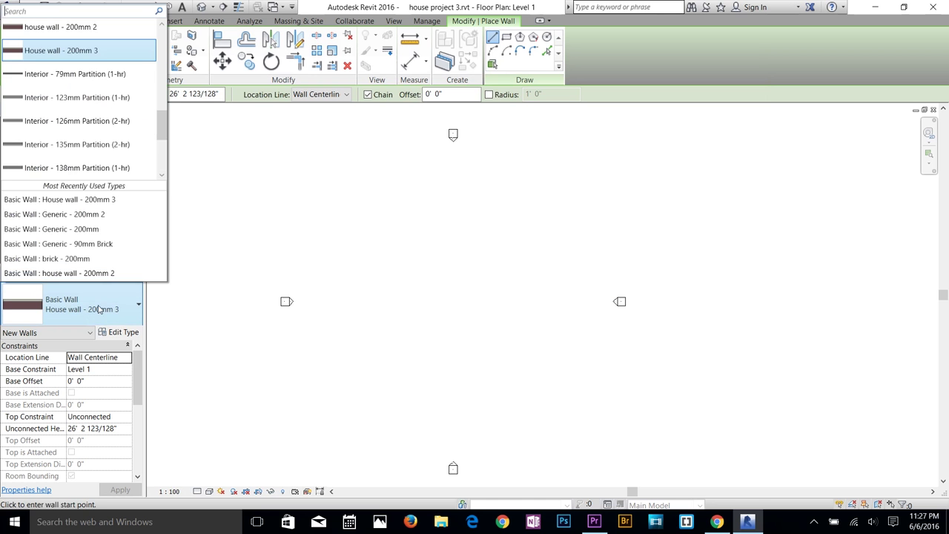
left_click(83, 50)
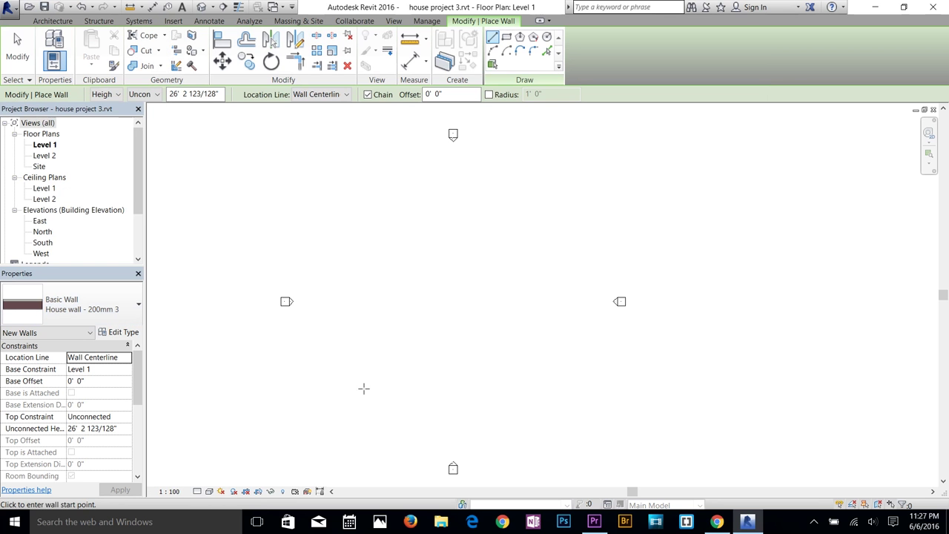
left_click(332, 379)
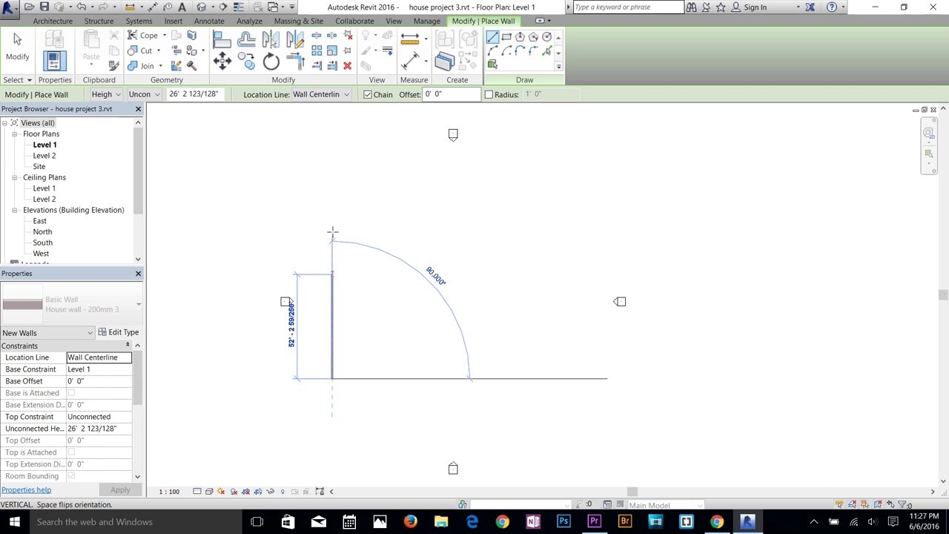
type("40")
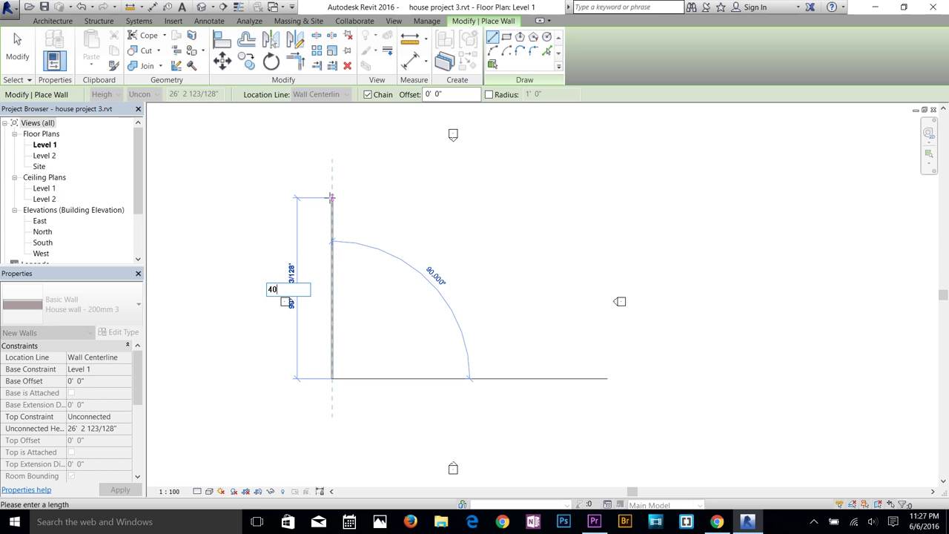
key("Return")
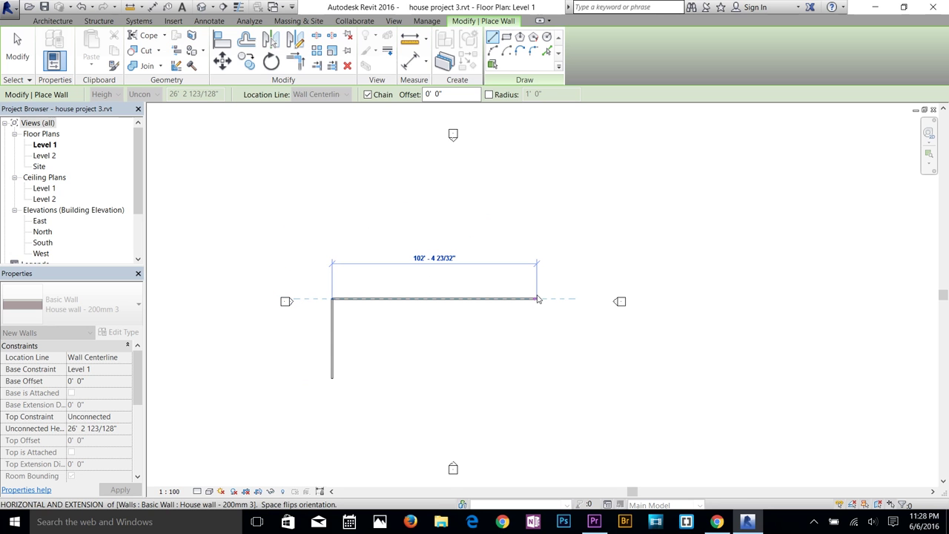
type("30")
key("Return")
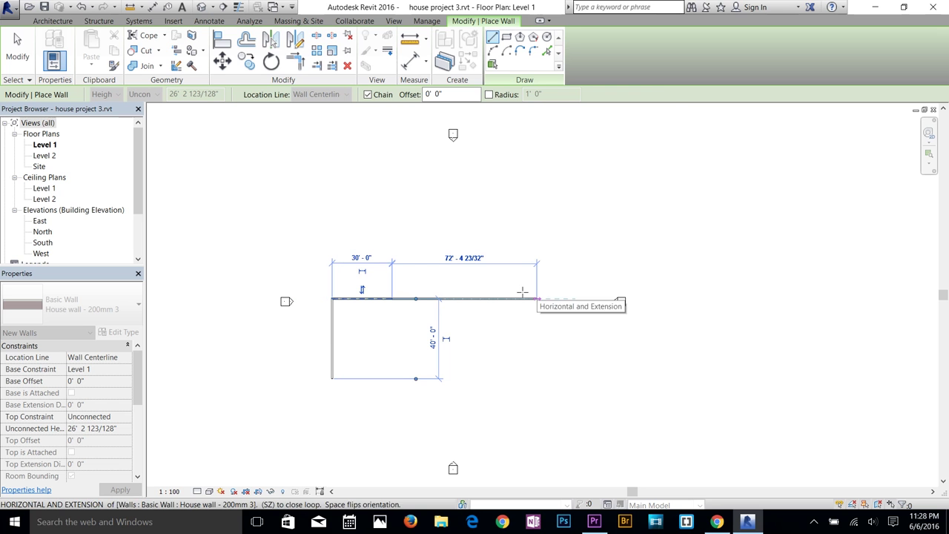
Step: Add the 10' wall and stepped corner, then close the outline at the start
scroll(387, 335, "up", 2)
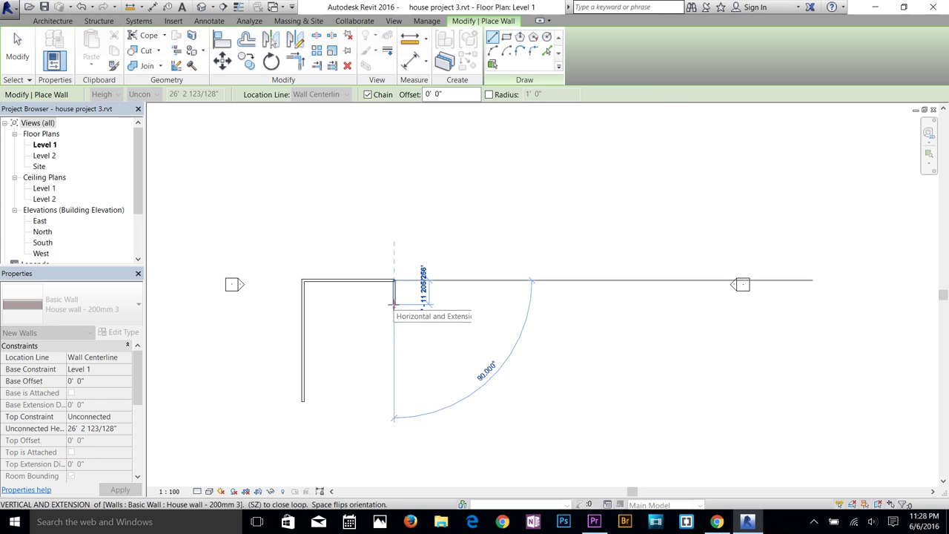
type("10")
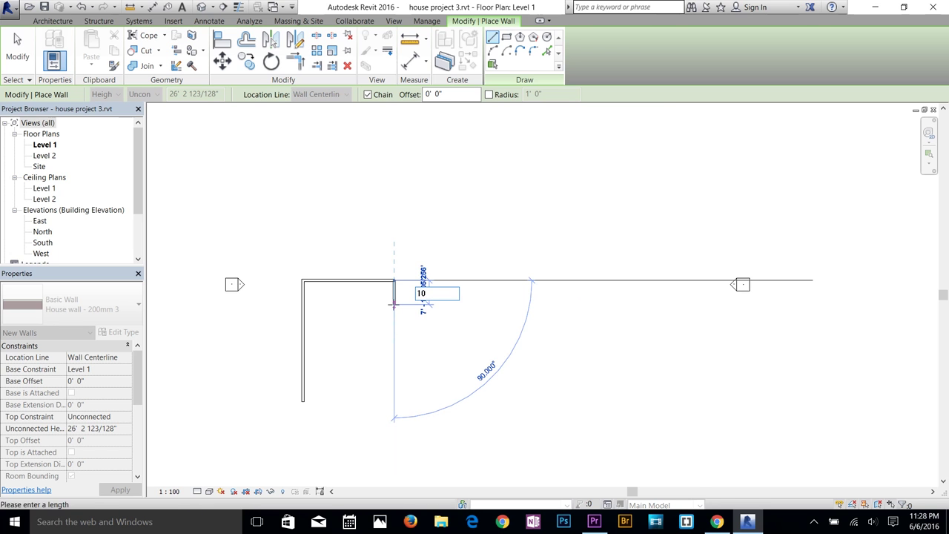
key("Return")
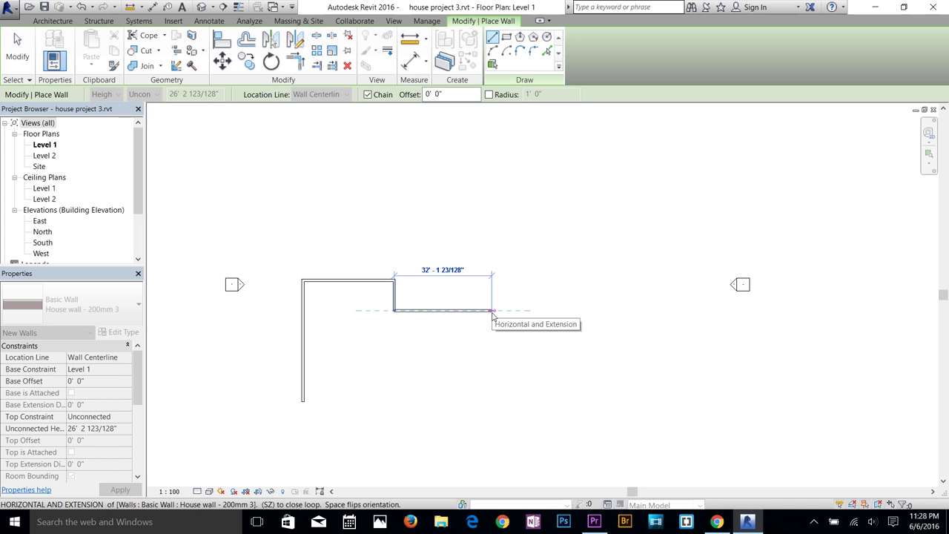
left_click(438, 310)
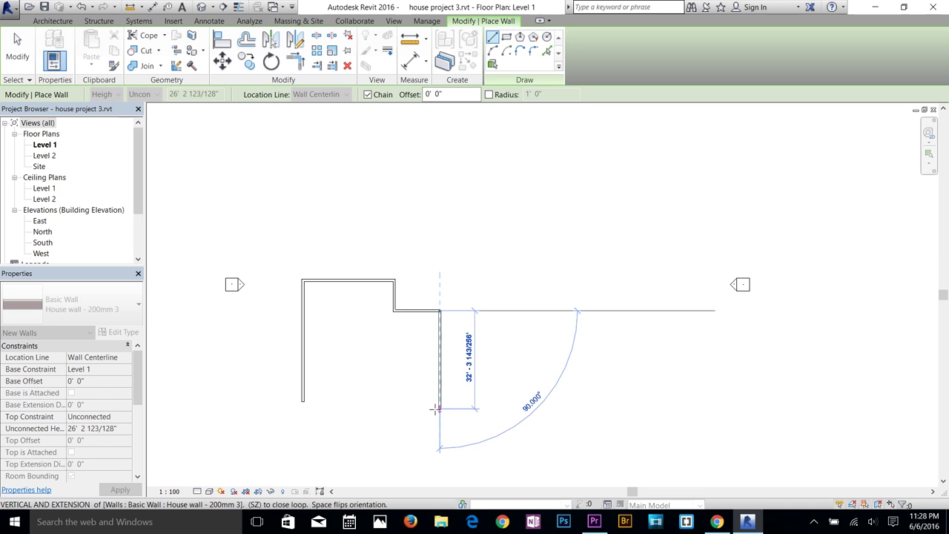
scroll(394, 405, "up", 3)
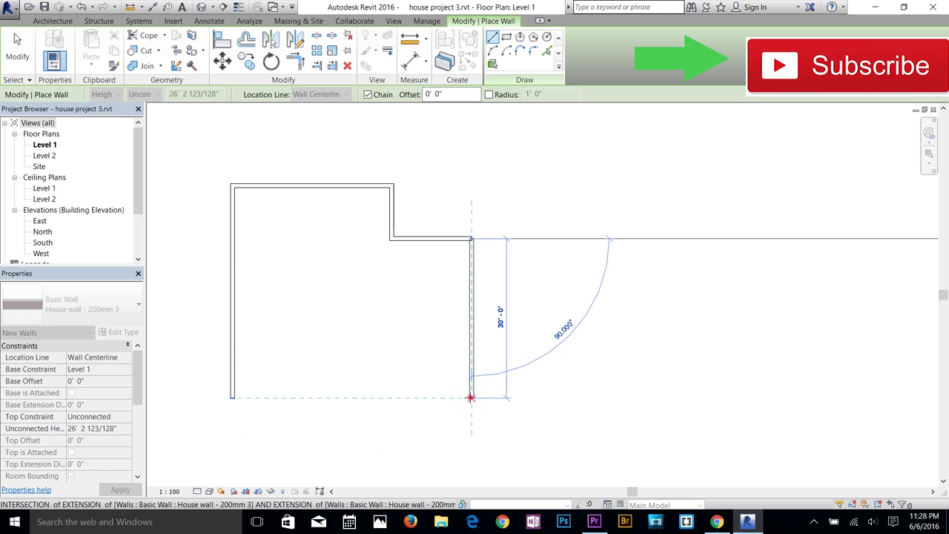
left_click(471, 398)
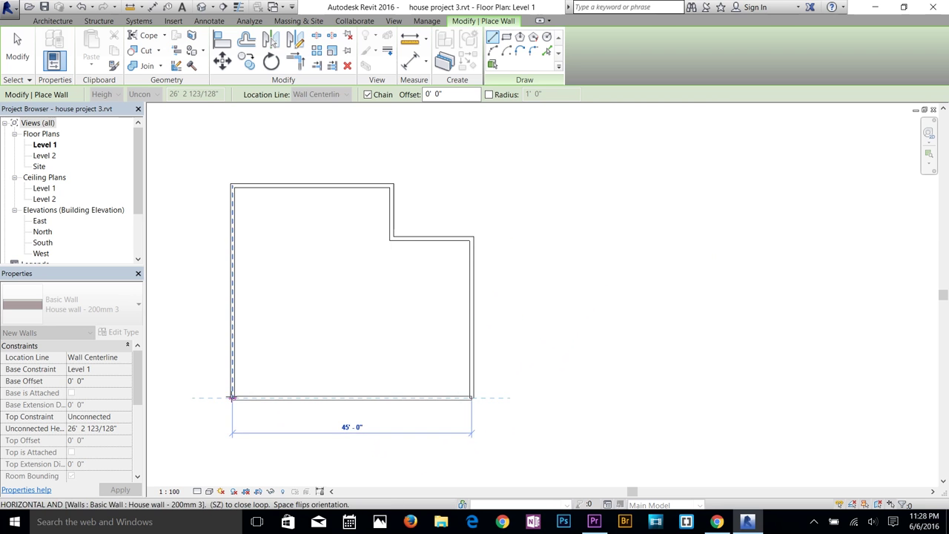
left_click(232, 398)
scroll(270, 324, "up", 2)
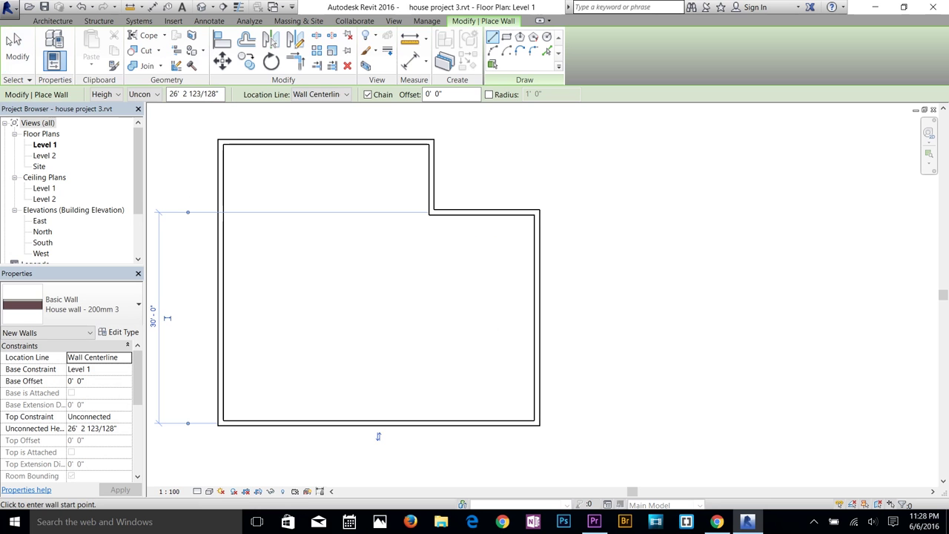
left_click(17, 45)
middle_click_drag(384, 316, 435, 313)
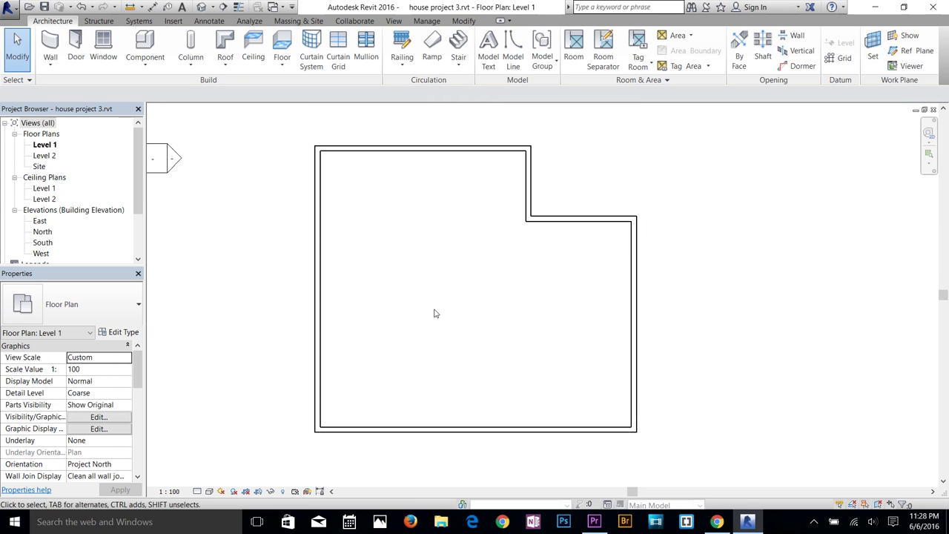
left_click(931, 166)
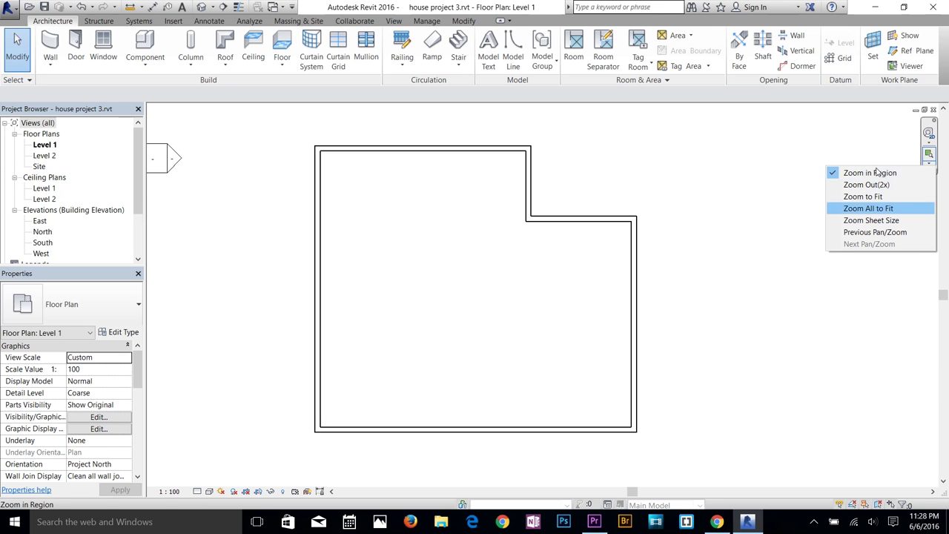
left_click(536, 273)
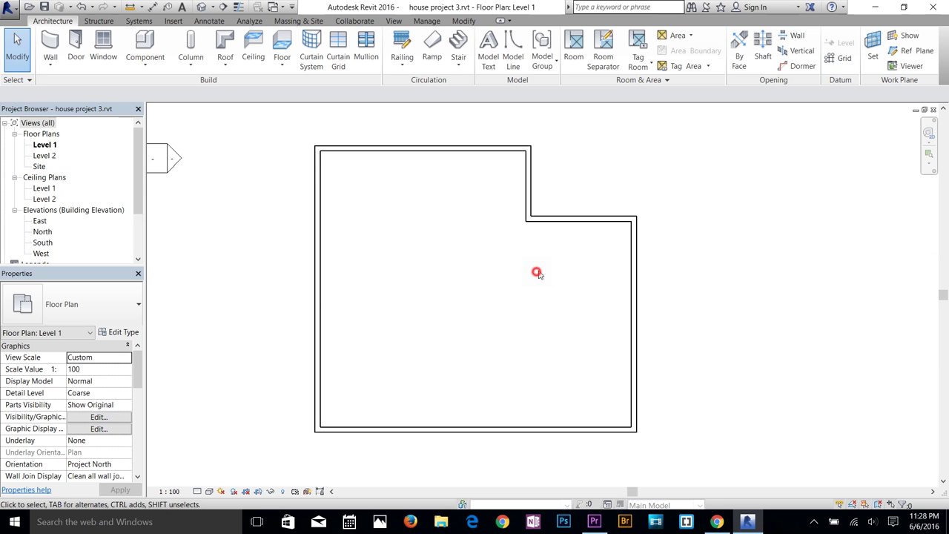
scroll(318, 335, "up", 2)
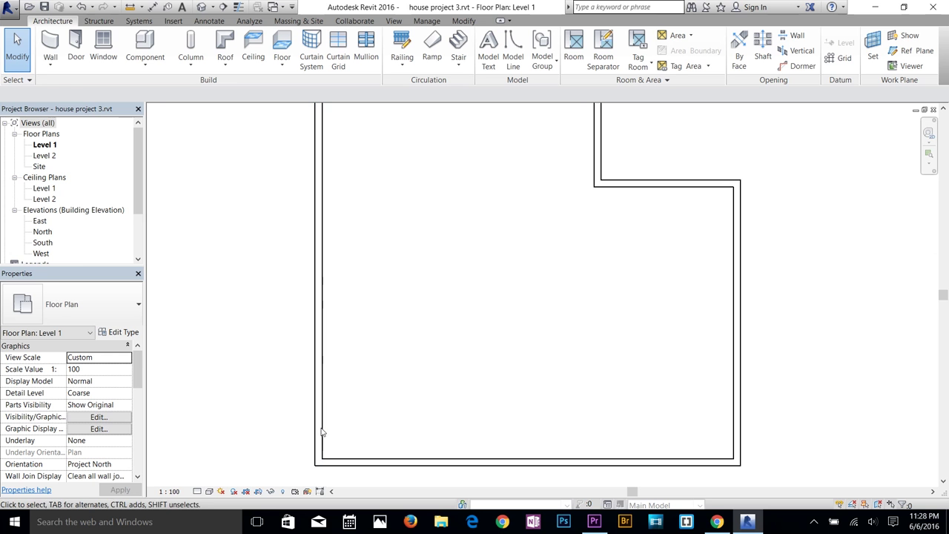
left_click(197, 492)
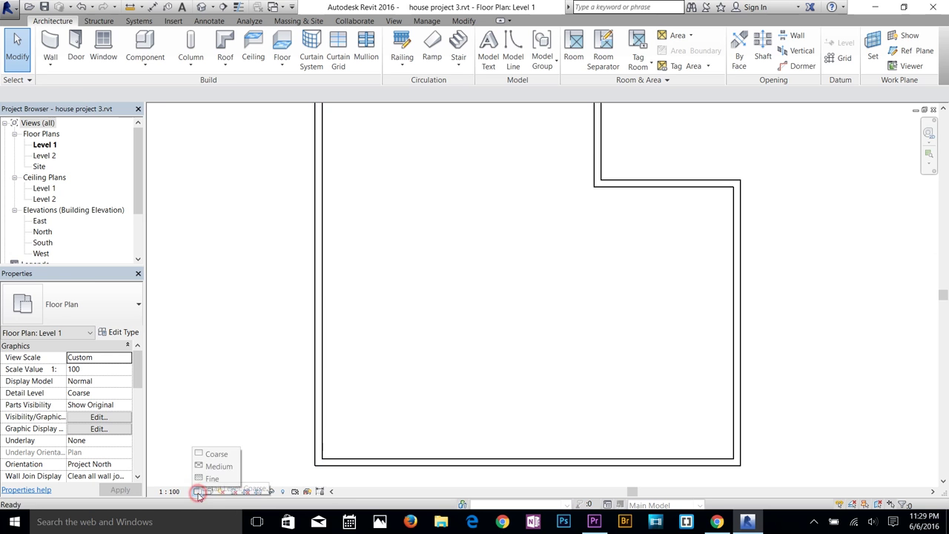
left_click(211, 479)
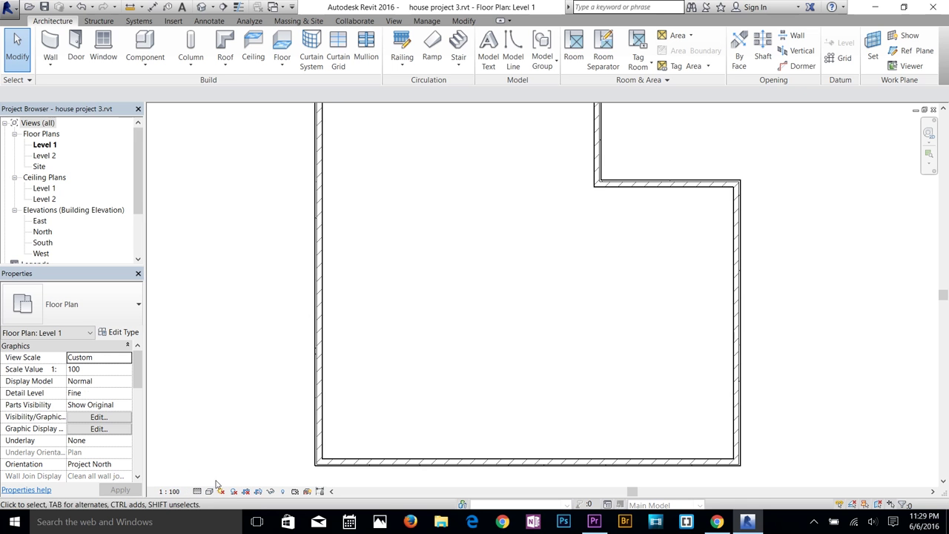
scroll(302, 465, "up", 4)
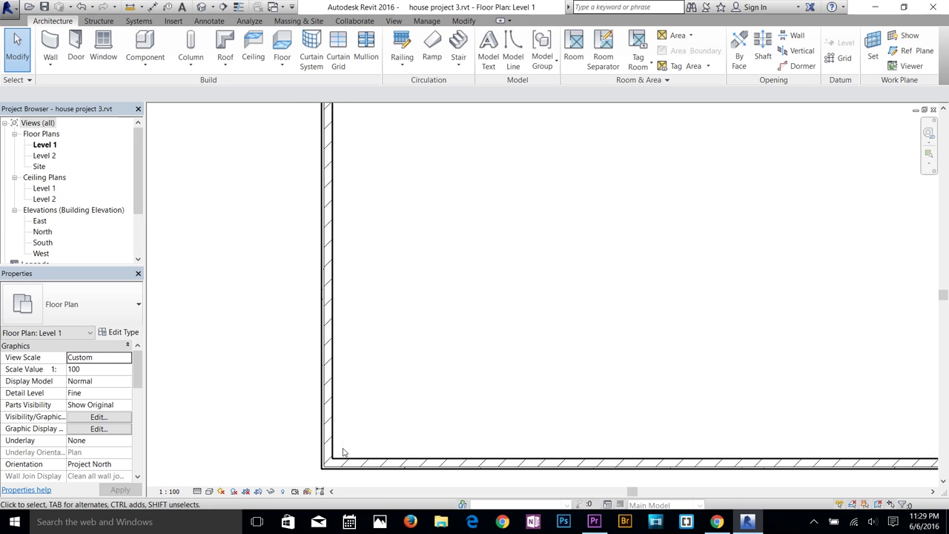
left_click(209, 492)
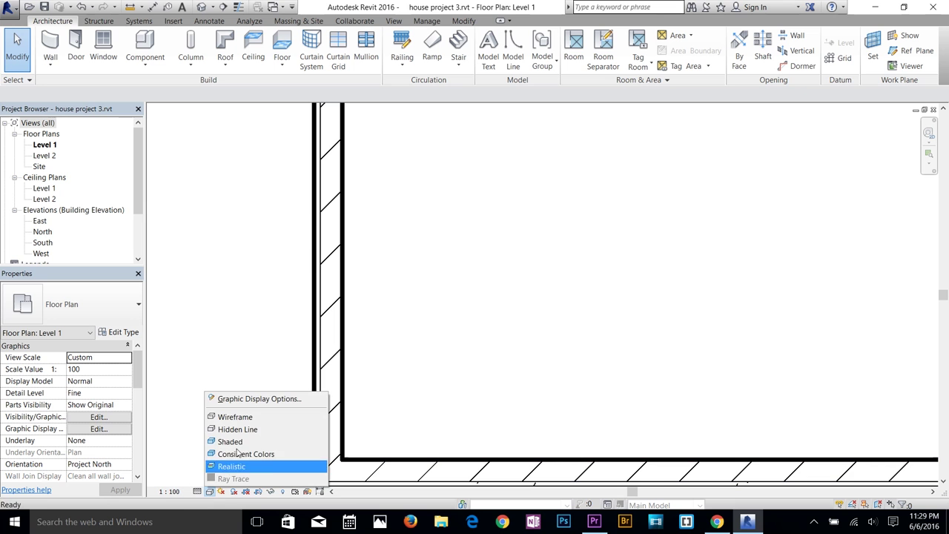
left_click(229, 467)
mouse_move(377, 407)
middle_mouse_down()
mouse_move(309, 271)
mouse_move(280, 158)
middle_mouse_up()
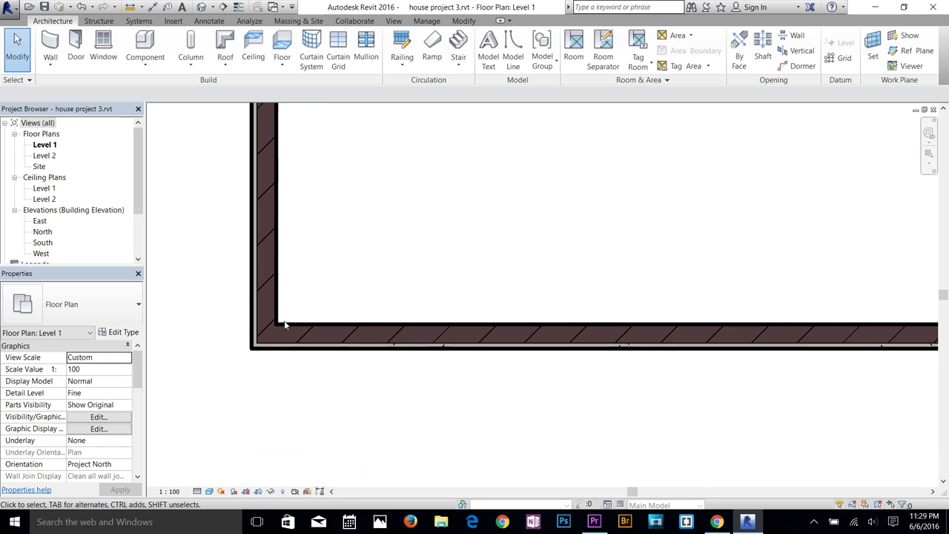
scroll(269, 333, "up", 2)
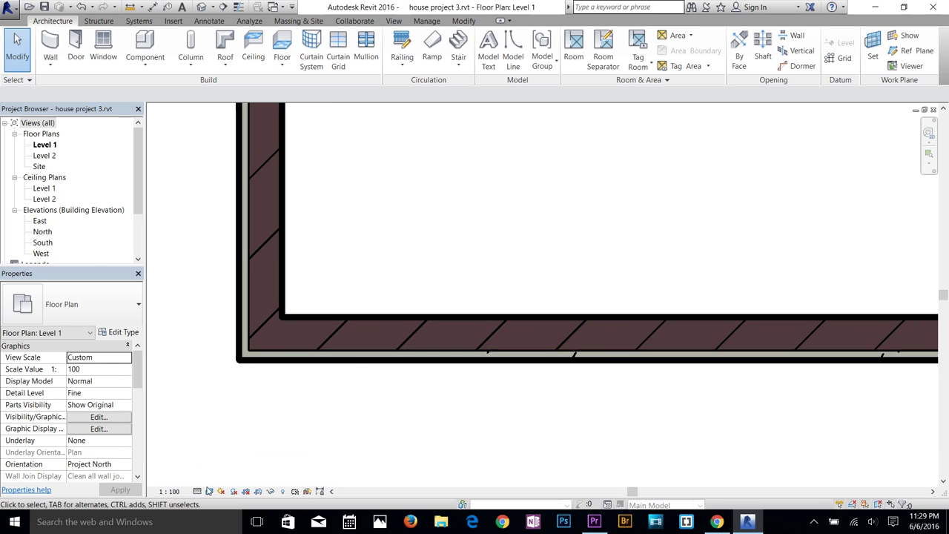
left_click(209, 491)
left_click(237, 418)
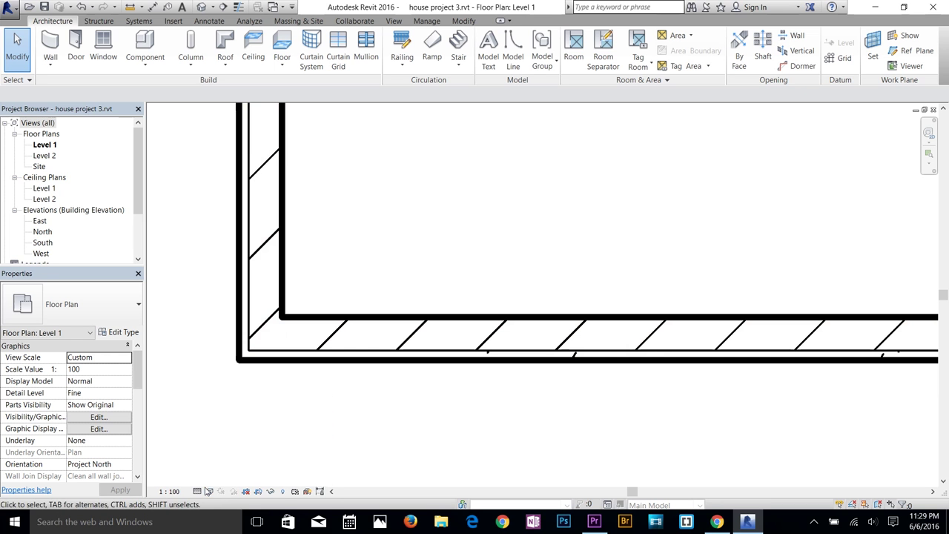
left_click(199, 494)
left_click(215, 454)
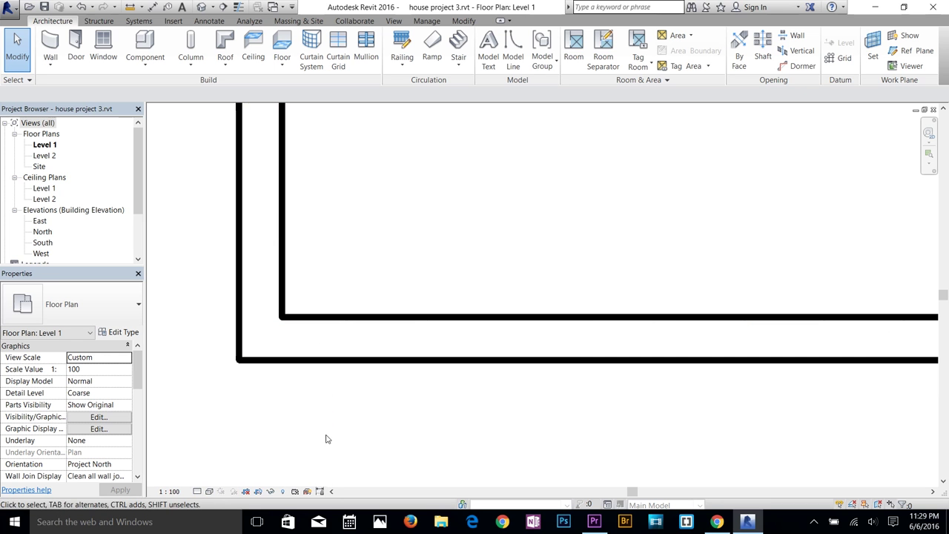
scroll(323, 419, "down", 2)
scroll(320, 416, "down", 4)
scroll(445, 282, "up", 2)
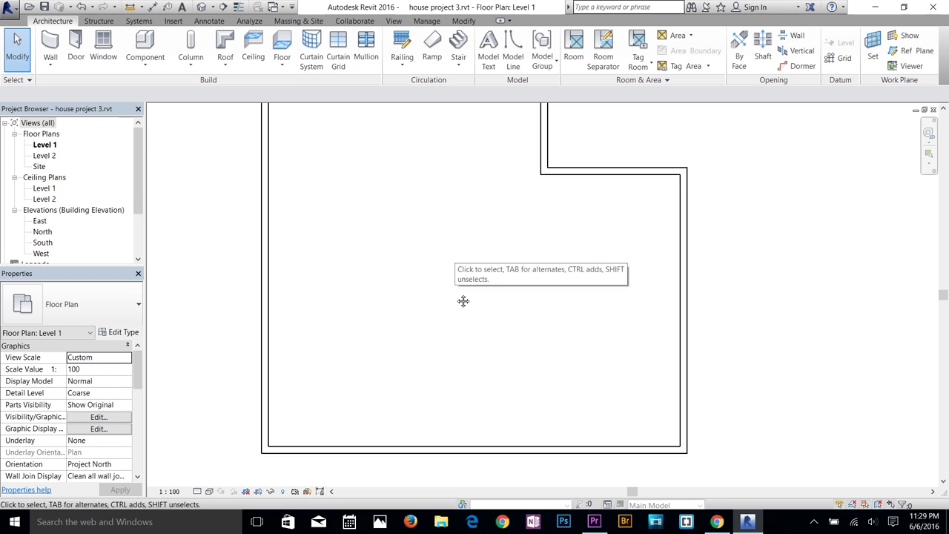
middle_click_drag(447, 298, 479, 224)
scroll(479, 224, "down", 1)
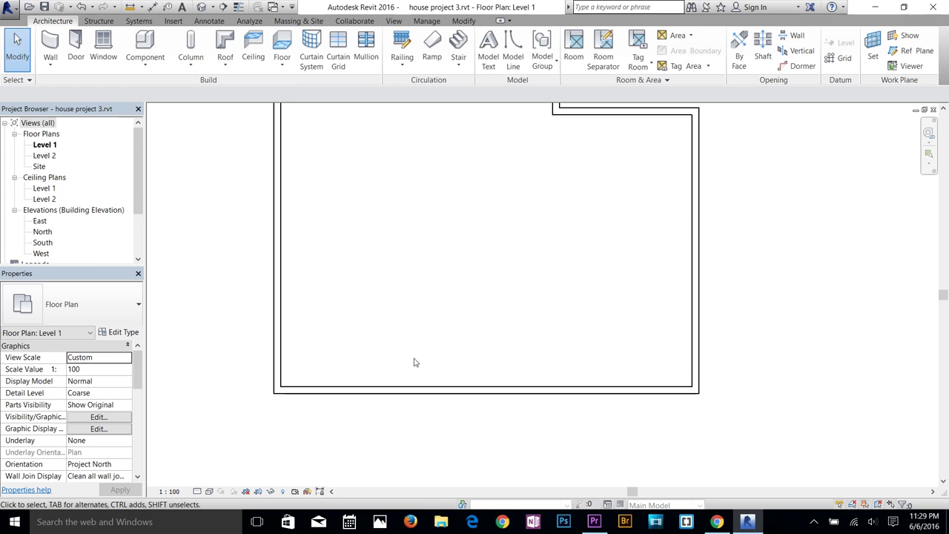
Step: Draw a 10-foot wall up from the bottom wall, then delete it
left_click(50, 46)
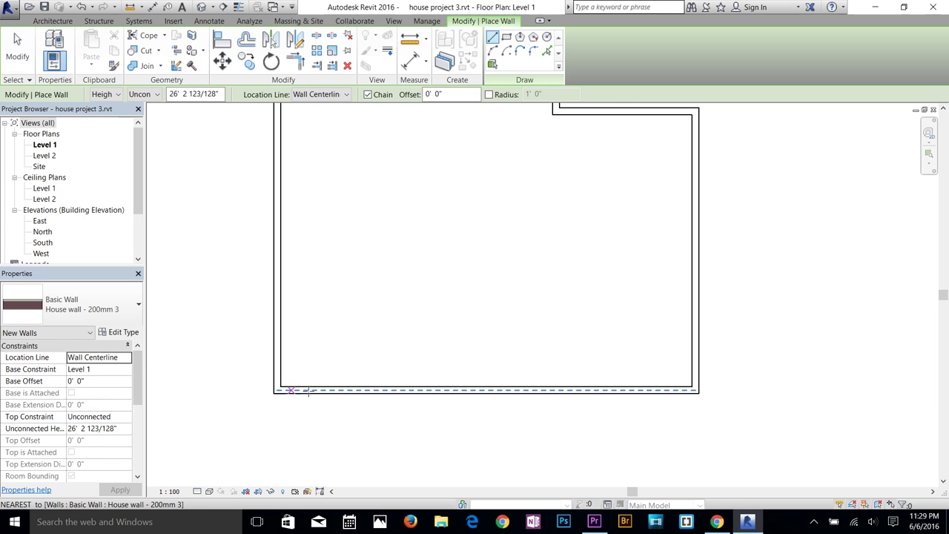
left_click(380, 391)
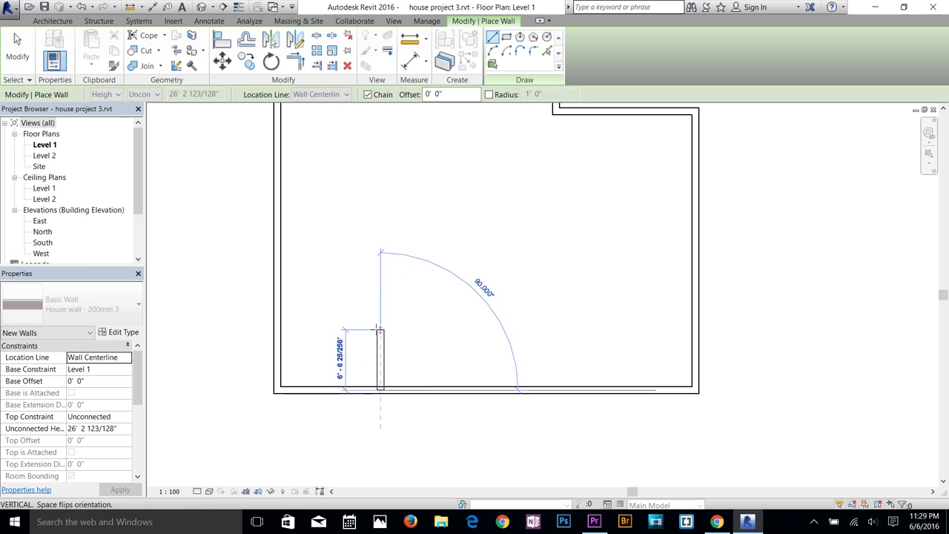
type("10")
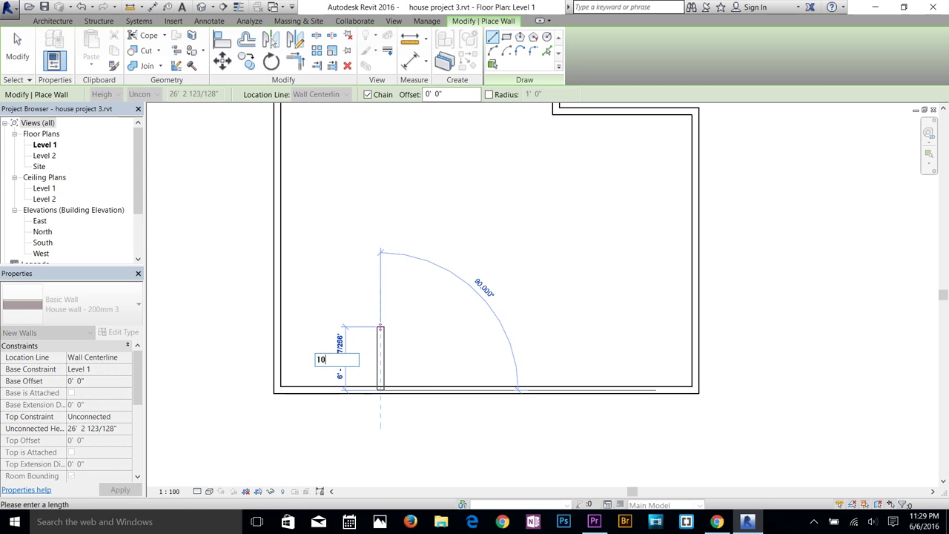
key("Return")
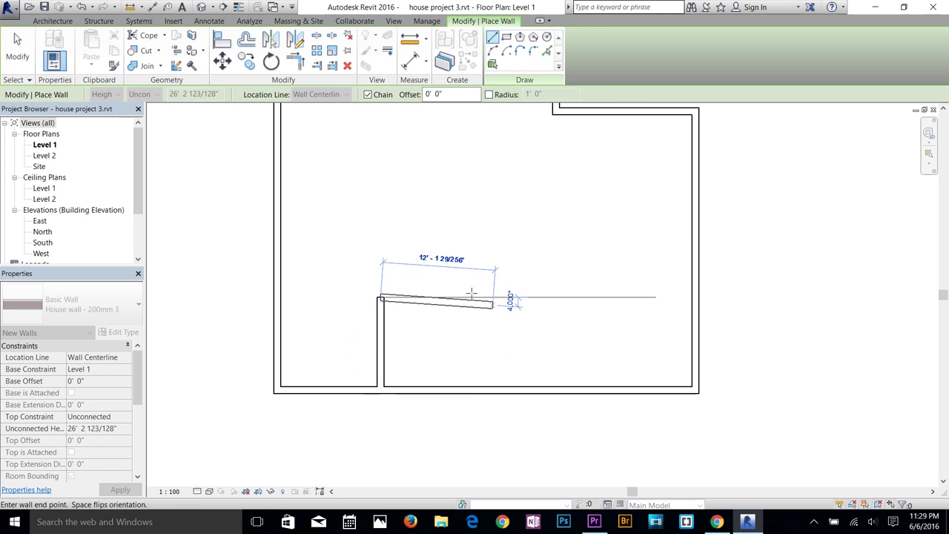
key("Escape")
key("Escape")
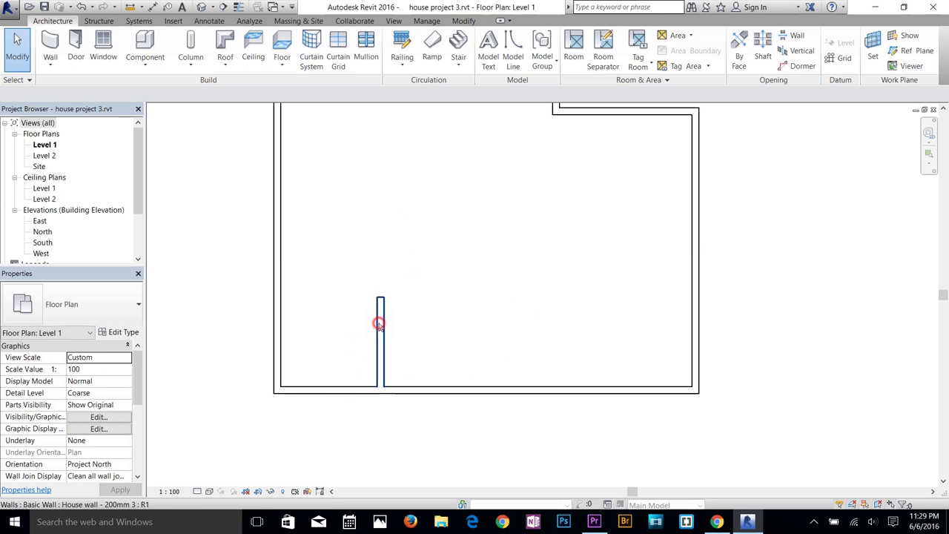
left_click(379, 326)
key("Delete")
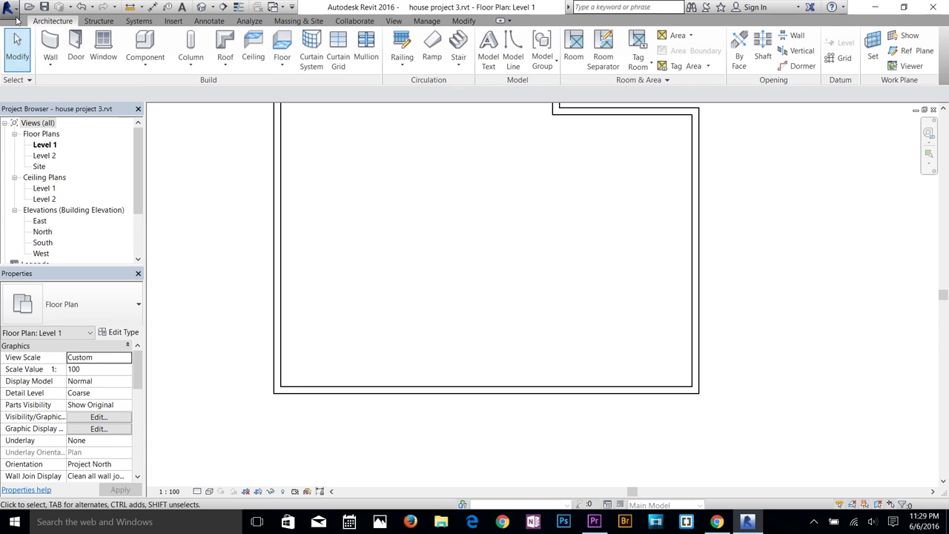
Step: Draw a 6-foot stub from the bottom wall and an 18-foot wall, then delete the 18-foot one
left_click(51, 43)
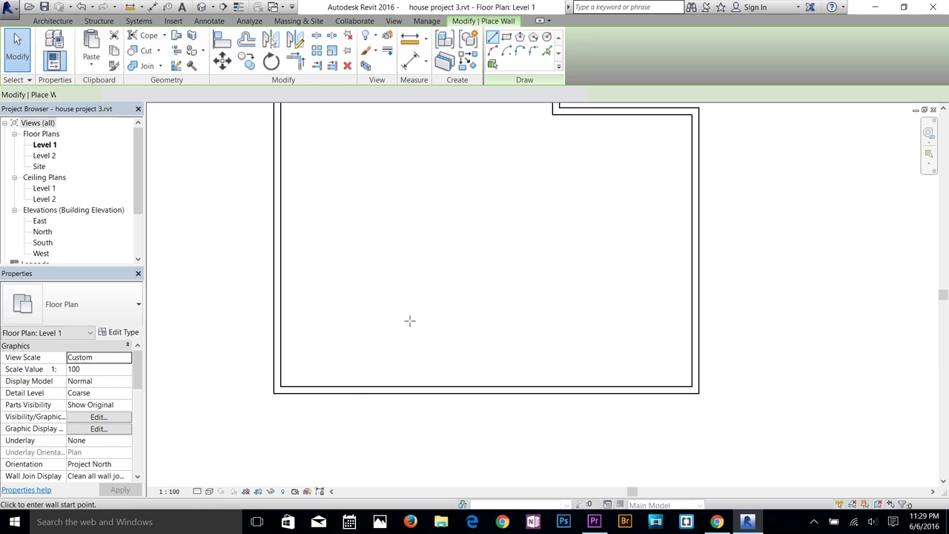
left_click(396, 387)
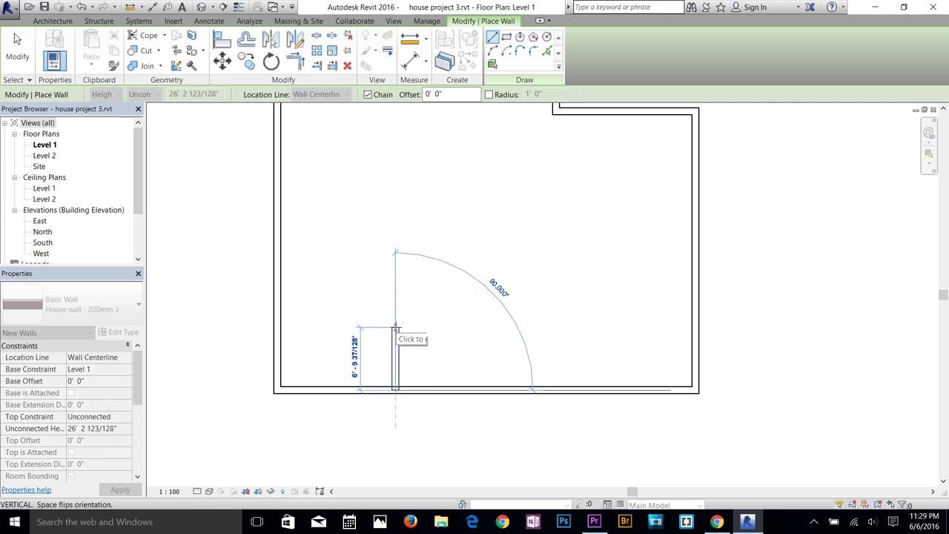
type("6")
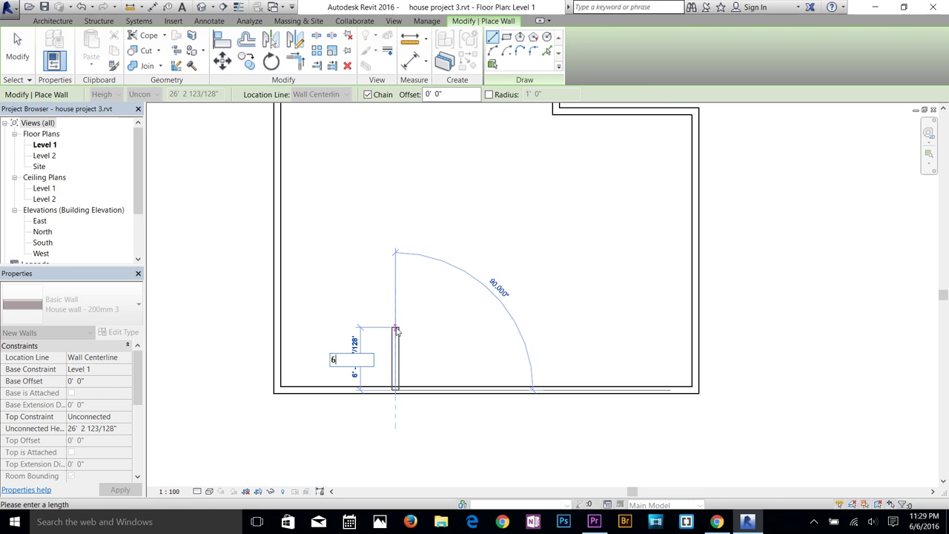
key("Return")
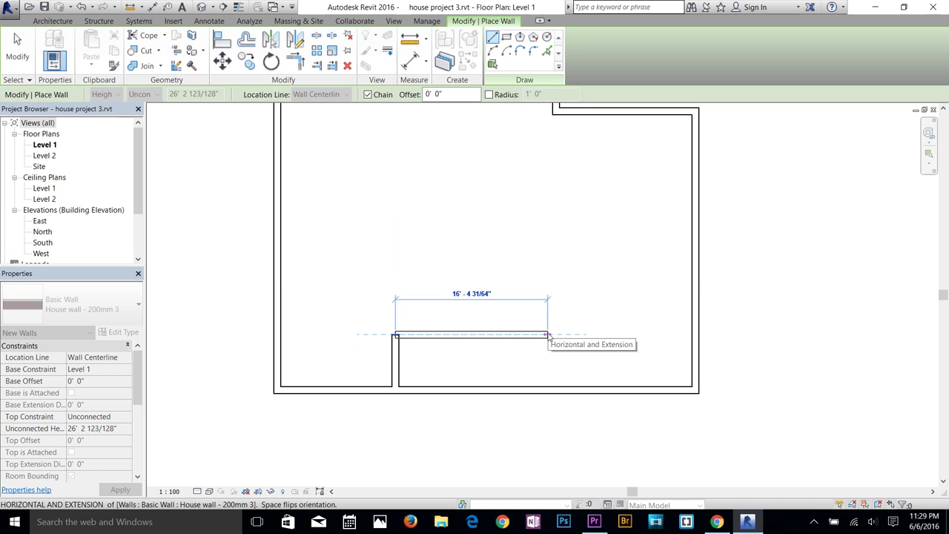
type("18")
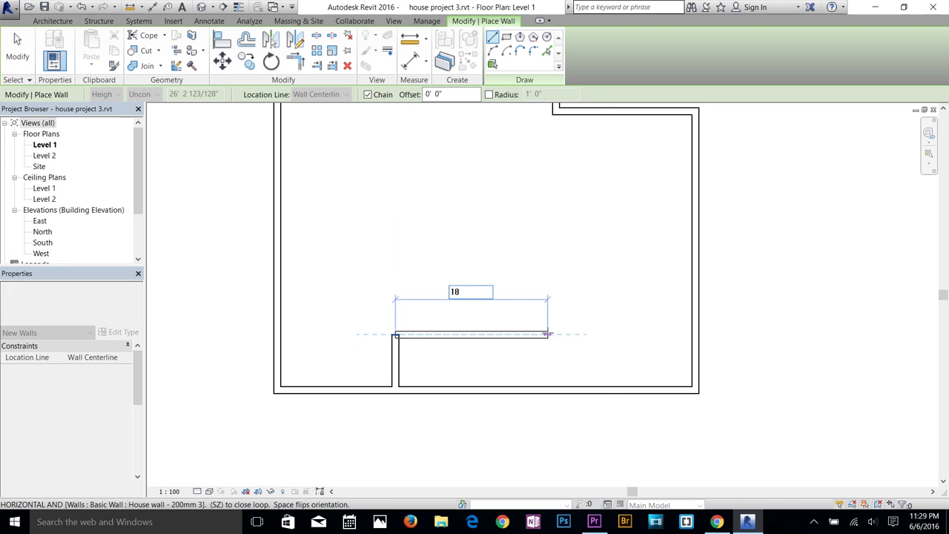
key("Return")
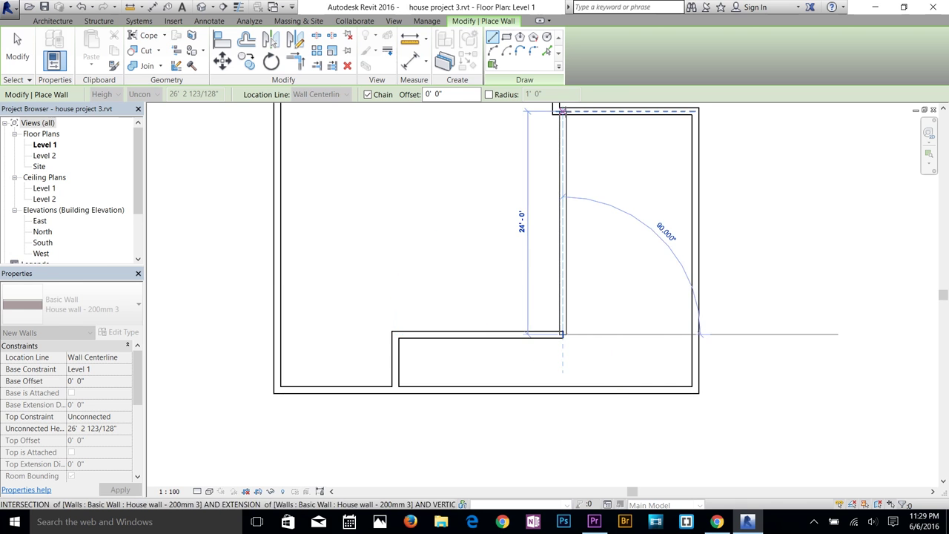
key("Escape")
key("Escape")
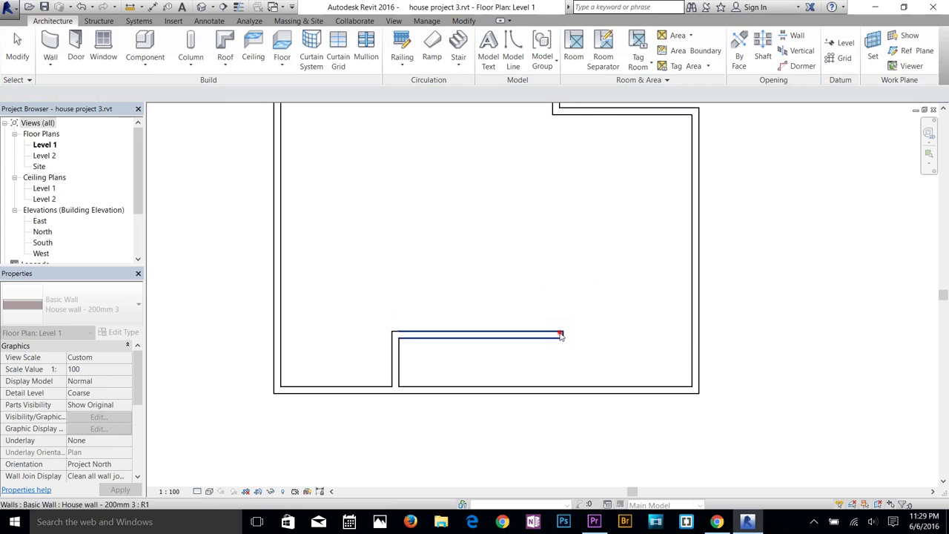
left_click(561, 335)
key("Delete")
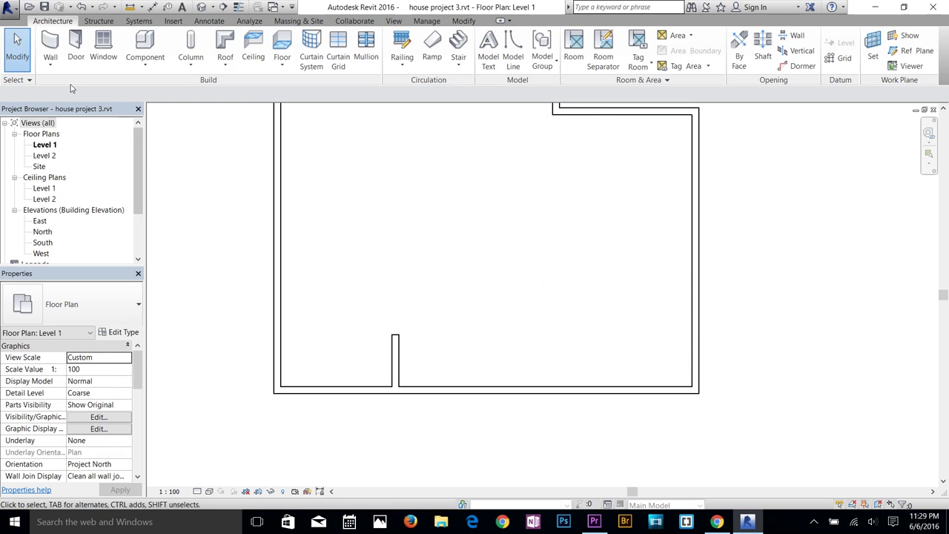
Step: With centerline location, draw the bay's top and right walls down to the bottom wall
left_click(54, 49)
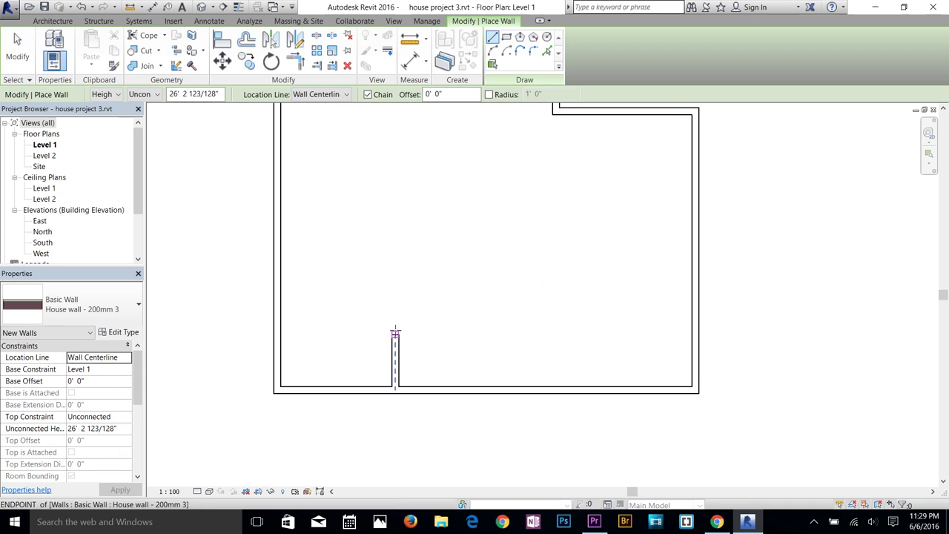
left_click(335, 94)
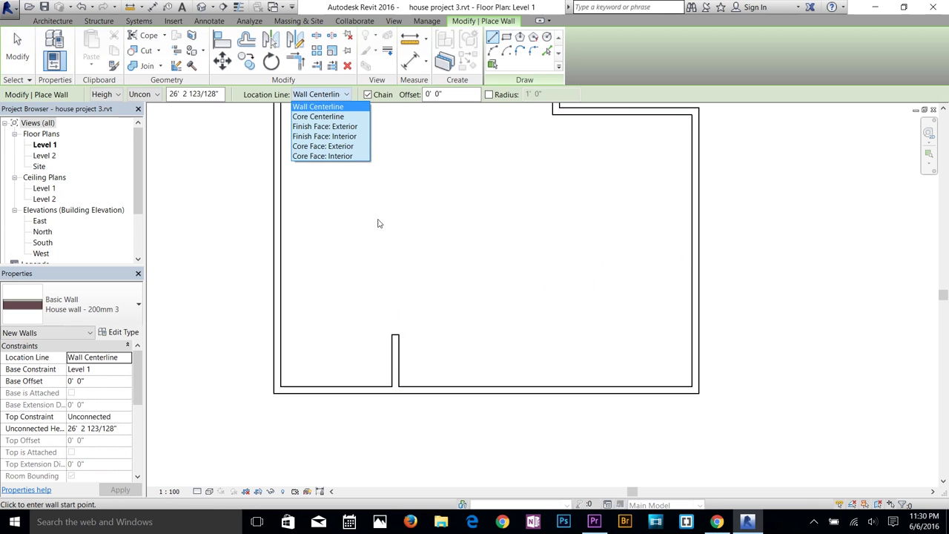
key("Down")
key("Down")
key("Down")
key("Down")
left_click(395, 340)
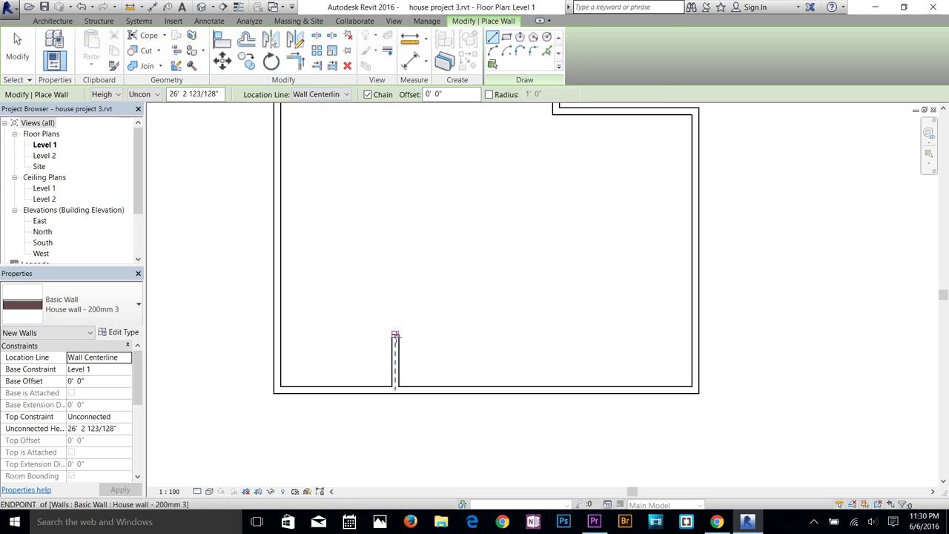
left_click(395, 338)
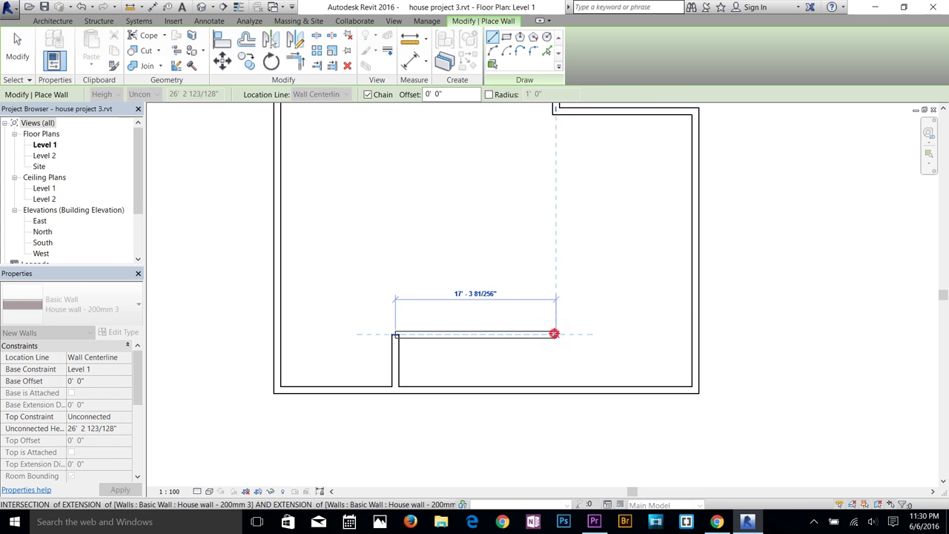
left_click(555, 334)
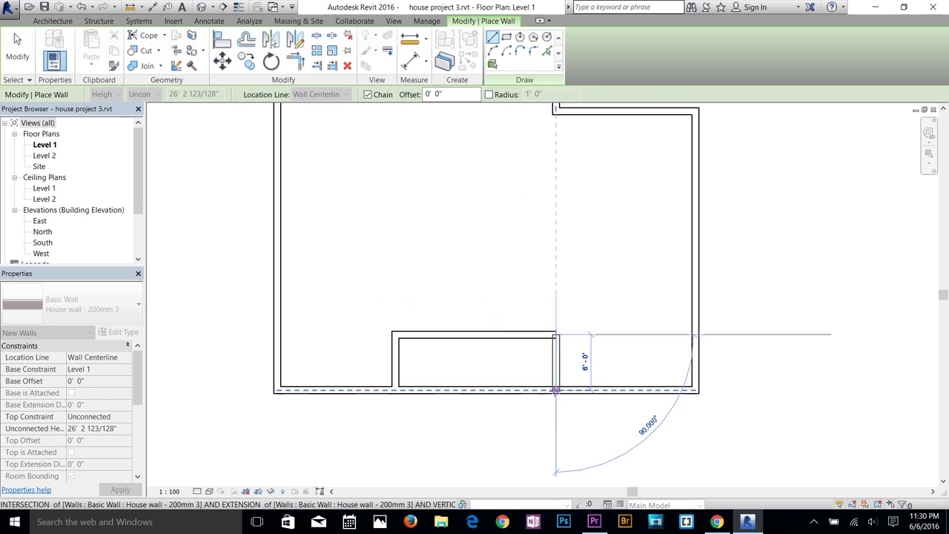
left_click(555, 390)
key("Escape")
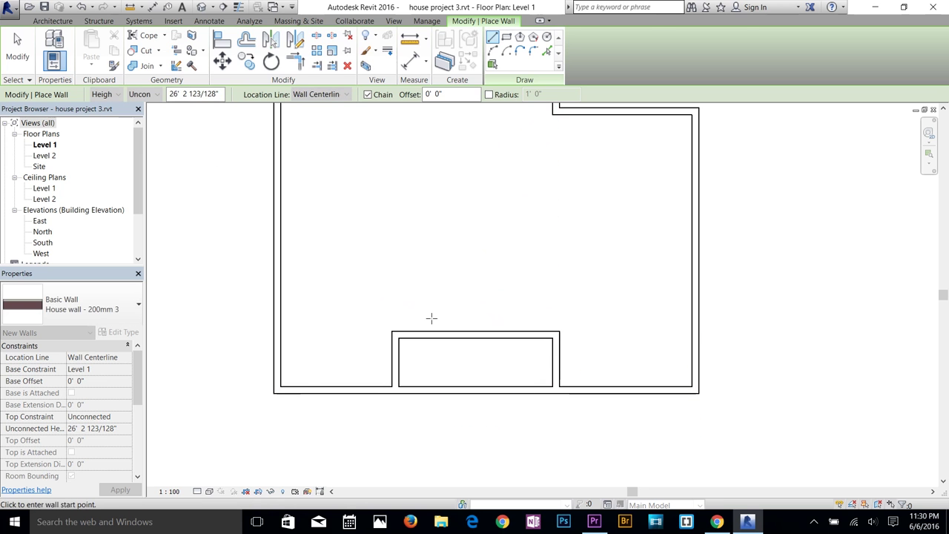
key("Escape")
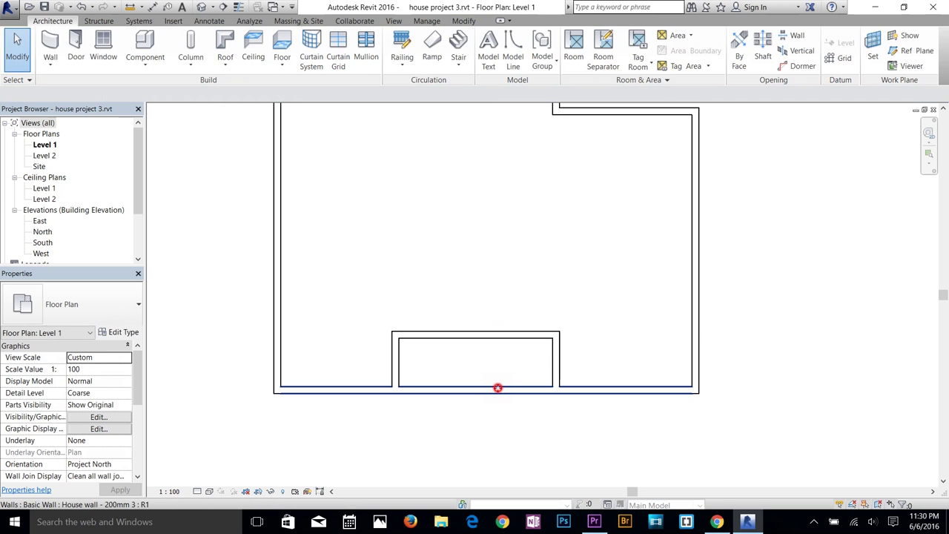
Step: Select the bottom exterior wall and cancel a started move
left_click(497, 387)
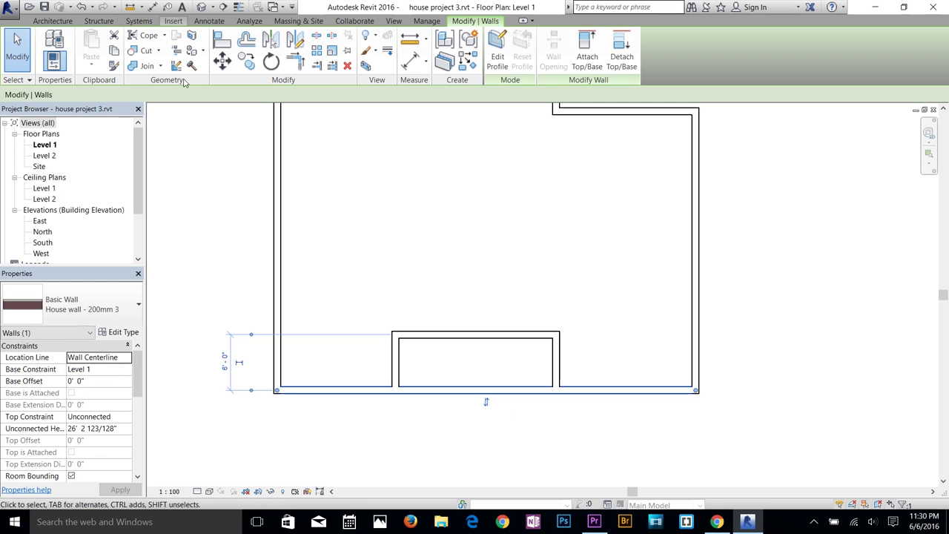
key("m")
key("v")
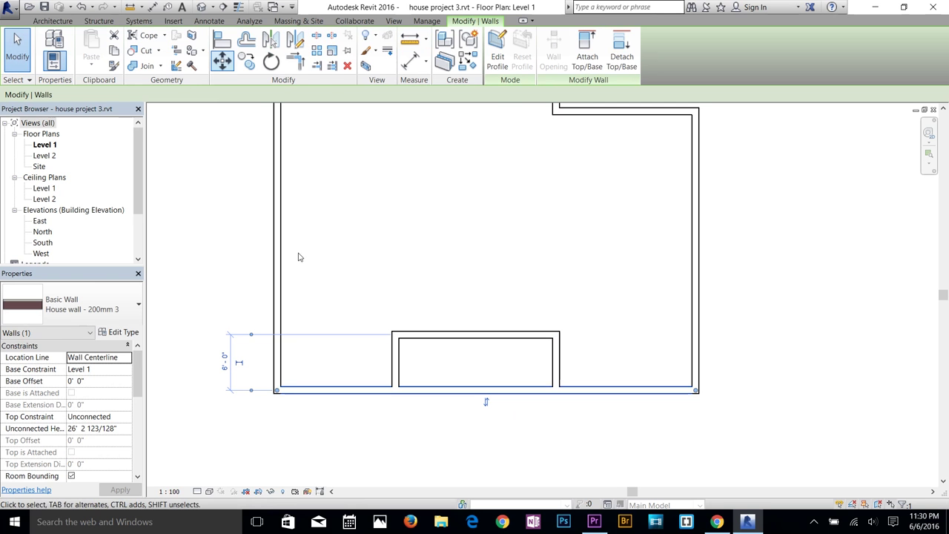
key("Escape")
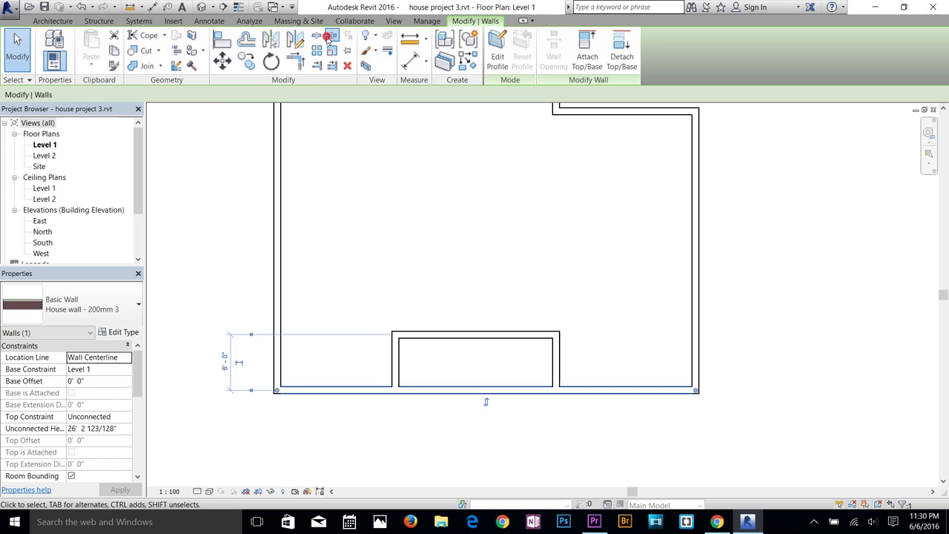
Step: Split the bottom wall at both bay sides and delete the segment between them
left_click(328, 38)
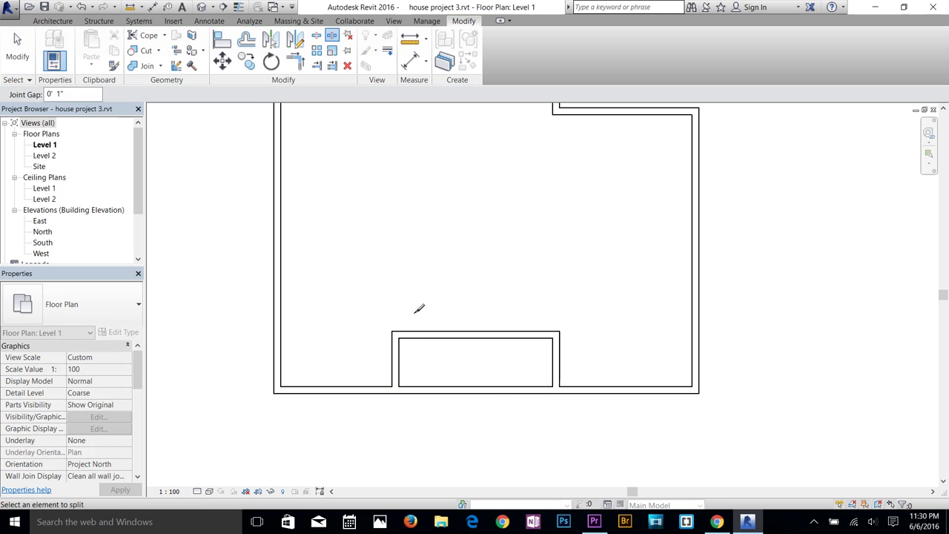
left_click(396, 390)
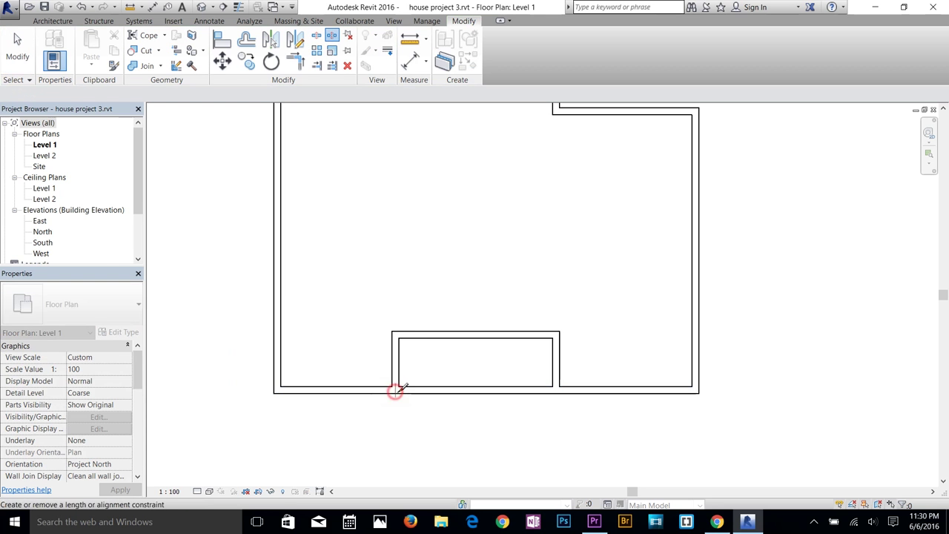
left_click(556, 388)
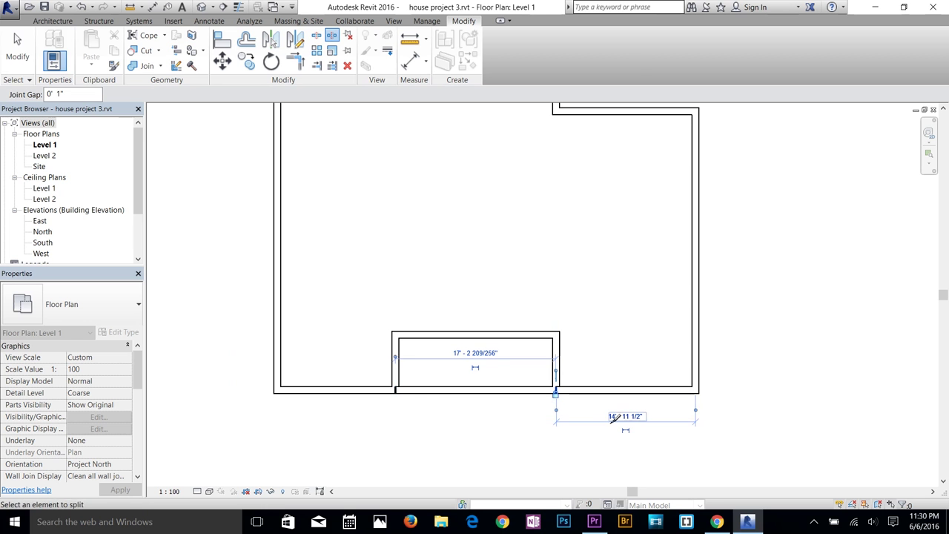
left_click(25, 66)
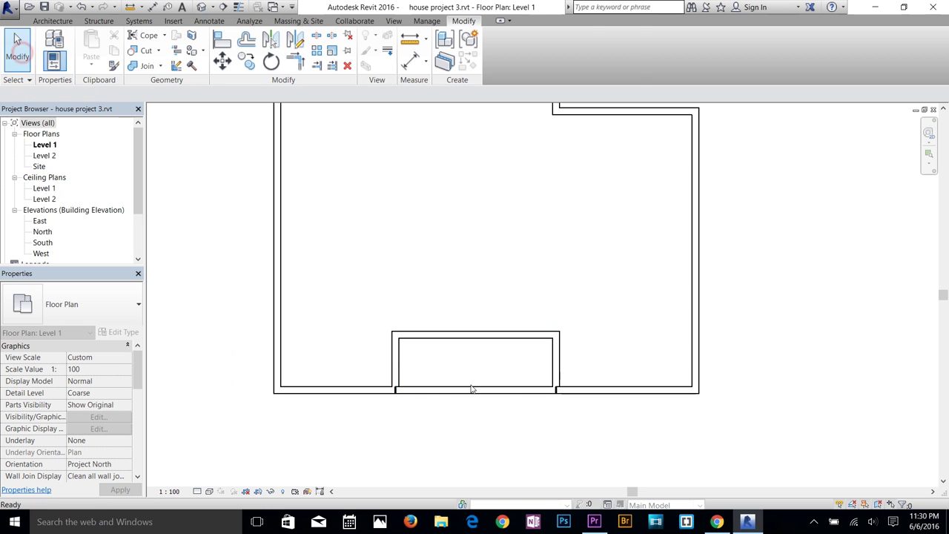
left_click(508, 391)
key("Delete")
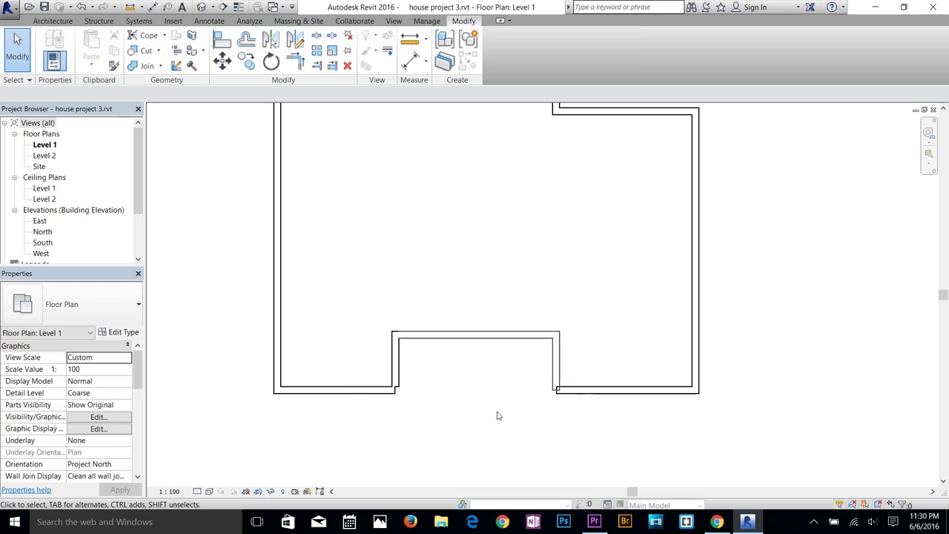
Step: Align the lower wall stub with the upper vertical wall face at the entry bay's right corner
left_click(557, 387)
scroll(549, 391, "up", 5)
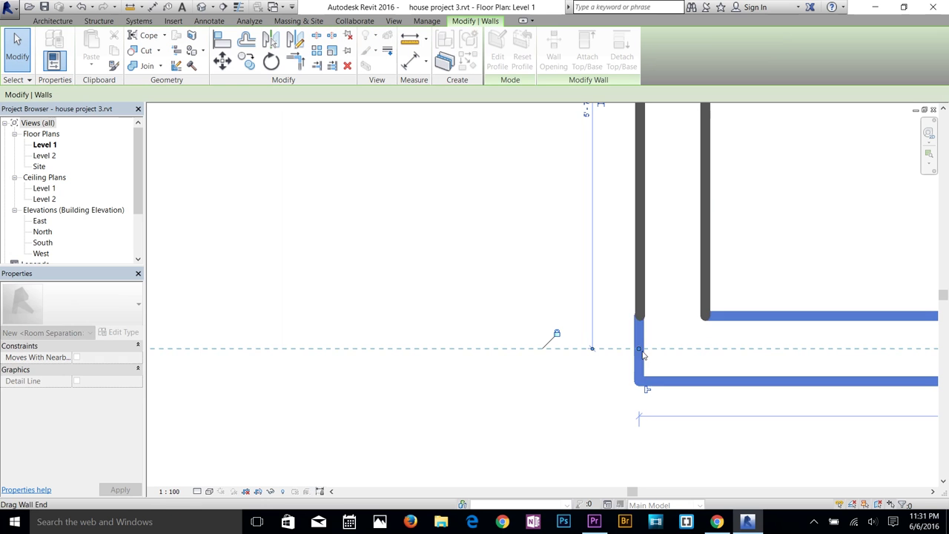
left_click(650, 362)
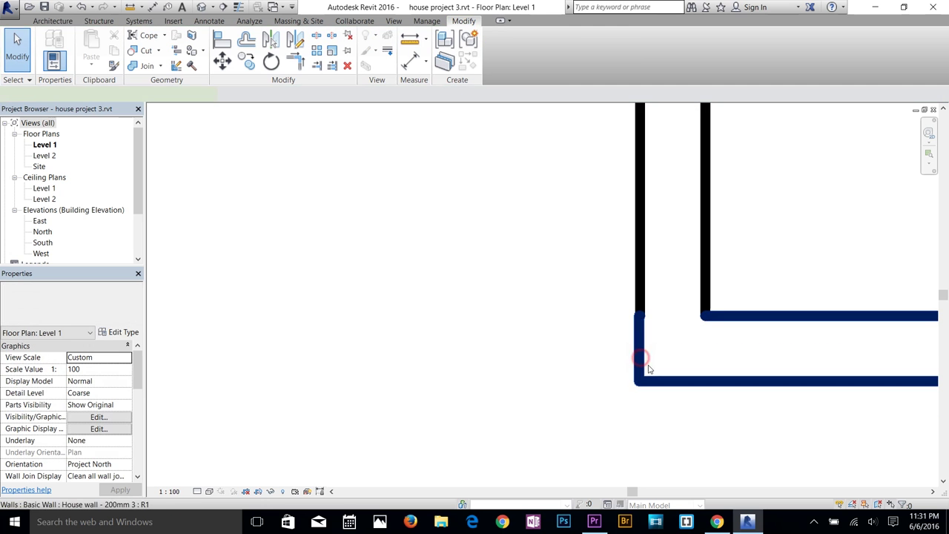
left_click(677, 378)
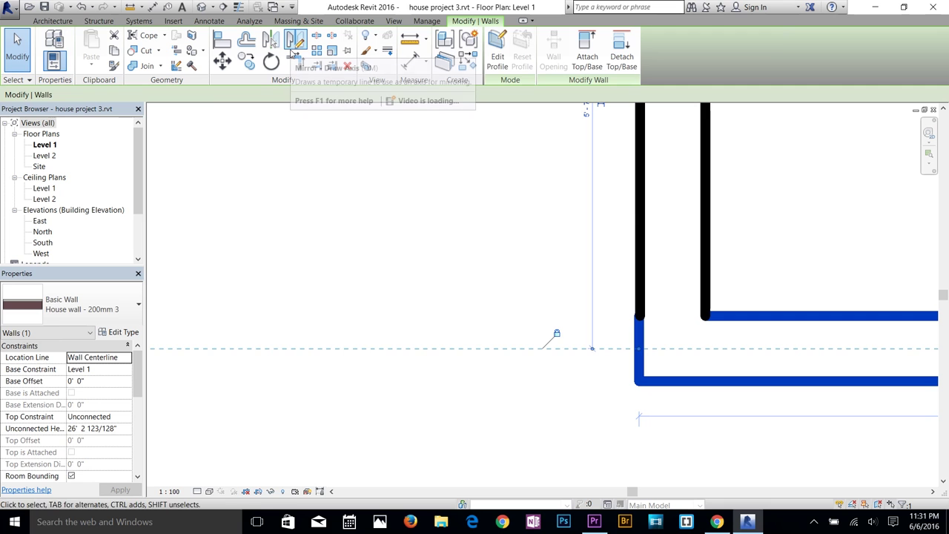
key("Escape")
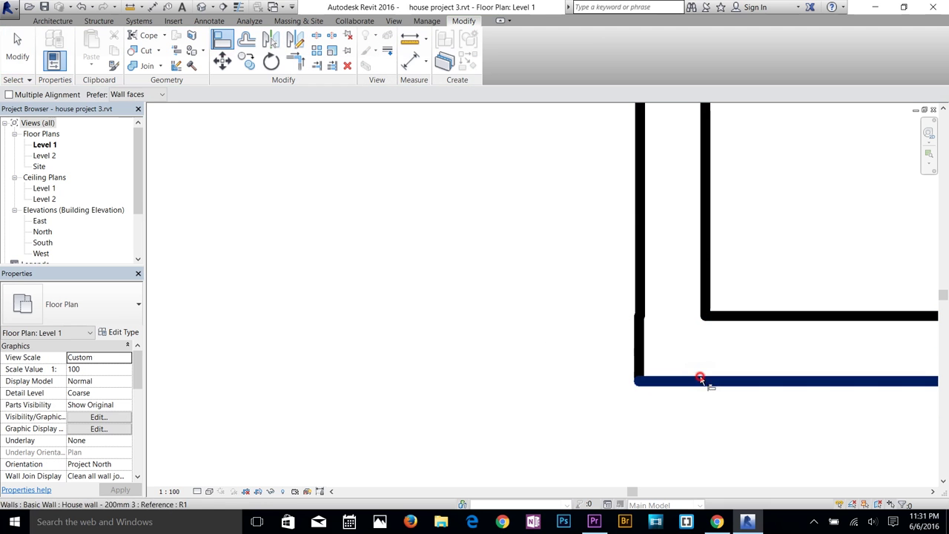
left_click(703, 381)
key("Escape")
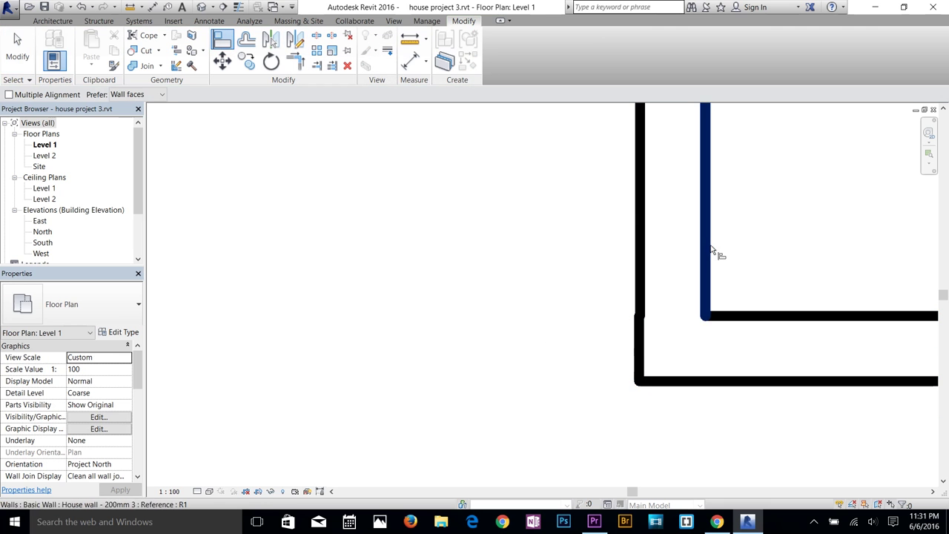
left_click(708, 250)
key("Escape")
left_click(720, 382)
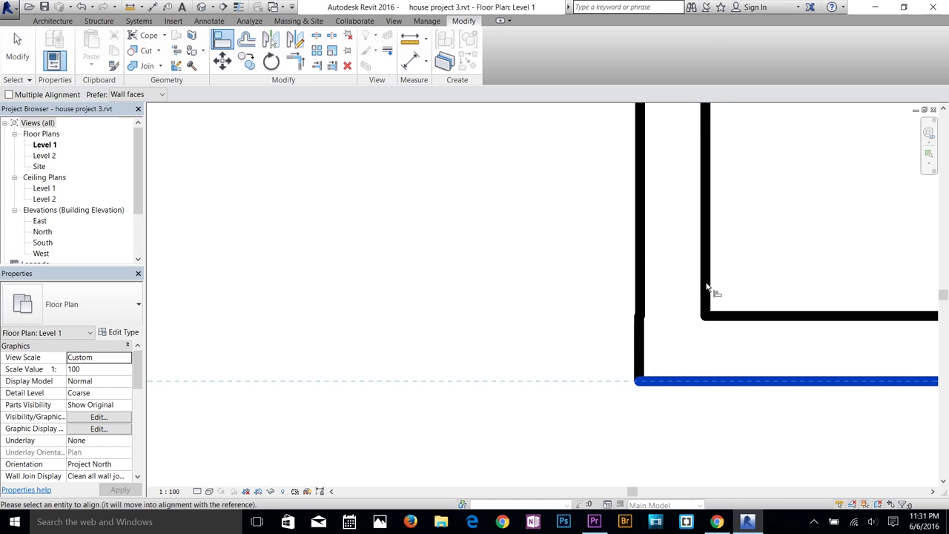
key("Escape")
left_click(642, 283)
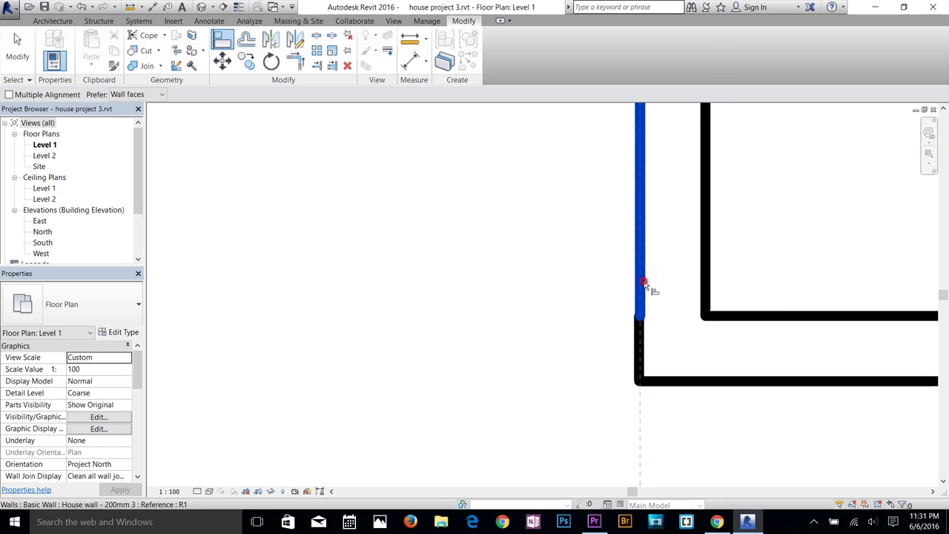
left_click(642, 338)
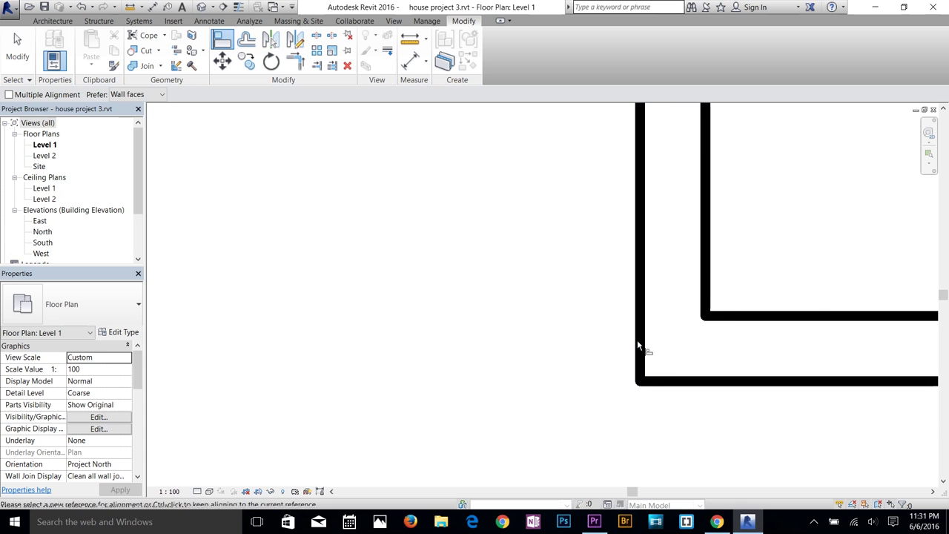
Step: Align the short vertical wall at the bay's other corner, then view the whole notched outline
middle_click_drag(640, 339, 674, 324)
scroll(674, 324, "down", 4)
scroll(746, 331, "down", 2)
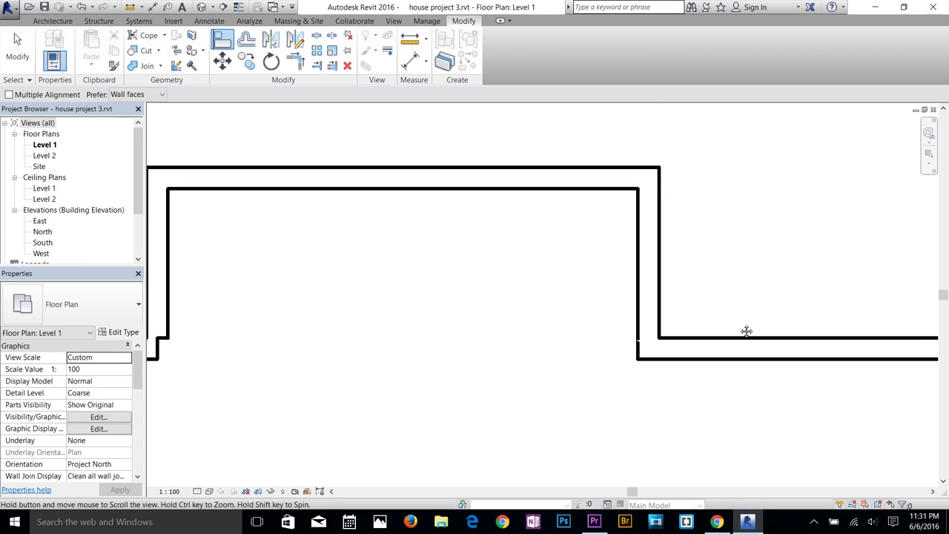
middle_click_drag(746, 330, 439, 329)
scroll(452, 323, "up", 4)
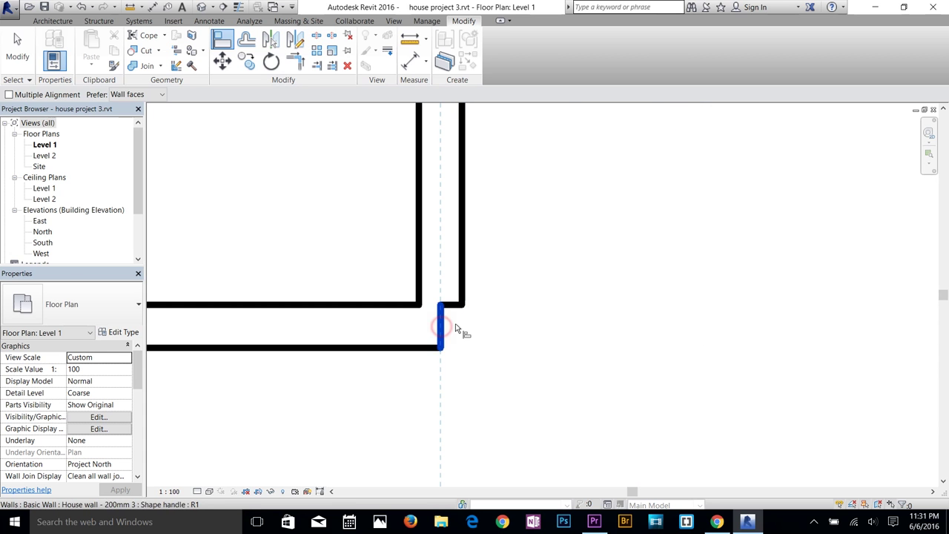
left_click(469, 280)
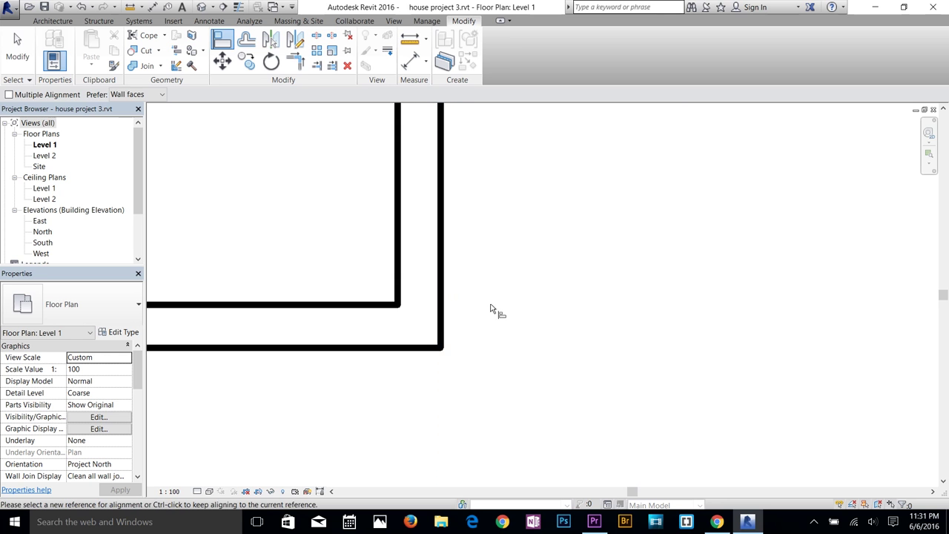
scroll(490, 309, "down", 4)
key("Escape")
scroll(615, 290, "down", 2)
middle_click_drag(585, 367, 495, 504)
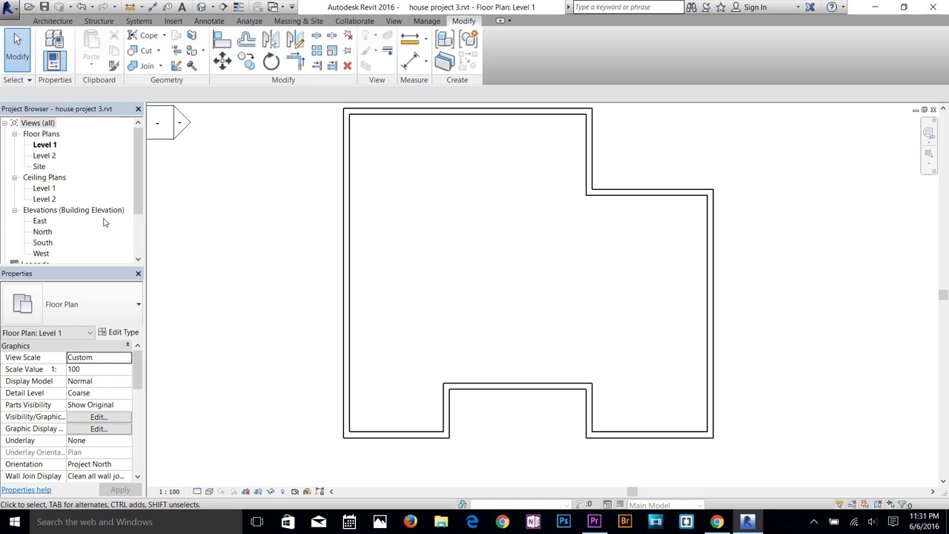
Step: Start the Wall tool with type Generic - 90mm Brick and begin a wall at the notch corner
scroll(97, 153, "down", 3)
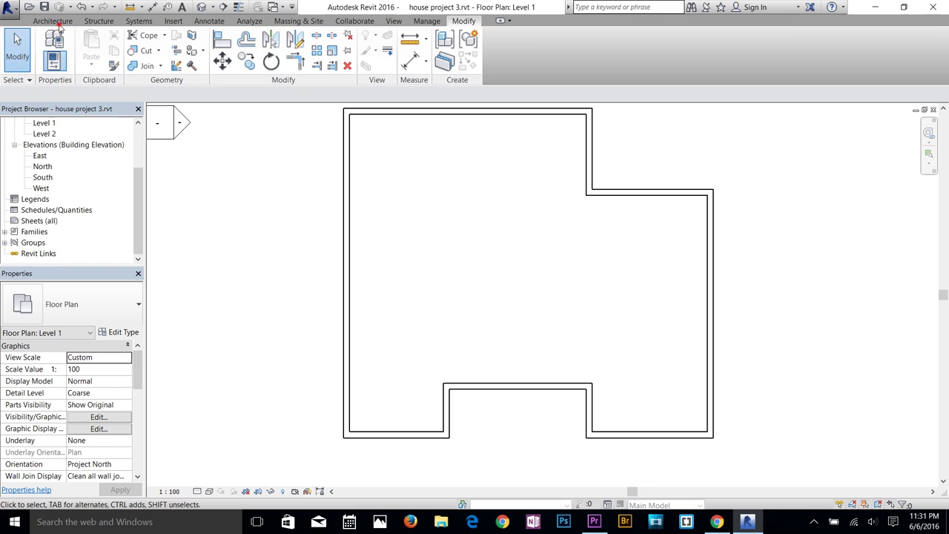
left_click(56, 22)
left_click(52, 38)
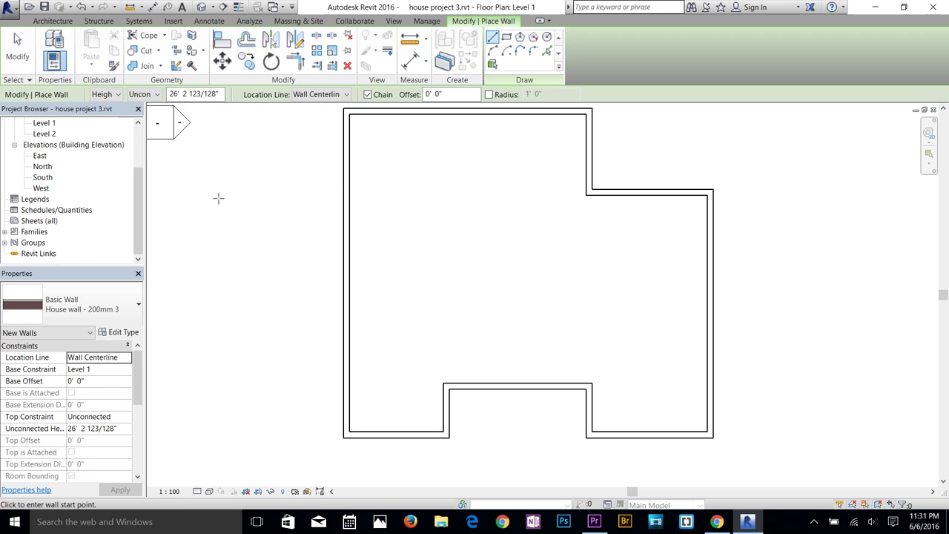
left_click(64, 305)
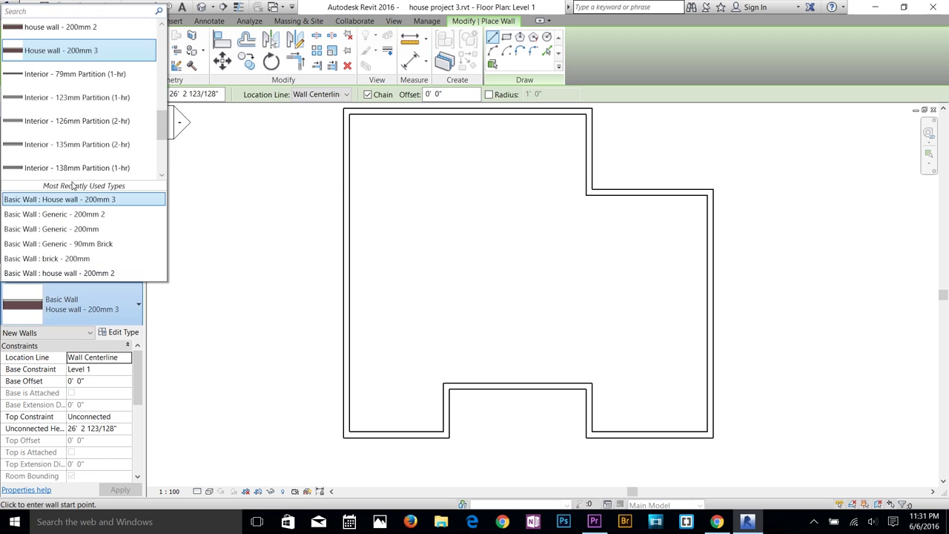
scroll(65, 87, "up", 2)
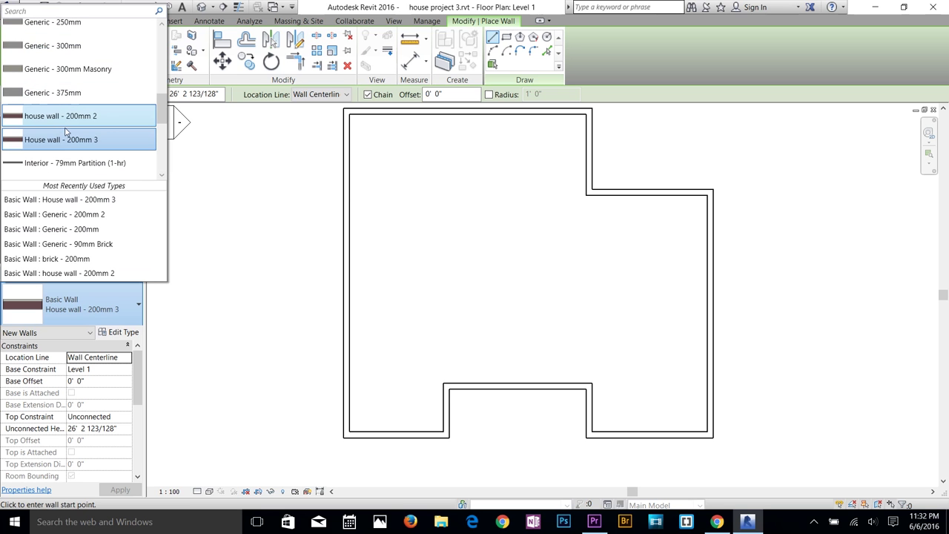
scroll(70, 124, "up", 4)
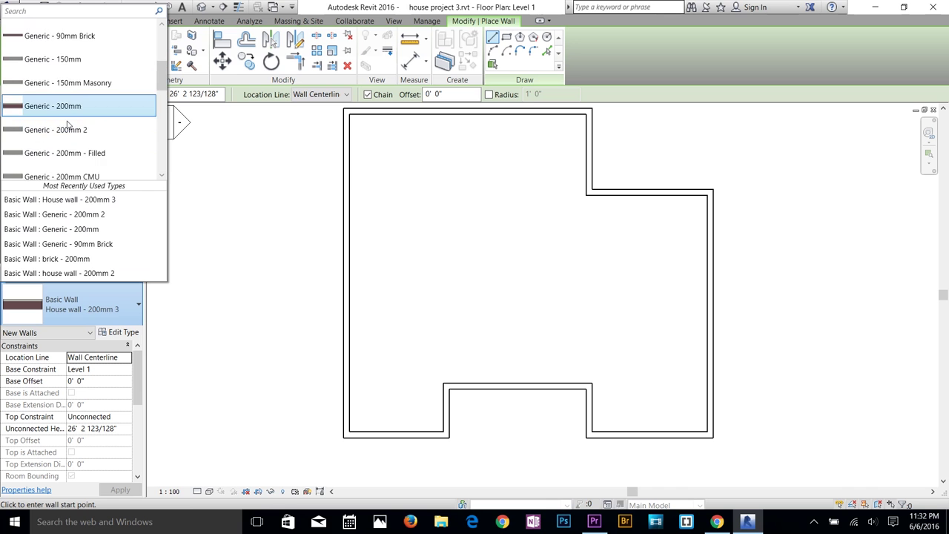
scroll(68, 122, "up", 1)
left_click(66, 121)
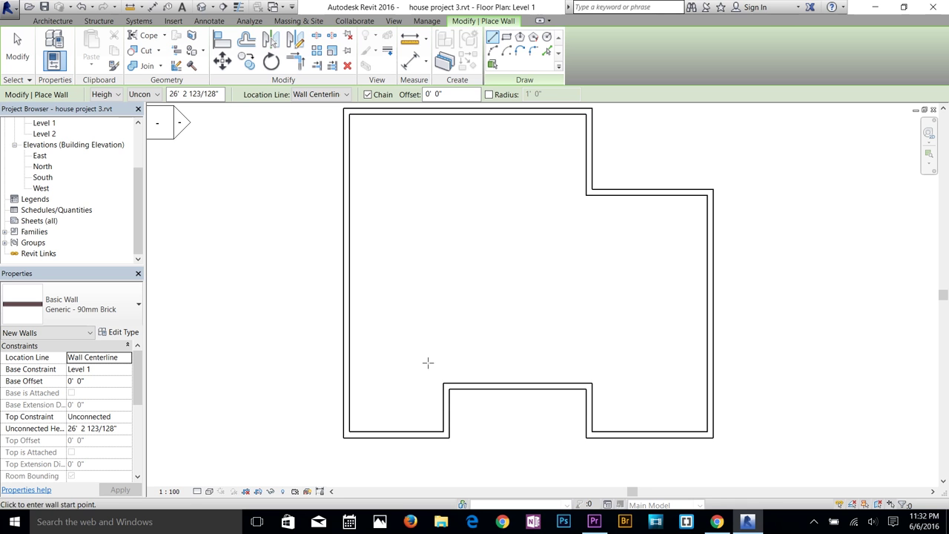
left_click(446, 386)
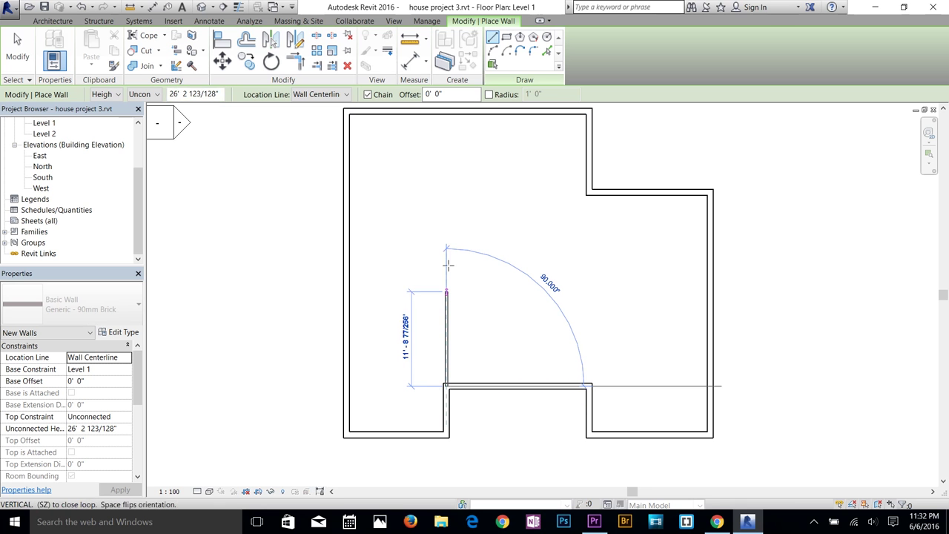
Step: Set the wall Location Line to Finish Face: Exterior
key("Escape")
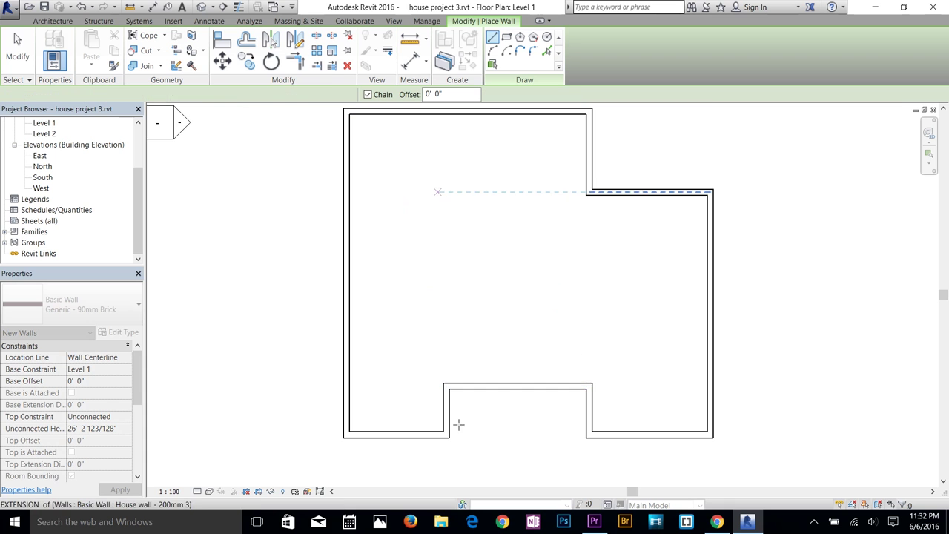
scroll(434, 386, "up", 2)
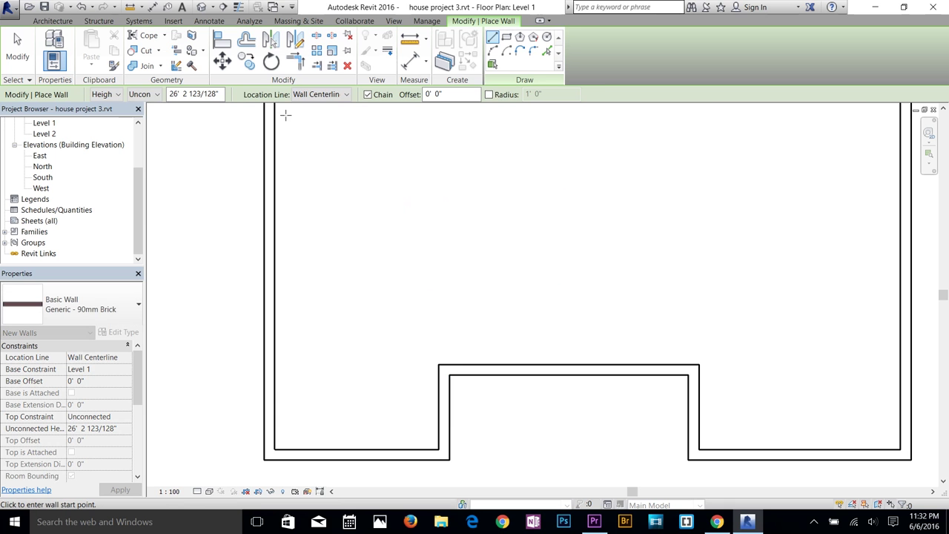
left_click(326, 94)
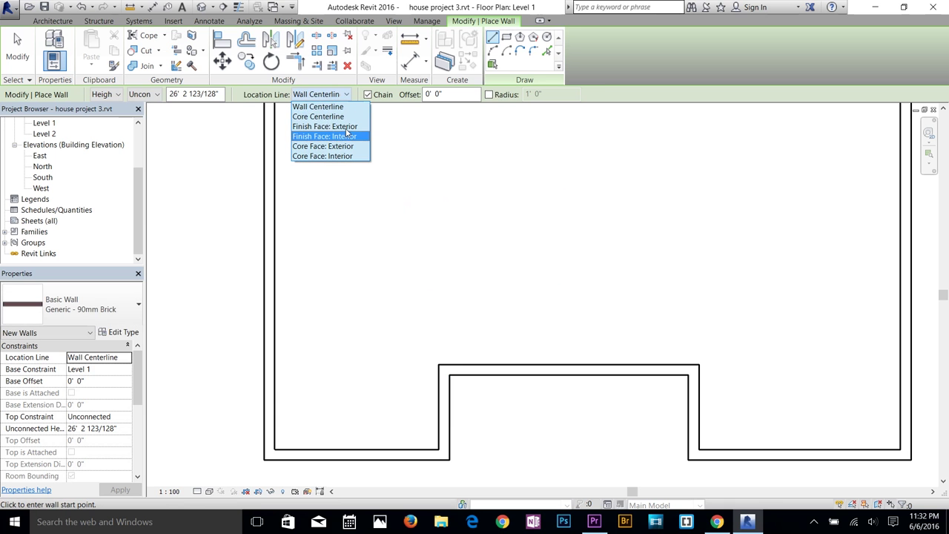
left_click(347, 137)
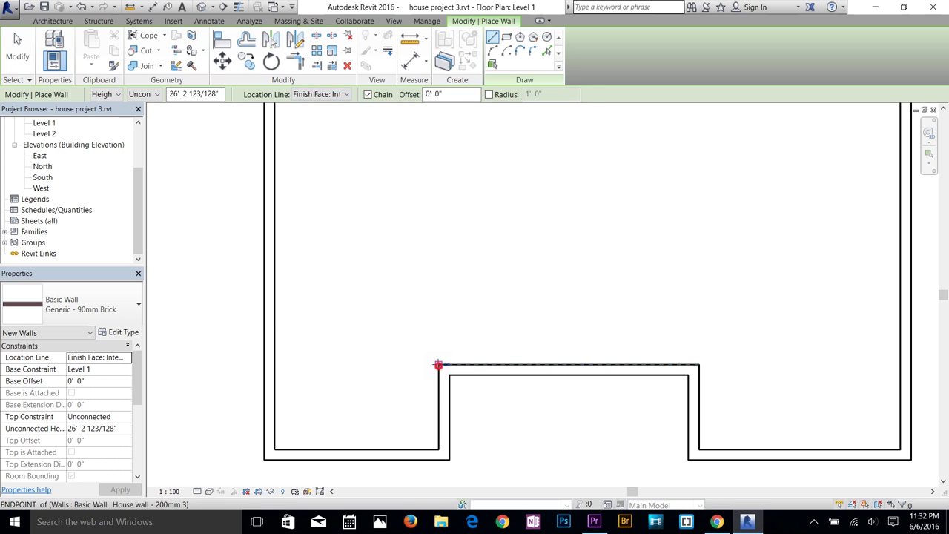
left_click(438, 365)
key("Escape")
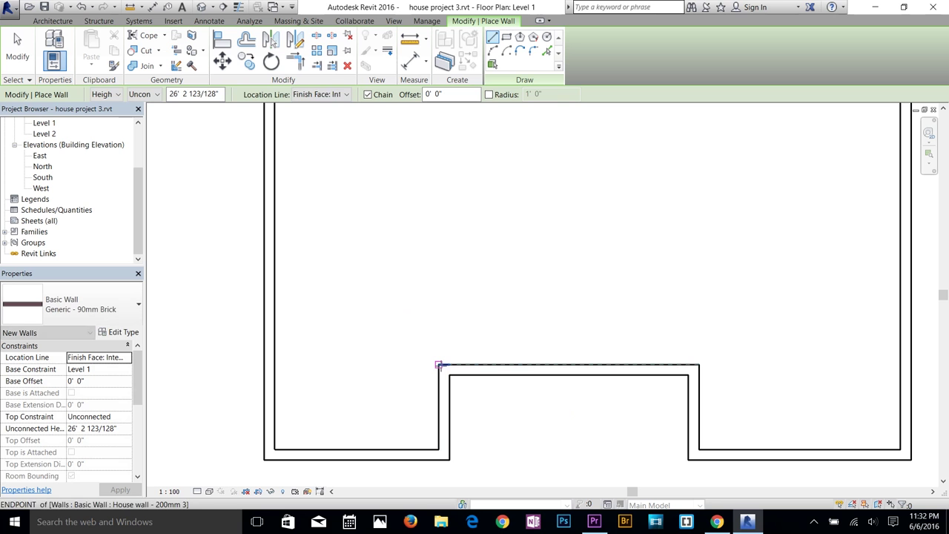
left_click(331, 94)
left_click(330, 124)
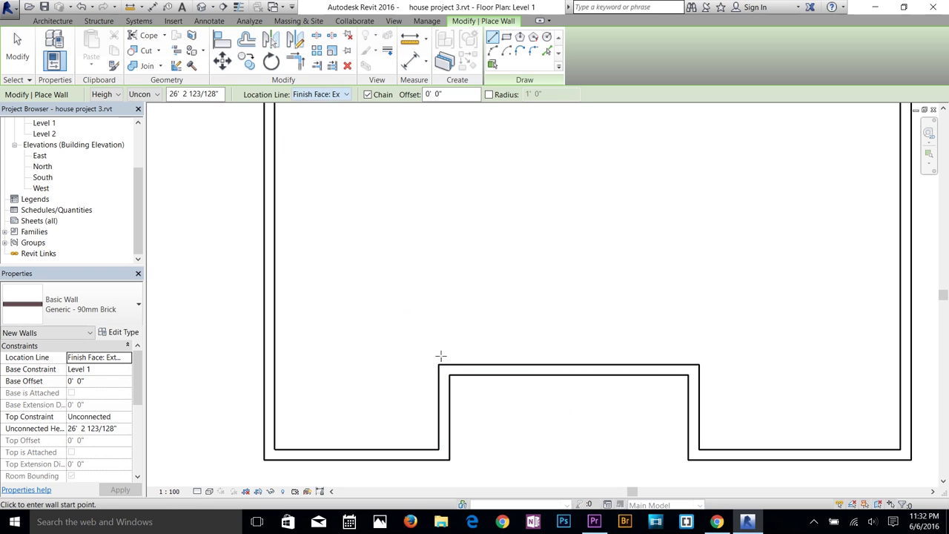
Step: Draw a vertical brick partition from the entry bay corner up to the top wall
left_click(438, 364)
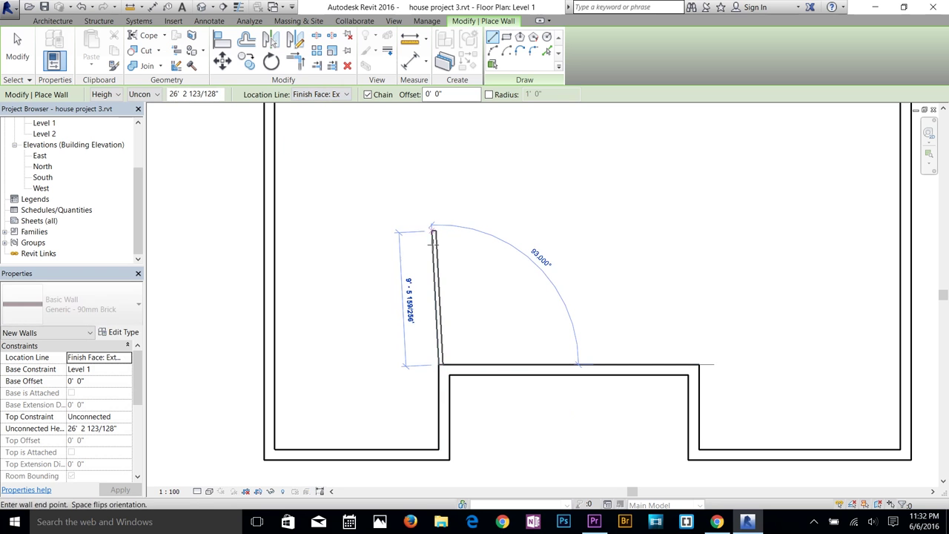
scroll(443, 250, "down", 2)
middle_click_drag(447, 253, 441, 348)
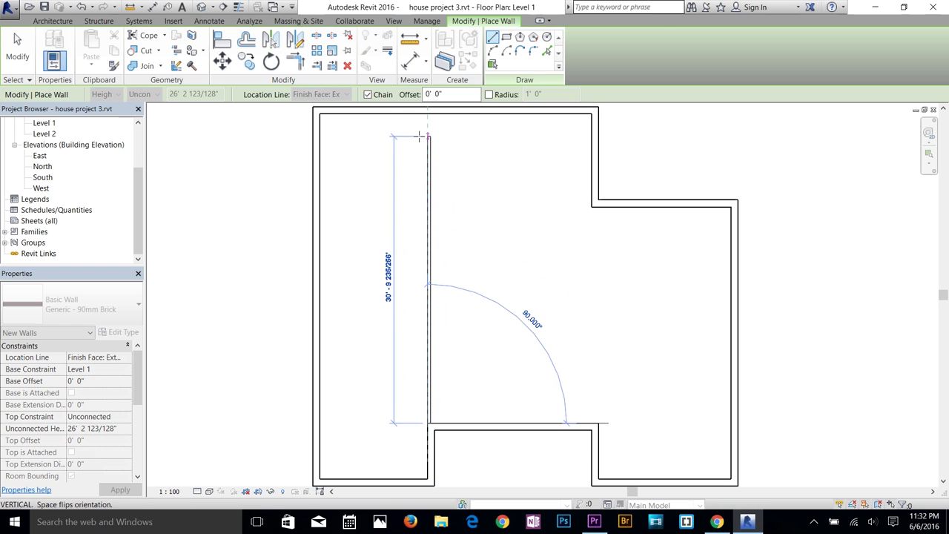
left_click(427, 115)
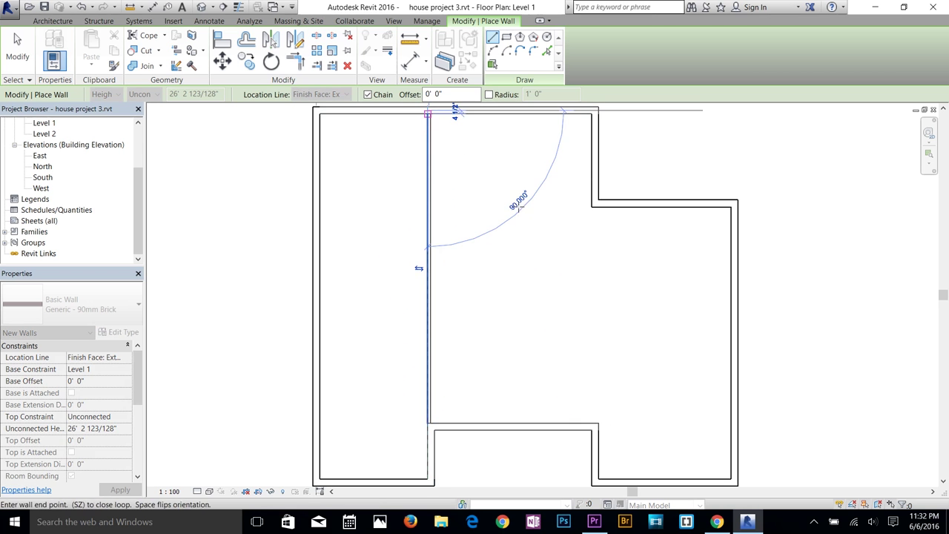
key("Escape")
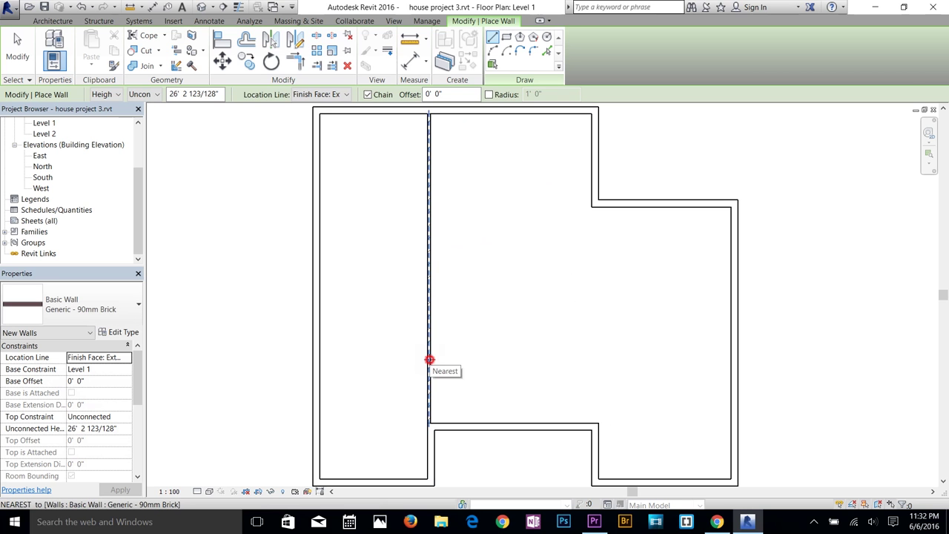
Step: Draw a 17' 6" horizontal wall and a wall down to the bay, enclosing a small room
left_click(429, 361)
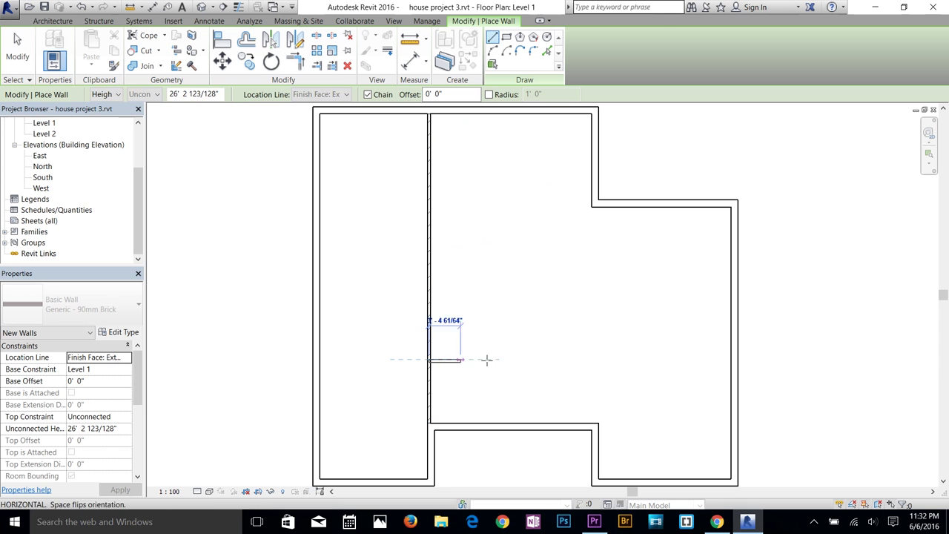
left_click(593, 361)
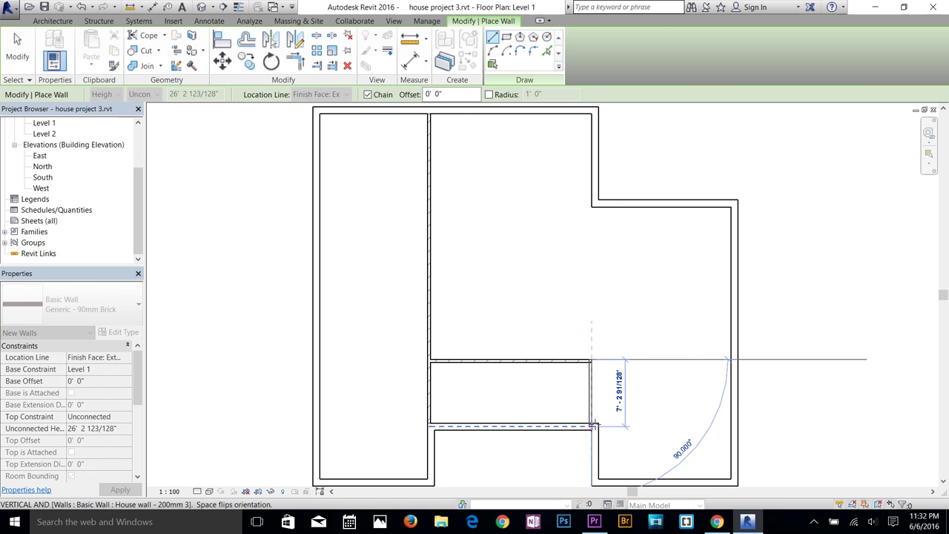
left_click(594, 425)
Step: Leave wall drawing and select the small room's right brick wall
key("Escape")
scroll(621, 434, "up", 5)
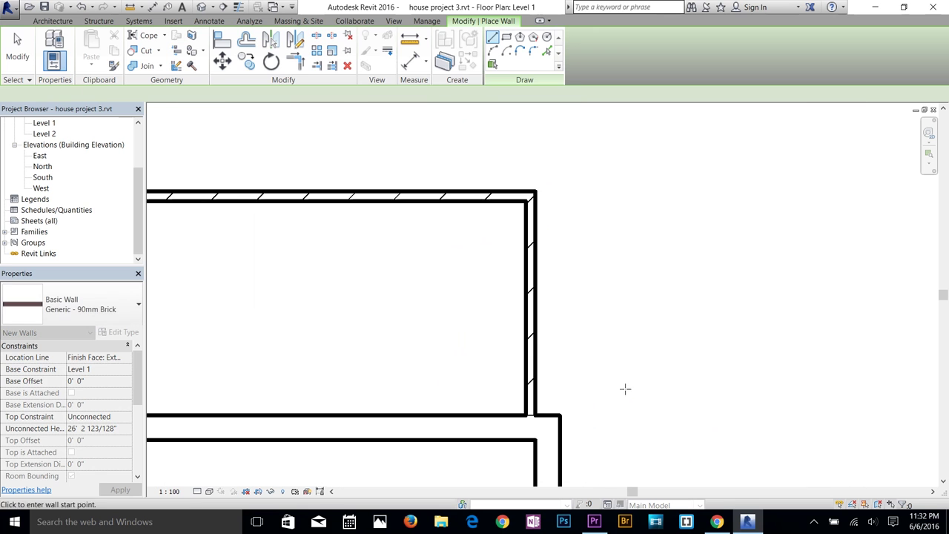
key("Escape")
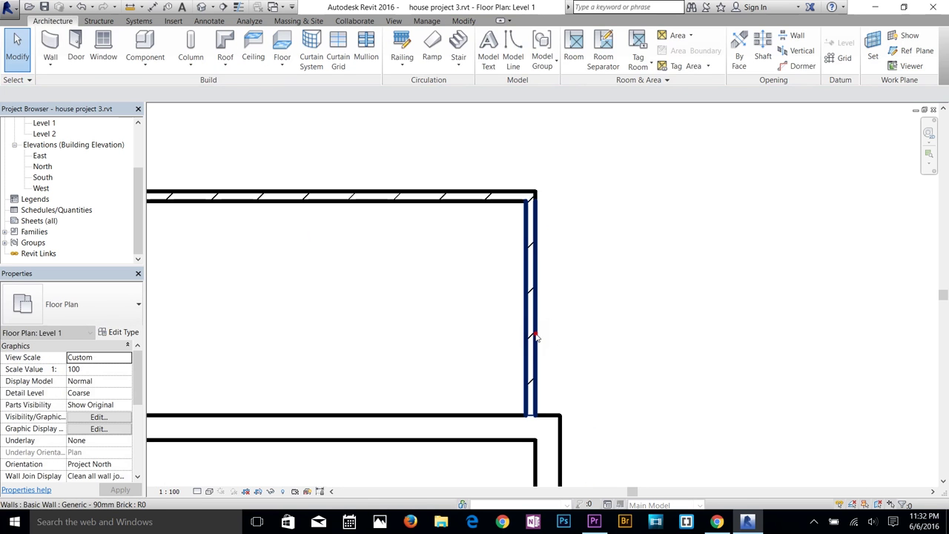
left_click(531, 333)
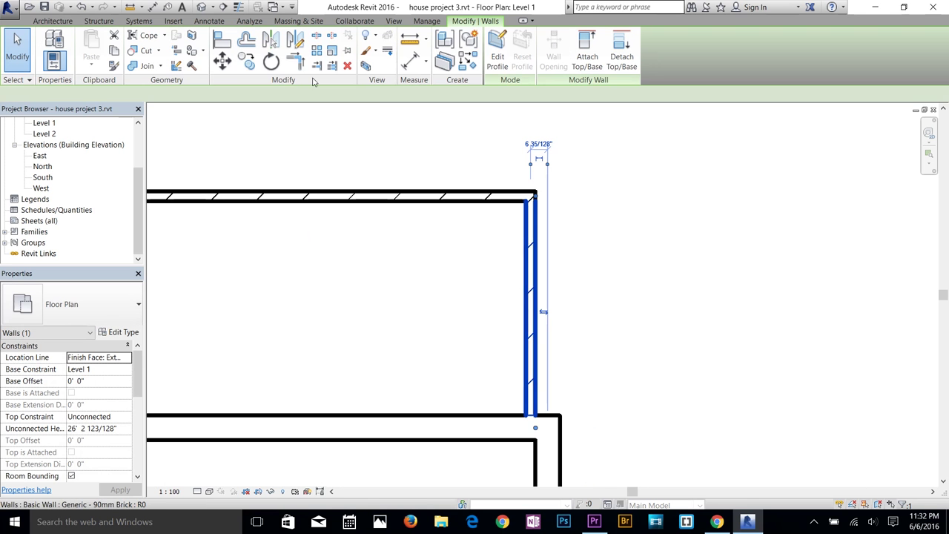
left_click(222, 39)
middle_click_drag(543, 398, 518, 222)
key("Escape")
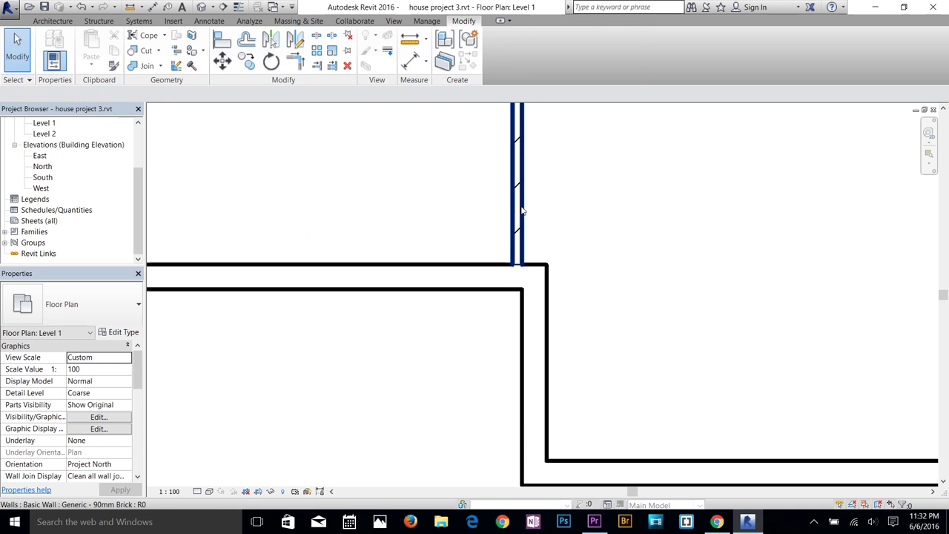
left_click(519, 210)
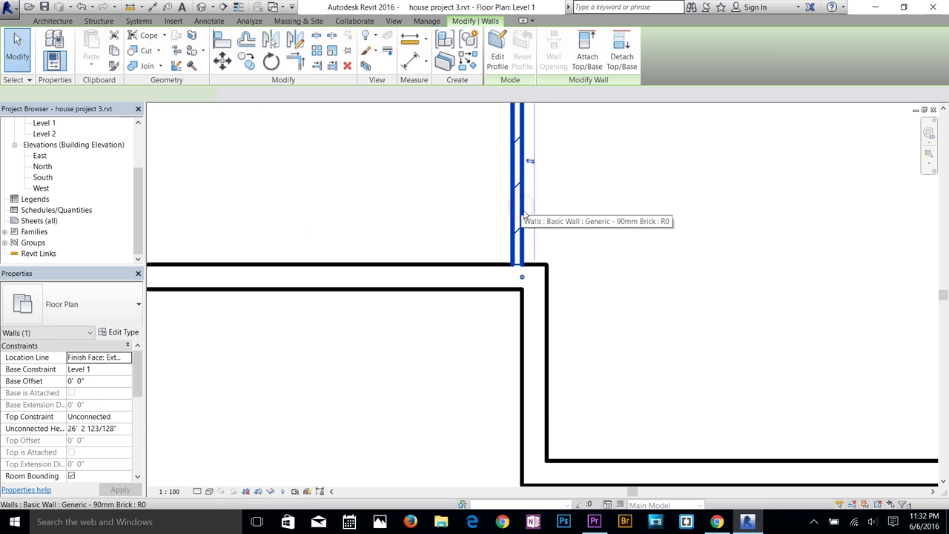
Step: Align the brick wall flush with the entry bay wall face and recentre on the small room
left_click(224, 41)
left_click(522, 178)
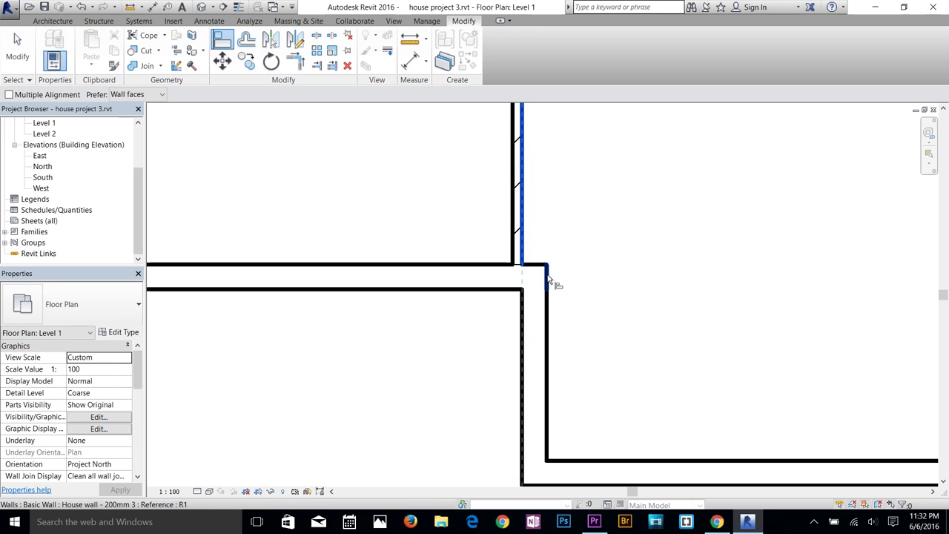
left_click(549, 279)
left_click(549, 297)
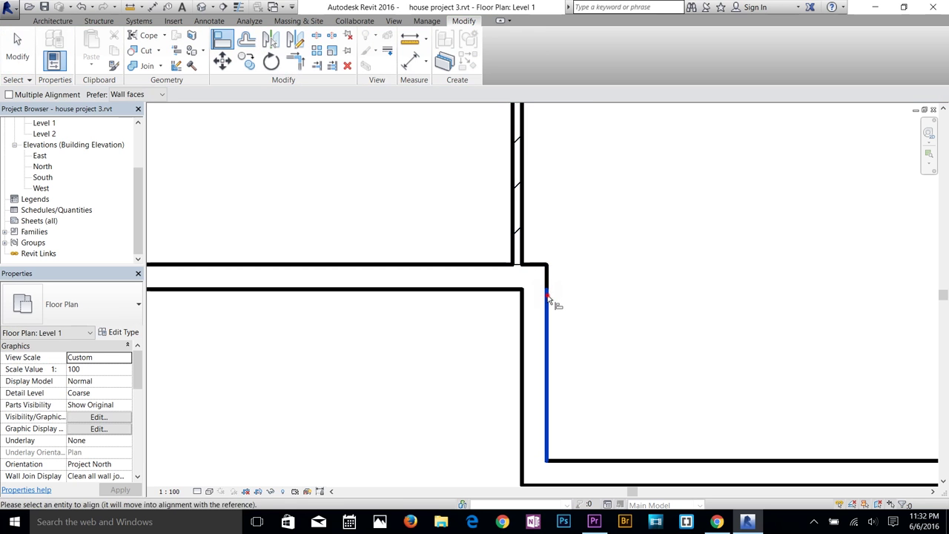
left_click(550, 277)
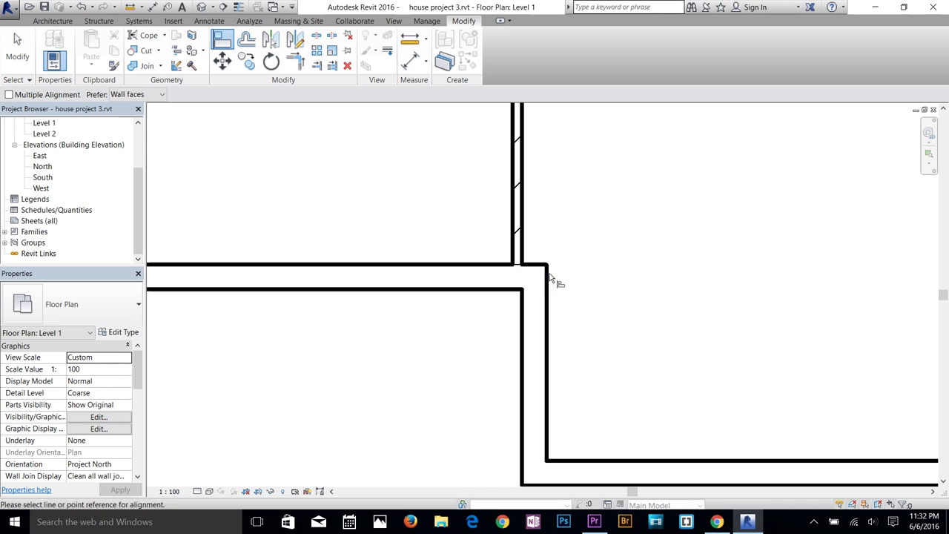
left_click(523, 210)
scroll(545, 315, "down", 3)
key("Escape")
key("Escape")
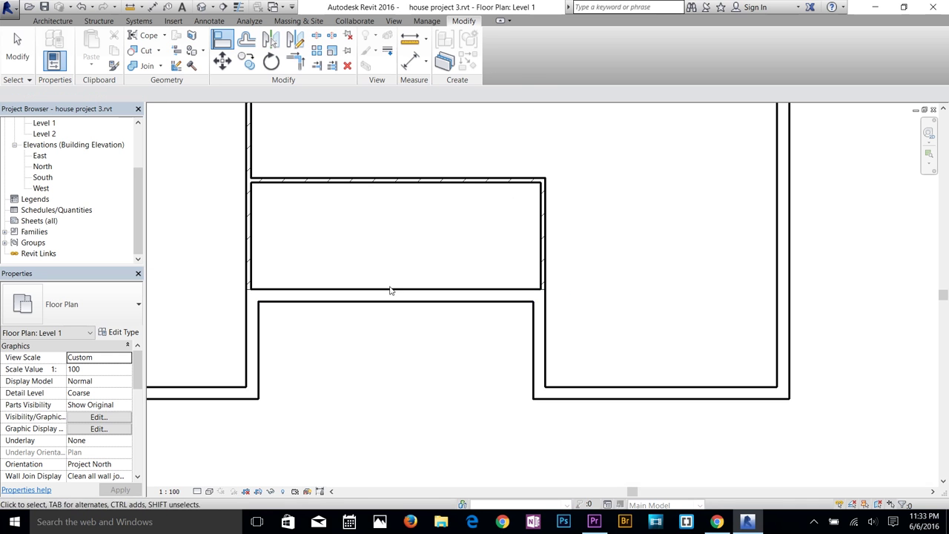
scroll(548, 289, "up", 5)
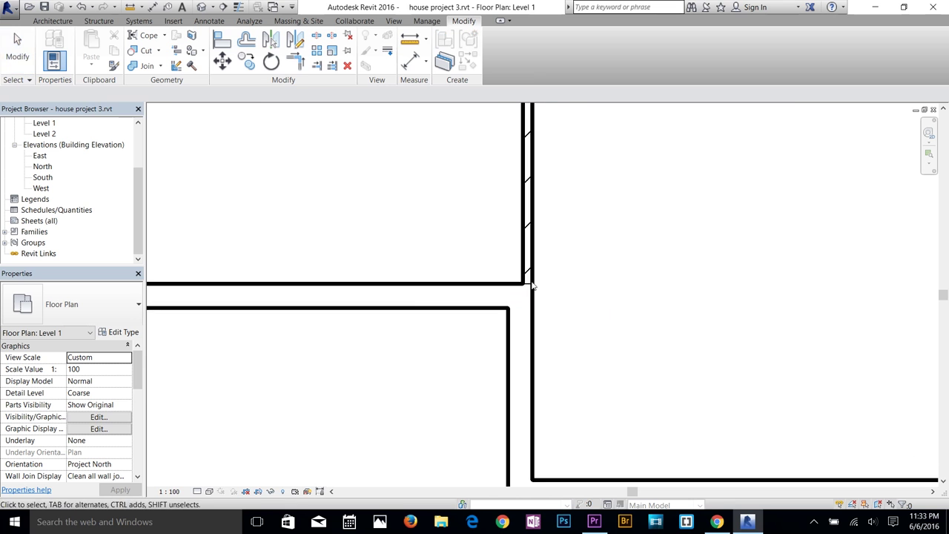
scroll(544, 293, "down", 6)
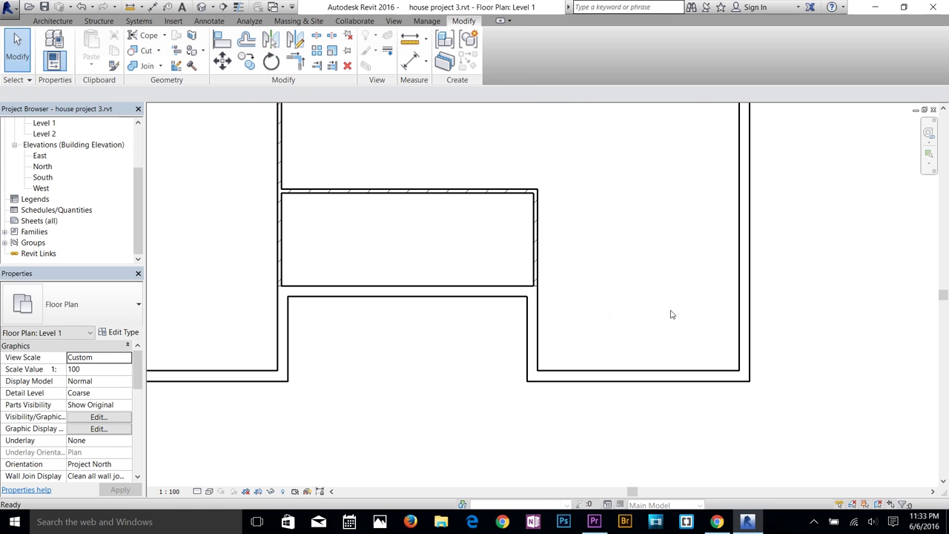
middle_click_drag(671, 314, 644, 351)
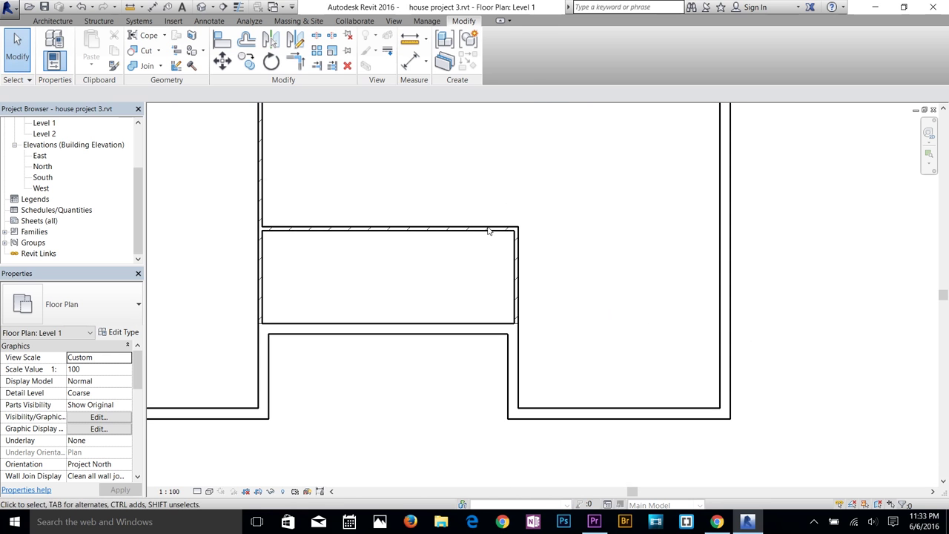
Step: Draw a wall from the partition's right end about 6' 2" further right, then fit the plan
left_click(52, 21)
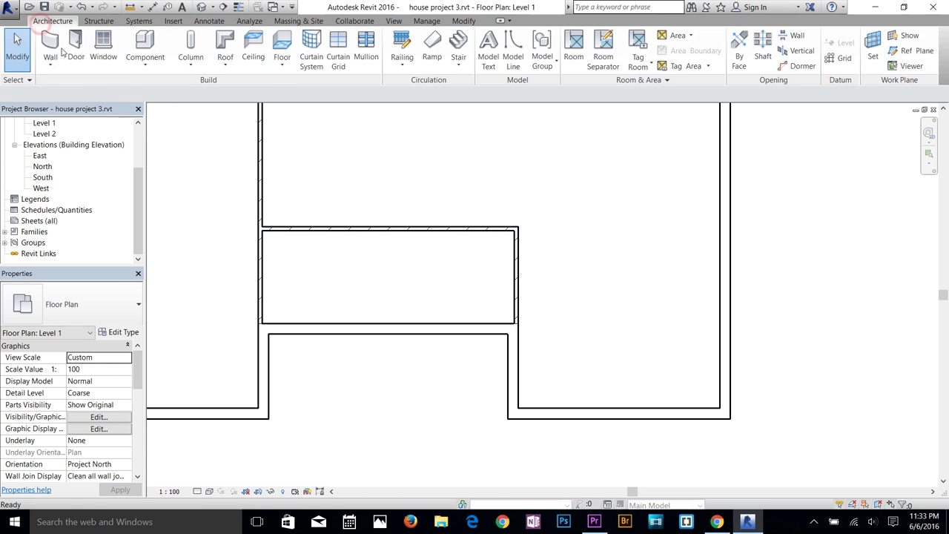
left_click(53, 46)
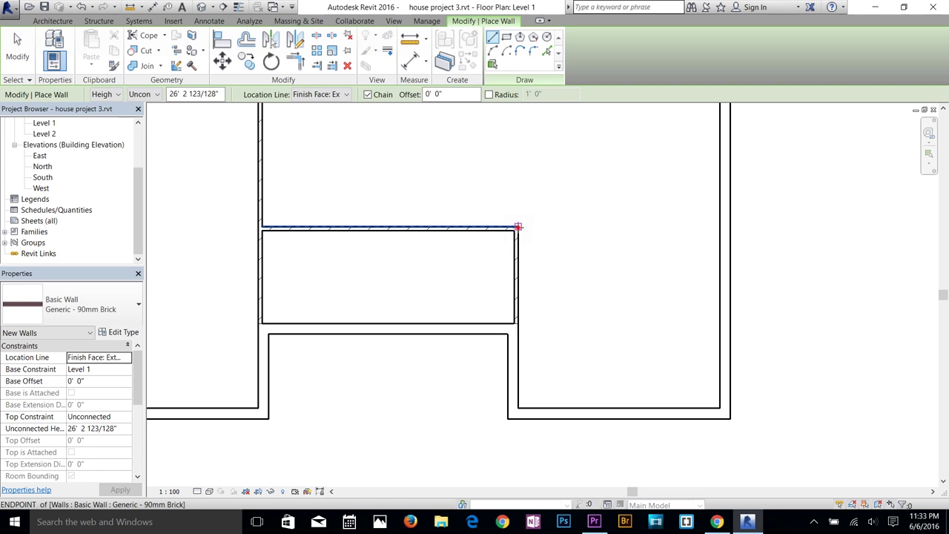
left_click(536, 227)
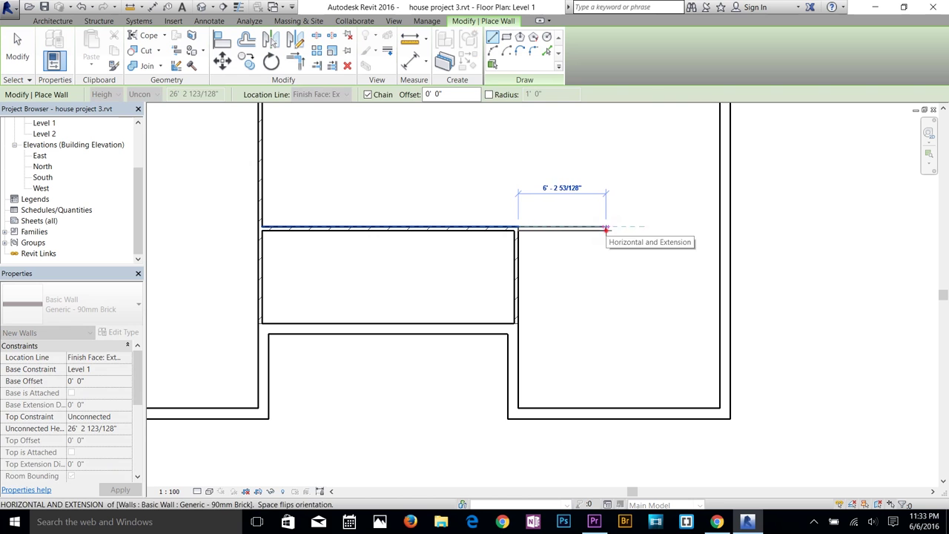
left_click(606, 230)
key("Escape")
key("Escape")
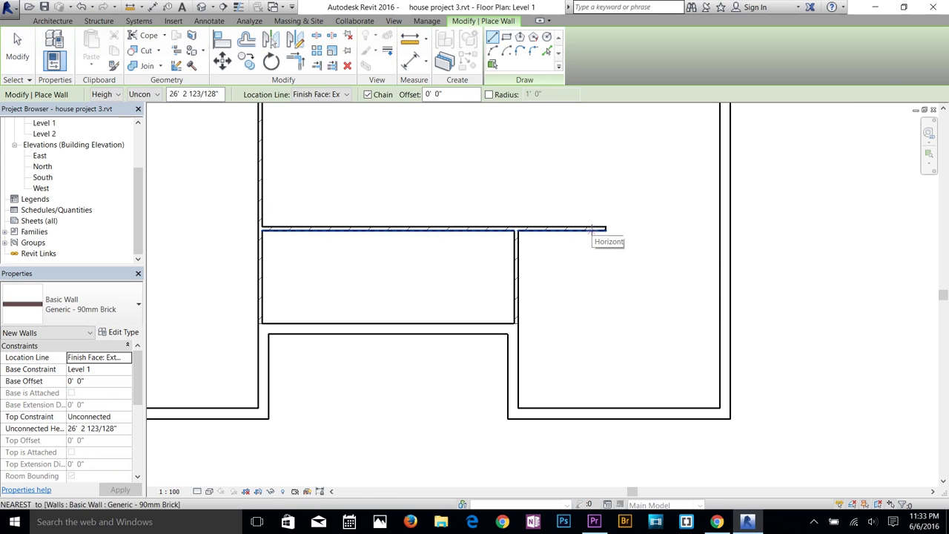
scroll(627, 297, "up", 3)
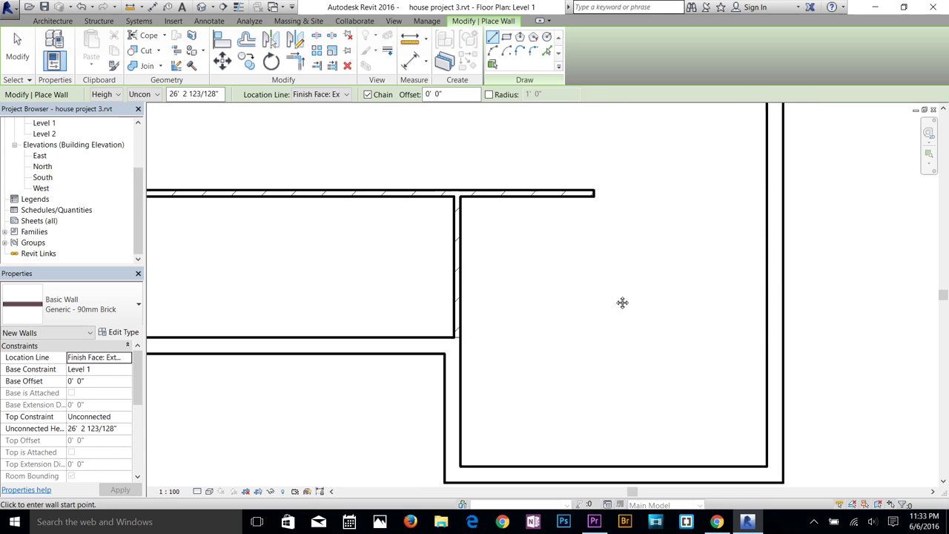
scroll(561, 264, "down", 4)
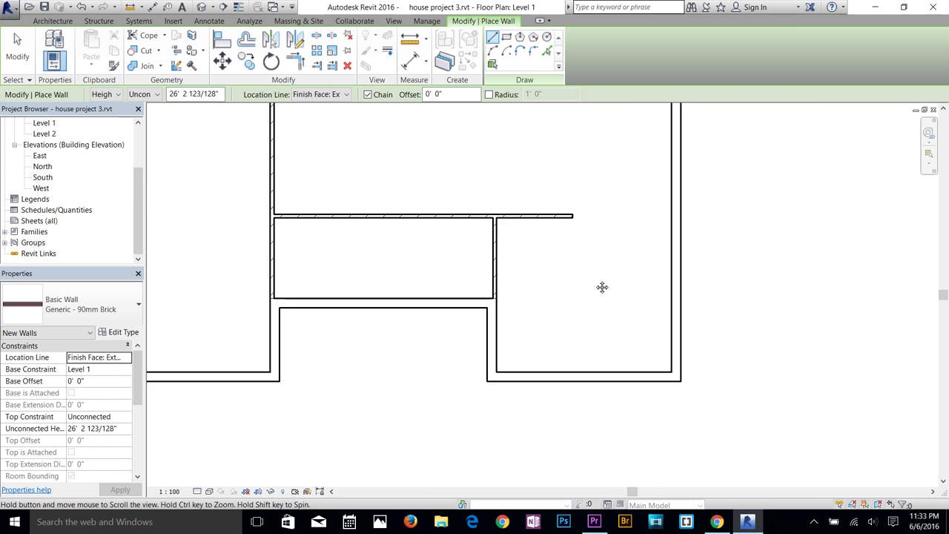
key("Escape")
key("Escape")
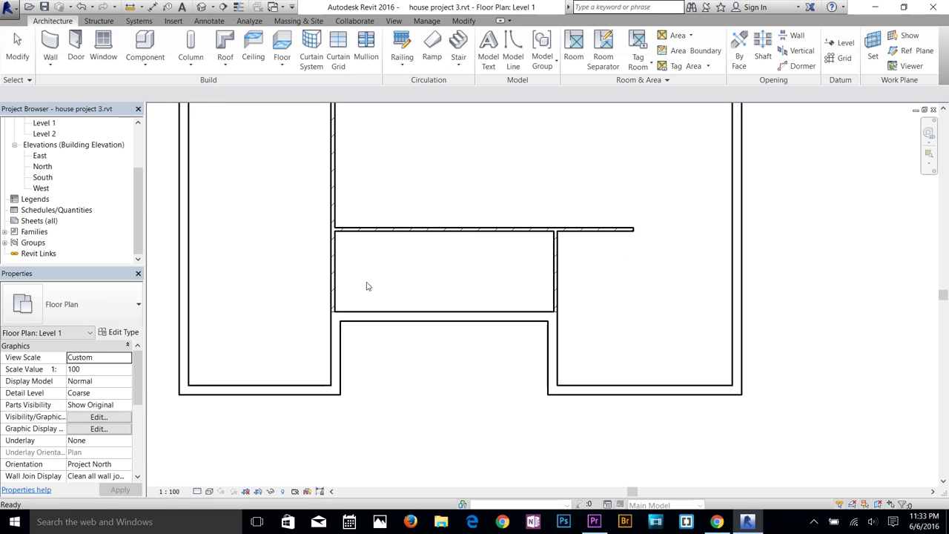
middle_click(517, 375)
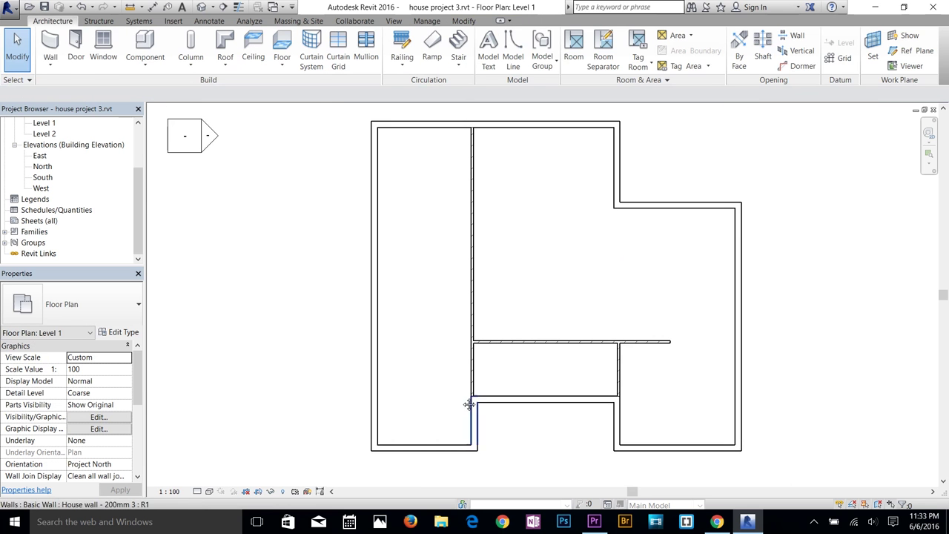
middle_click_drag(447, 434, 438, 344)
Step: Set the bottom wall left of the entry bay to 14' 0" and tidy the bottom-wall join
left_click(398, 361)
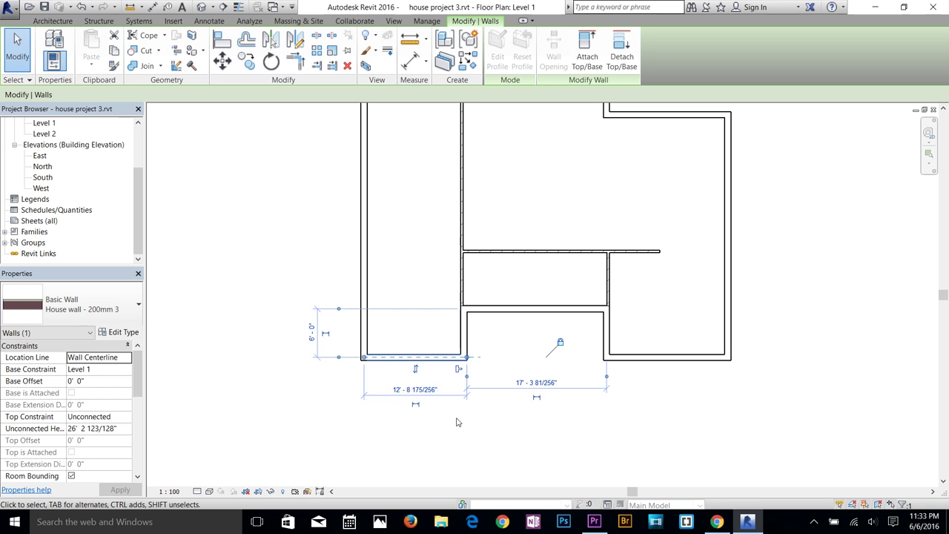
left_click(427, 391)
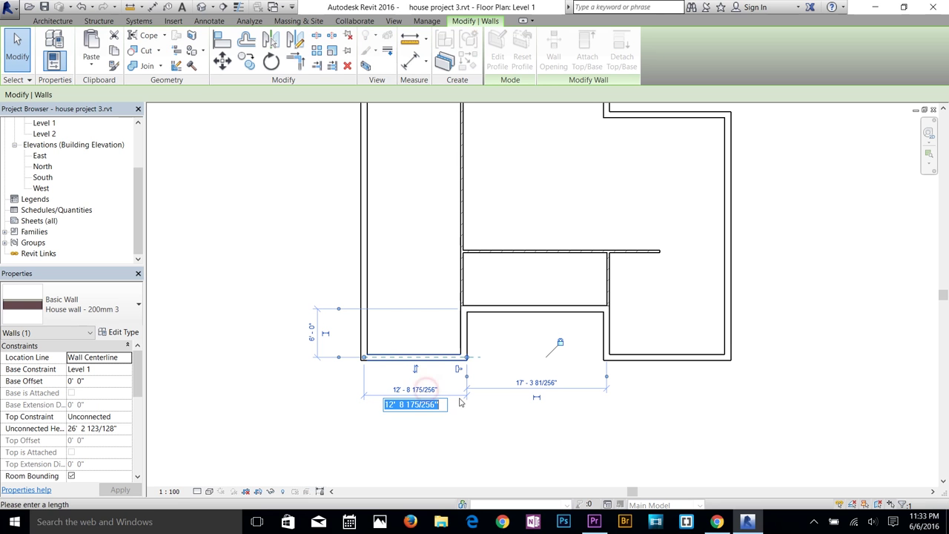
type("1")
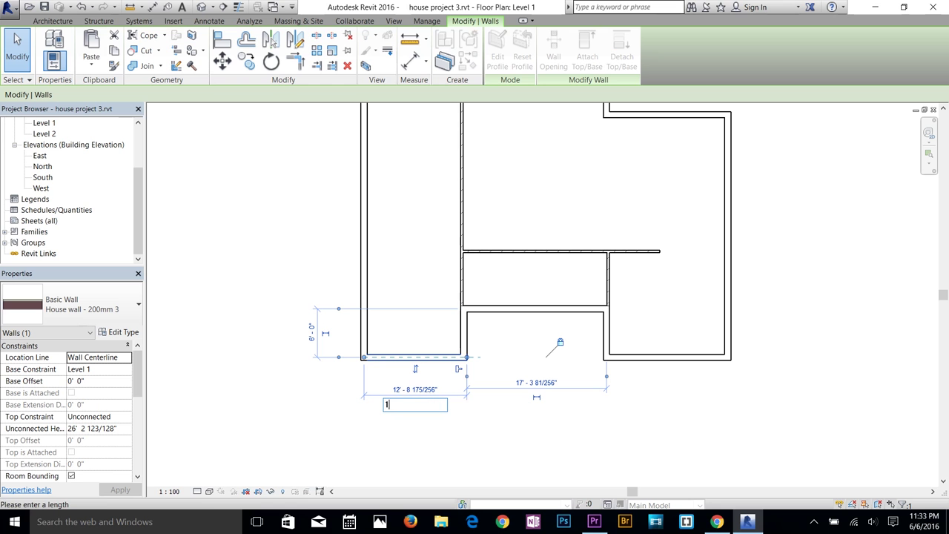
type("4")
key("Return")
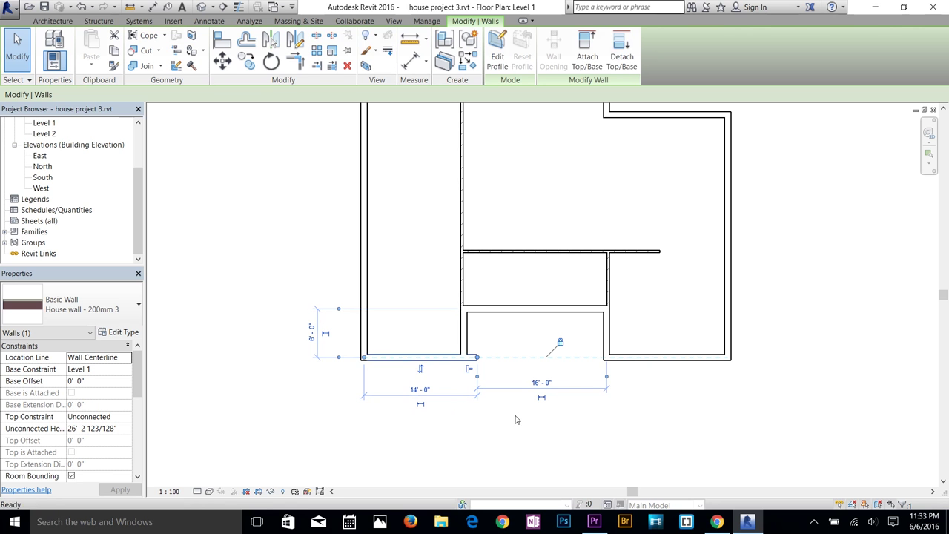
key("Escape")
left_click(448, 359)
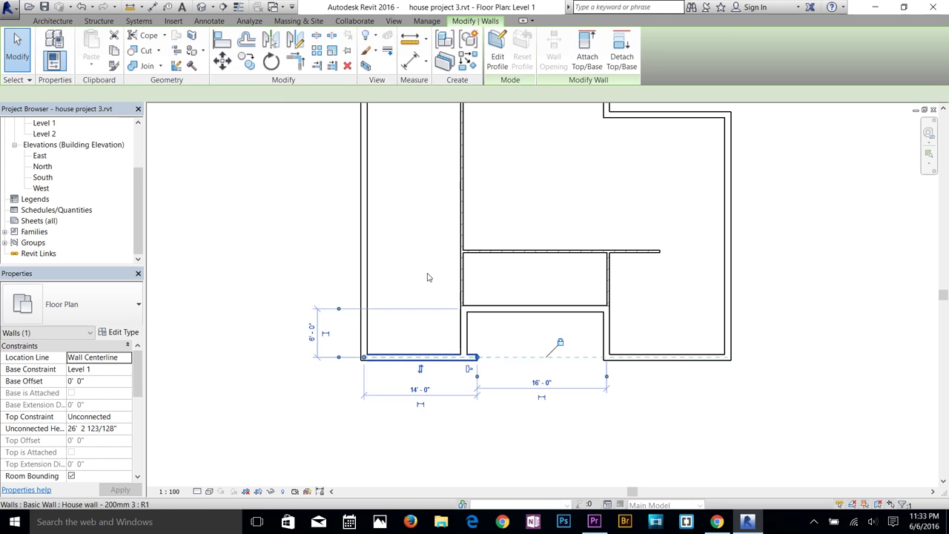
key("Escape")
left_click(83, 7)
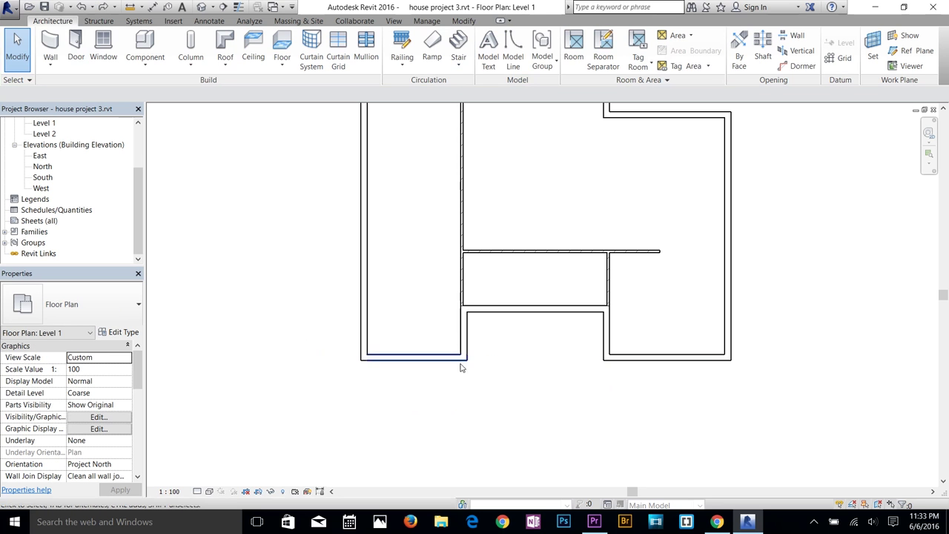
Step: Select and inspect the entry bay's left wall, then clear the selection
left_click(463, 327)
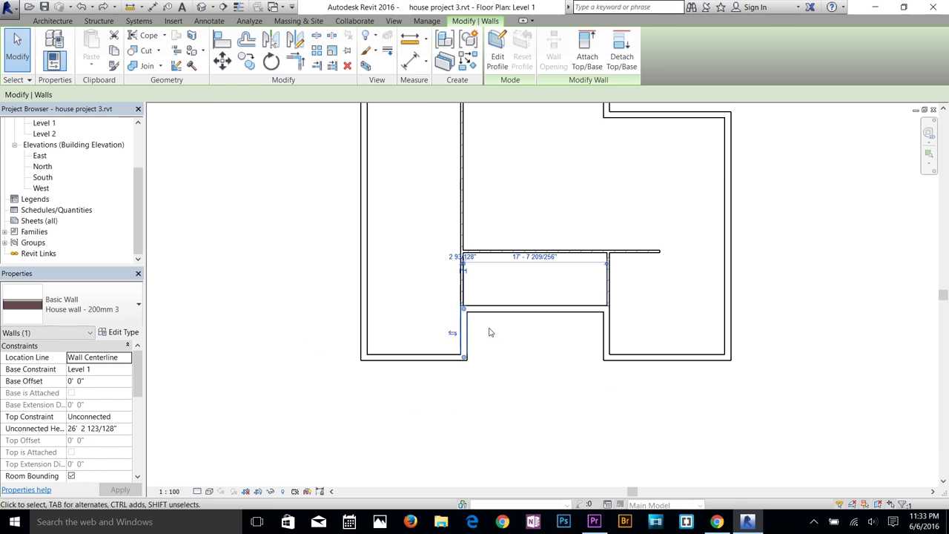
scroll(488, 319, "up", 4)
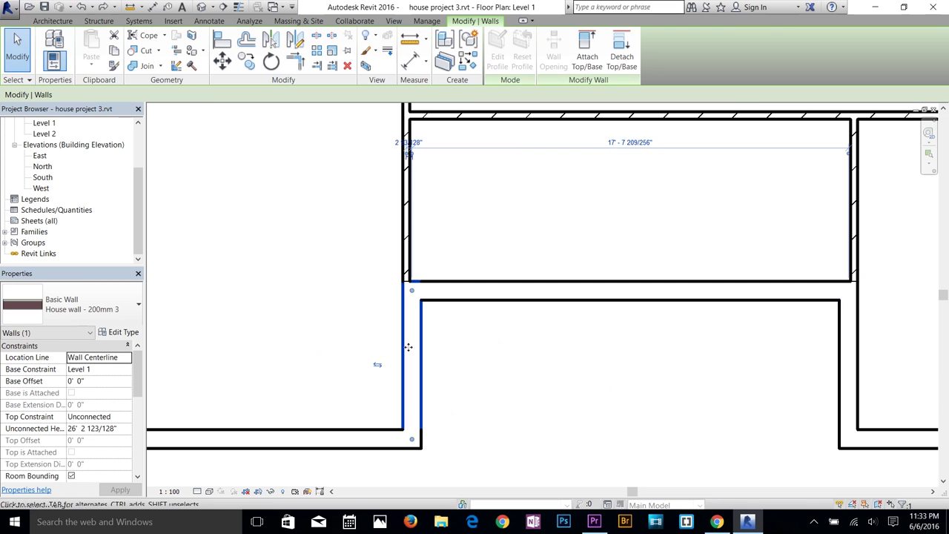
scroll(415, 356, "down", 2)
scroll(425, 222, "up", 6)
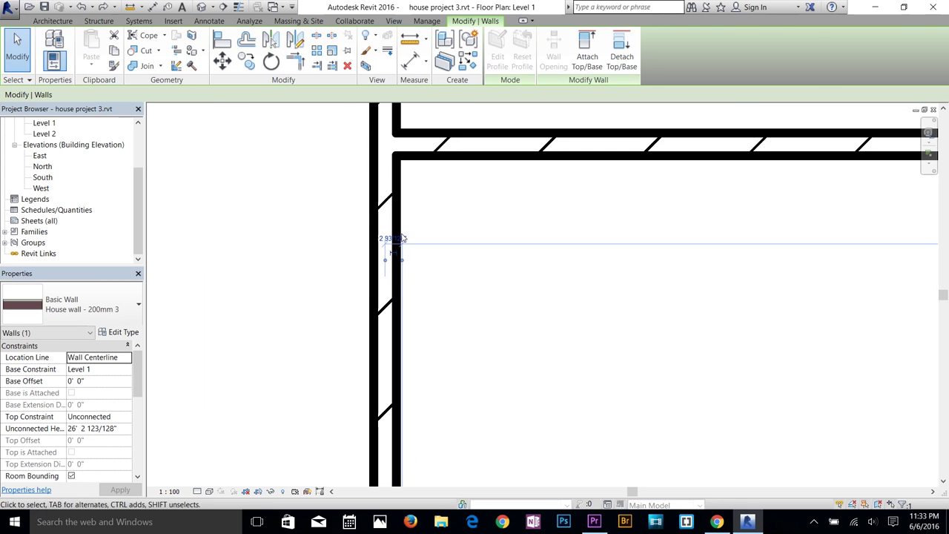
scroll(645, 269, "down", 3)
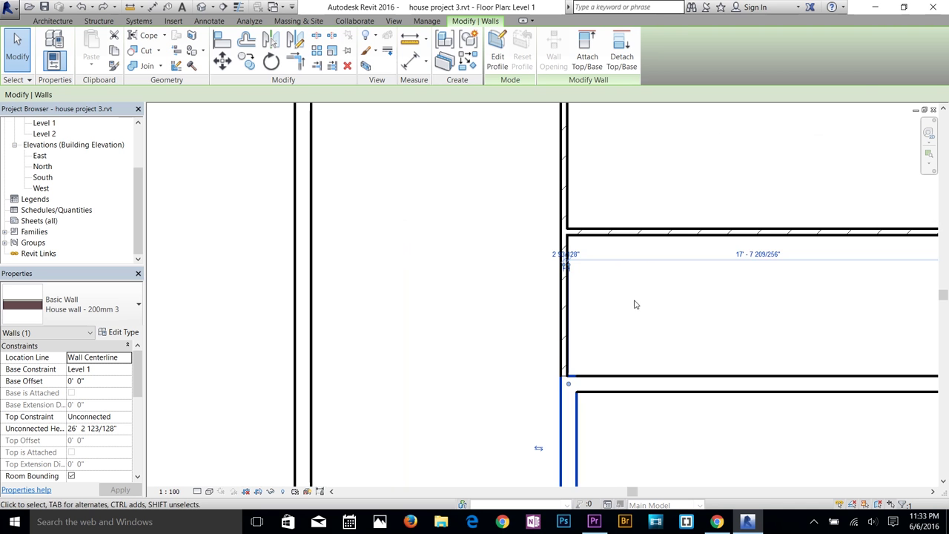
scroll(511, 294, "down", 4)
left_click(515, 251)
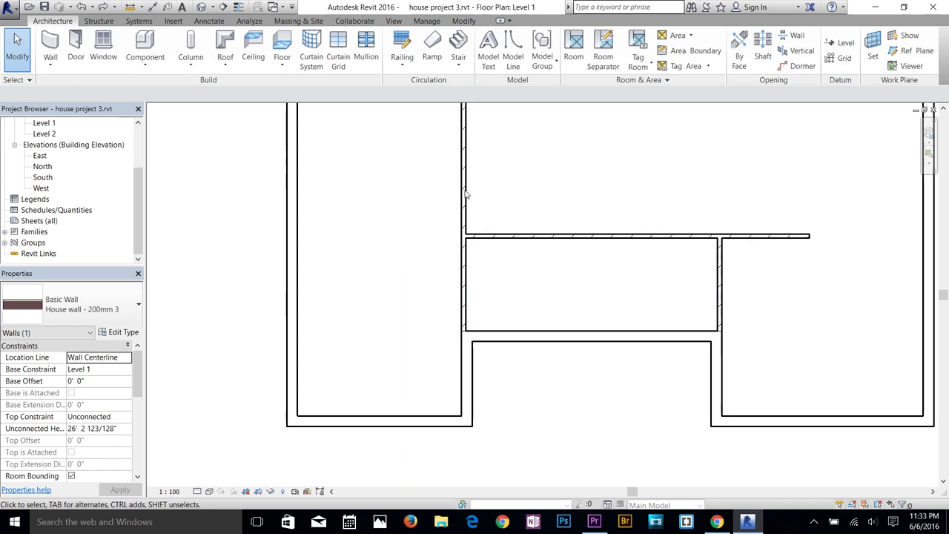
Step: Place the long vertical brick partition 14' from the left wall, unjoining conflicting walls
left_click(465, 225)
scroll(459, 238, "down", 1)
scroll(454, 282, "down", 2)
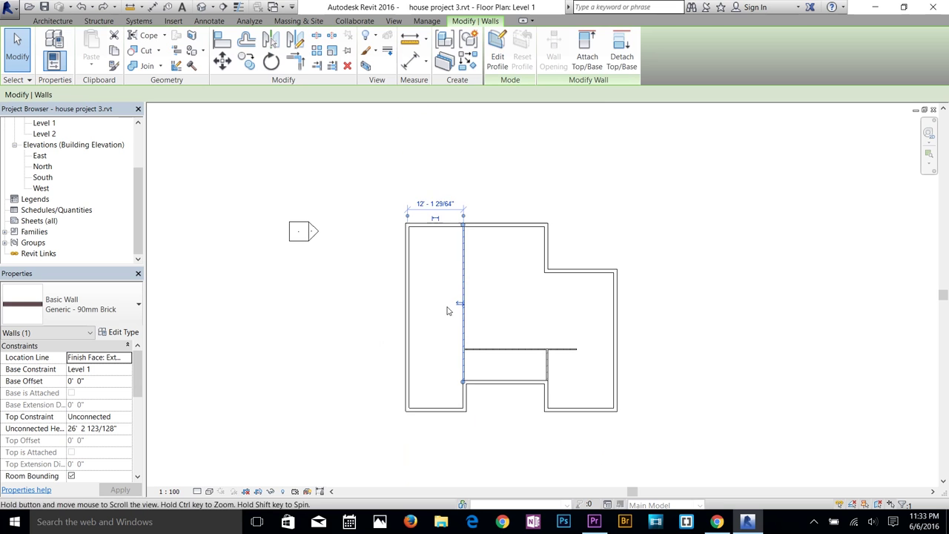
left_click(444, 206)
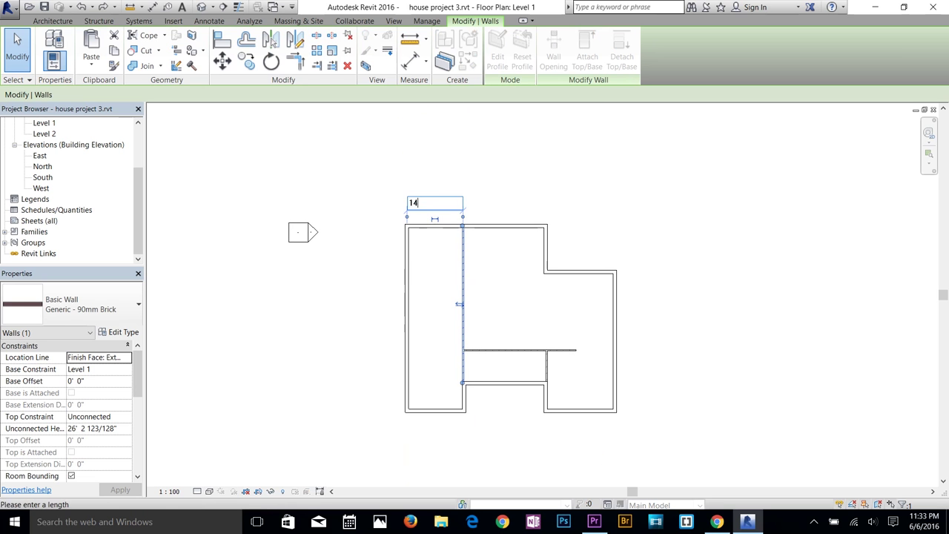
type("14")
key("Return")
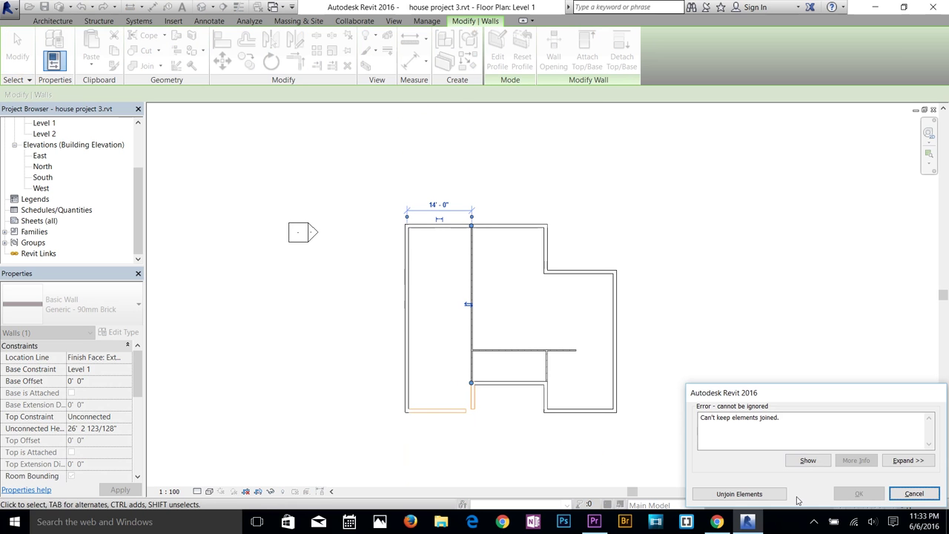
left_click(779, 494)
scroll(479, 409, "up", 5)
Step: Join the short bottom wall and entry bay wall into a corner with Trim/Extend to Corner
key("Escape")
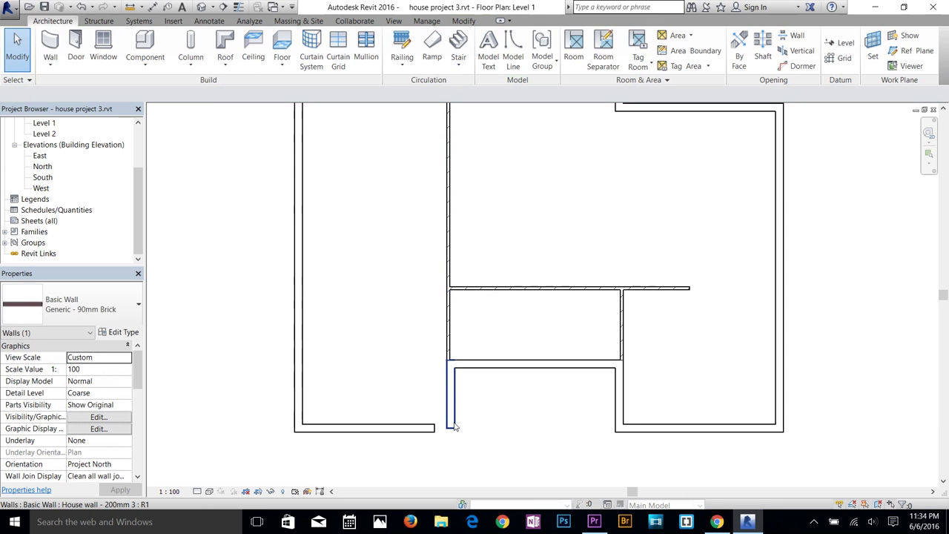
scroll(453, 425, "up", 3)
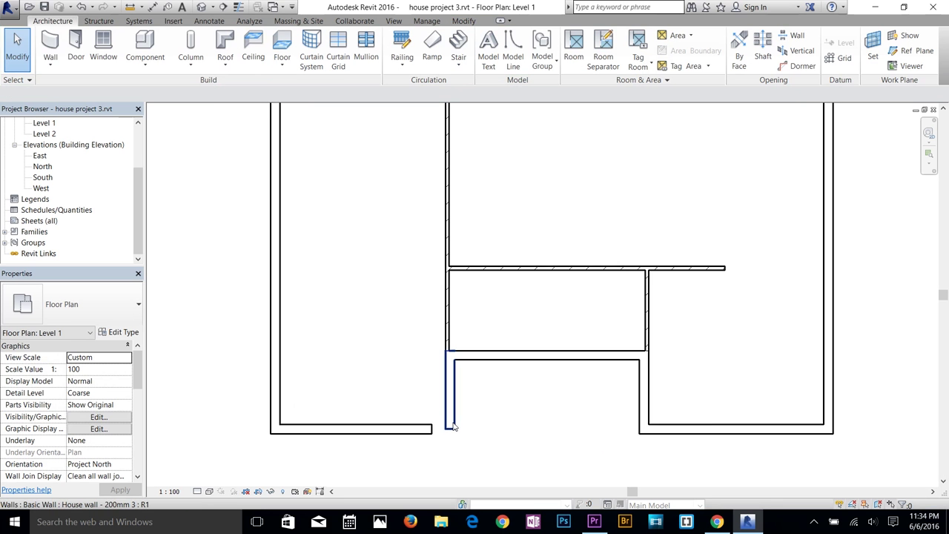
left_click(390, 432)
left_click(293, 65)
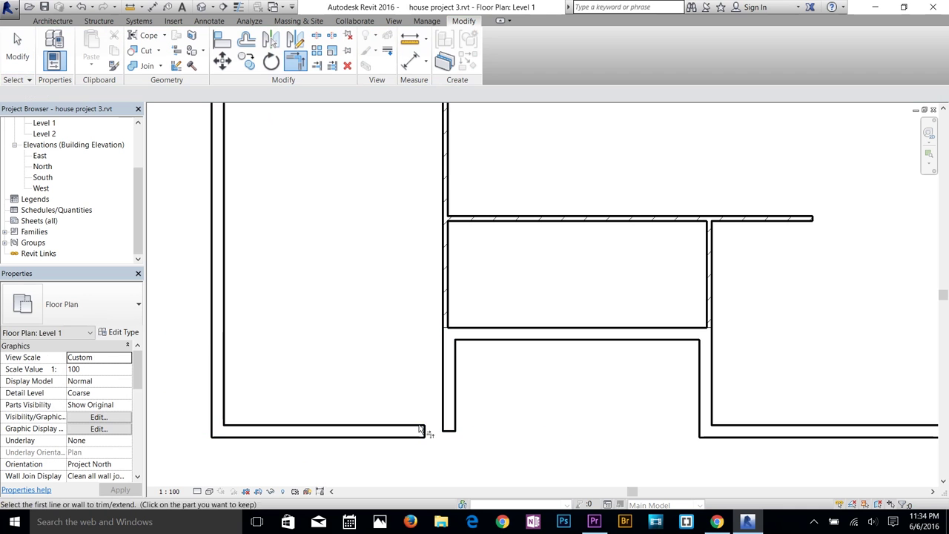
left_click(419, 438)
left_click(447, 418)
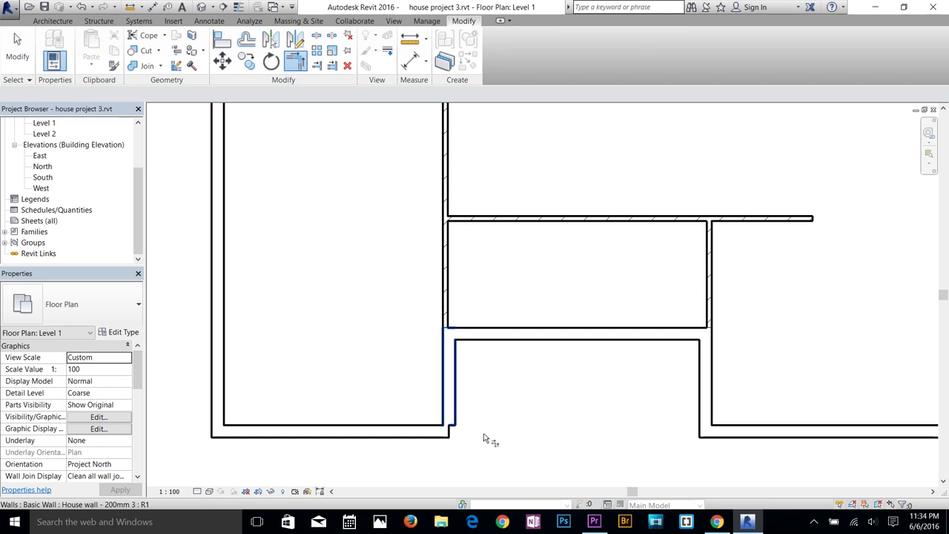
key("Escape")
Step: Align the inner vertical wall to the short wall face, then undo it and an earlier change
left_click(467, 439)
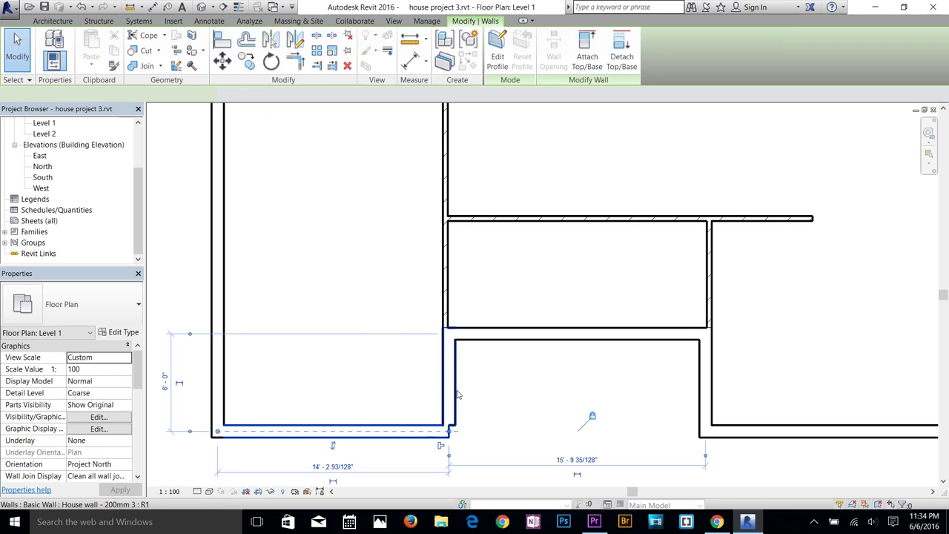
left_click(430, 438)
left_click(430, 436)
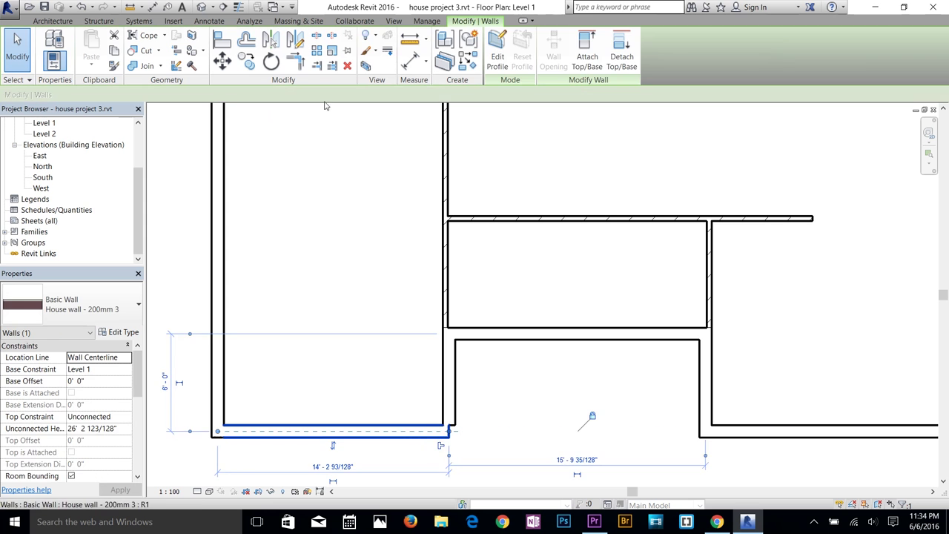
left_click(225, 40)
scroll(474, 434, "up", 3)
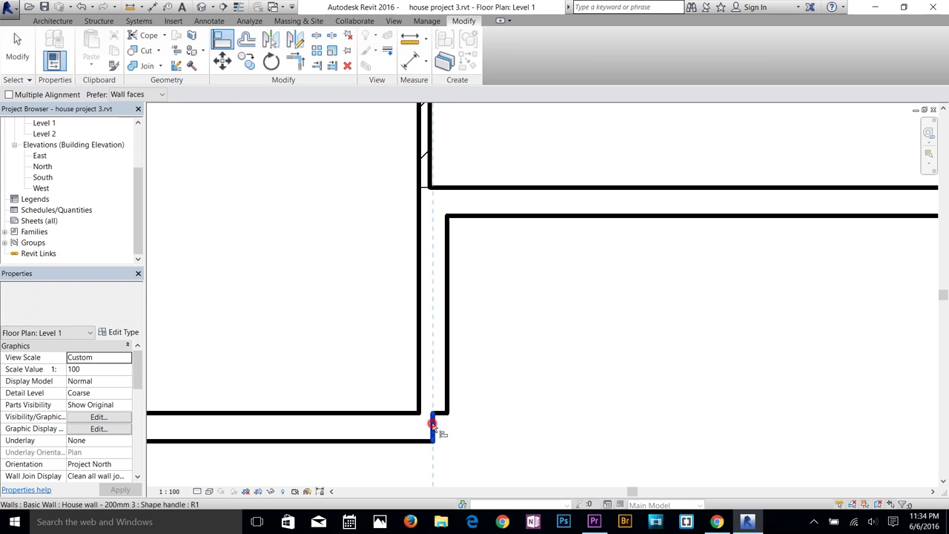
left_click(433, 425)
left_click(448, 397)
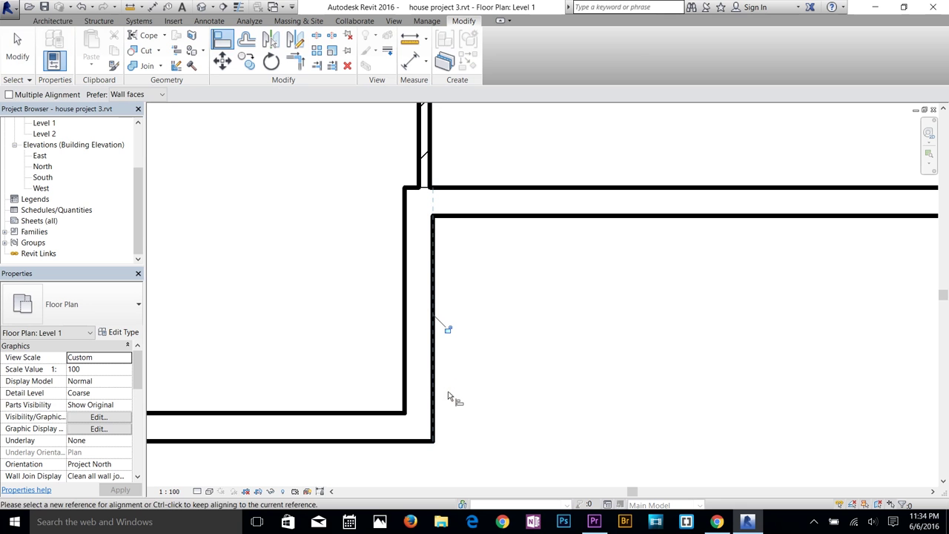
key("Escape")
scroll(448, 397, "down", 4)
left_click(435, 300)
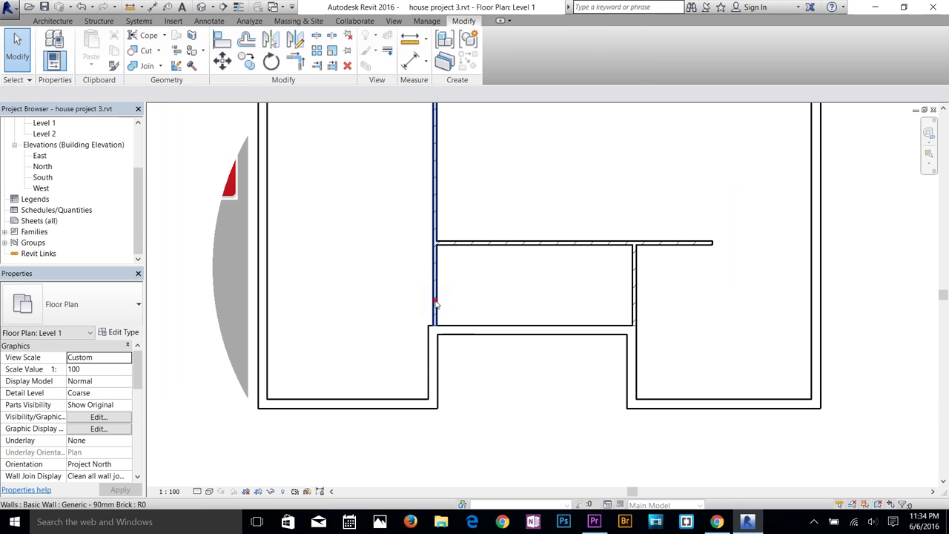
left_click(424, 374)
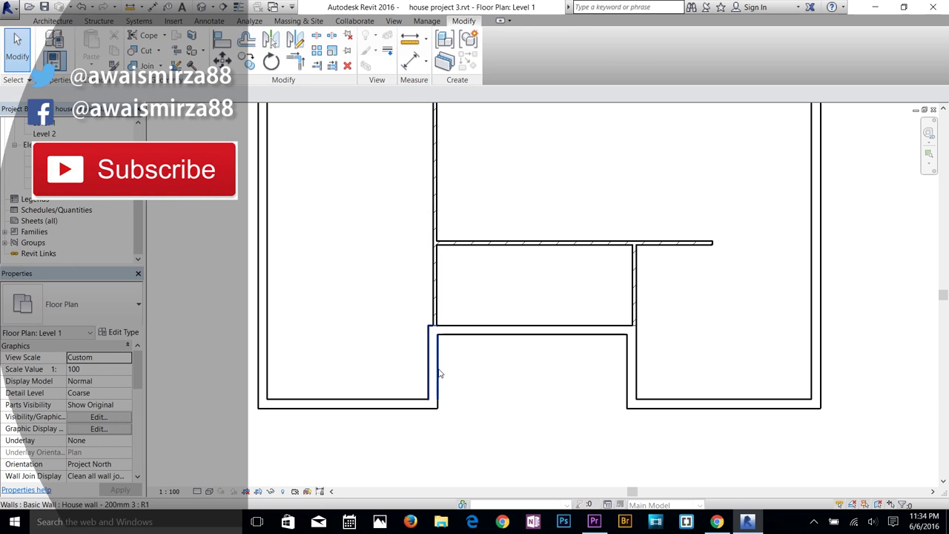
left_click(82, 6)
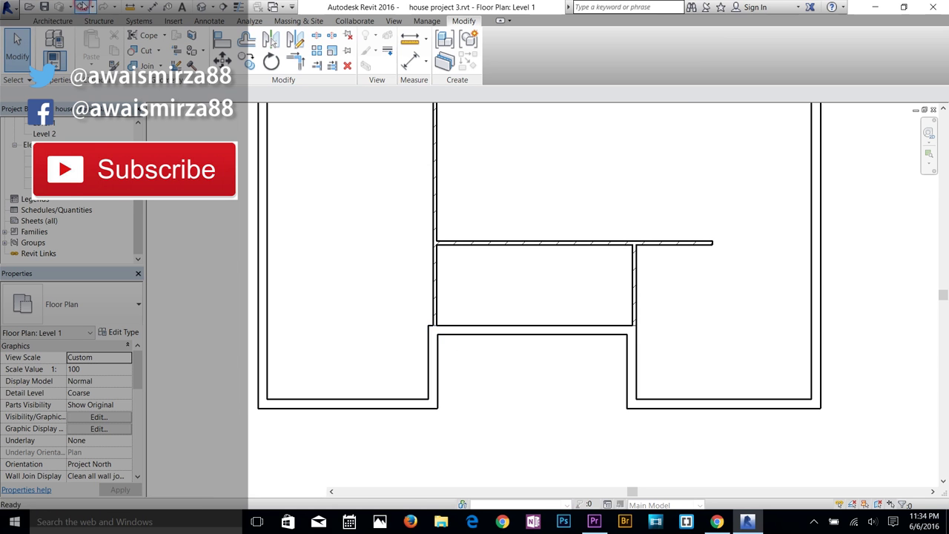
key("ctrl+z")
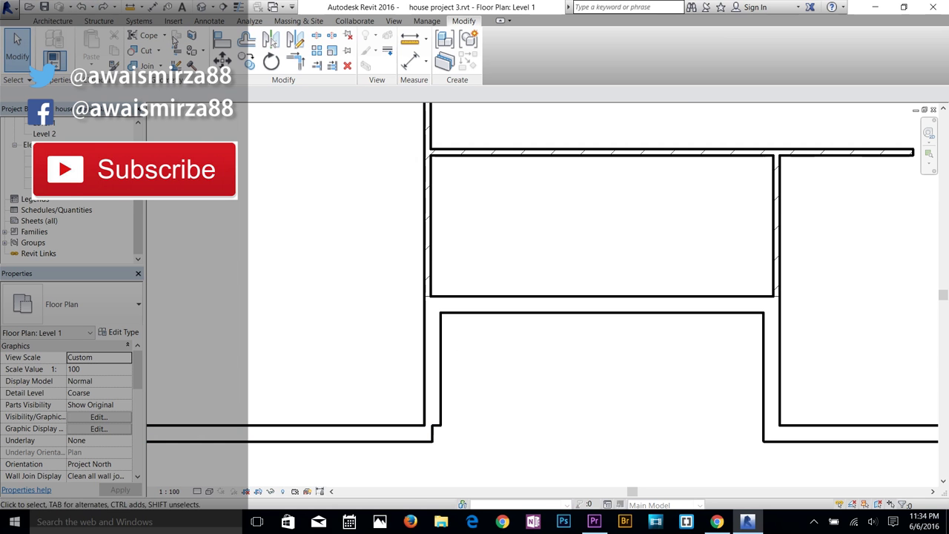
Step: Using AL, align the short entry bay wall to the partition wall face
key("a")
key("l")
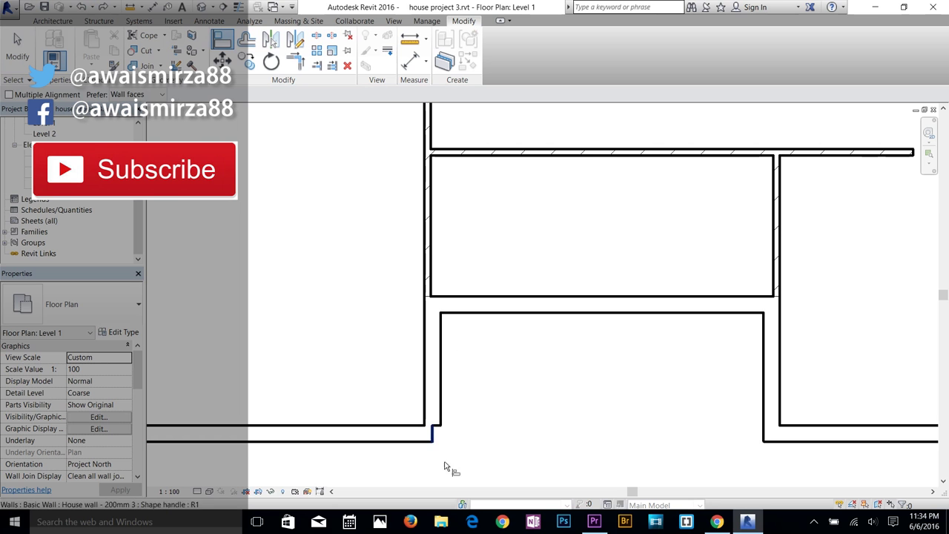
scroll(445, 450, "up", 1)
scroll(443, 450, "up", 1)
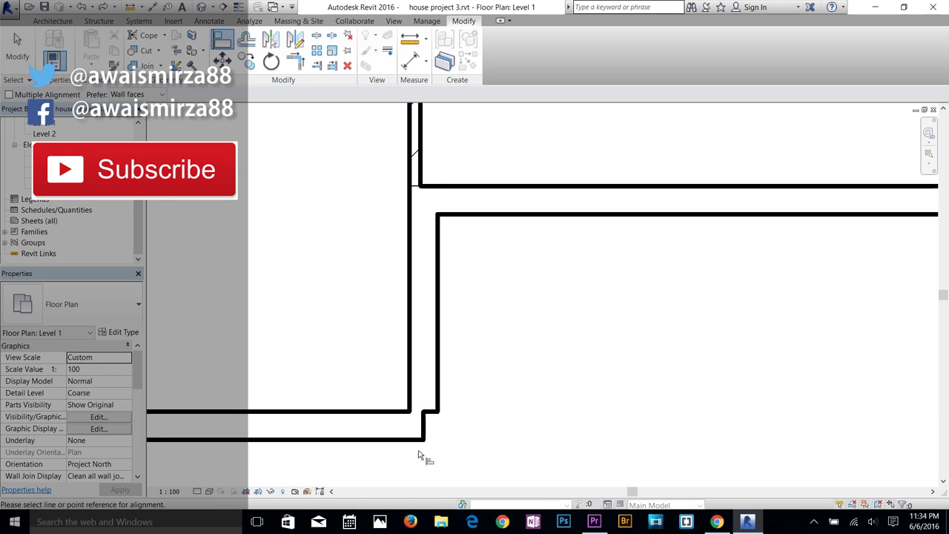
left_click(437, 382)
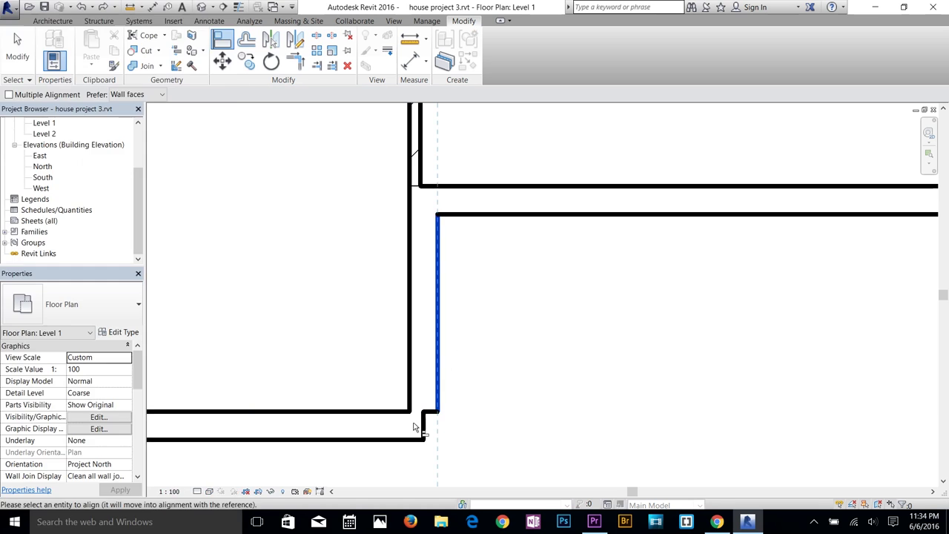
left_click(422, 427)
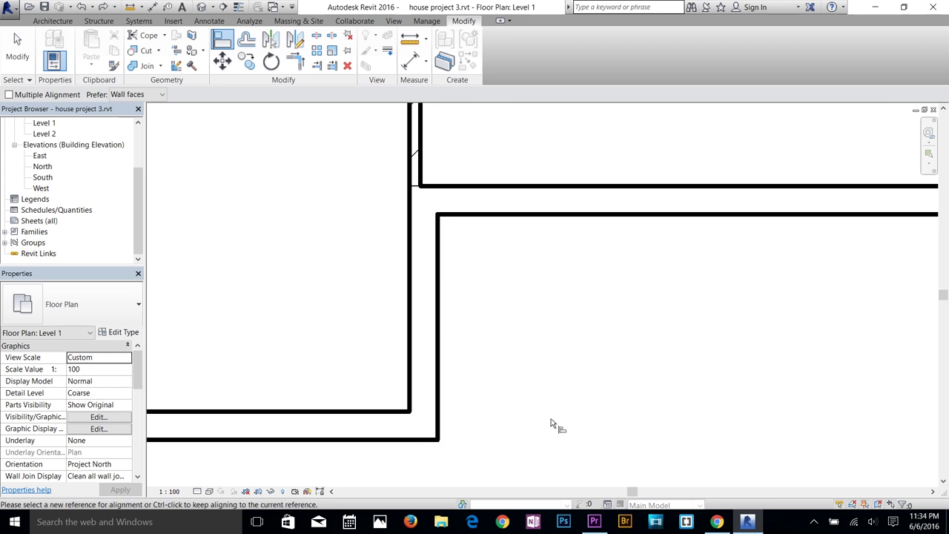
key("Escape")
scroll(527, 392, "down", 2)
scroll(527, 392, "down", 3)
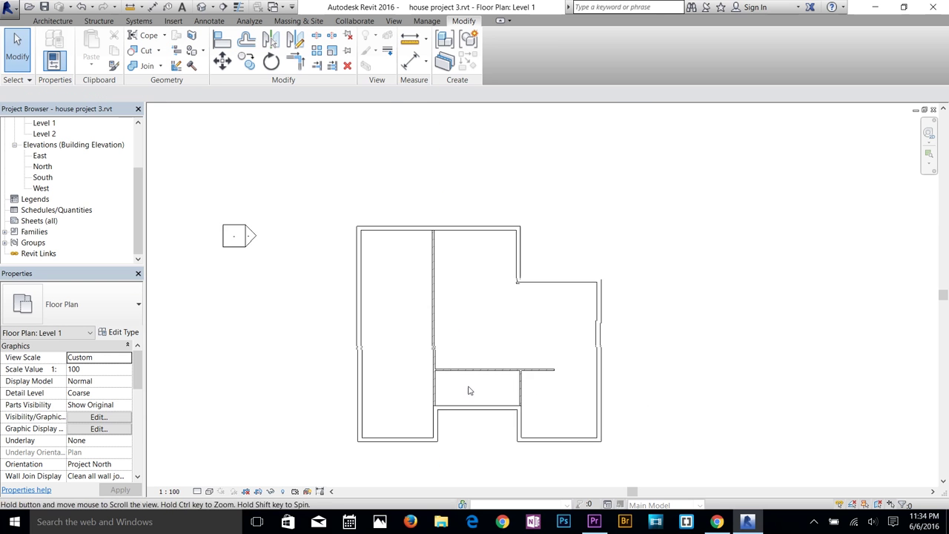
Step: Draw a brick wall from the upper exterior corner to the long partition, resolving the join error
scroll(556, 393, "up", 2)
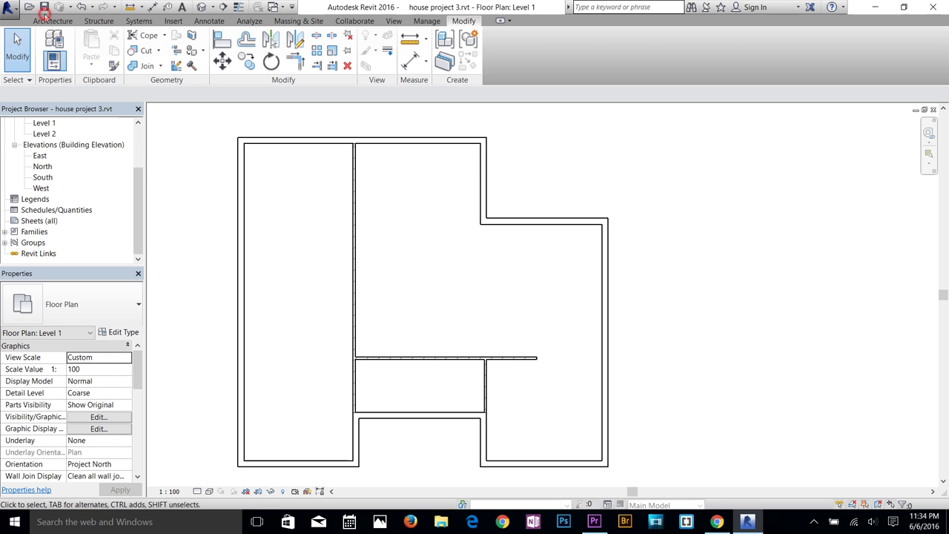
left_click(53, 20)
left_click(46, 46)
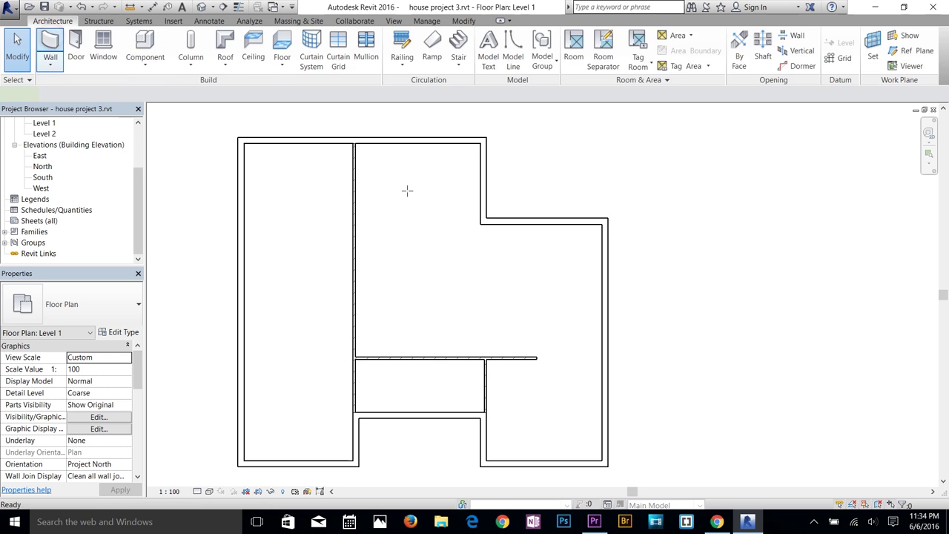
left_click(481, 224)
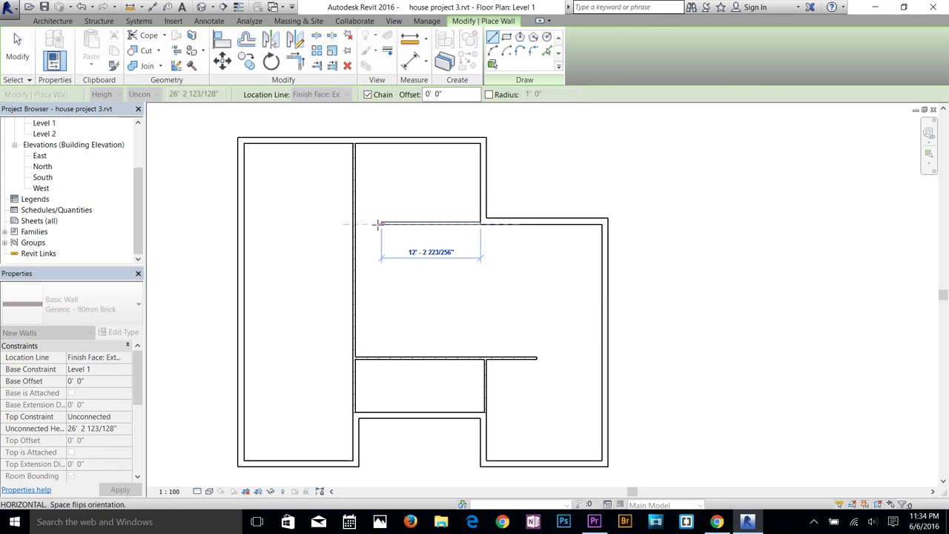
left_click(356, 223)
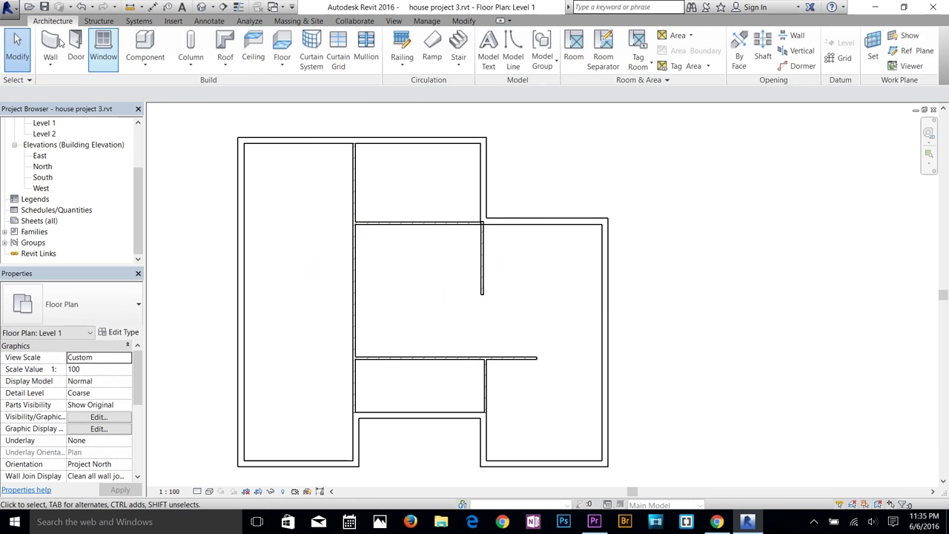
left_click(447, 290)
scroll(478, 207, "up", 5)
left_click_drag(479, 208, 479, 223)
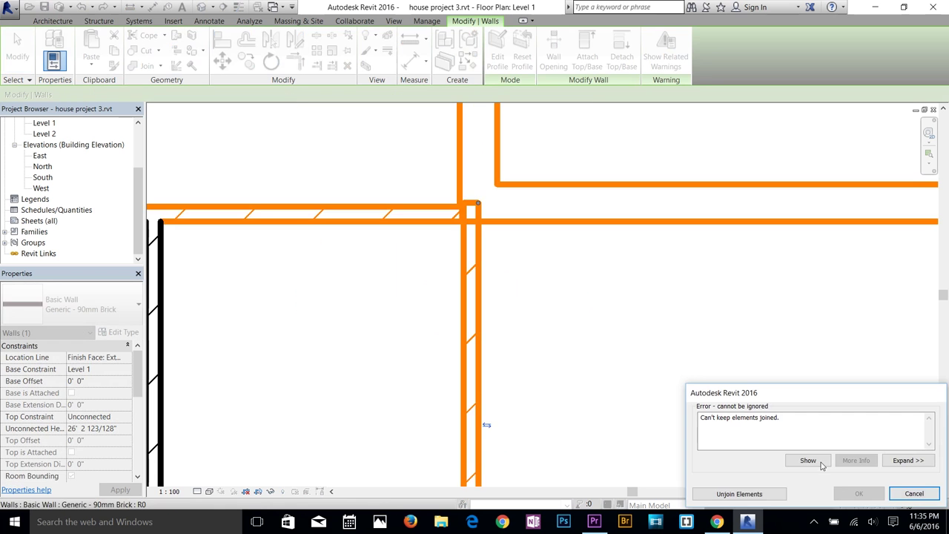
left_click(892, 491)
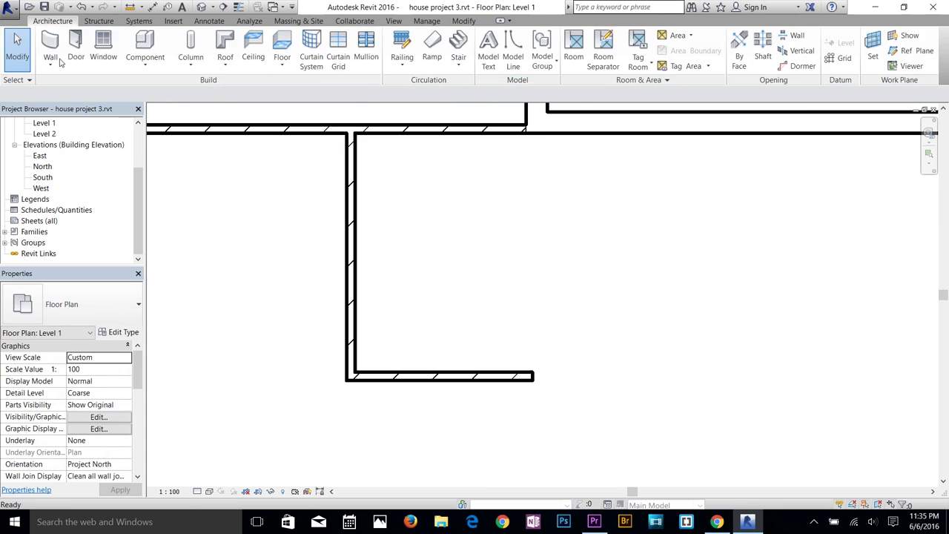
Step: Use WA to add a vertical brick wall forming the small room below the cross partition
key("w")
key("a")
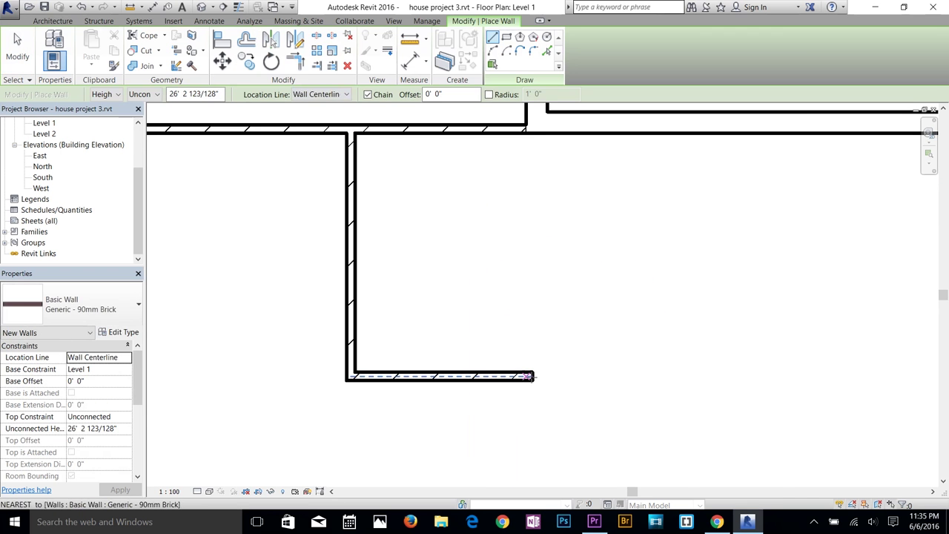
left_click(531, 144)
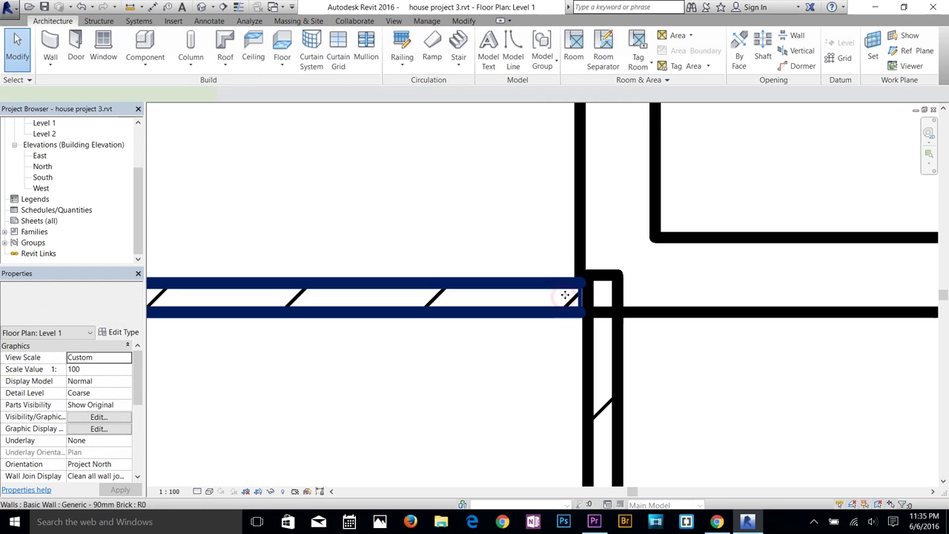
left_click(669, 383)
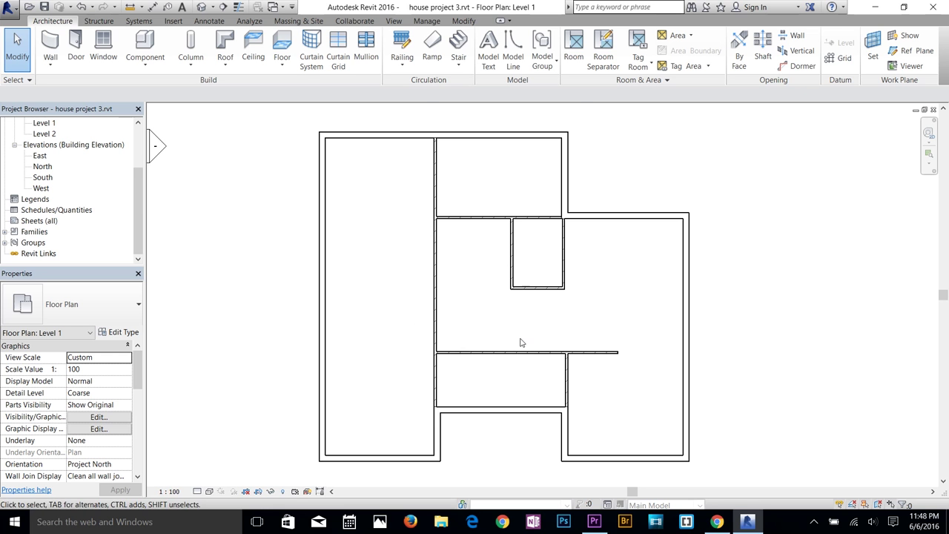
Step: Draw the first 90mm brick cross wall from the long partition to the left exterior wall
scroll(495, 380, "up", 1)
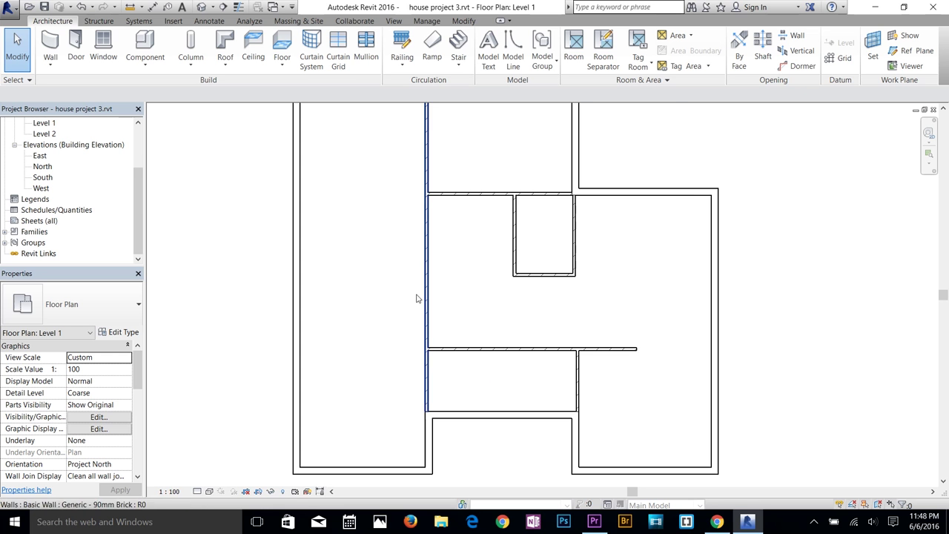
middle_click_drag(522, 299, 512, 323)
mouse_move(437, 199)
middle_mouse_down()
mouse_move(428, 284)
mouse_move(413, 250)
middle_mouse_up()
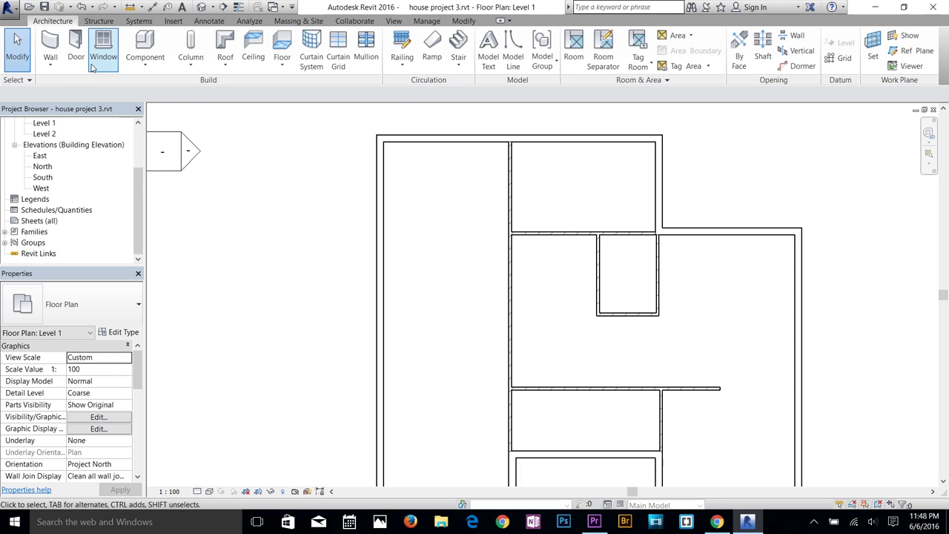
left_click(51, 63)
left_click(59, 84)
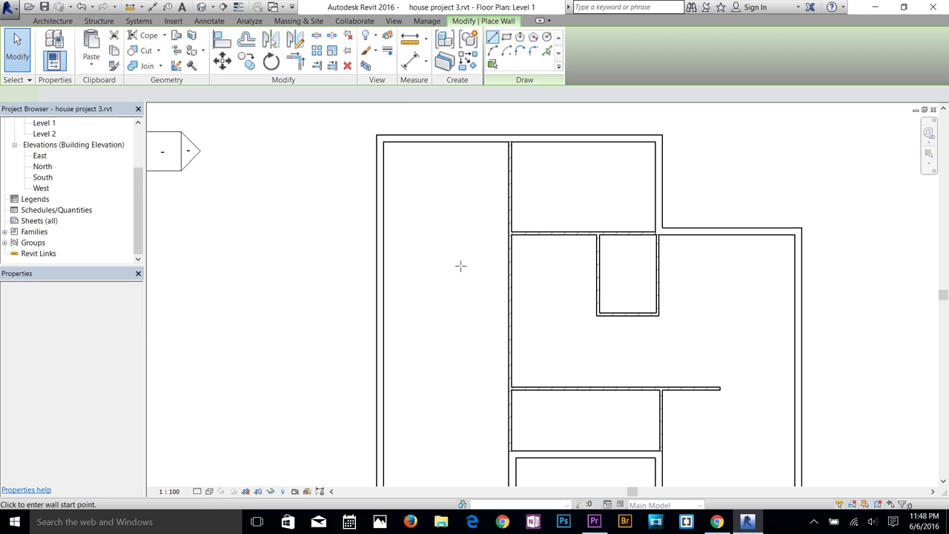
left_click(508, 271)
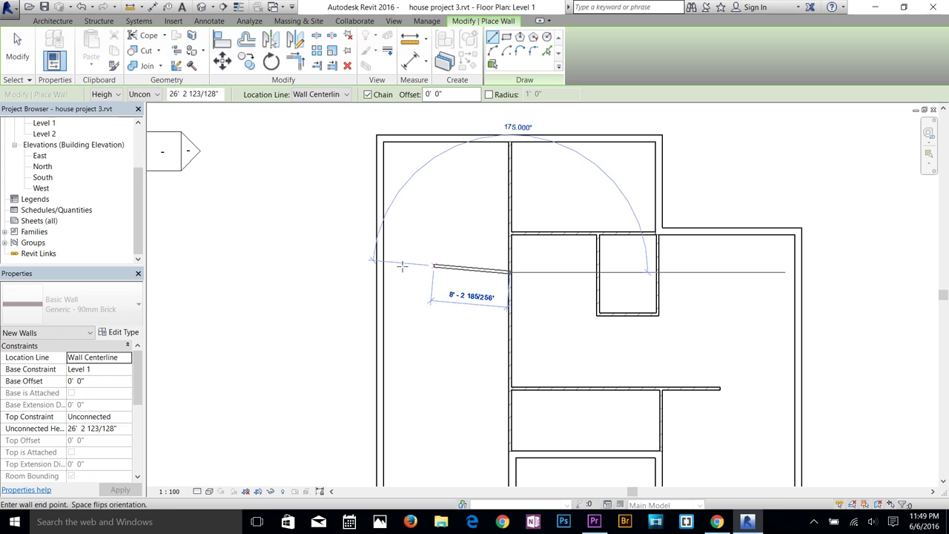
left_click(381, 272)
key("Escape")
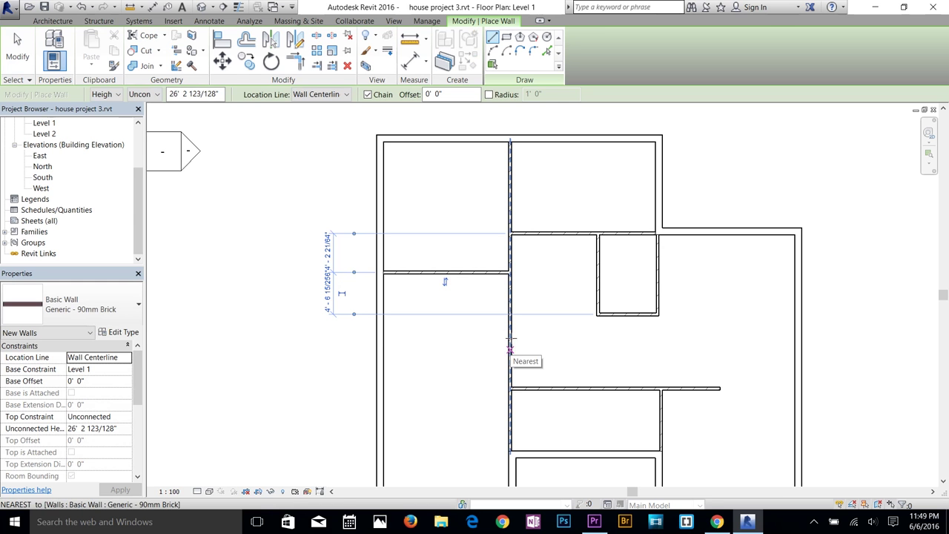
Step: Draw a second parallel cross wall below it, then select a partition in the left room
left_click(510, 338)
left_click(382, 338)
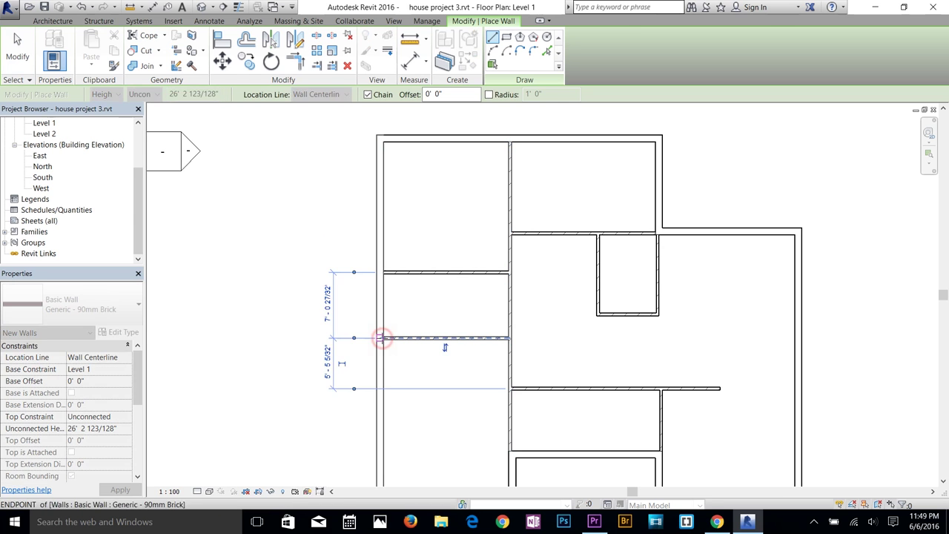
key("Escape")
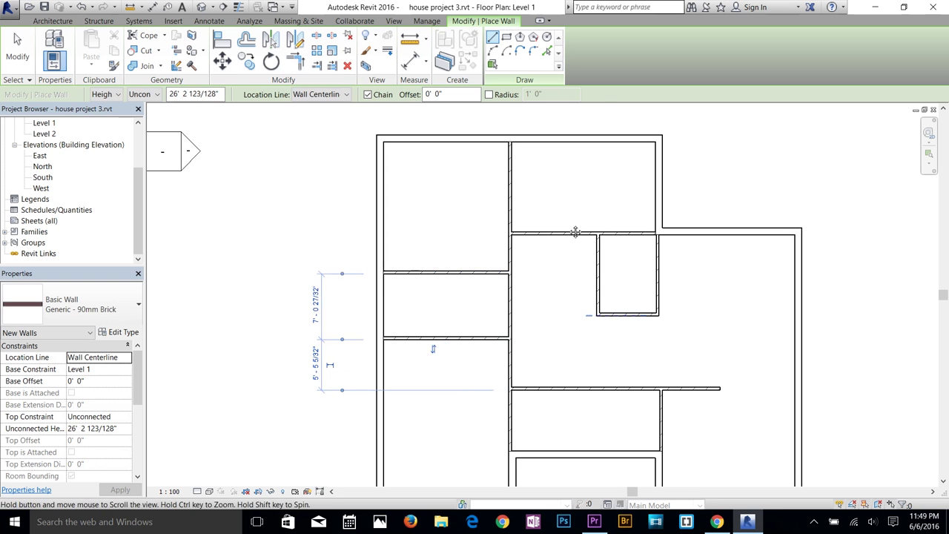
middle_click_drag(623, 307, 558, 201)
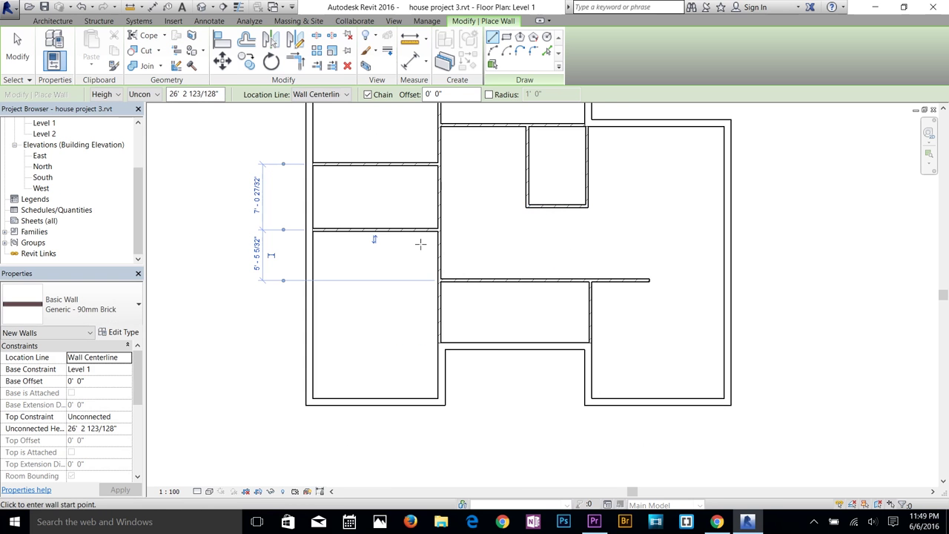
middle_click_drag(383, 192, 479, 327)
key("Escape")
left_click(478, 300)
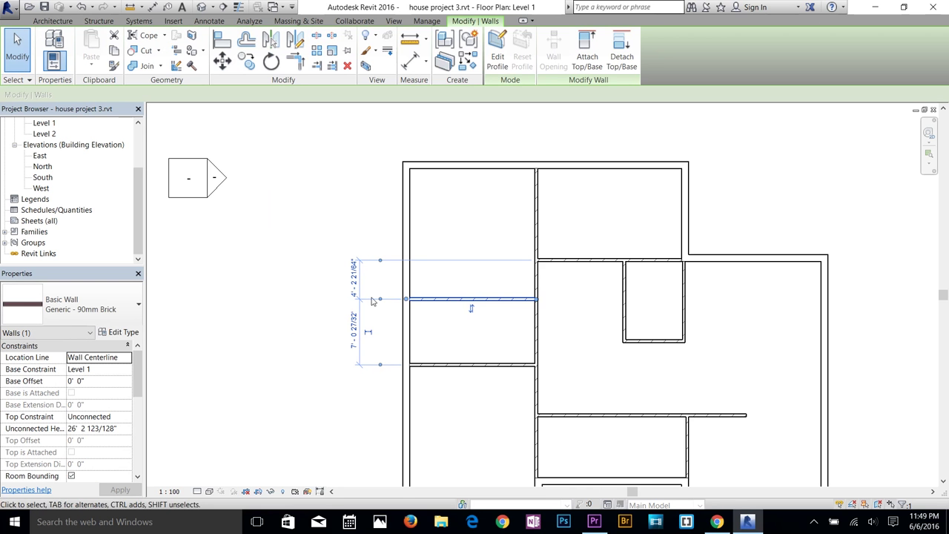
Step: Set the spacing between the left-room partitions to 7'
left_click(353, 336)
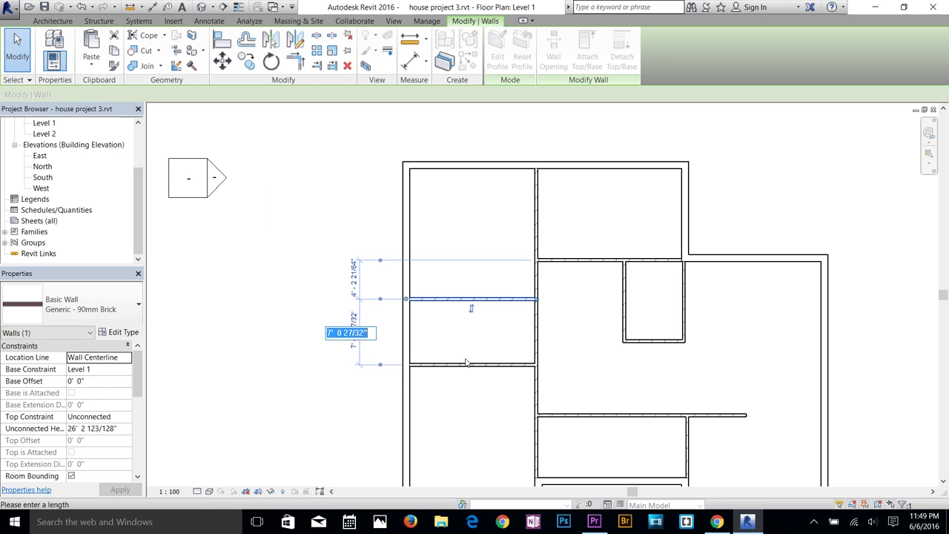
type("7")
key("Return")
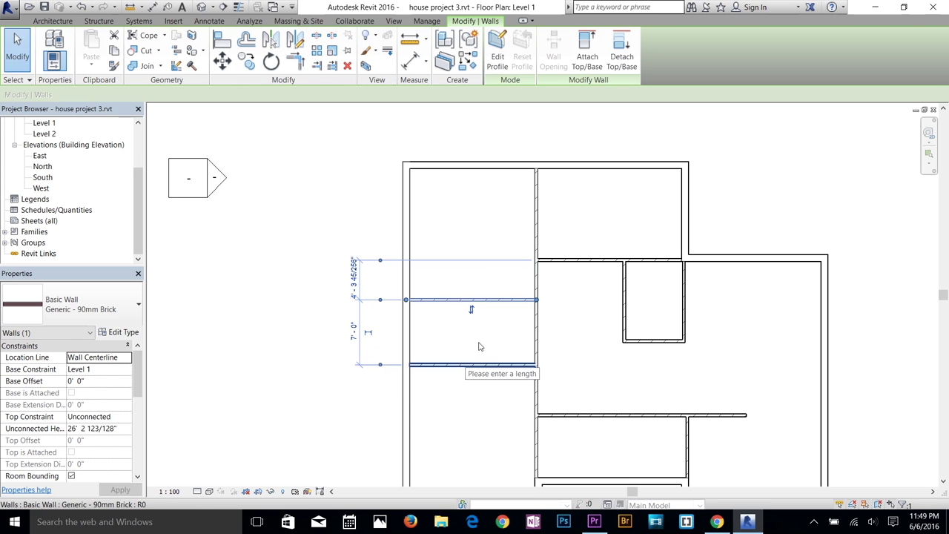
left_click(476, 333)
Step: Place the wall under the upper middle room 12' from the top exterior wall
left_click(568, 261)
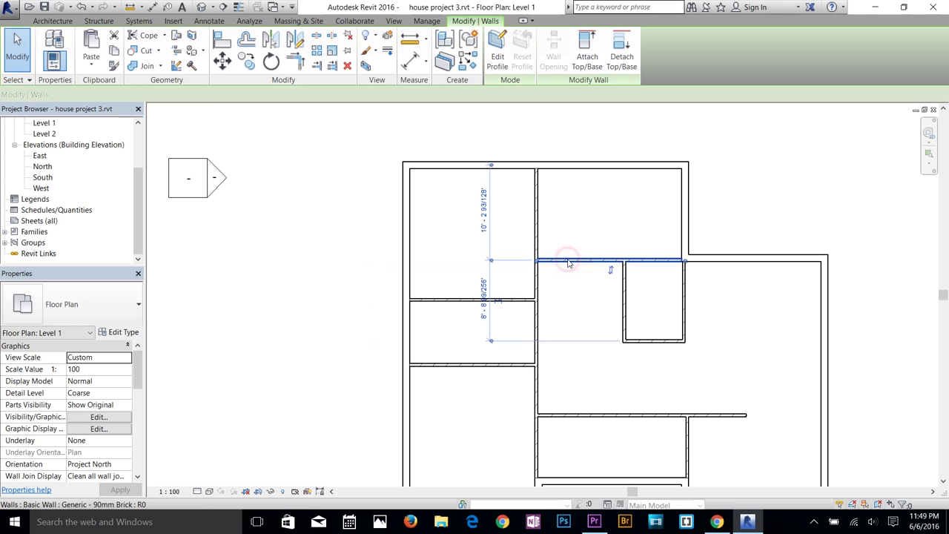
left_click(486, 213)
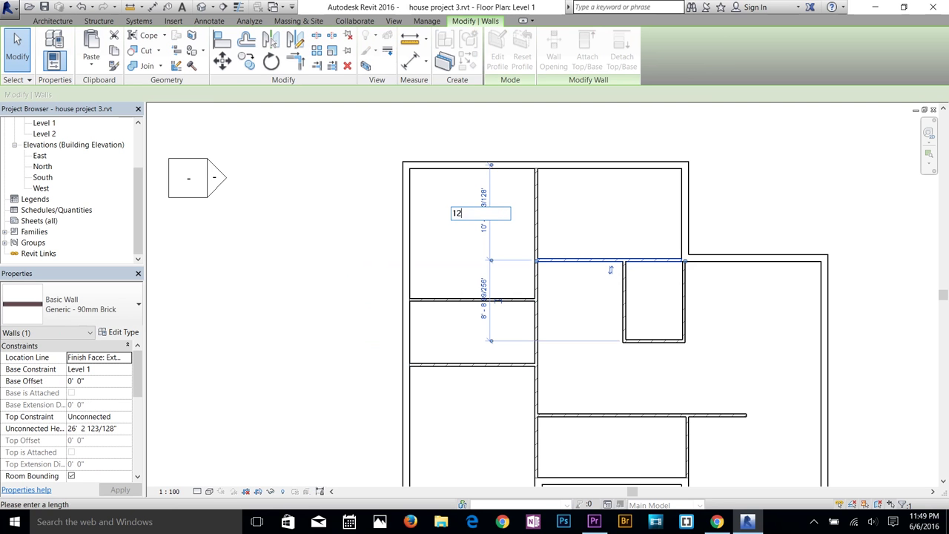
key("Return")
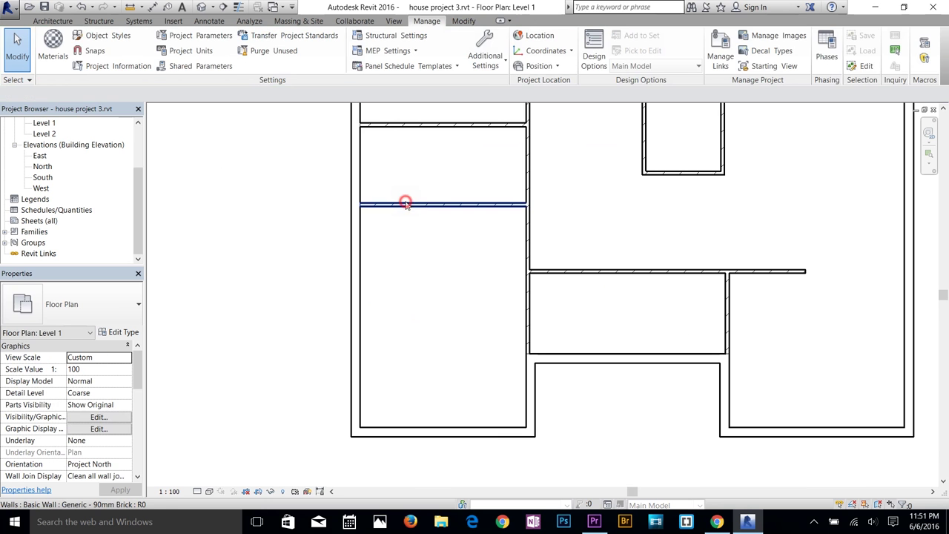
left_click(406, 202)
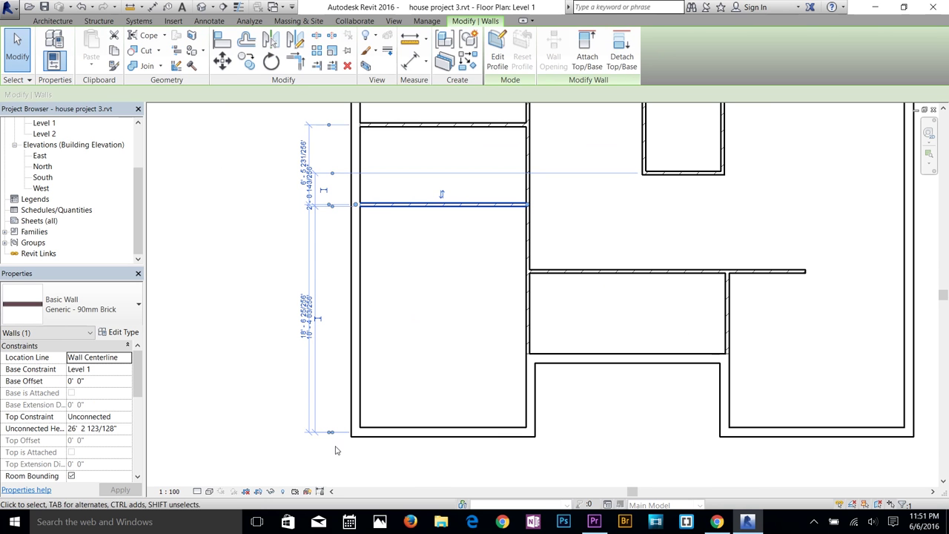
left_click(448, 336)
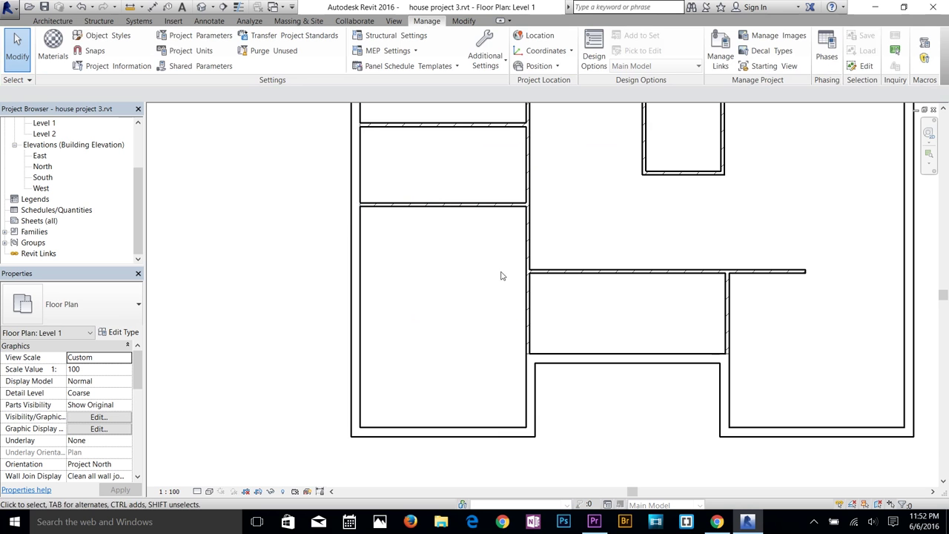
left_click(479, 126)
middle_click_drag(517, 187, 489, 261)
scroll(571, 170, "up", 5)
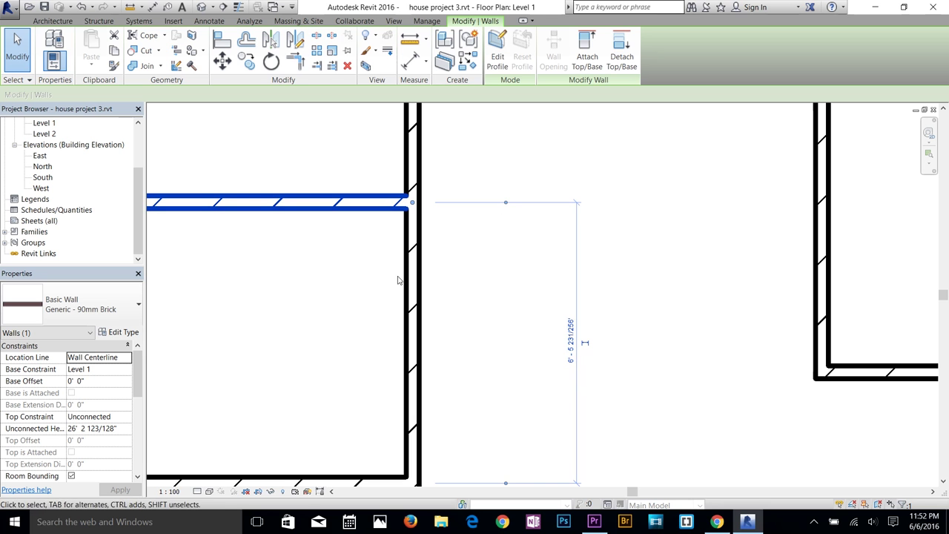
middle_click_drag(462, 233, 568, 162)
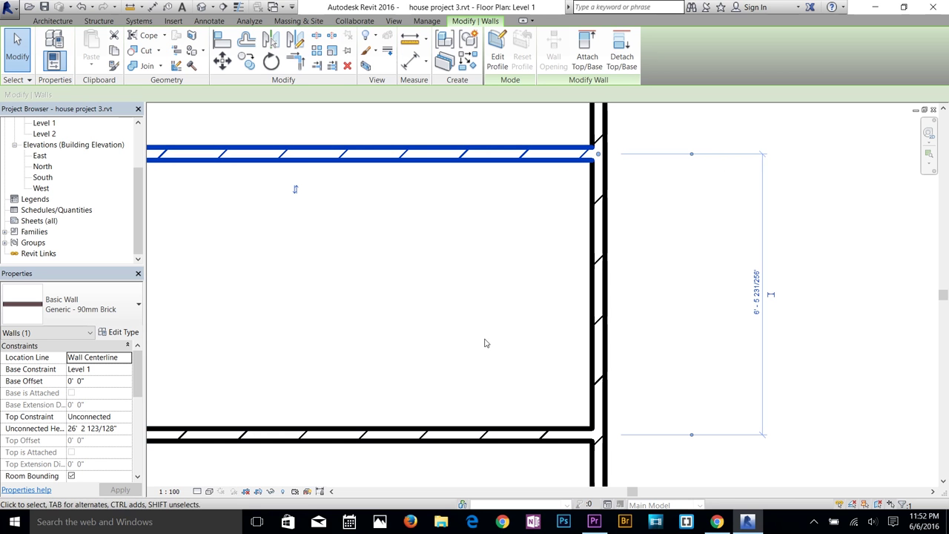
left_click(512, 276)
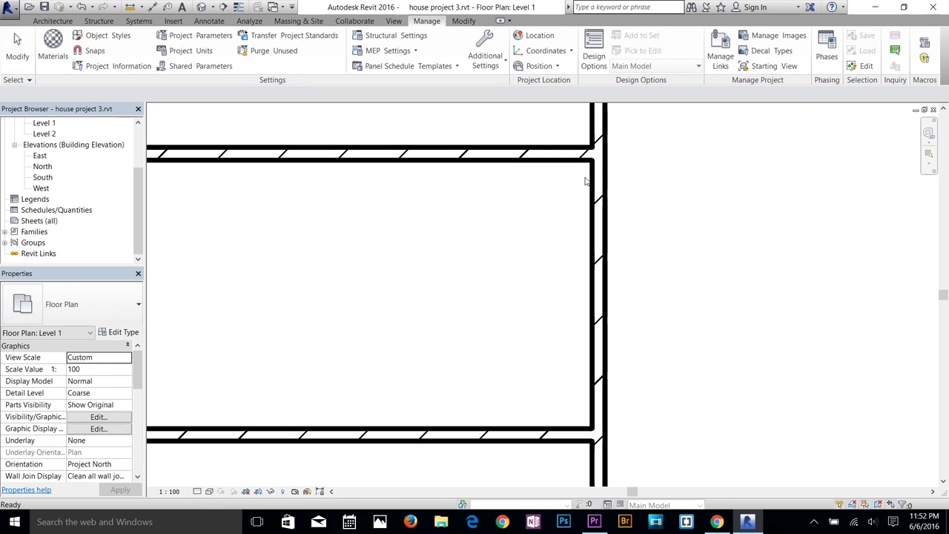
left_click(556, 153)
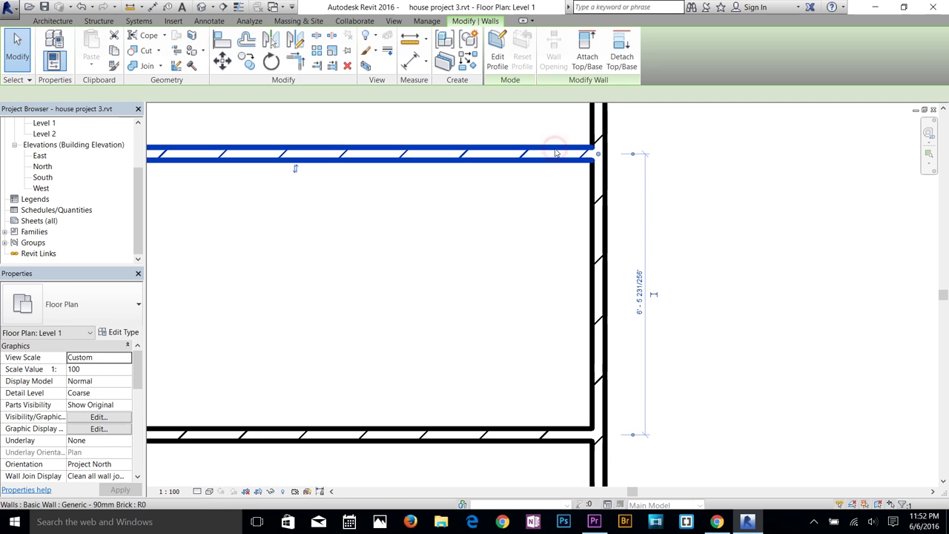
left_click_drag(634, 155, 633, 150)
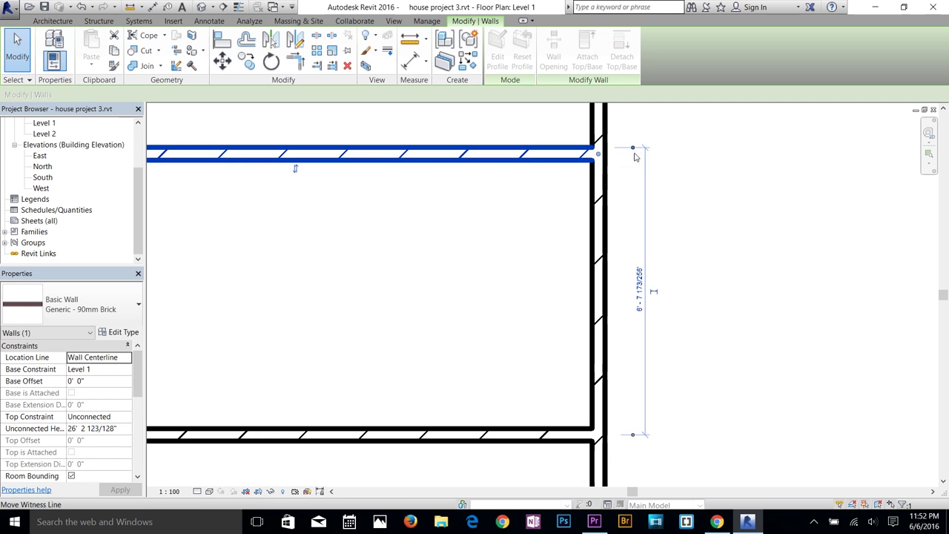
left_click(632, 149)
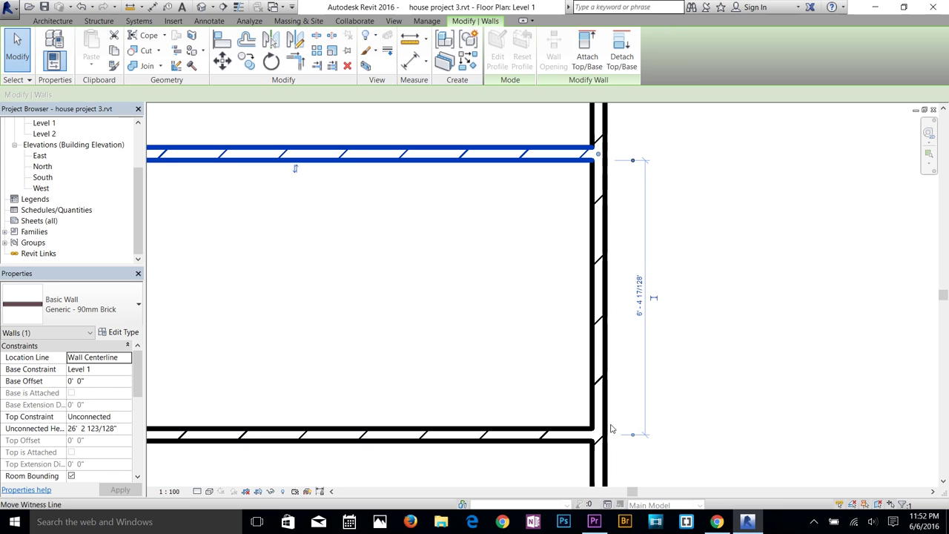
left_click(634, 436)
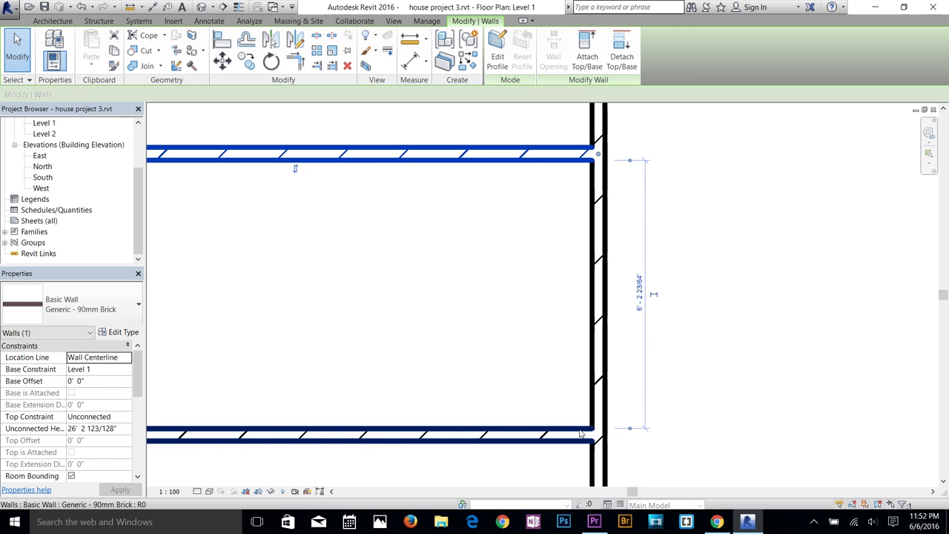
left_click(494, 282)
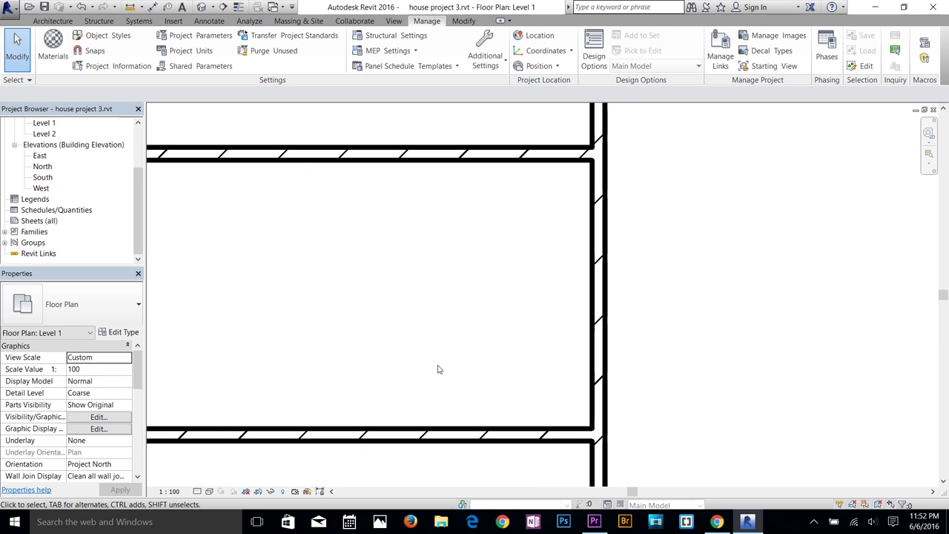
scroll(438, 369, "down", 2)
left_click(426, 412)
scroll(418, 352, "up", 4)
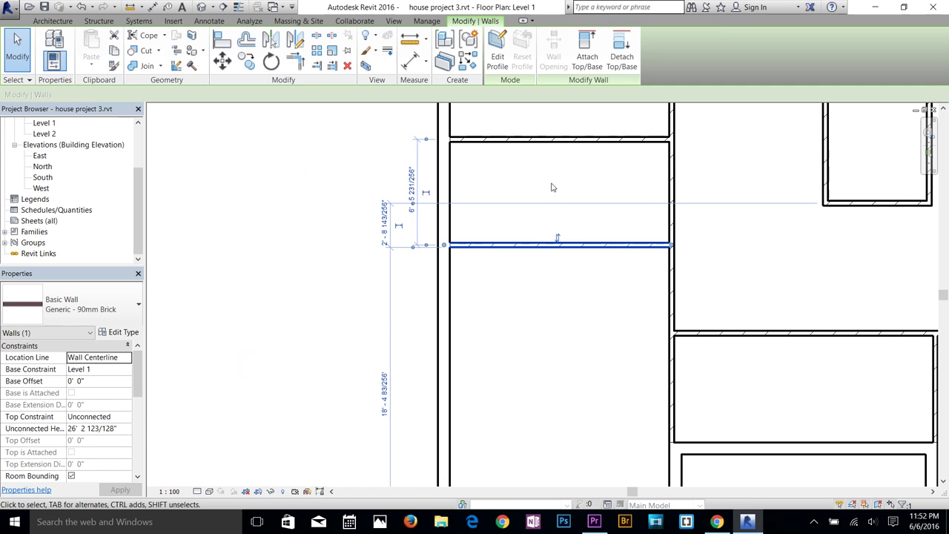
left_click(507, 179)
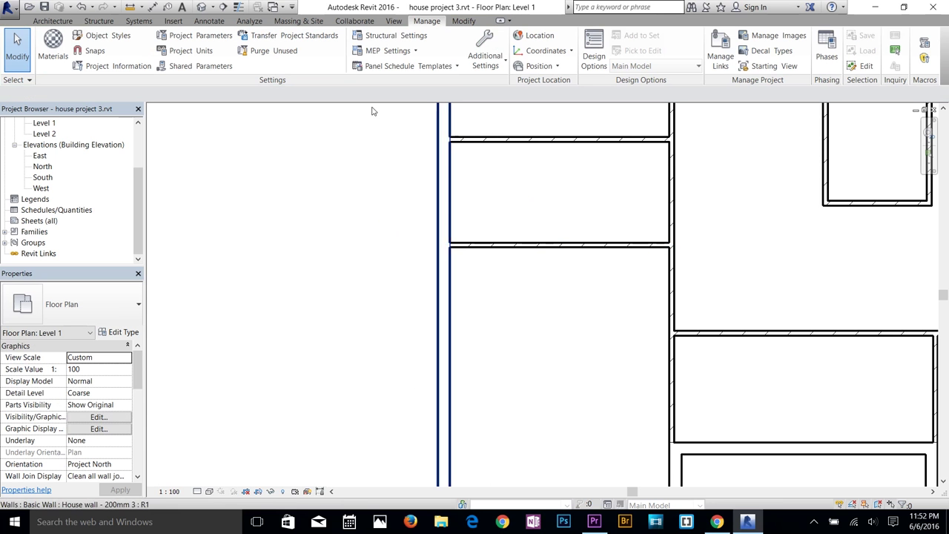
Step: Open the Temporary Dimension Properties from Manage > Additional Settings
left_click(422, 21)
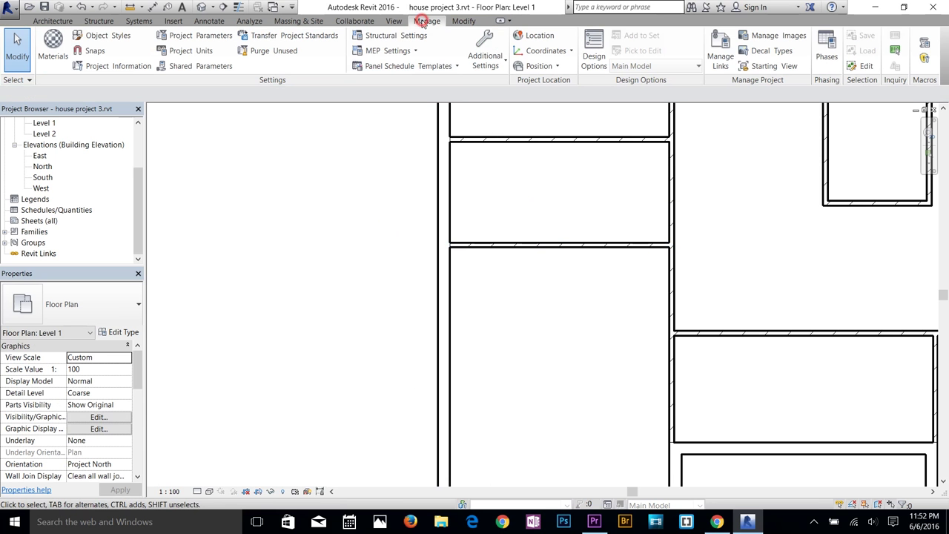
left_click(495, 66)
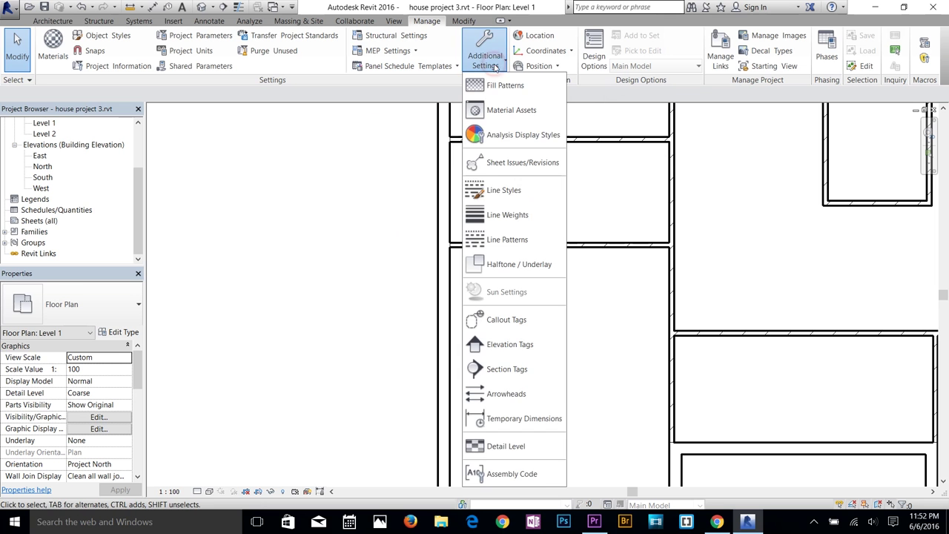
left_click(486, 419)
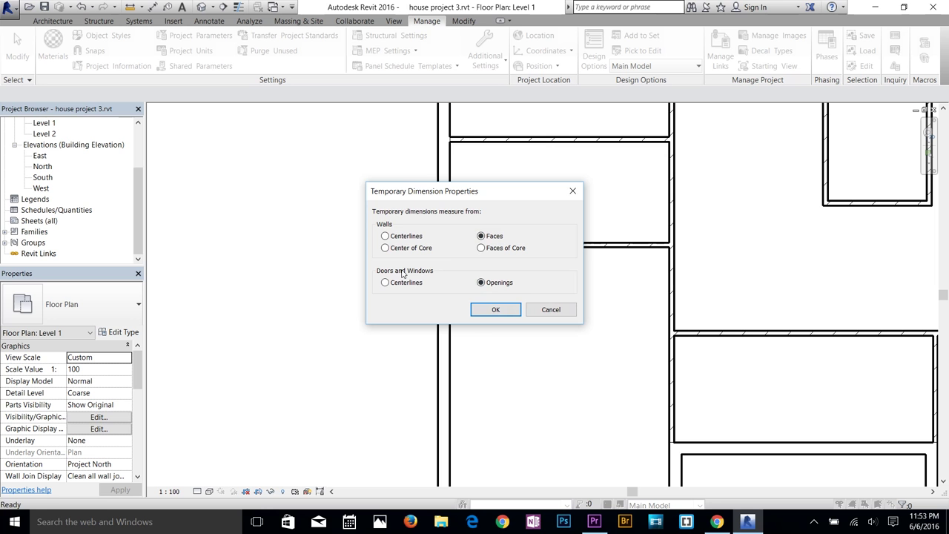
Step: Keep temporary dimensions measuring wall faces and openings, then inspect the partition and exterior walls
left_click(495, 310)
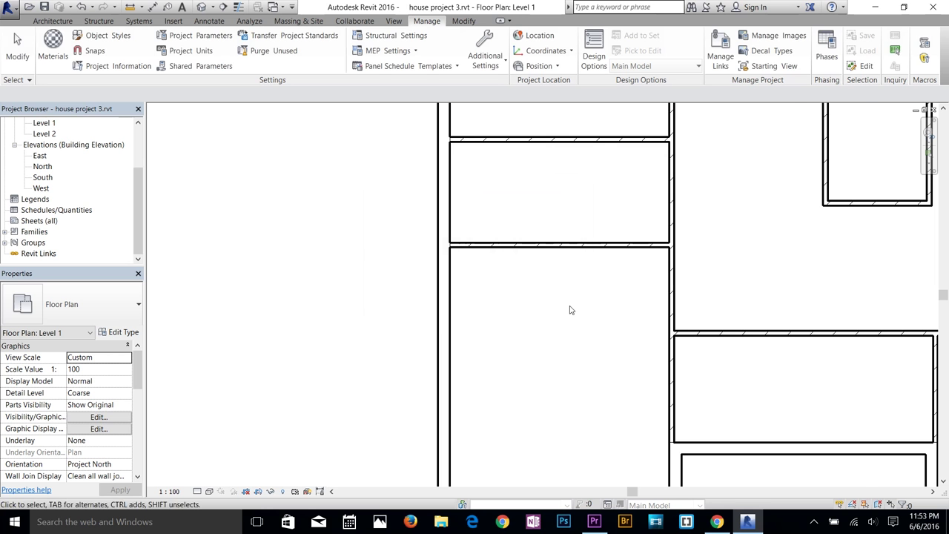
middle_click_drag(505, 312, 491, 168)
left_click(491, 166)
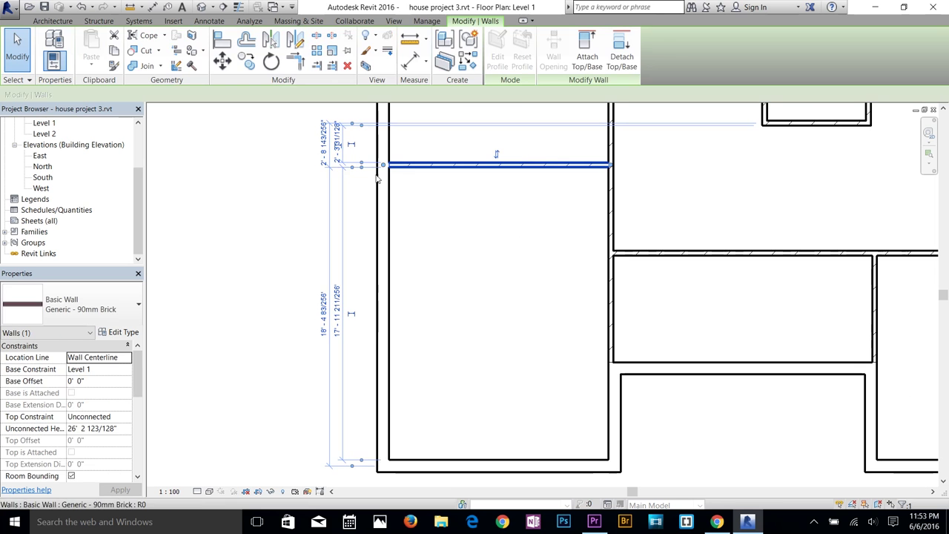
scroll(372, 472, "up", 3)
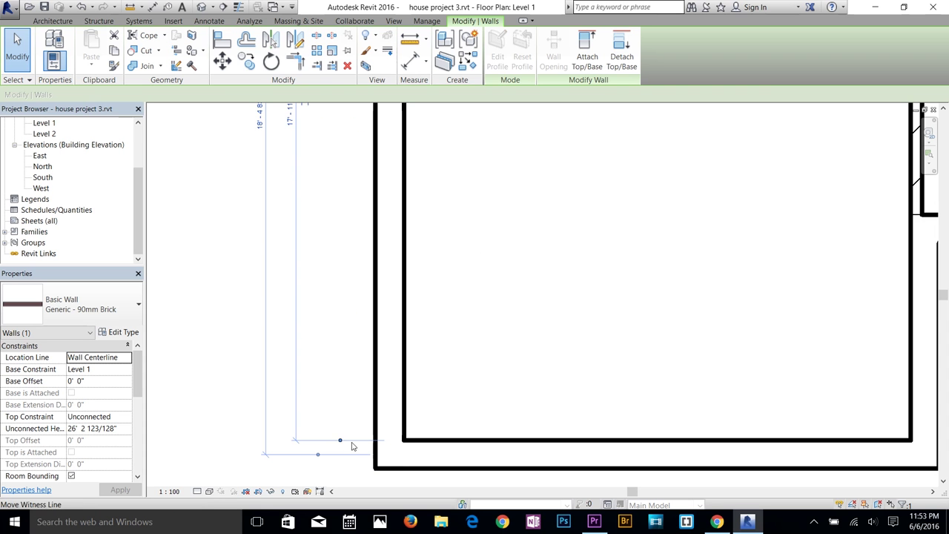
scroll(398, 430, "down", 3)
scroll(415, 180, "up", 3)
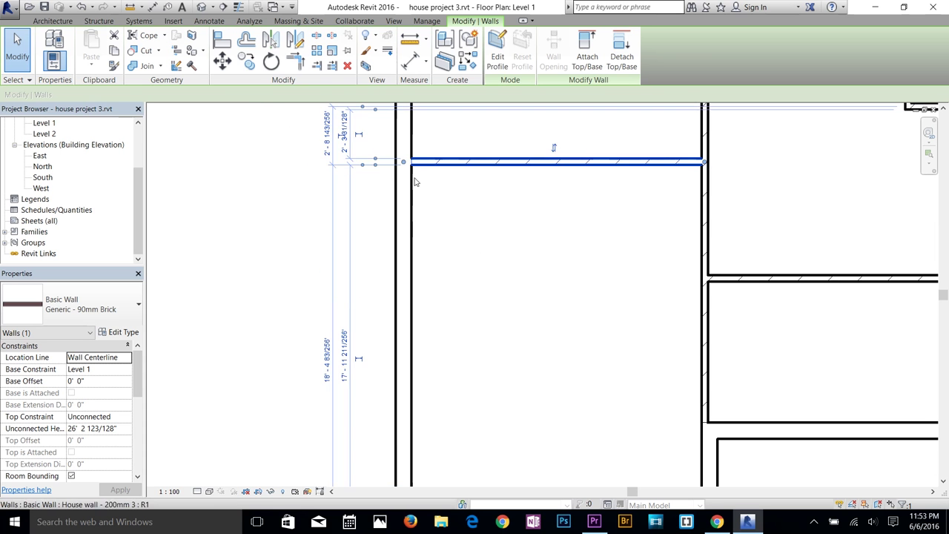
scroll(433, 215, "down", 3)
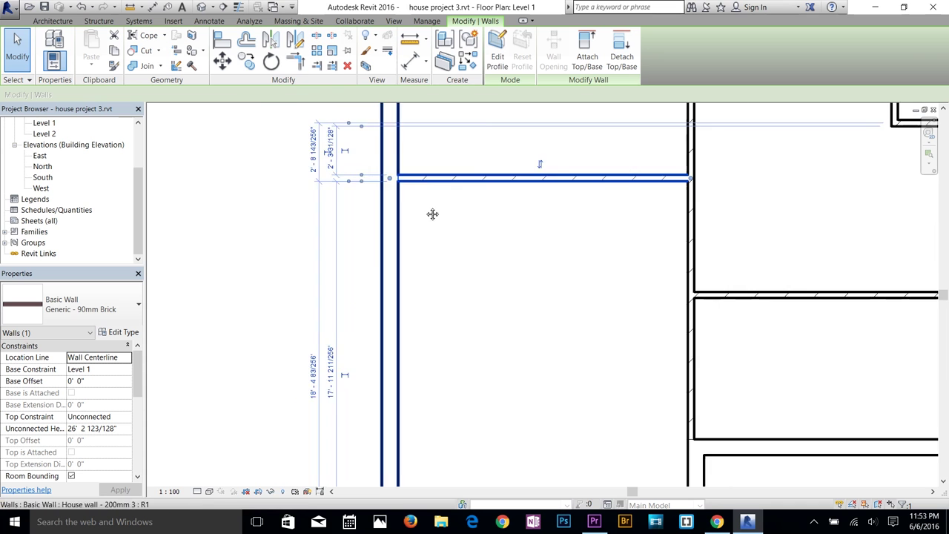
scroll(445, 415, "up", 3)
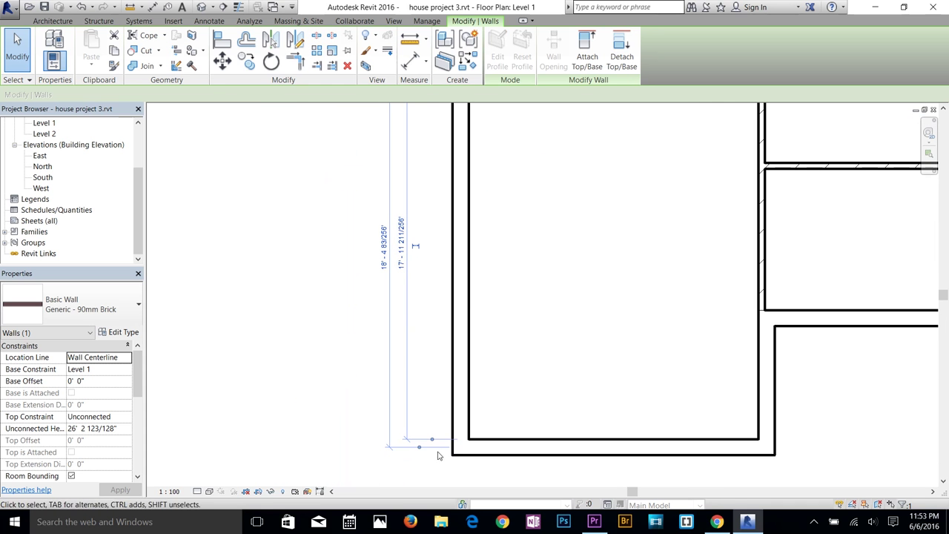
left_click(468, 289)
scroll(467, 267, "up", 3)
scroll(468, 245, "down", 1)
scroll(463, 263, "down", 3)
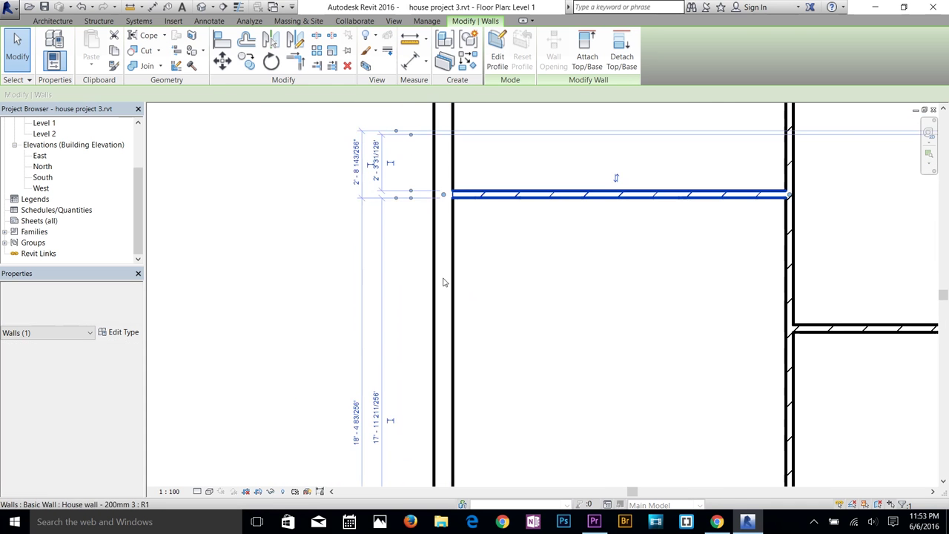
left_click(519, 280)
Step: Pan the plan and pick out the horizontal interior partition wall
scroll(586, 270, "up", 2)
middle_click_drag(625, 263, 447, 280)
left_click(450, 275)
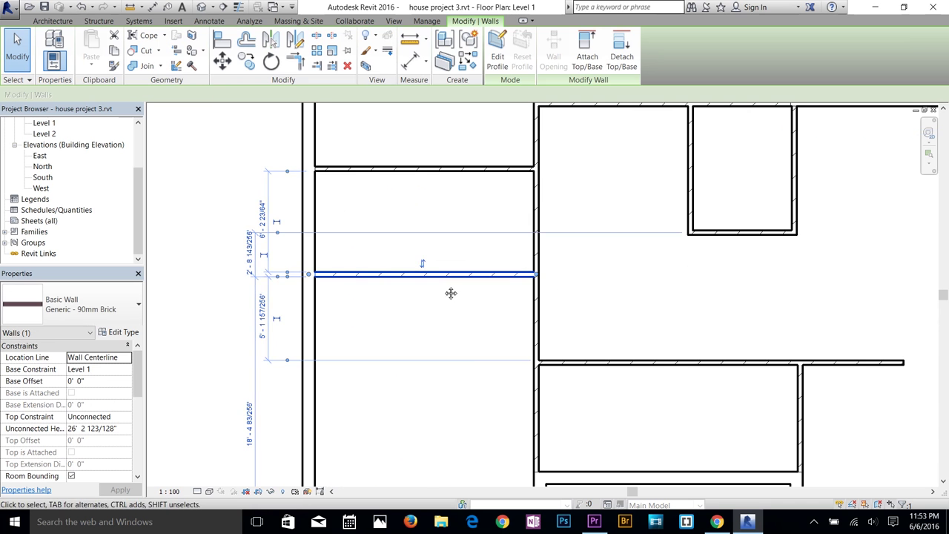
scroll(451, 292, "up", 2)
scroll(464, 212, "down", 2)
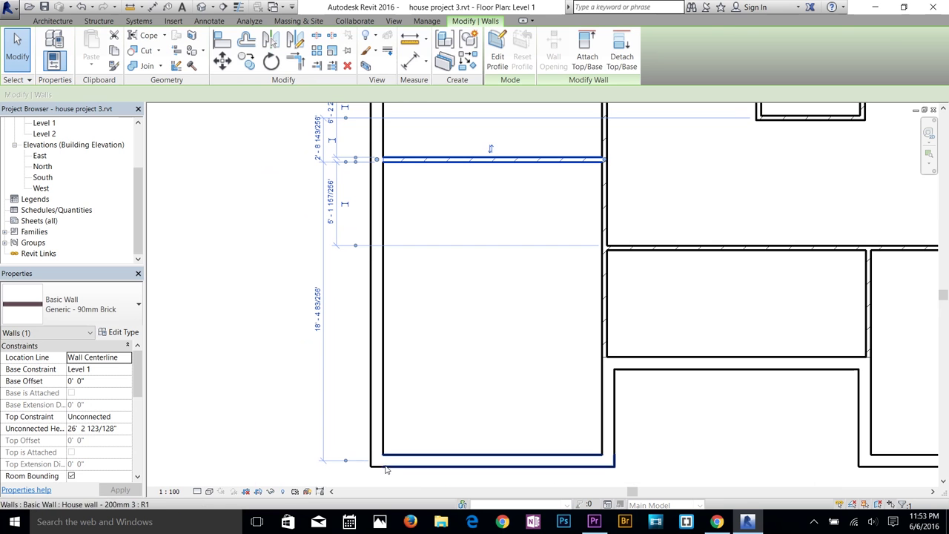
left_click(436, 172)
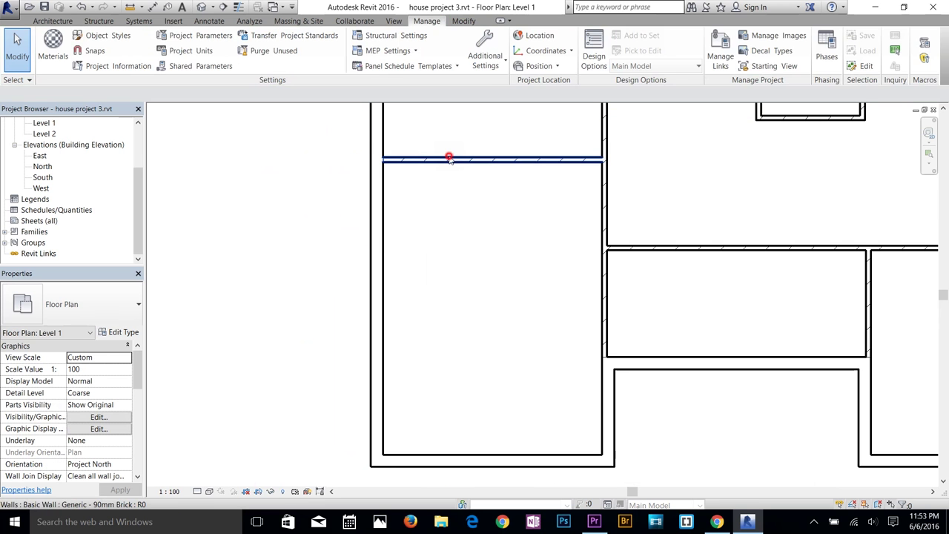
left_click(448, 158)
left_click(469, 234)
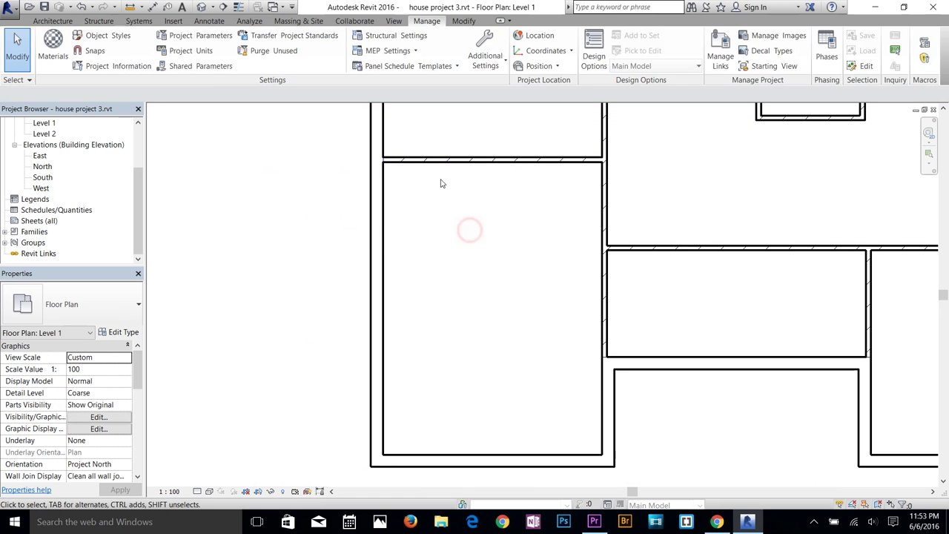
left_click(435, 159)
middle_click_drag(473, 267, 482, 423)
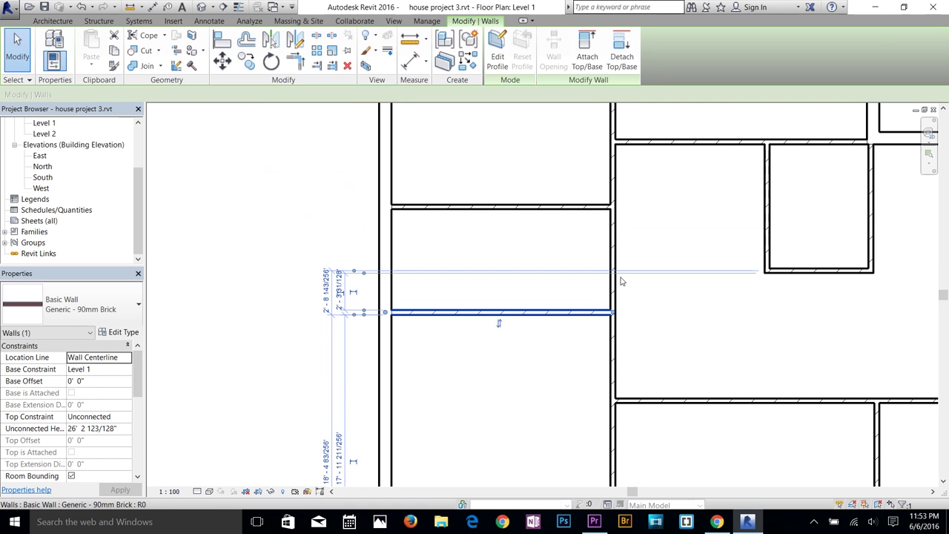
Step: Move the upper horizontal partition from 6' - 2 23/64" to 7' from the wall below
left_click(489, 207)
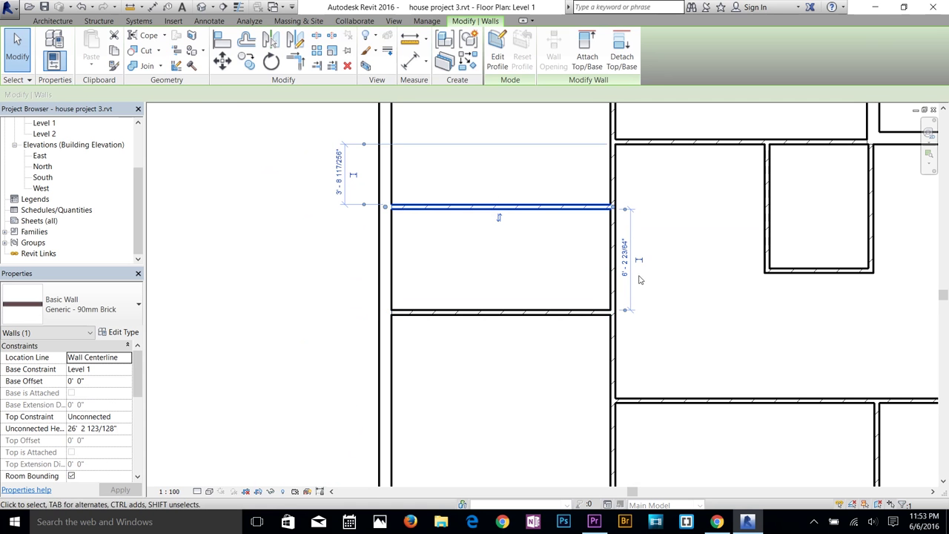
scroll(641, 279, "up", 2)
scroll(657, 271, "up", 2)
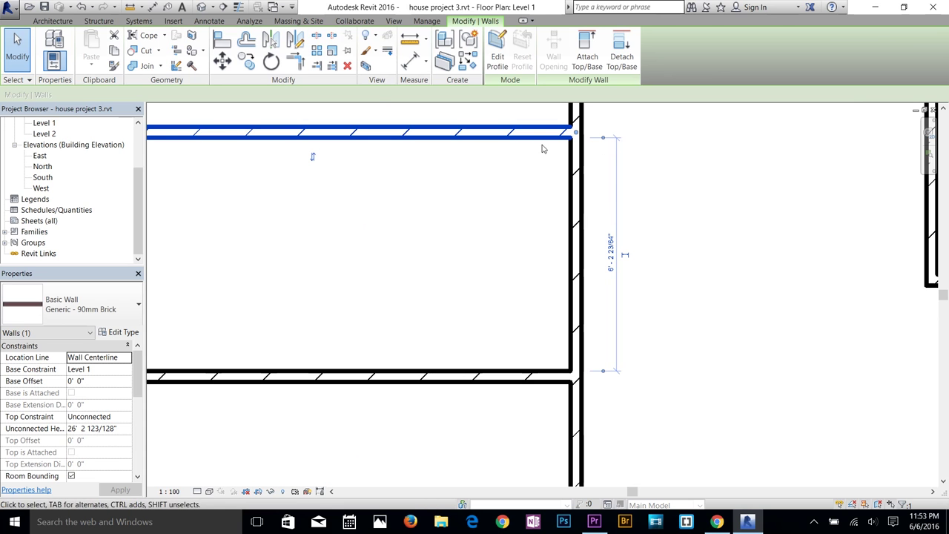
left_click(610, 253)
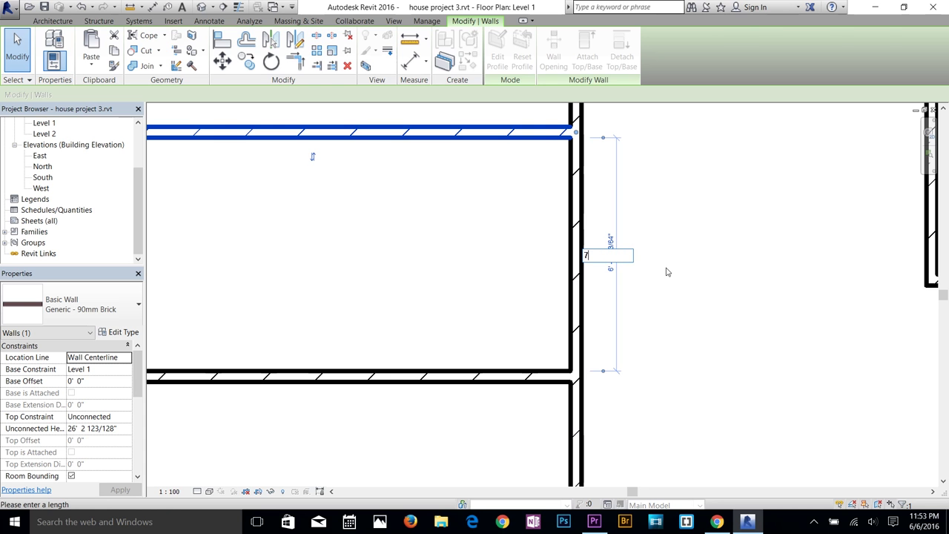
key("Return")
left_click(666, 271)
scroll(666, 271, "down", 4)
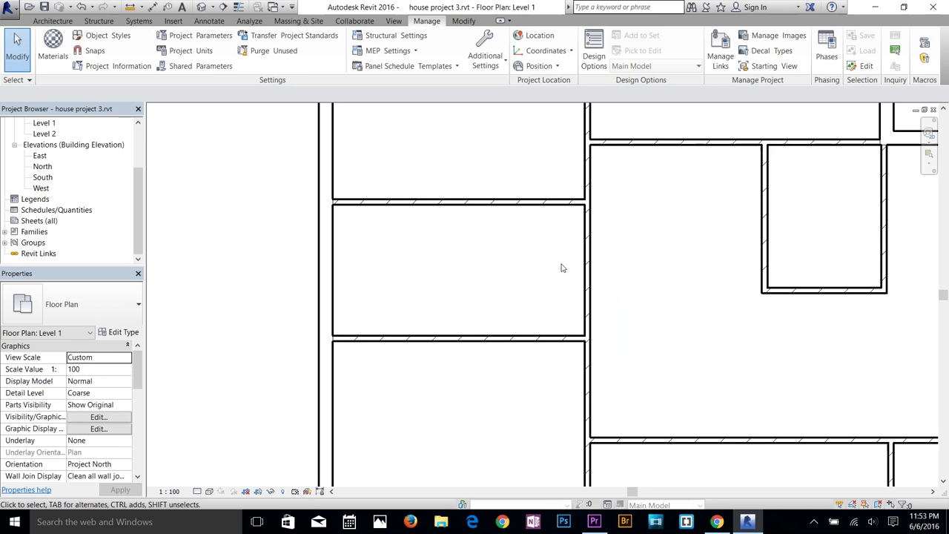
Step: Move the horizontal wall beside the small room to 11' from the wall above
left_click(521, 350)
left_click(582, 252)
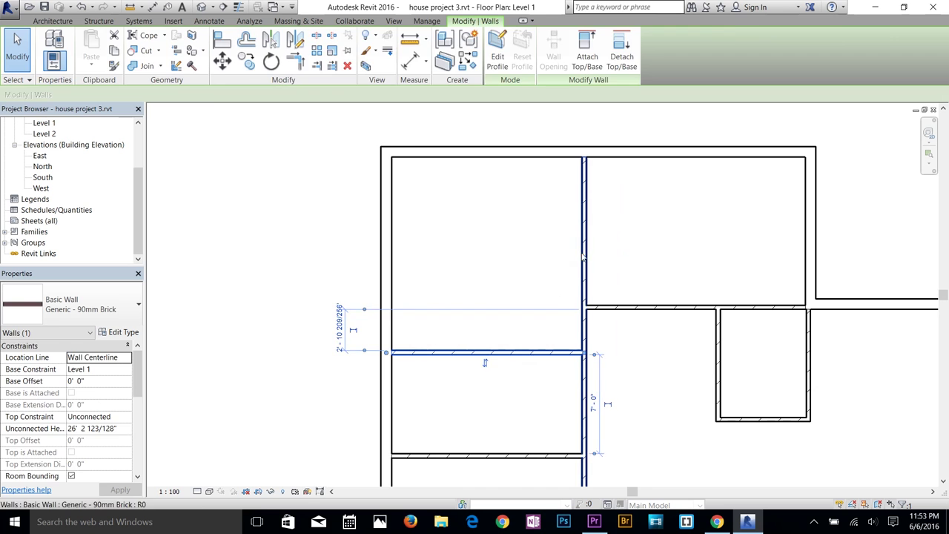
key("Escape")
left_click(620, 302)
left_click(618, 304)
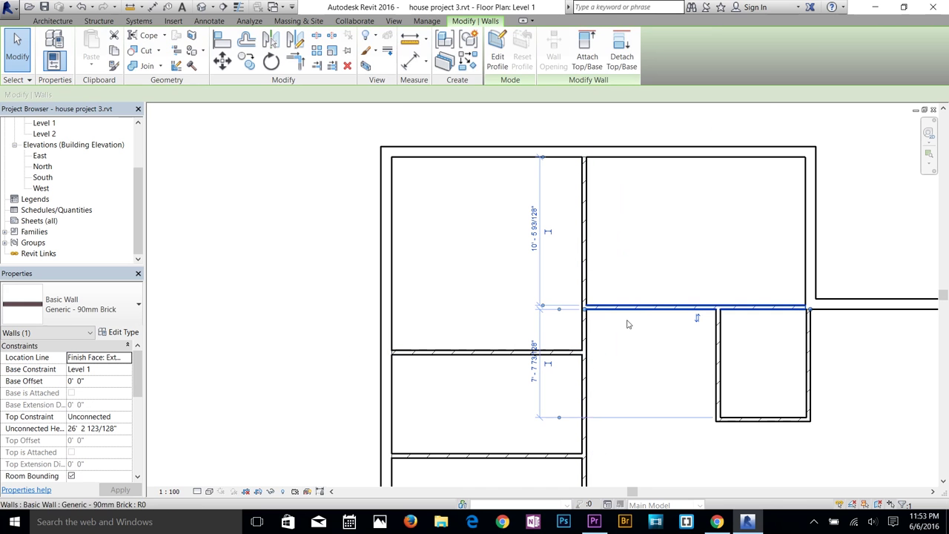
left_click(534, 241)
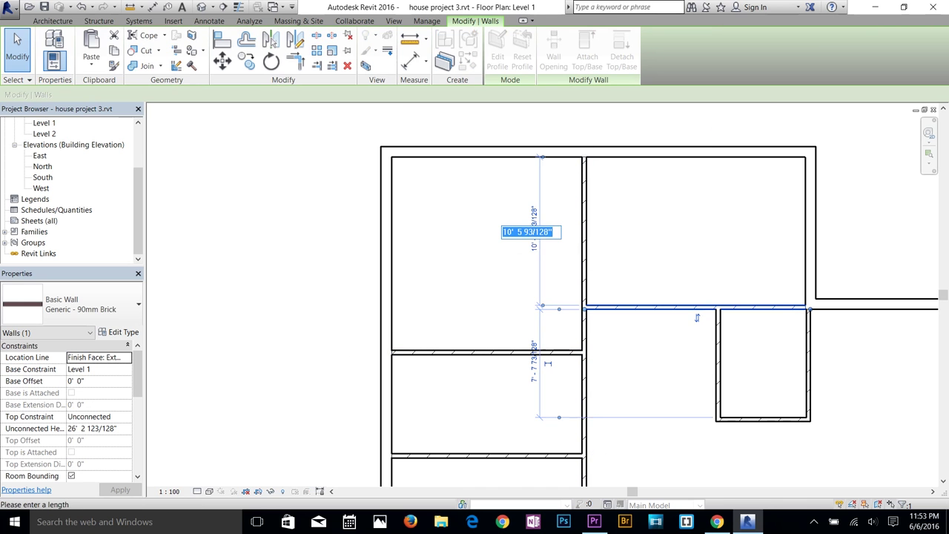
type("11")
key("Return")
key("Escape")
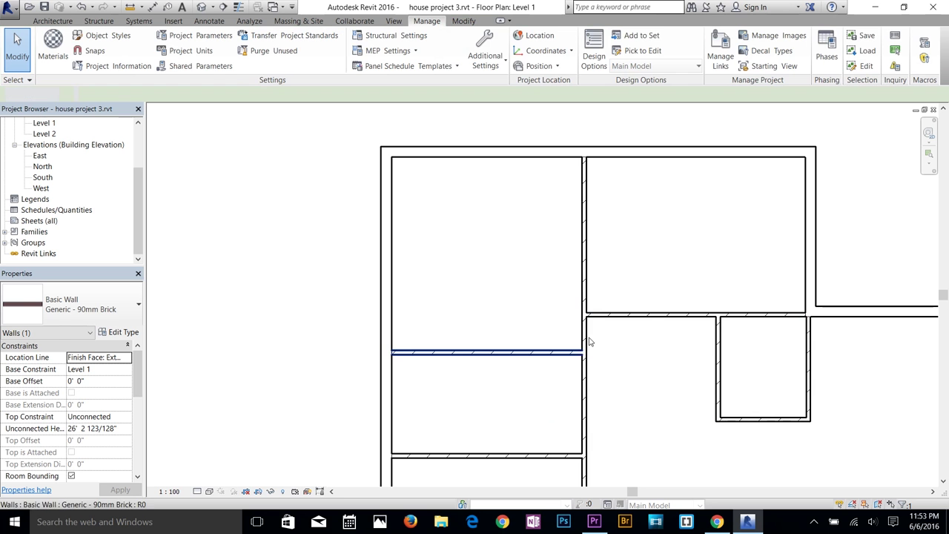
Step: Move the left horizontal partition so its spacing above becomes 4'
left_click(553, 349)
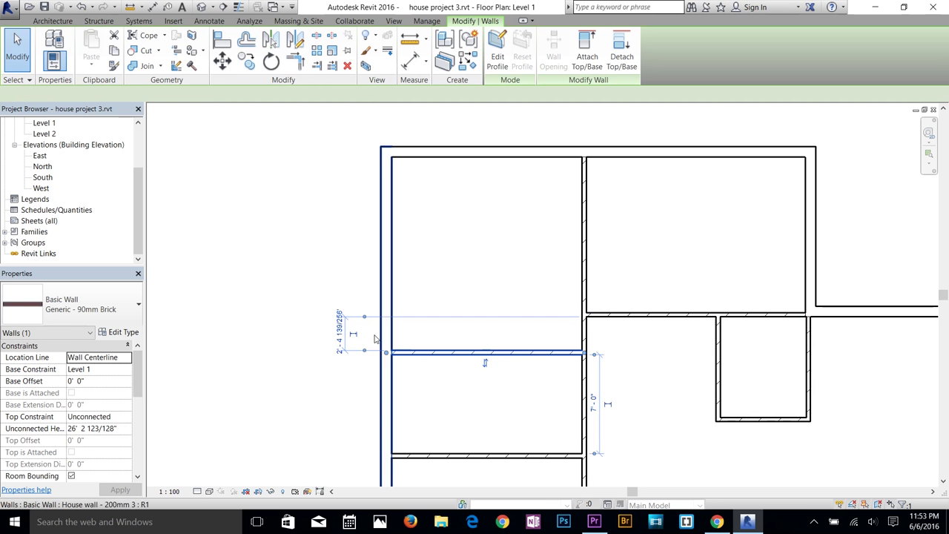
left_click(339, 334)
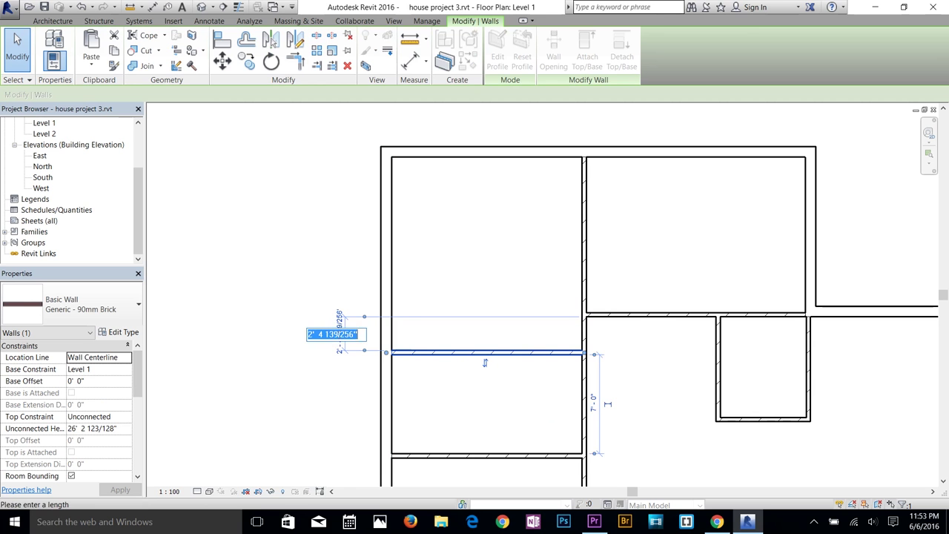
type("4")
key("Return")
left_click(318, 233)
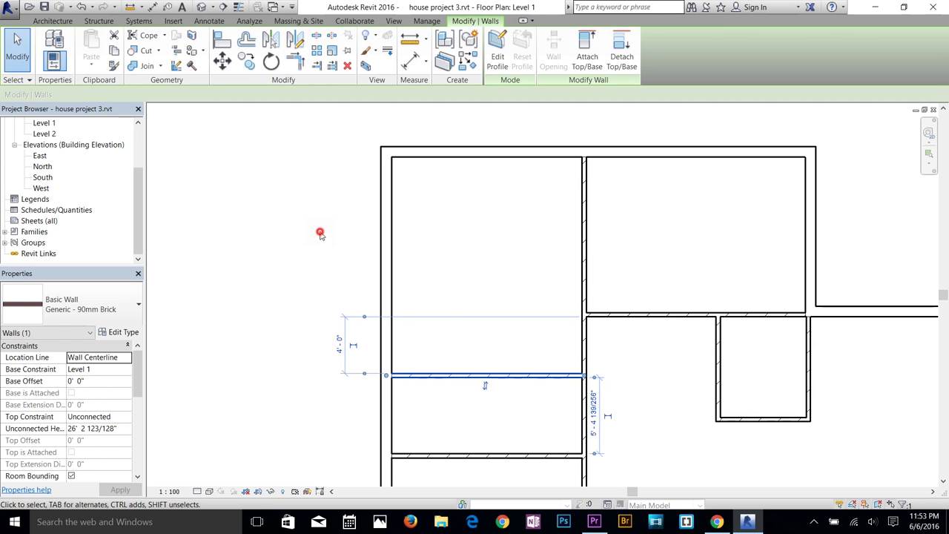
scroll(547, 244, "down", 2)
scroll(541, 286, "down", 5, "ctrl")
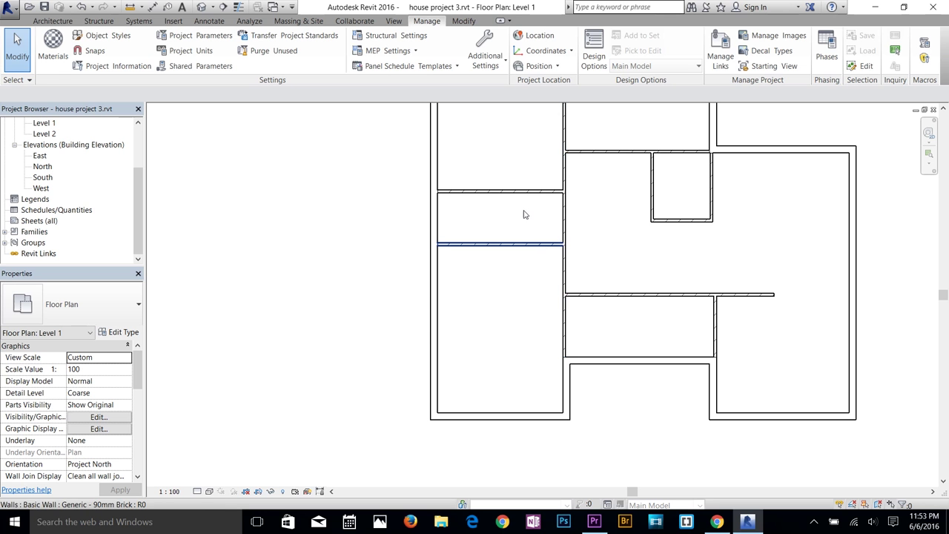
Step: Move the partition in the left rooms from 18' 4 83/256" to 17'
left_click(525, 244)
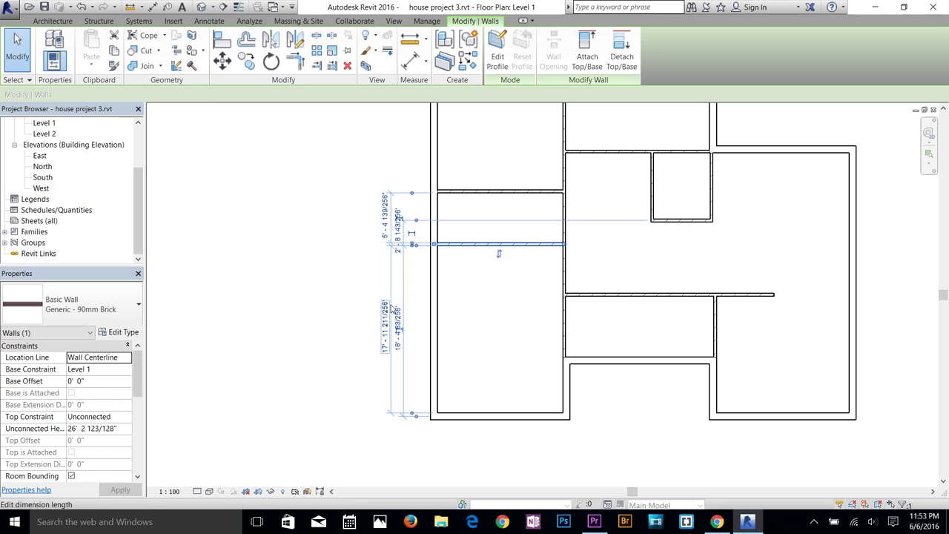
left_click(398, 307)
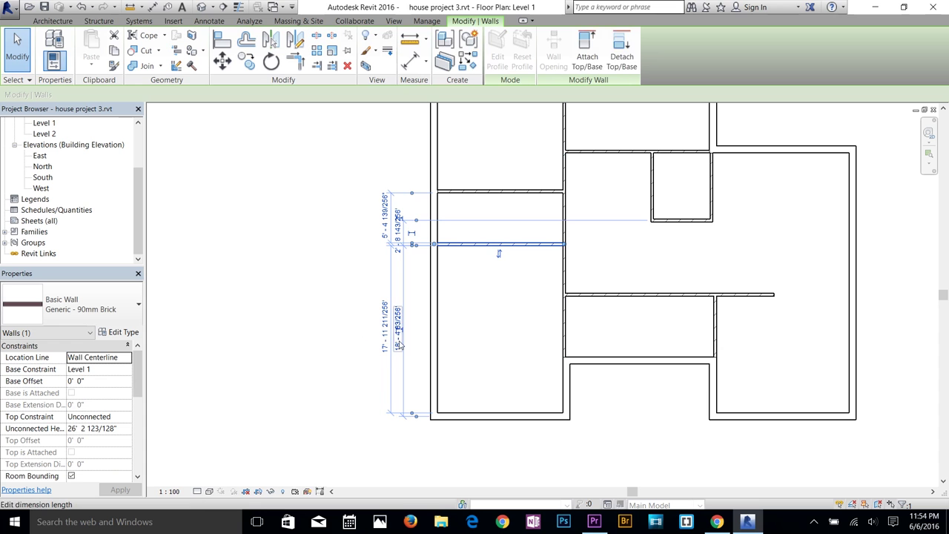
left_click(399, 343)
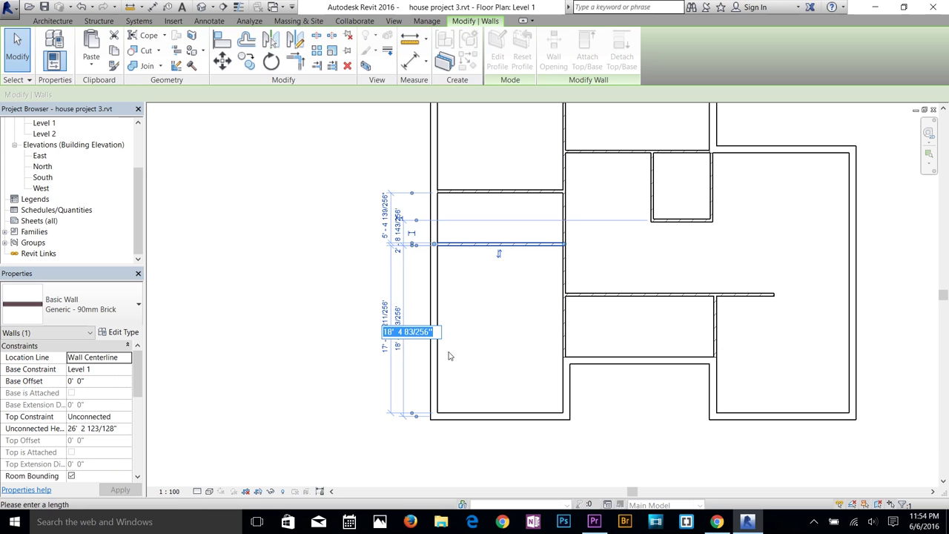
type("17")
key("Return")
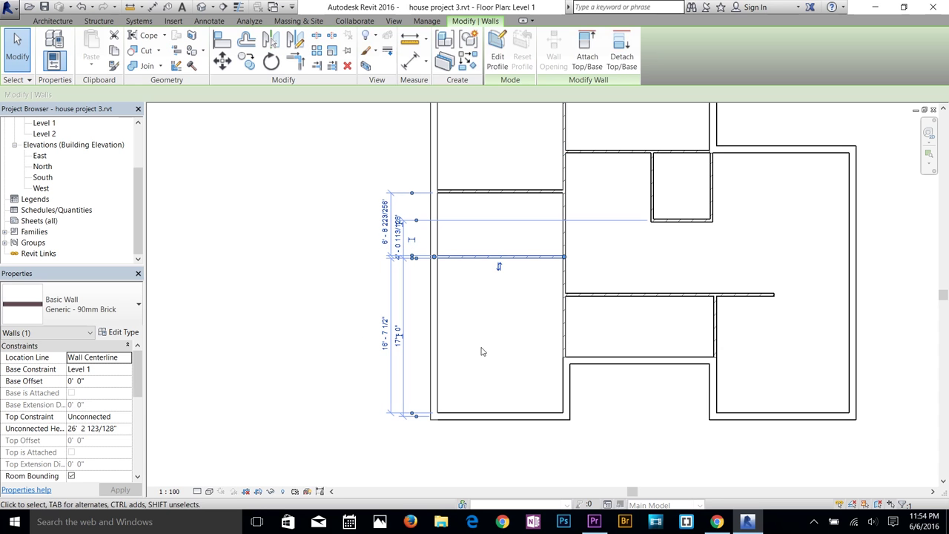
left_click(515, 335)
scroll(568, 274, "up", 2)
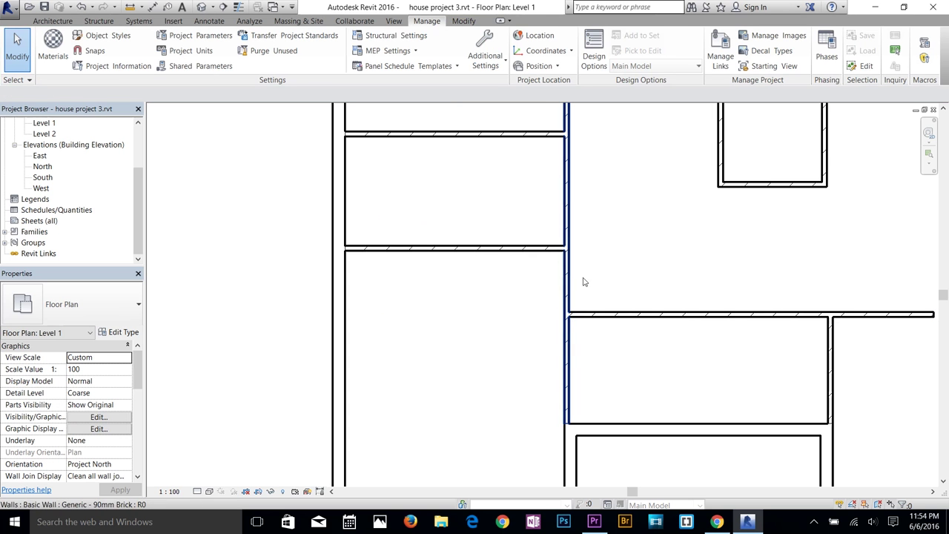
scroll(534, 301, "down", 2)
scroll(509, 306, "down", 1)
scroll(450, 303, "up", 1)
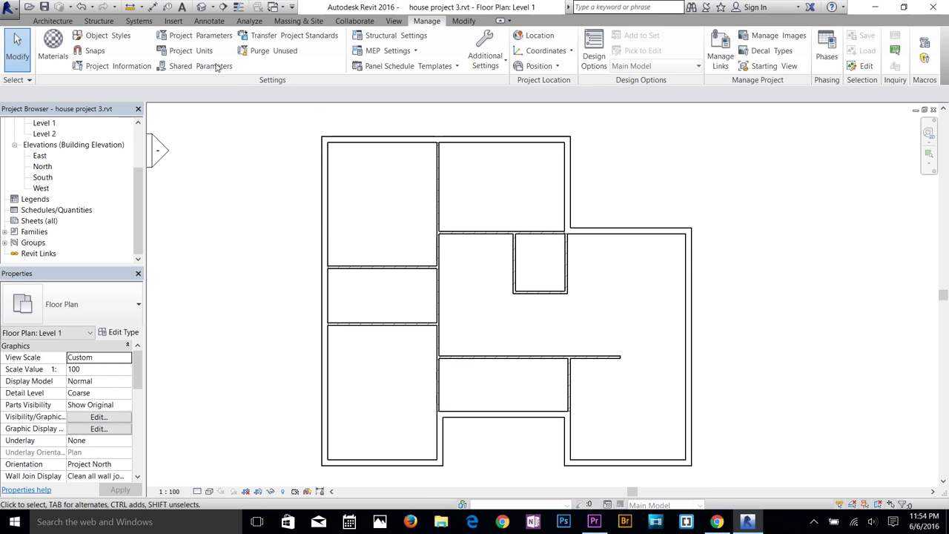
Step: Look over the house in the default 3D view
left_click(201, 7)
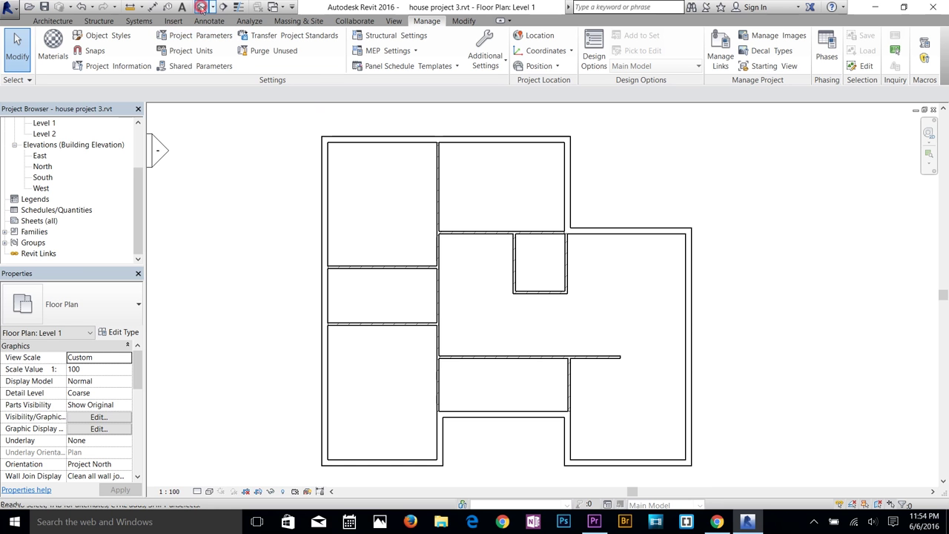
scroll(541, 317, "up", 1)
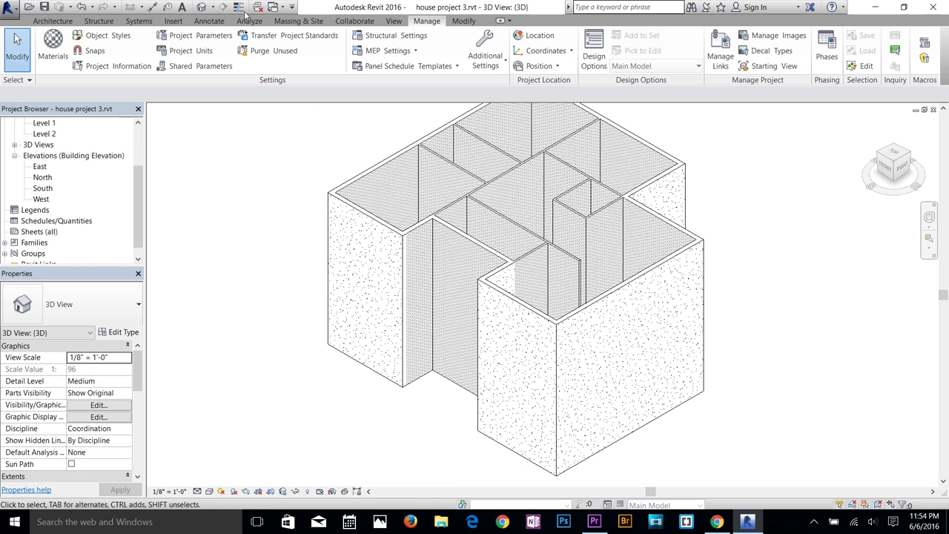
scroll(63, 157, "up", 1)
left_click(42, 146)
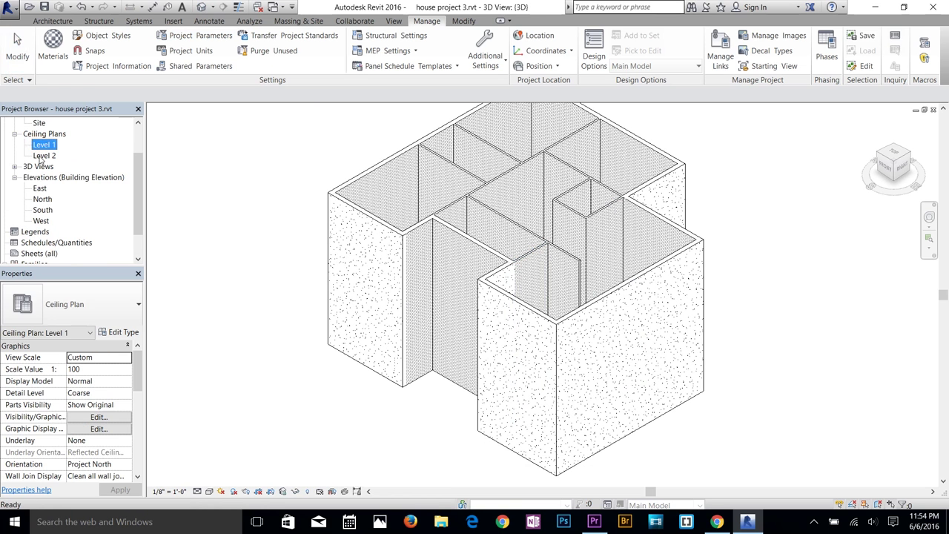
scroll(41, 147, "up", 1)
Step: Show the Level 1 floor plan at Fine detail level to reveal wall layer hatching
double_click(40, 122)
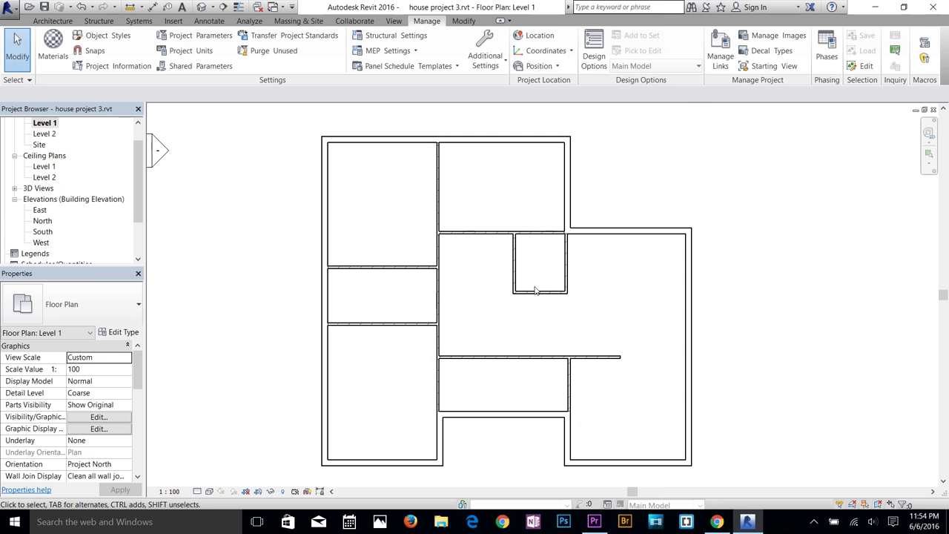
middle_click_drag(413, 418, 434, 299)
left_click(210, 490)
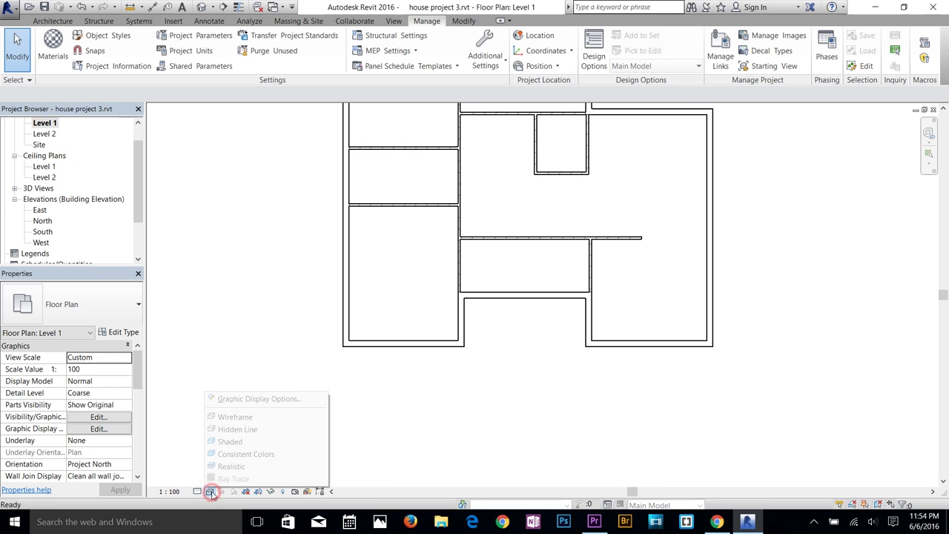
left_click(197, 493)
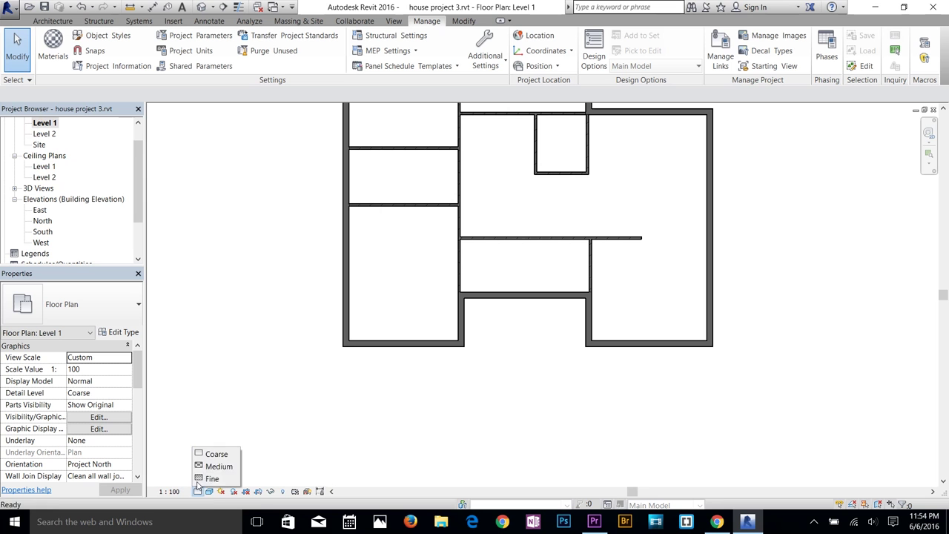
left_click(208, 477)
scroll(343, 355, "up", 3)
scroll(342, 355, "up", 3)
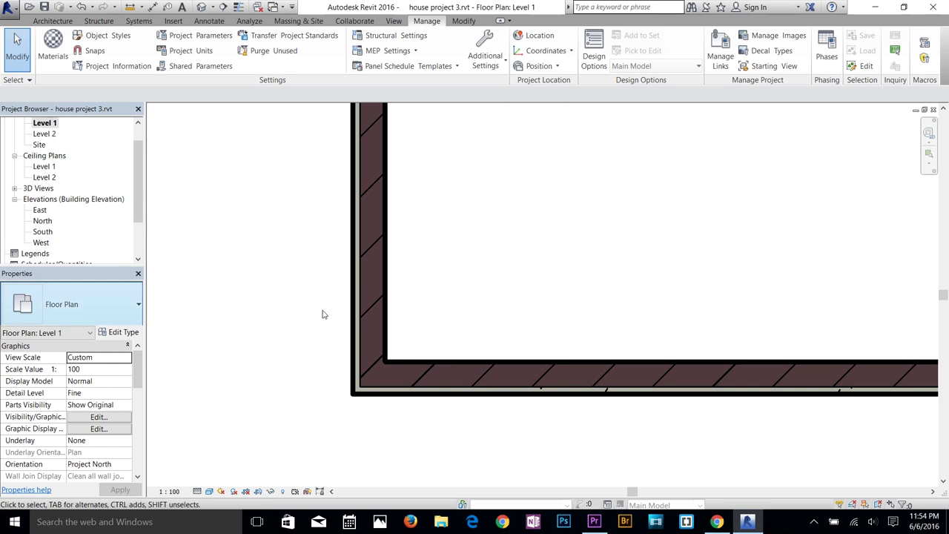
Step: Start the architectural Wall tool with the House wall - 200mm 3 type
left_click(54, 21)
left_click(42, 59)
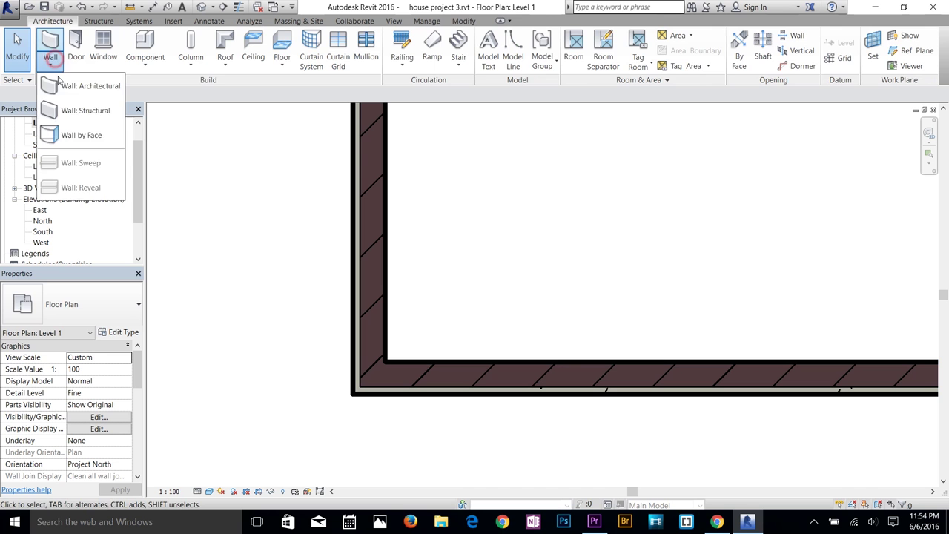
left_click(60, 82)
left_click(103, 312)
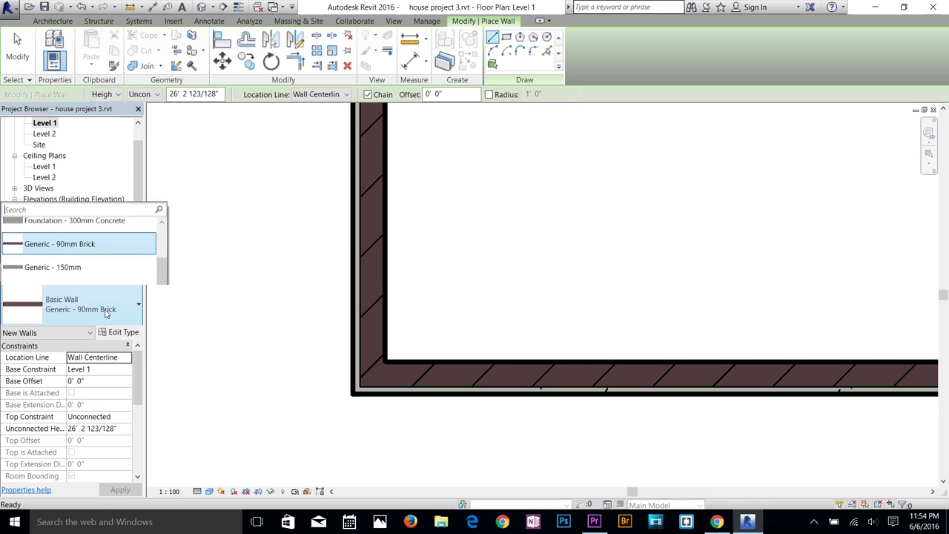
scroll(89, 111, "down", 5)
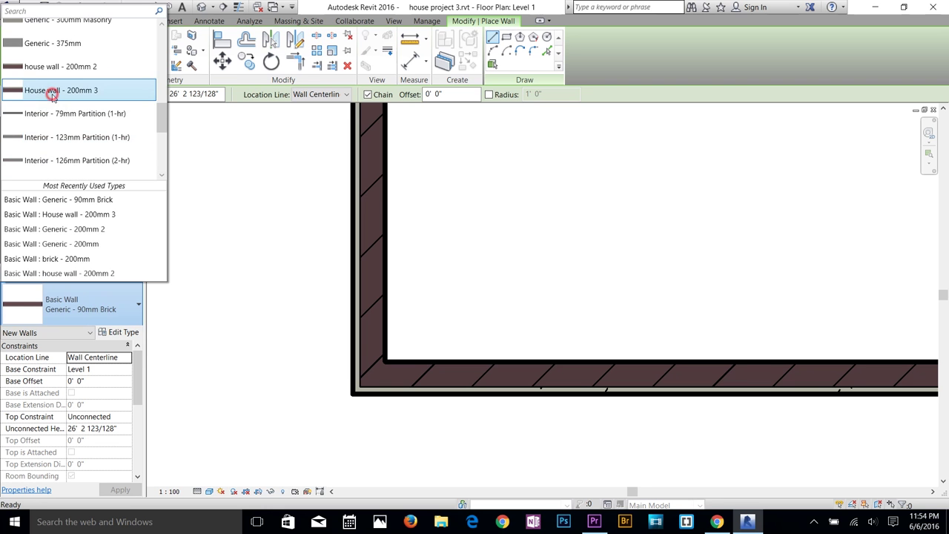
left_click(51, 92)
Step: Move the Concrete, Lightweight layer below Brick, Common in the wall type's structure
left_click(117, 333)
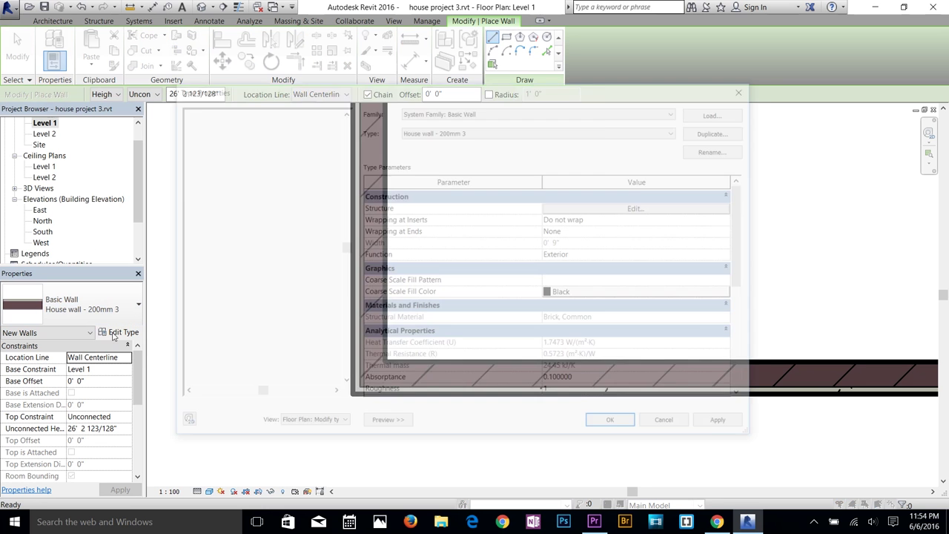
left_click(647, 207)
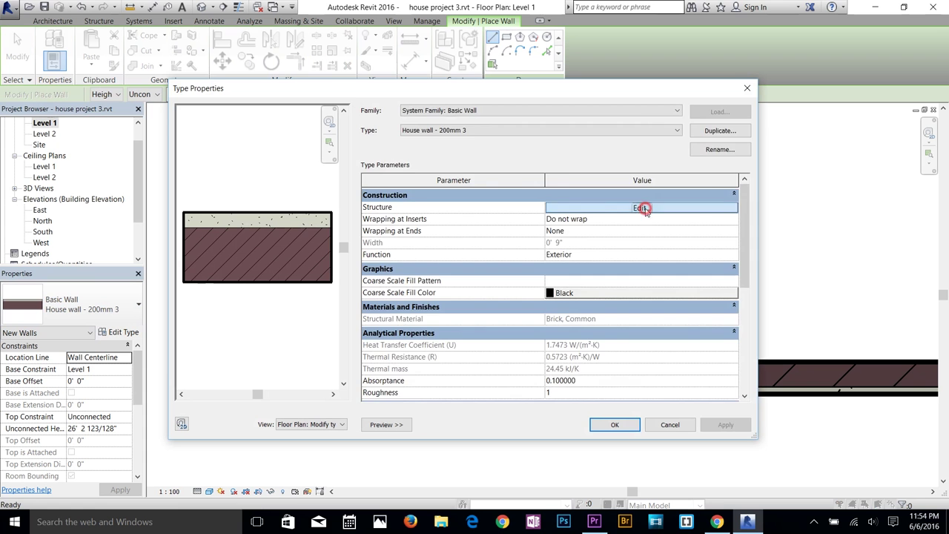
left_click(411, 216)
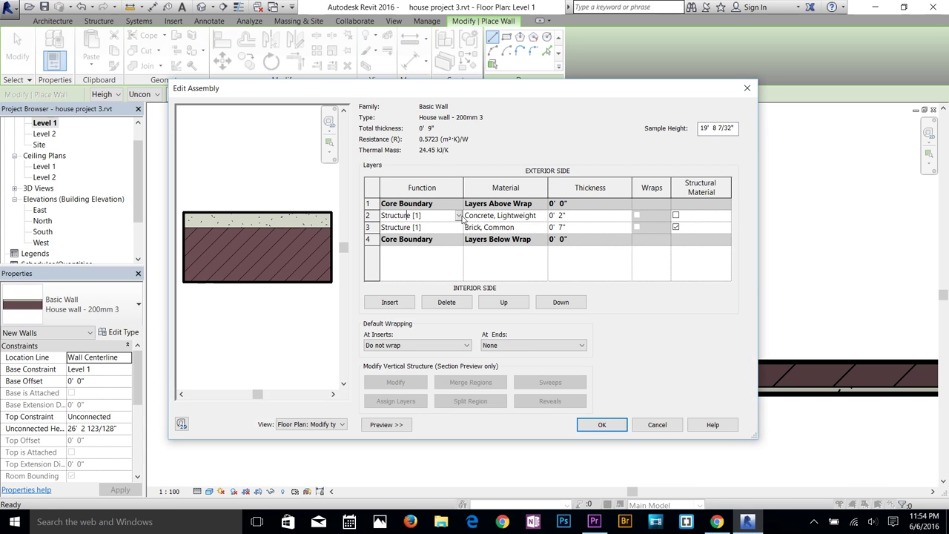
left_click(561, 302)
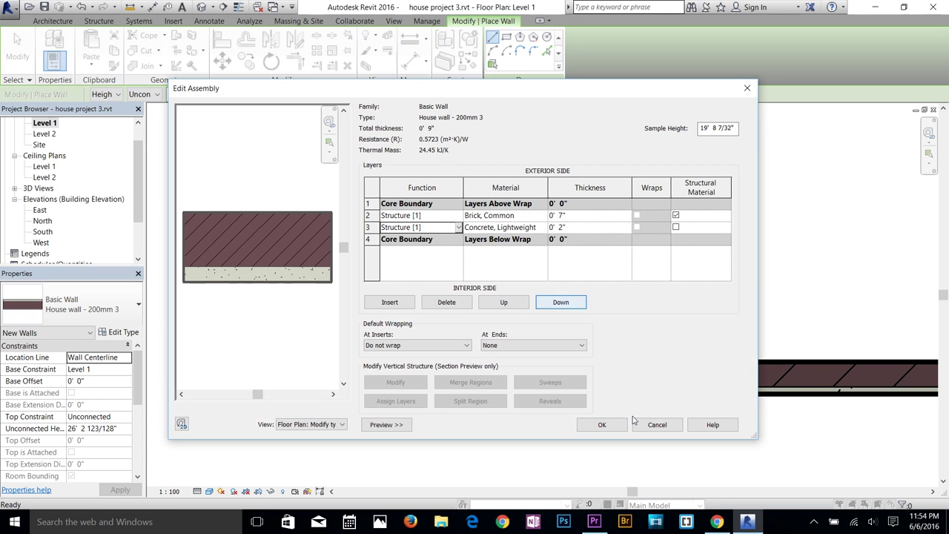
left_click(602, 424)
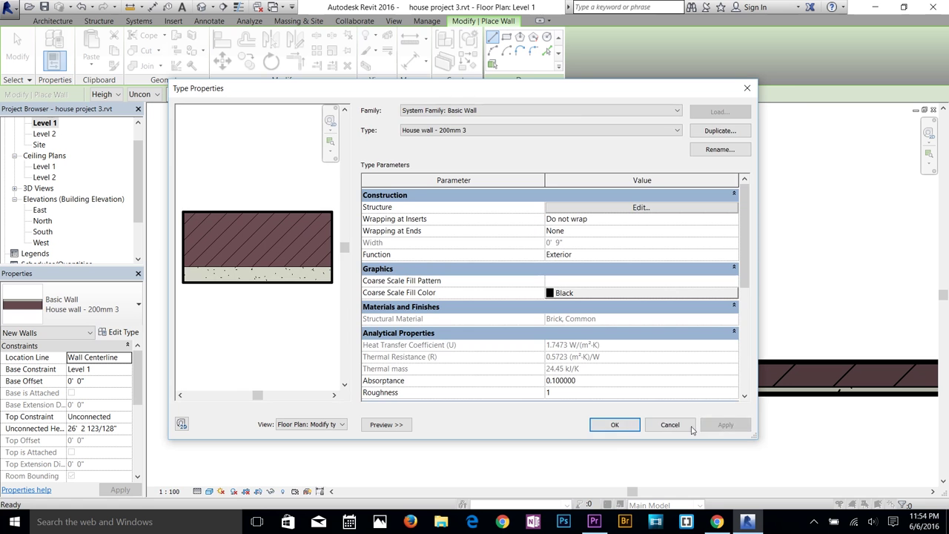
left_click(615, 425)
left_click(536, 311)
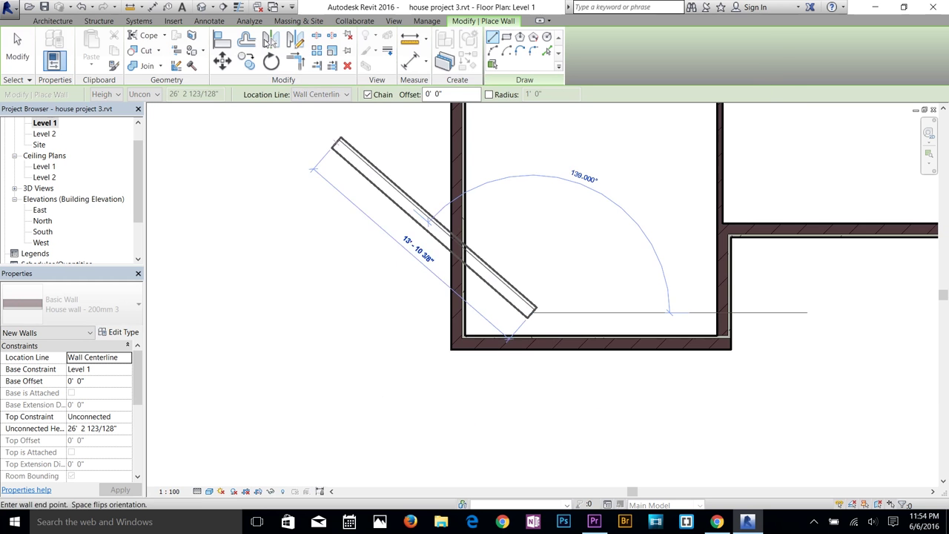
Step: Exit the wall tool and orbit the house in the default 3D view
key("Escape")
key("Escape")
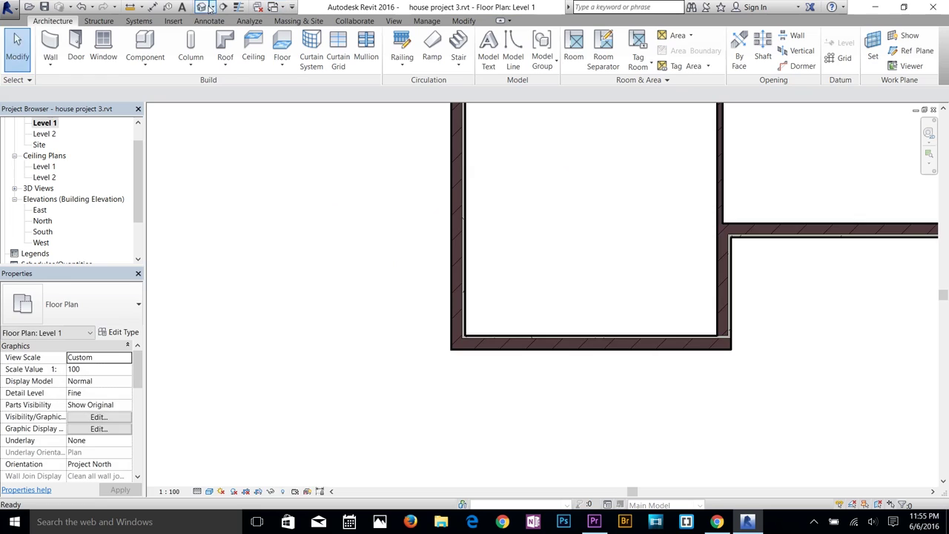
left_click(210, 7)
scroll(606, 382, "up", 5)
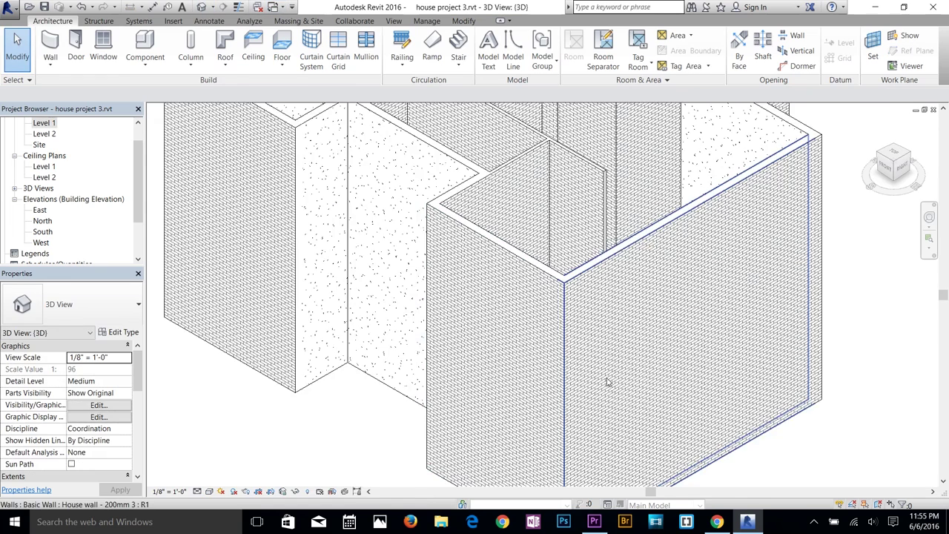
scroll(606, 382, "up", 3)
scroll(558, 277, "down", 4)
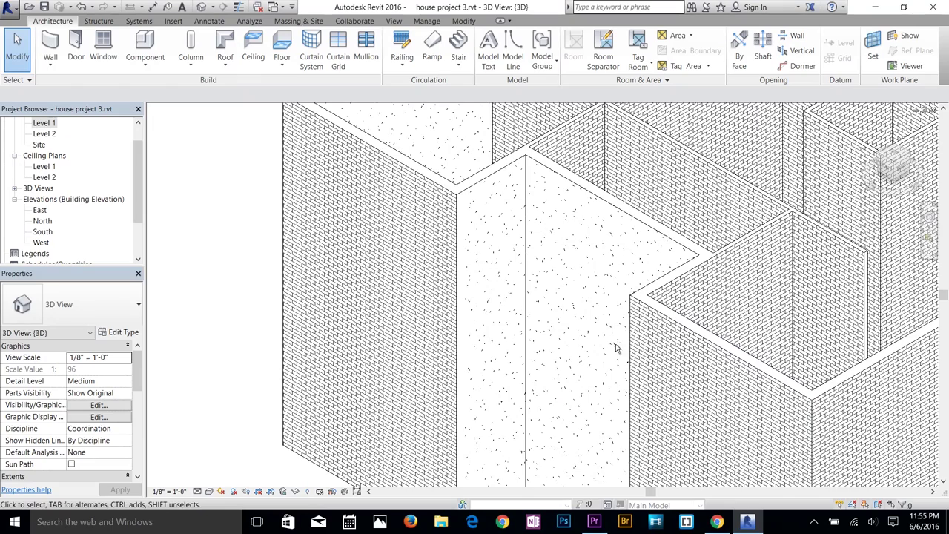
middle_click_drag(615, 348, 647, 237, "shift")
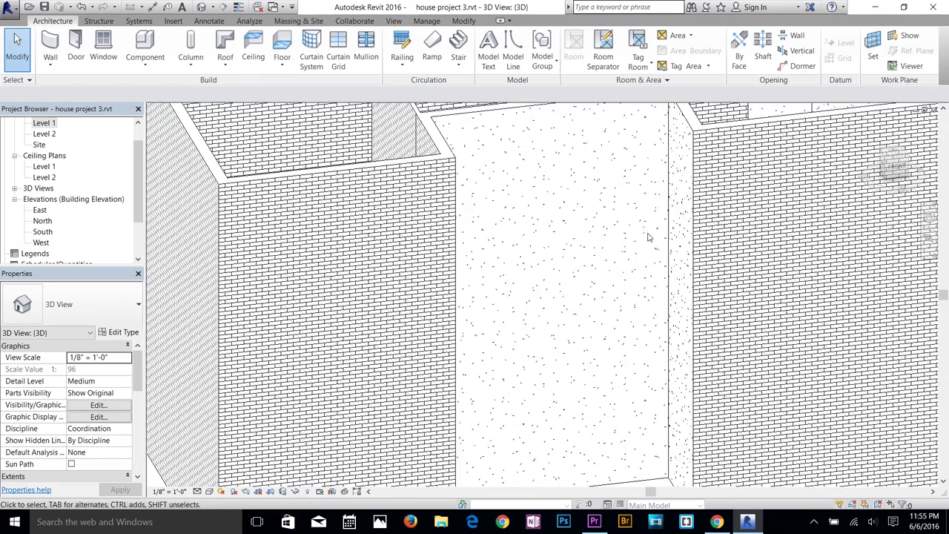
scroll(593, 265, "down", 6)
middle_click_drag(594, 265, 751, 384, "shift")
Step: Set the Level 1 floor plan to Wireframe visual style at Coarse detail
double_click(43, 124)
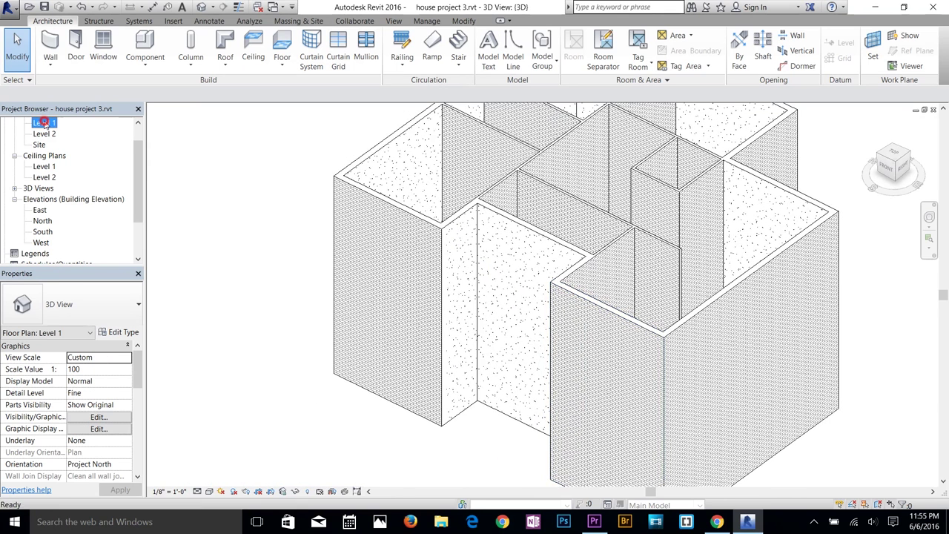
scroll(311, 290, "down", 3)
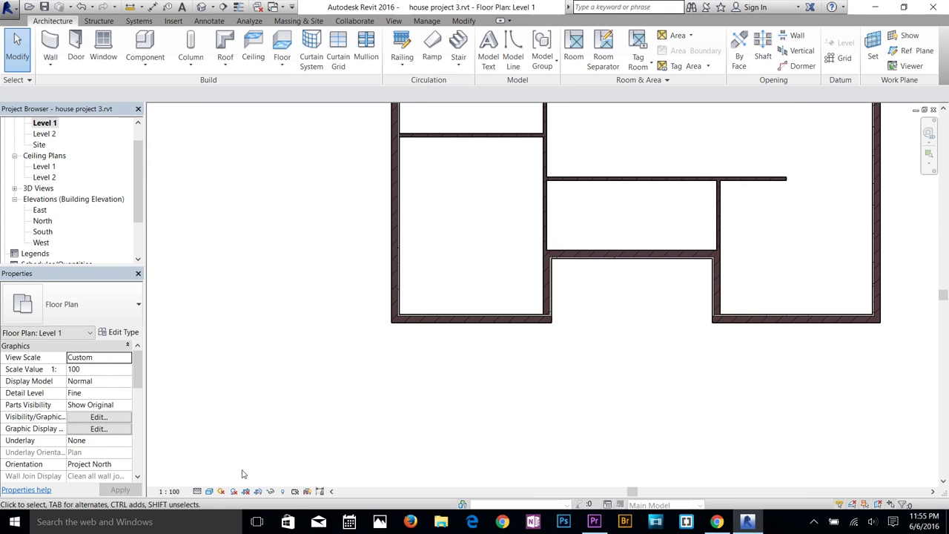
left_click(209, 491)
left_click(256, 418)
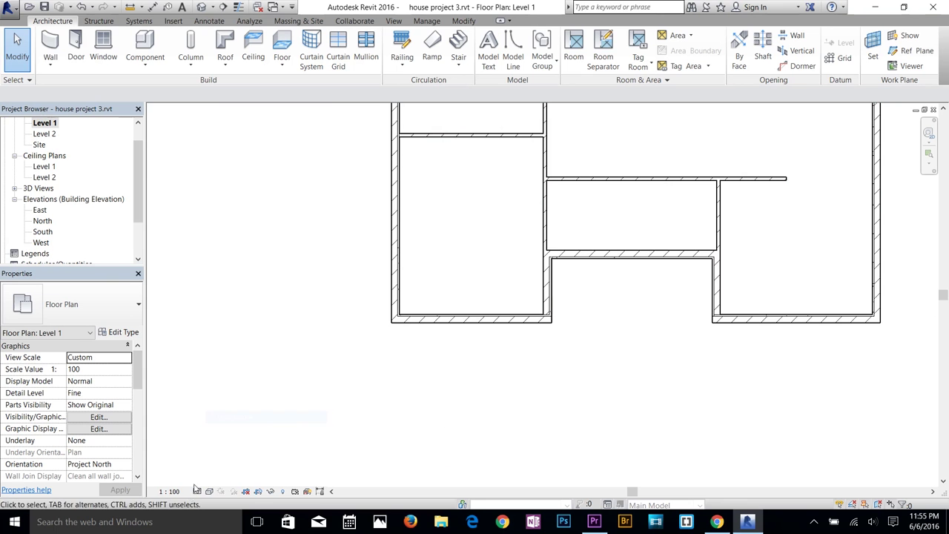
left_click(196, 491)
left_click(213, 451)
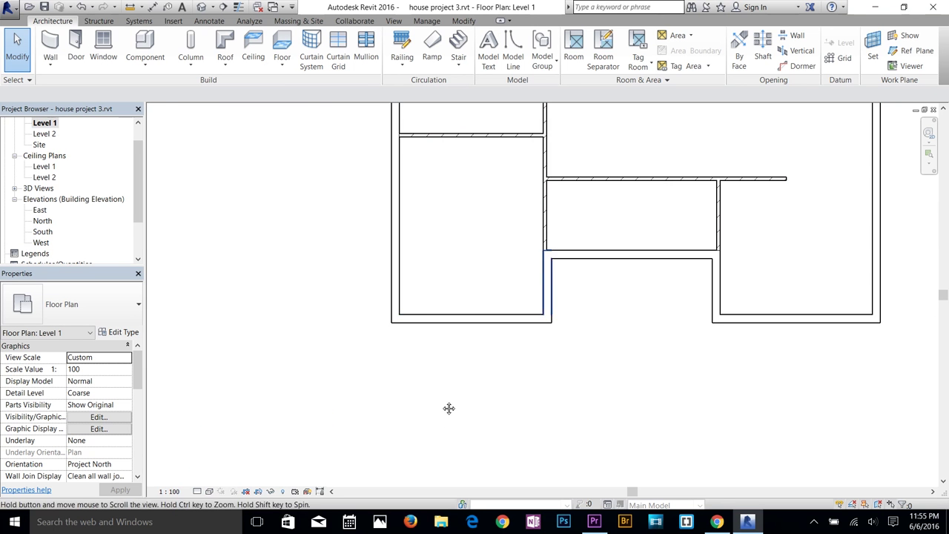
scroll(456, 371, "down", 2)
middle_click_drag(502, 307, 469, 341)
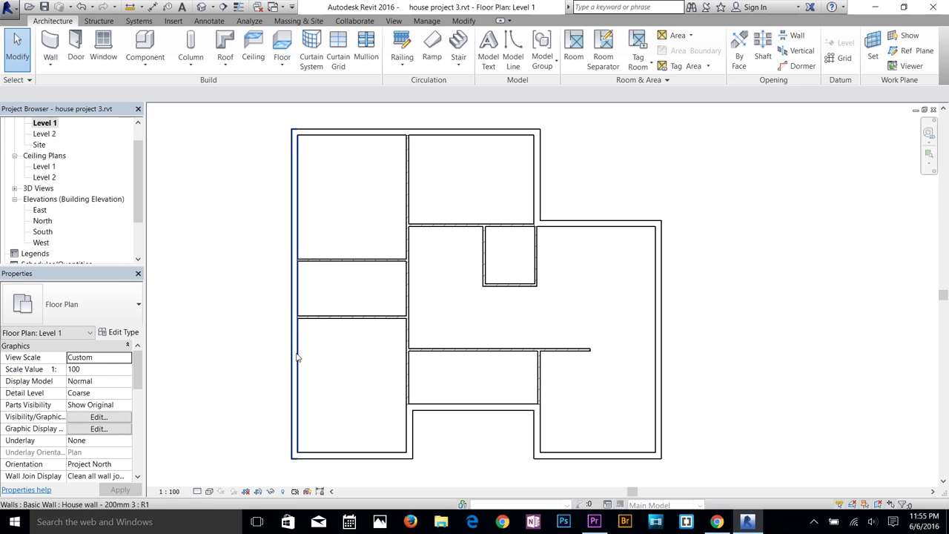
Step: Select all the walls in the East elevation view
double_click(40, 212)
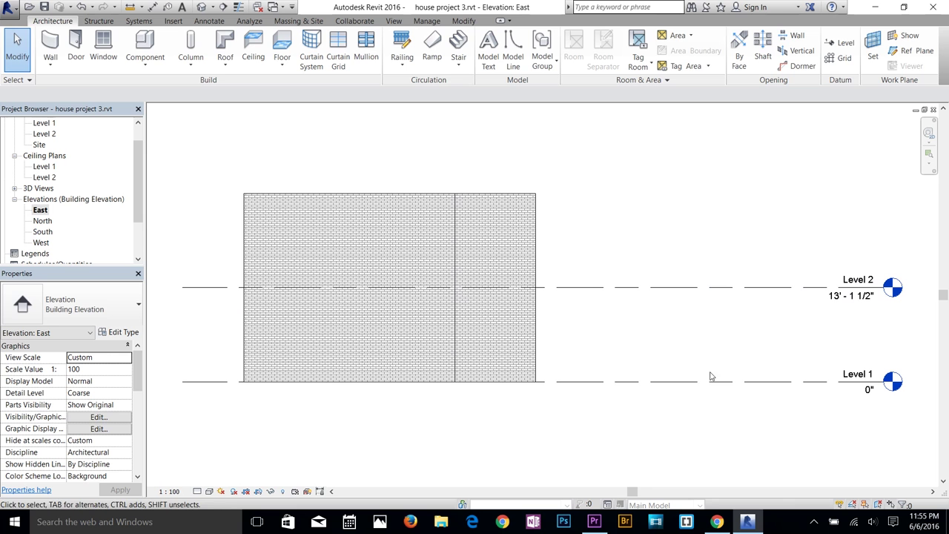
left_click(385, 312)
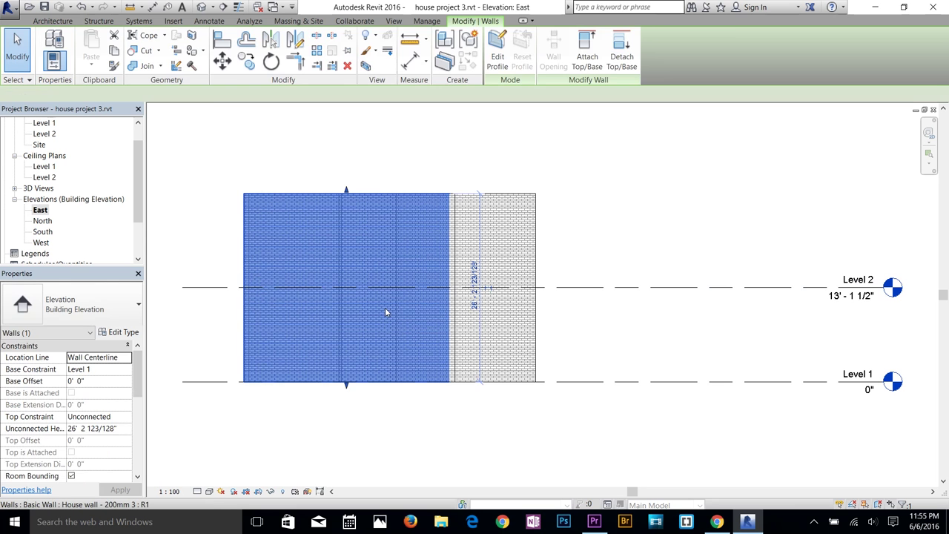
key("Escape")
left_click(491, 237)
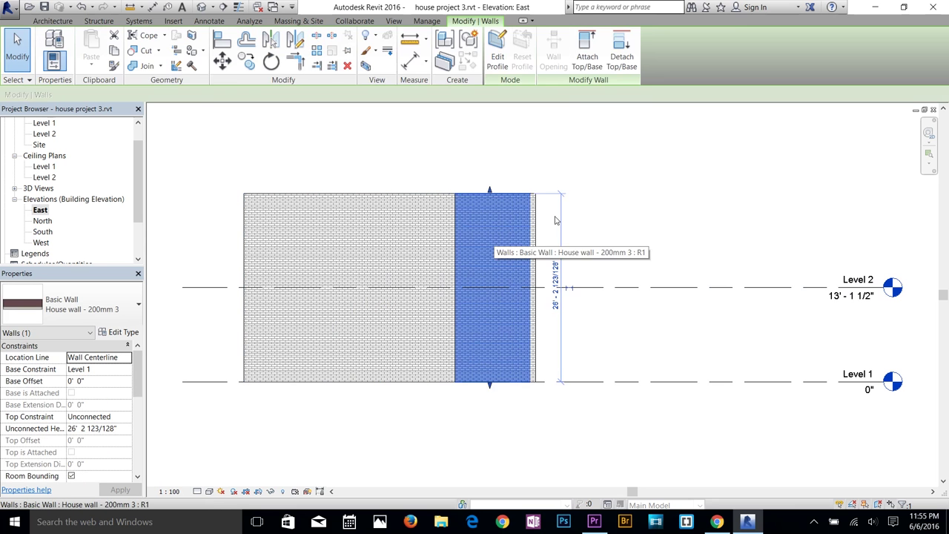
key("Escape")
left_click_drag(635, 170, 244, 297)
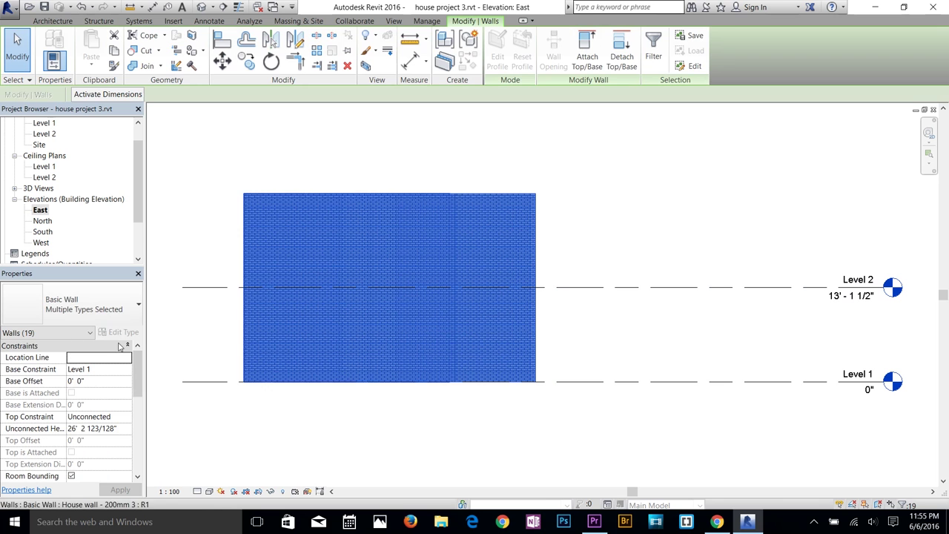
Step: Set the walls' Top Constraint to 'Up to level: Level 2' and apply
left_click(86, 370)
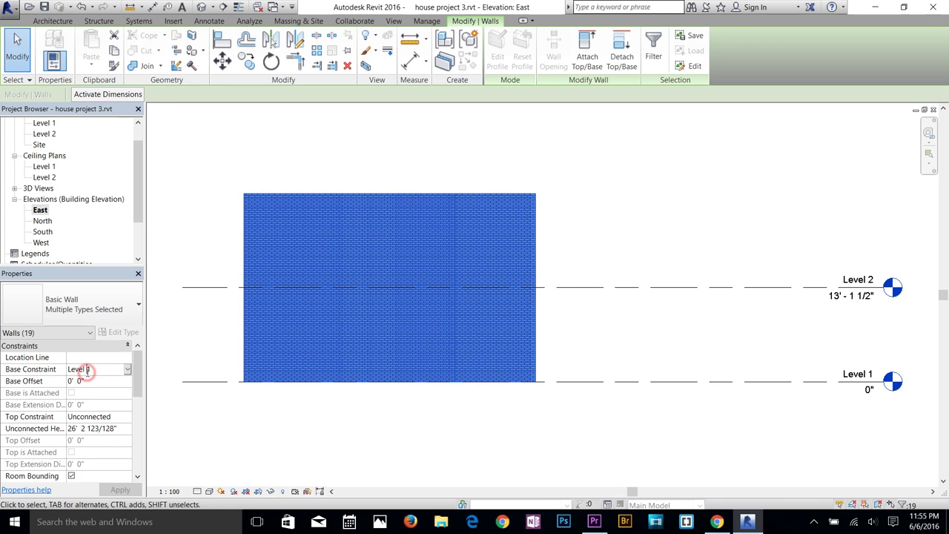
left_click(83, 419)
left_click(127, 416)
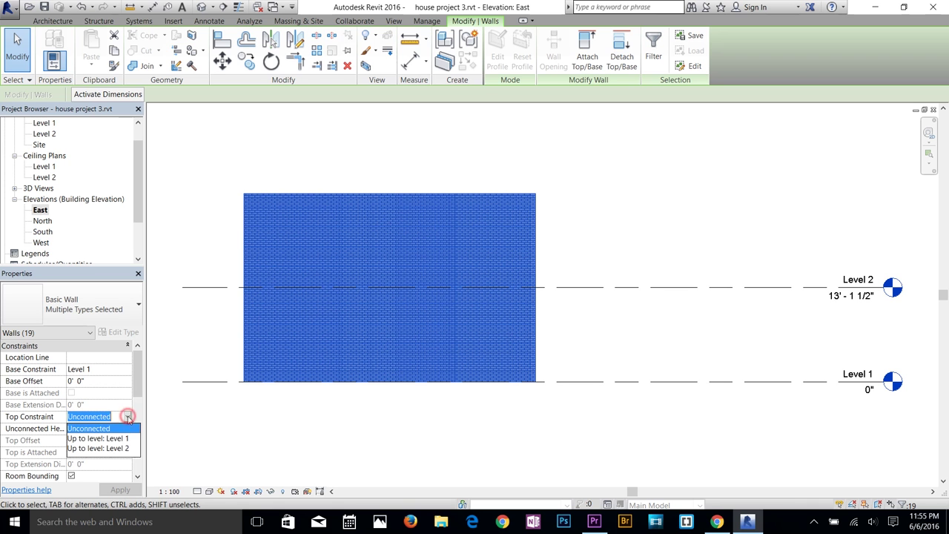
left_click(116, 450)
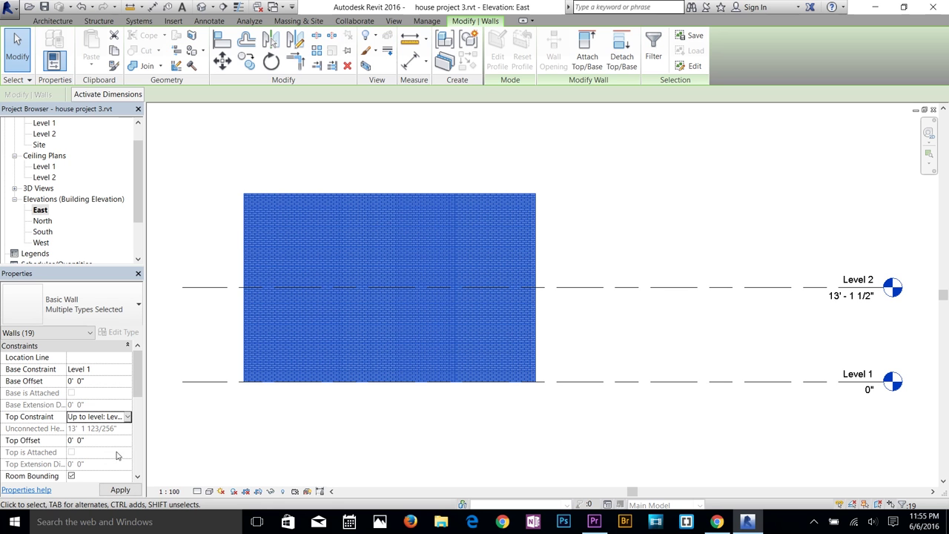
left_click(119, 491)
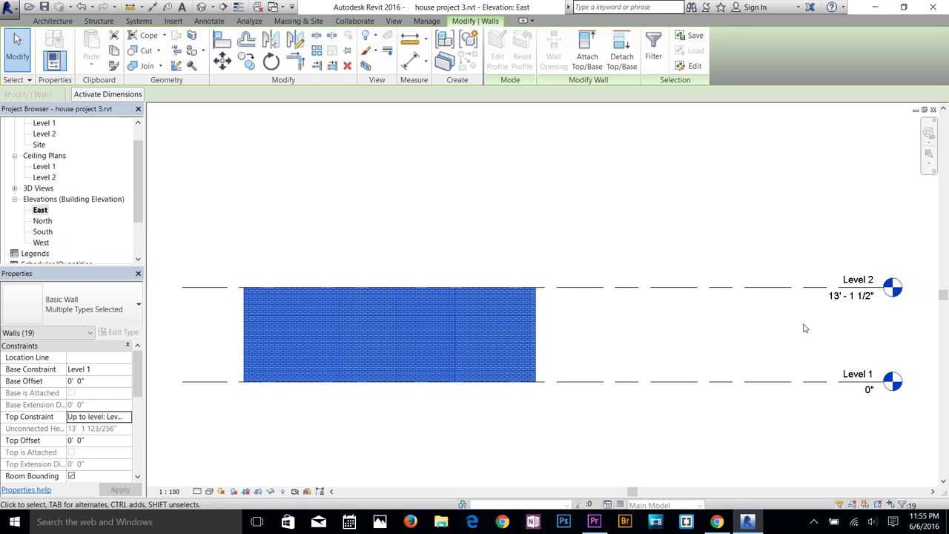
left_click(488, 472)
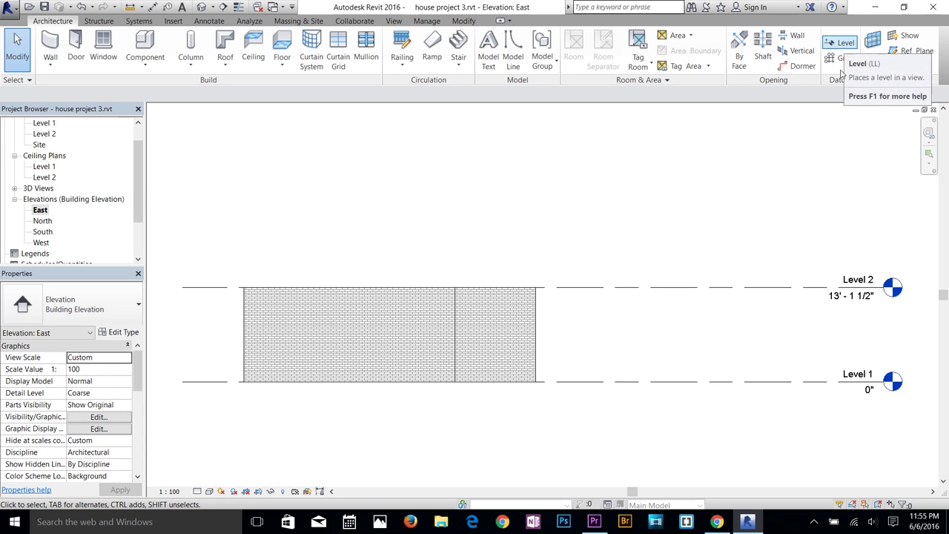
Step: Draw Level 3 at 11' - 4 1/2", Level 4 at -1' - 11" and Level 5 at -6' - 0"
left_click(844, 43)
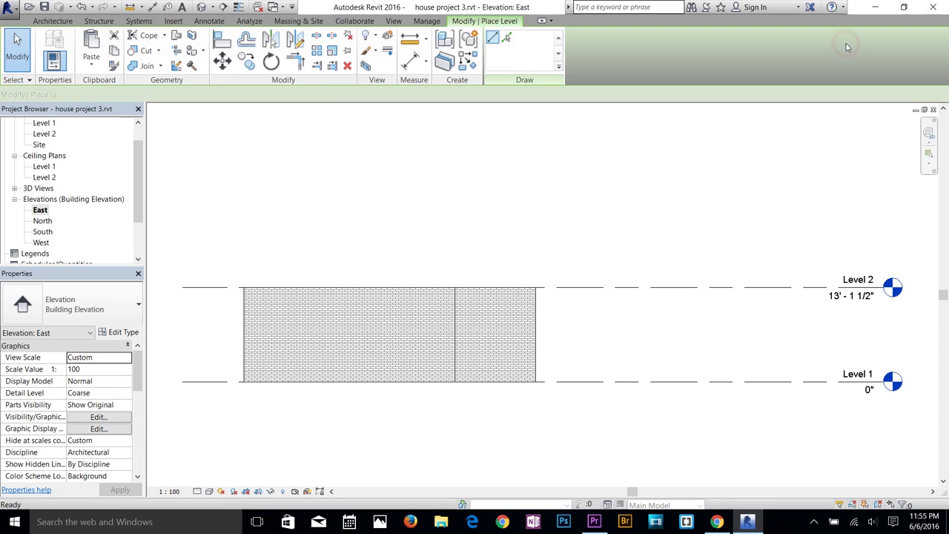
left_click(183, 299)
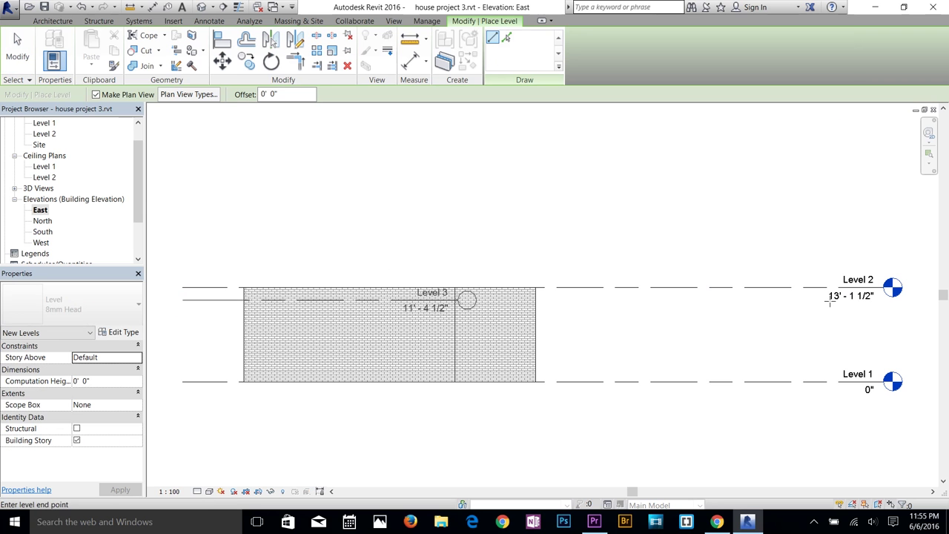
left_click(921, 301)
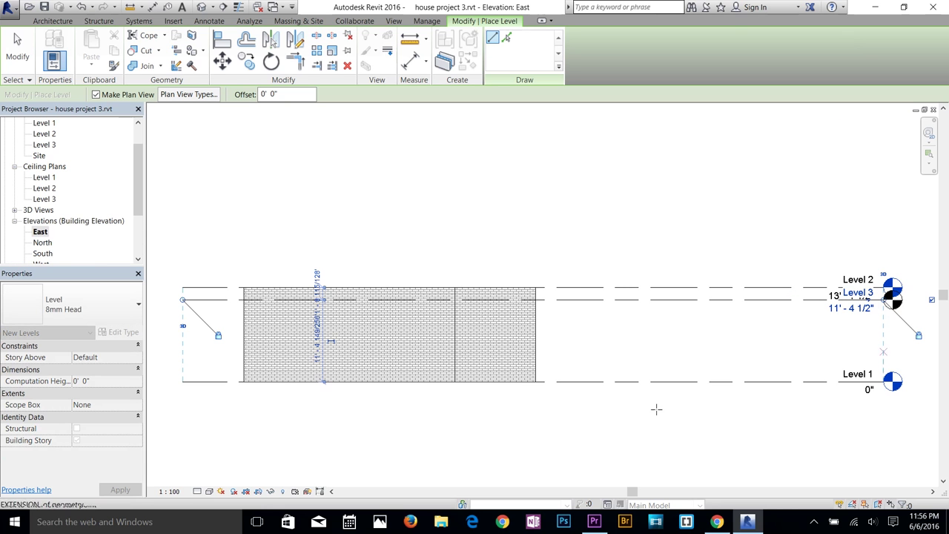
left_click(182, 393)
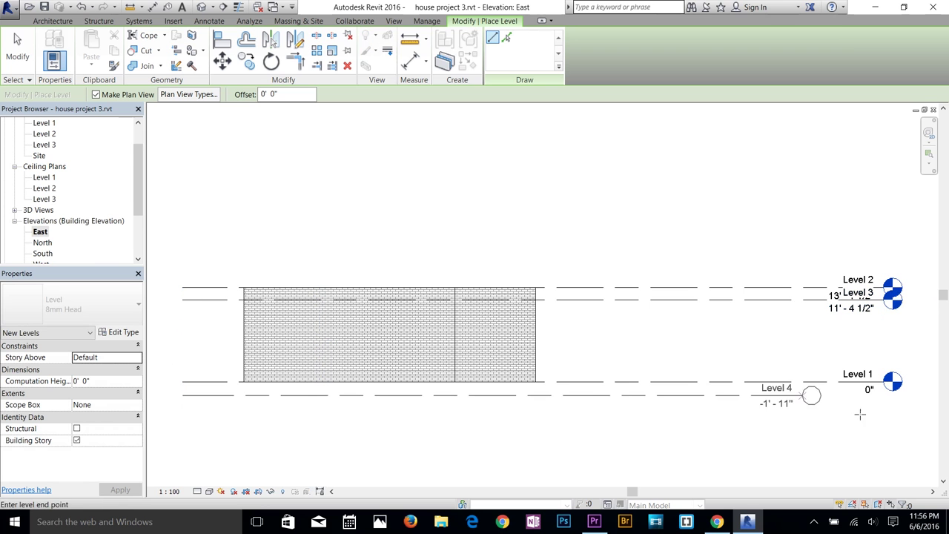
left_click(887, 395)
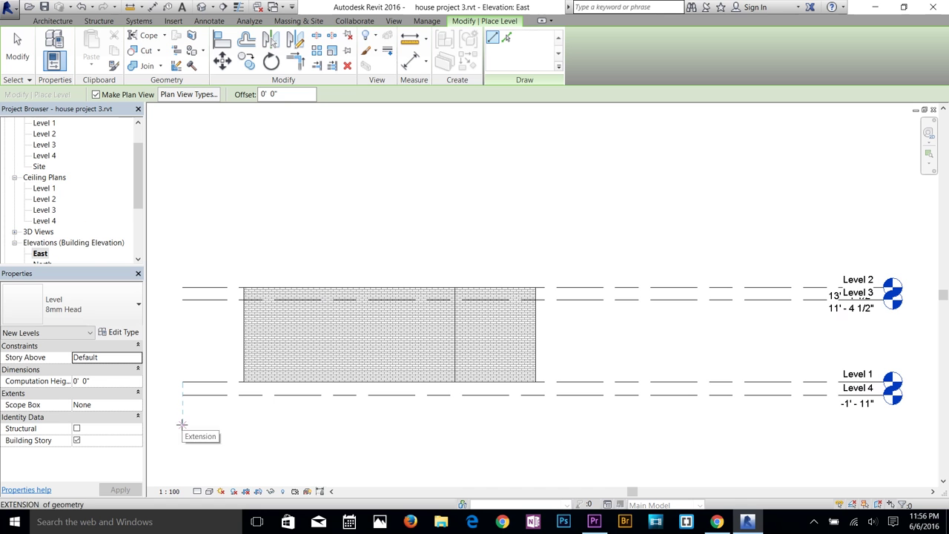
left_click(183, 424)
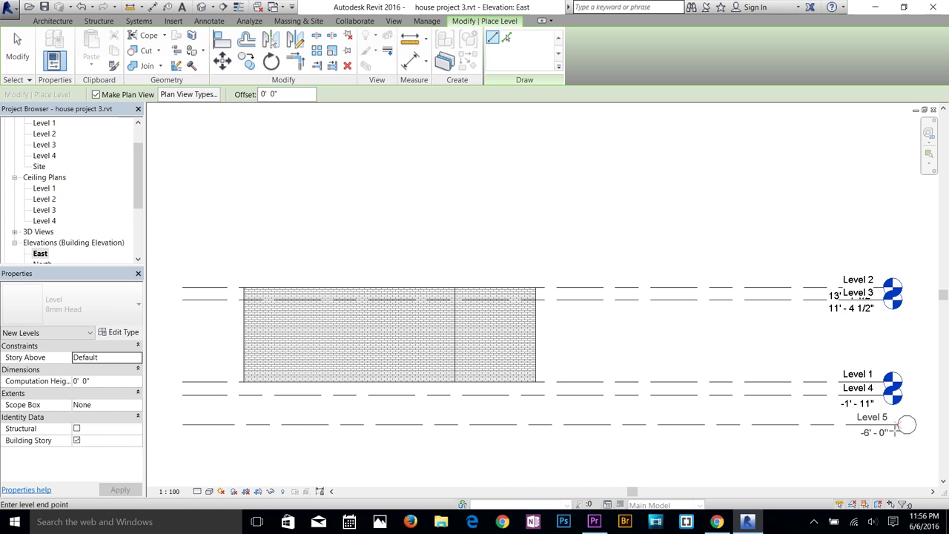
left_click(896, 426)
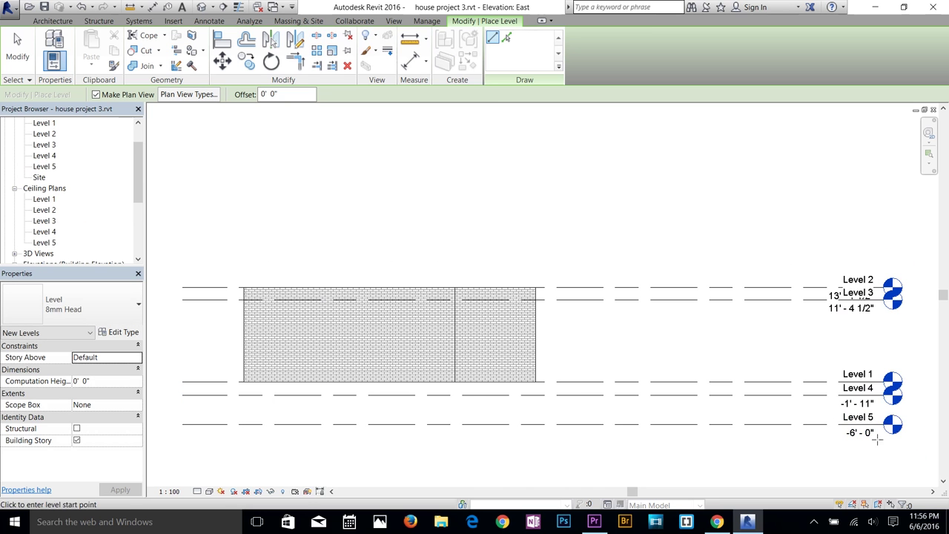
scroll(852, 430, "up", 5)
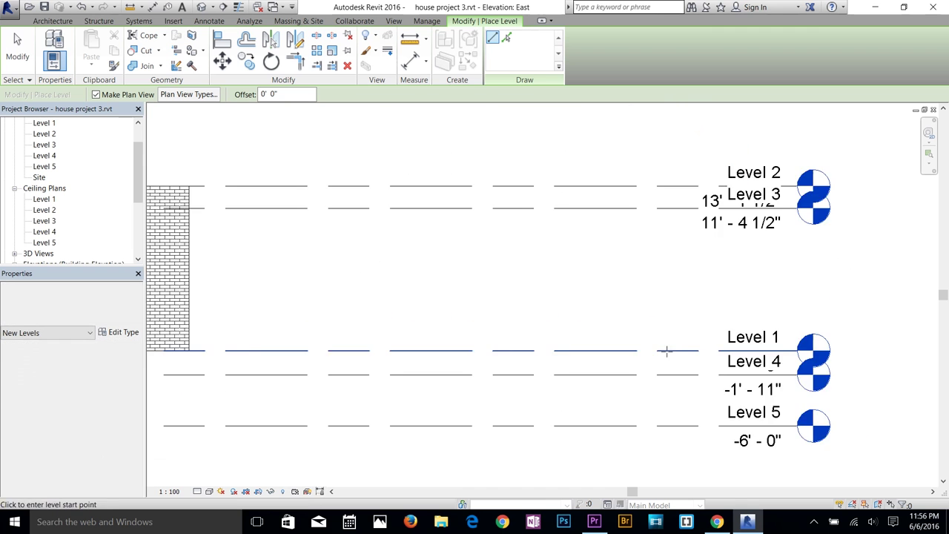
scroll(792, 352, "up", 3)
scroll(286, 322, "down", 4)
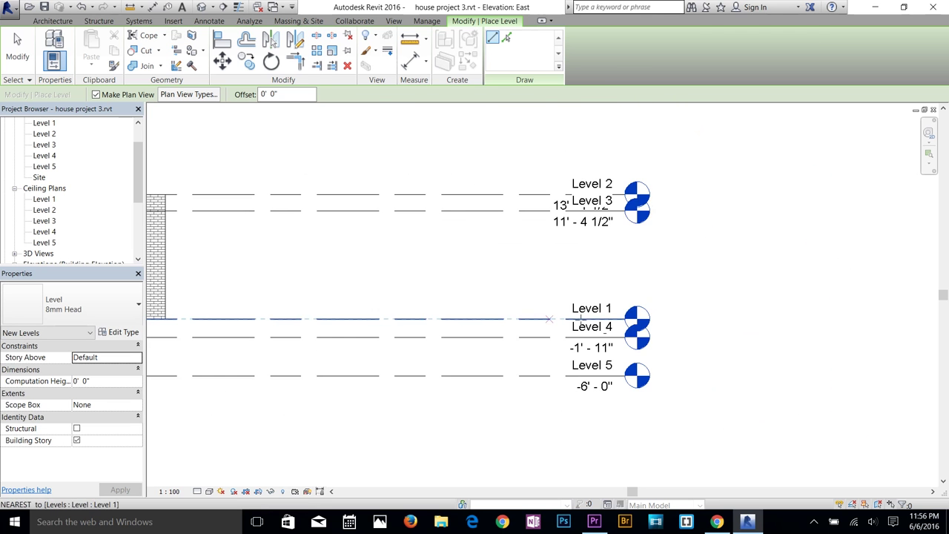
scroll(579, 319, "up", 1)
key("Escape")
key("Escape")
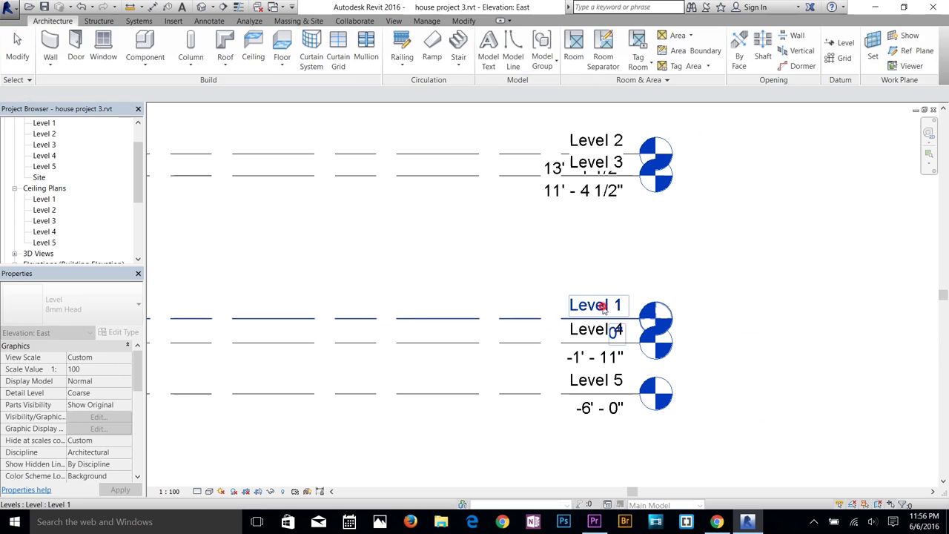
Step: Rename Level 1 to Floor 1, renaming its matching views too
left_click(603, 307)
left_click(605, 307)
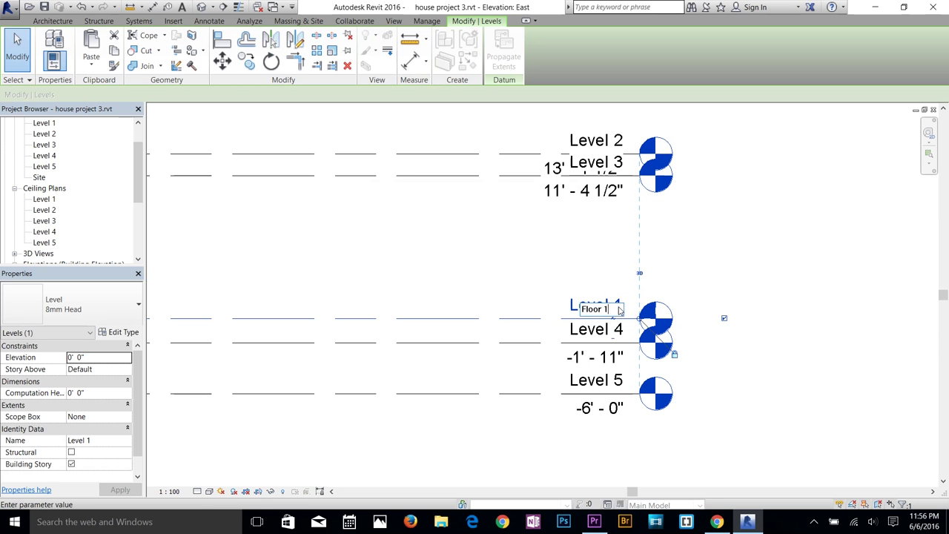
key("Return")
left_click(503, 269)
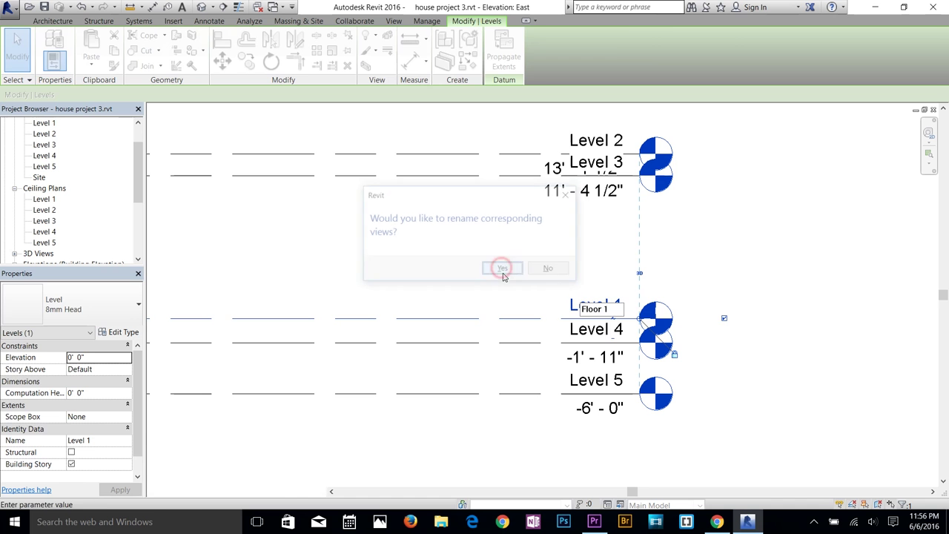
key("Escape")
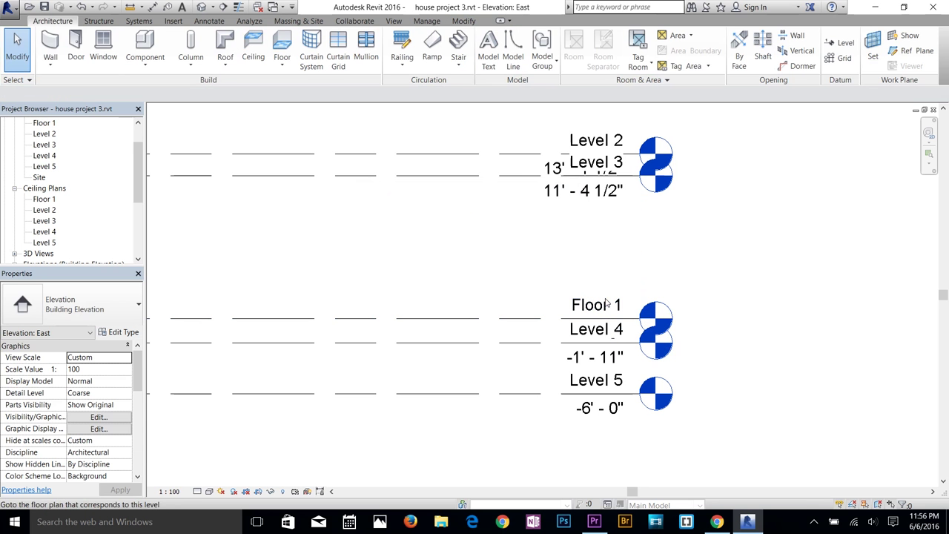
Step: Add an elbow to the Floor 1 level head and lift its label clear of Level 4
left_click(637, 324)
scroll(640, 321, "up", 6)
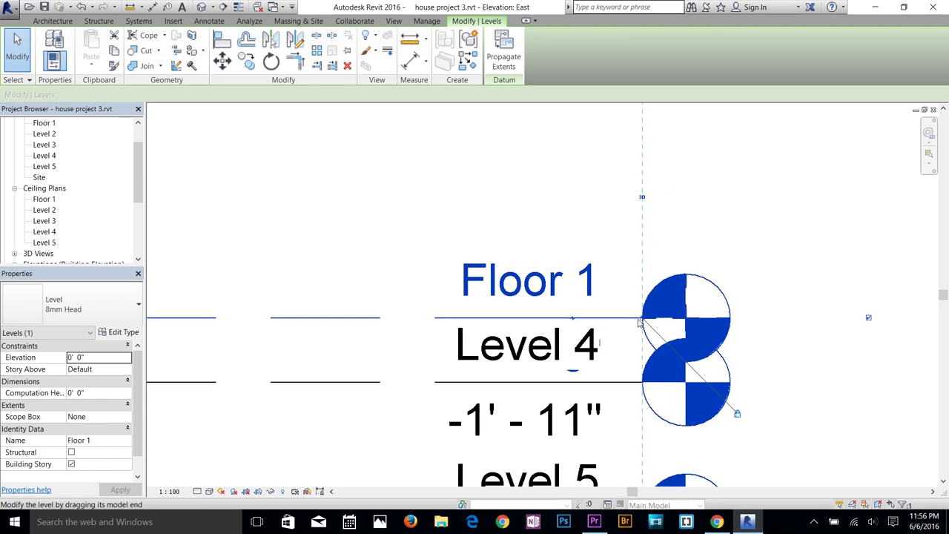
left_click(523, 320)
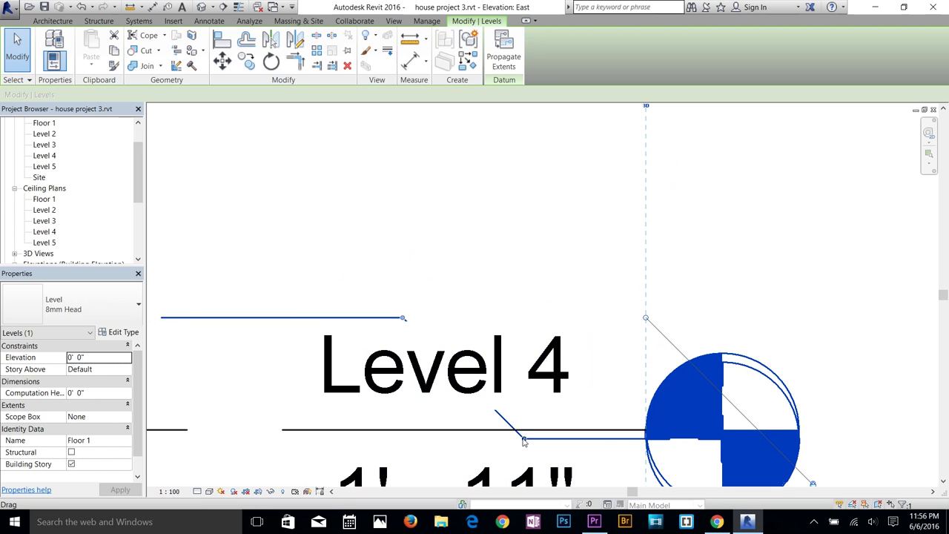
left_click_drag(523, 438, 549, 178)
scroll(575, 278, "down", 4)
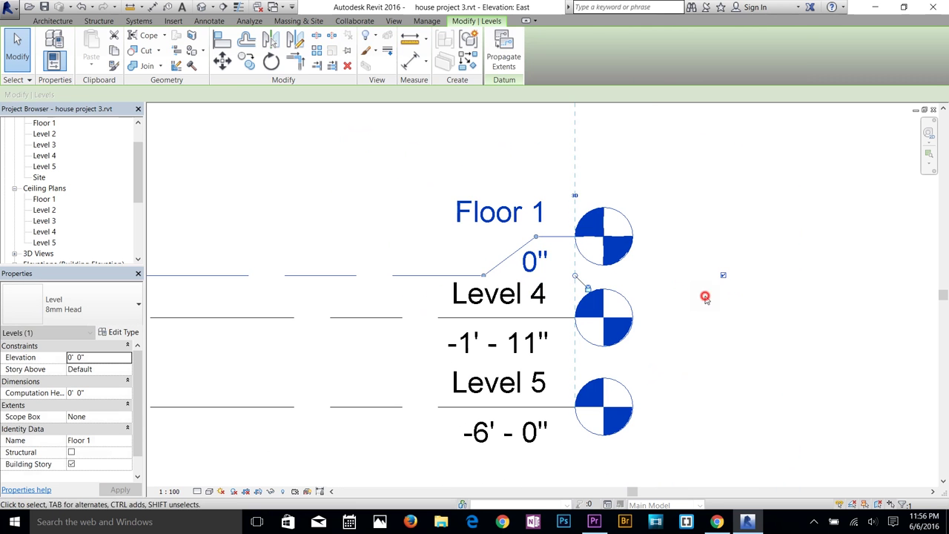
left_click(705, 296)
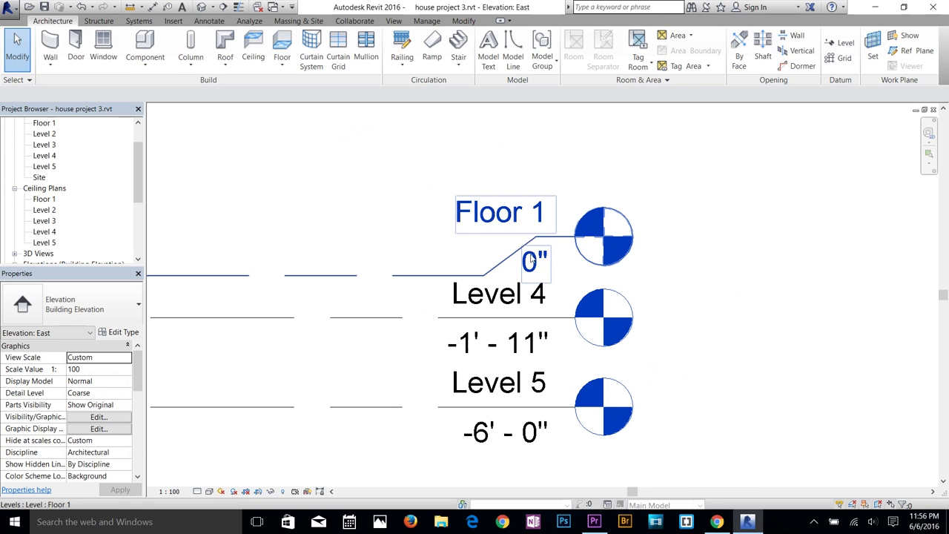
Step: Rename Level 4 to 'top foundation' along with its plan views
left_click(486, 300)
left_click(499, 302)
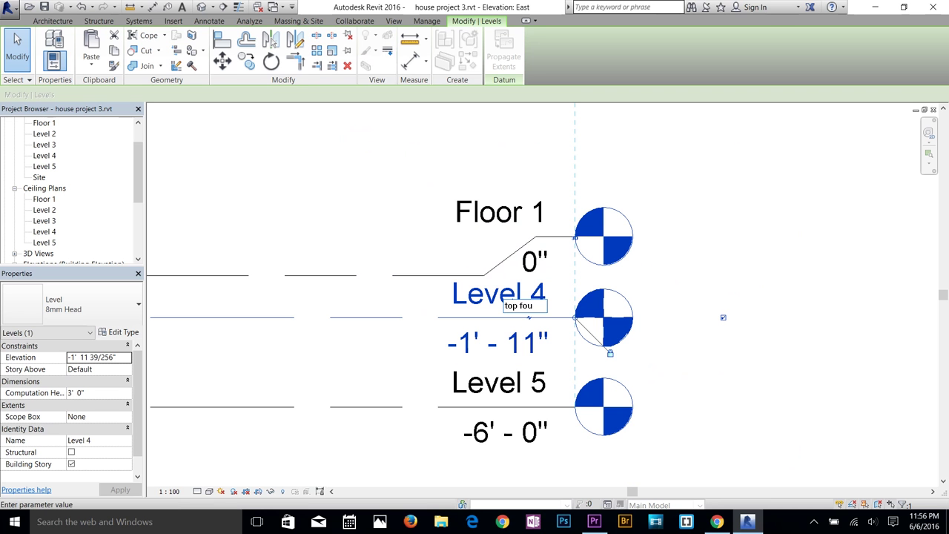
key("Return")
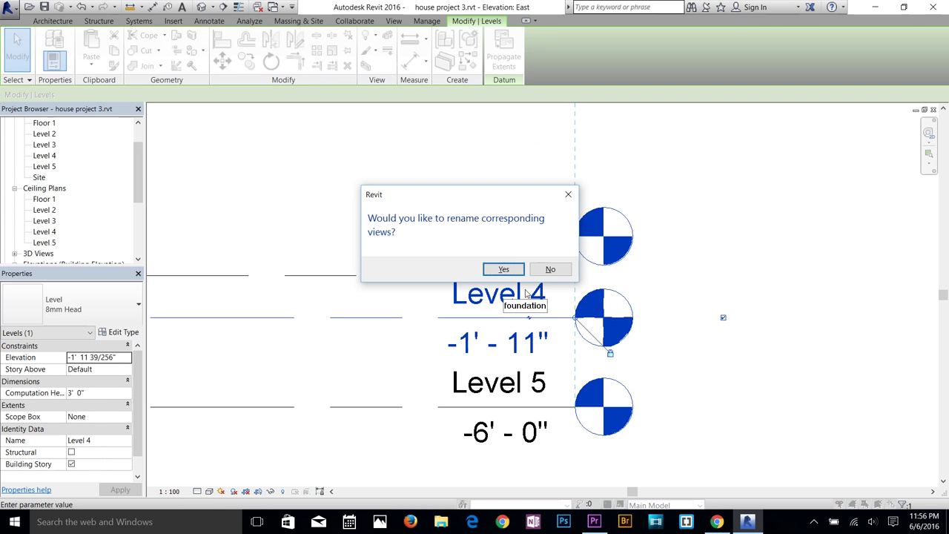
left_click(505, 269)
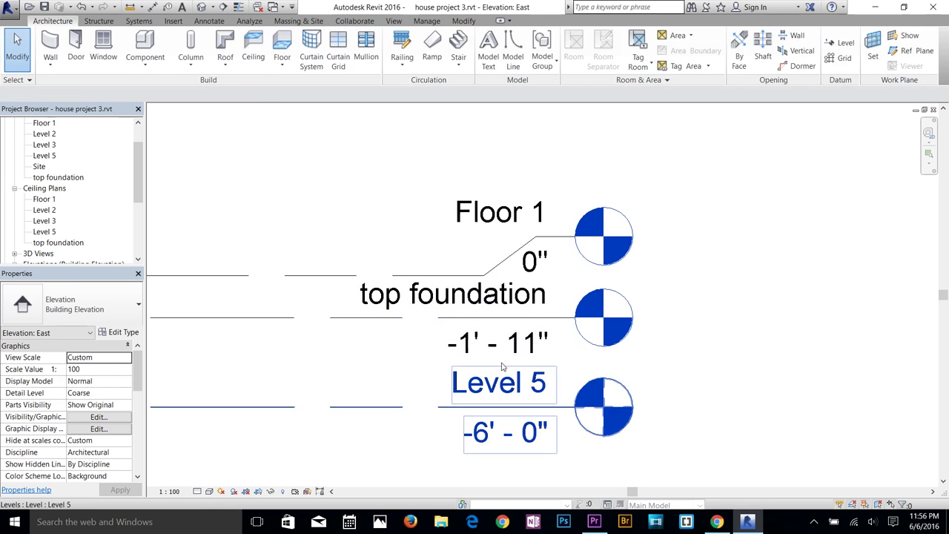
left_click(517, 354)
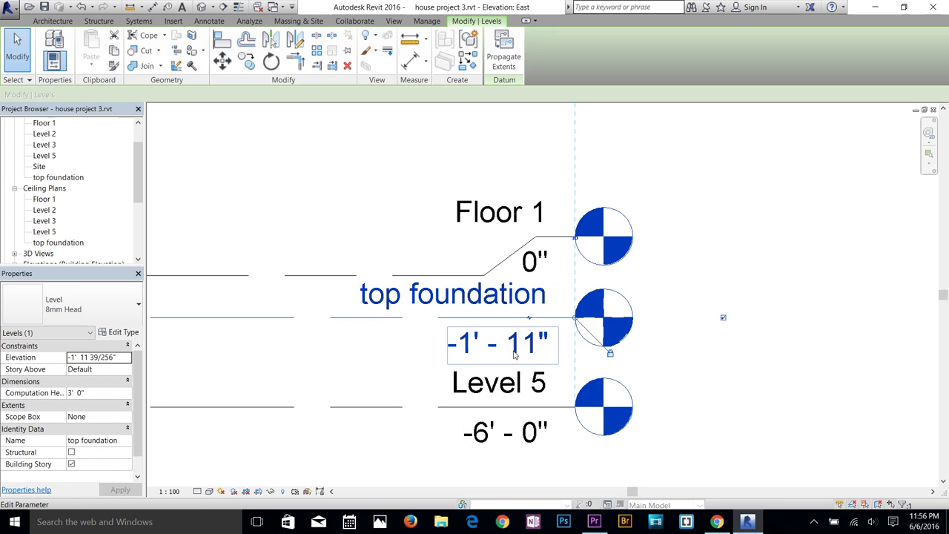
Step: Set the top foundation level's elevation to -0' 9"
left_click(470, 344)
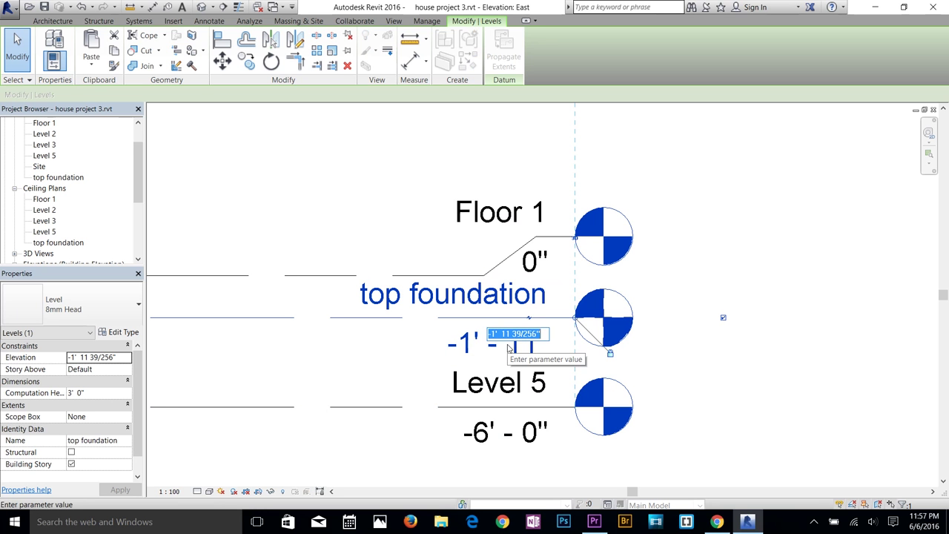
key("BackSpace")
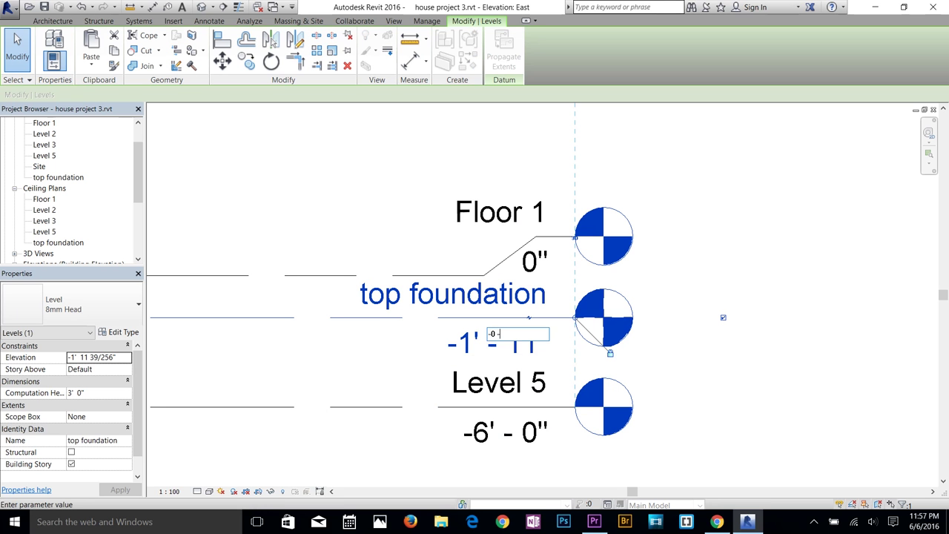
type("-0 9")
key("Return")
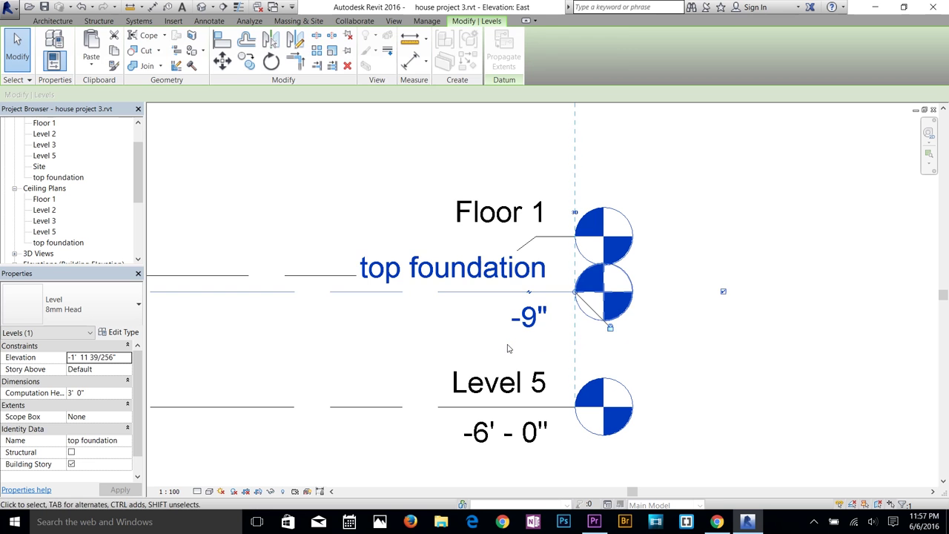
left_click(509, 345)
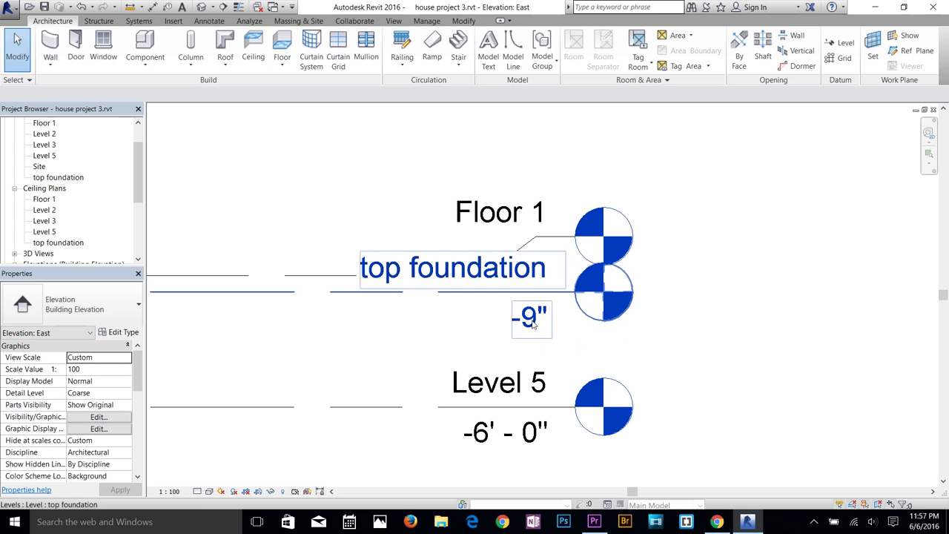
Step: Rename Level 5 to 'bottom foun' and rename its matching views too
left_click(498, 393)
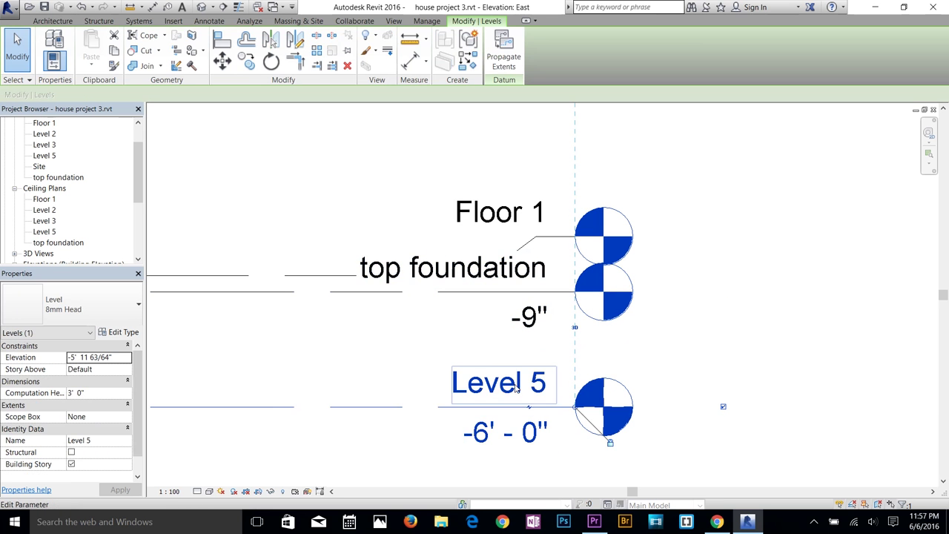
left_click(514, 386)
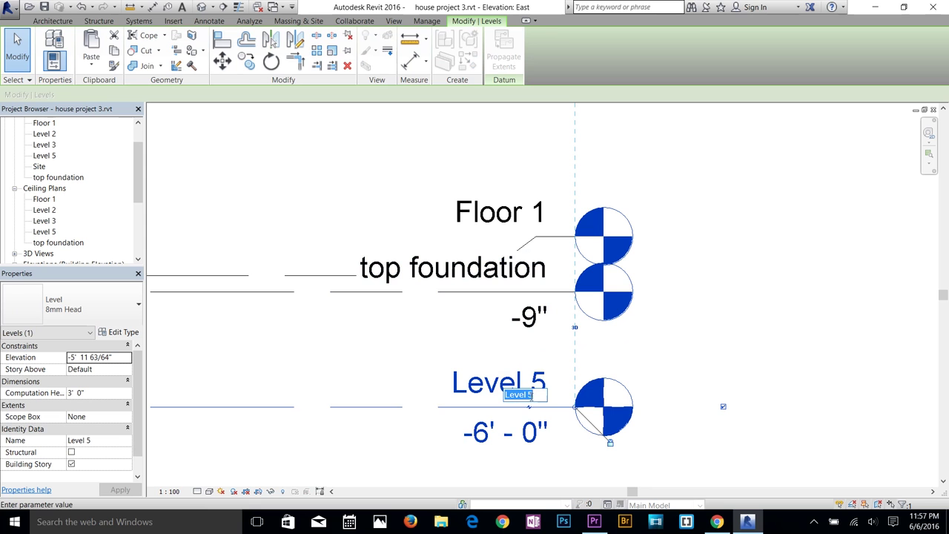
type("bot")
type("tom foun")
key("Return")
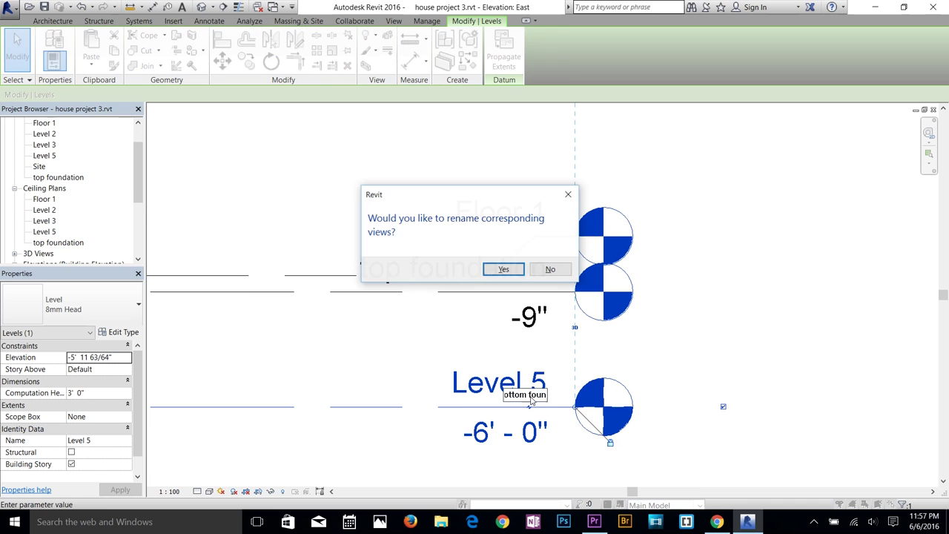
left_click(503, 269)
left_click(766, 397)
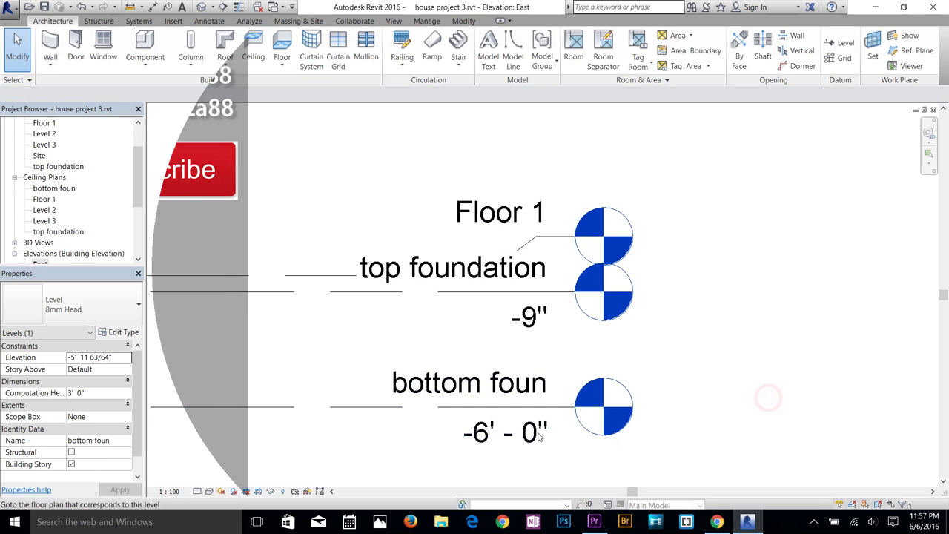
Step: Set the bottom foun level's elevation to -4' - 0"
left_click(526, 437)
left_click(501, 434)
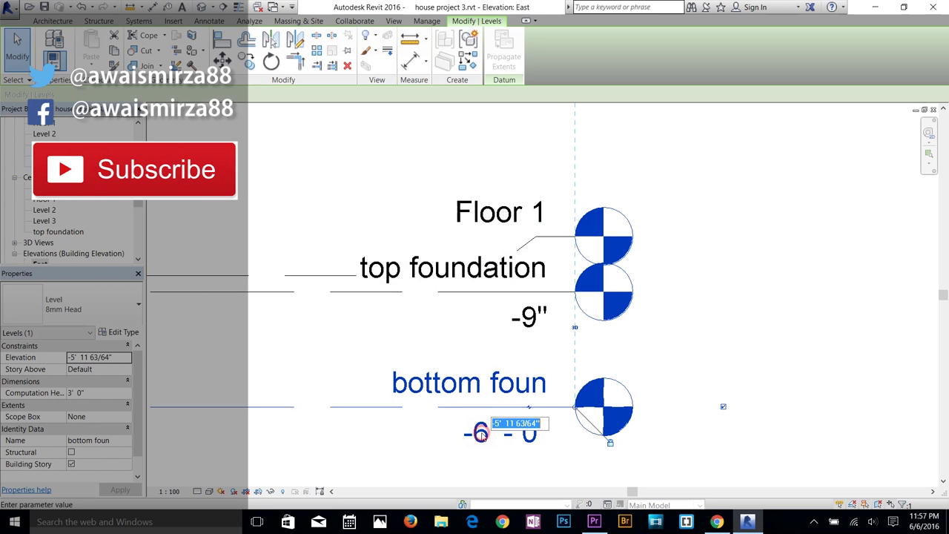
type("-")
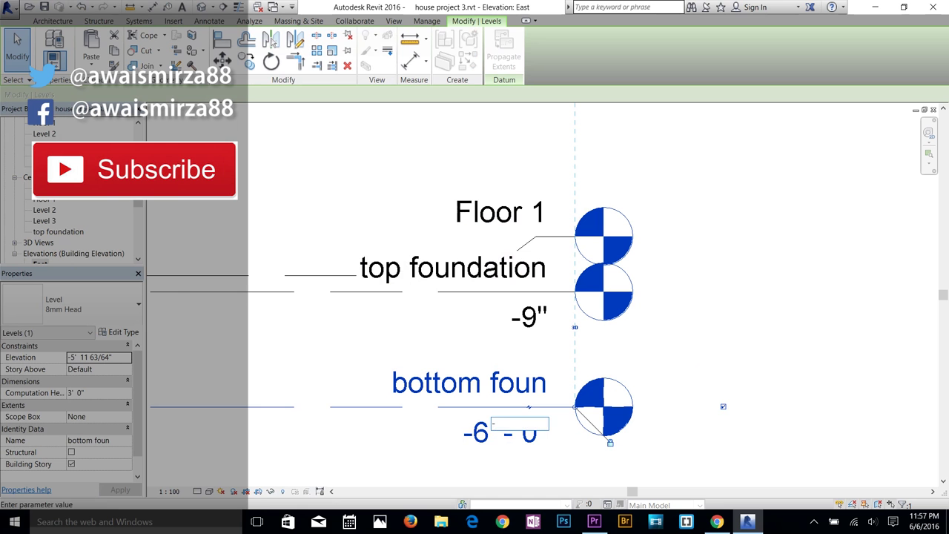
type("4")
key("Return")
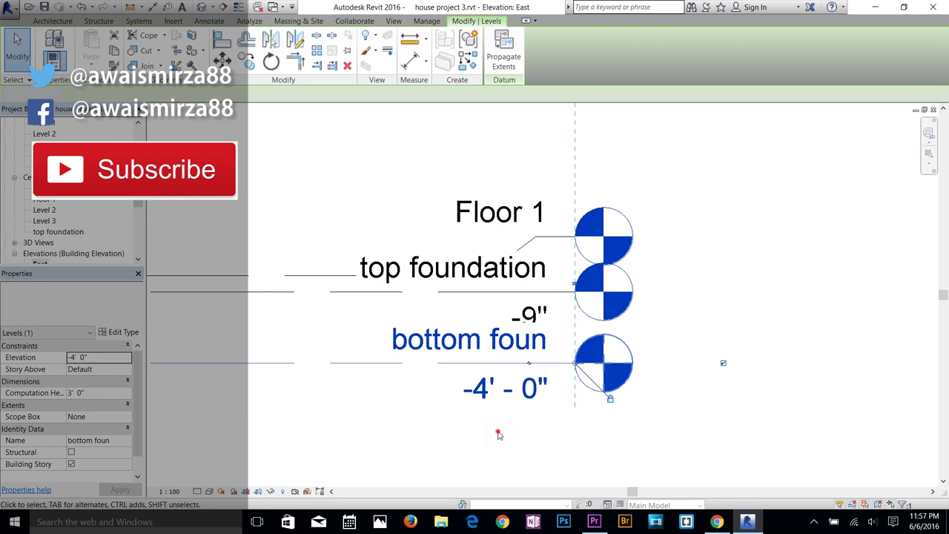
left_click(496, 430)
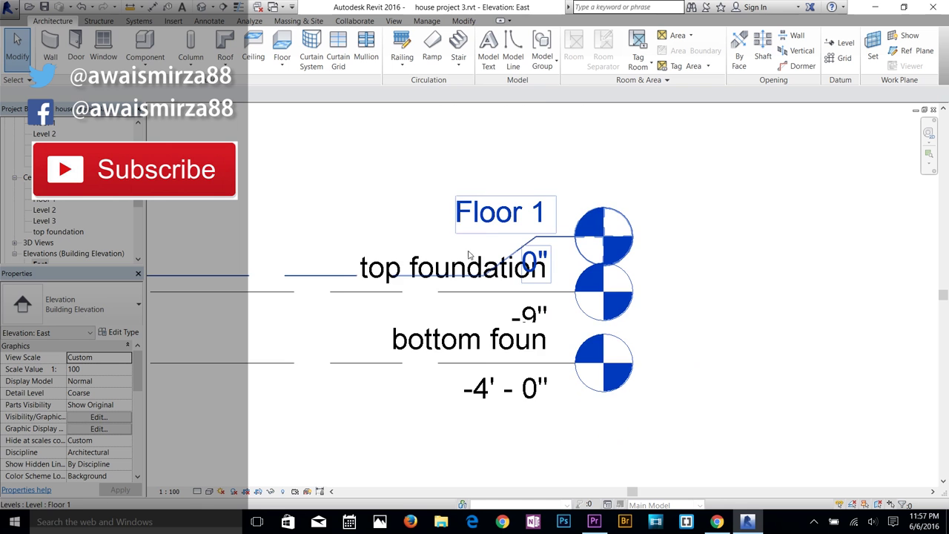
Step: Change Level 2's elevation to 10' - 0"
scroll(490, 238, "down", 2)
scroll(438, 401, "down", 2)
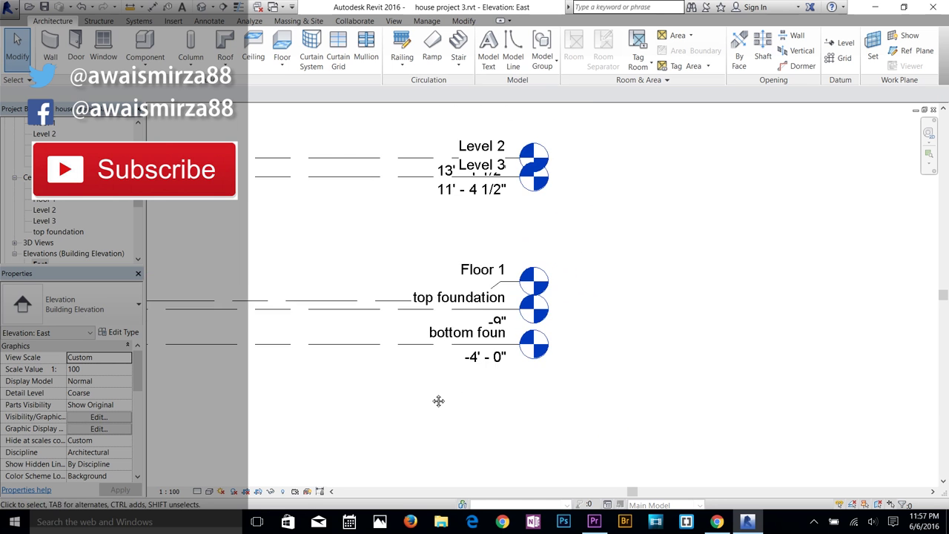
middle_click_drag(439, 400, 506, 436)
scroll(264, 316, "up", 1)
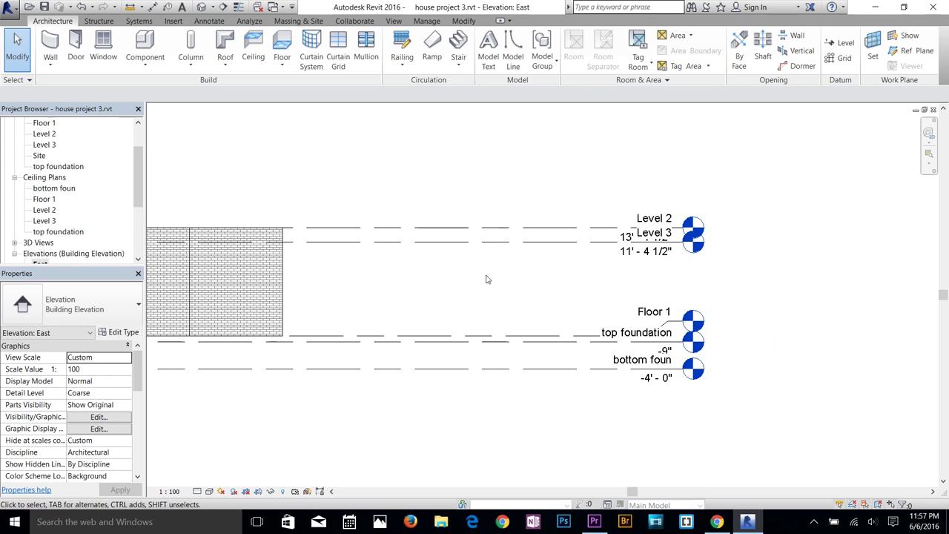
double_click(643, 237)
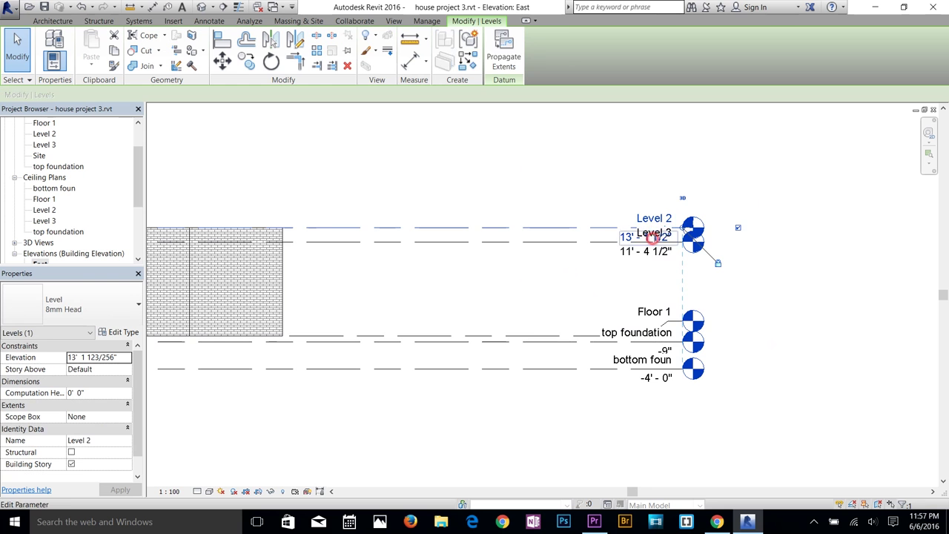
scroll(748, 218, "up", 3)
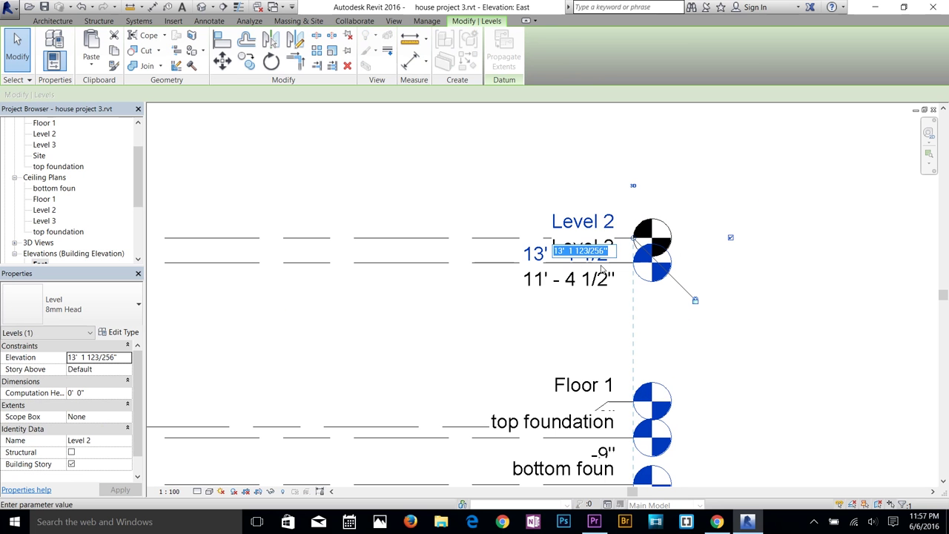
type("10")
key("Return")
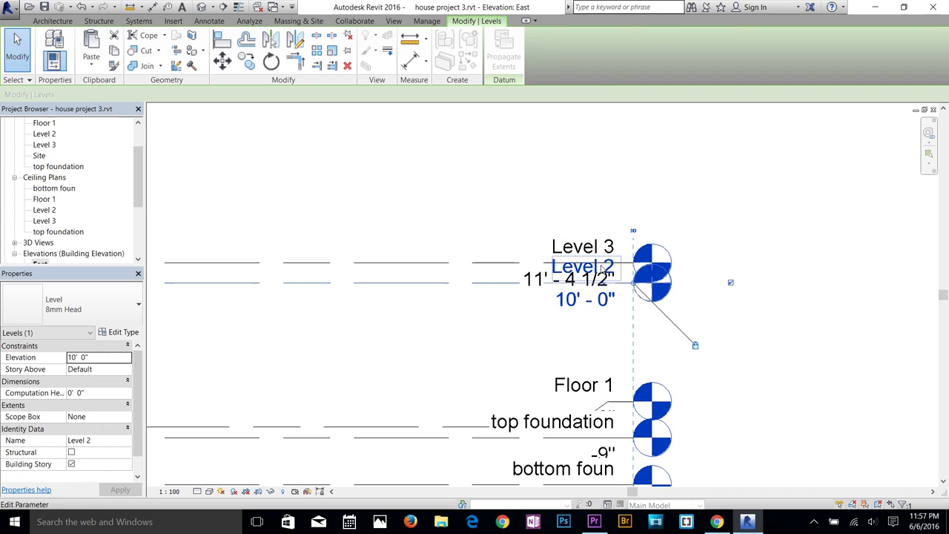
left_click(352, 332)
Step: Add an elbow to the Level 3 head so its label sits clear of Level 2
scroll(352, 332, "down", 3)
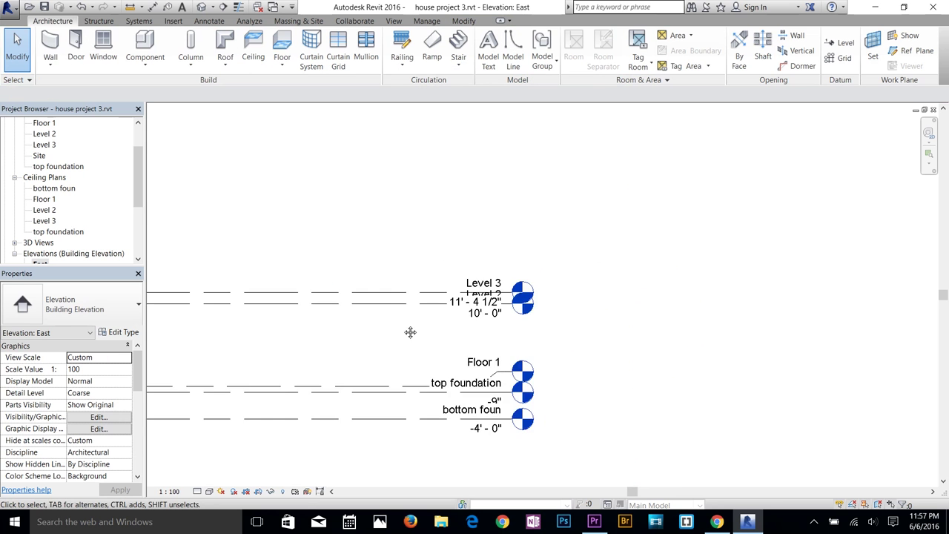
middle_click_drag(897, 273, 511, 291)
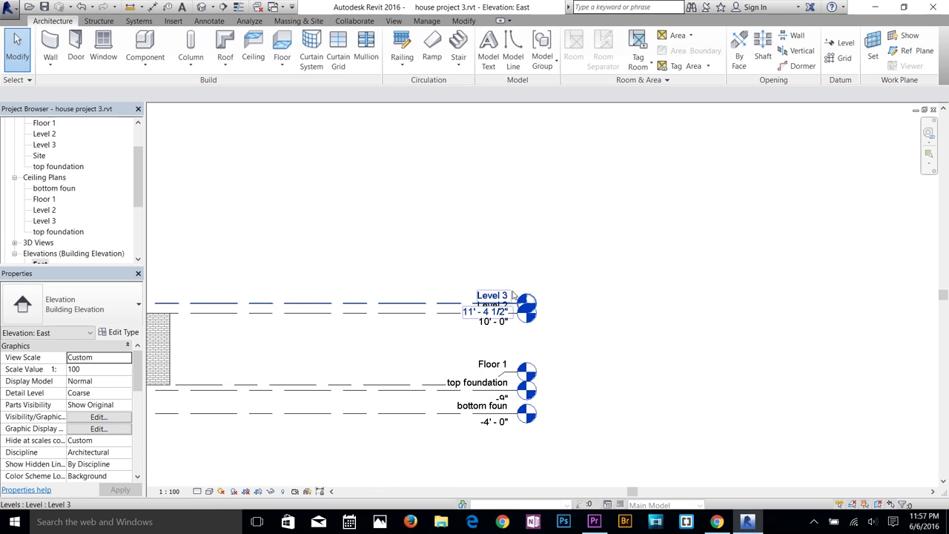
scroll(511, 290, "up", 2)
left_click(486, 308)
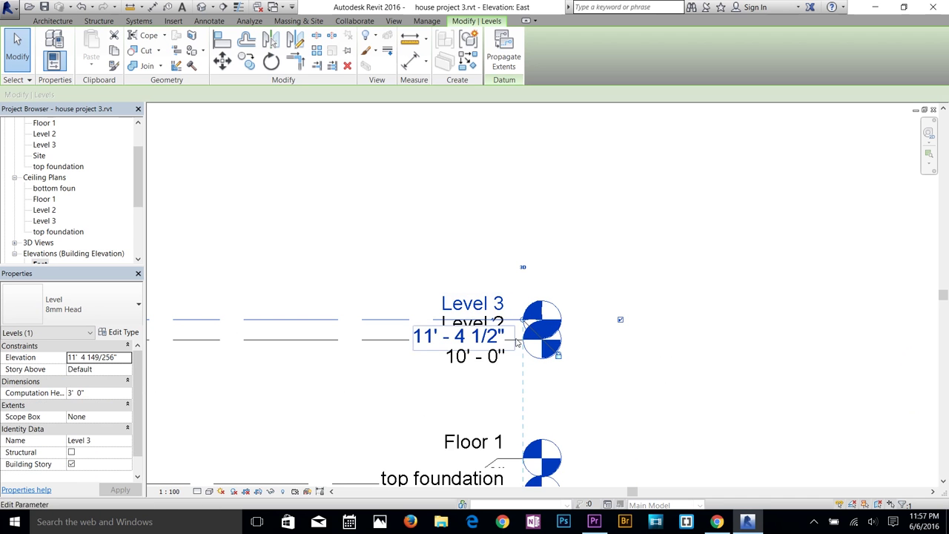
scroll(508, 332, "up", 5)
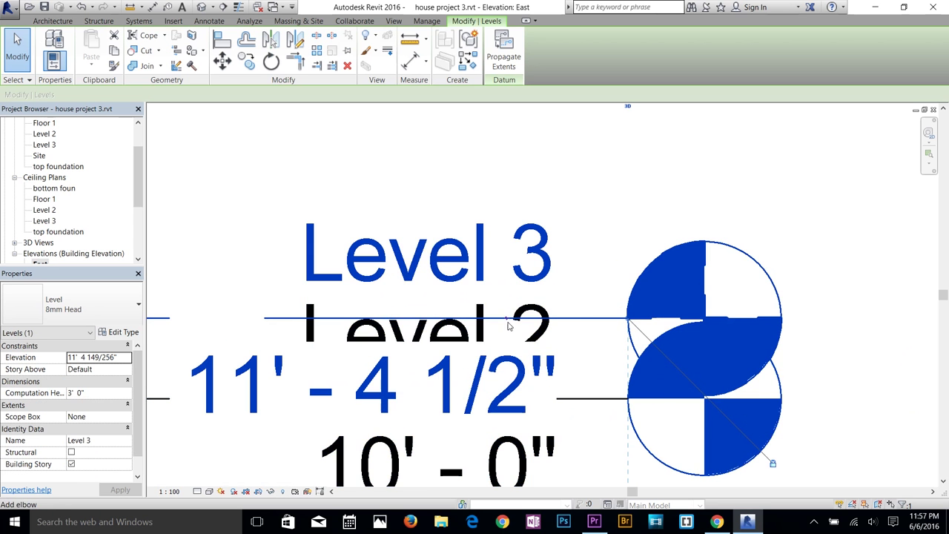
left_click_drag(507, 319, 516, 210)
scroll(734, 252, "down", 5)
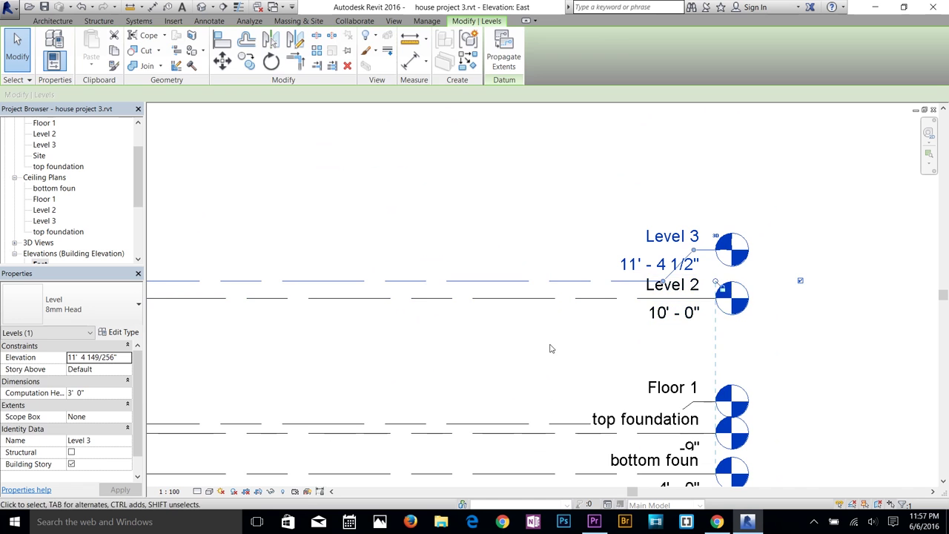
left_click(550, 348)
scroll(502, 343, "down", 2)
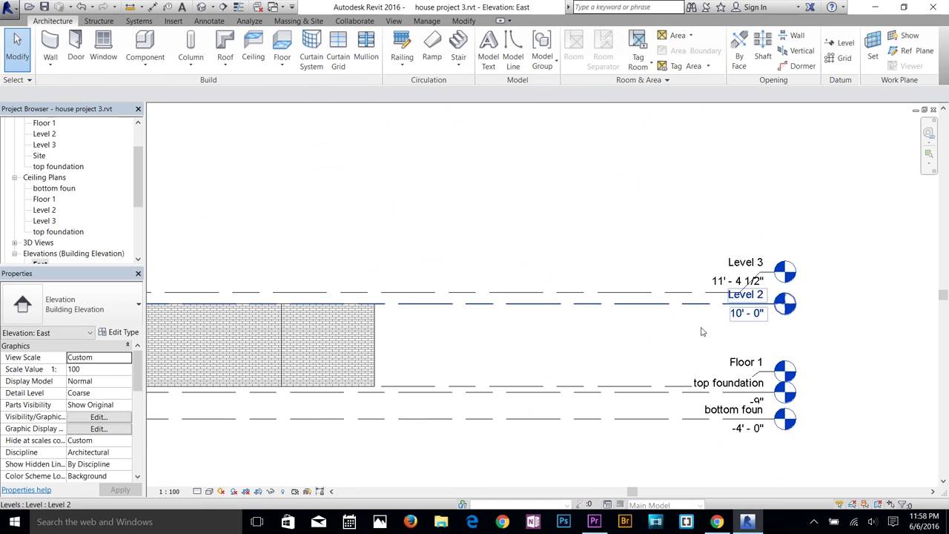
middle_click_drag(702, 332, 595, 341)
Step: Rename Level 2 to 'floor slab', renaming its views as well
double_click(640, 305)
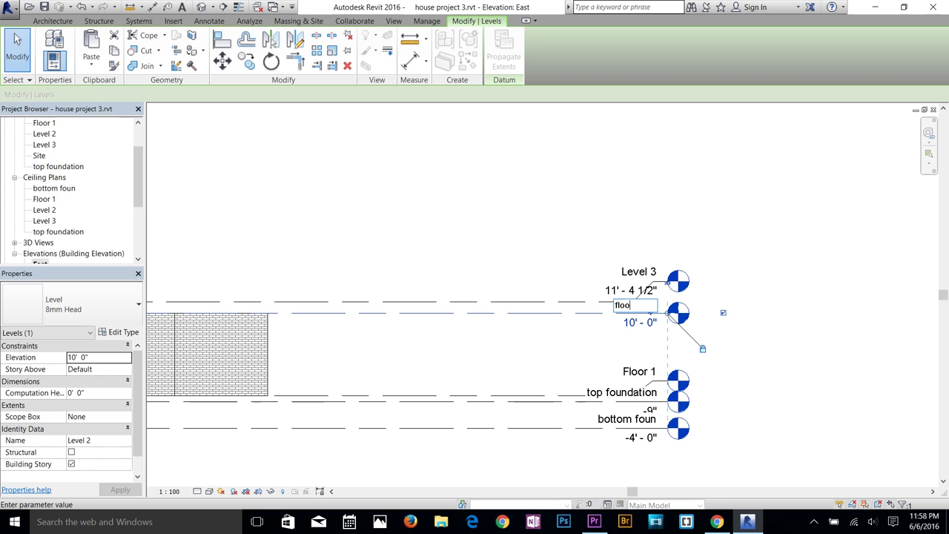
key("Return")
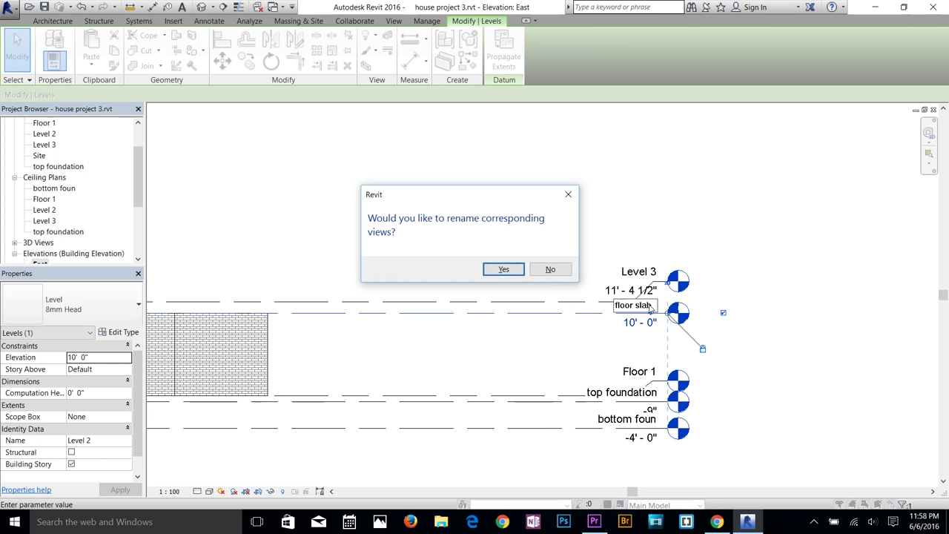
left_click(515, 271)
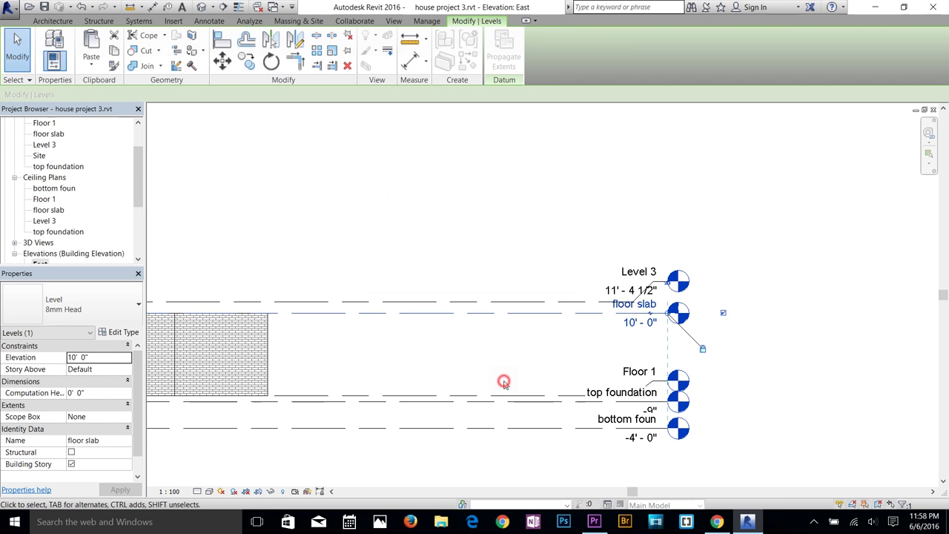
left_click(503, 382)
Step: Rename Level 3 to 'roof' along with its corresponding views
left_click(646, 273)
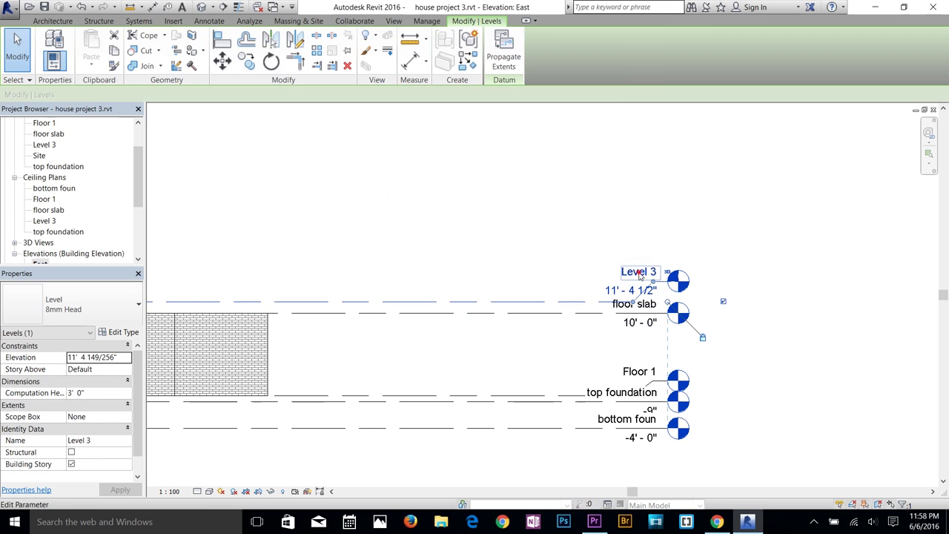
left_click(647, 273)
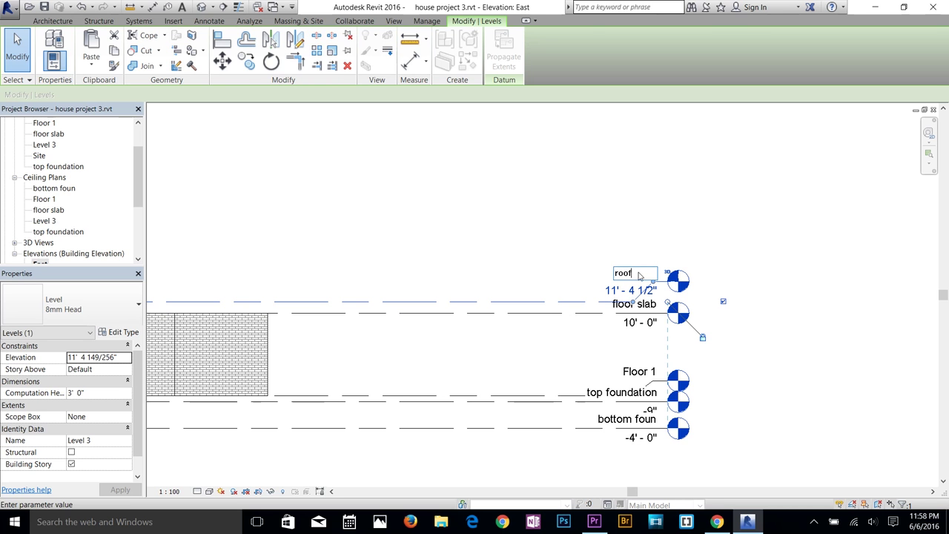
key("Return")
left_click(503, 269)
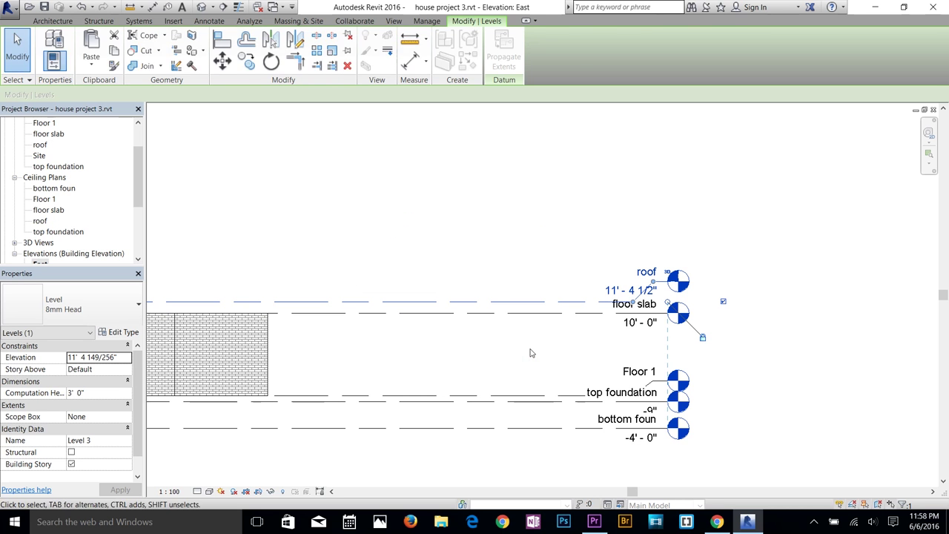
left_click(532, 351)
Step: Change the floor slab level's name to 'roof slab', updating its views
double_click(636, 307)
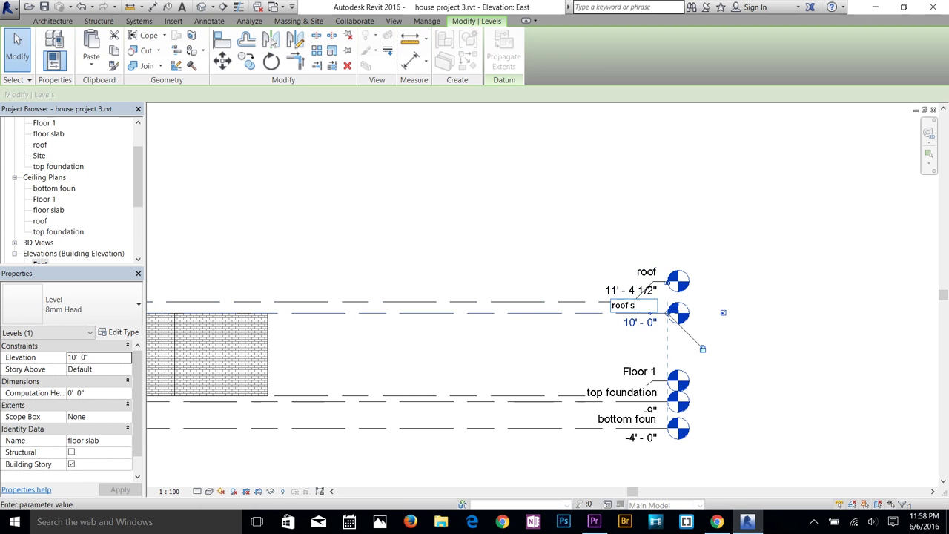
type("roof slab")
key("Return")
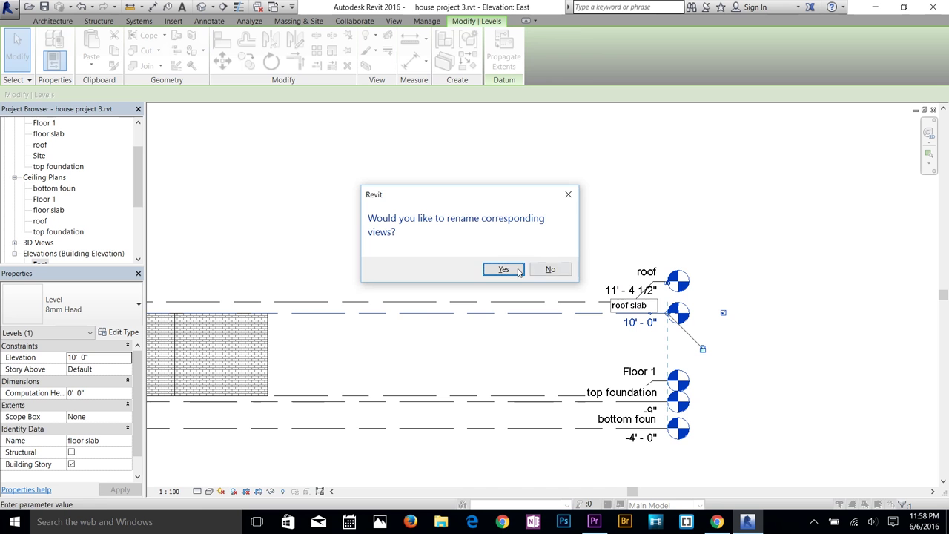
left_click(503, 269)
left_click(504, 371)
scroll(383, 339, "down", 2)
Step: Open the Floor 1 floor plan from the Project Browser
middle_click_drag(383, 339, 615, 313)
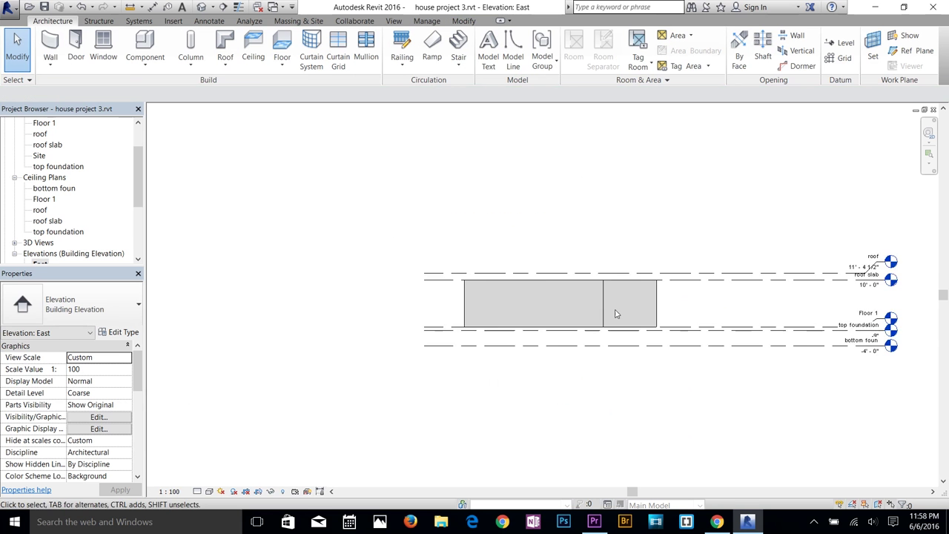
scroll(632, 310, "up", 1)
middle_click_drag(734, 308, 682, 314)
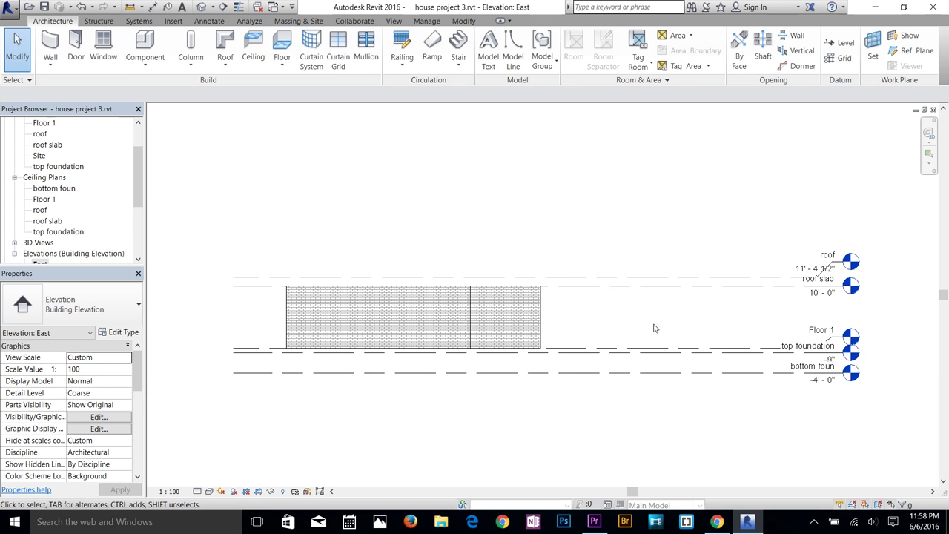
scroll(64, 157, "up", 1)
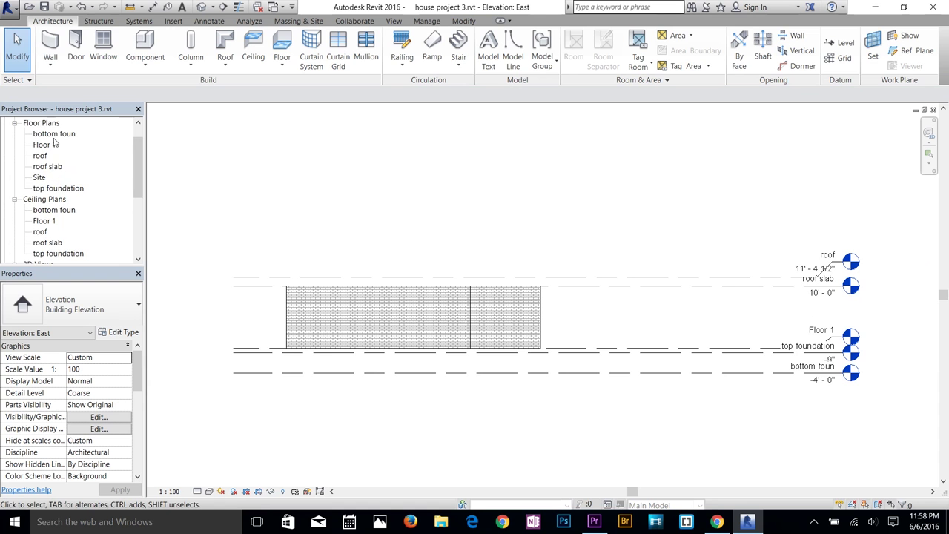
scroll(49, 160, "up", 1)
left_click(14, 144)
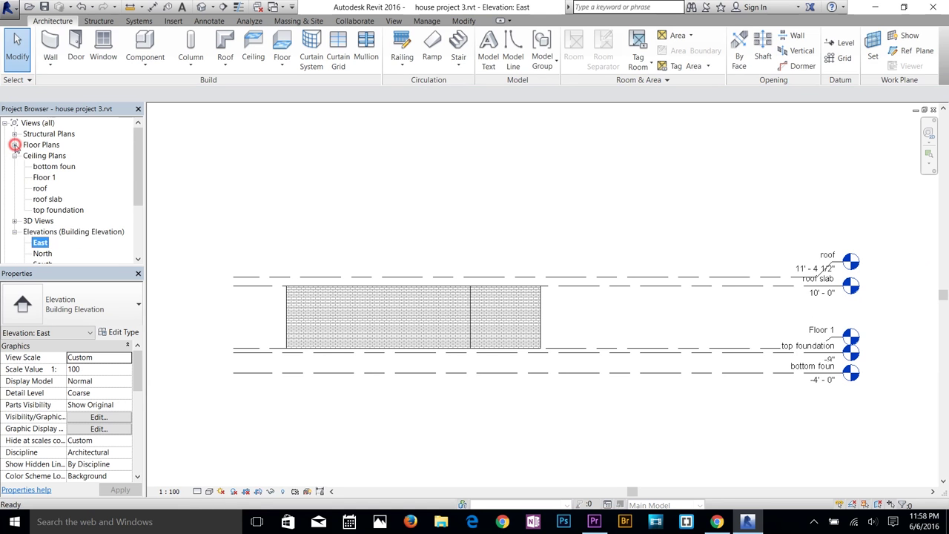
left_click(14, 145)
left_click(43, 167)
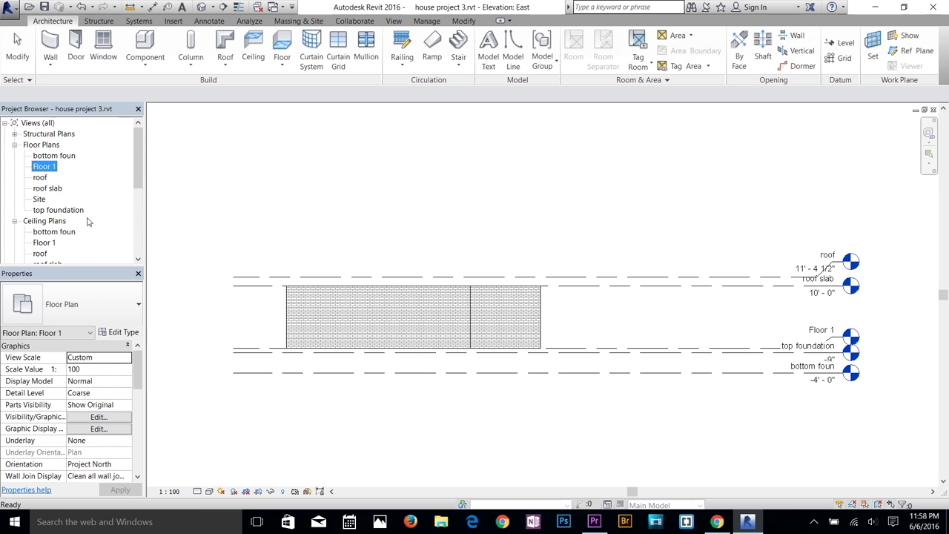
double_click(51, 170)
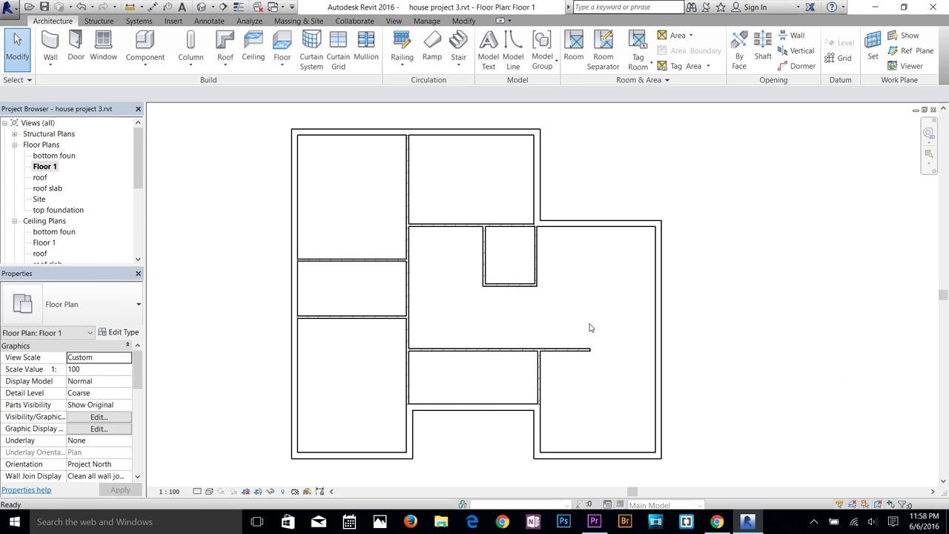
left_click(594, 317)
Step: Move the small room's bottom wall to make the room 8' deep
scroll(489, 404, "up", 2)
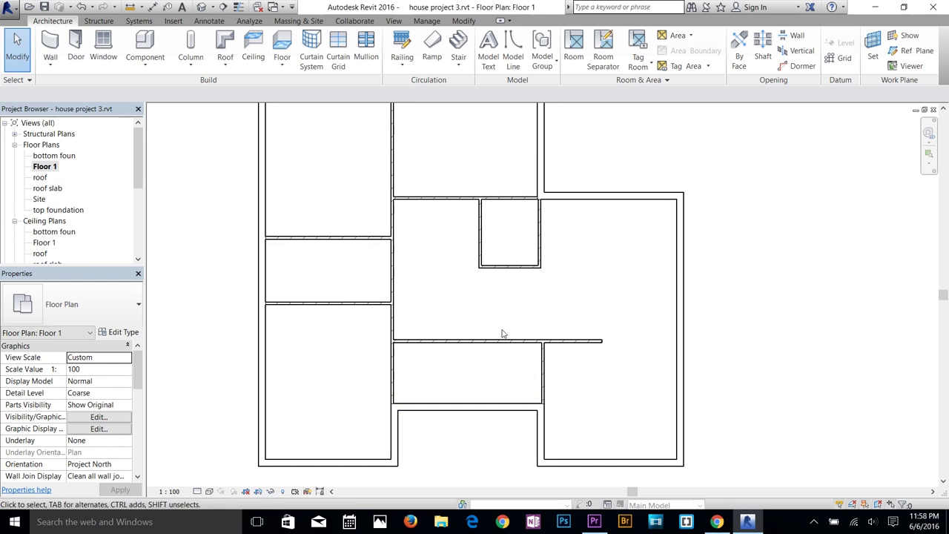
scroll(461, 363, "down", 1)
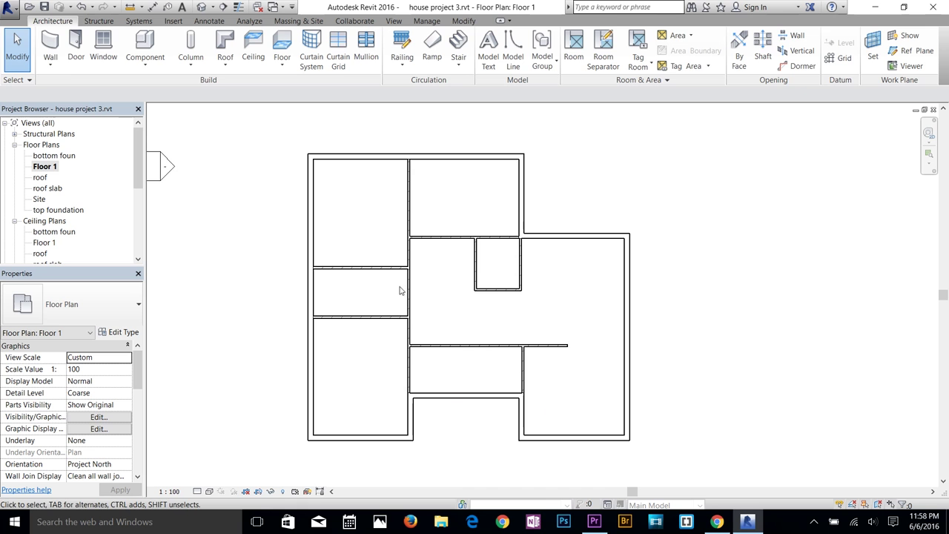
scroll(460, 238, "up", 2)
left_click(456, 239)
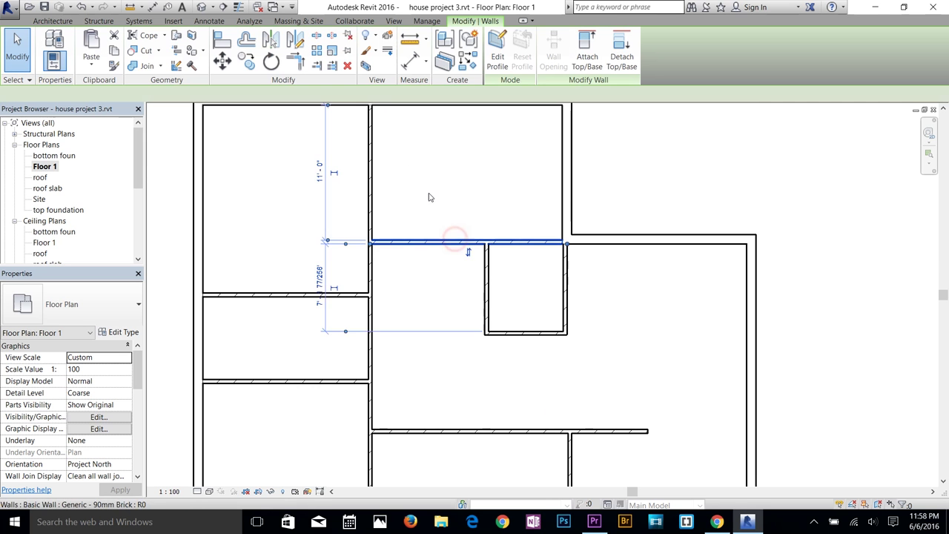
scroll(470, 239, "up", 1)
left_click(525, 350)
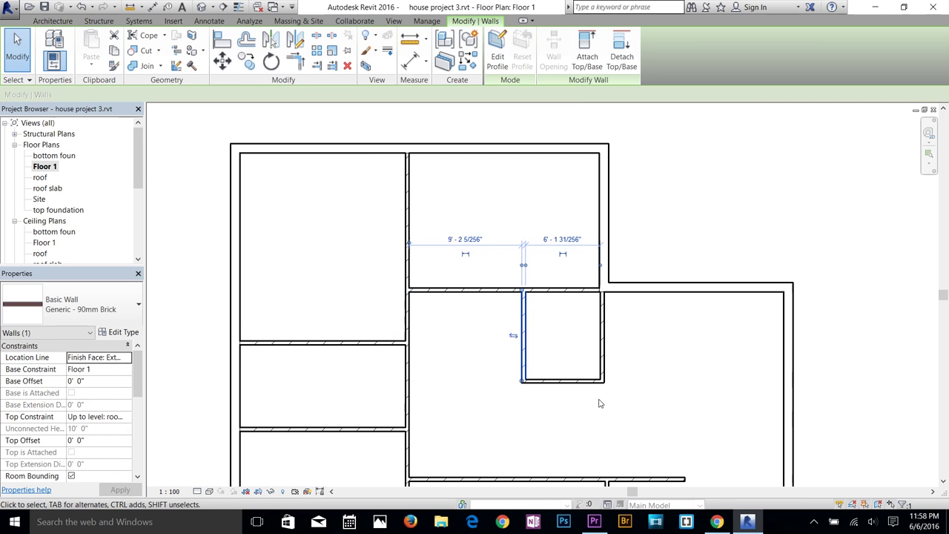
left_click(579, 380)
left_click(472, 326)
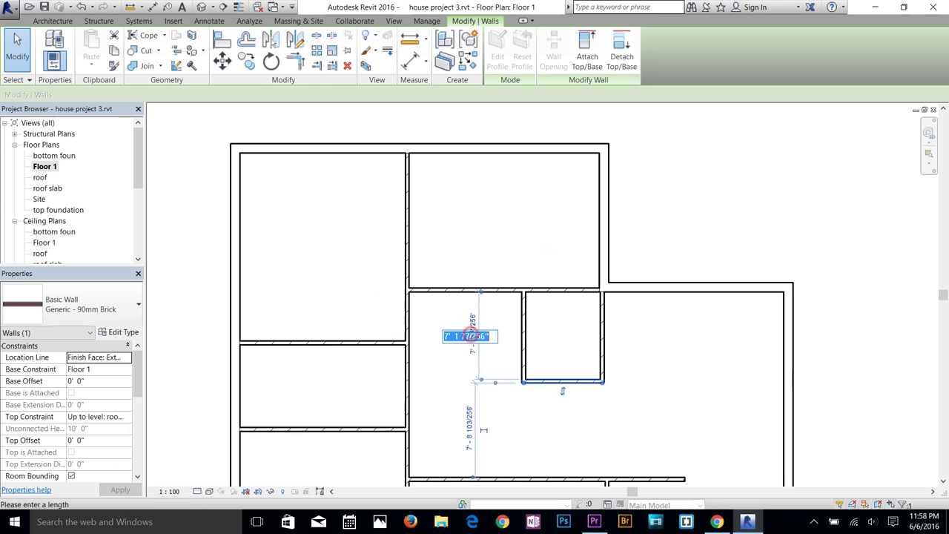
key("Return")
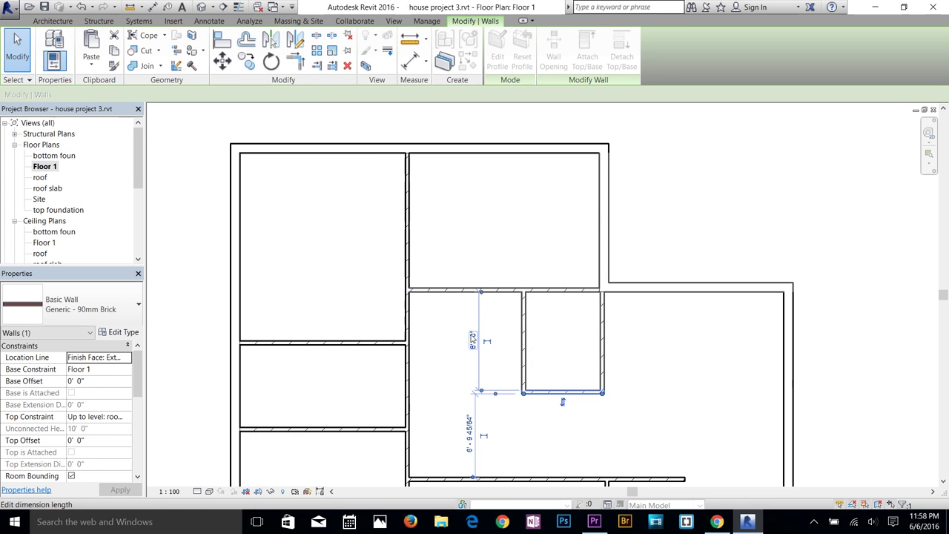
left_click(538, 369)
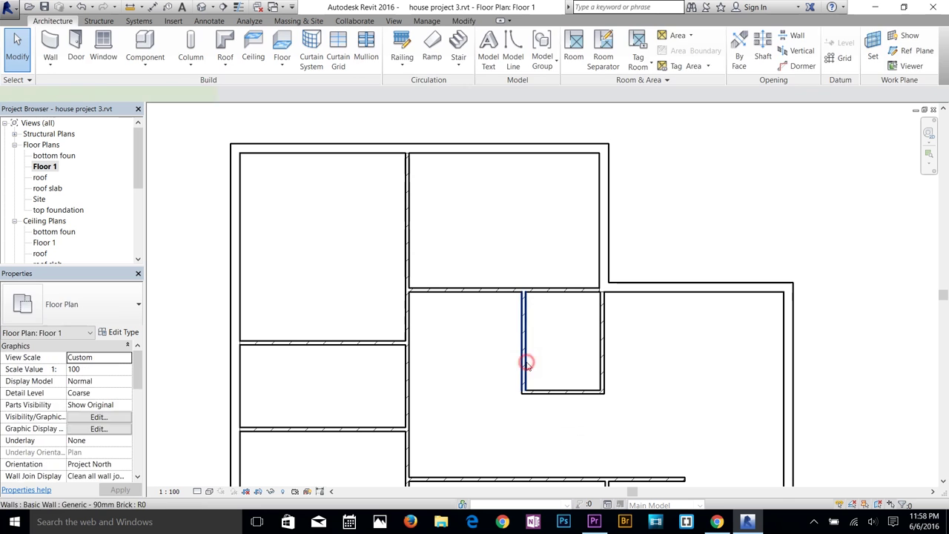
Step: Move the small room's left wall to make the room 7' wide
left_click(525, 359)
left_click(564, 236)
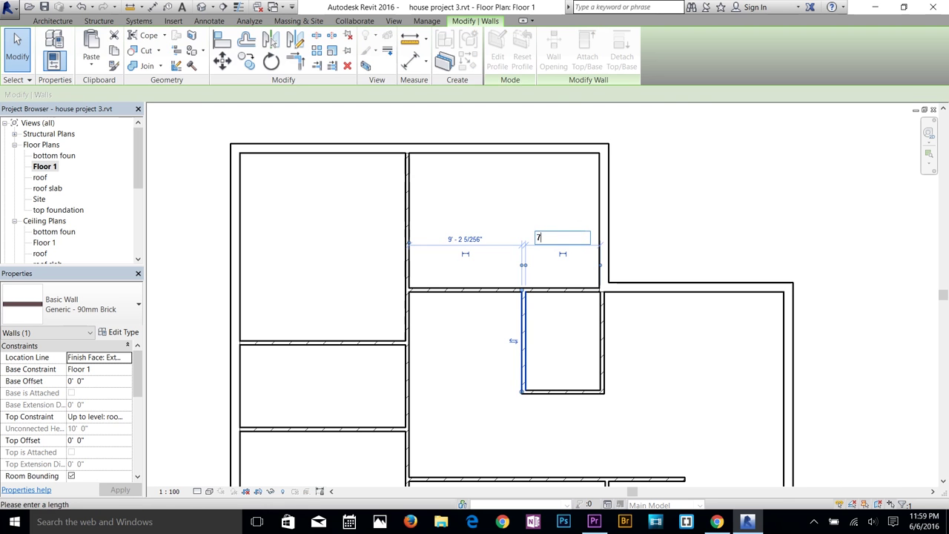
type("7")
key("Return")
left_click(615, 436)
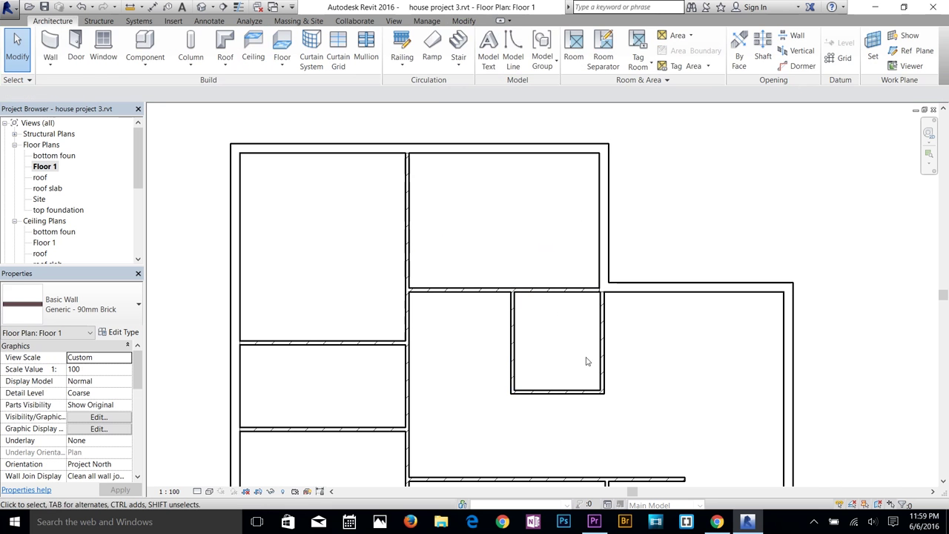
scroll(586, 361, "down", 1)
middle_click_drag(586, 361, 527, 227)
Step: Draw a vertical wall between the long interior wall and the lower wall
left_click(50, 46)
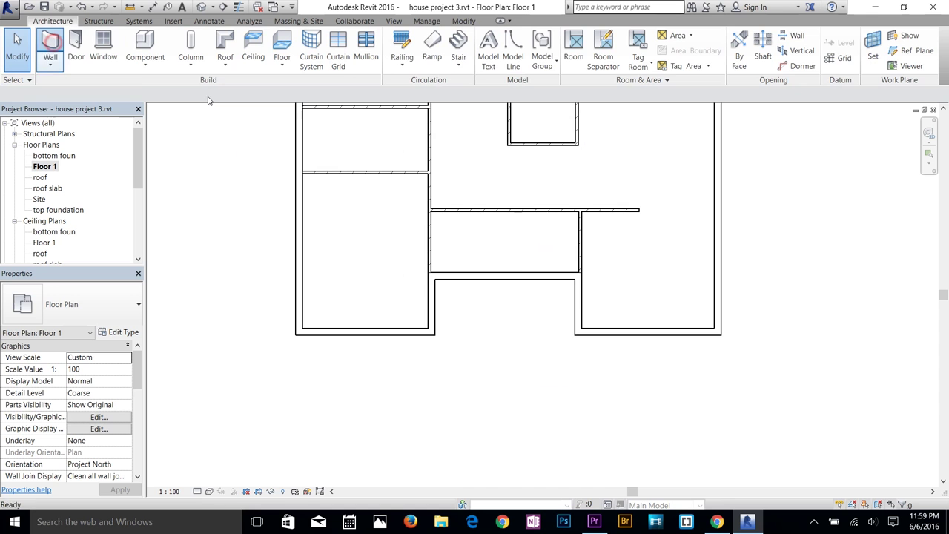
left_click(486, 210)
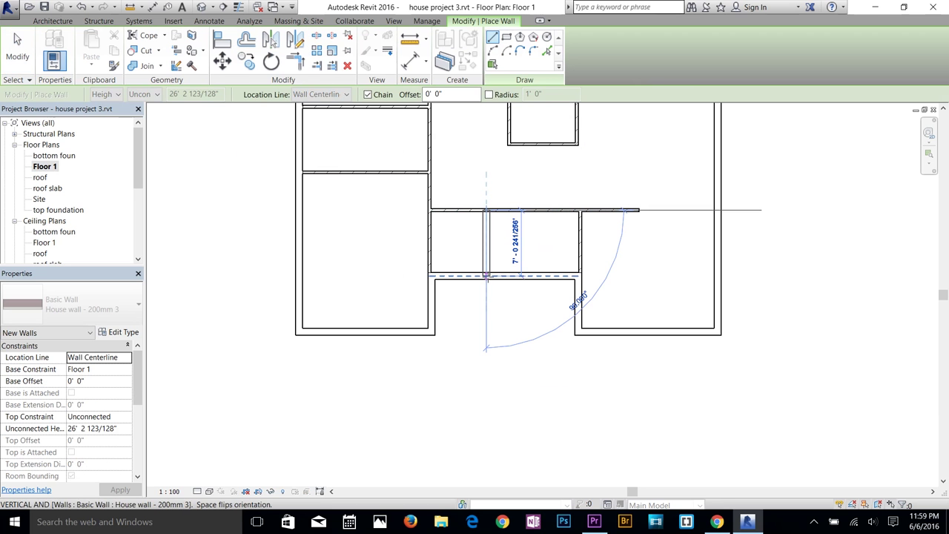
left_click(487, 275)
key("Escape")
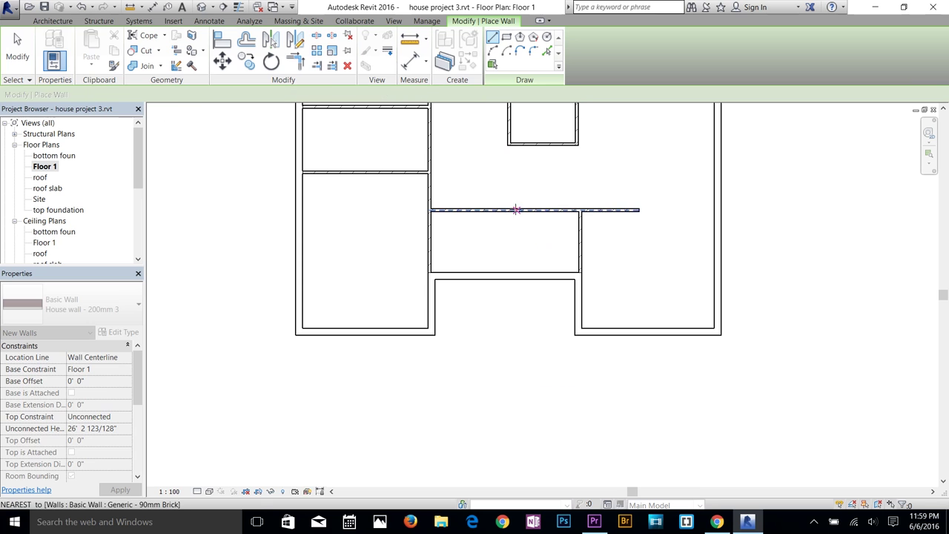
left_click(515, 211)
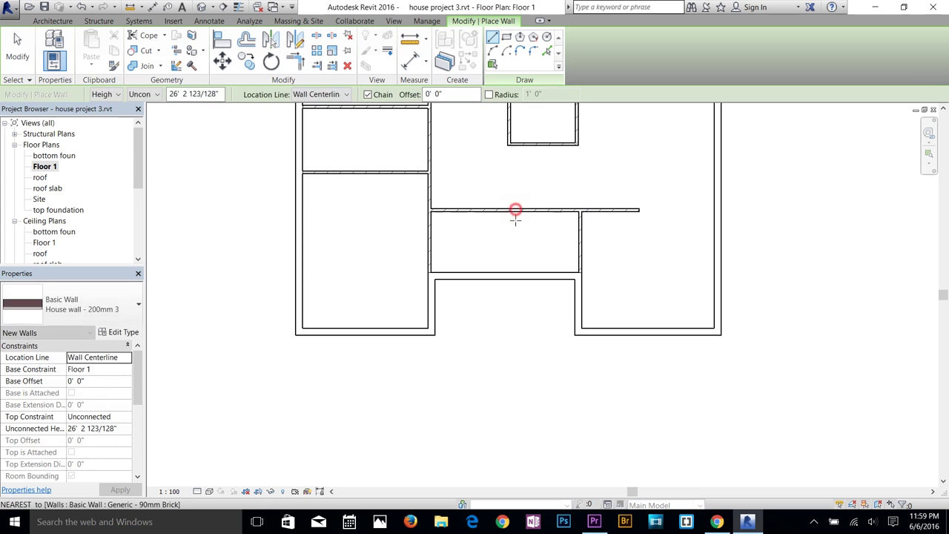
left_click(515, 272)
key("Escape")
key("Escape")
scroll(534, 211, "up", 2)
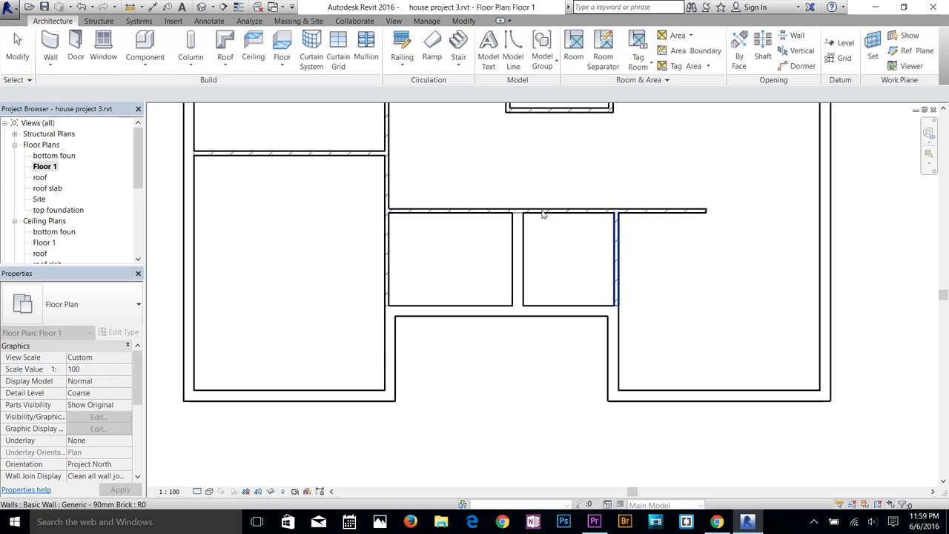
Step: Position the new dividing wall 7' from the right-hand wall
left_click(522, 265)
left_click(570, 346)
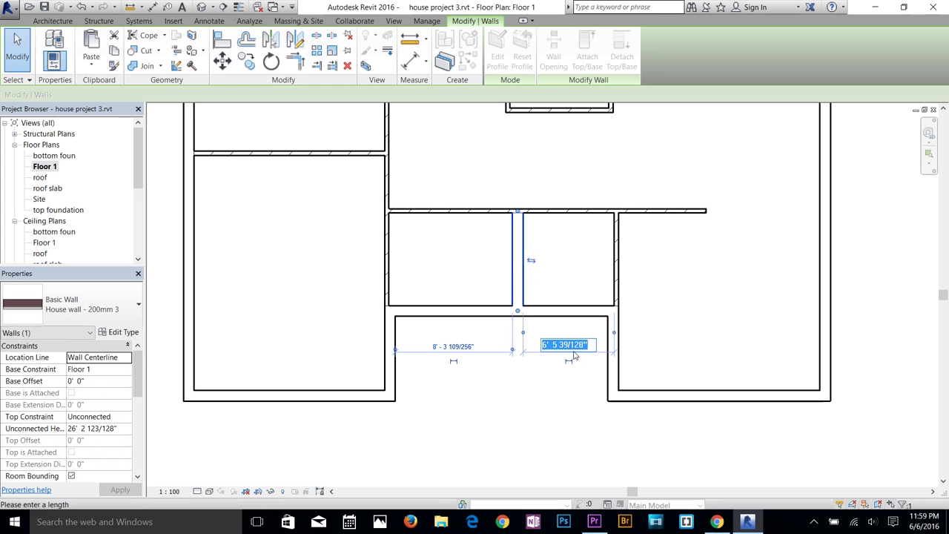
type("7")
key("Return")
key("Escape")
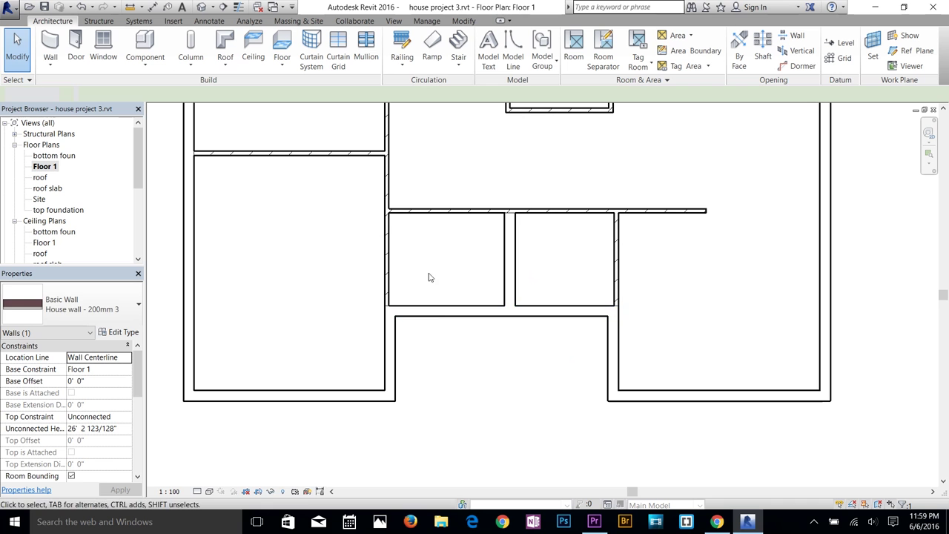
middle_click_drag(446, 258, 517, 357)
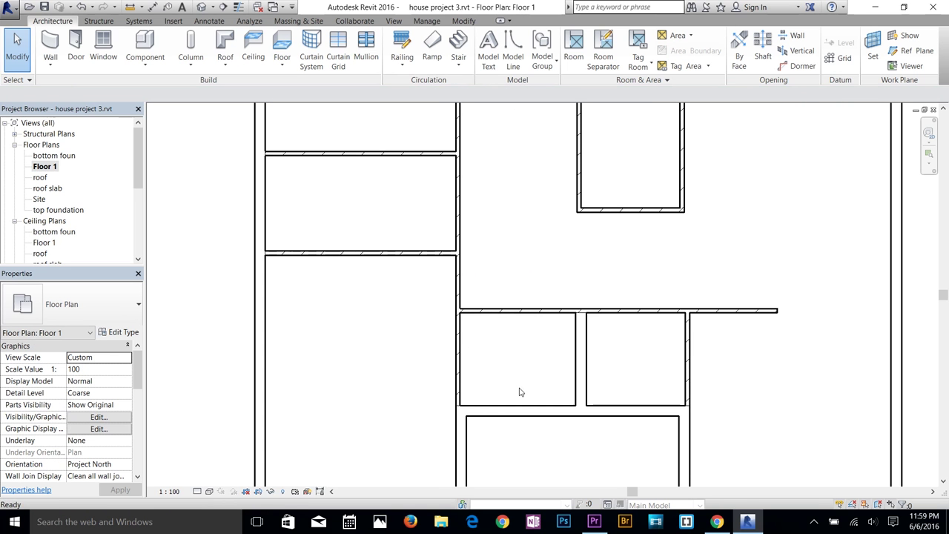
scroll(499, 319, "down", 3)
middle_click_drag(739, 339, 685, 341)
scroll(539, 309, "down", 2)
middle_click_drag(531, 329, 544, 275)
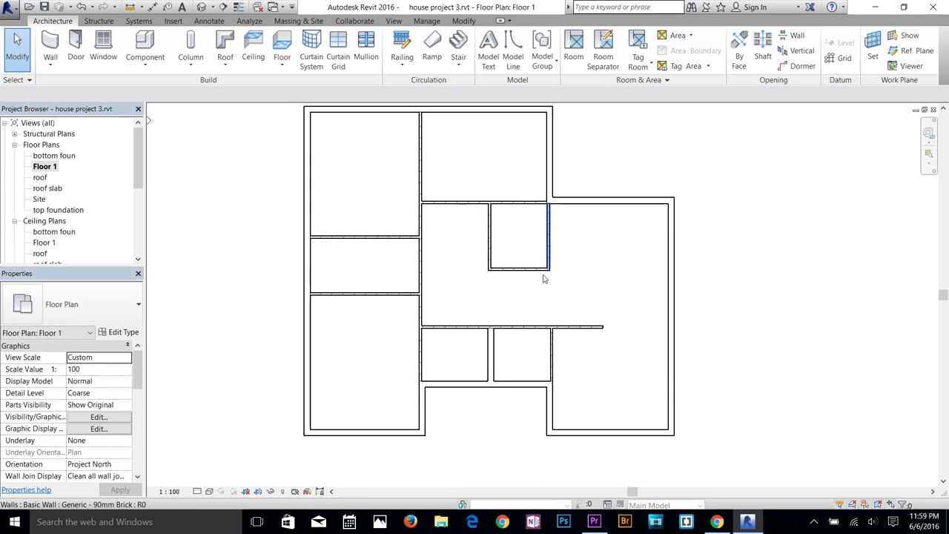
scroll(521, 329, "down", 2)
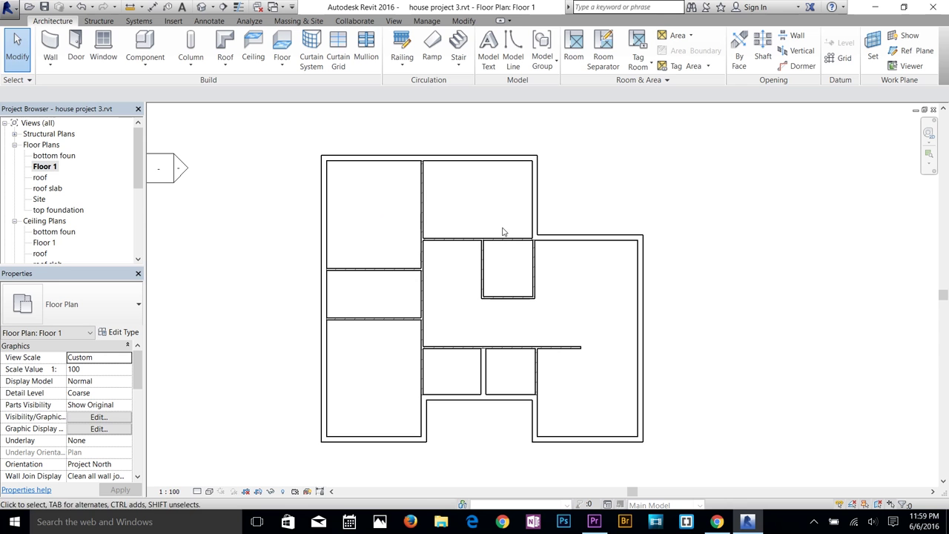
Step: Start a door with the M_Single-Flush 0915 x 2134mm type and try placing it
left_click(74, 48)
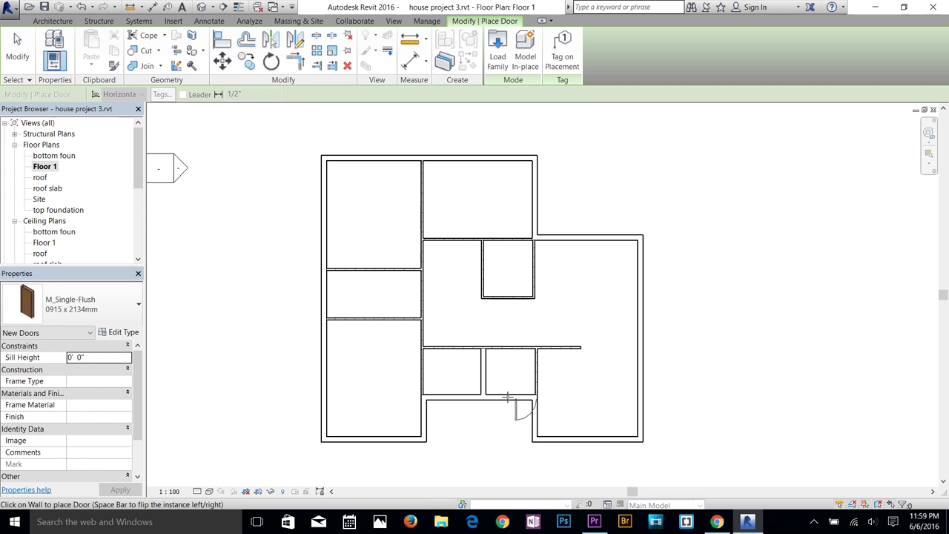
left_click(100, 307)
scroll(79, 136, "up", 3)
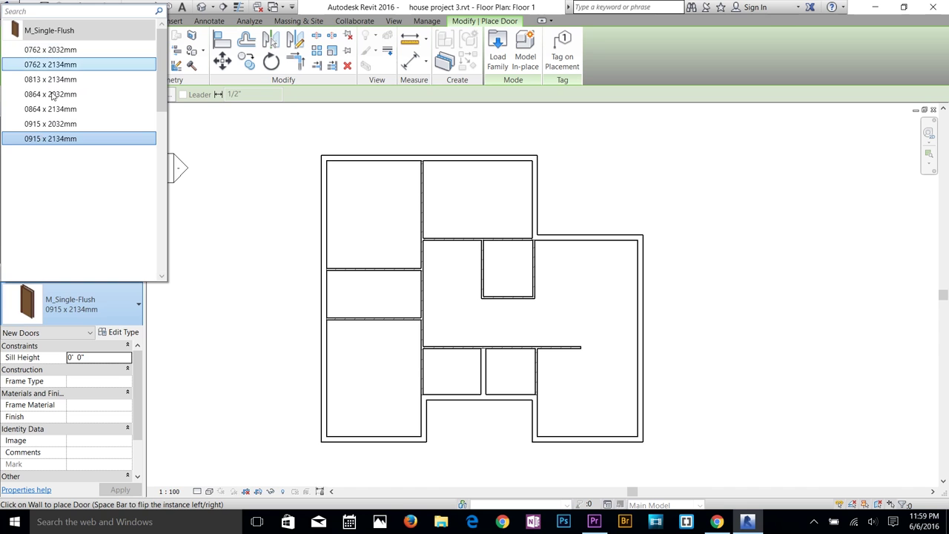
left_click(93, 310)
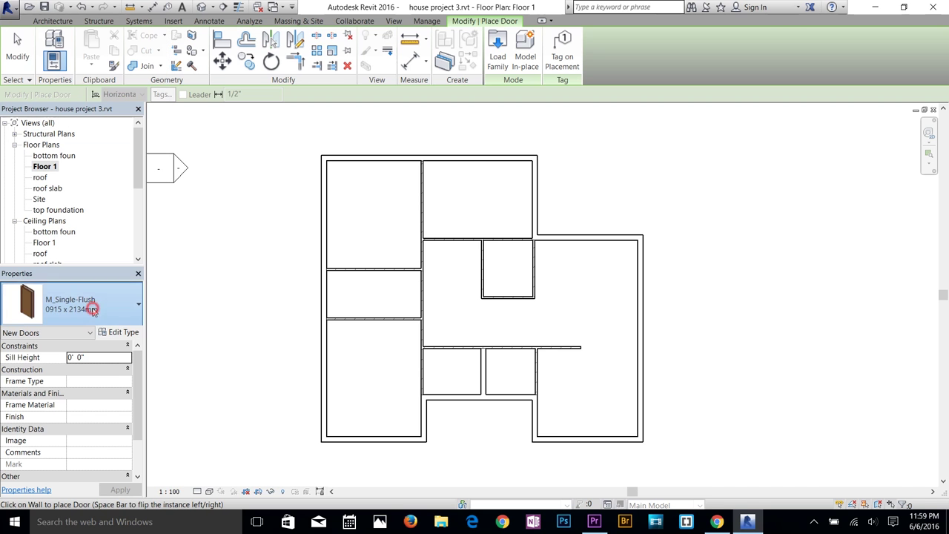
left_click(499, 401)
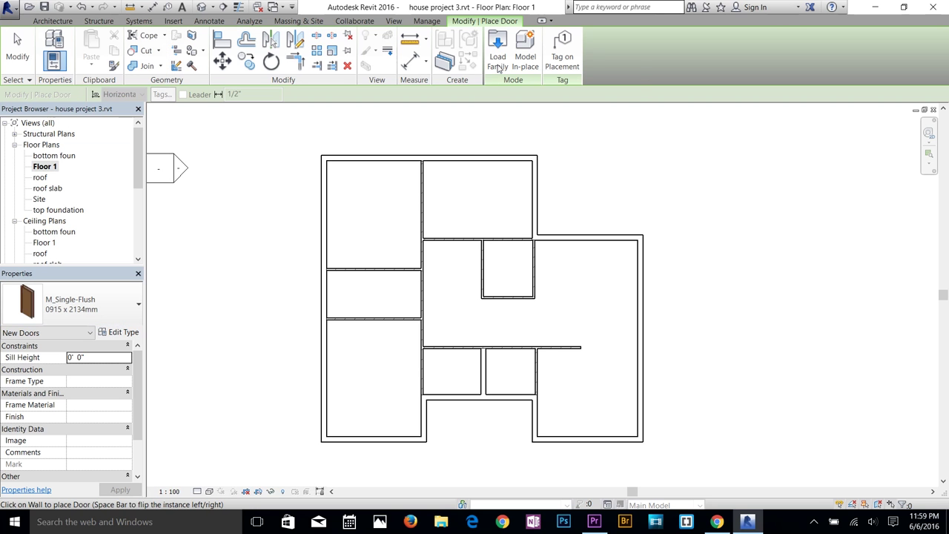
key("Escape")
key("Escape")
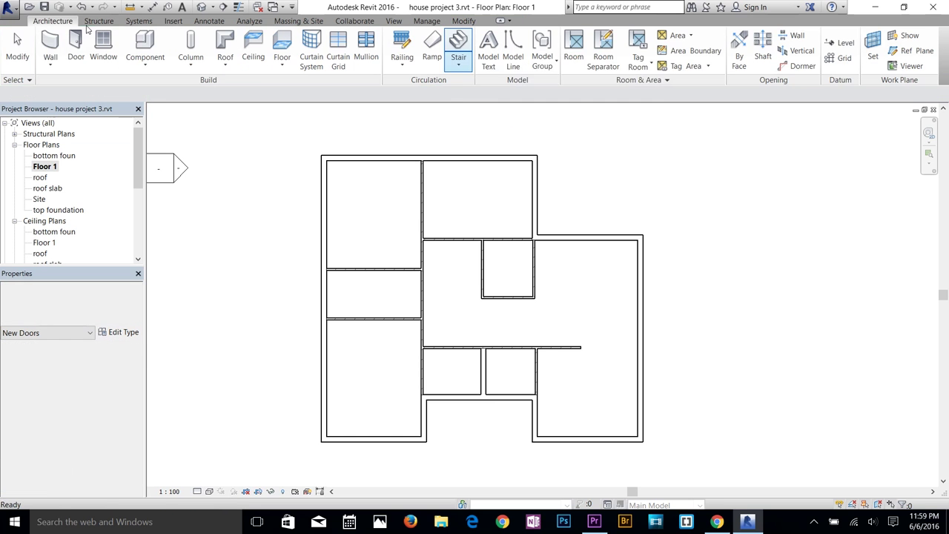
Step: Restart door placement and bring up Load Family to add another door family
left_click(174, 21)
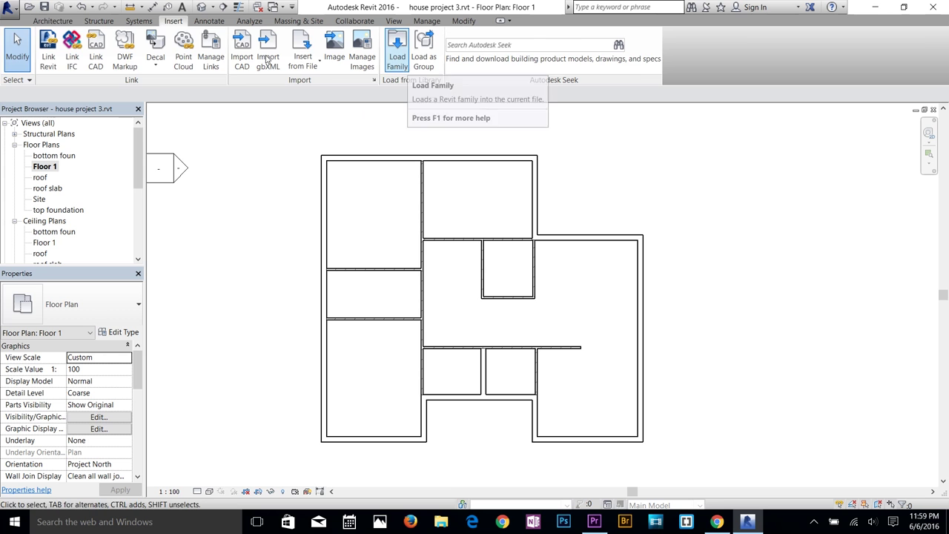
left_click(53, 21)
left_click(75, 45)
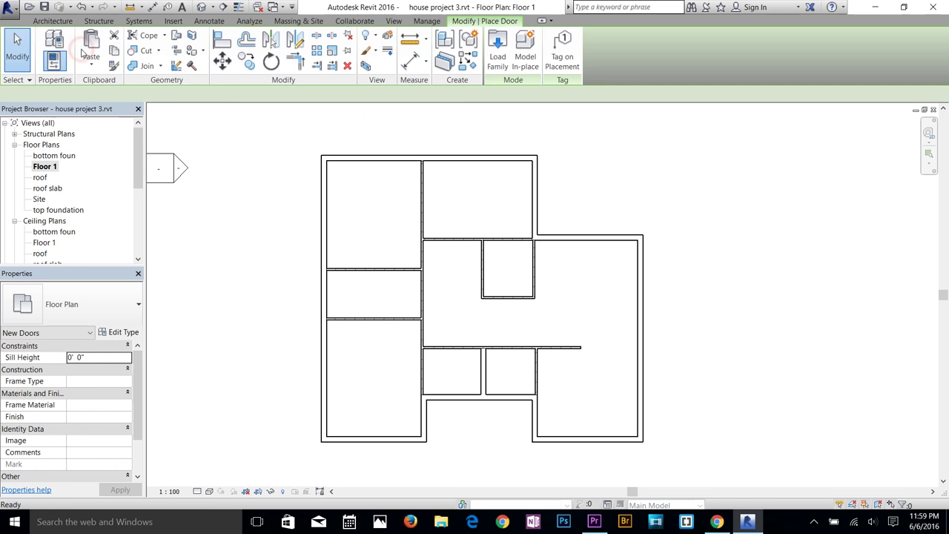
left_click(497, 60)
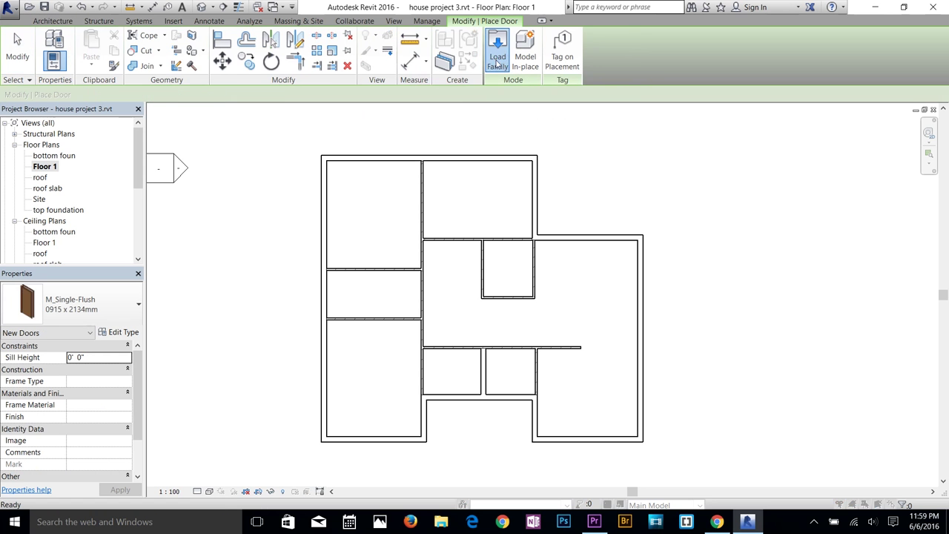
Step: Load Door-Double-Flush_Panel-Double-Acting.rfa from the US Imperial Doors library
left_click(777, 163)
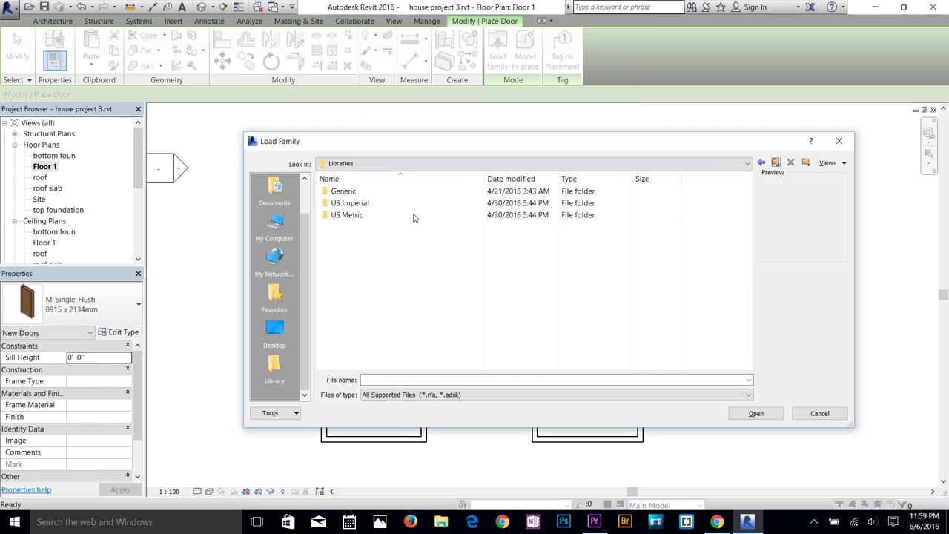
double_click(357, 205)
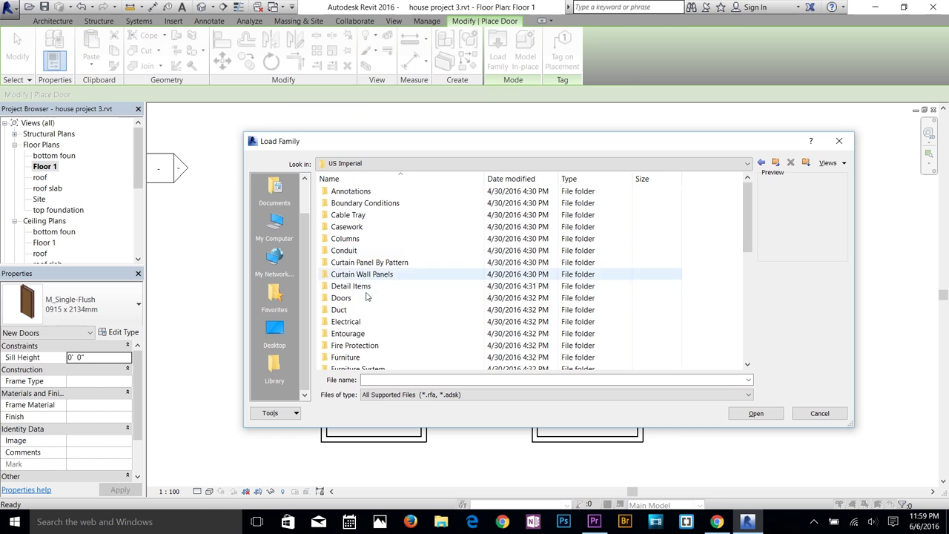
scroll(415, 278, "down", 1)
double_click(348, 263)
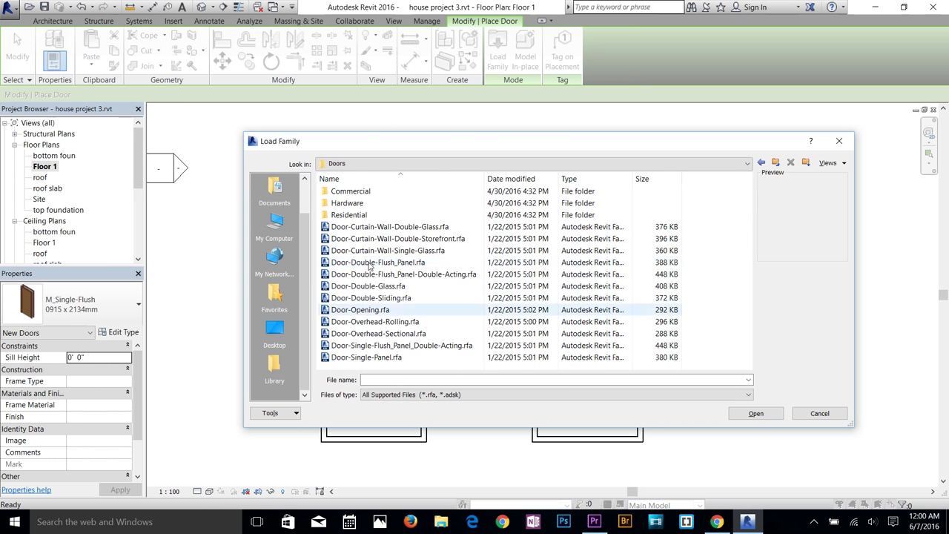
left_click(373, 228)
key("Down")
key("Down")
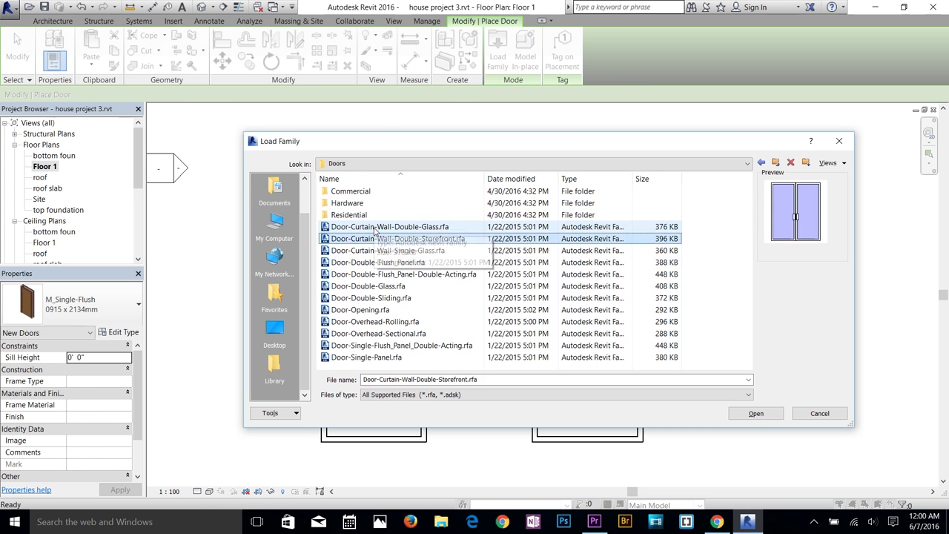
key("Up")
key("Down")
key("Down")
key("Down")
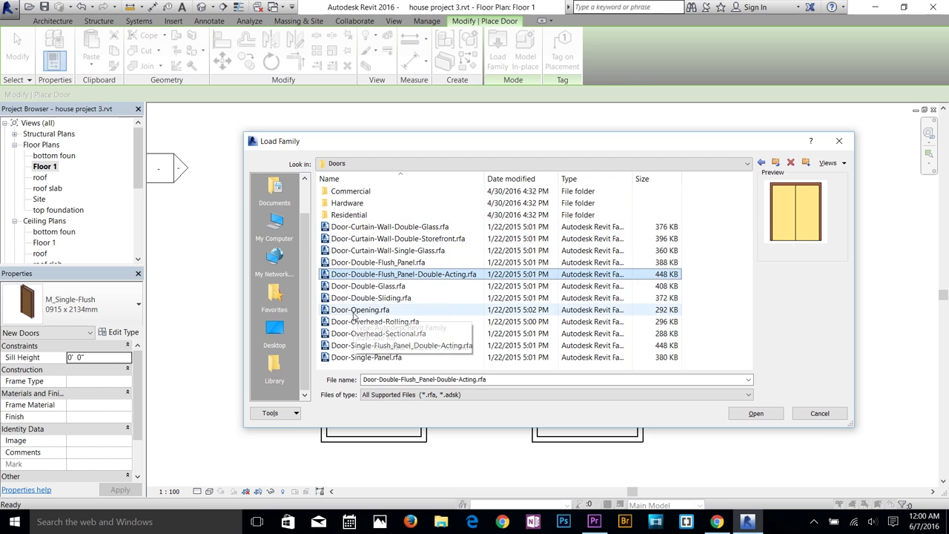
double_click(401, 273)
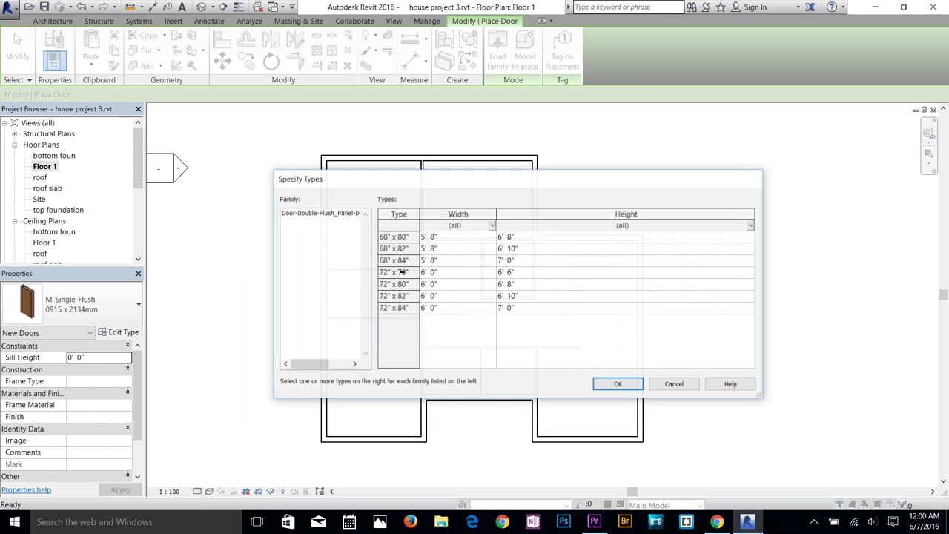
left_click(619, 385)
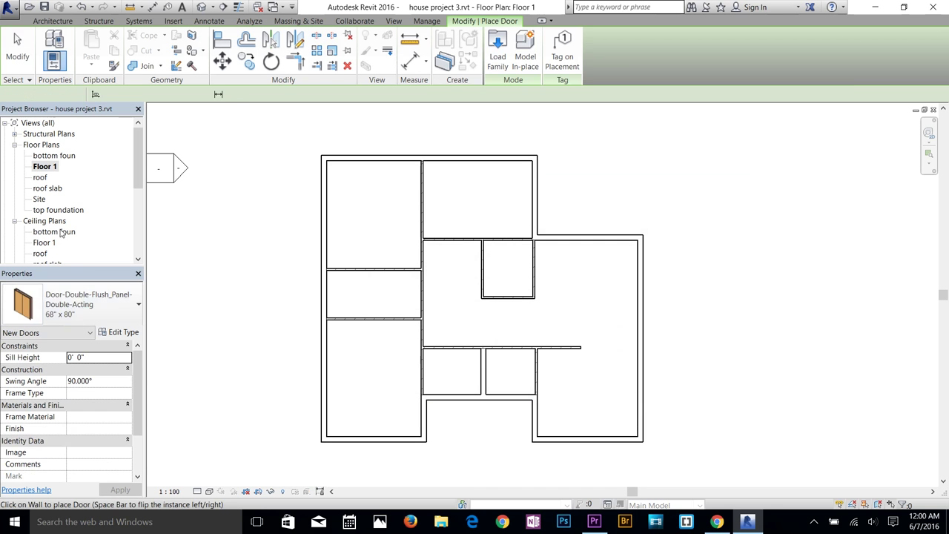
Step: Place a 68" x 80" double-acting door in the lower central wall
left_click(80, 307)
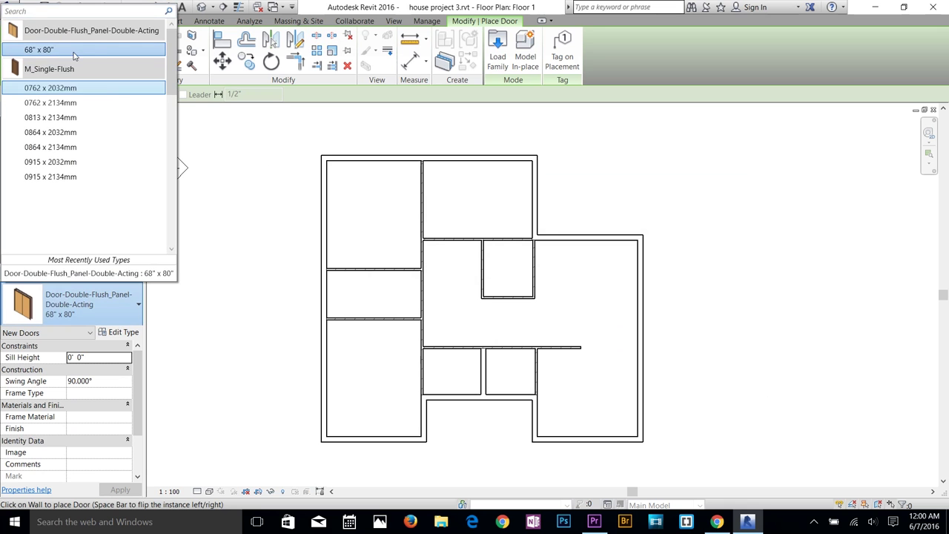
left_click(50, 51)
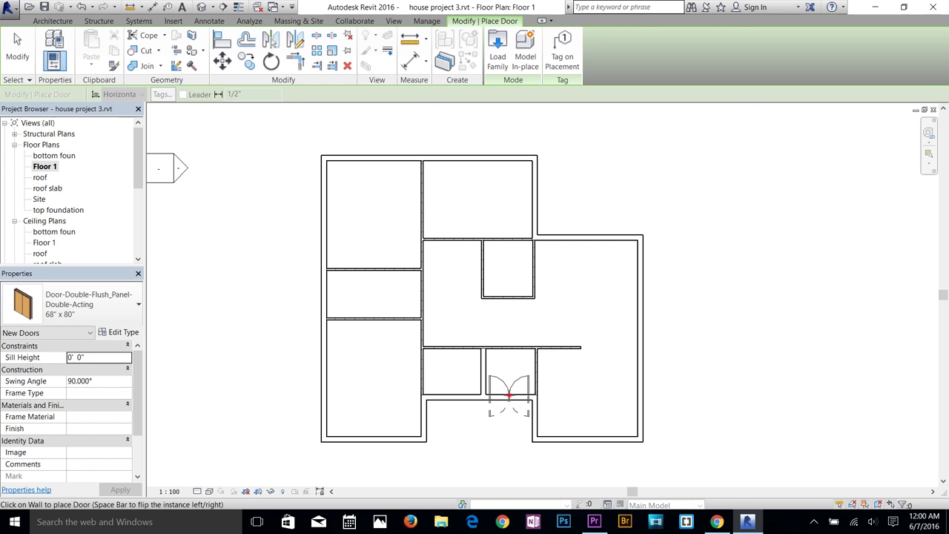
left_click(509, 399)
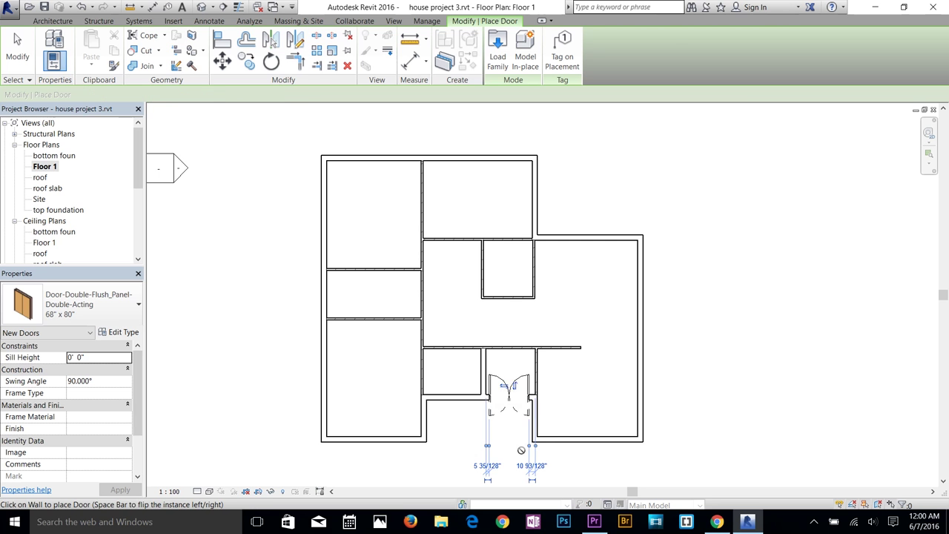
scroll(519, 404, "up", 3)
key("Escape")
key("Escape")
scroll(477, 411, "up", 2)
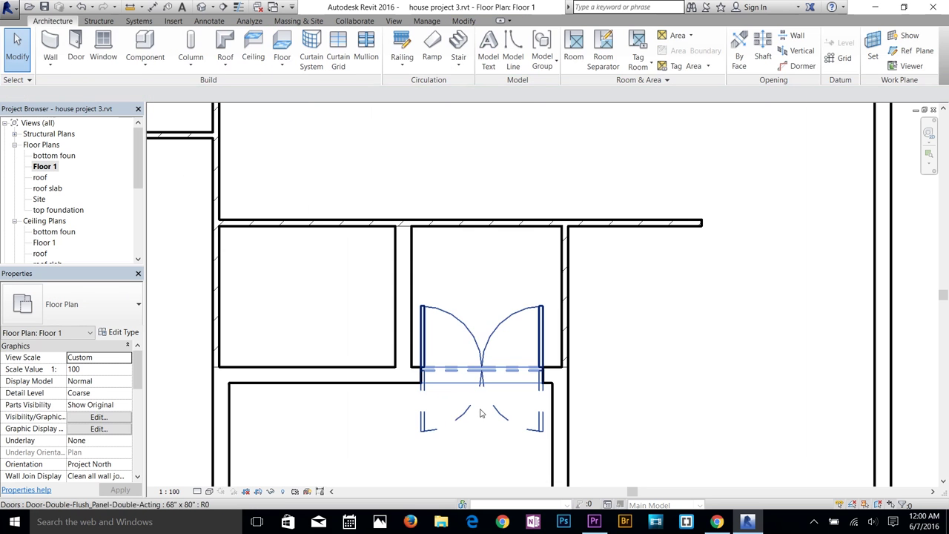
left_click(202, 7)
Step: Orbit the 3D view around the new double door and switch to Shaded style
scroll(556, 397, "up", 3)
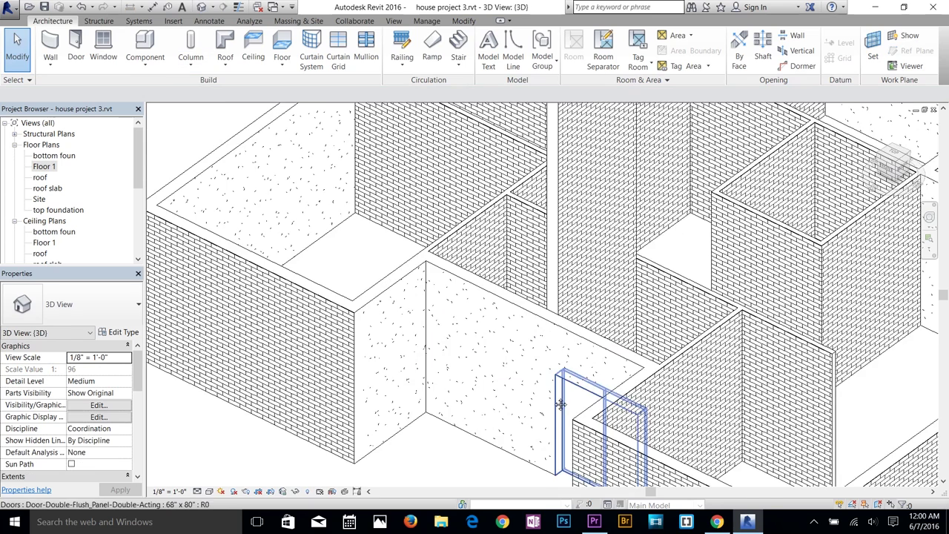
middle_click_drag(561, 404, 526, 365, "shift")
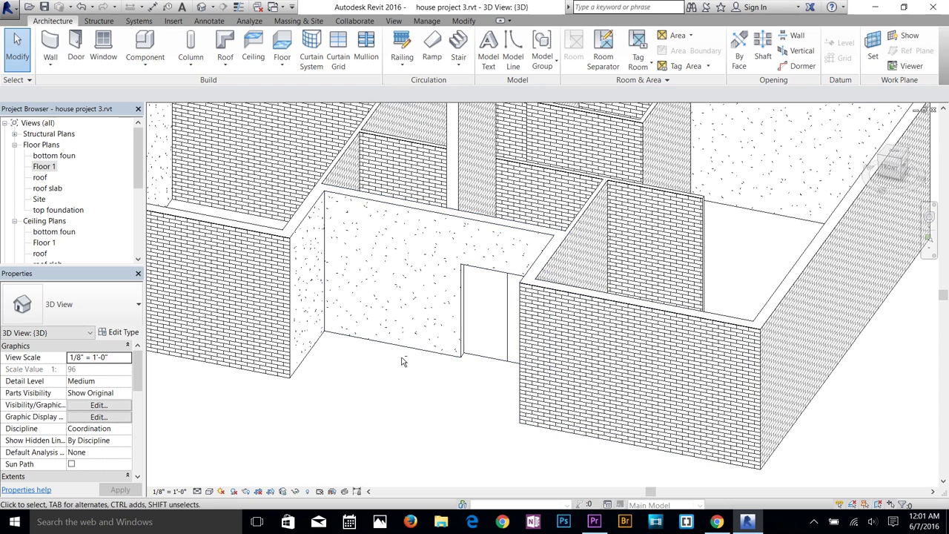
middle_click_drag(390, 370, 465, 276, "shift")
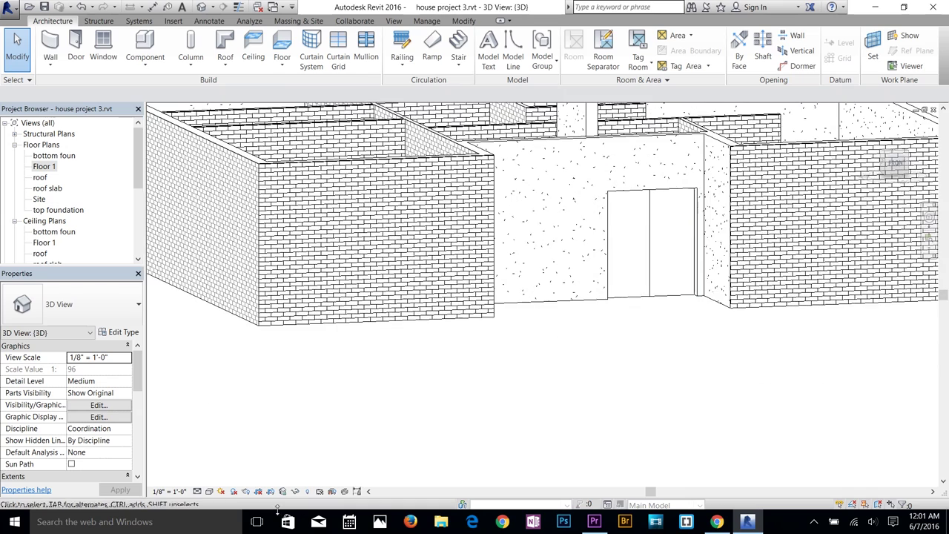
left_click(210, 491)
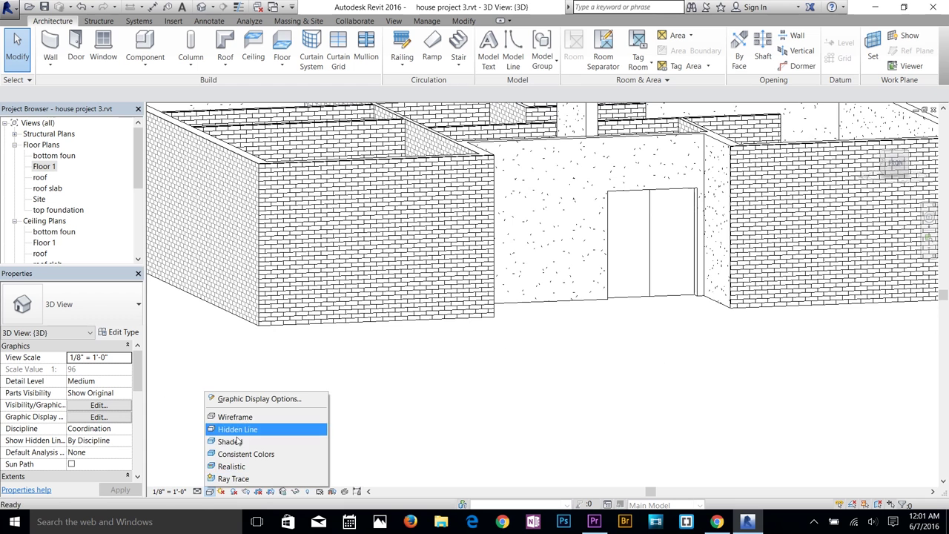
left_click(235, 442)
scroll(616, 284, "up", 4)
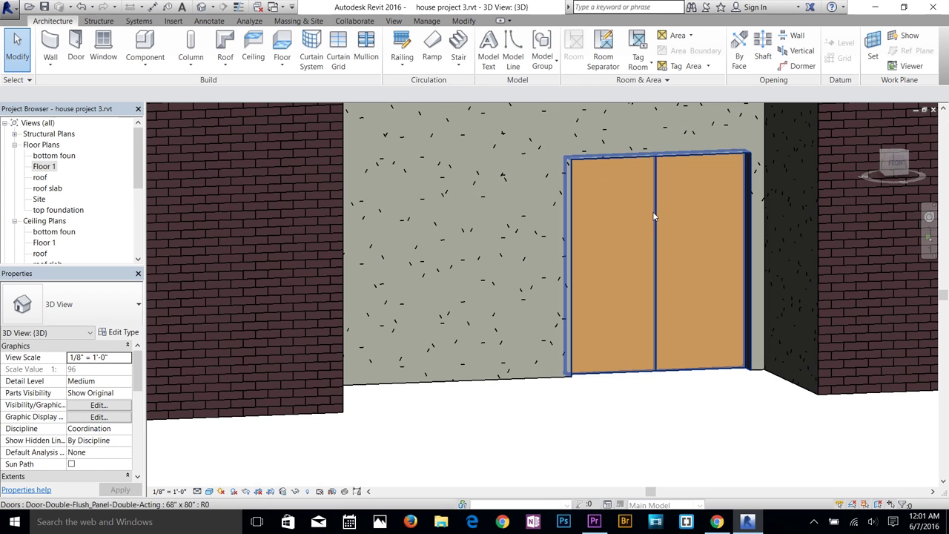
Step: View the model from above in Wireframe, then return to the Floor 1 plan
middle_click_drag(667, 298, 653, 388, "shift")
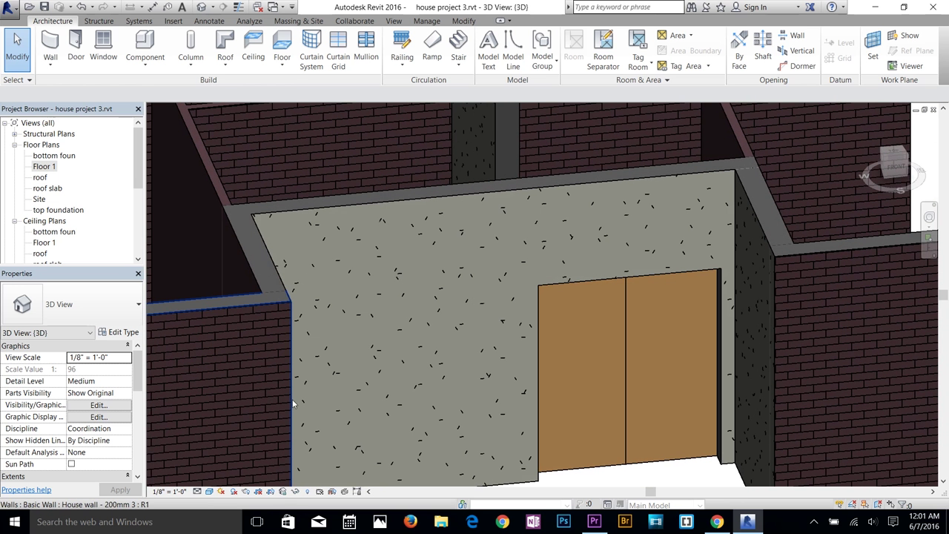
left_click(209, 491)
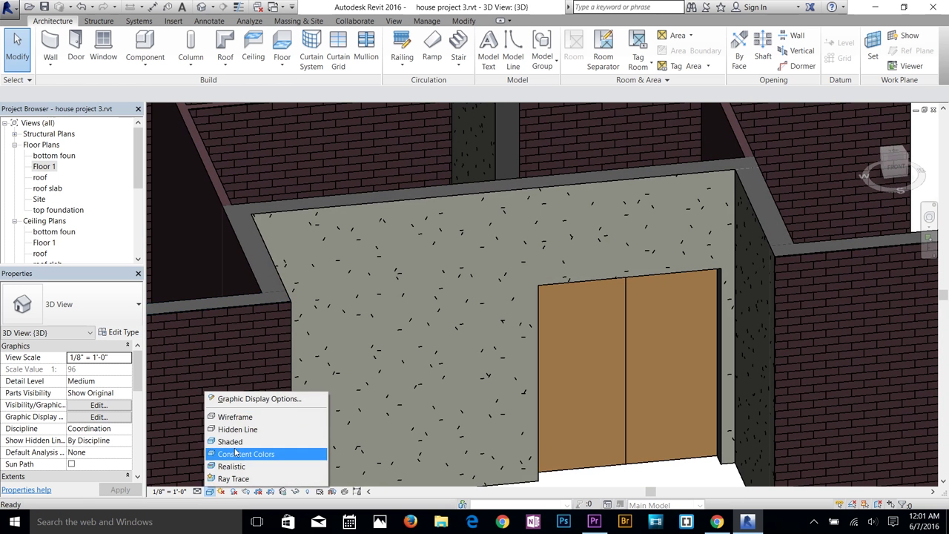
left_click(230, 419)
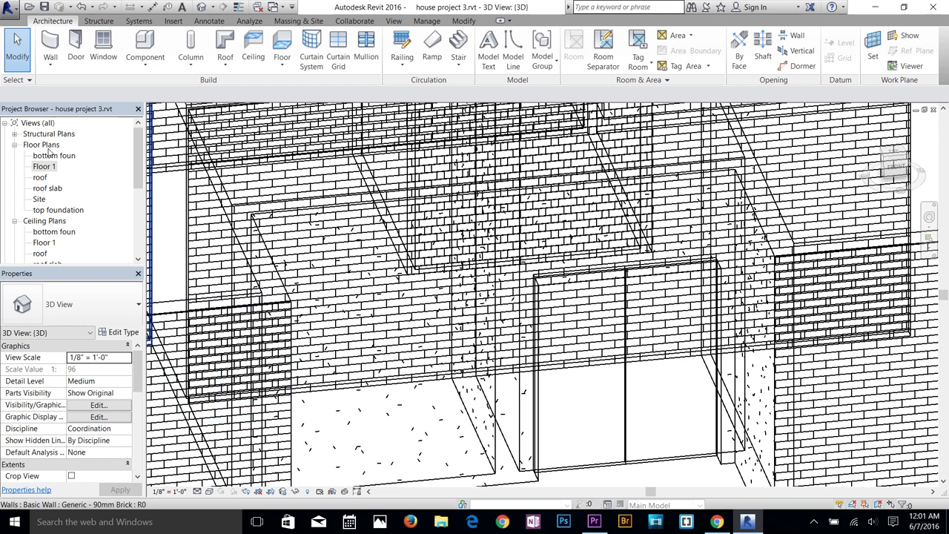
double_click(42, 170)
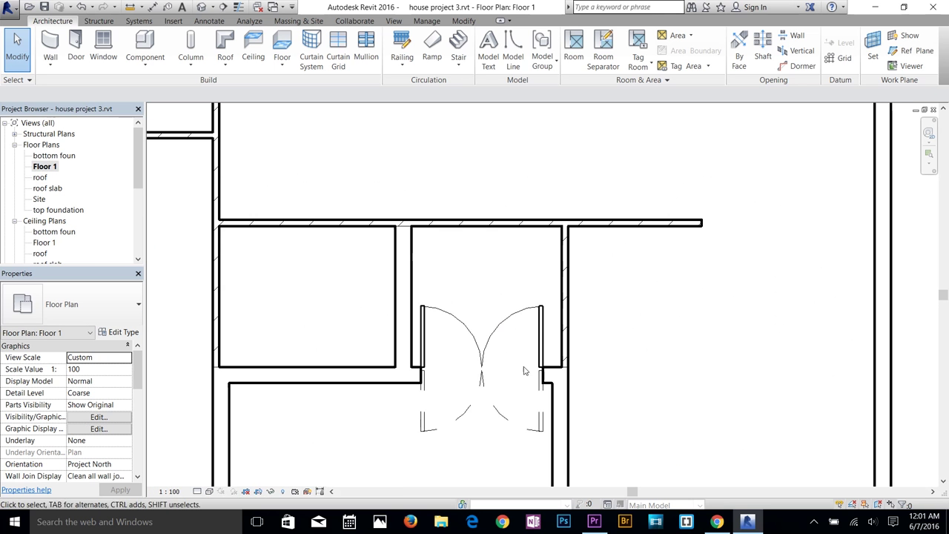
Step: Place an M_Single-Flush 0864 x 2134mm door in a Floor 1 wall, adjusting its facing
scroll(487, 369, "down", 2)
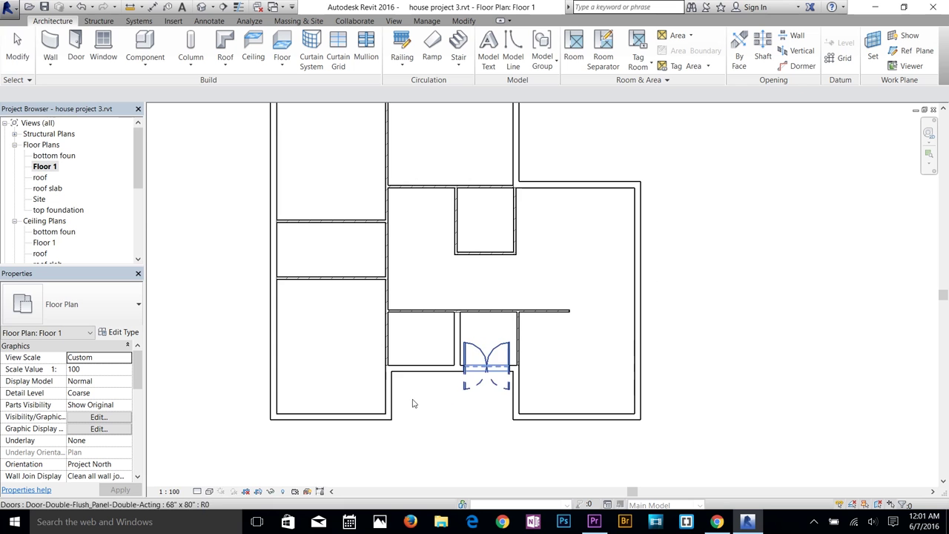
scroll(442, 296, "down", 1)
scroll(442, 297, "up", 1)
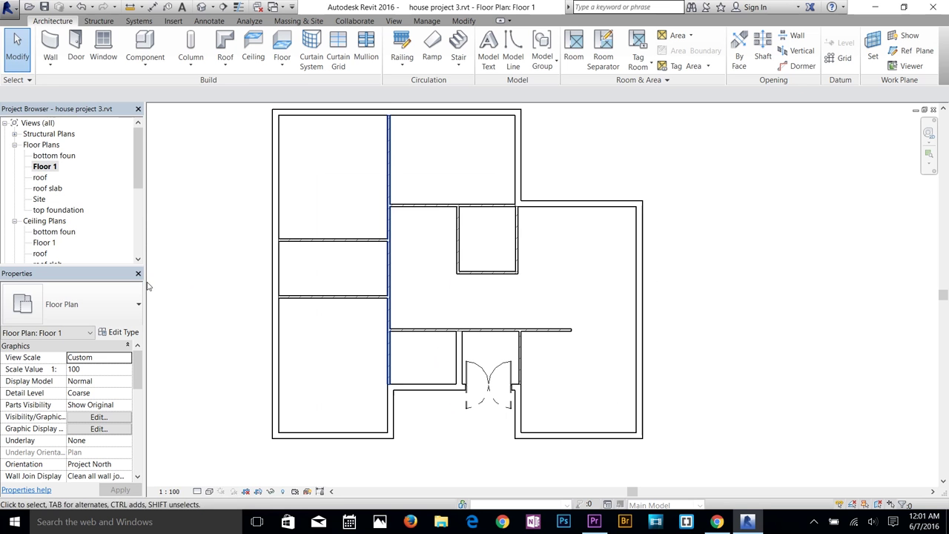
left_click(115, 307)
left_click(76, 46)
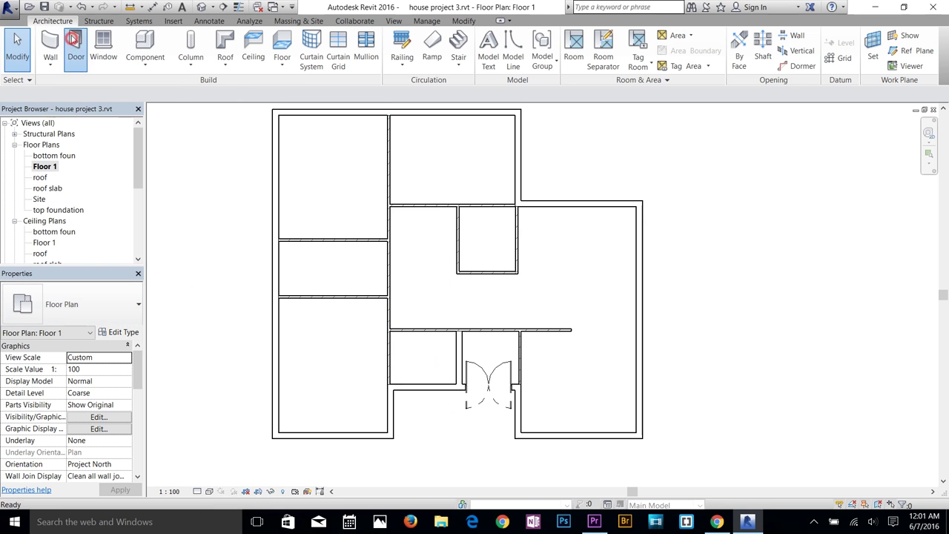
left_click(65, 304)
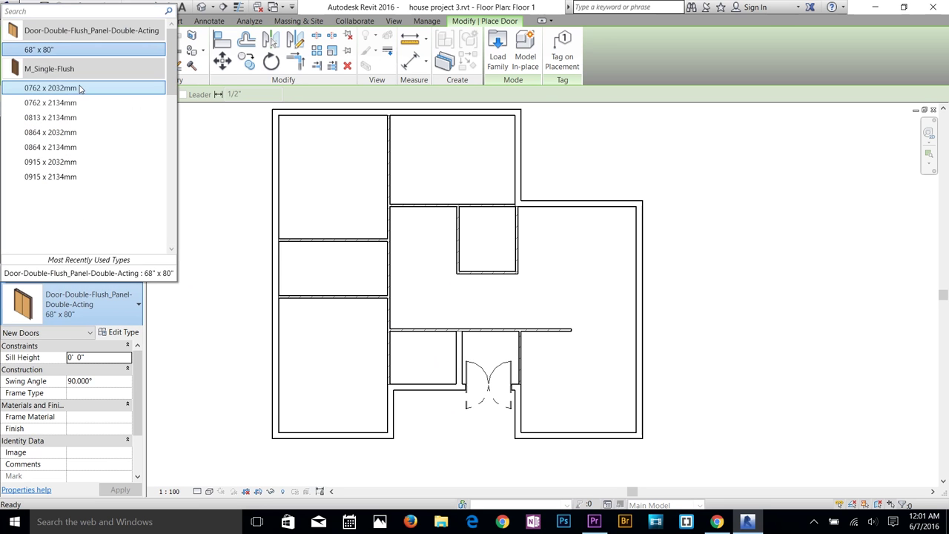
left_click(64, 147)
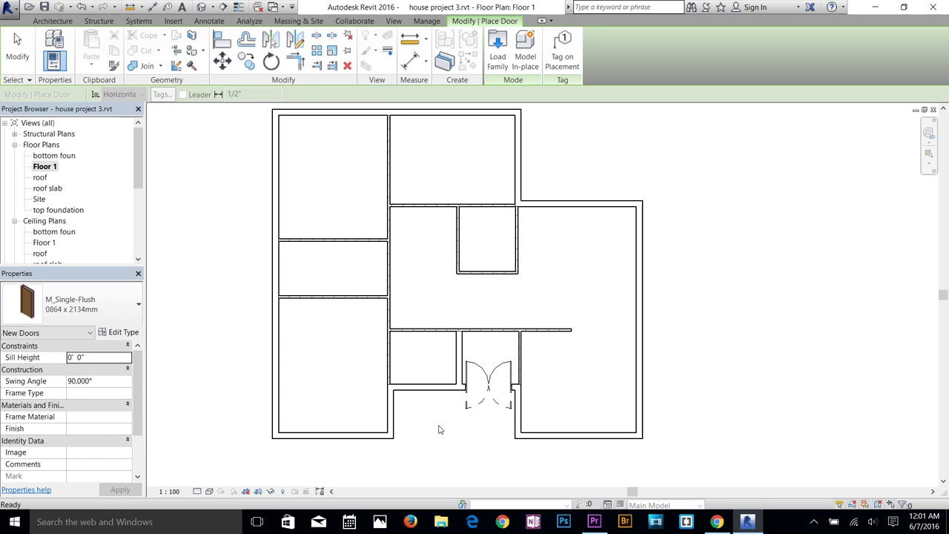
scroll(383, 324, "up", 5)
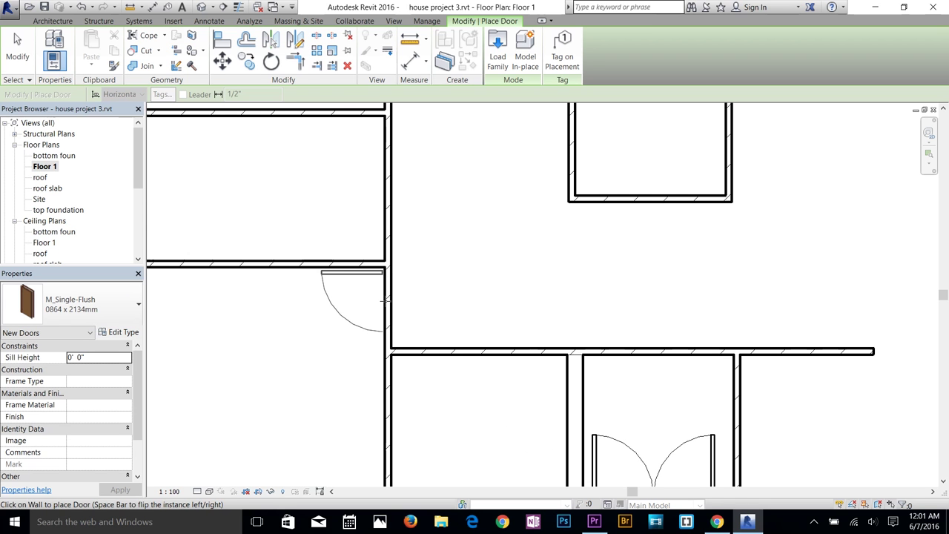
key("space")
key("space")
key("space")
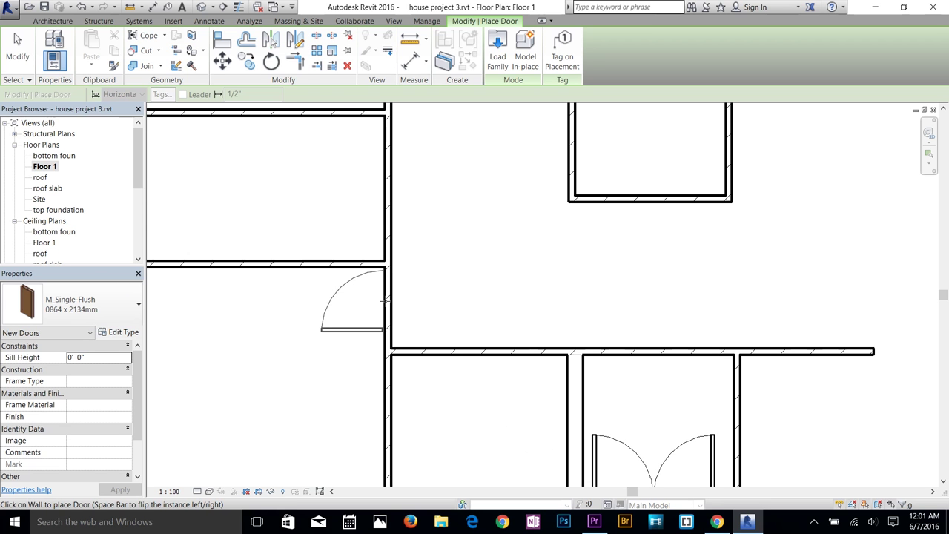
key("space")
key("space")
key("space")
key("space")
key("space")
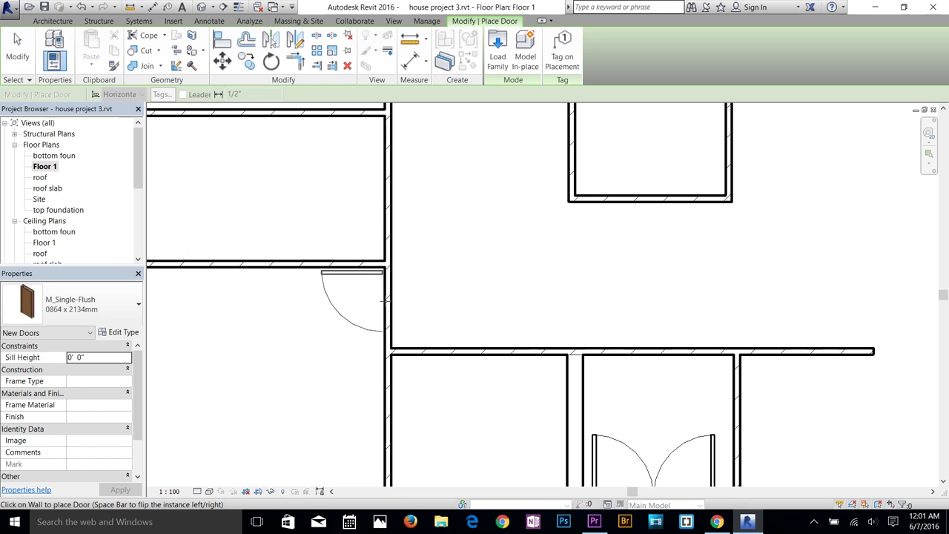
key("space")
key("space")
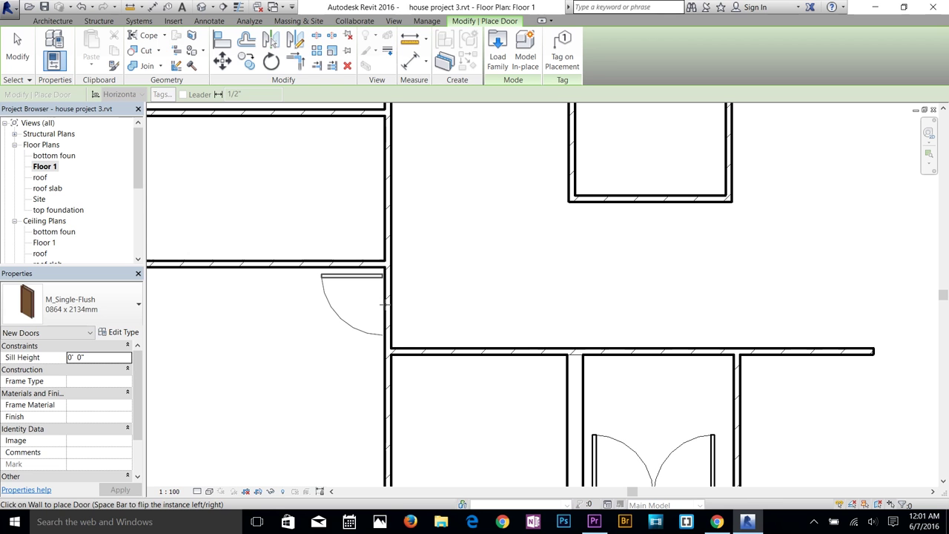
left_click(384, 303)
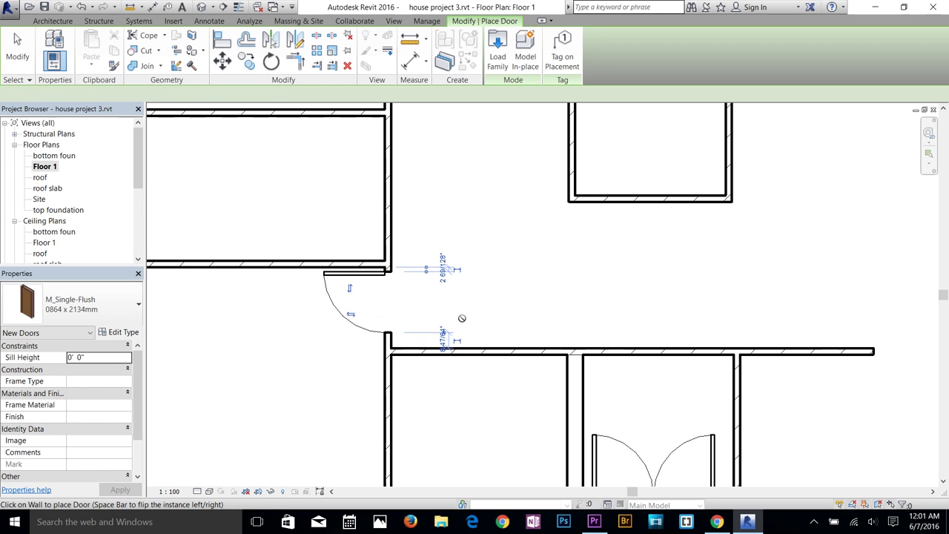
Step: Place another single-flush door in the neighbouring wall
middle_click_drag(356, 209, 399, 315)
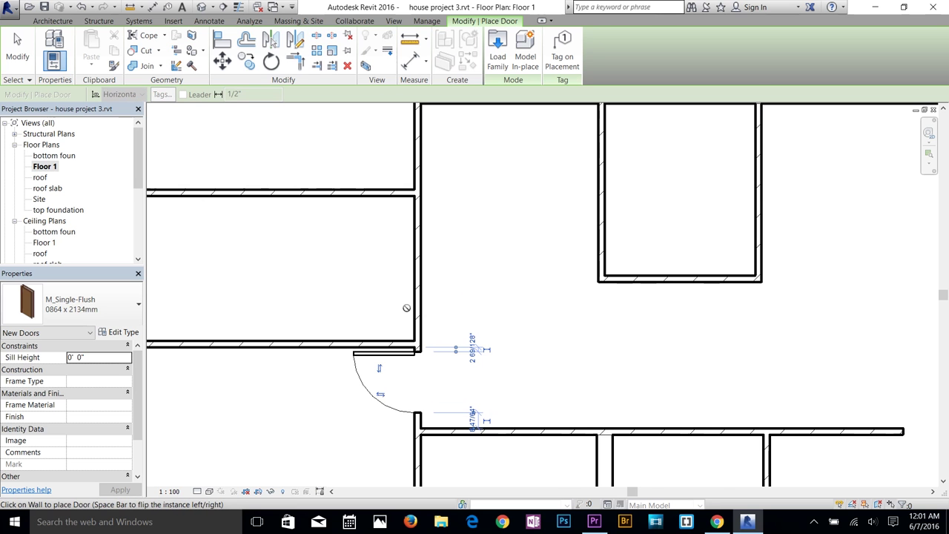
scroll(399, 306, "up", 2)
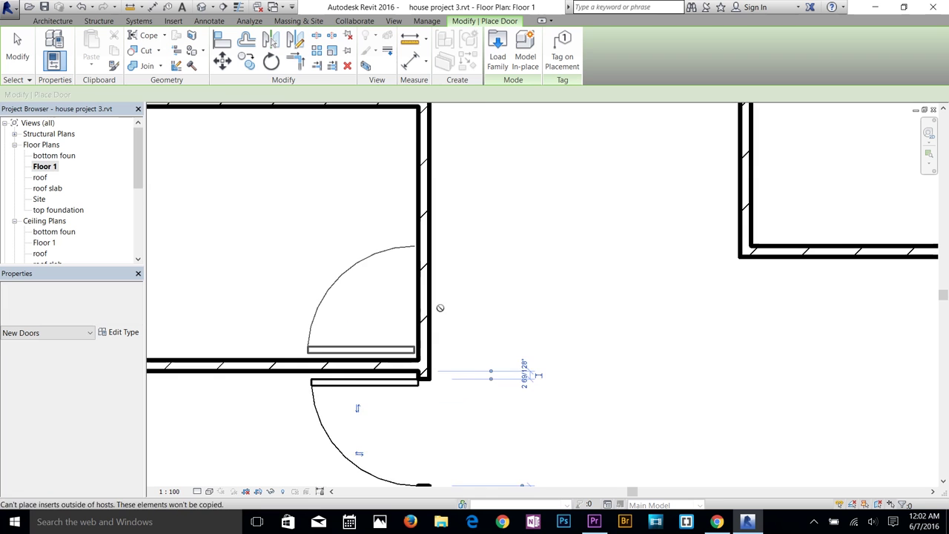
middle_click_drag(404, 304, 466, 300)
left_click(474, 296)
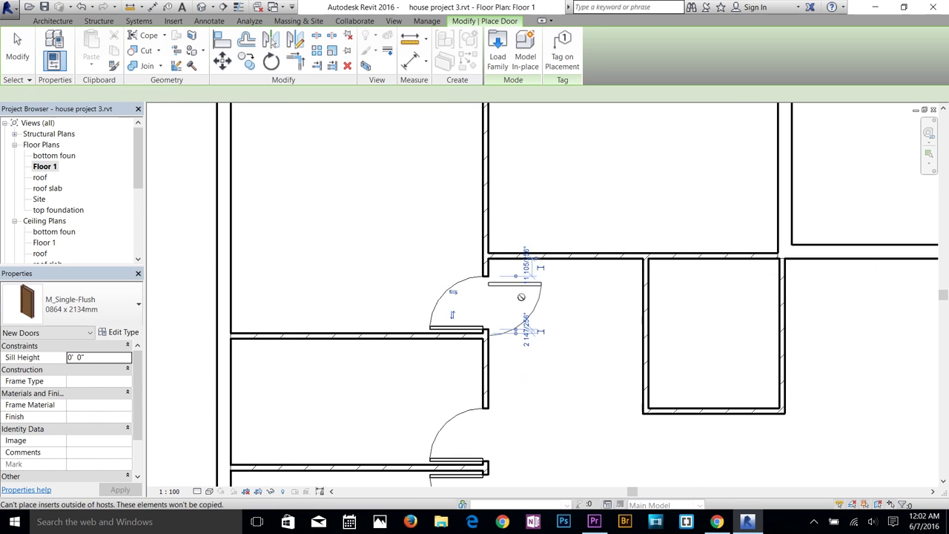
scroll(514, 284, "down", 3)
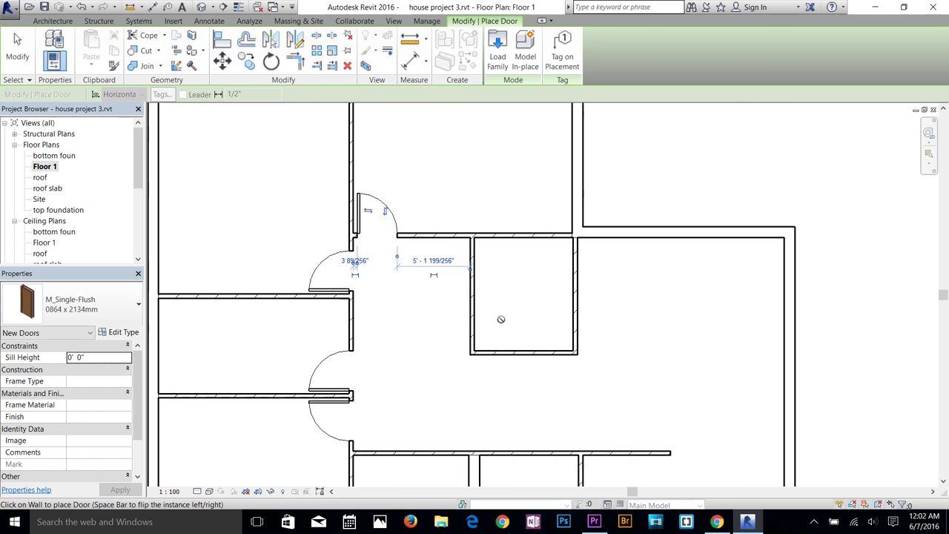
scroll(501, 319, "up", 2)
scroll(479, 265, "down", 4)
scroll(395, 355, "up", 4)
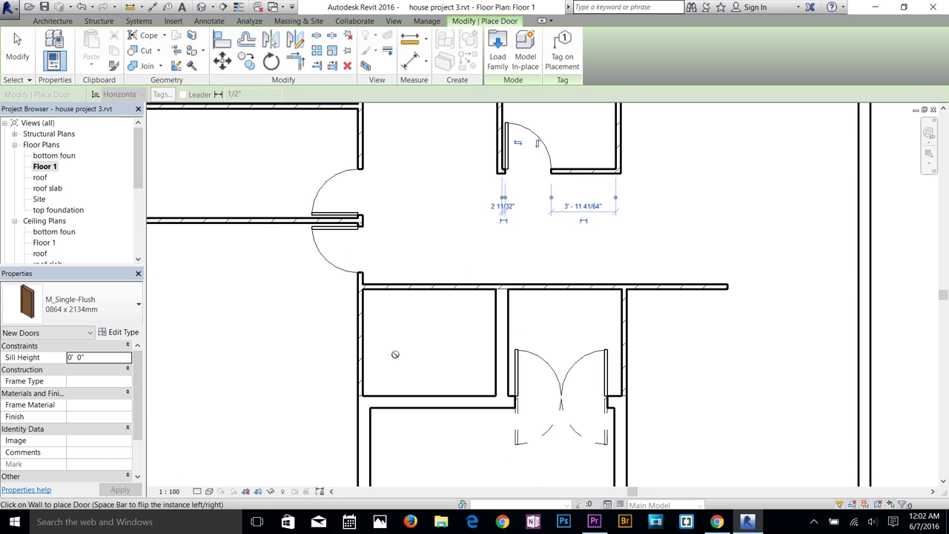
scroll(621, 366, "down", 3)
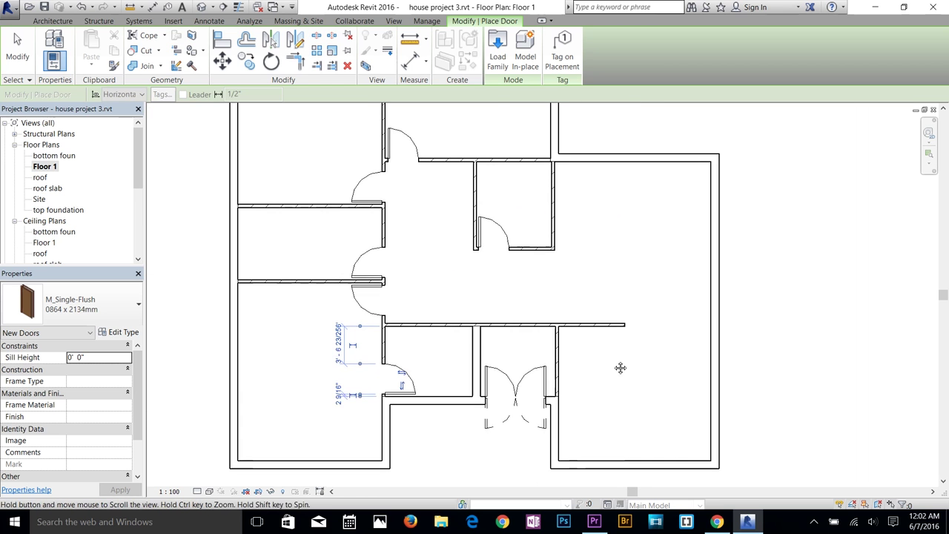
scroll(620, 366, "up", 2)
Step: Switch the door type to Door-Double-Flush_Panel-Double-Acting, then end door placement
left_click(70, 304)
left_click(65, 210)
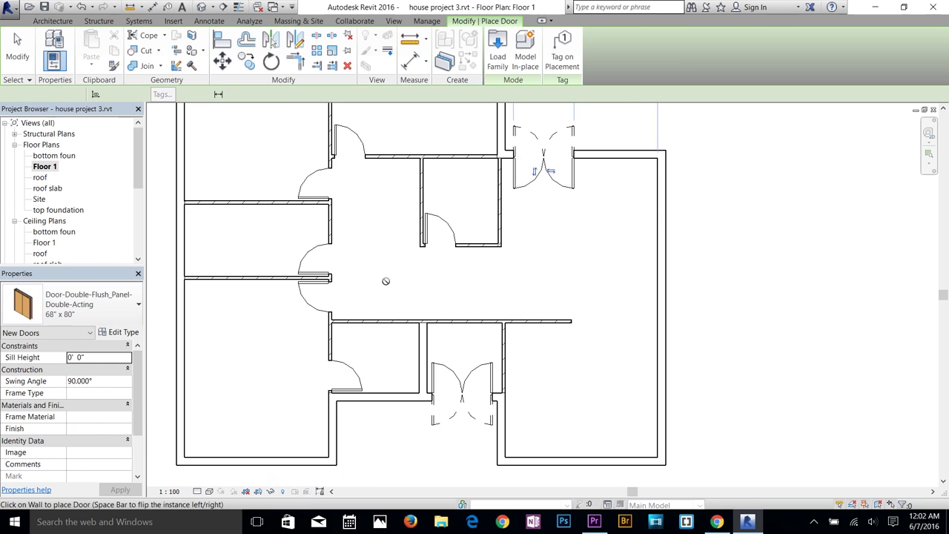
middle_click_drag(383, 277, 415, 452)
middle_click_drag(388, 241, 424, 31)
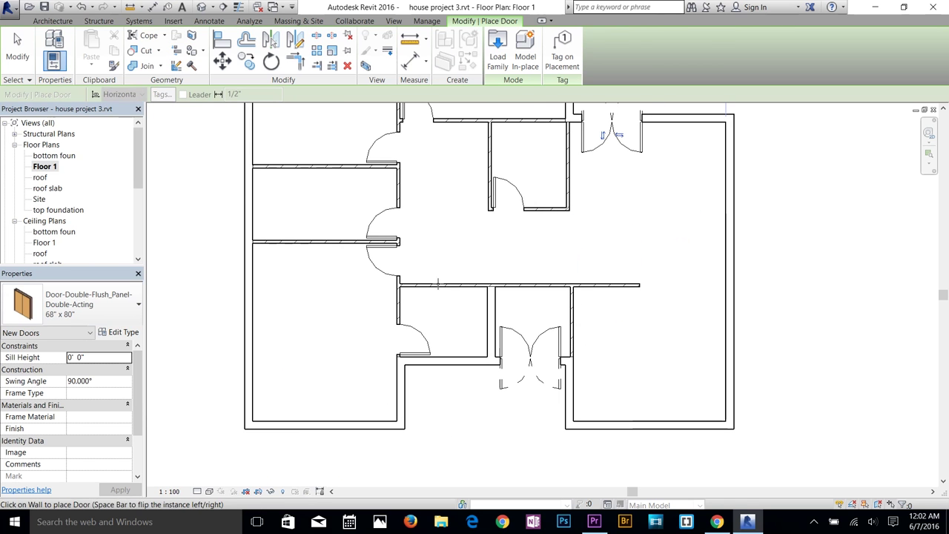
key("Escape")
key("Escape")
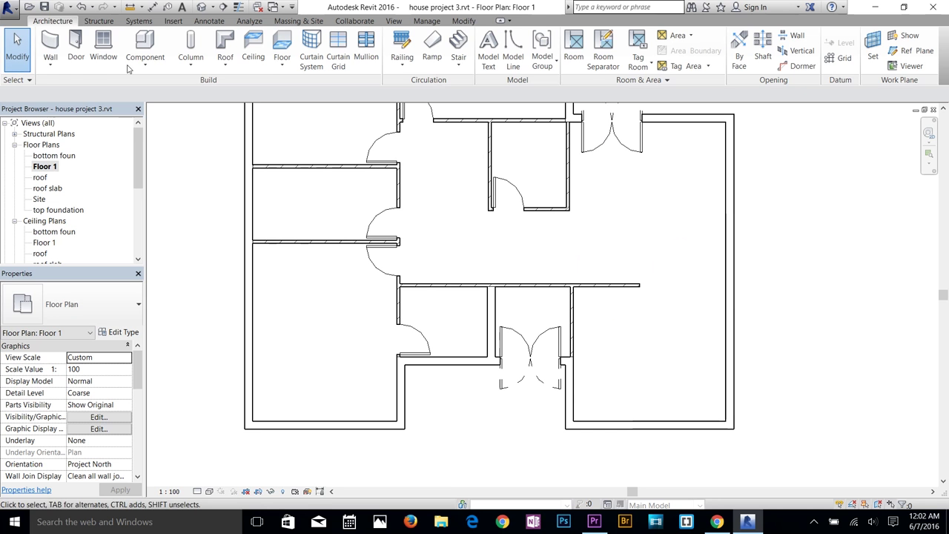
Step: Start the Window tool and browse Load Family into the US Imperial library
left_click(103, 46)
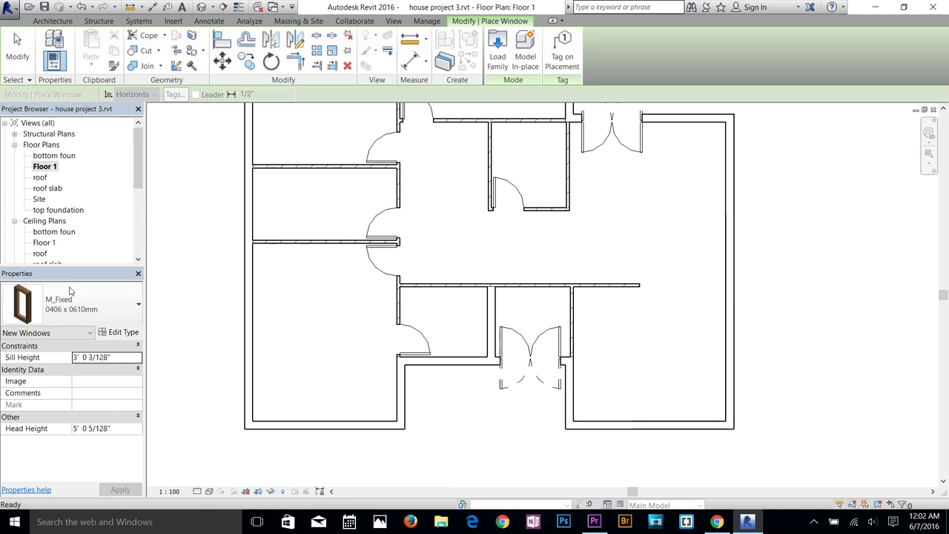
left_click(77, 302)
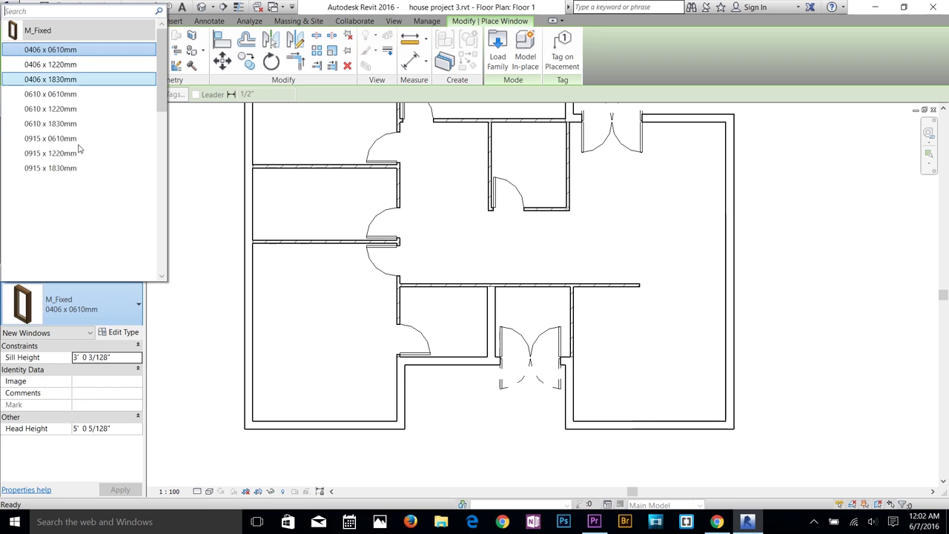
left_click(88, 319)
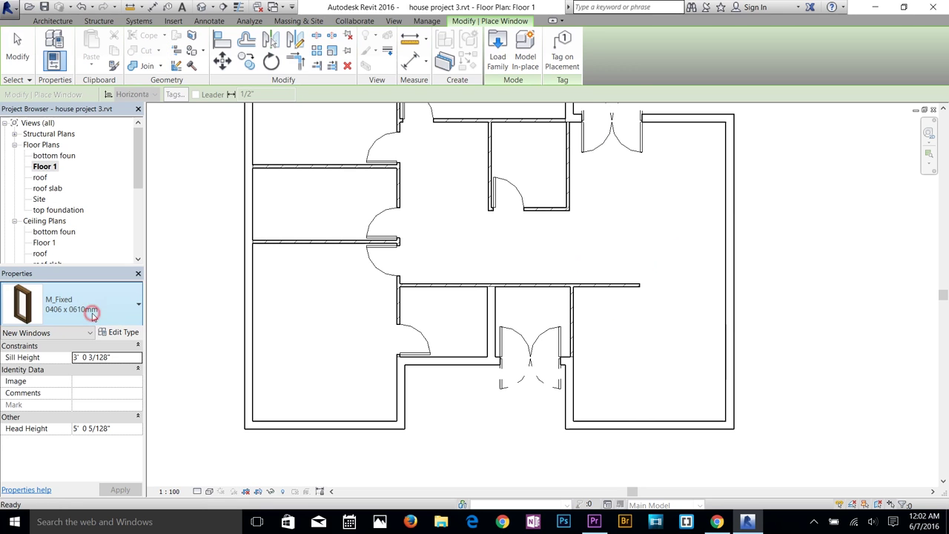
left_click(502, 56)
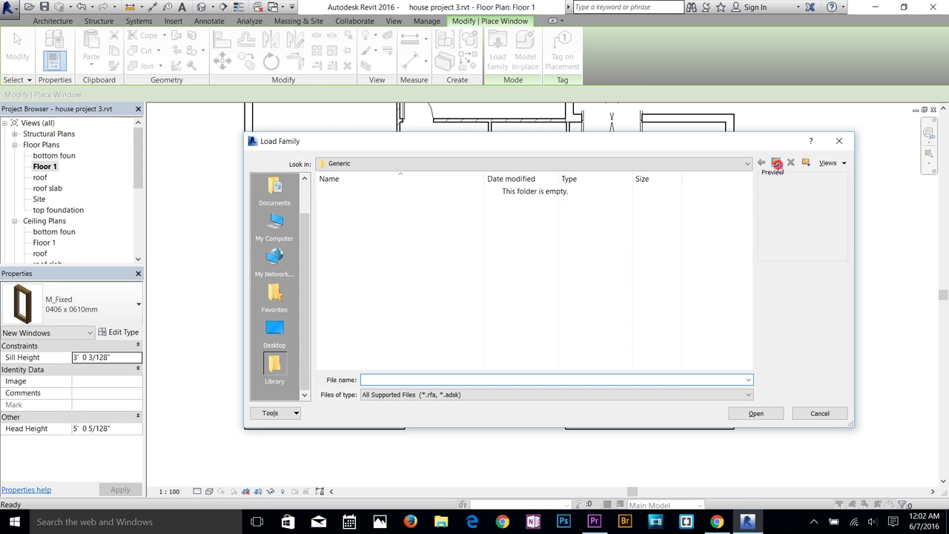
left_click(776, 163)
double_click(356, 204)
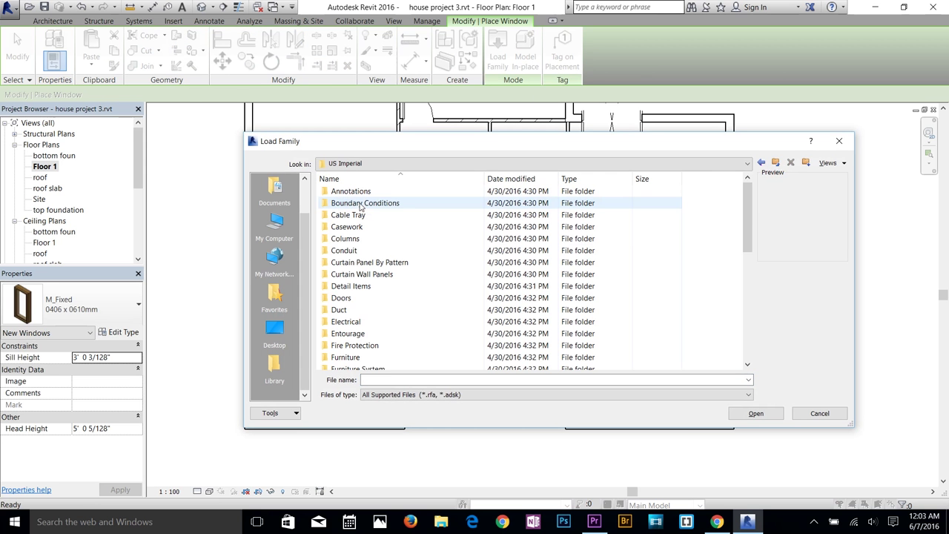
Step: Preview the Windows families and load Double Hung with Trim.rfa
scroll(354, 348, "down", 4)
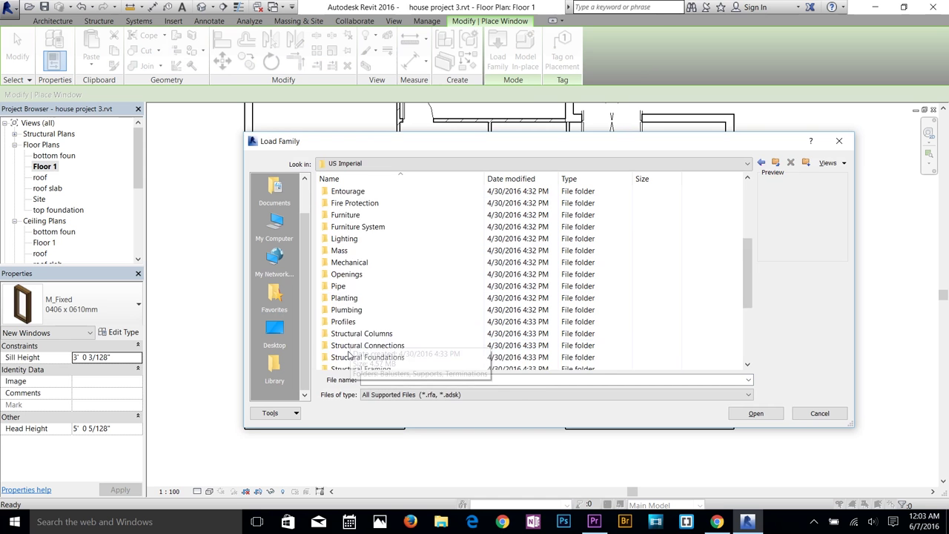
scroll(353, 348, "down", 4)
double_click(342, 359)
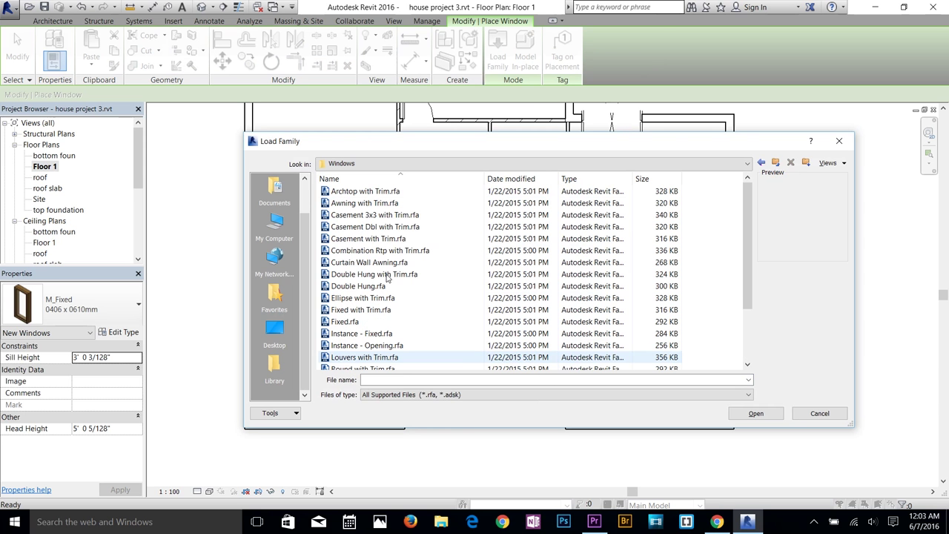
left_click(368, 191)
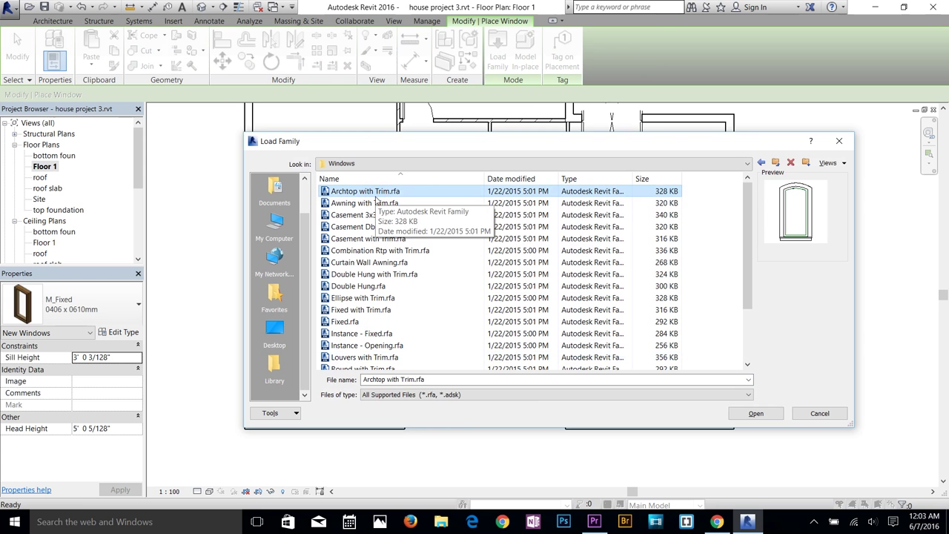
key("Down")
key("Down")
key("Down")
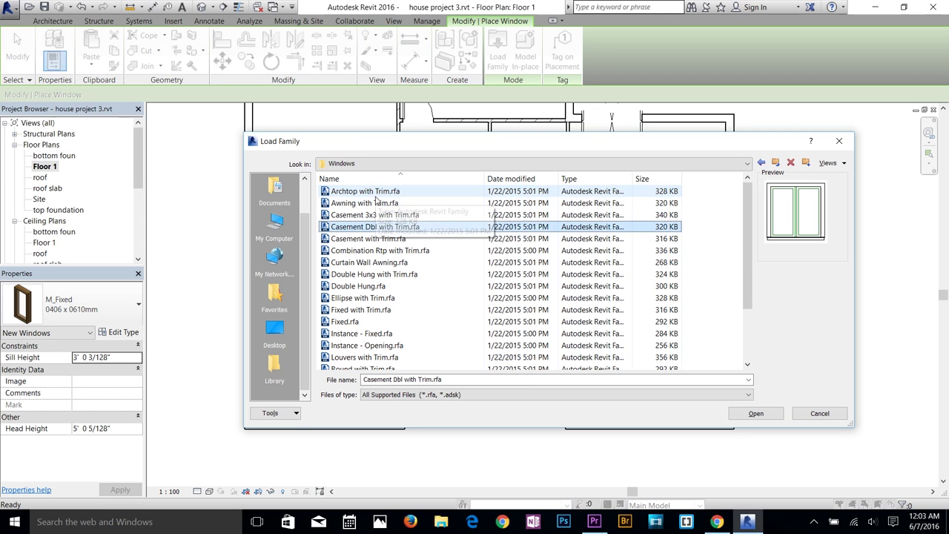
key("Up")
key("Down")
key("Down")
key("Down")
key("Down")
key("Down")
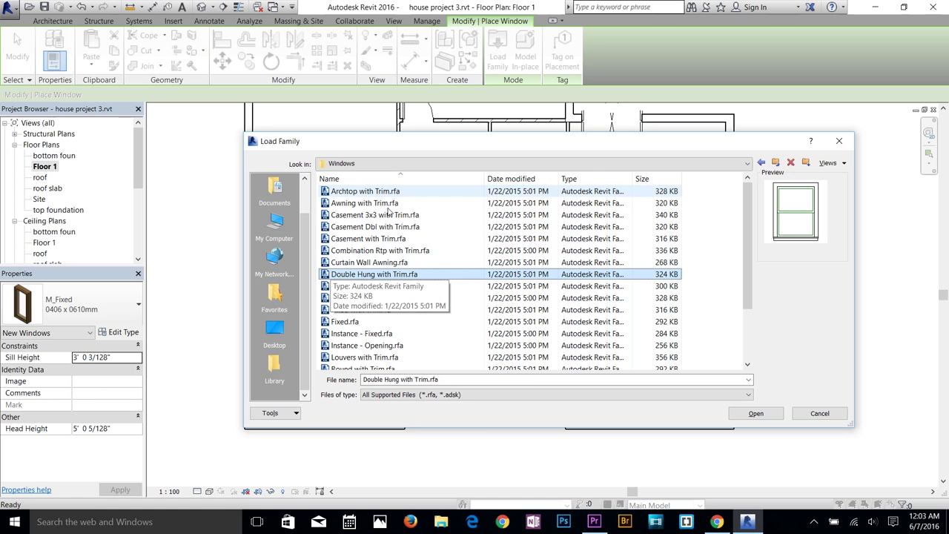
double_click(391, 276)
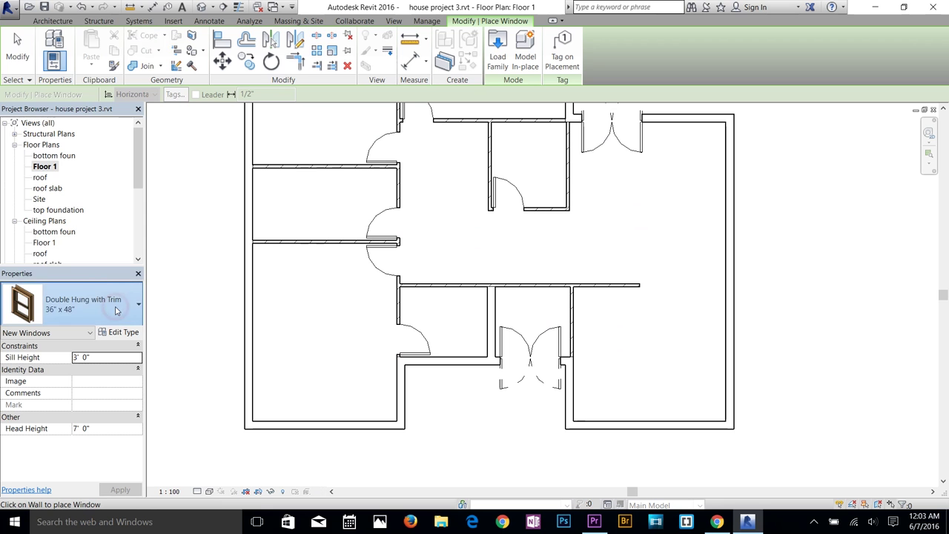
Step: Place 36" x 48" double-hung windows in the bottom wall and the lower middle room's wall
left_click(135, 300)
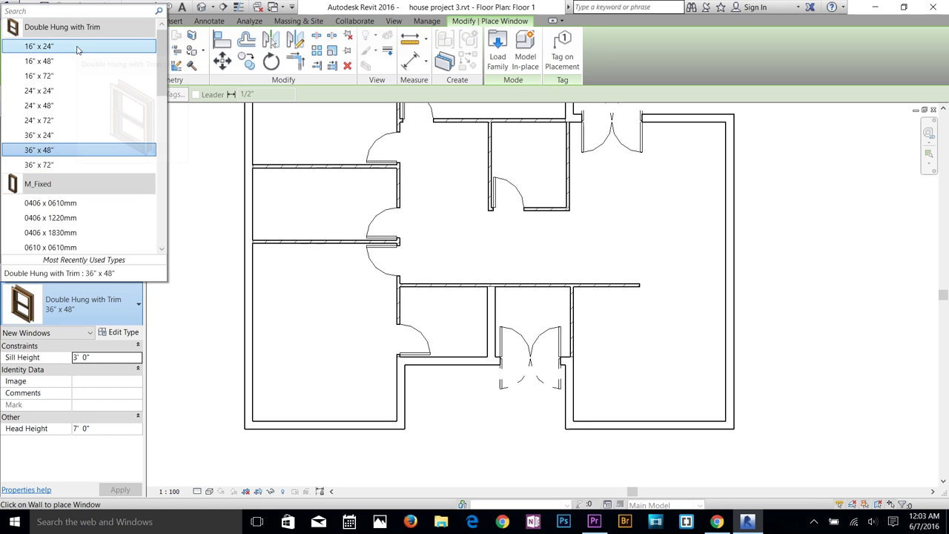
left_click(67, 152)
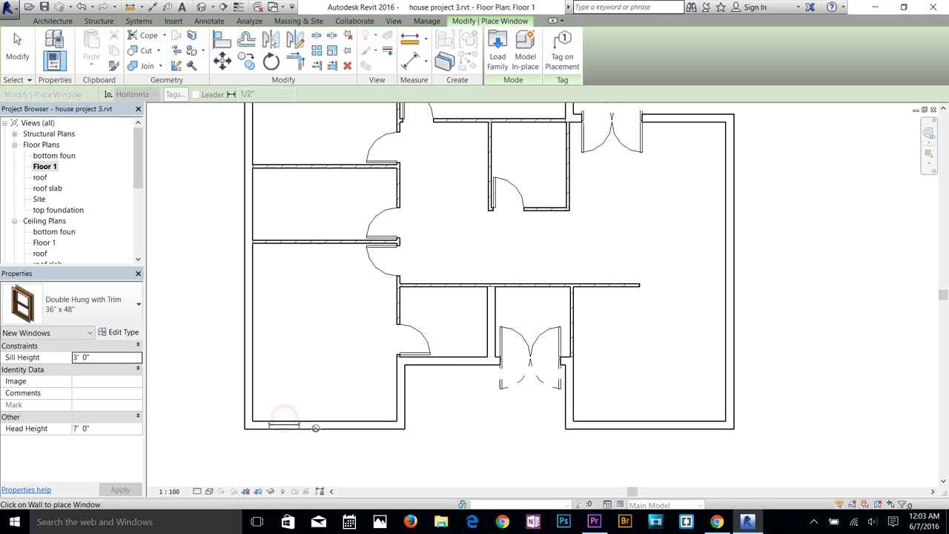
left_click(354, 425)
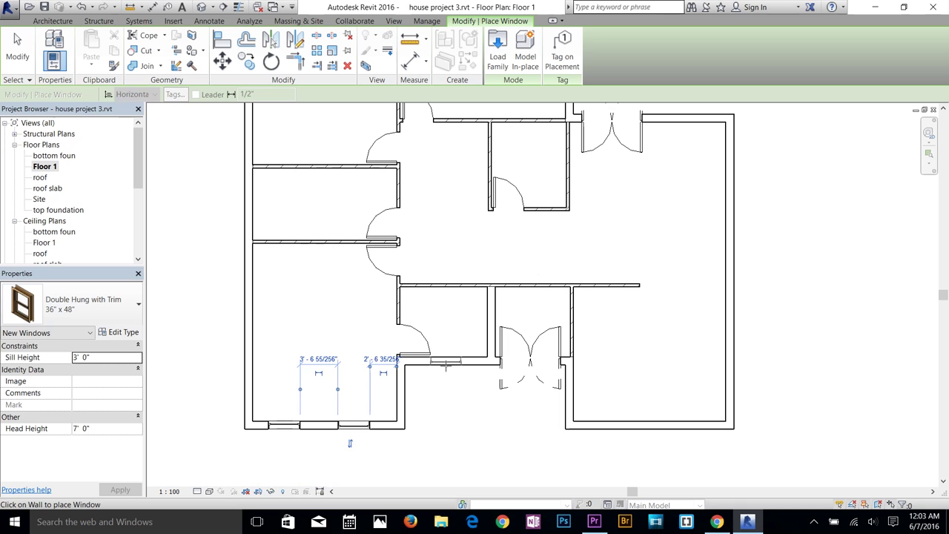
left_click(40, 322)
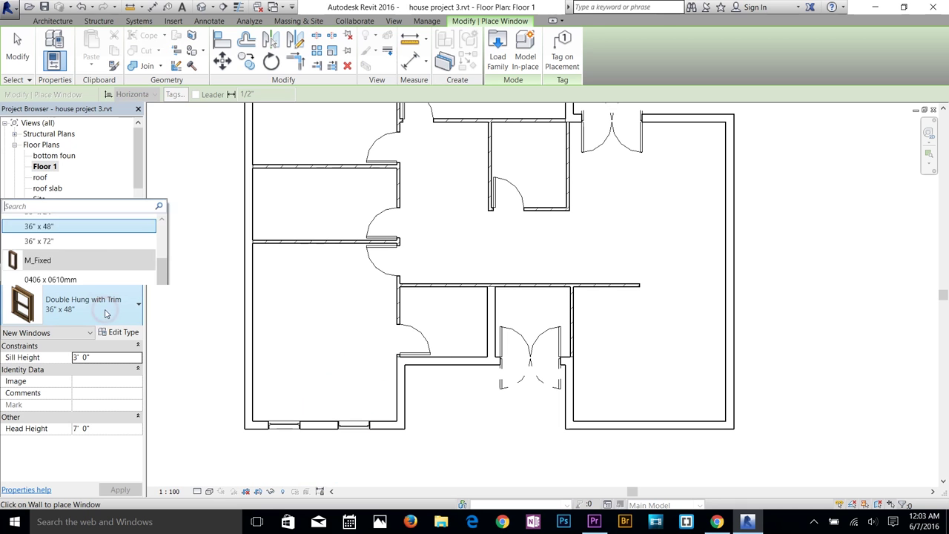
scroll(67, 148, "up", 2)
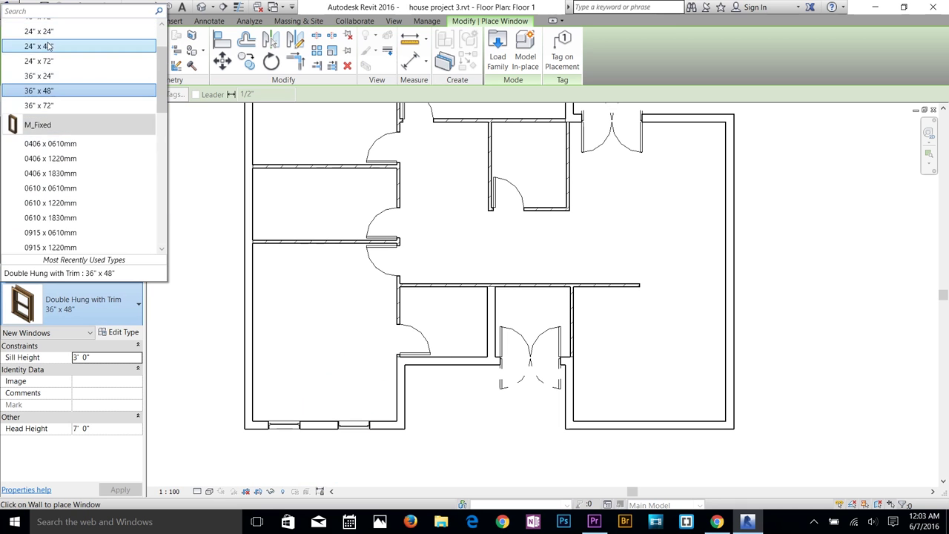
scroll(66, 221, "down", 2)
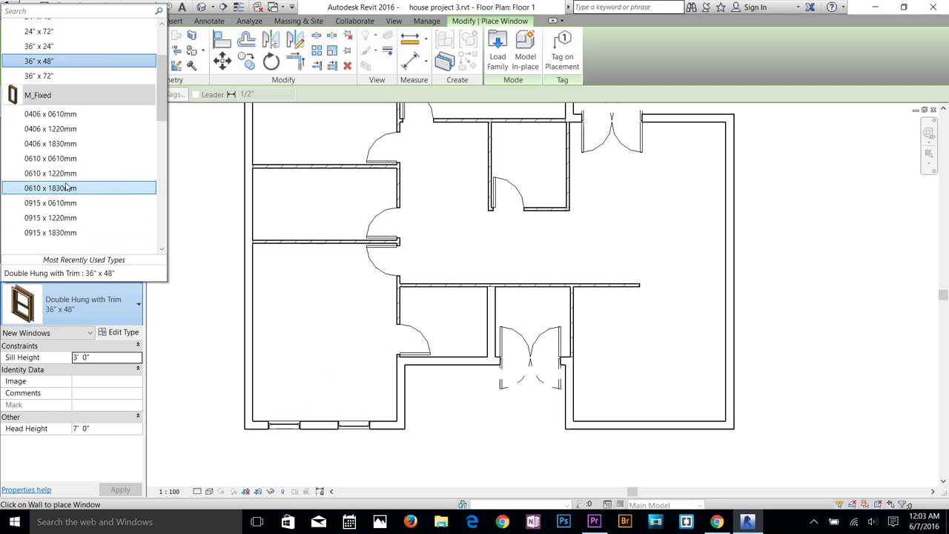
left_click(66, 183)
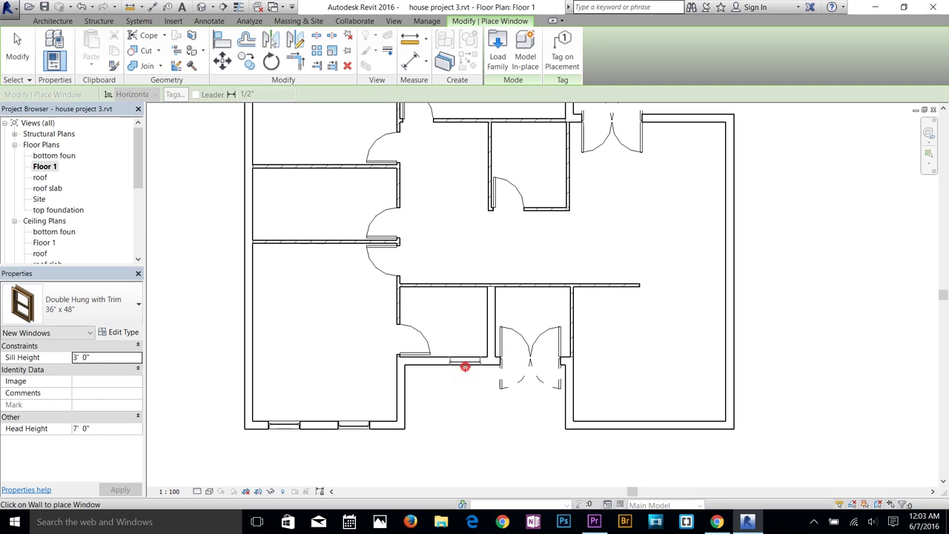
left_click(465, 366)
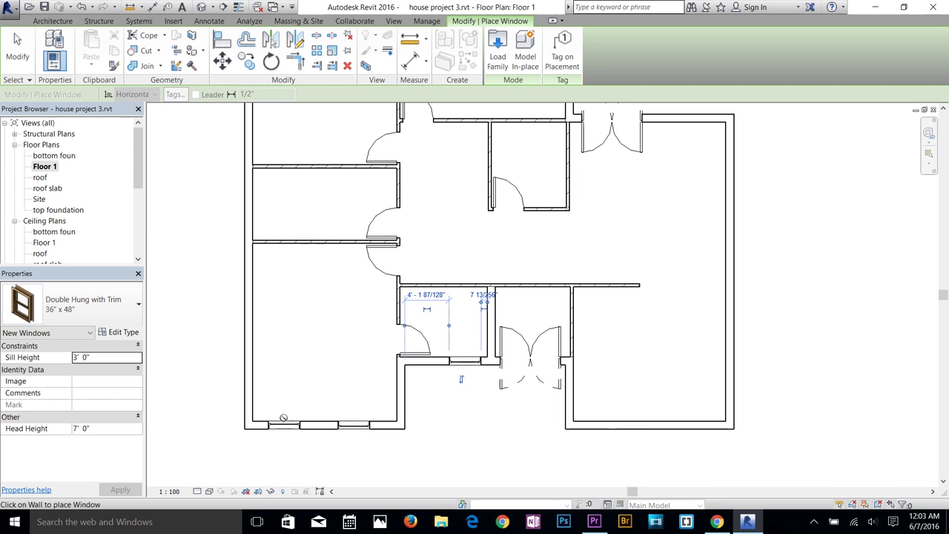
Step: Add 36" x 48" windows along the bottom-right wall and the upper rooms' top and right walls
left_click(82, 304)
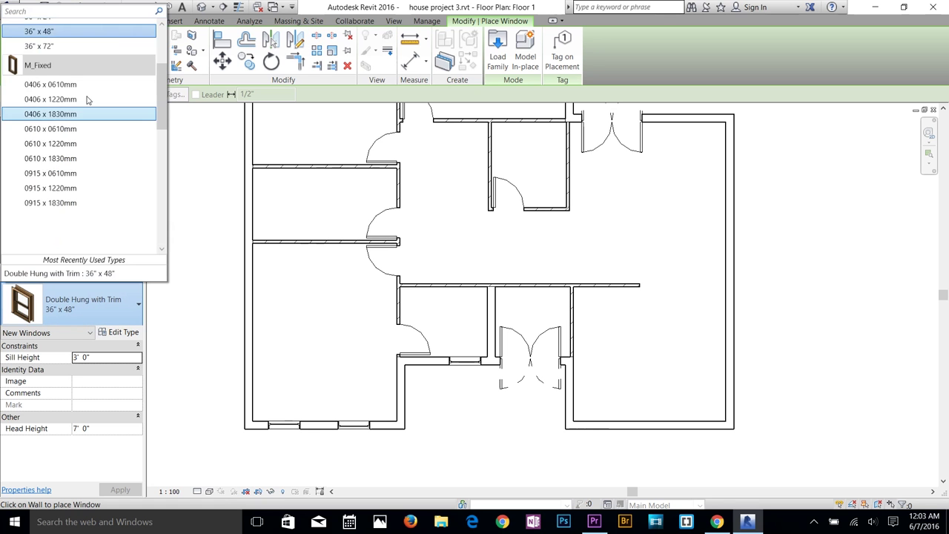
scroll(65, 104, "up", 2)
left_click(47, 91)
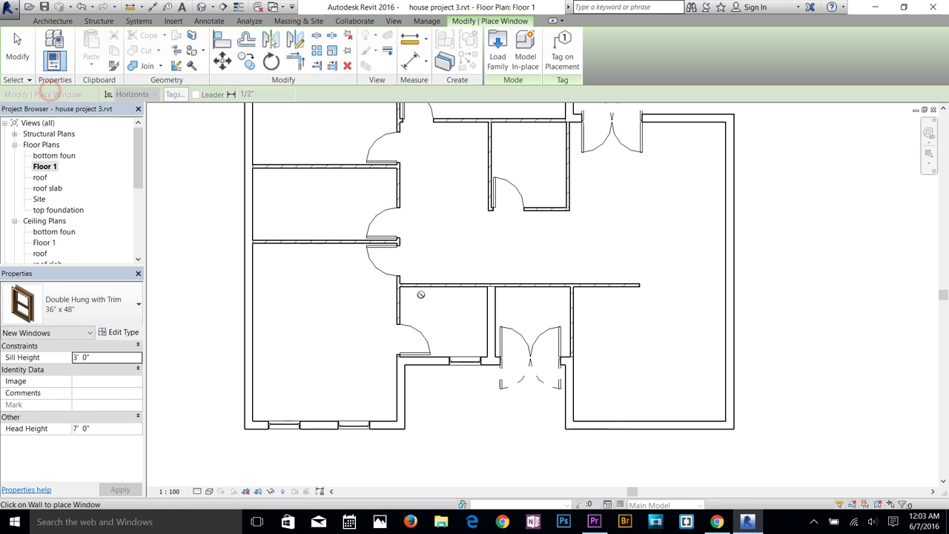
left_click(609, 427)
left_click(682, 426)
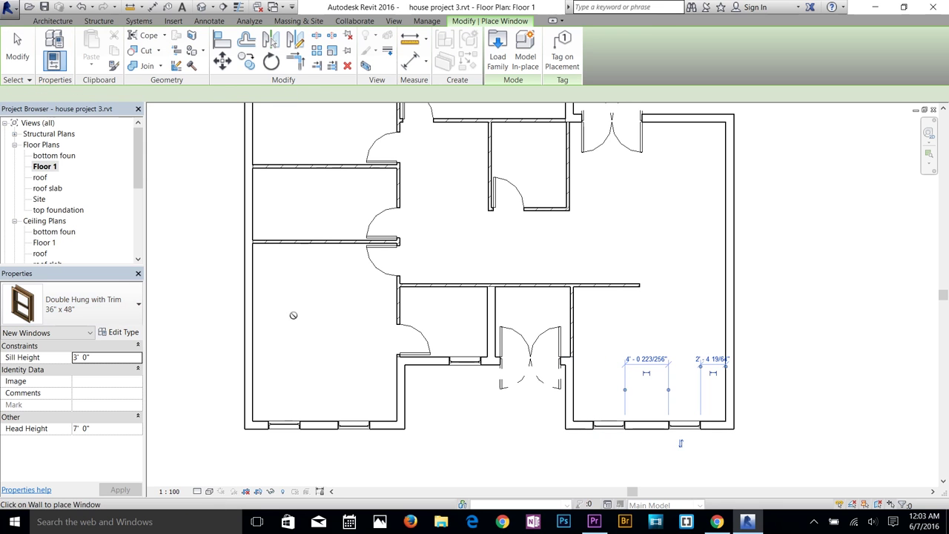
scroll(289, 296, "down", 2)
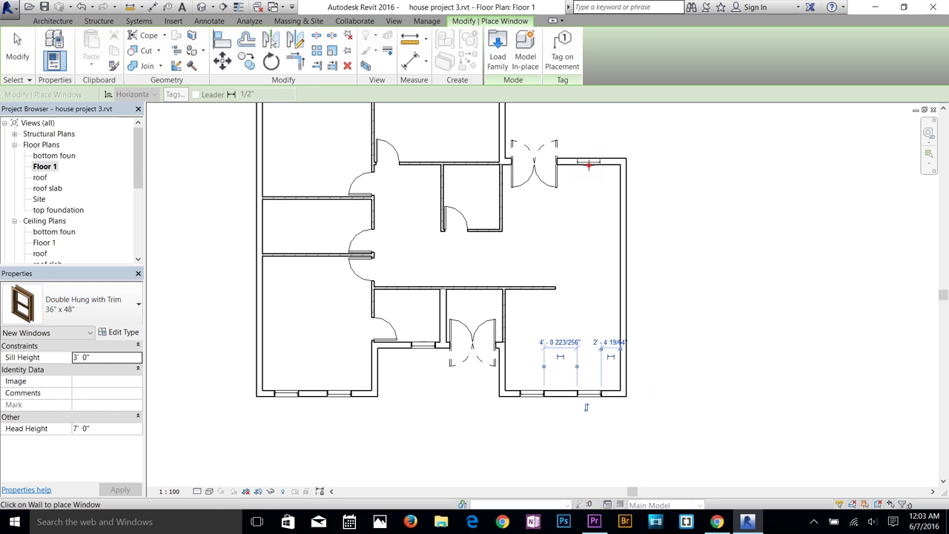
left_click(588, 165)
middle_click_drag(442, 248, 473, 352)
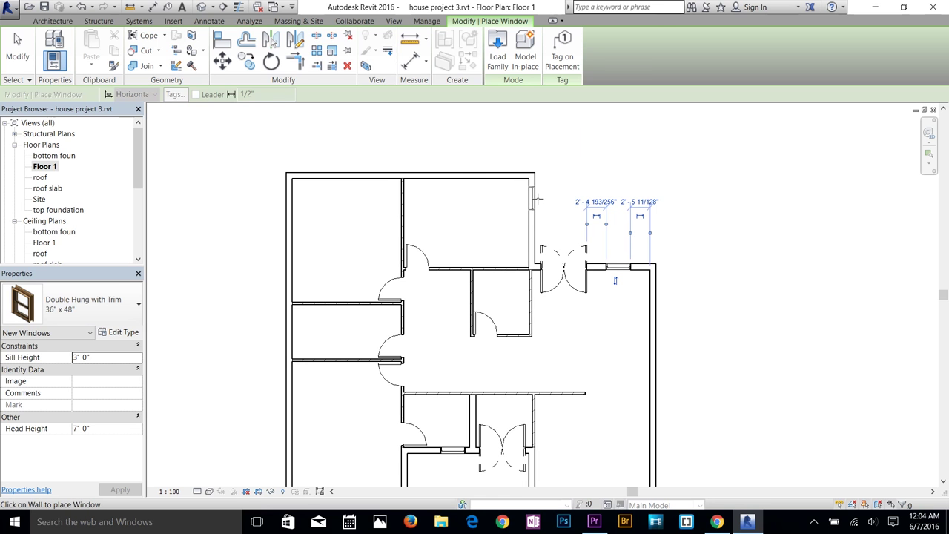
left_click(537, 199)
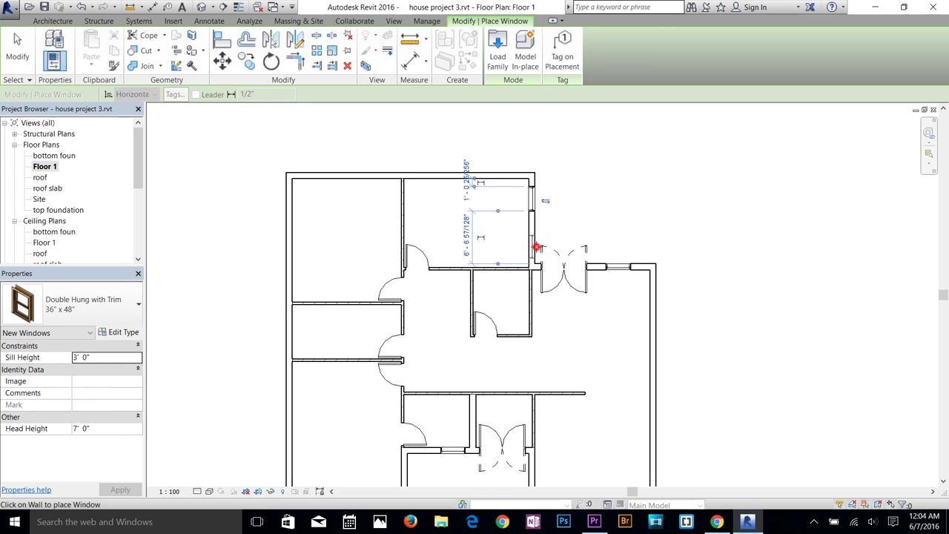
middle_click_drag(558, 347, 552, 218)
Step: Exit window placement and switch to the Default 3D View
key("Escape")
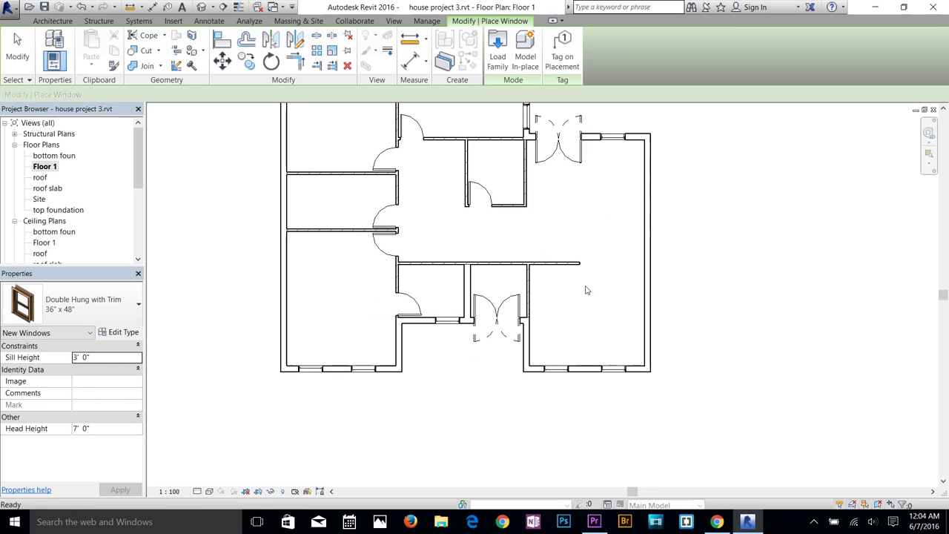
key("Escape")
scroll(568, 257, "up", 2)
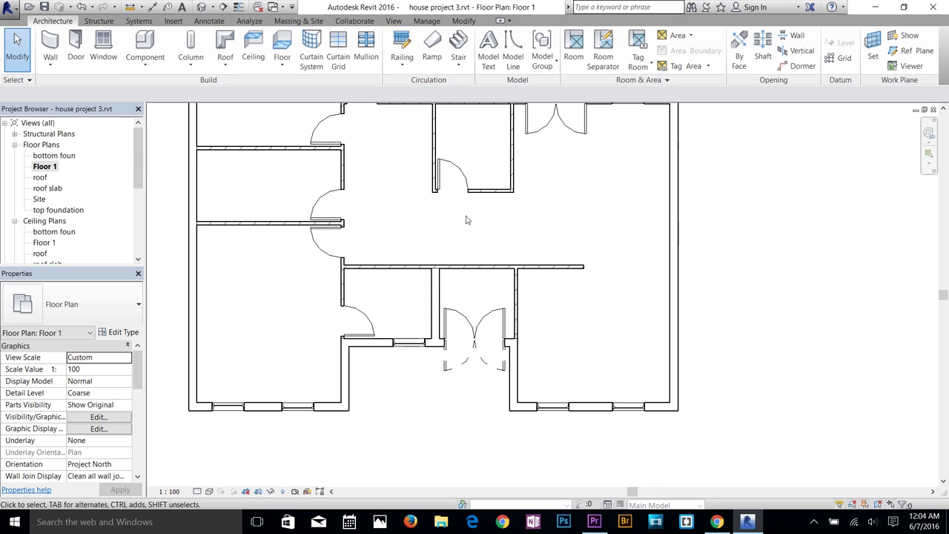
middle_click_drag(436, 242, 435, 281)
scroll(479, 283, "down", 2)
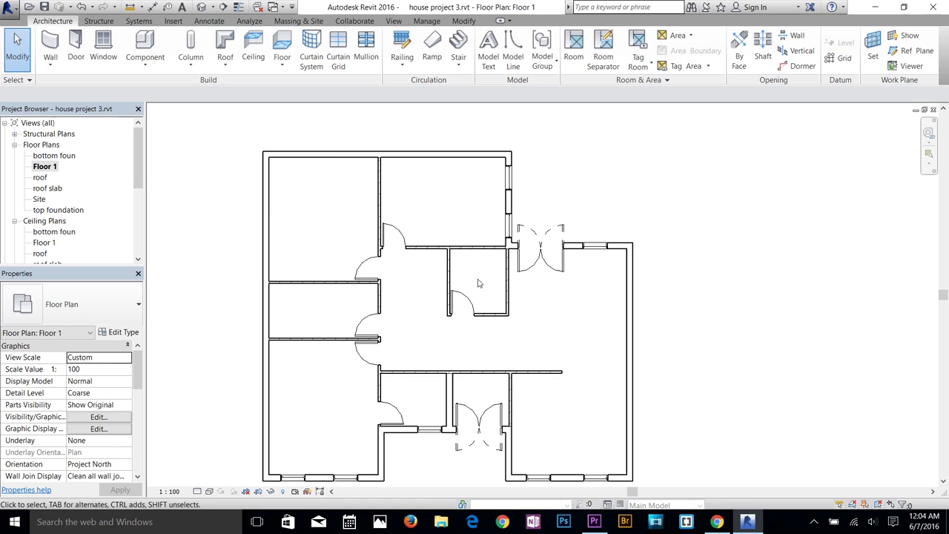
left_click(205, 7)
Step: Orbit the 3D house and select the overly tall interior wall
scroll(585, 318, "down", 5)
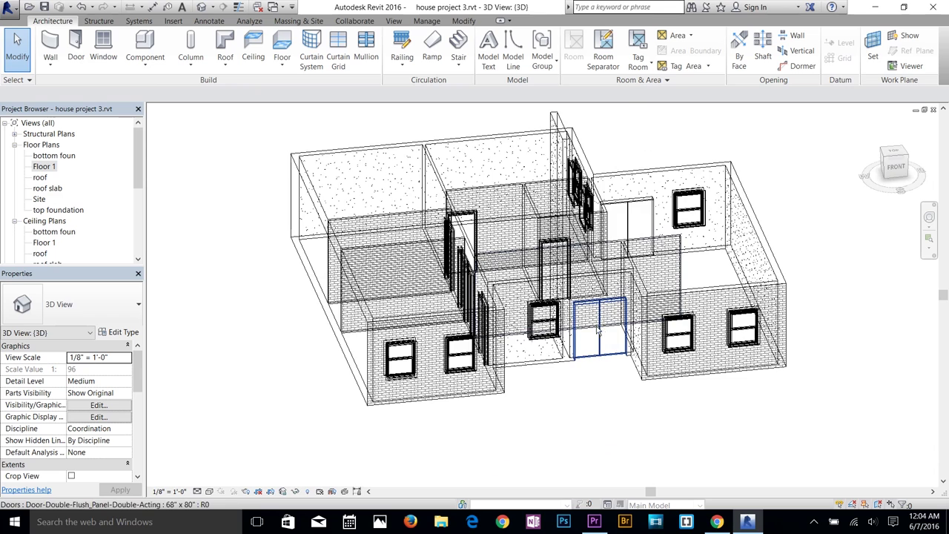
middle_click_drag(603, 334, 667, 186, "shift")
middle_click_drag(727, 280, 668, 385, "shift")
left_click(617, 235)
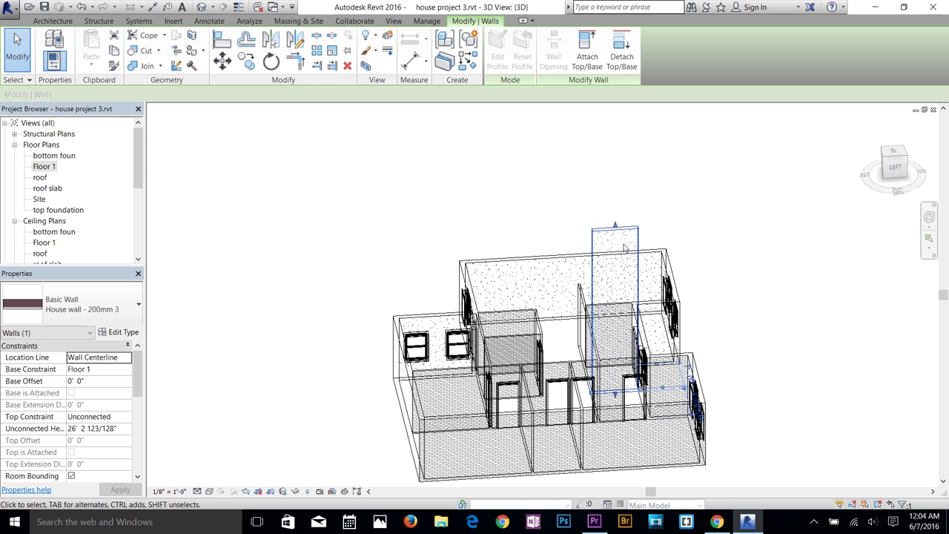
left_click_drag(617, 225, 617, 313)
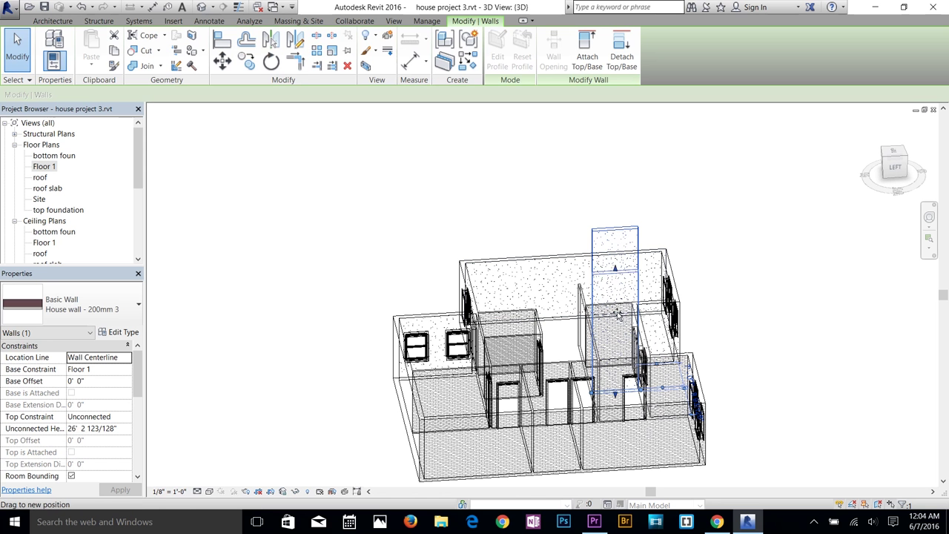
left_click_drag(650, 199, 651, 201)
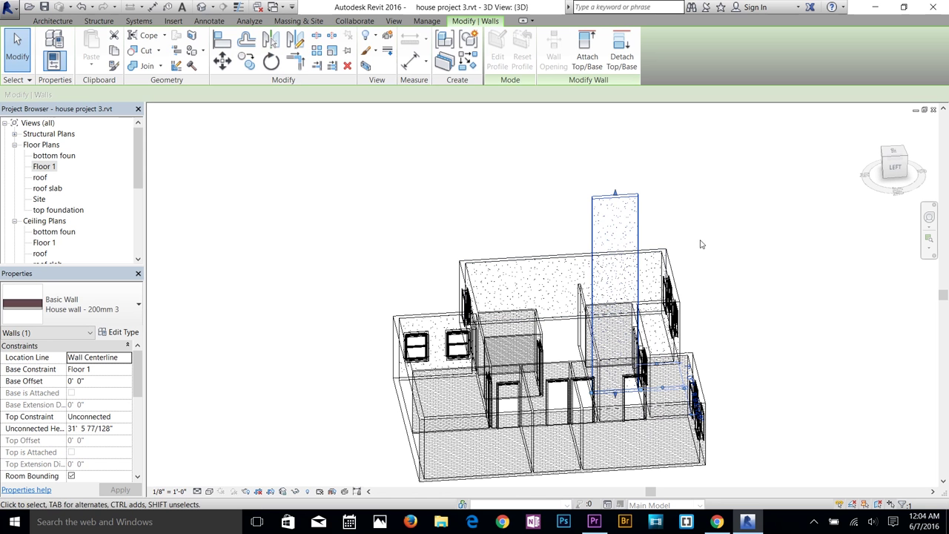
middle_click_drag(771, 347, 524, 351, "shift")
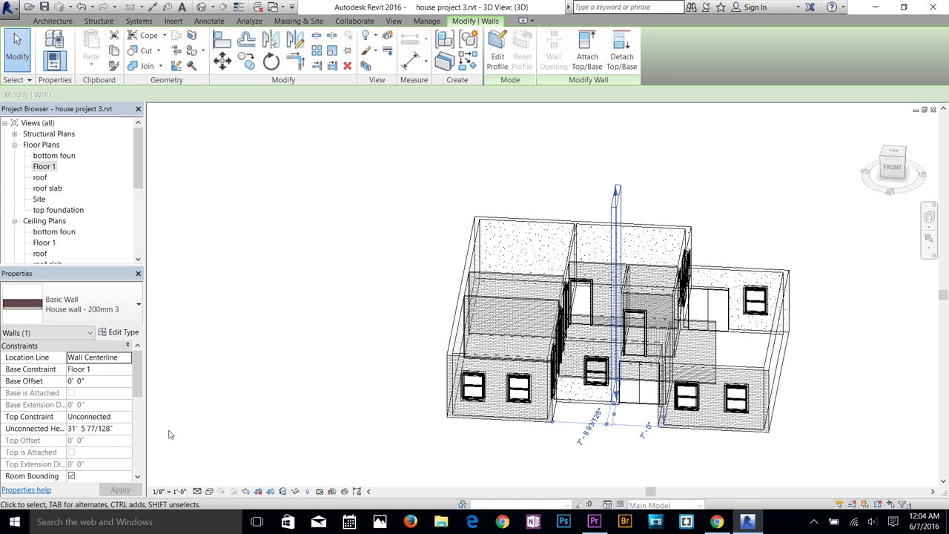
Step: Set the wall's Top Constraint to Up to level: roof slab and apply it
left_click(88, 416)
left_click(127, 416)
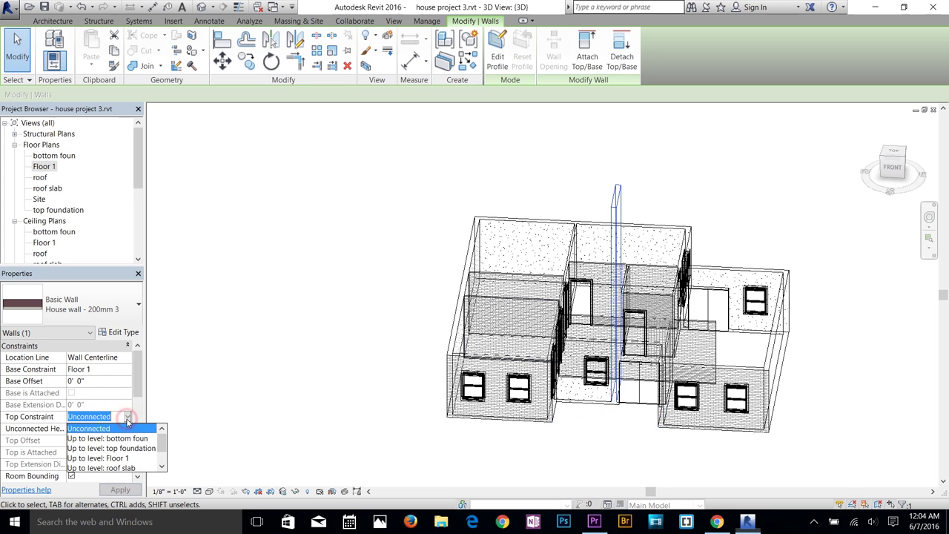
left_click(132, 468)
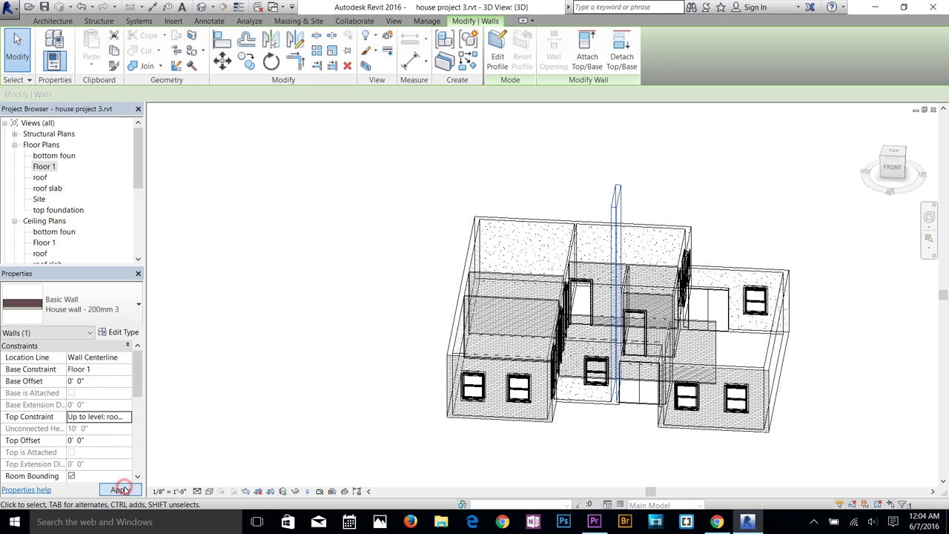
left_click(121, 489)
left_click(343, 391)
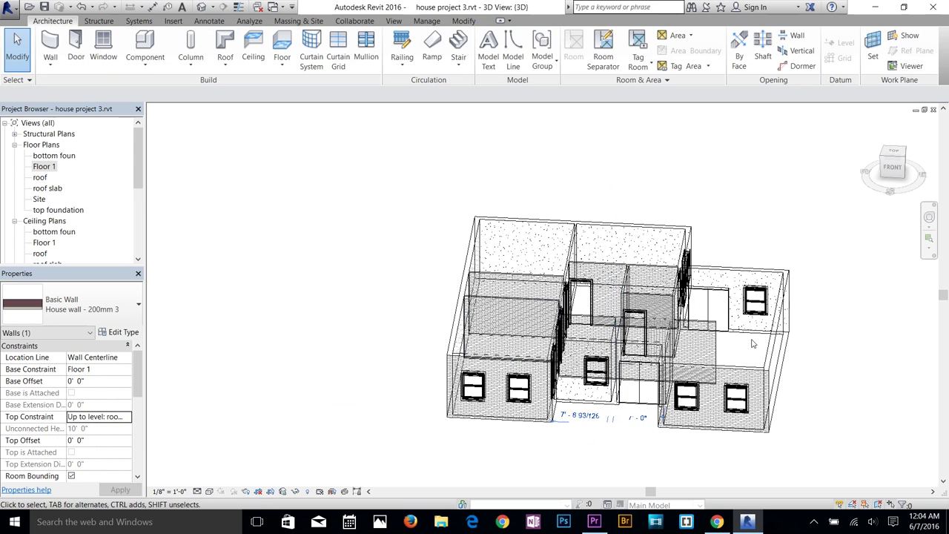
Step: Compare Coarse, Fine and Medium detail levels in 3D, settling on Coarse
left_click(197, 492)
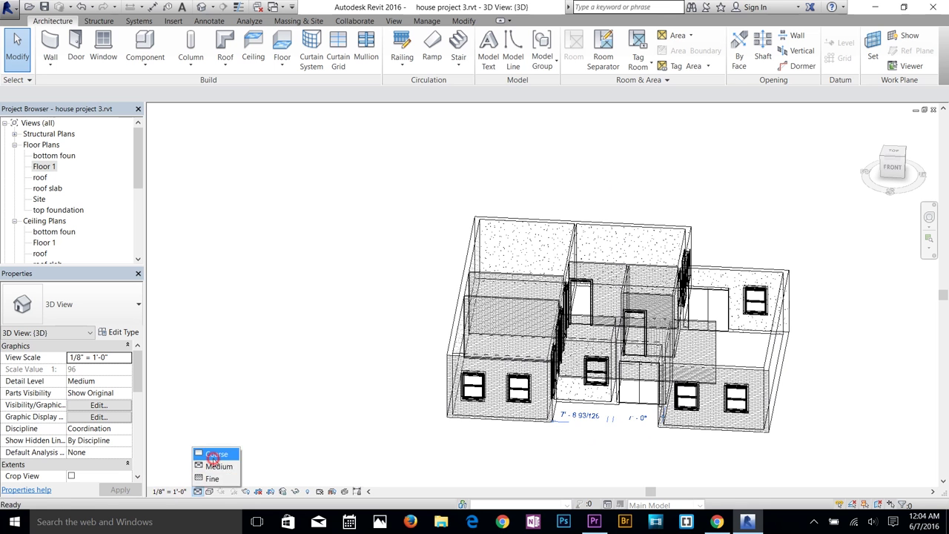
left_click(215, 452)
left_click(197, 491)
left_click(210, 478)
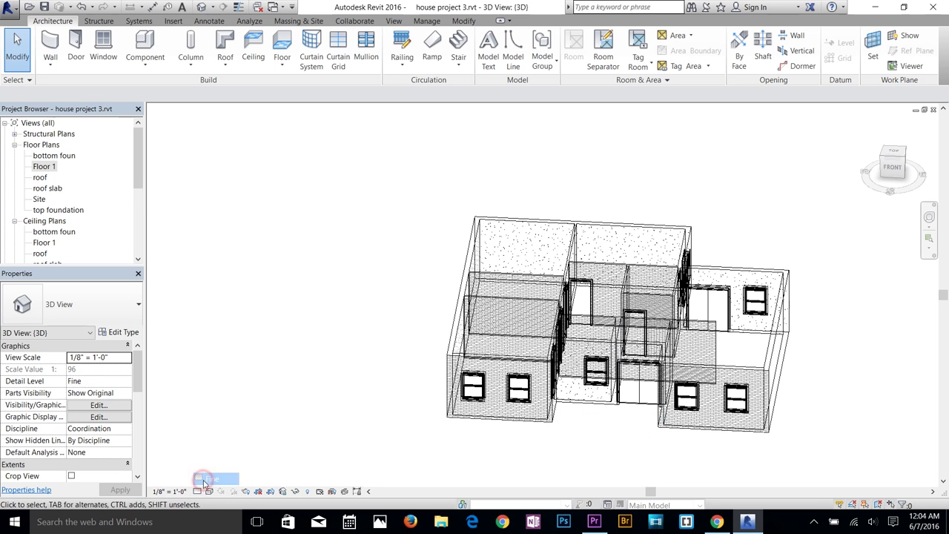
left_click(197, 492)
left_click(218, 466)
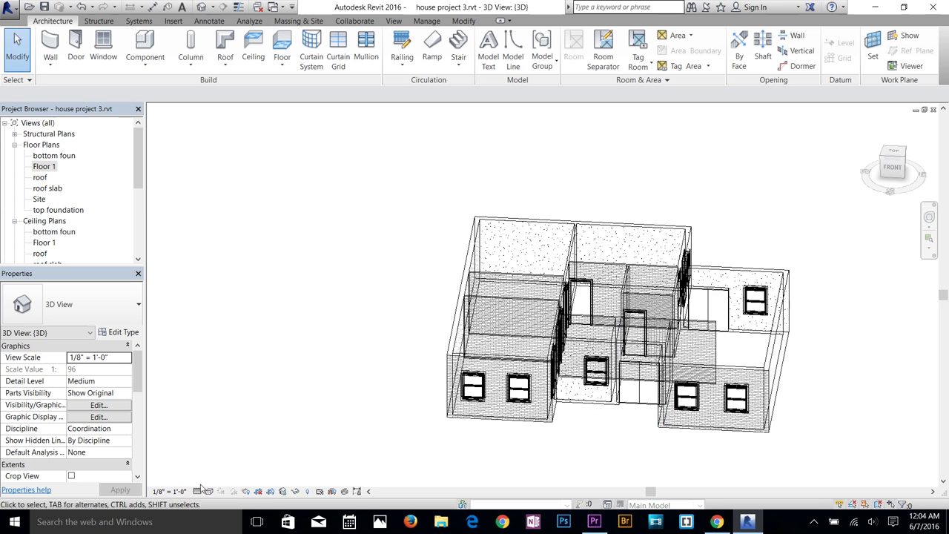
left_click(197, 492)
left_click(214, 453)
Step: Show the house in Hidden Line style from a top-down angle, then return to Floor 1
left_click(210, 491)
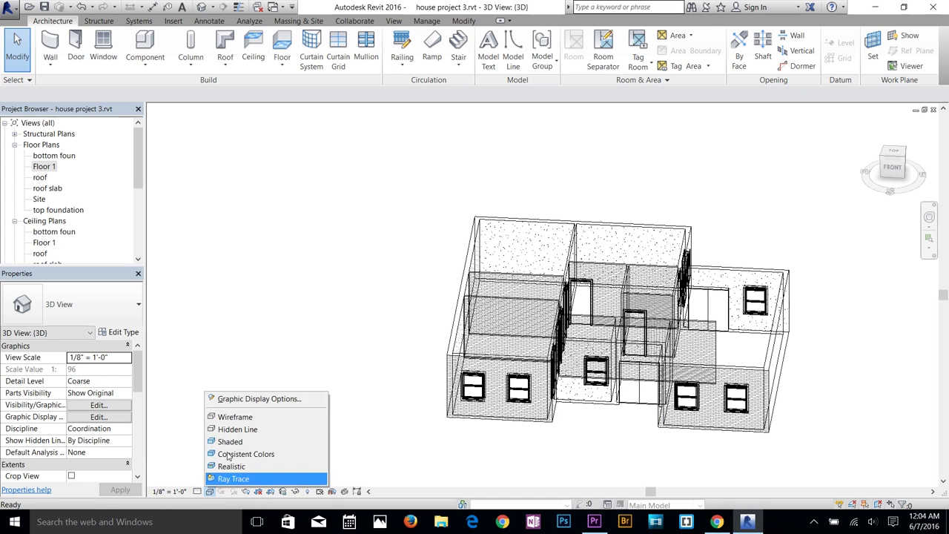
left_click(235, 430)
scroll(784, 369, "up", 3)
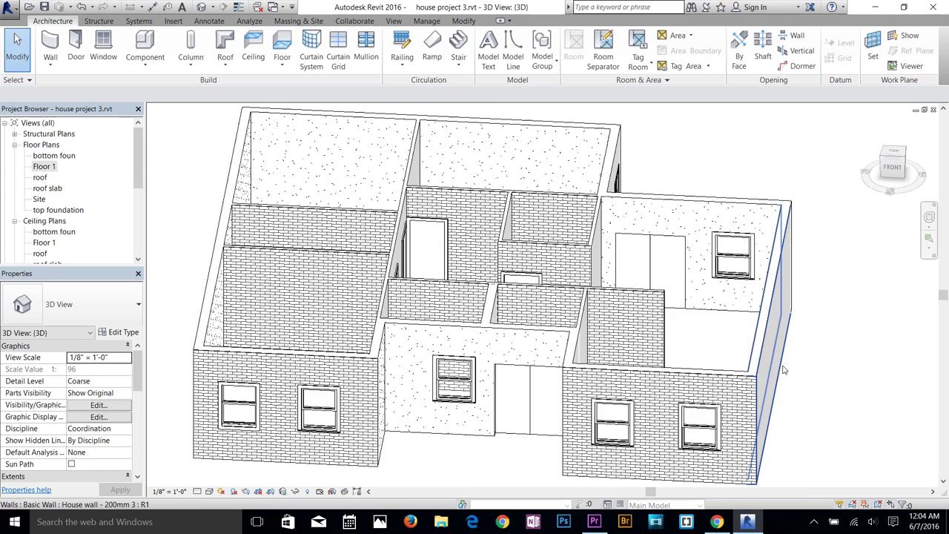
middle_click_drag(749, 375, 519, 330, "shift")
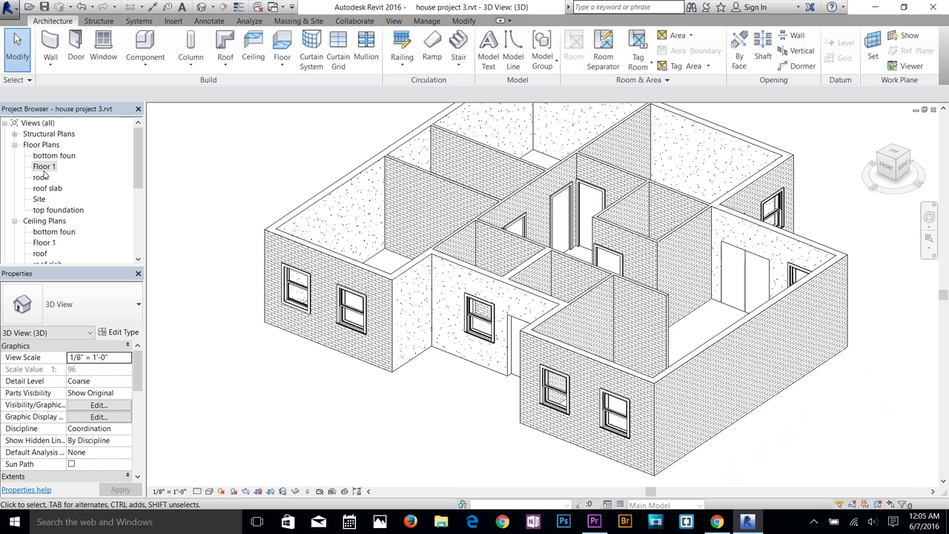
double_click(44, 167)
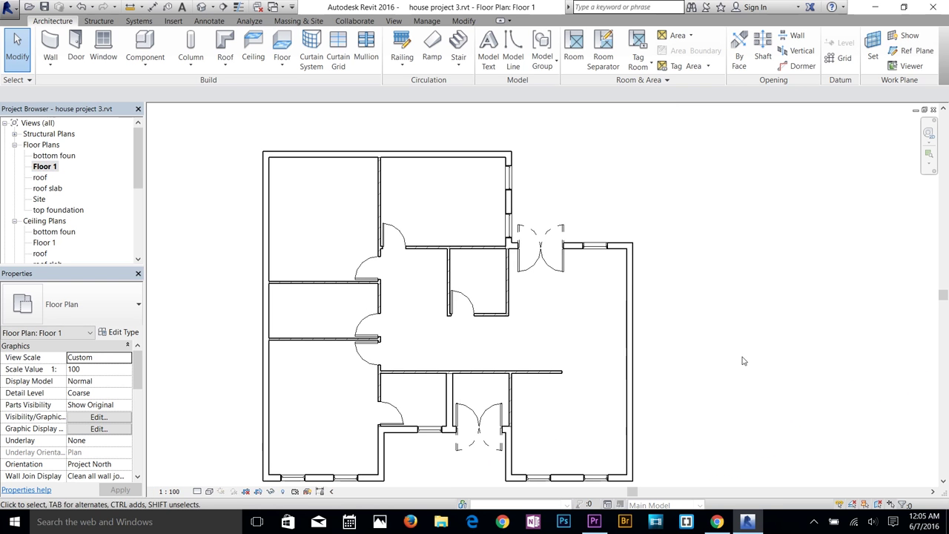
Step: Open the top foundation plan and start a Floor: Architectural boundary sketch there
left_click(55, 211)
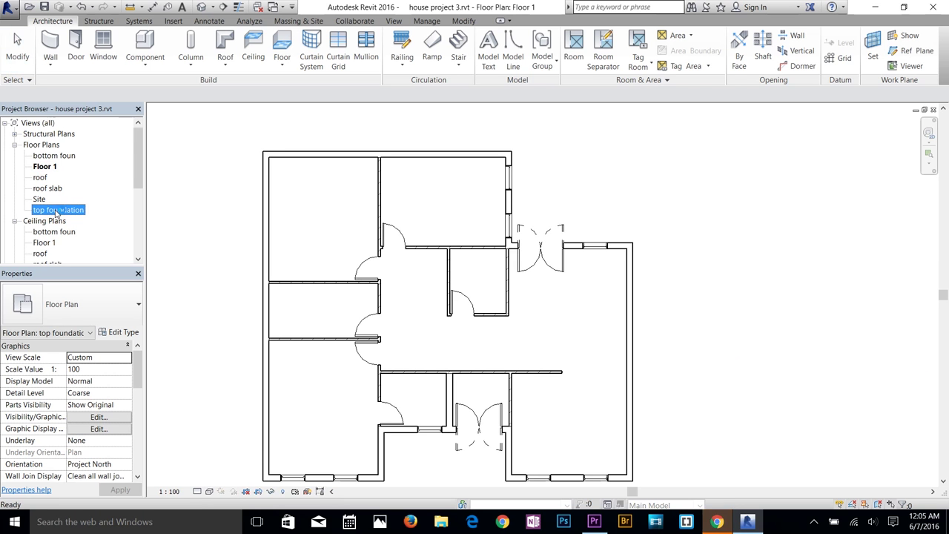
double_click(56, 211)
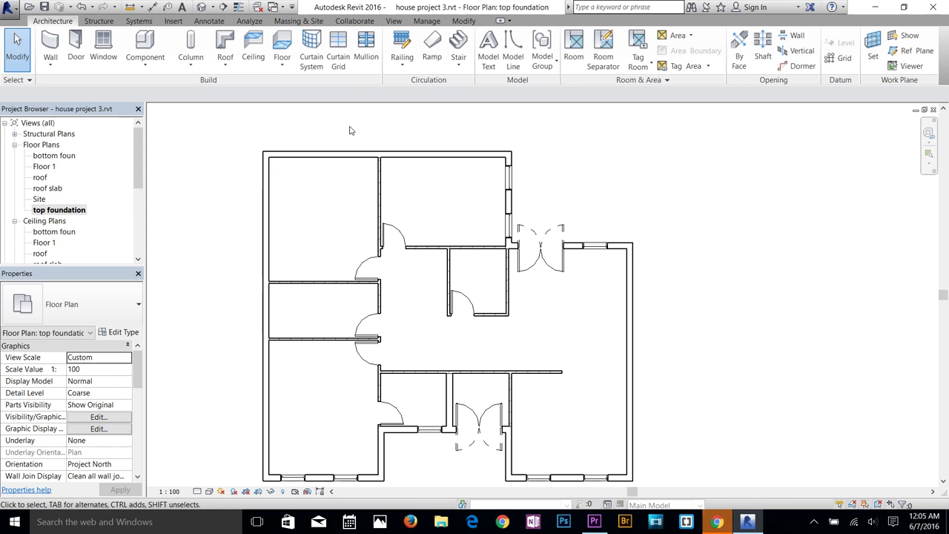
left_click(283, 67)
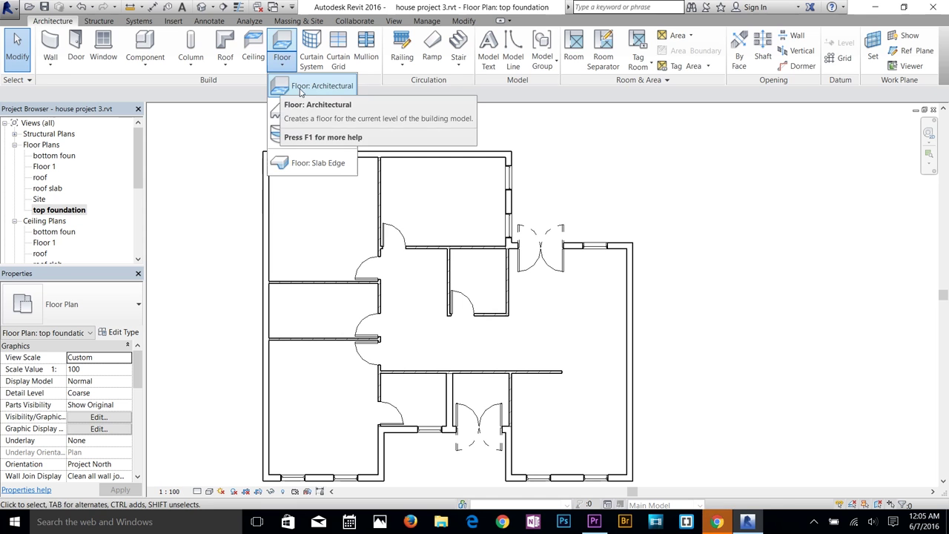
left_click(297, 89)
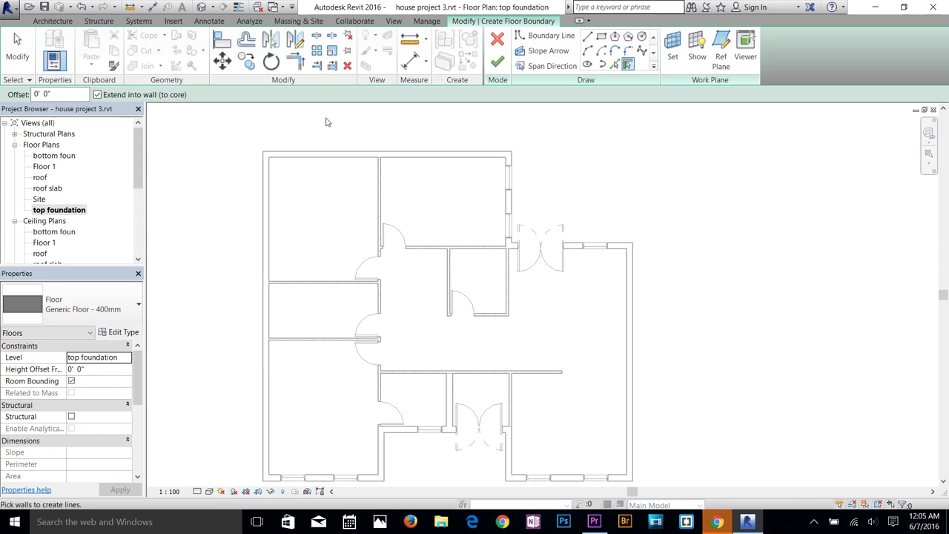
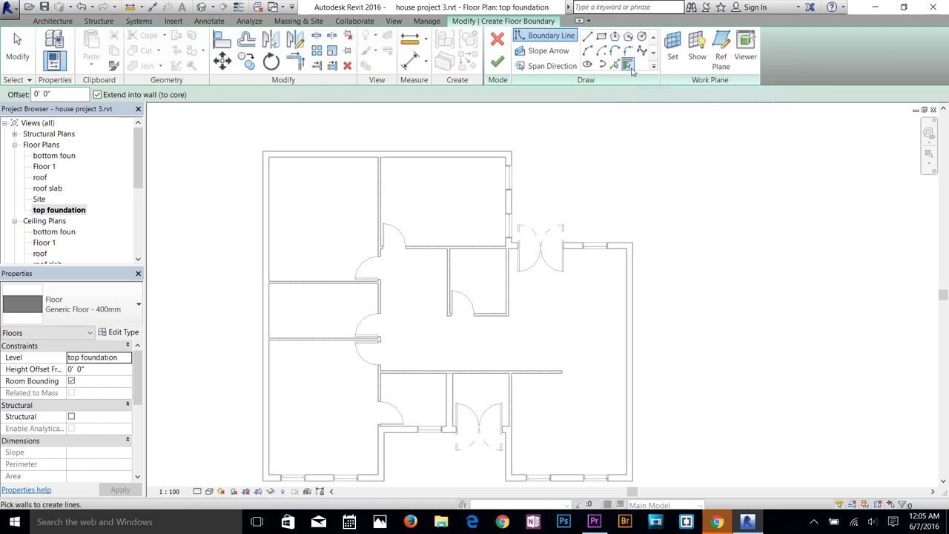
Step: Pick the top, left and right exterior walls as floor boundary lines
left_click(266, 170)
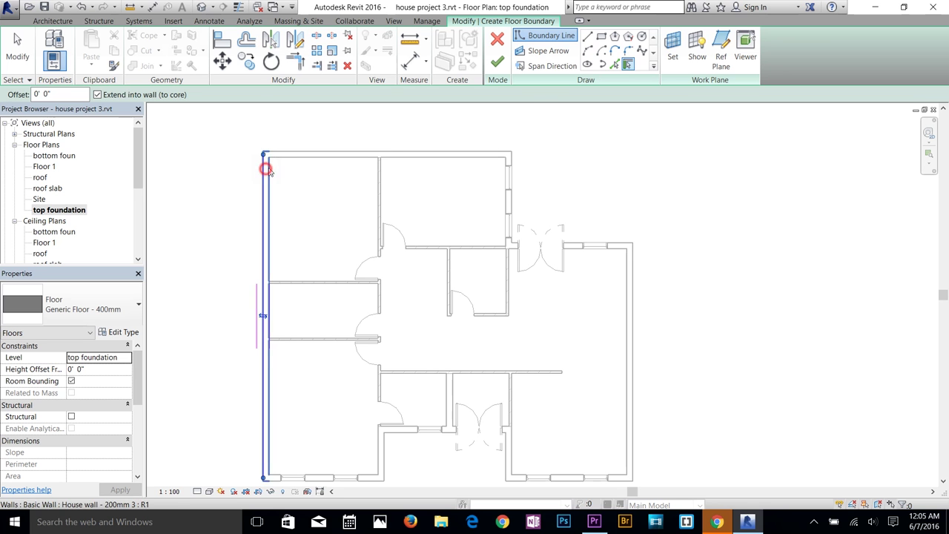
left_click(295, 155)
left_click(510, 178)
left_click(565, 258)
left_click(631, 349)
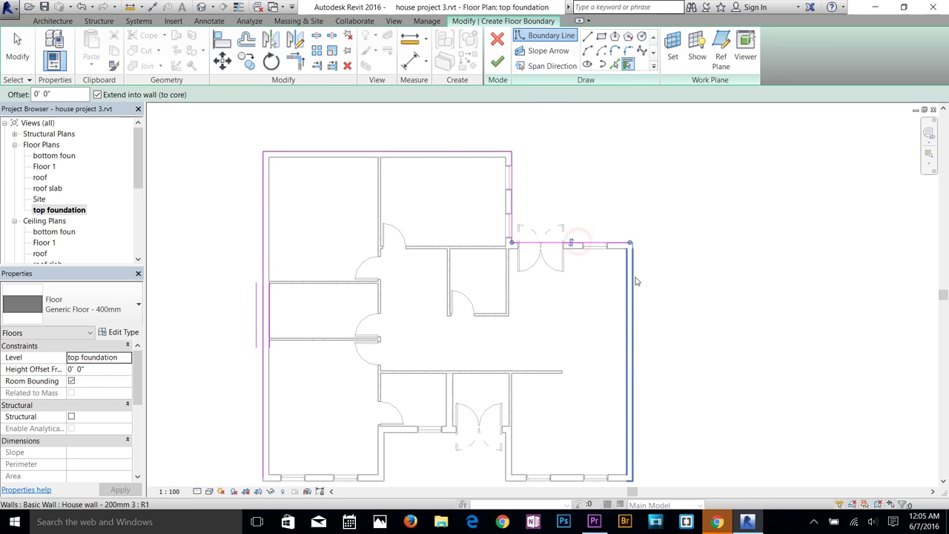
Step: Pick the bottom, entrance and bottom-left walls to complete the boundary outline
scroll(631, 348, "down", 1)
middle_click_drag(631, 445, 652, 377)
left_click(593, 339)
left_click(546, 326)
left_click(500, 302)
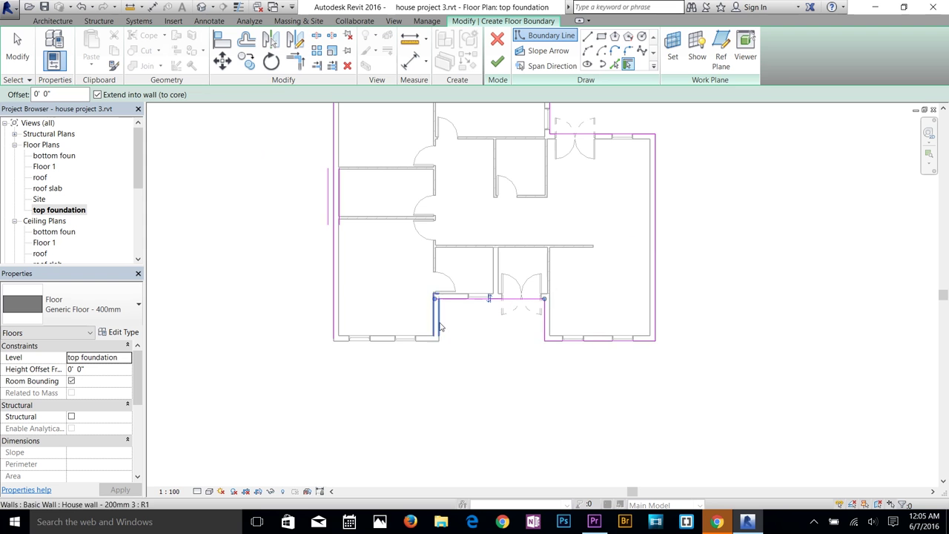
left_click(438, 319)
left_click(385, 339)
middle_click_drag(706, 179, 675, 239)
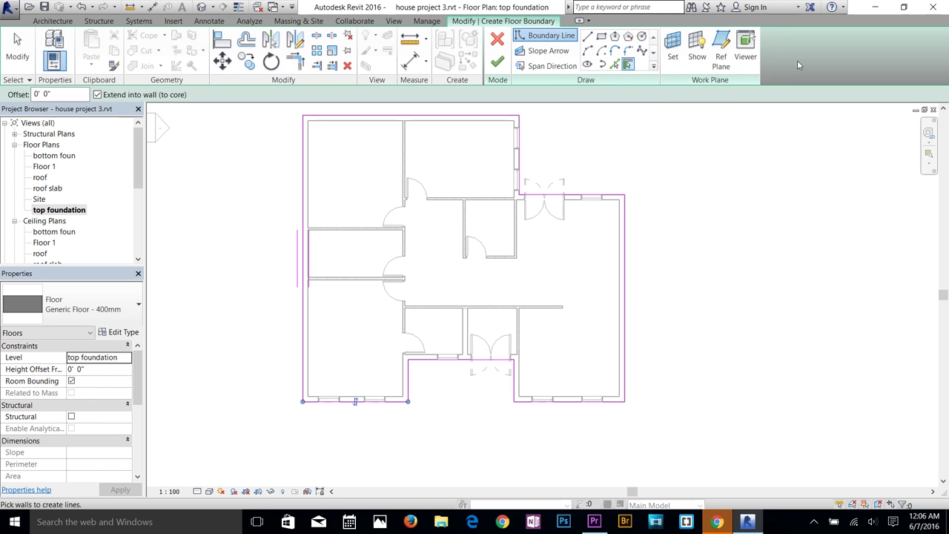
Step: Attempt to finish the floor sketch, dismiss the open-loop error and inspect the boundary
left_click(491, 70)
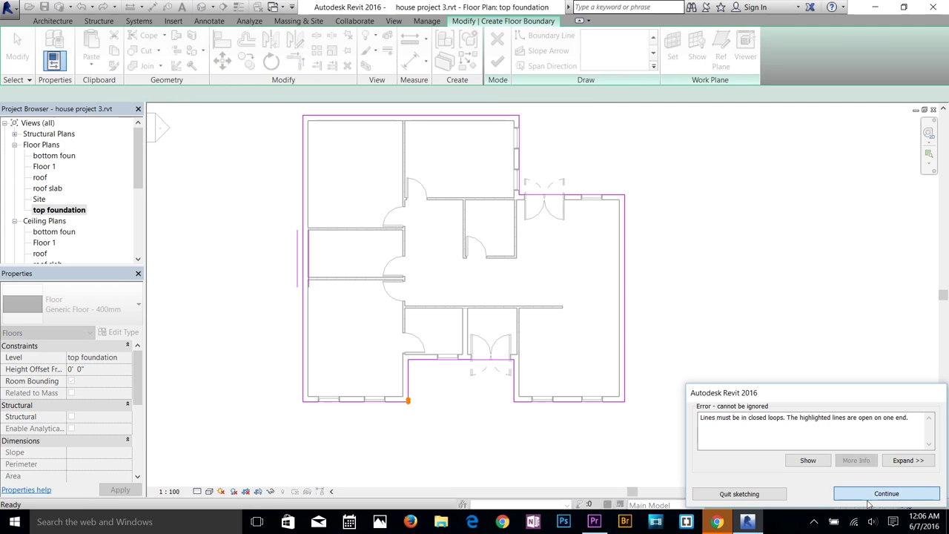
left_click(871, 496)
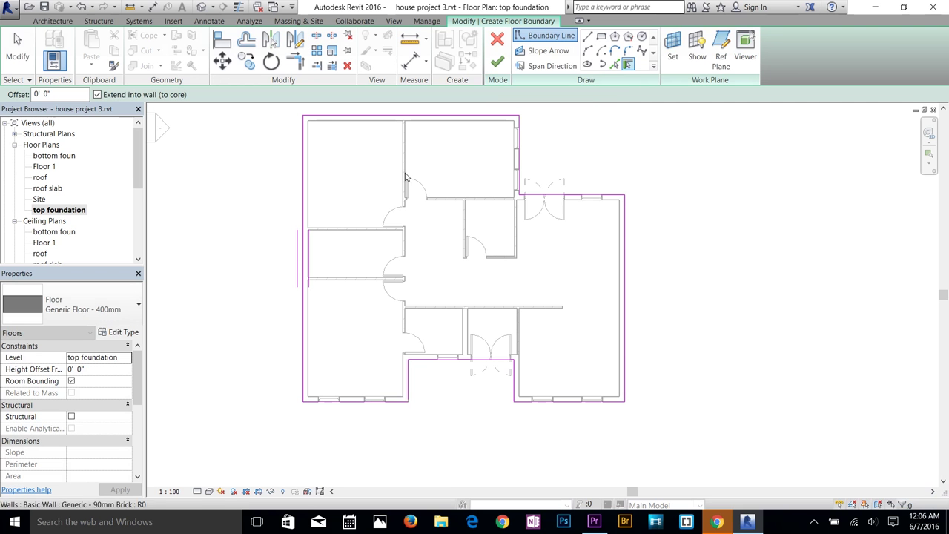
scroll(564, 230, "up", 2)
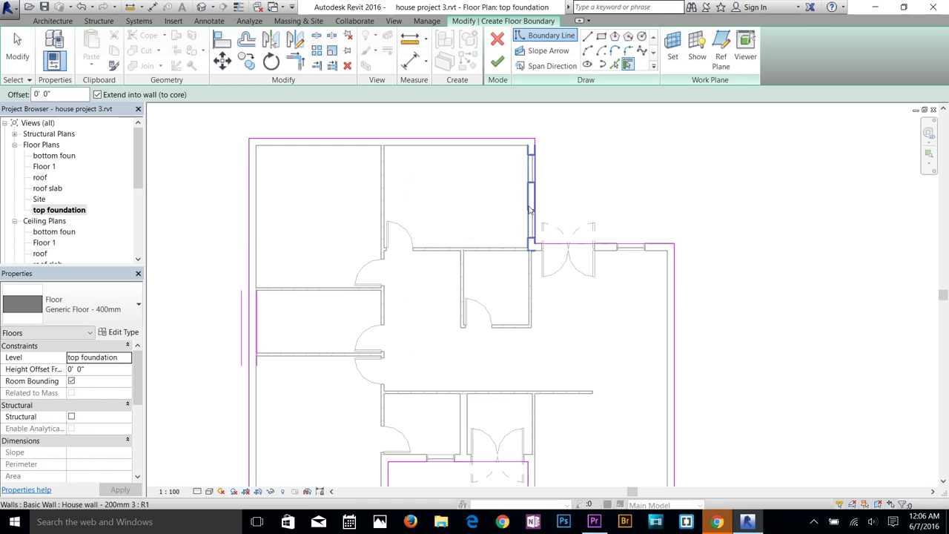
scroll(562, 206, "up", 2)
scroll(562, 205, "up", 2)
scroll(540, 155, "down", 1)
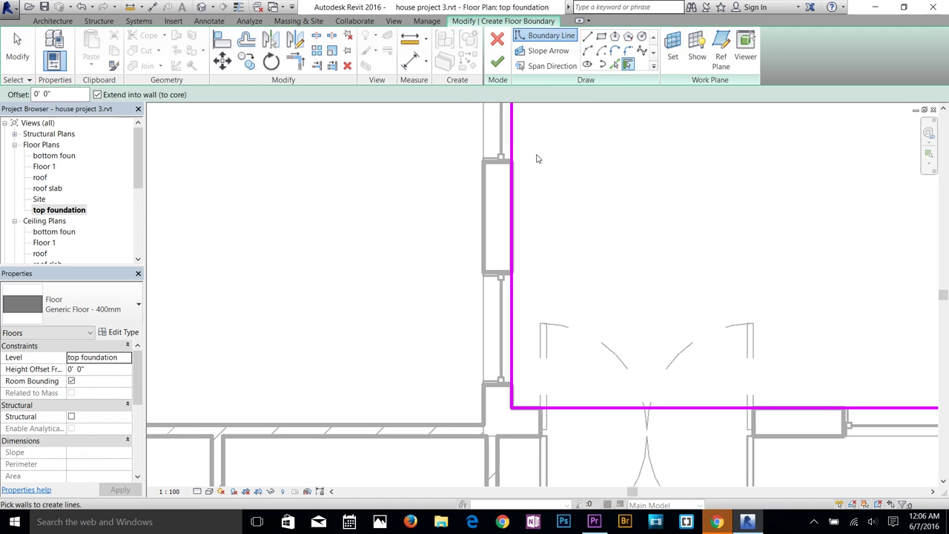
scroll(586, 479, "down", 1)
scroll(386, 330, "down", 1)
scroll(394, 337, "down", 1)
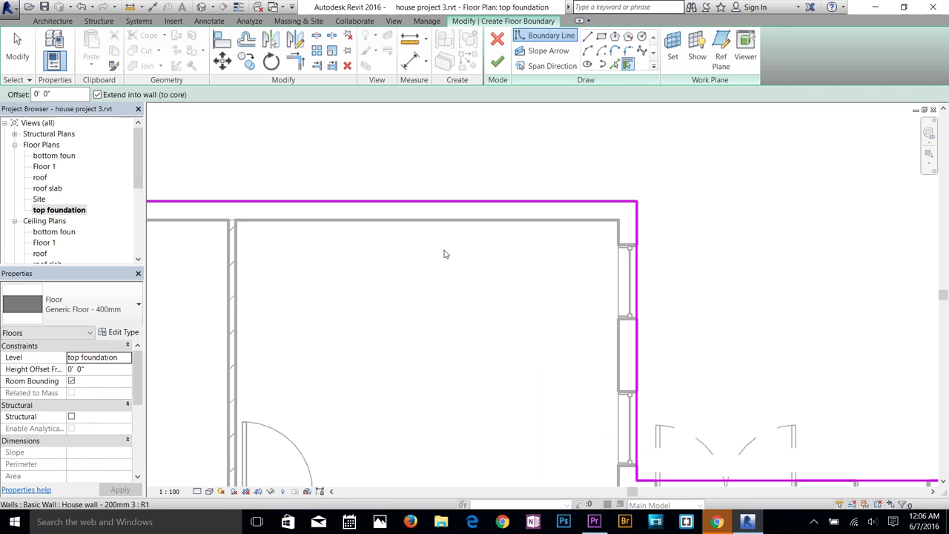
scroll(445, 254, "down", 1)
scroll(324, 335, "down", 1)
scroll(486, 225, "down", 1)
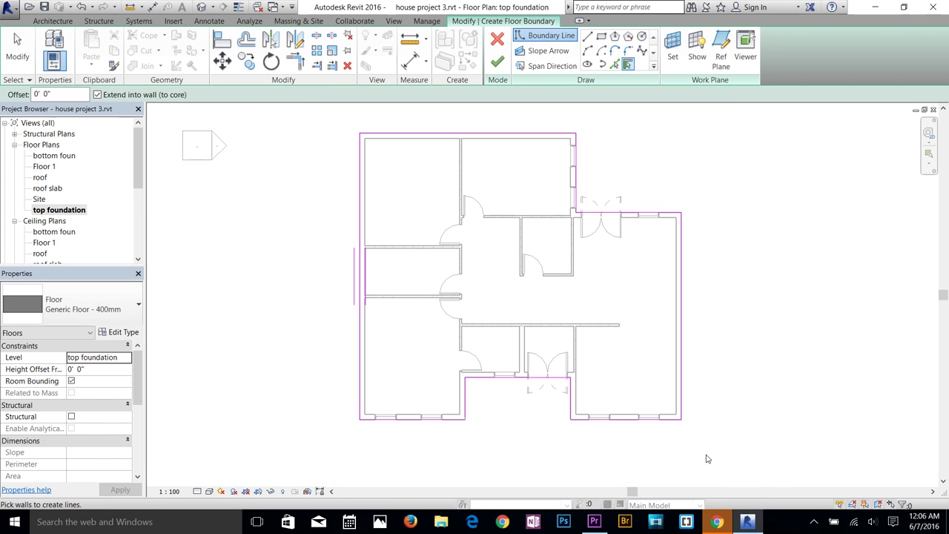
Step: Join the bottom-left boundary lines with Trim/Extend to Corner and finish the 400mm floor
left_click(502, 65)
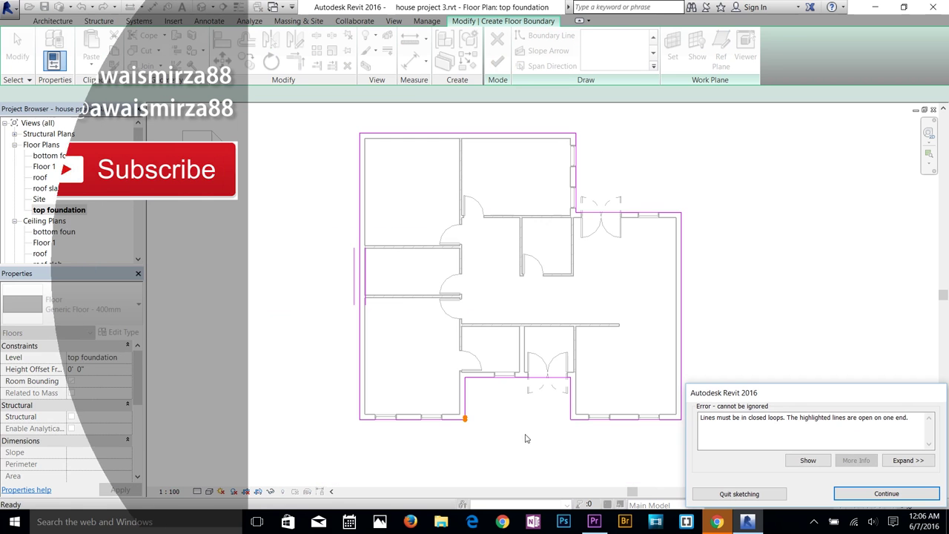
left_click(884, 494)
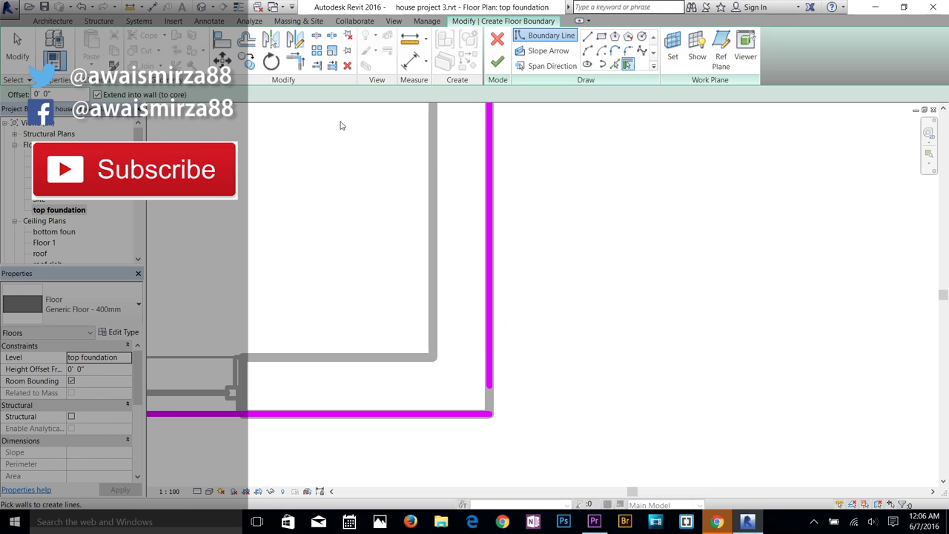
left_click(295, 61)
left_click(470, 413)
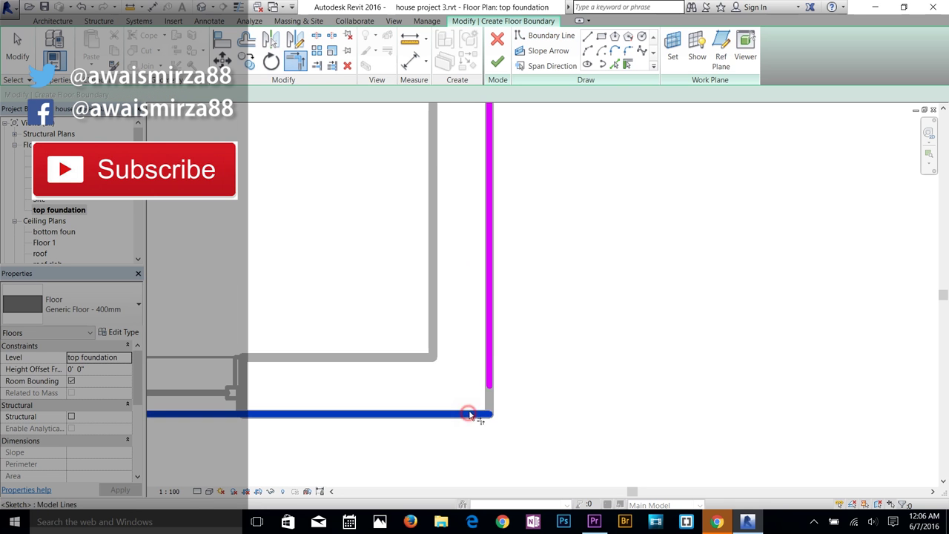
left_click(488, 380)
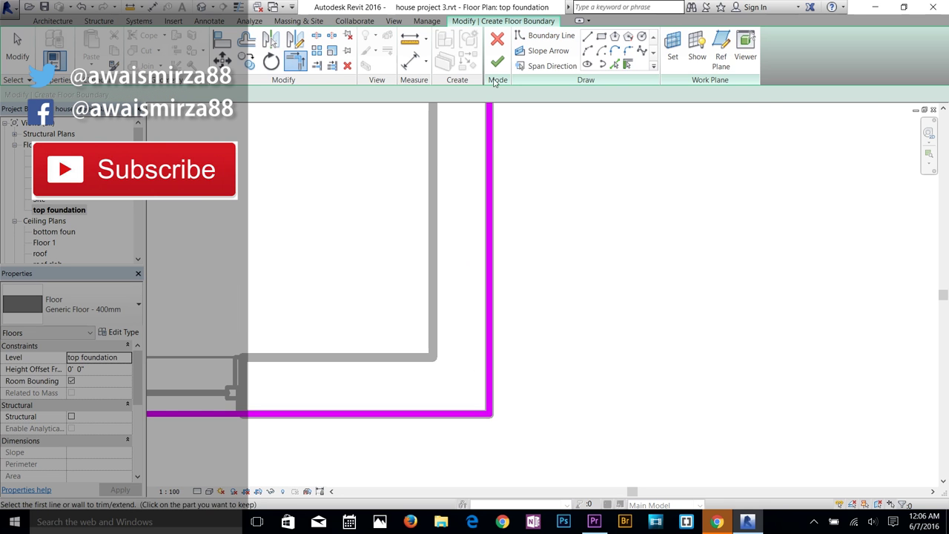
scroll(494, 282, "down", 8)
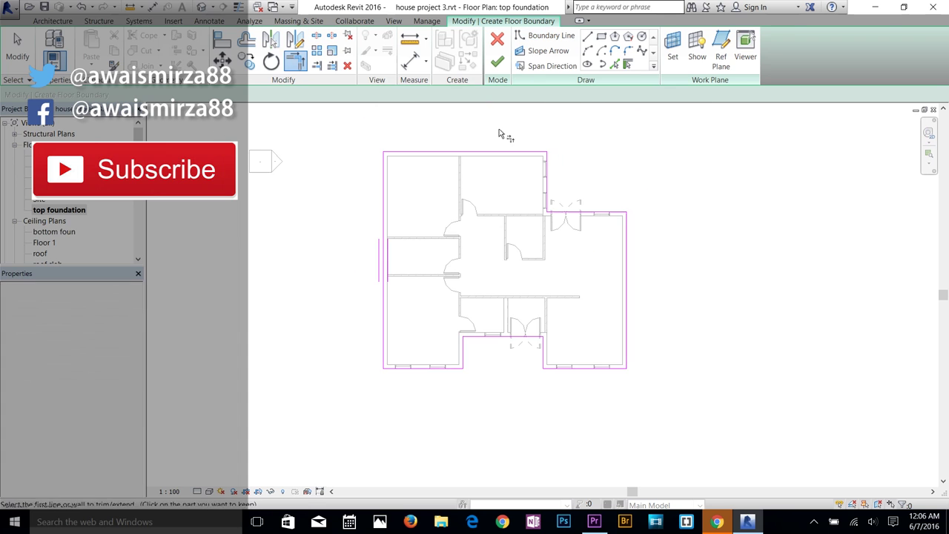
left_click(497, 62)
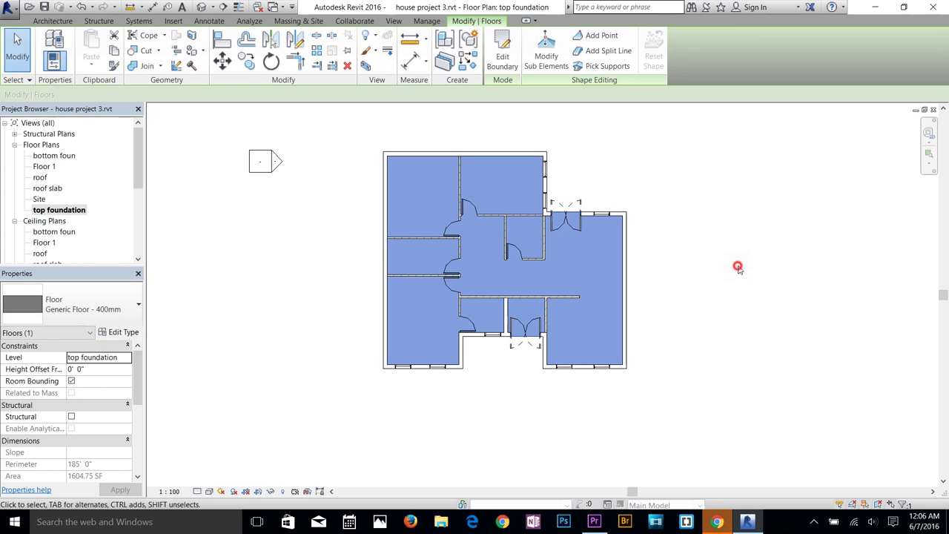
Step: Open the default 3D view and orbit to a side view of the house
left_click(738, 268)
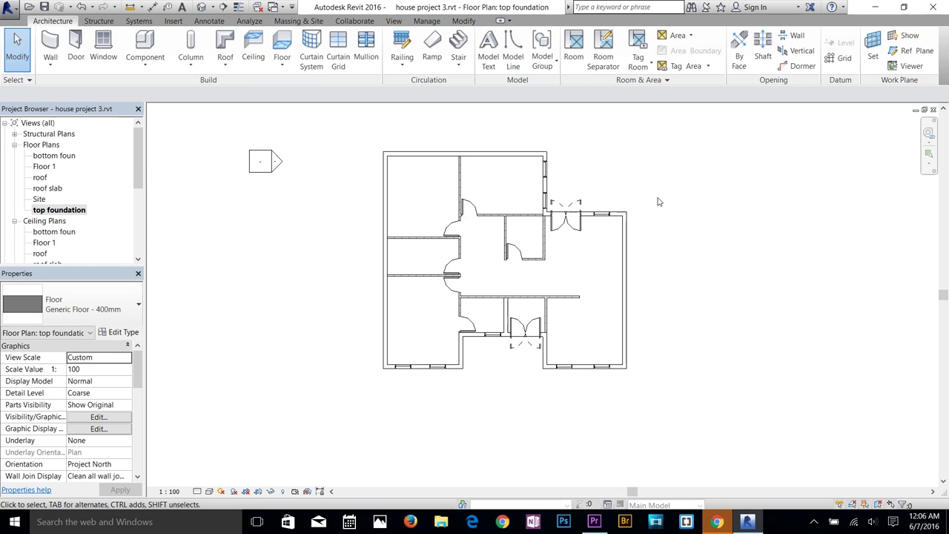
left_click(201, 7)
scroll(778, 327, "up", 3)
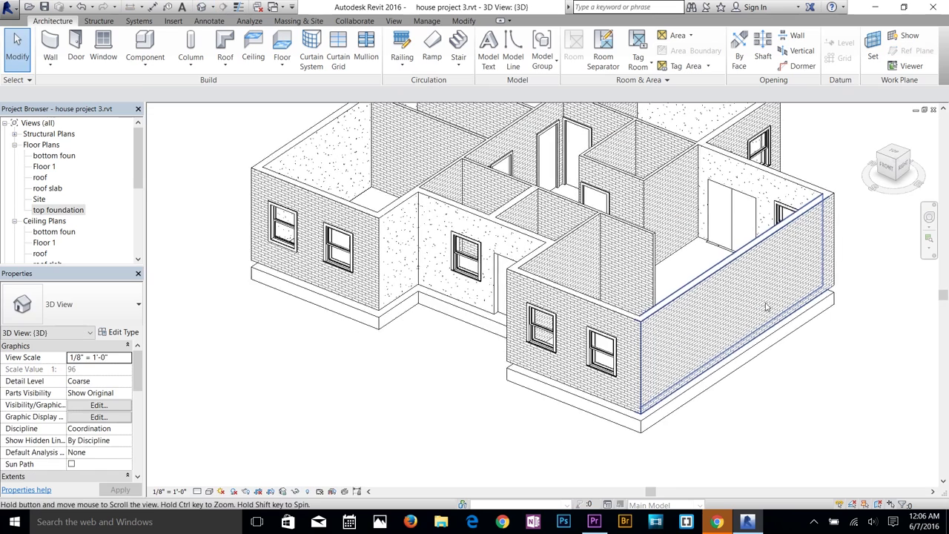
middle_click_drag(618, 358, 599, 436, "shift")
Step: Set the foundation floor's Height Offset From Level to 0' 9" on top foundation
left_click(599, 438)
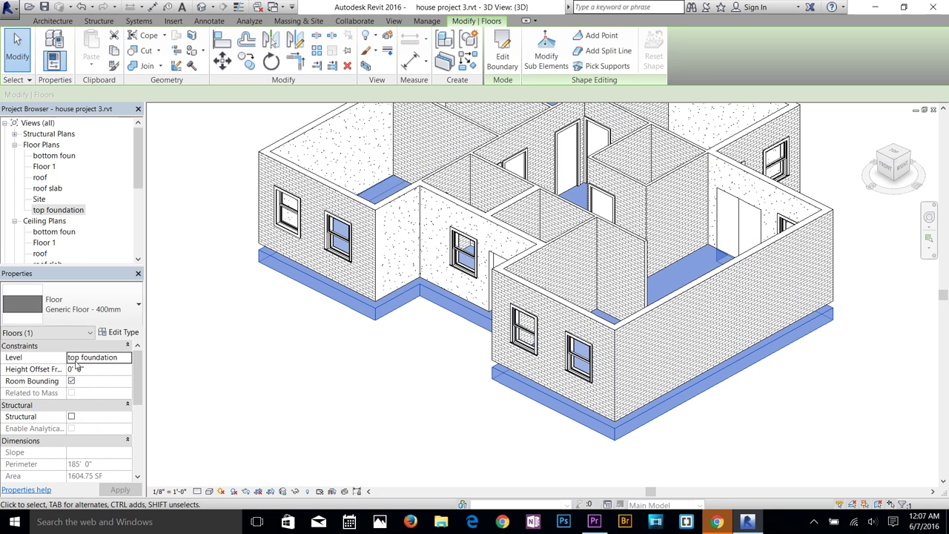
left_click(127, 359)
left_click(102, 380)
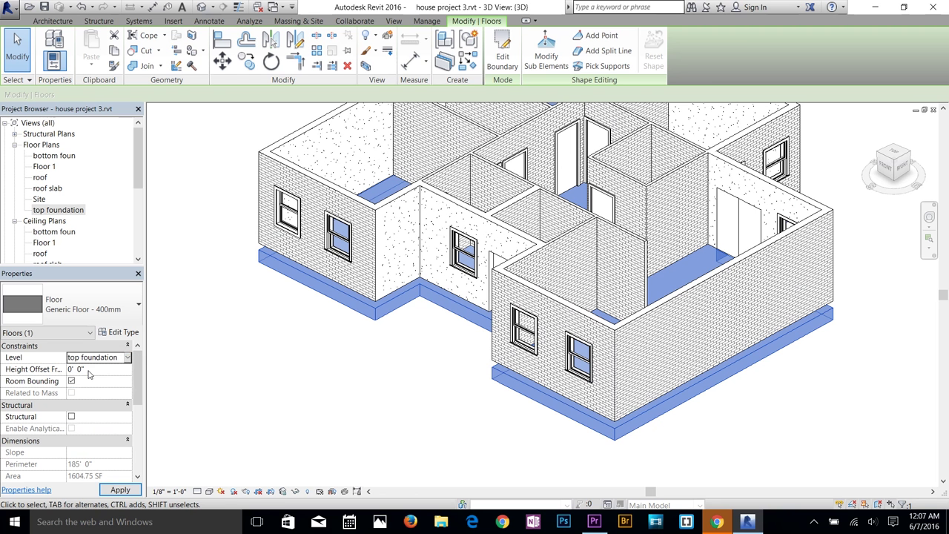
left_click(85, 370)
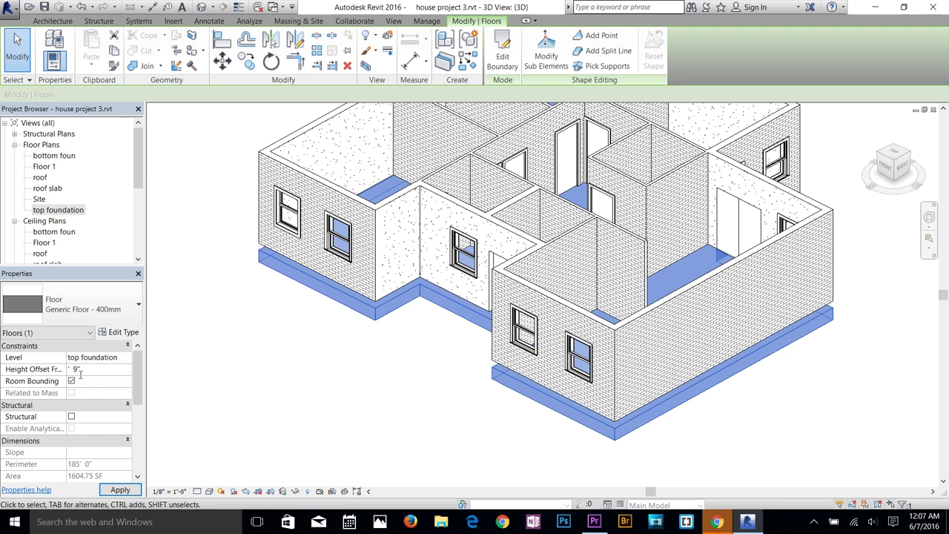
left_click(112, 489)
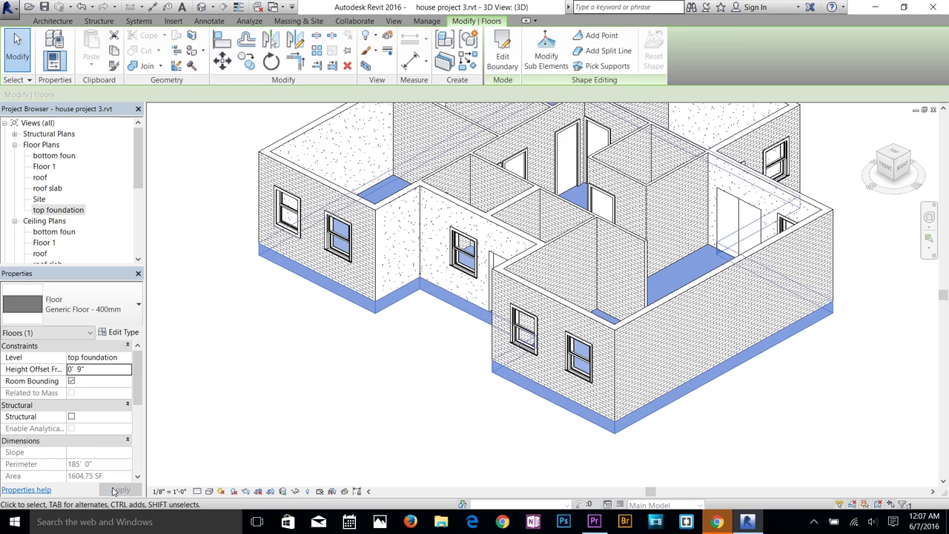
left_click(339, 371)
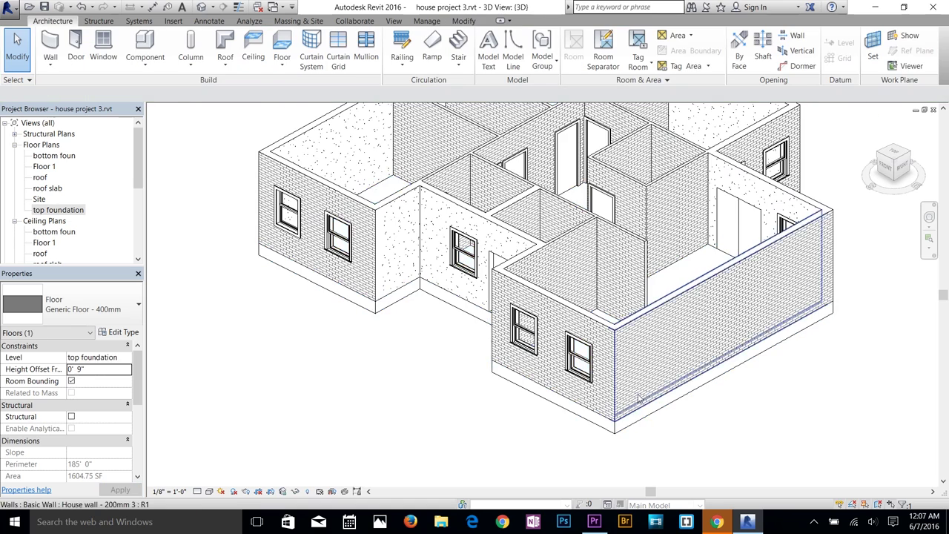
Step: Orbit the 3D view to inspect the raised foundation from low and high angles
scroll(631, 400, "up", 3)
middle_click_drag(621, 456, 578, 408, "shift")
middle_click_drag(461, 330, 568, 460, "shift")
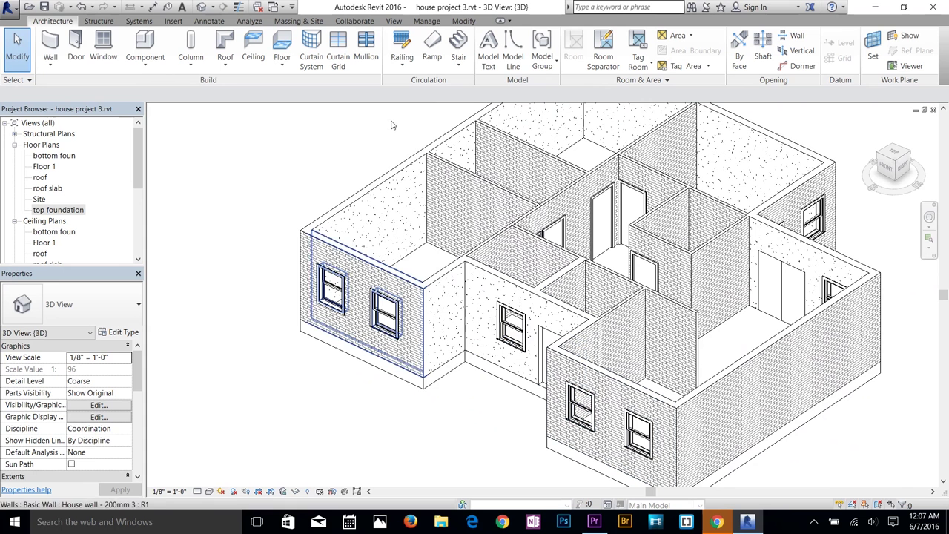
Step: Draw a section through the top room of the Floor 1 plan and open it
double_click(43, 167)
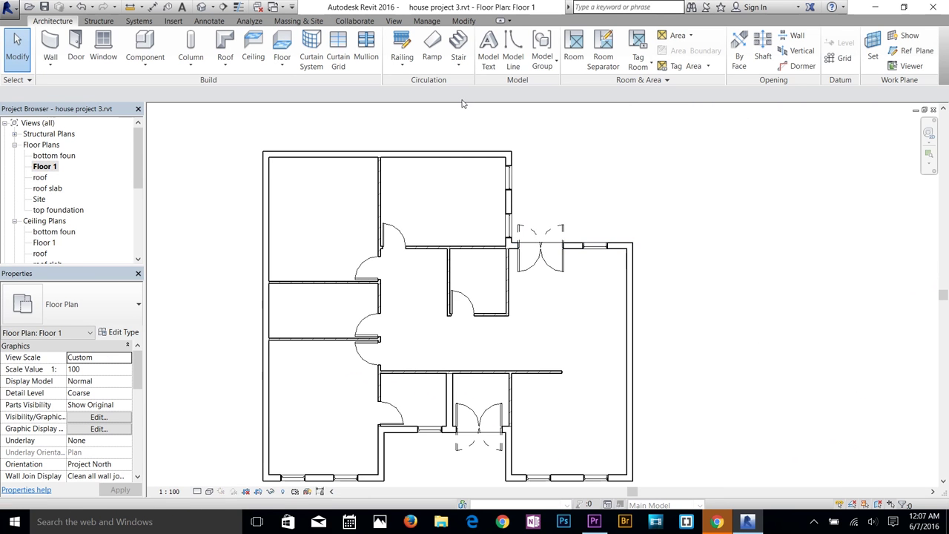
left_click(223, 7)
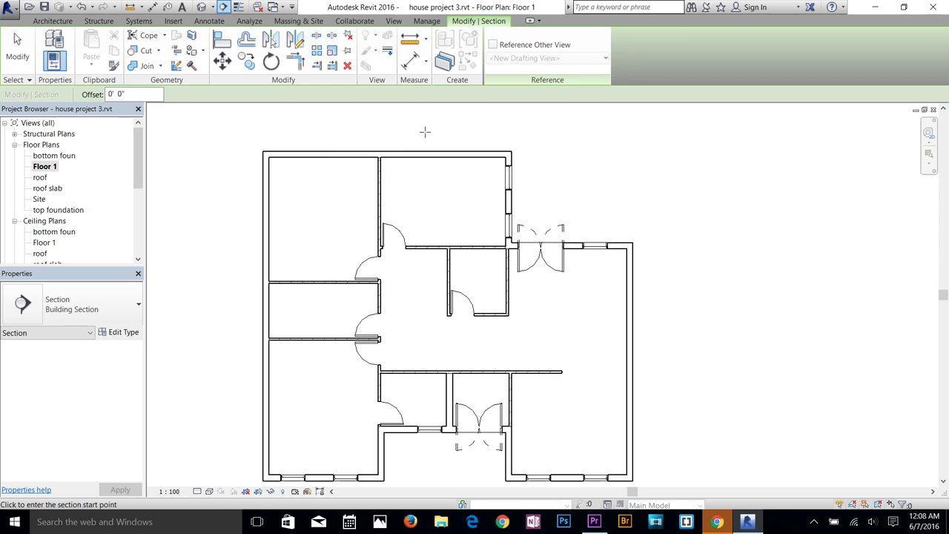
left_click(428, 220)
middle_click_drag(476, 139, 496, 241)
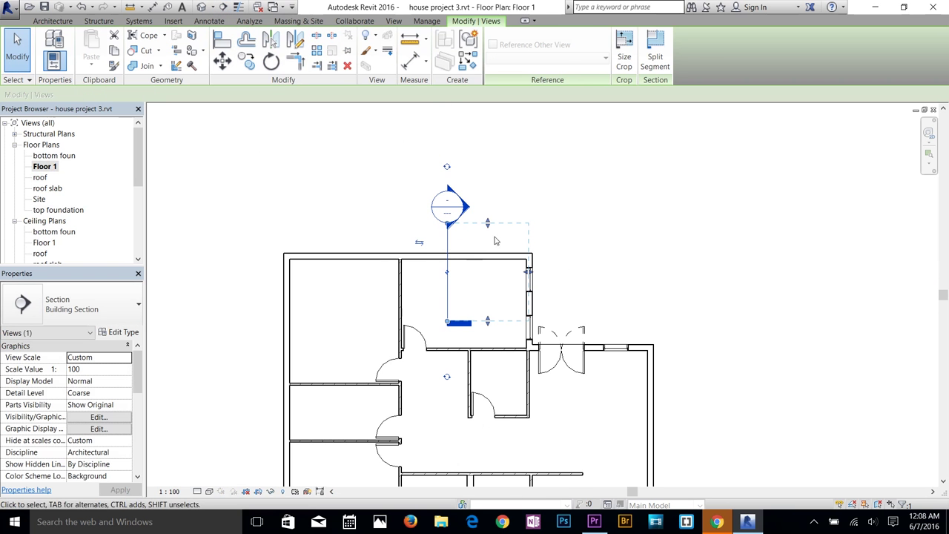
right_click(448, 208)
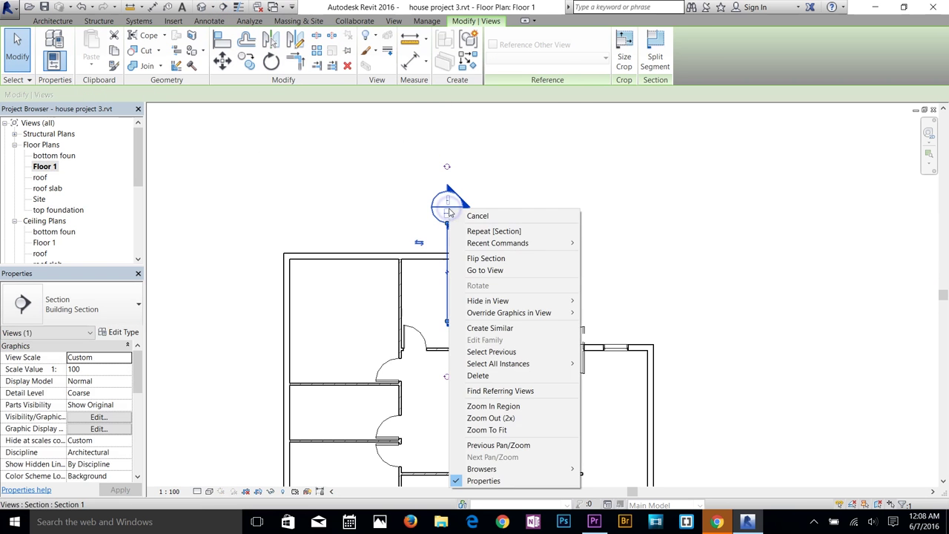
left_click(485, 270)
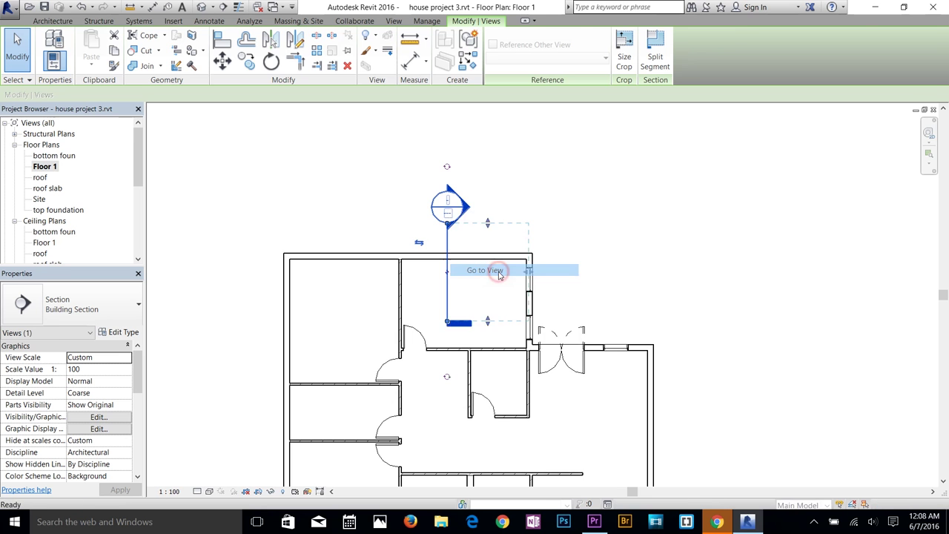
Step: Return to the house's {3D} view from the Project Browser
scroll(601, 373, "up", 2)
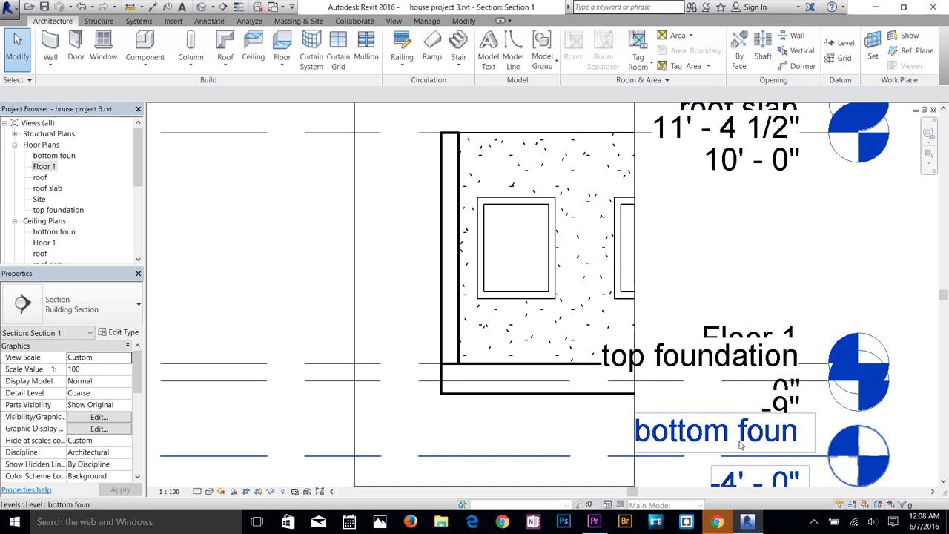
scroll(729, 443, "down", 1)
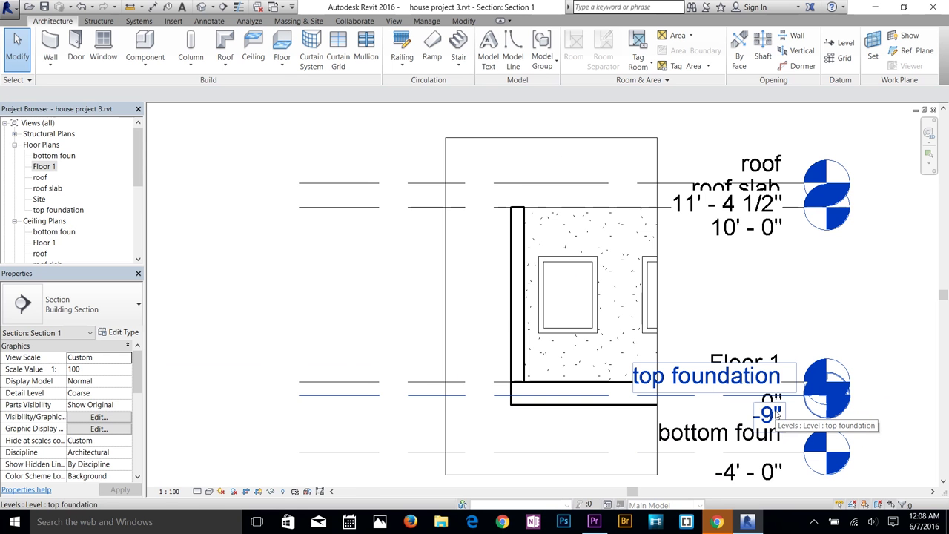
left_click(465, 436)
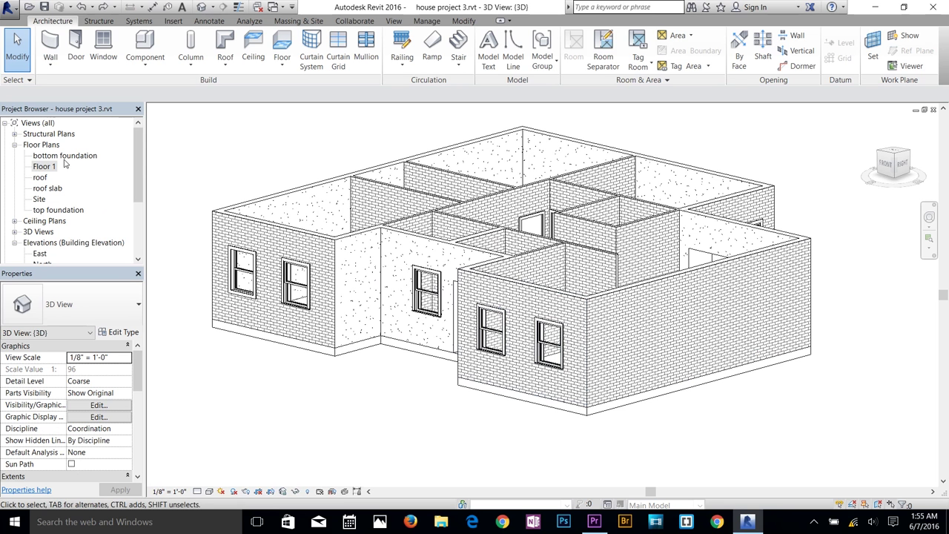
Step: On top foundation, set up Structural Wall: Foundation - 9" Concrete 2, depth bottom foundation, Finish Face: Exterior
double_click(58, 211)
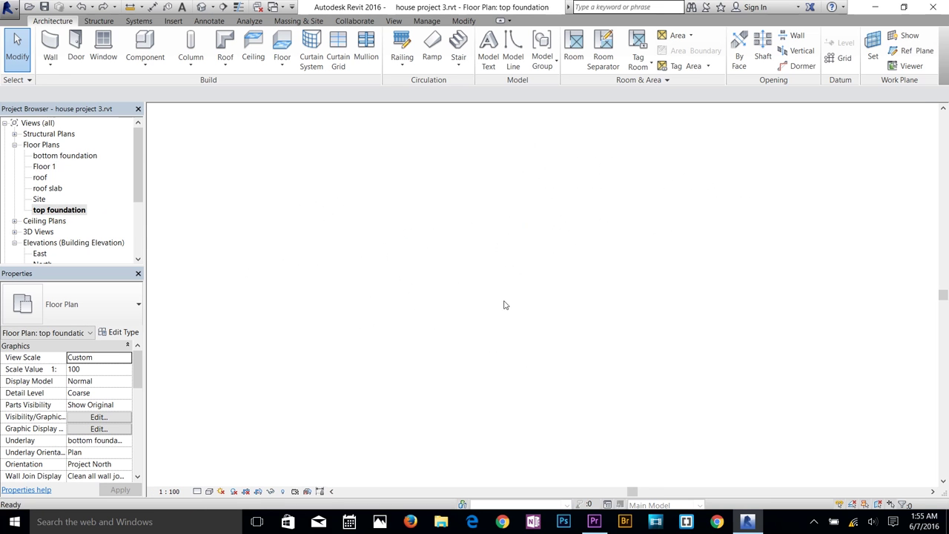
left_click(50, 65)
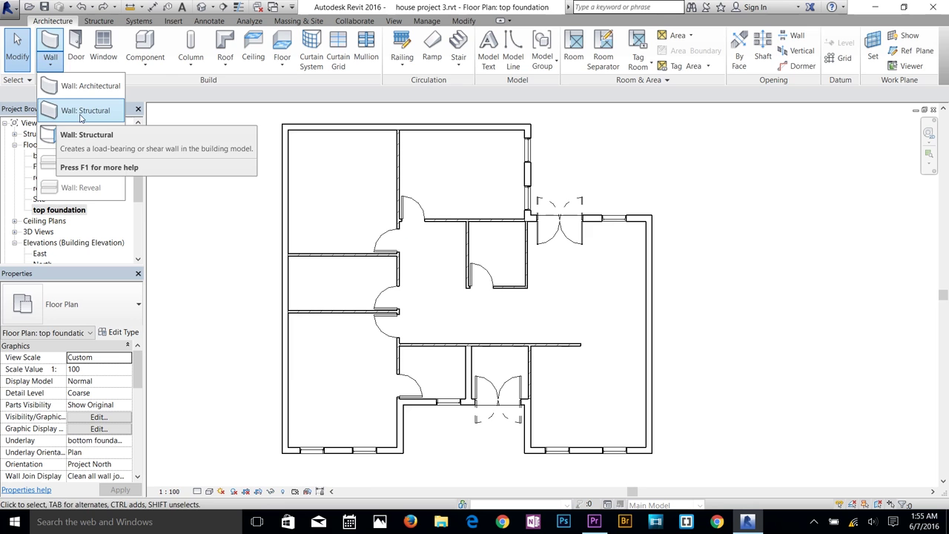
left_click(83, 112)
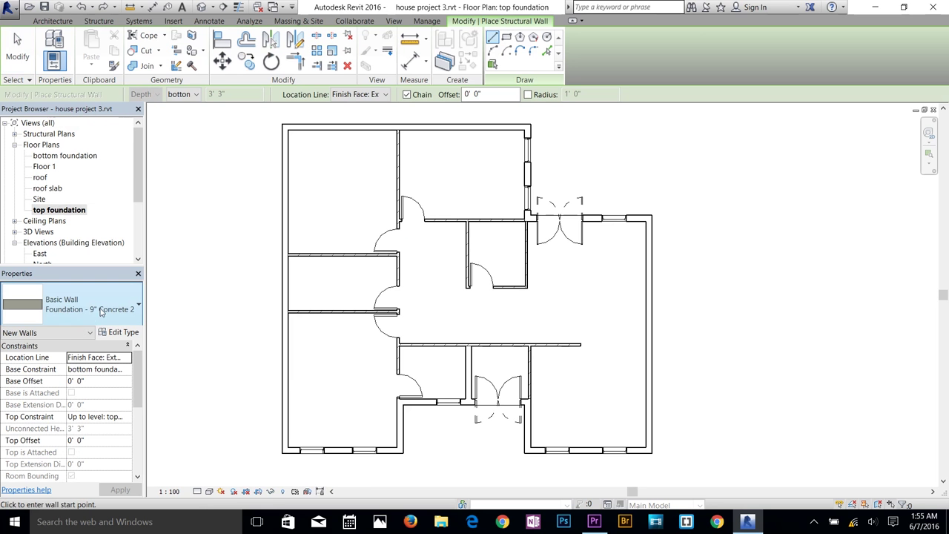
left_click(75, 308)
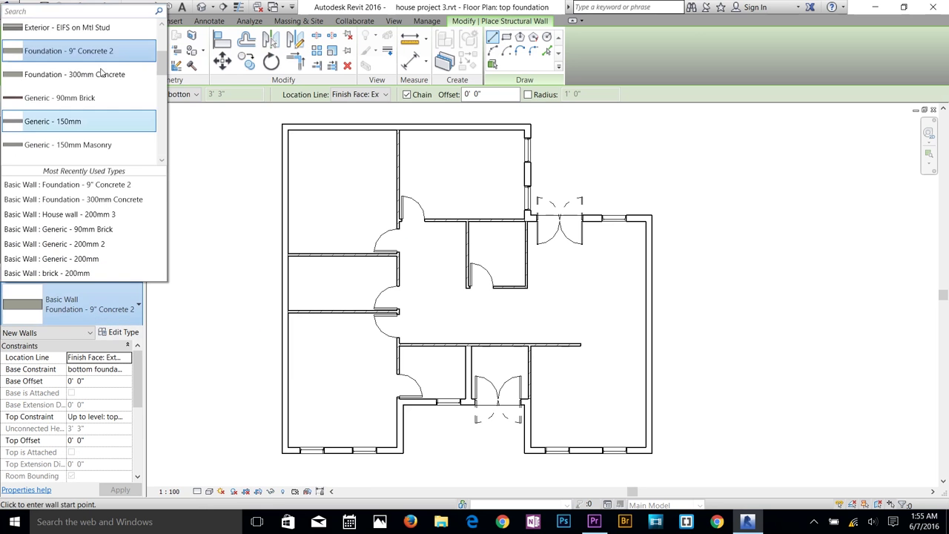
left_click(100, 54)
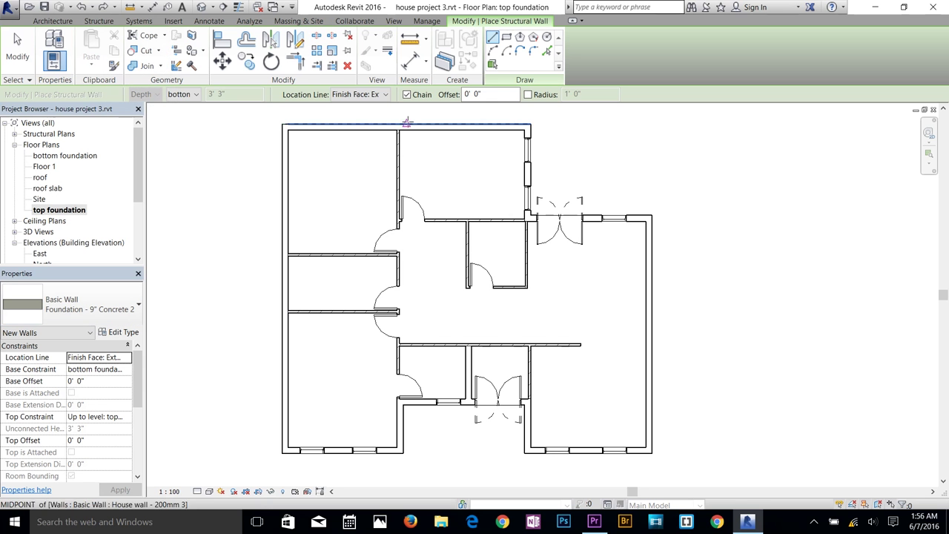
left_click(190, 95)
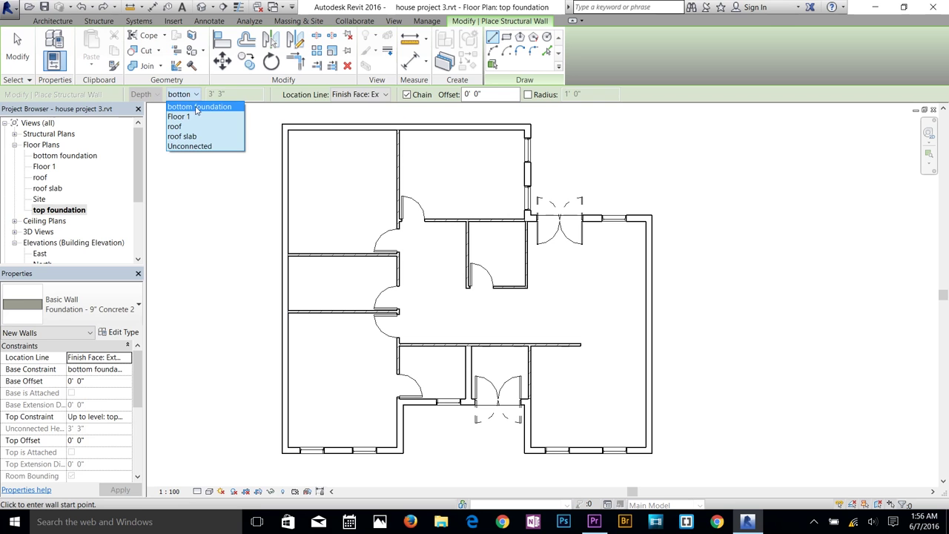
left_click(197, 108)
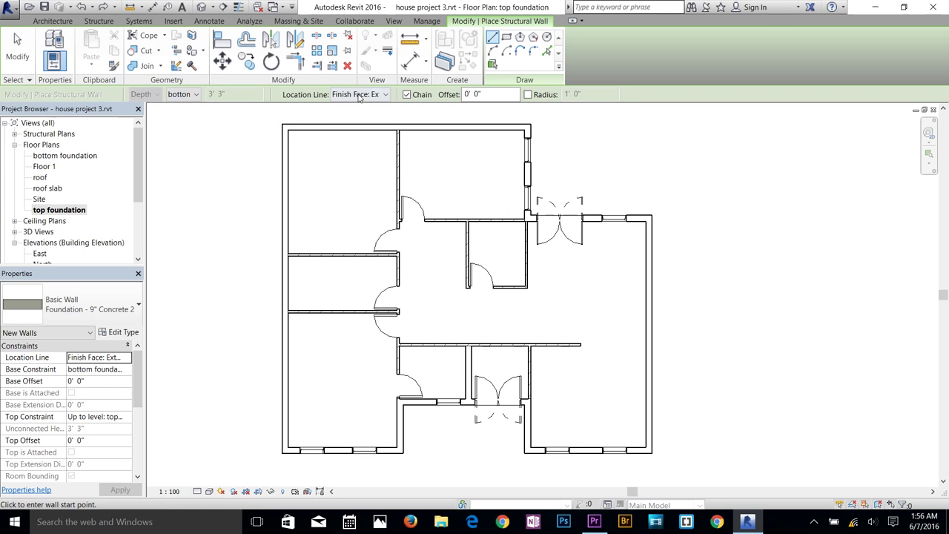
left_click(348, 95)
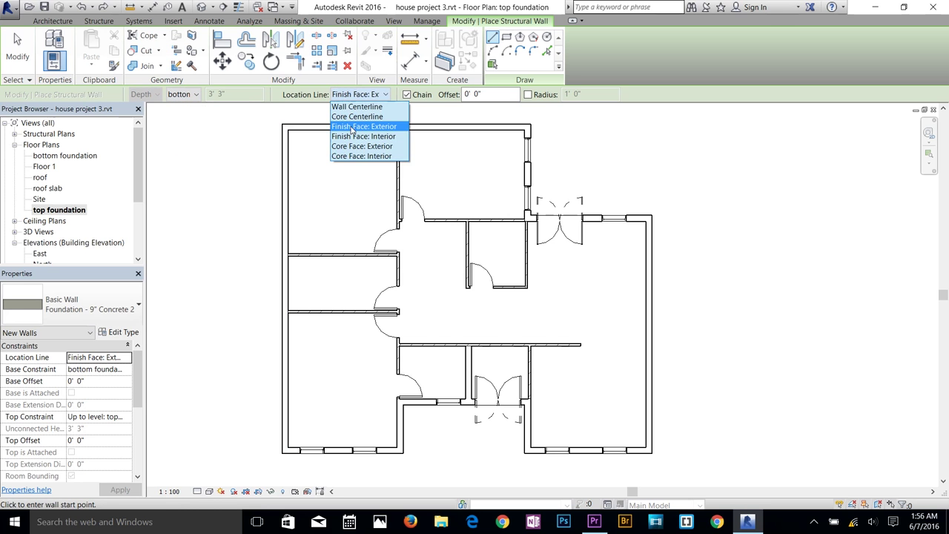
left_click(371, 127)
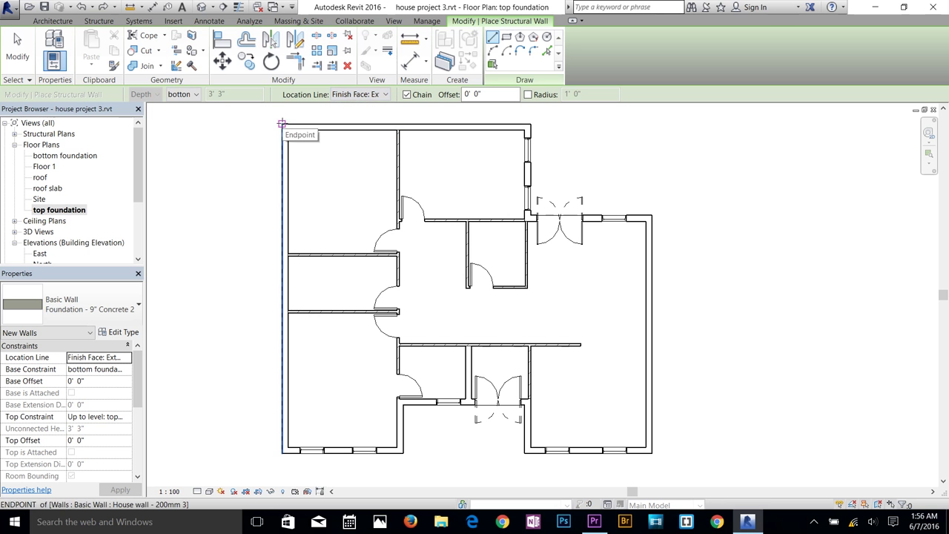
Step: Draw the foundation wall along the top edge from left to right corner, then cancel
left_click(282, 123)
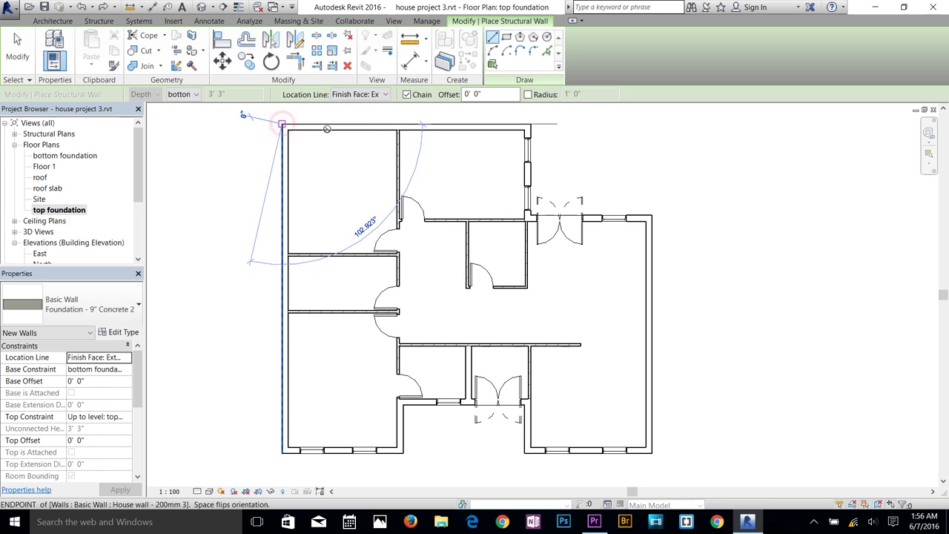
left_click(530, 126)
scroll(547, 201, "up", 5)
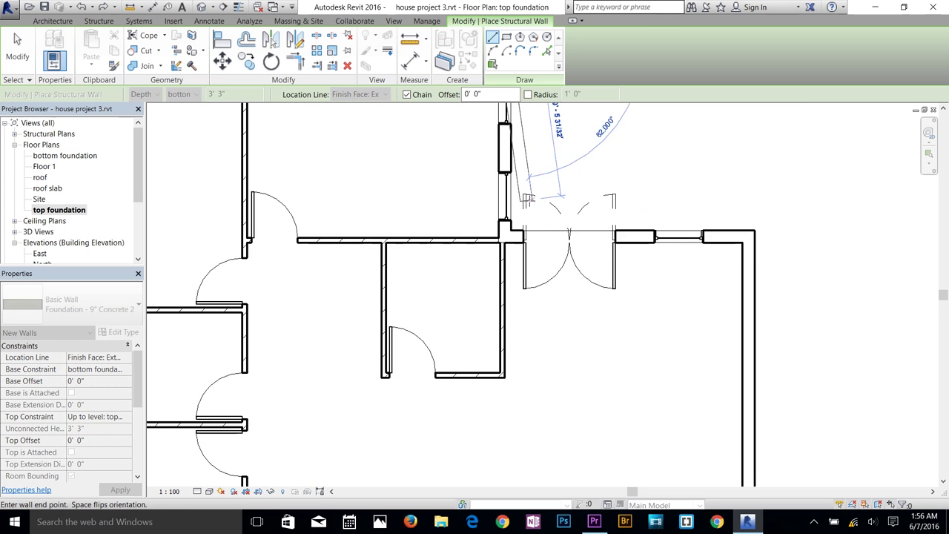
scroll(504, 289, "down", 5)
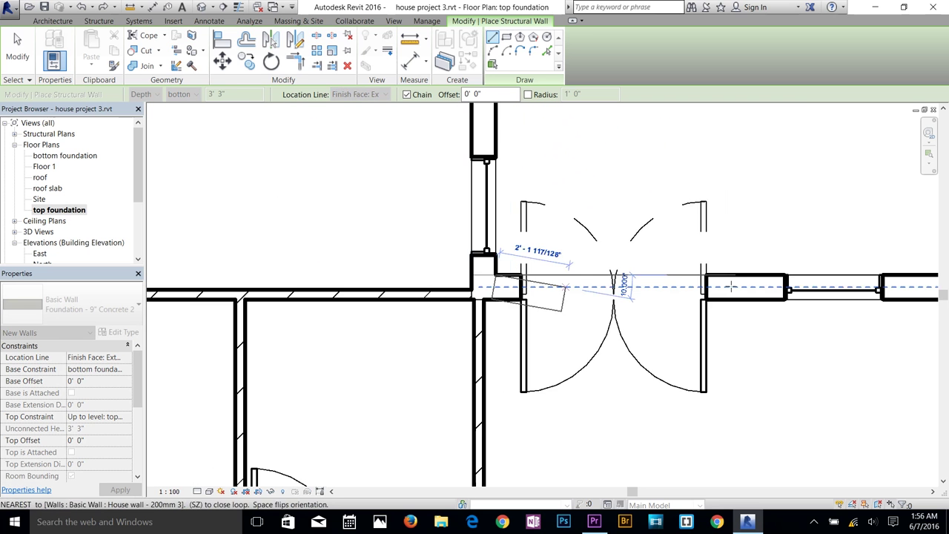
scroll(681, 244, "up", 5)
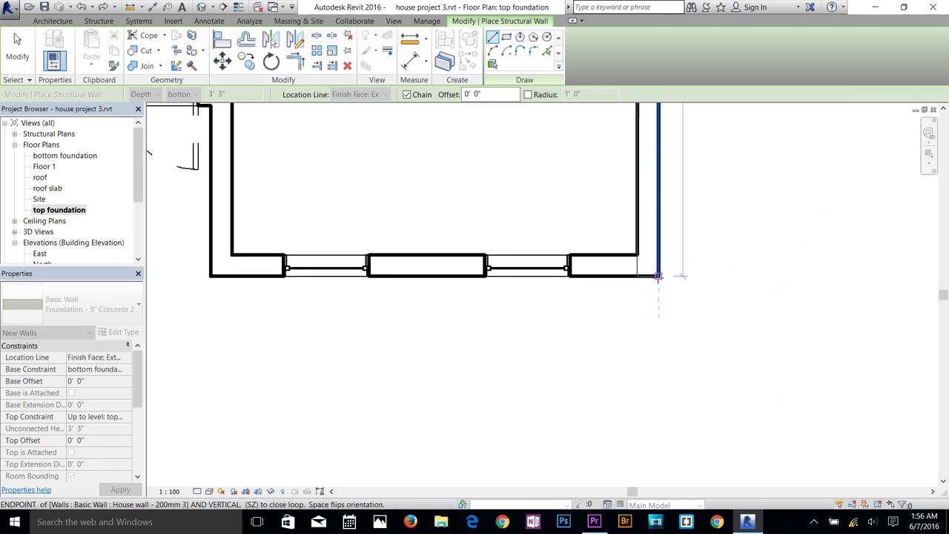
scroll(681, 244, "down", 3)
middle_click_drag(171, 245, 519, 265)
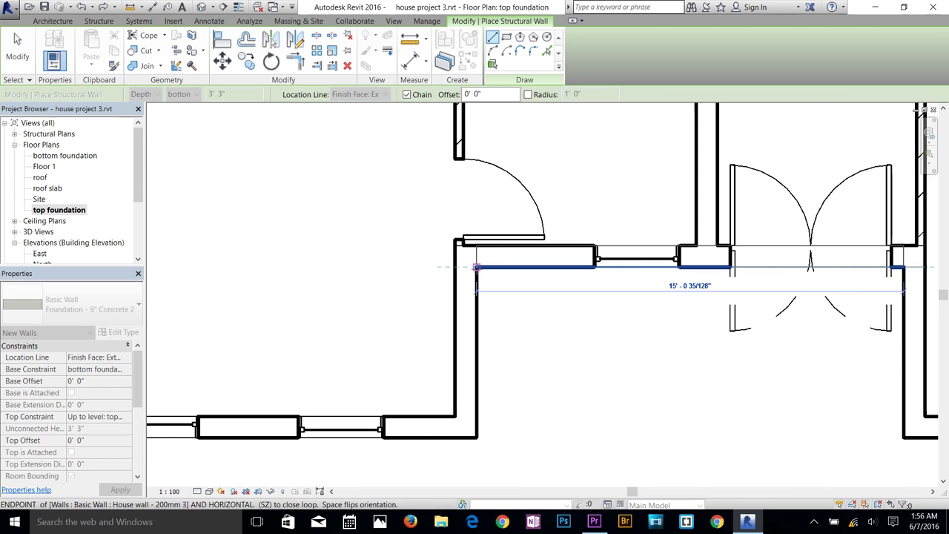
scroll(476, 439, "down", 4)
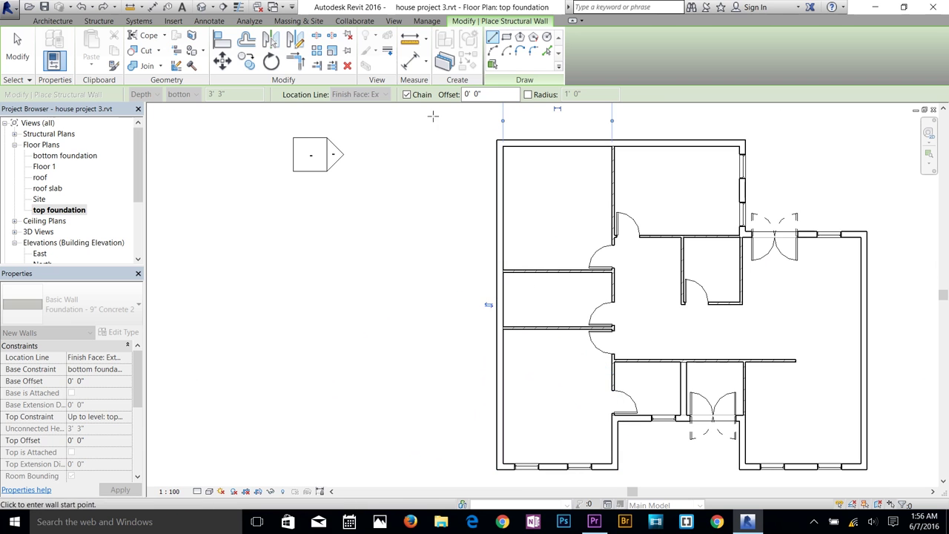
right_click(418, 215)
left_click(445, 221)
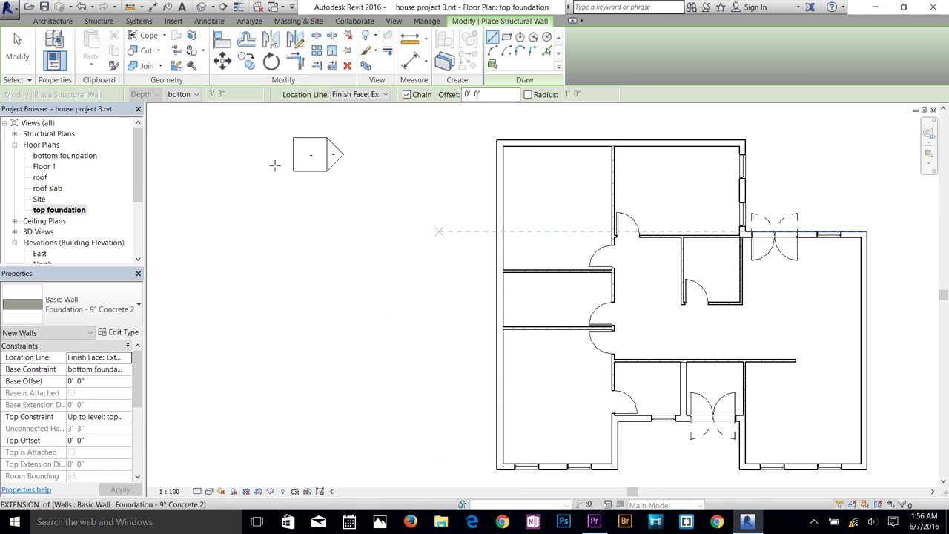
Step: Pan to see the whole building and switch to the default 3D view
scroll(515, 242, "down", 2)
middle_click_drag(682, 291, 558, 310)
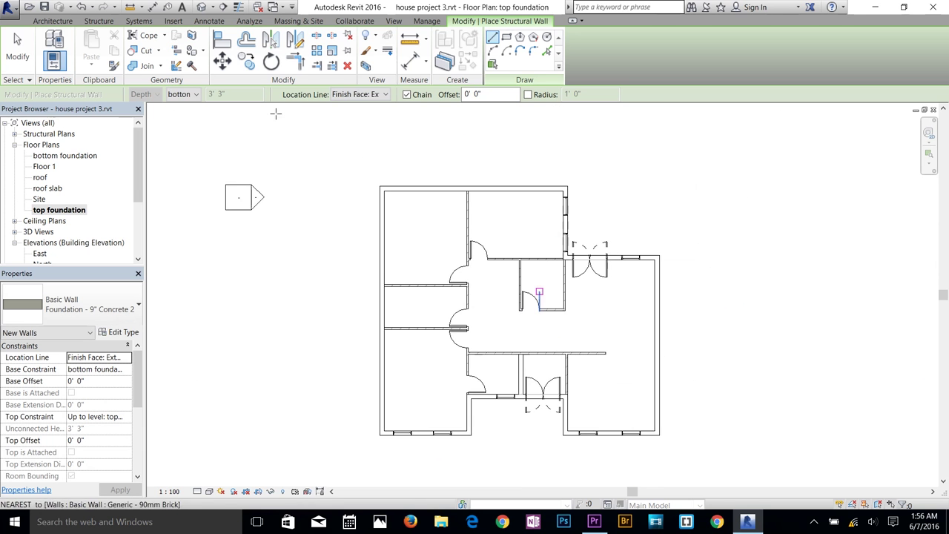
left_click(201, 7)
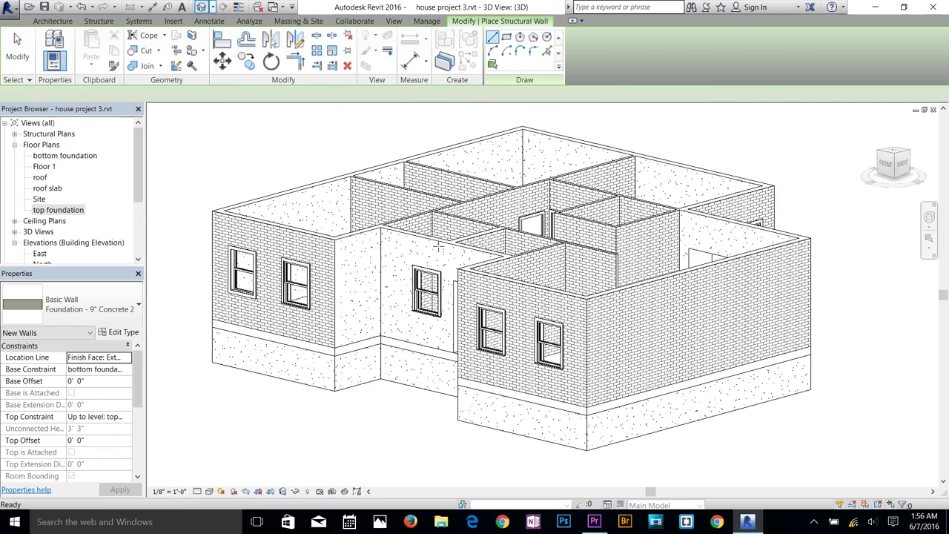
Step: Orbit around the front-corner foundation in 3D, then exit the Structural Wall tool
scroll(528, 423, "up", 5)
scroll(526, 410, "up", 1)
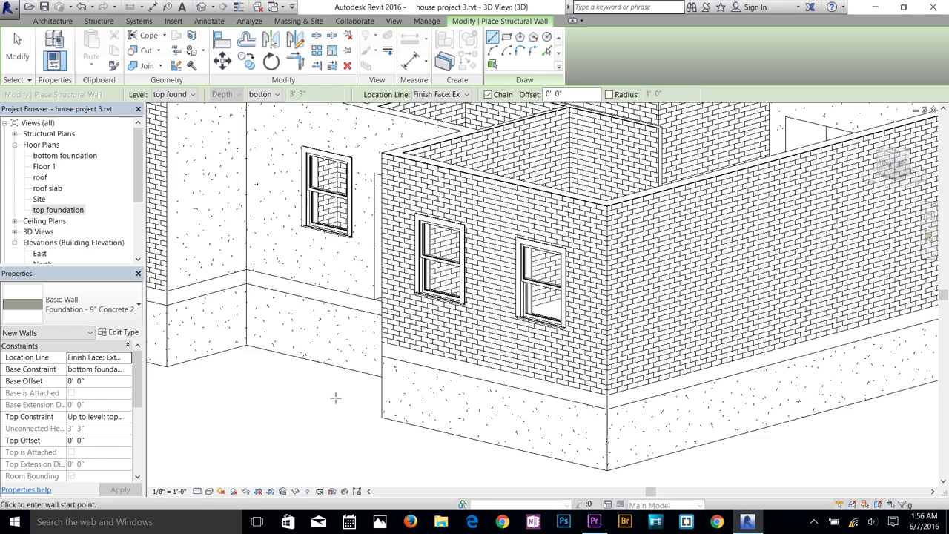
middle_click_drag(335, 399, 364, 403, "shift")
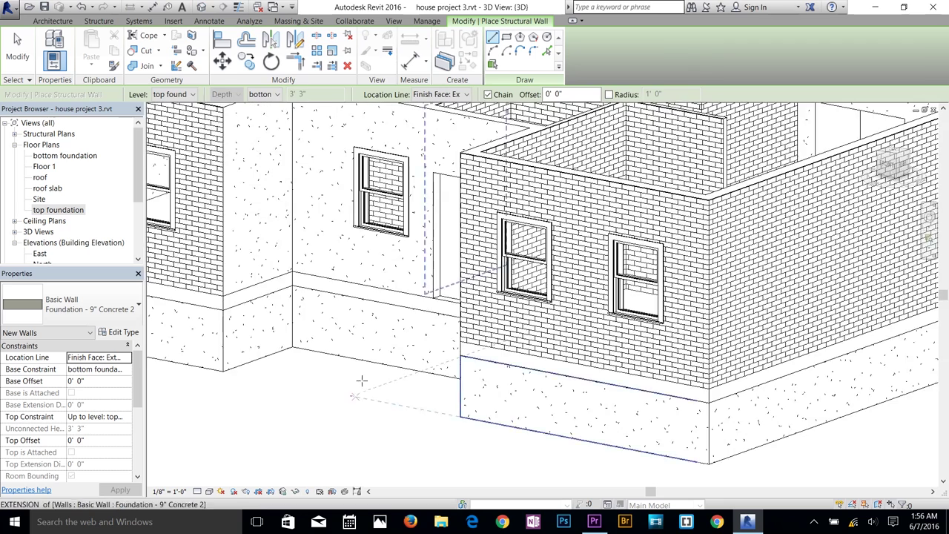
scroll(361, 380, "down", 1)
key("Escape")
key("Escape")
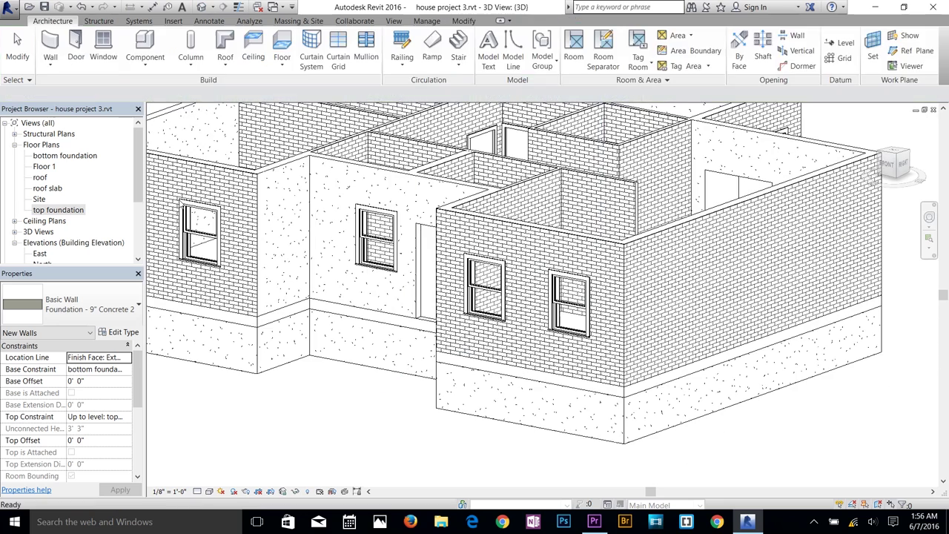
Step: Edit the Generic Floor - 400mm boundary and offset its front line 10 feet
left_click(646, 387)
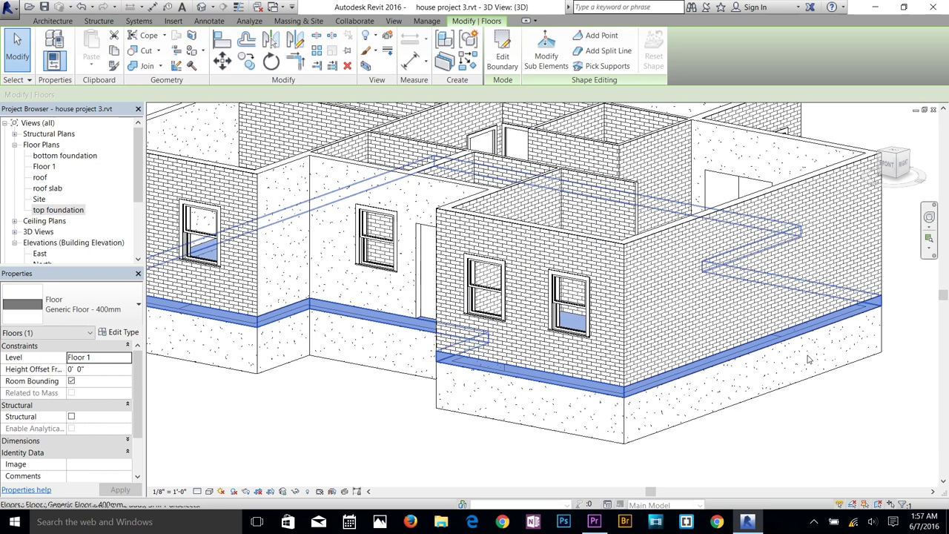
left_click(503, 60)
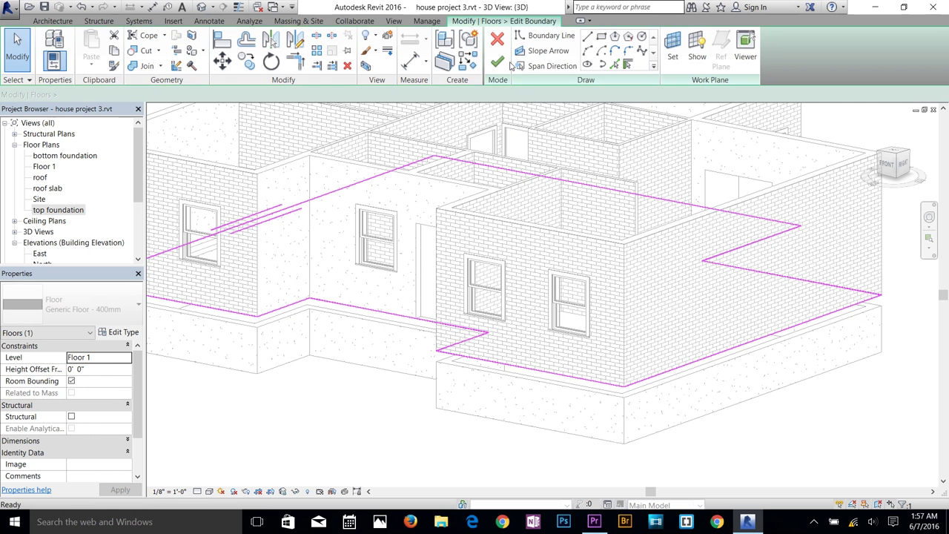
left_click(389, 314)
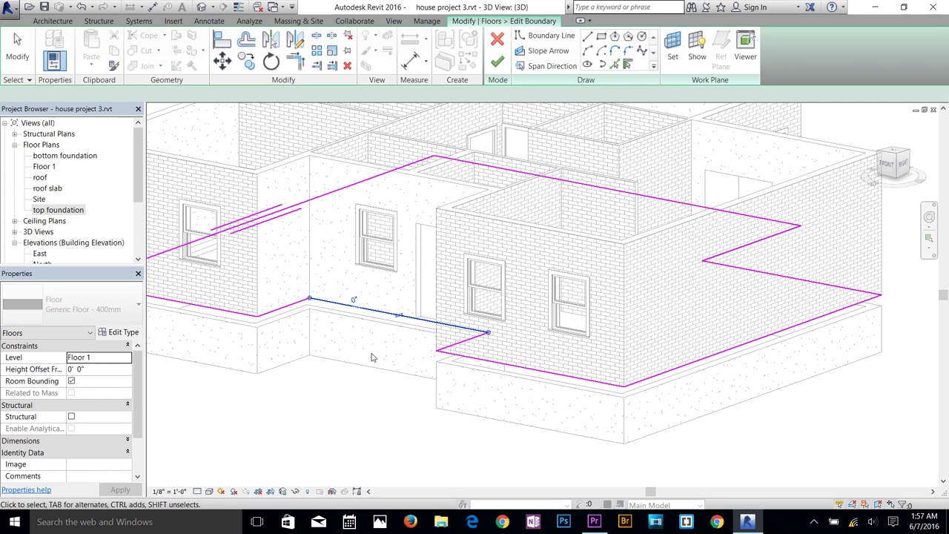
left_click(353, 301)
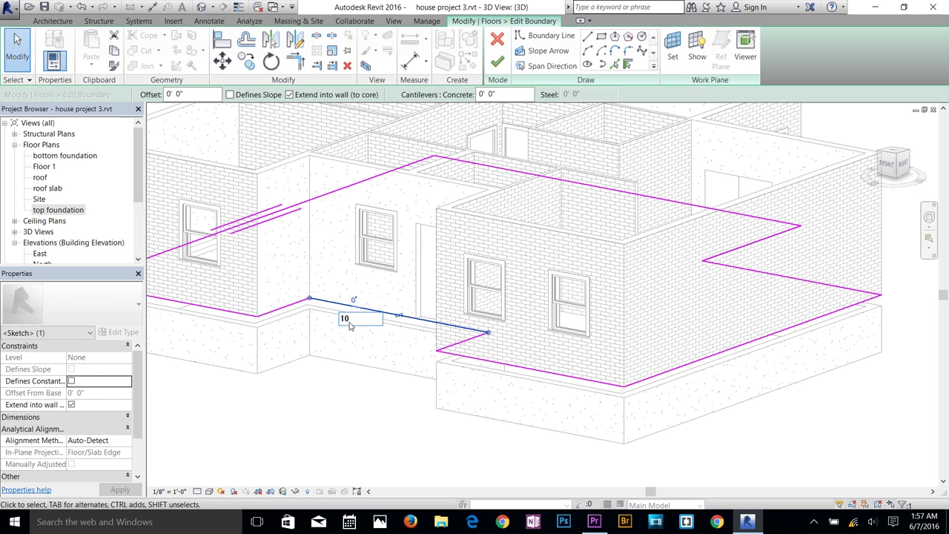
key("Return")
Step: Flip the line outward, add a 1'-0" offset and finish the porch slab
scroll(486, 288, "up", 2)
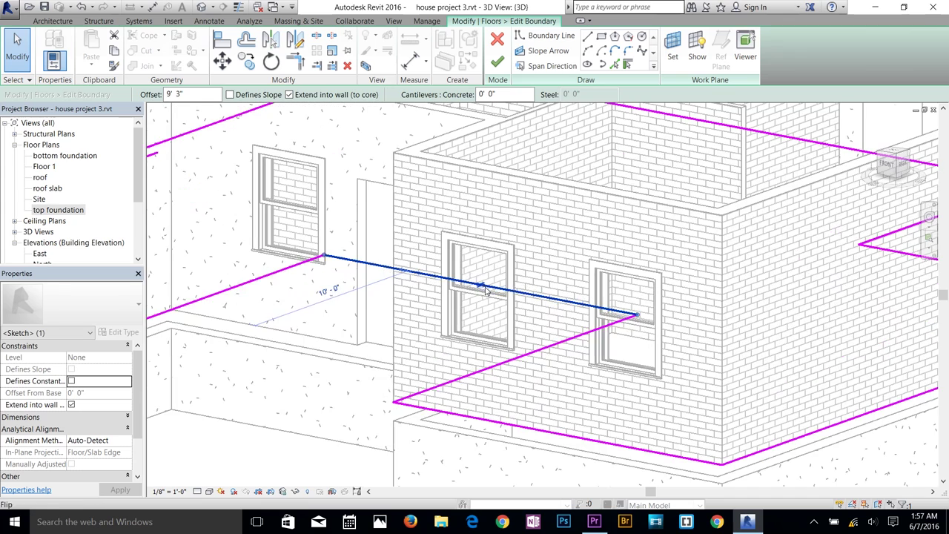
left_click(481, 286)
scroll(538, 314, "down", 1)
mouse_move(366, 376)
middle_mouse_down()
mouse_move(538, 314)
mouse_move(511, 445)
mouse_move(521, 456)
mouse_move(436, 359)
middle_mouse_up()
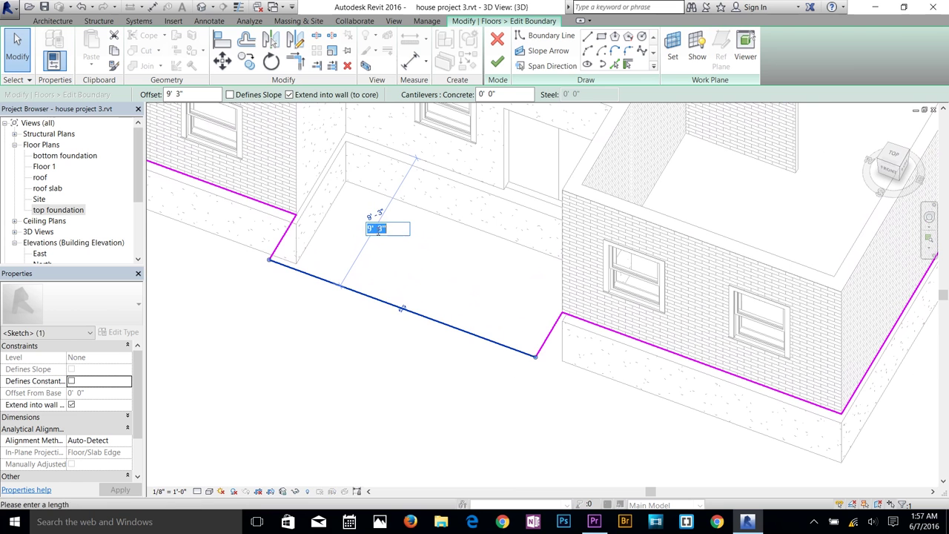
key("Return")
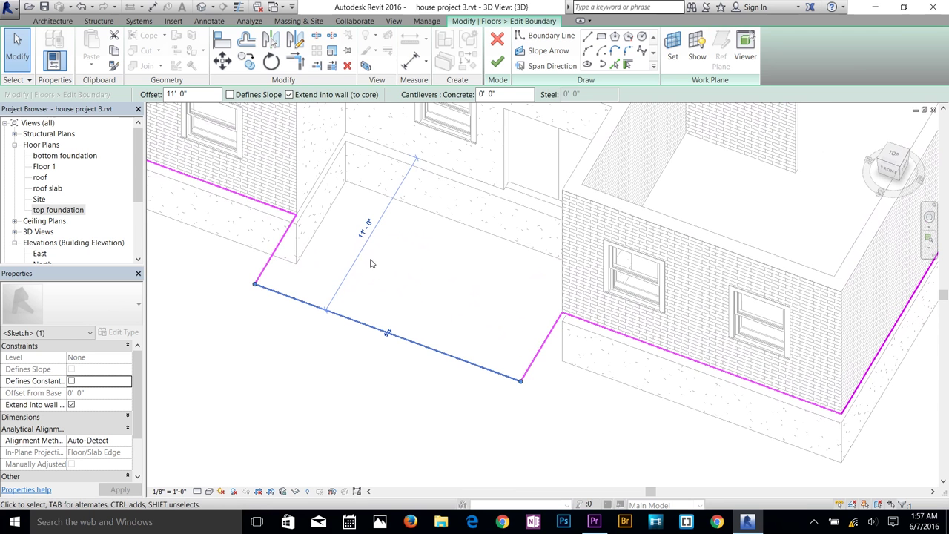
left_click(498, 64)
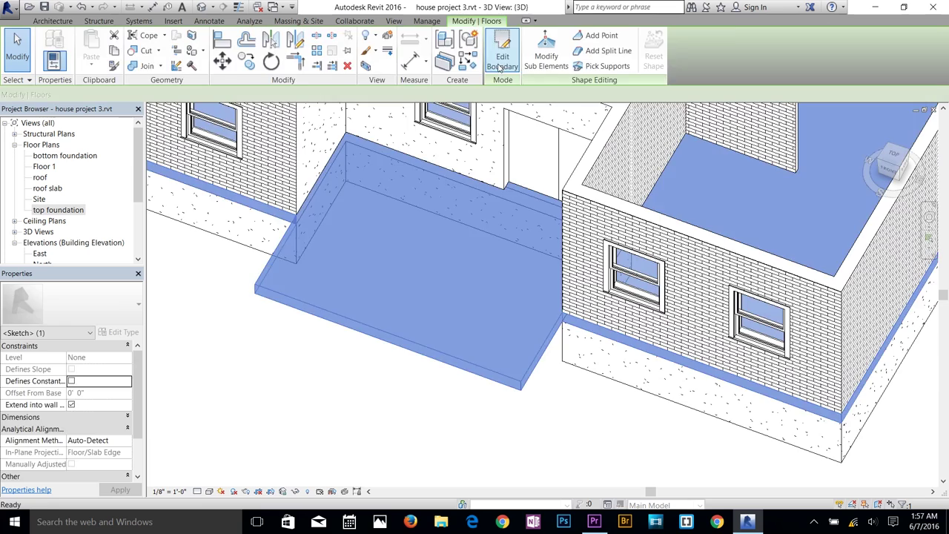
left_click(475, 398)
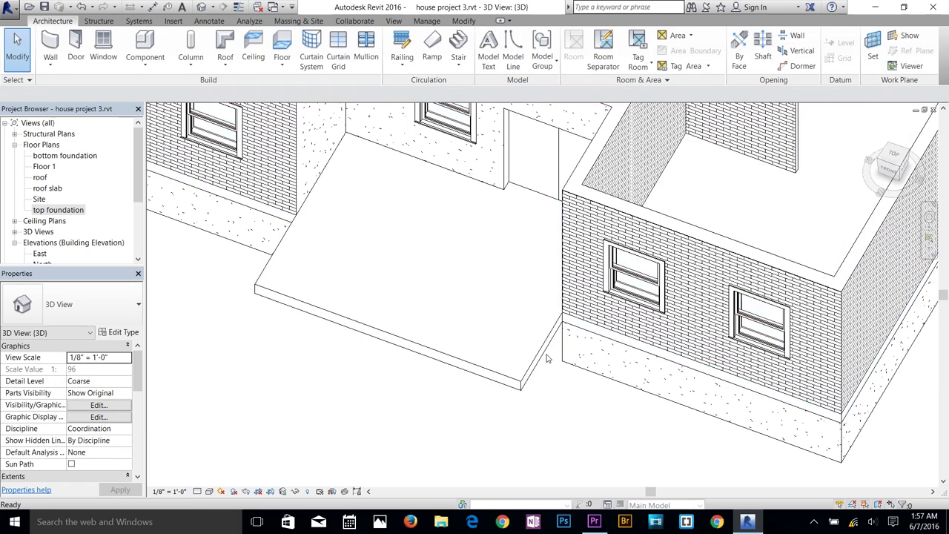
Step: Orbit the 3D house to front isometric and high views showing the porch
scroll(547, 358, "down", 5)
middle_click_drag(593, 378, 415, 375, "shift")
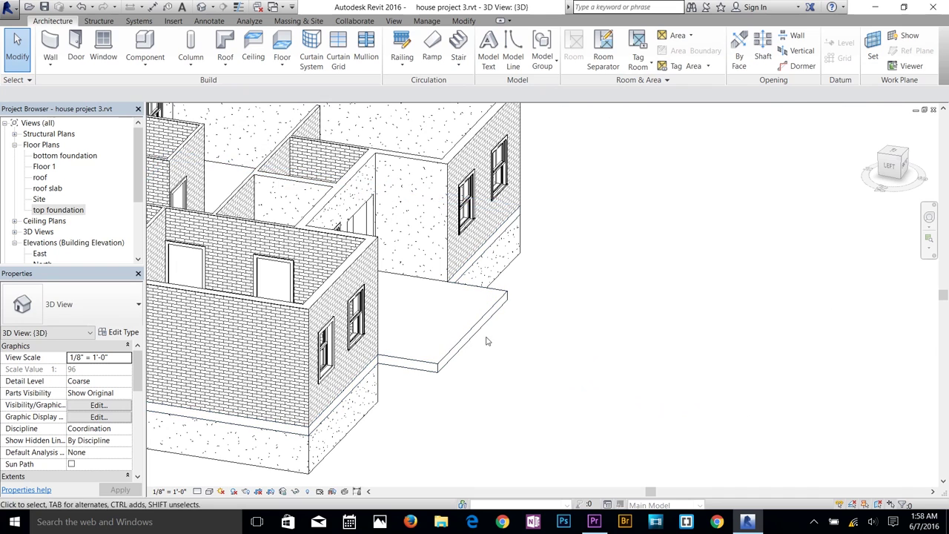
middle_click_drag(532, 343, 365, 325, "shift")
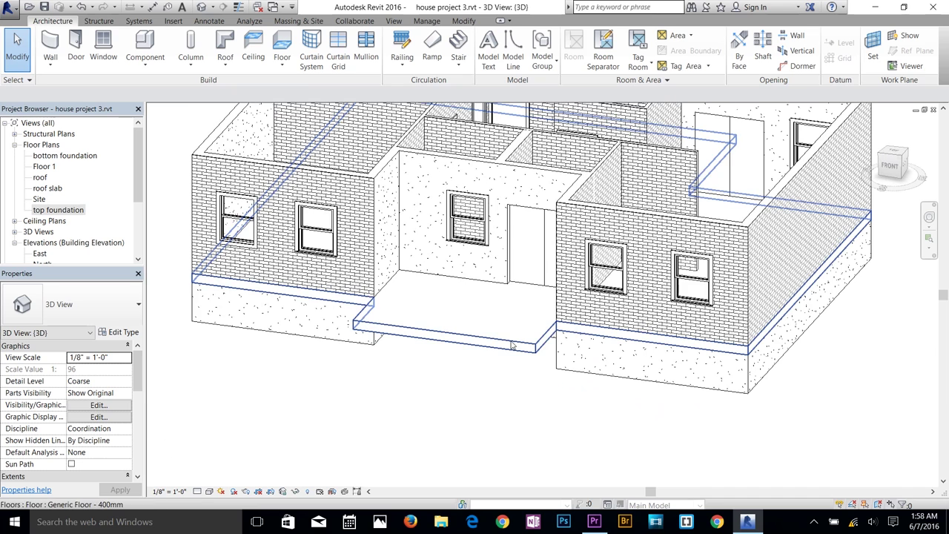
scroll(432, 381, "down", 2)
middle_click_drag(432, 381, 208, 231, "shift")
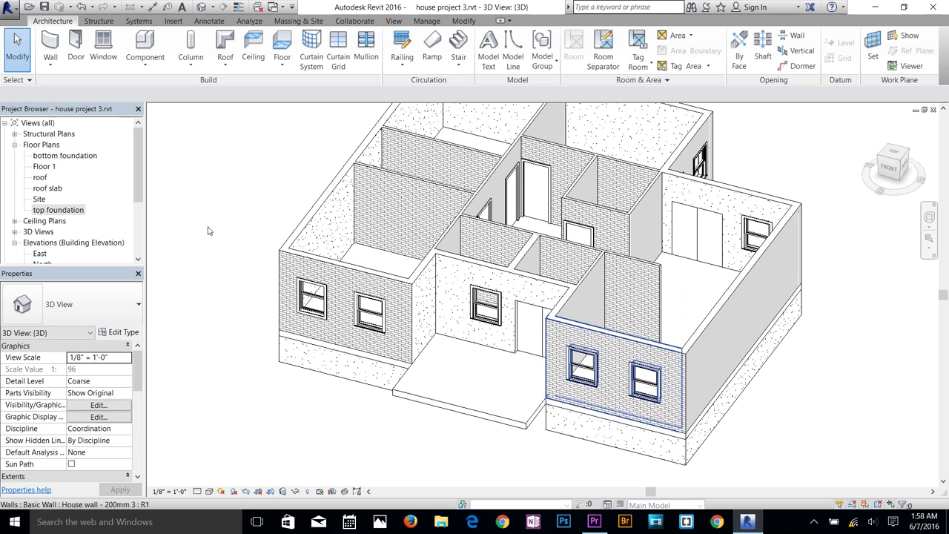
Step: Open the Floor 1 plan and pan to frame the porch
double_click(45, 167)
middle_click_drag(555, 381, 566, 365)
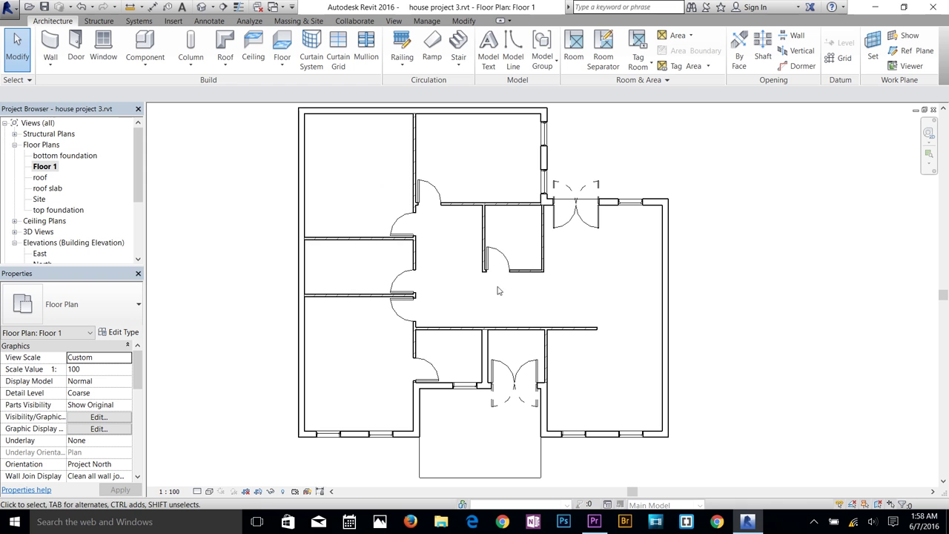
middle_click_drag(370, 271, 355, 275)
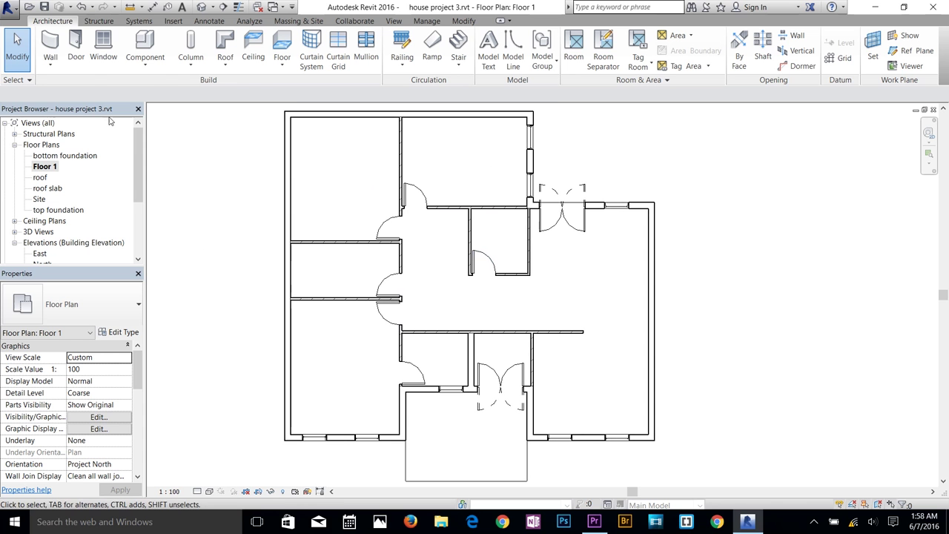
Step: Start Place a Component and open the Load Family dialog
left_click(156, 65)
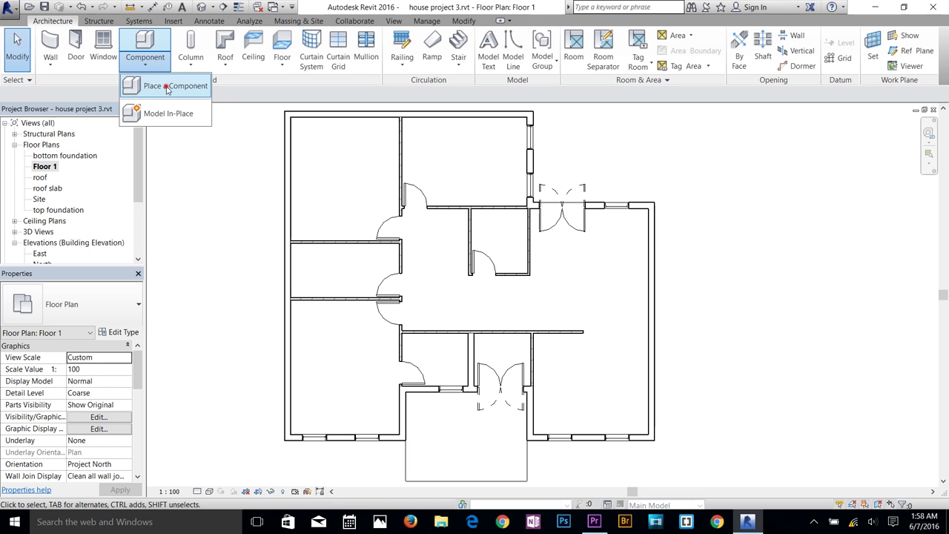
left_click(167, 88)
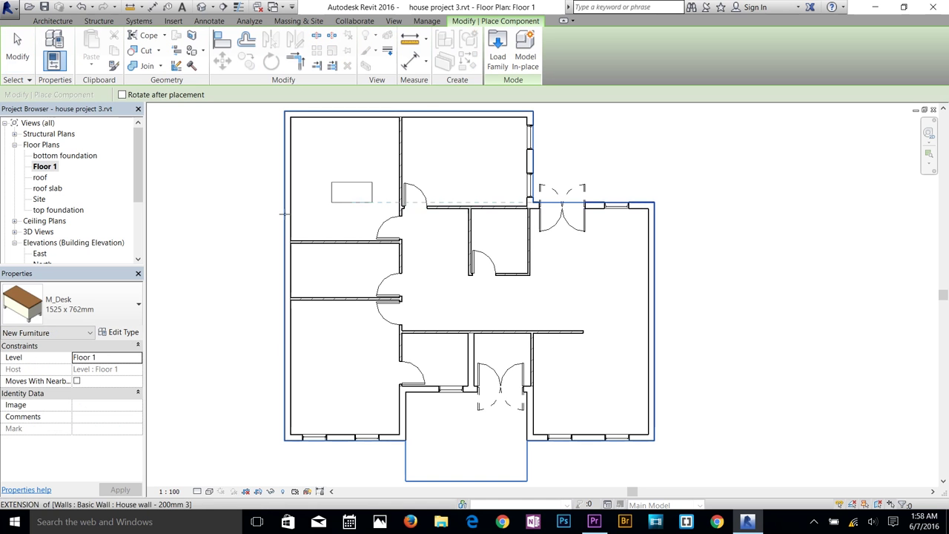
left_click(494, 59)
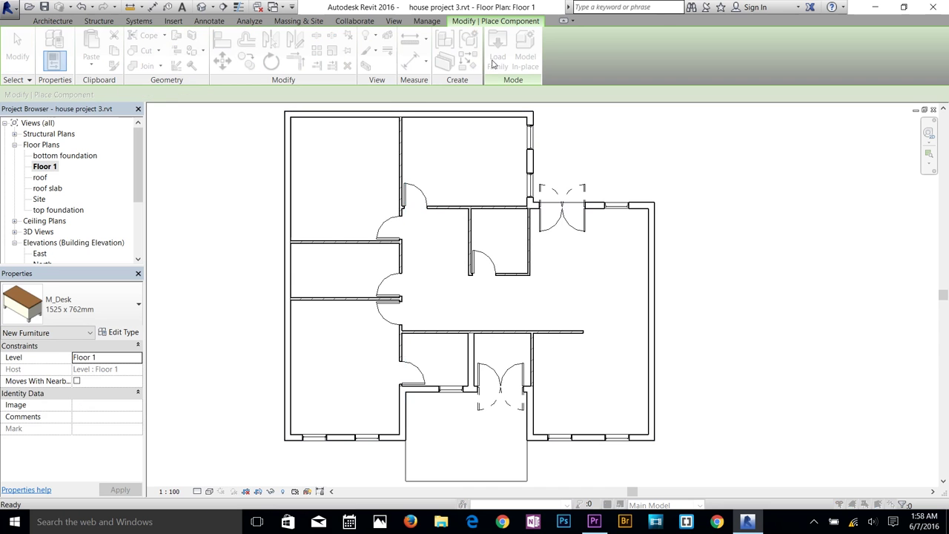
Step: Browse to US Imperial > Furniture > Beds and select Bed-Standard.rfa
left_click(777, 164)
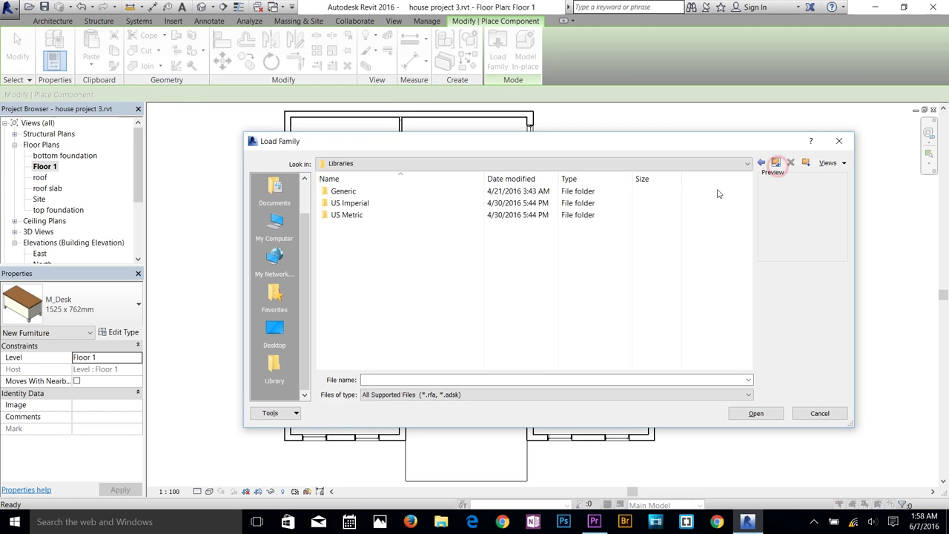
double_click(367, 204)
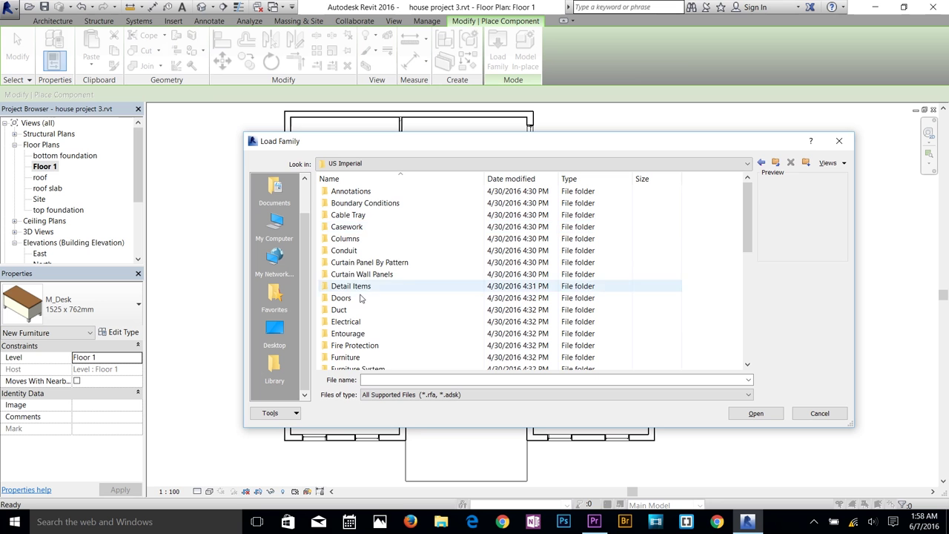
scroll(374, 289, "down", 2)
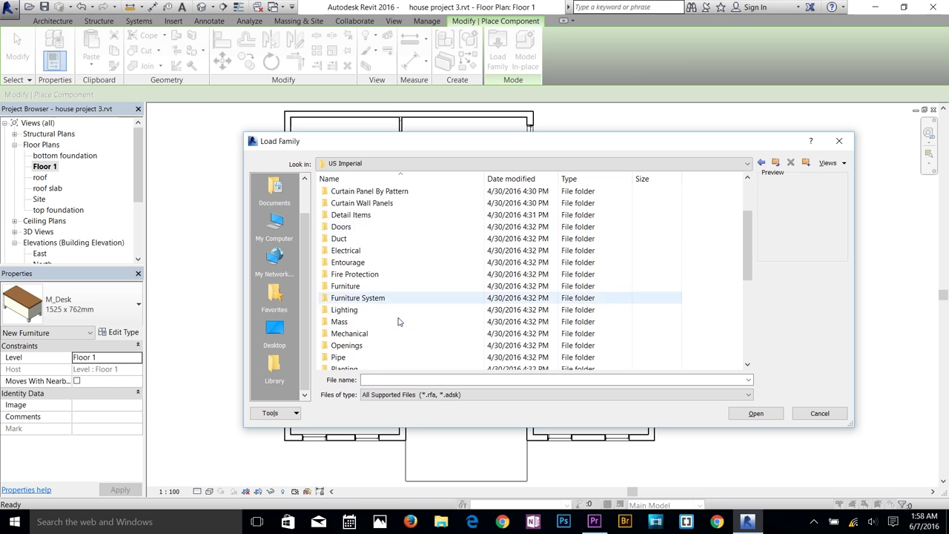
double_click(346, 286)
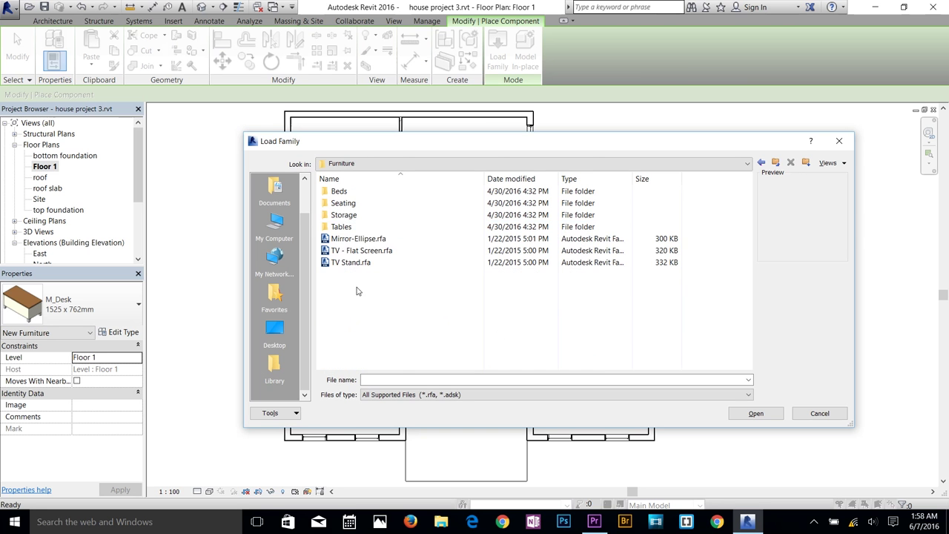
double_click(339, 191)
left_click(359, 202)
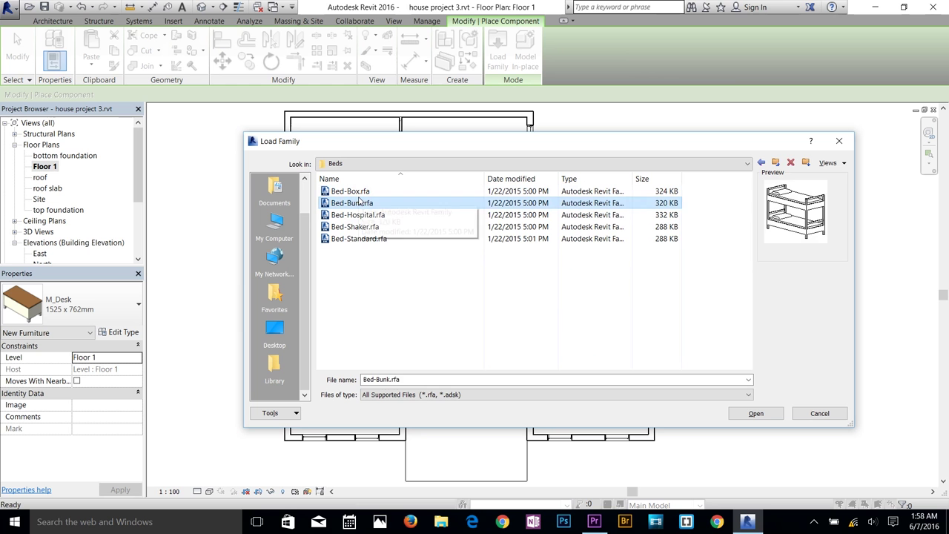
key("Down")
key("Down")
key("Down")
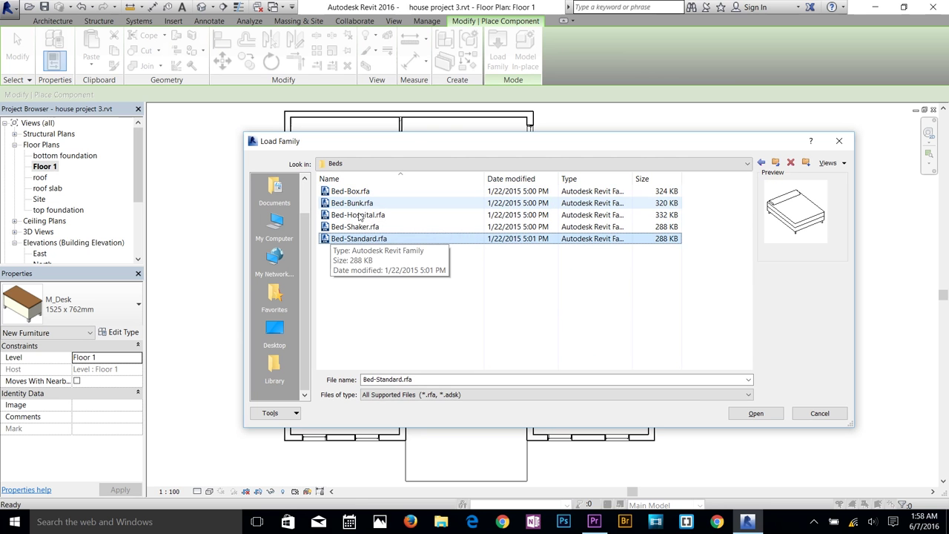
Step: Load Bed-Standard.rfa into the project
double_click(354, 238)
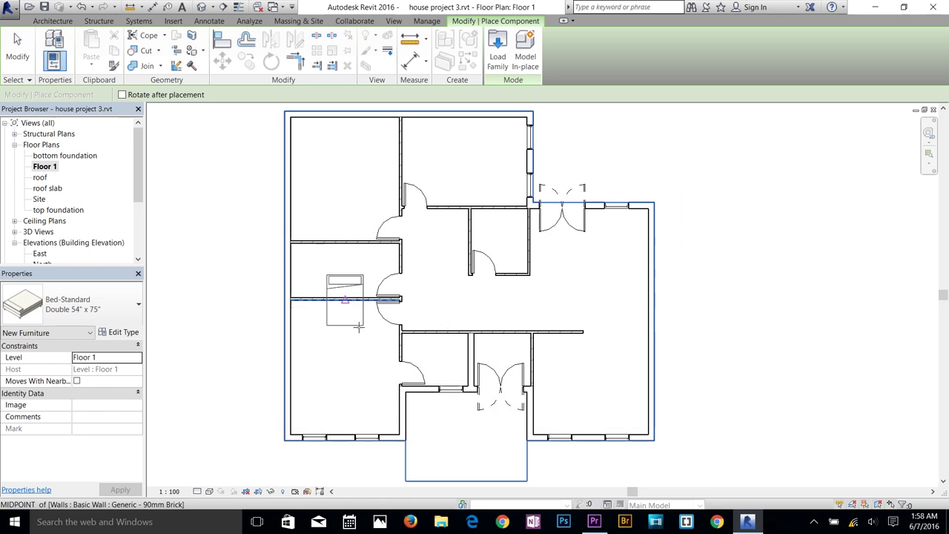
scroll(341, 375, "up", 3)
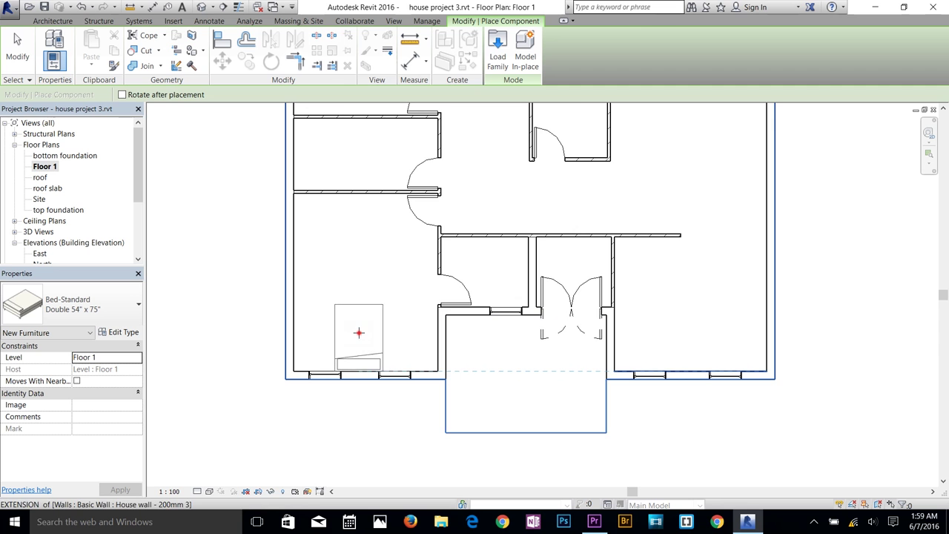
scroll(359, 332, "down", 2)
Step: Place rotated Bed-Standard beds in the top-left and top-right bedrooms
left_click(404, 305)
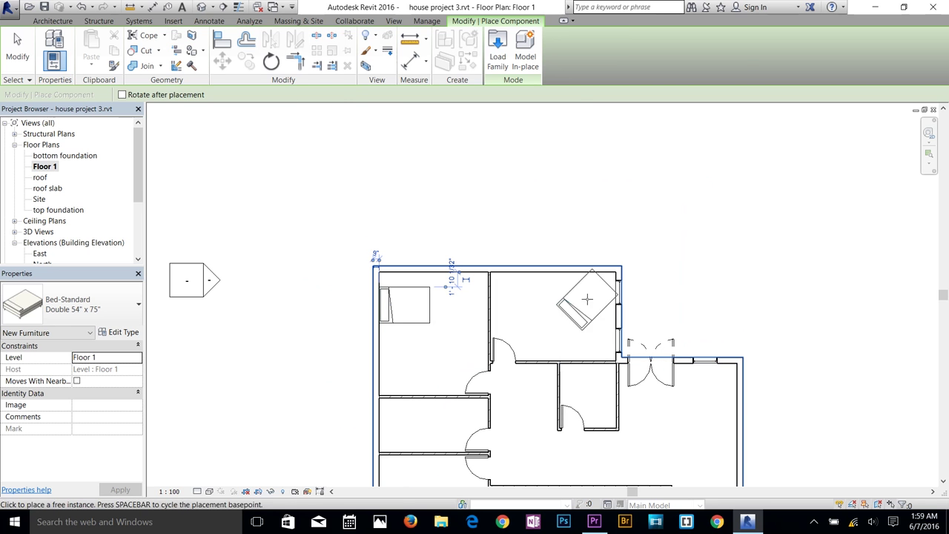
key("space")
left_click(578, 317)
scroll(475, 364, "down", 3)
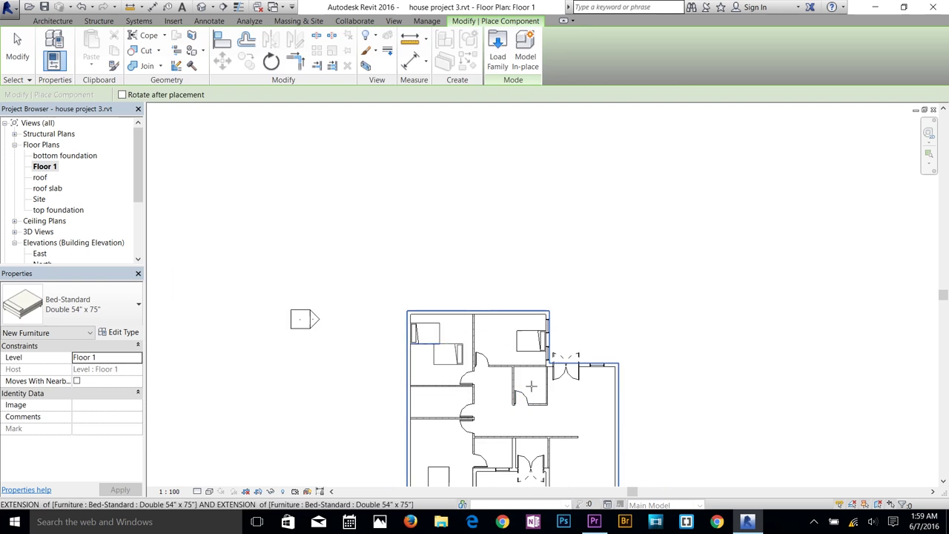
key("Escape")
key("Escape")
scroll(448, 475, "up", 5)
Step: Set the lower bedroom window and neighbouring window Mark 7 each 2'-0" from their walls
left_click(345, 393)
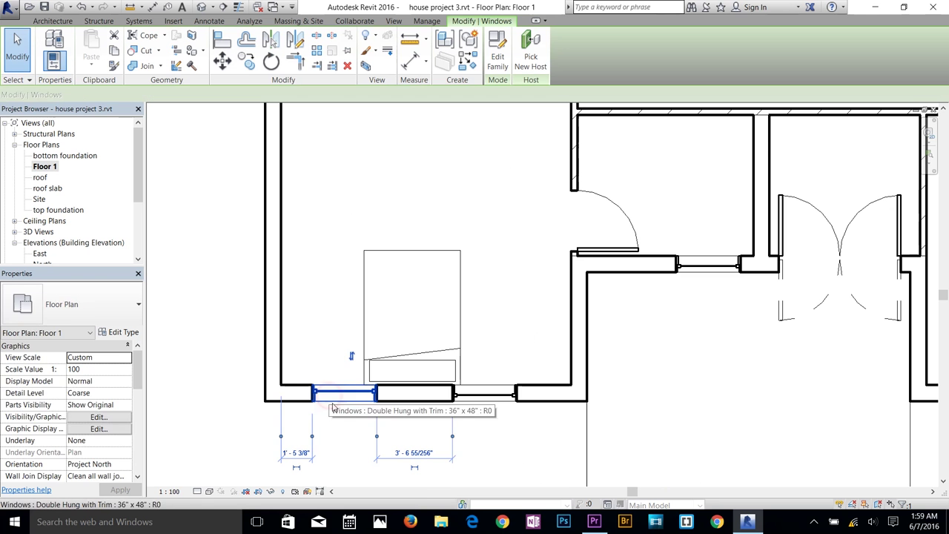
left_click(295, 452)
type("2")
key("Return")
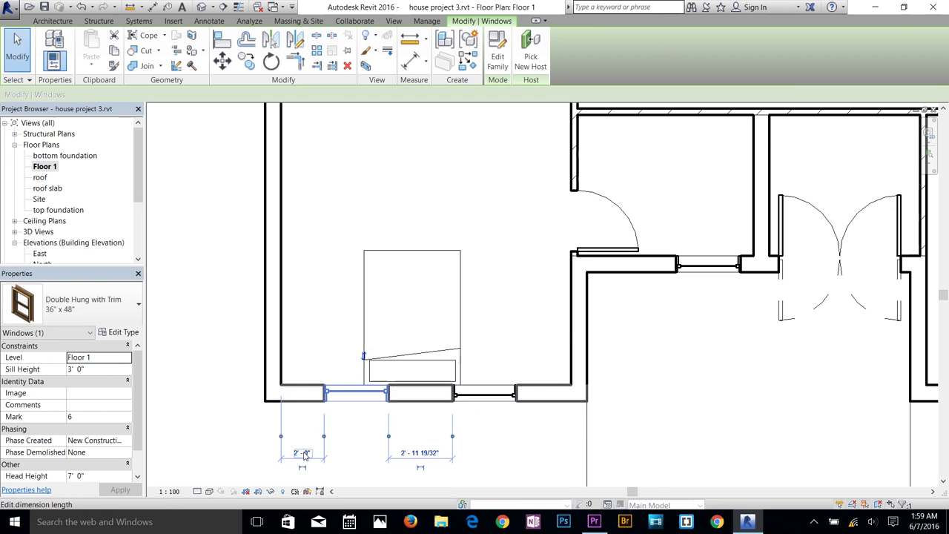
left_click(486, 393)
left_click(547, 323)
type("2")
key("Return")
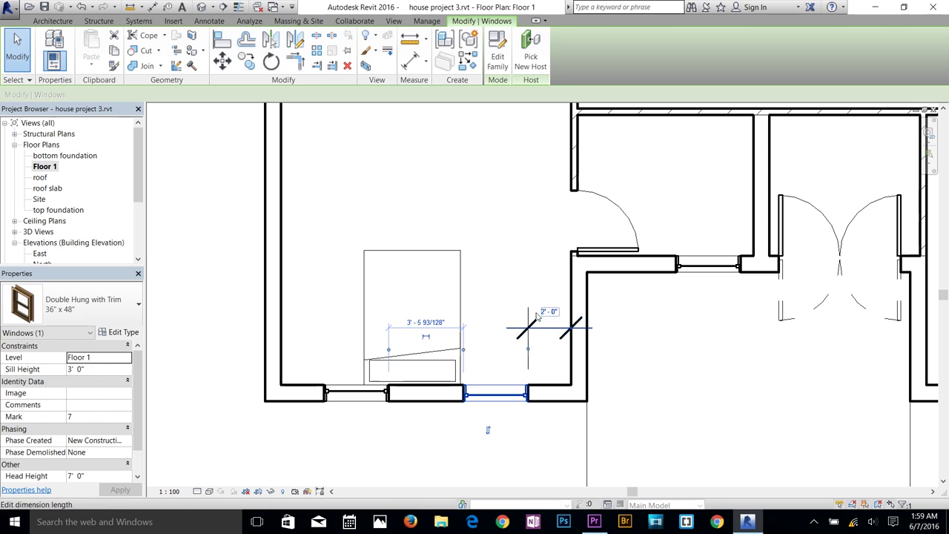
Step: Make the 2'-0" spacing permanent, then delete that dimension while keeping its constraints
left_click(556, 327)
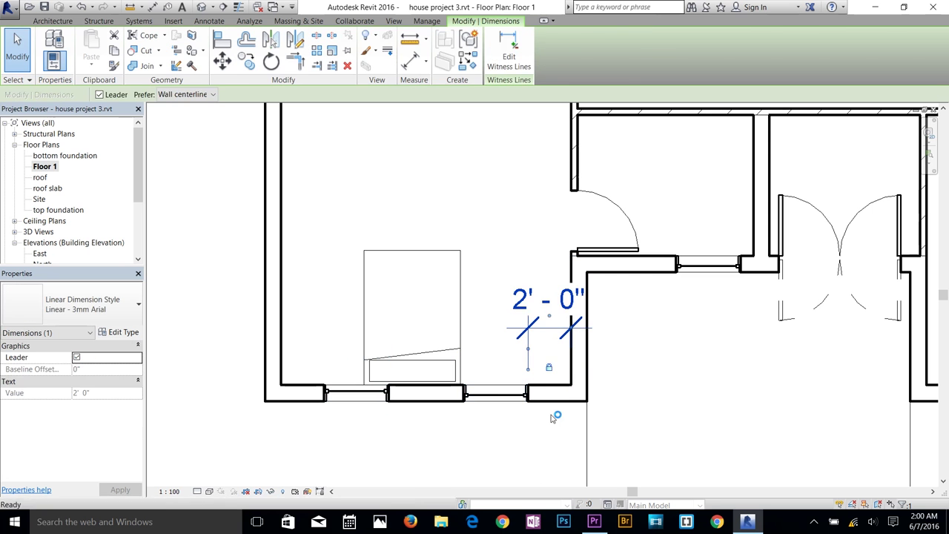
left_click(583, 333)
key("Delete")
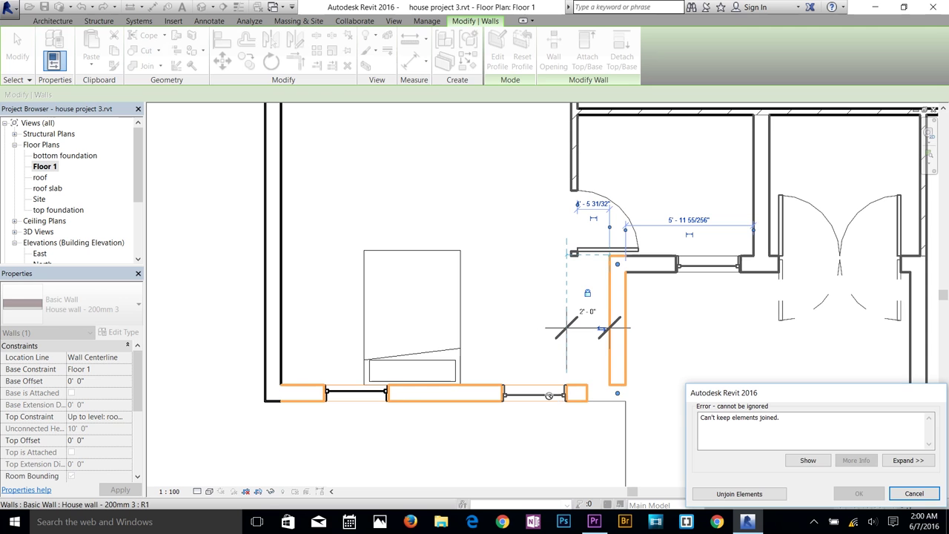
left_click(911, 492)
left_click(548, 327)
key("Delete")
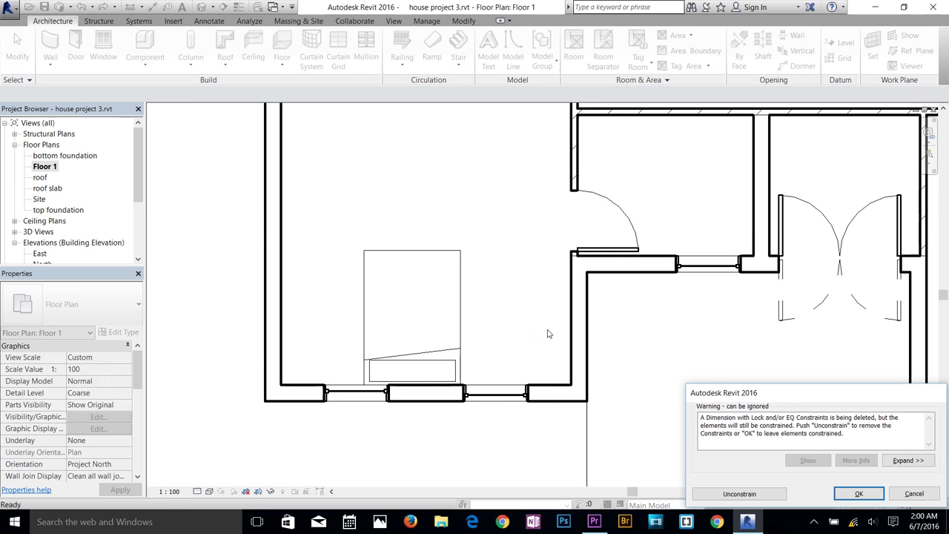
scroll(571, 356, "down", 2)
left_click(482, 354)
scroll(489, 334, "up", 2)
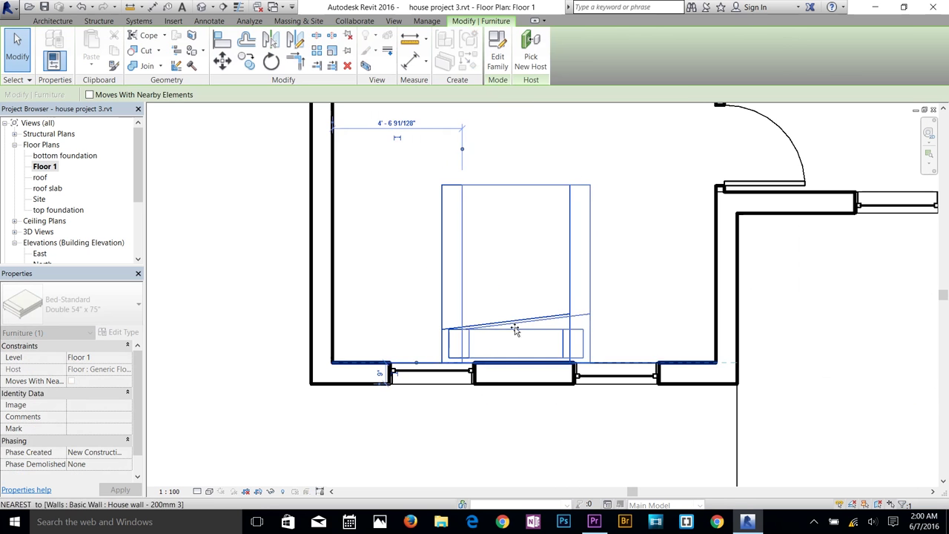
key("Escape")
Step: Make the right-wall window's left and right 2'-5" spacings permanent dimensions
scroll(519, 312, "down", 5)
scroll(566, 292, "up", 6)
left_click(565, 291)
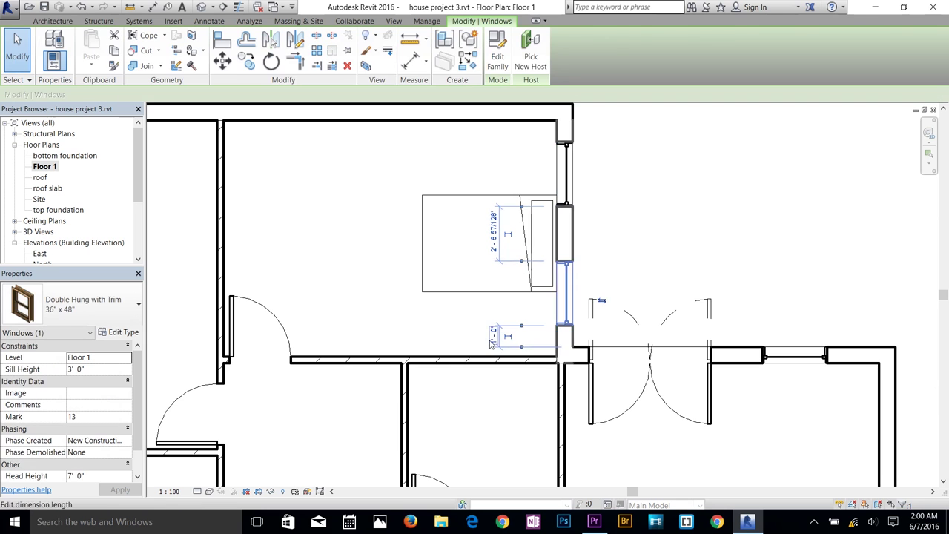
left_click(424, 157)
left_click(771, 357)
scroll(767, 356, "up", 3)
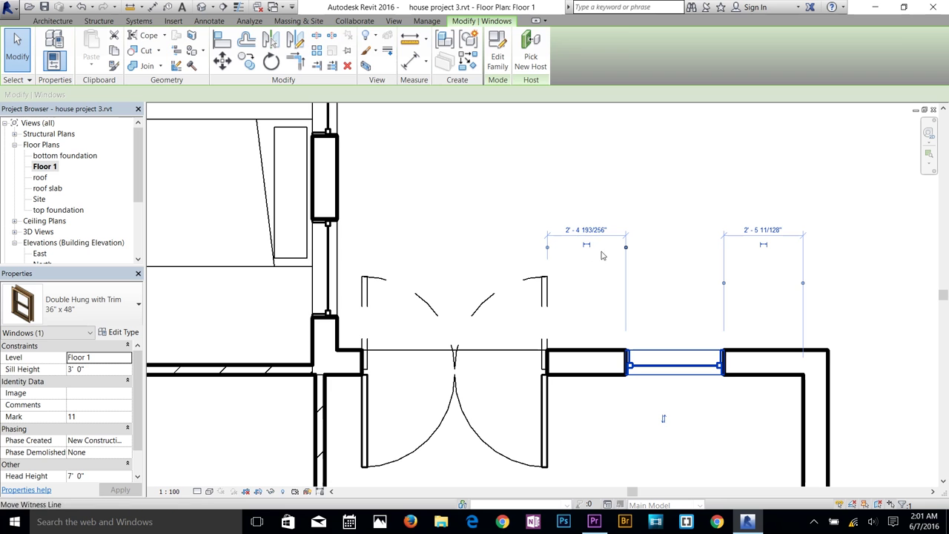
left_click(588, 245)
left_click(763, 244)
left_click(752, 234)
left_click(626, 278)
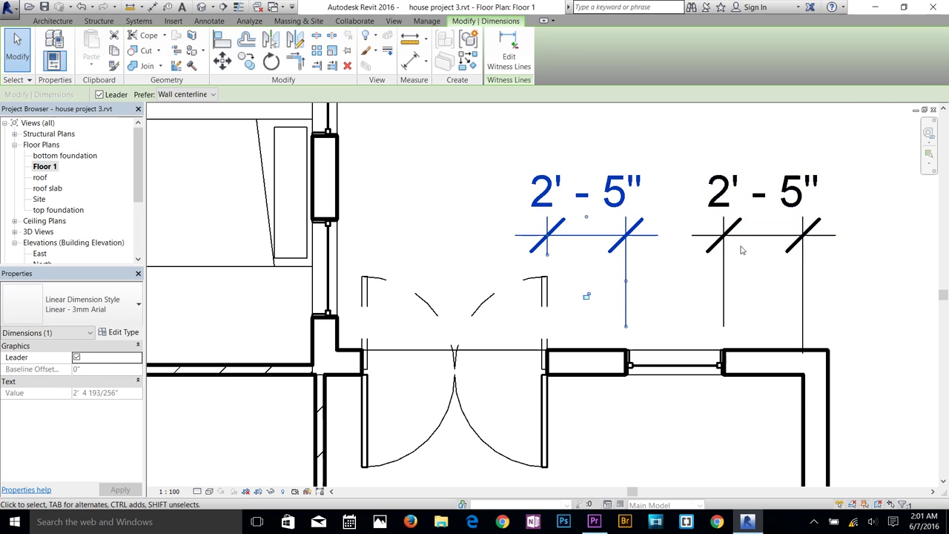
Step: Delete the two 2'-5" dimensions beside the double doors
left_click(677, 369)
scroll(677, 369, "down", 3)
key("Escape")
left_click(689, 391)
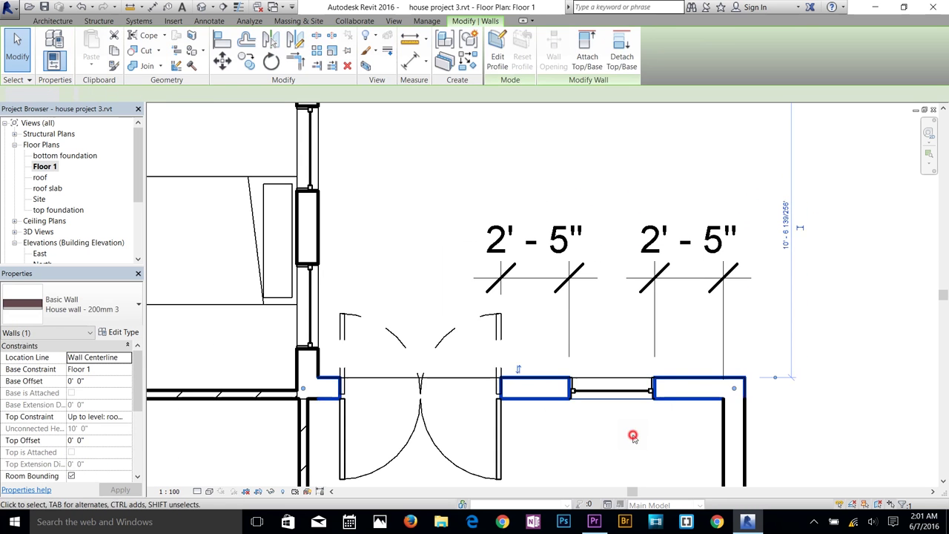
key("Escape")
left_click(702, 294)
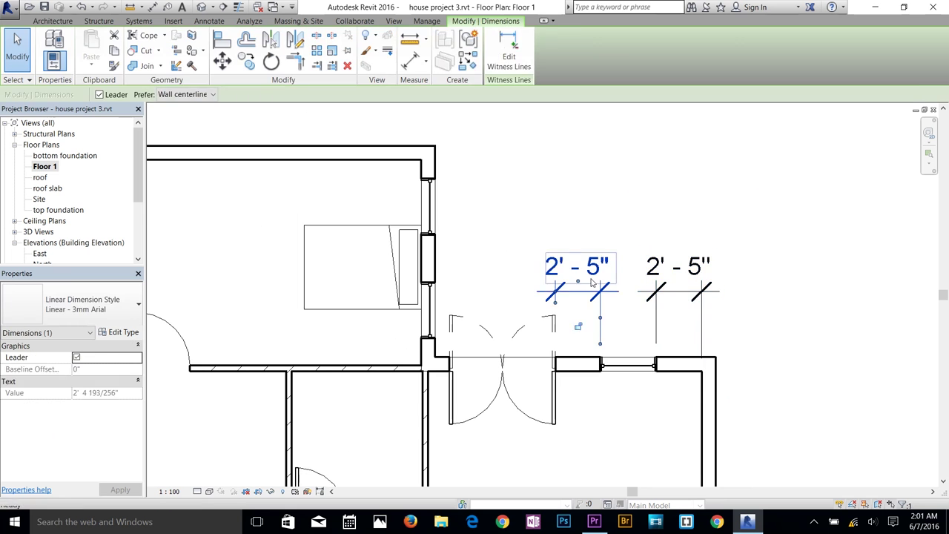
key("Delete")
left_click(628, 364)
key("Escape")
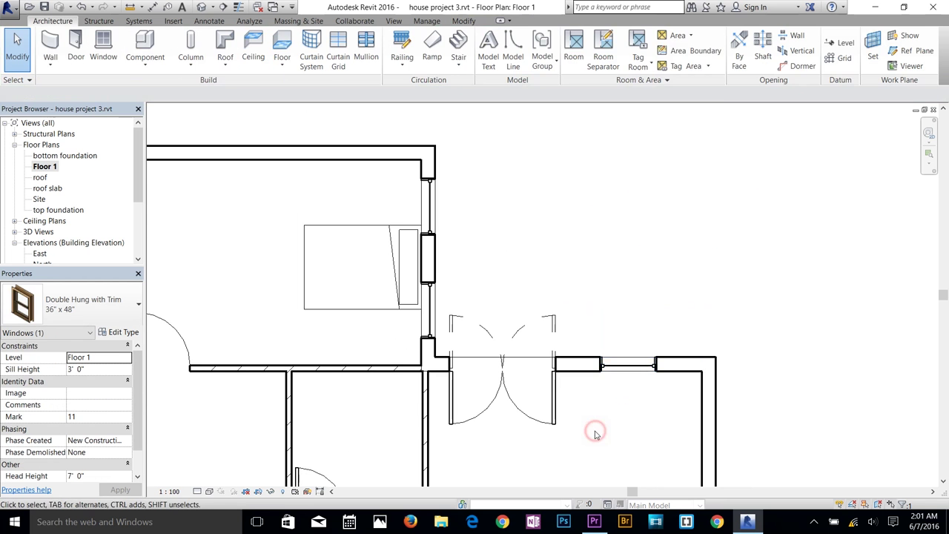
scroll(635, 388, "down", 5)
scroll(563, 386, "up", 6)
Step: Check the remaining windows' spacing, including Mark 8, then begin placing a component
left_click(471, 381)
left_click(667, 382)
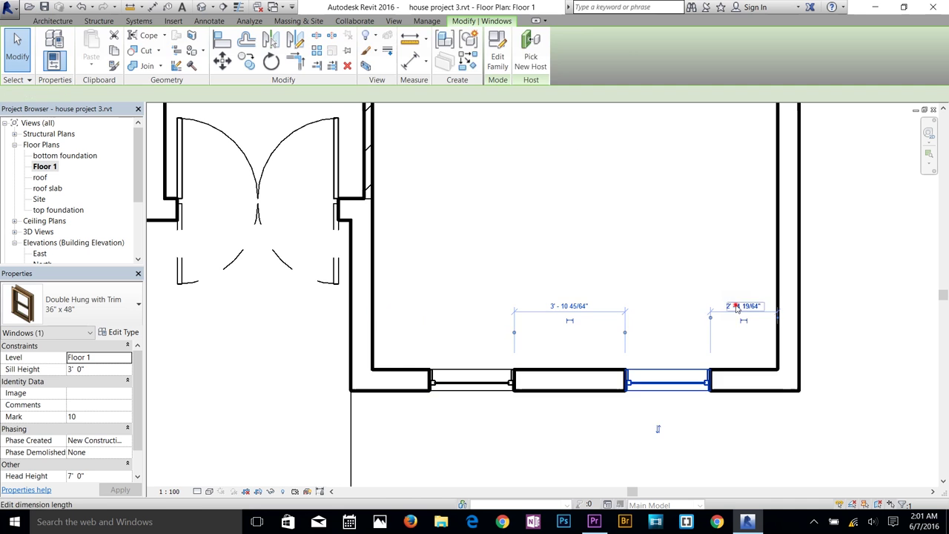
left_click(640, 436)
scroll(500, 388, "down", 5)
scroll(499, 388, "up", 6)
left_click(505, 384)
left_click(535, 270)
key("Escape")
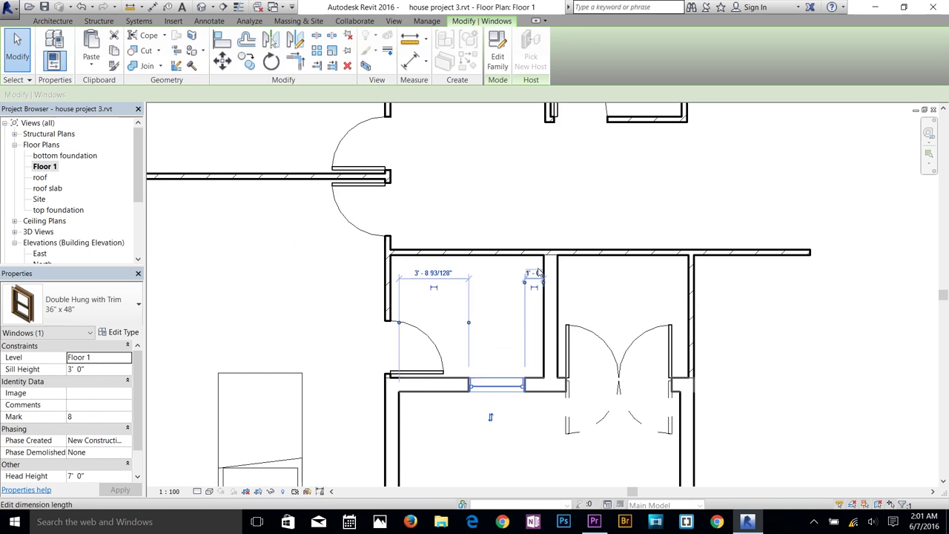
key("Escape")
scroll(430, 352, "down", 5)
scroll(343, 190, "up", 1)
left_click(145, 59)
Step: Load the Table-End family from US Imperial > Furniture > Tables
left_click(175, 86)
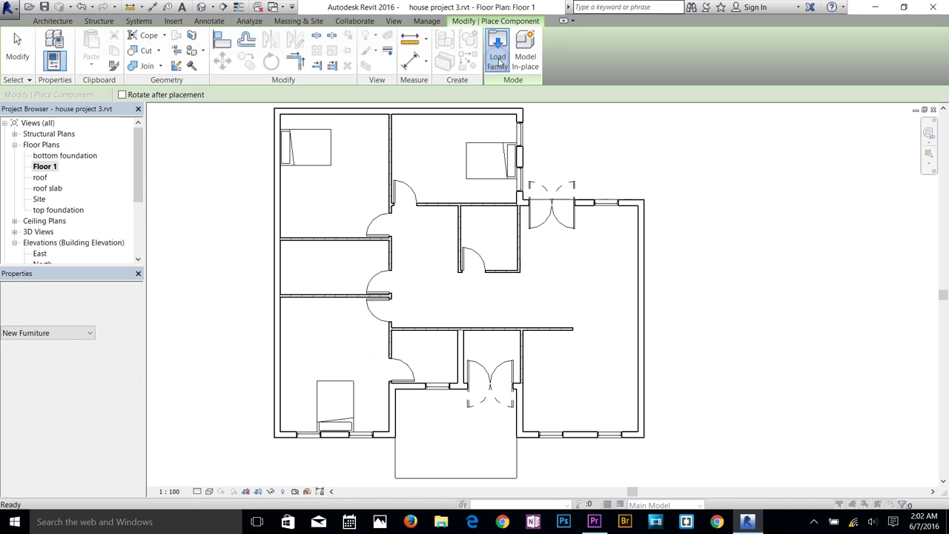
left_click(497, 56)
double_click(348, 201)
double_click(348, 355)
double_click(341, 227)
left_click(361, 260)
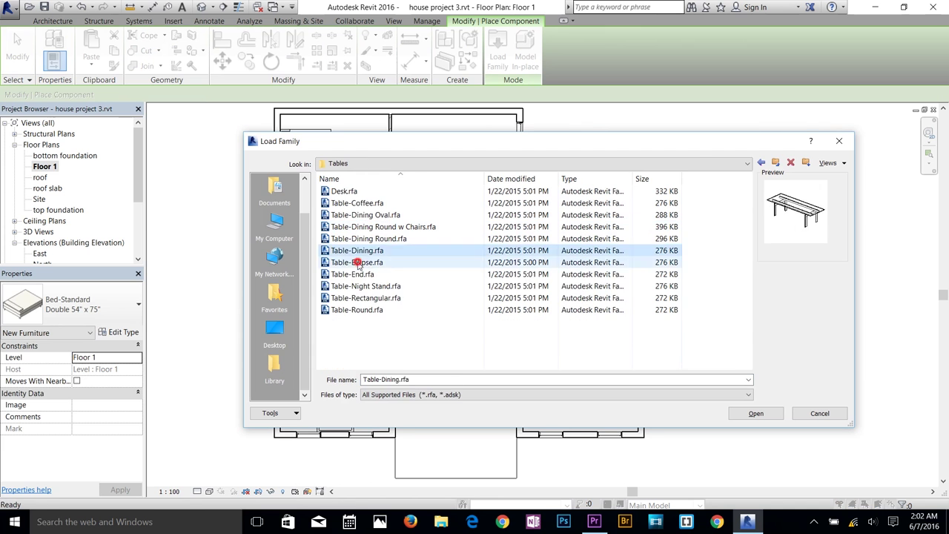
left_click(360, 274)
double_click(360, 274)
Step: Place the end table beside the lower-left bed
scroll(307, 420, "up", 2)
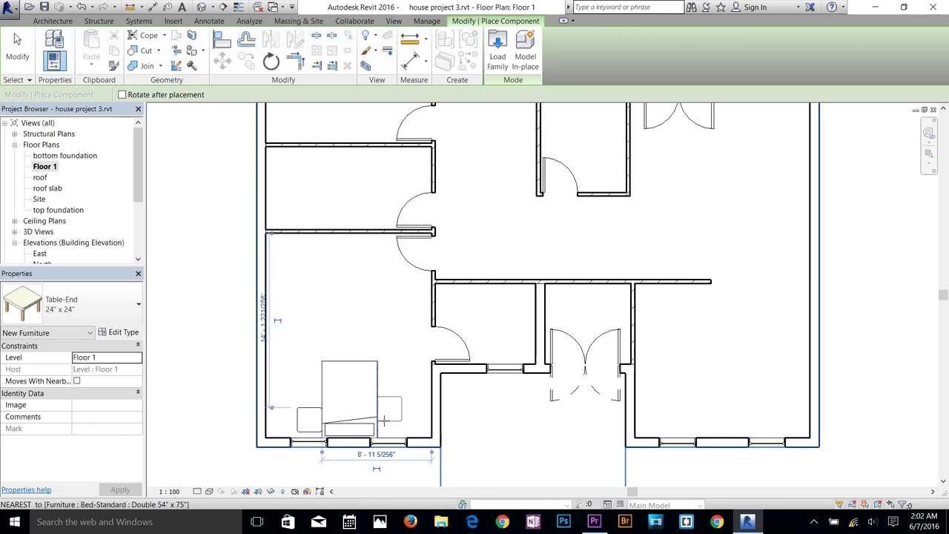
middle_click_drag(375, 95, 371, 256)
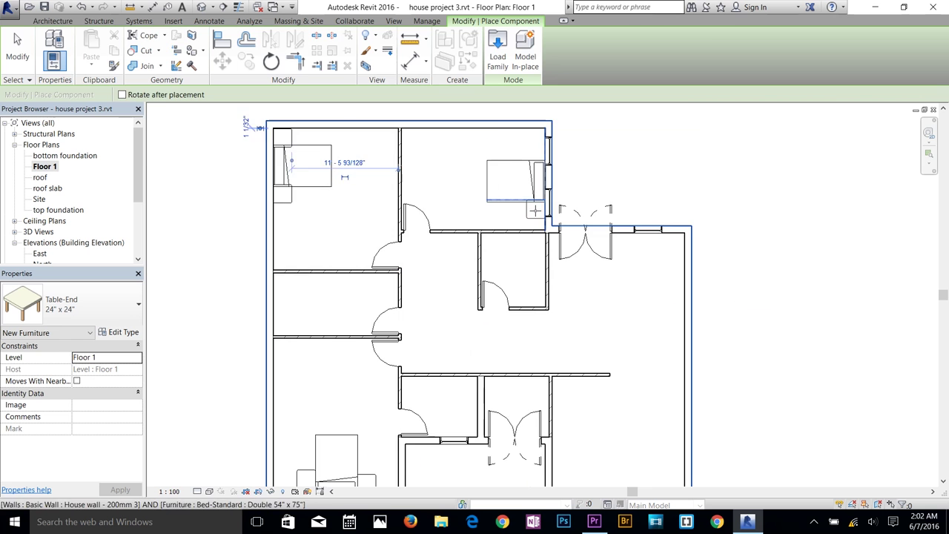
left_click(326, 402)
key("Escape")
key("Escape")
scroll(371, 371, "down", 2)
scroll(352, 372, "up", 3)
left_click(353, 372)
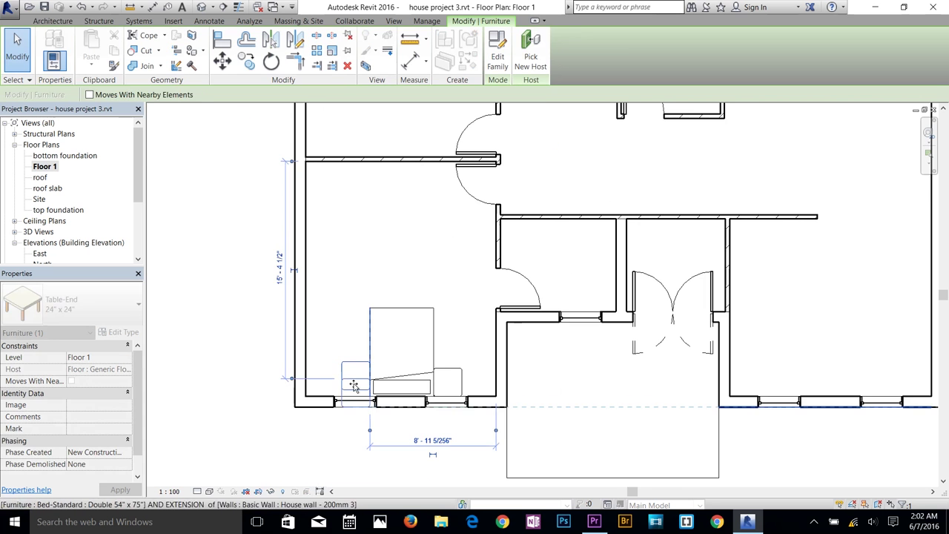
key("Escape")
scroll(445, 333, "down", 2)
Step: Load and place a round dining table with chairs in the lower-right room, sized 84" Diameter
left_click(144, 55)
left_click(178, 82)
left_click(497, 52)
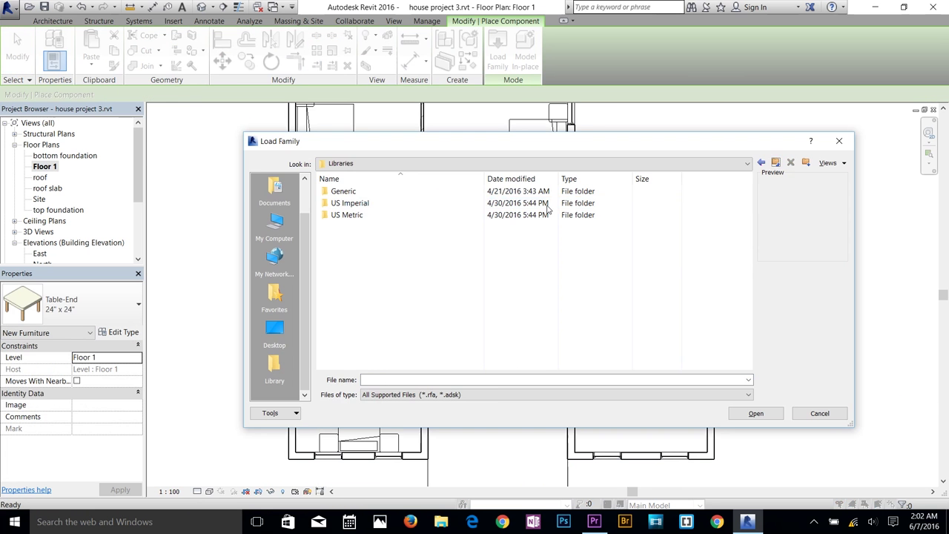
double_click(345, 202)
double_click(348, 345)
double_click(342, 227)
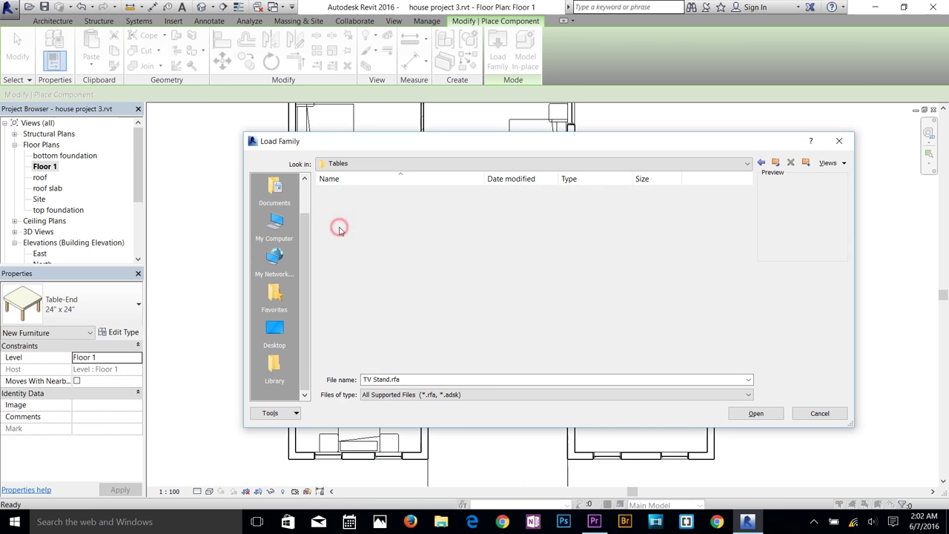
double_click(356, 237)
left_click(636, 404)
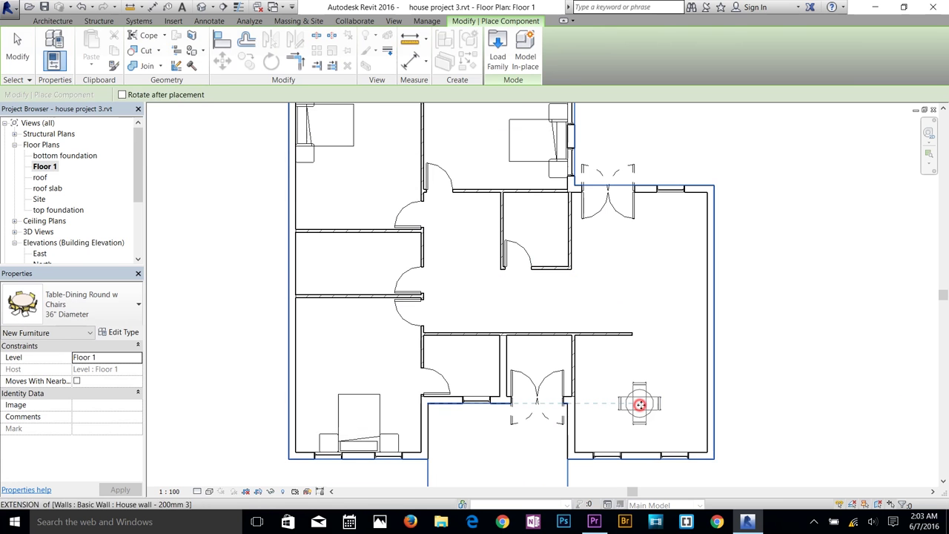
key("Escape")
key("Escape")
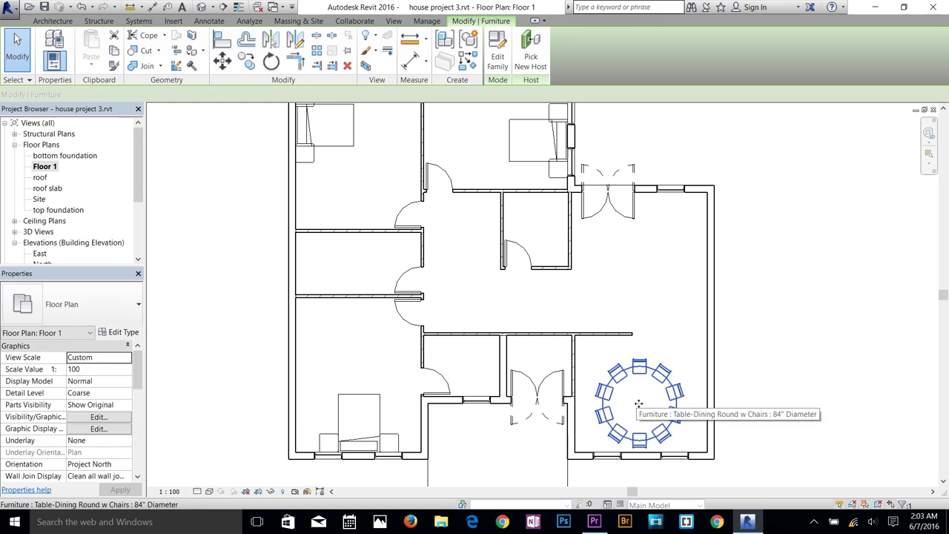
left_click(671, 397)
left_click(765, 394)
Step: Browse the family library via Detail Items, Div 12-Furnishings and casework to Div 26-Electrical
key("c")
key("m")
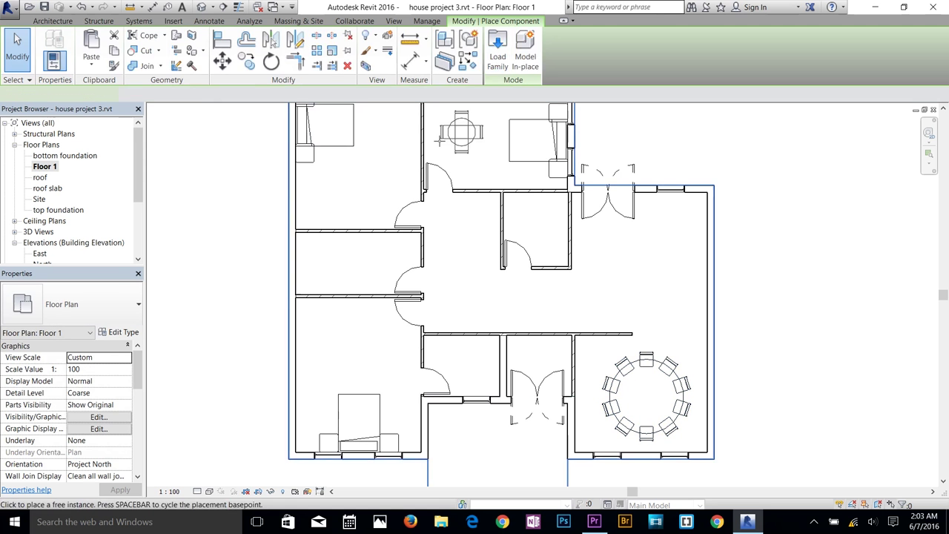
left_click(498, 52)
double_click(373, 201)
scroll(354, 346, "down", 1)
scroll(355, 346, "down", 7)
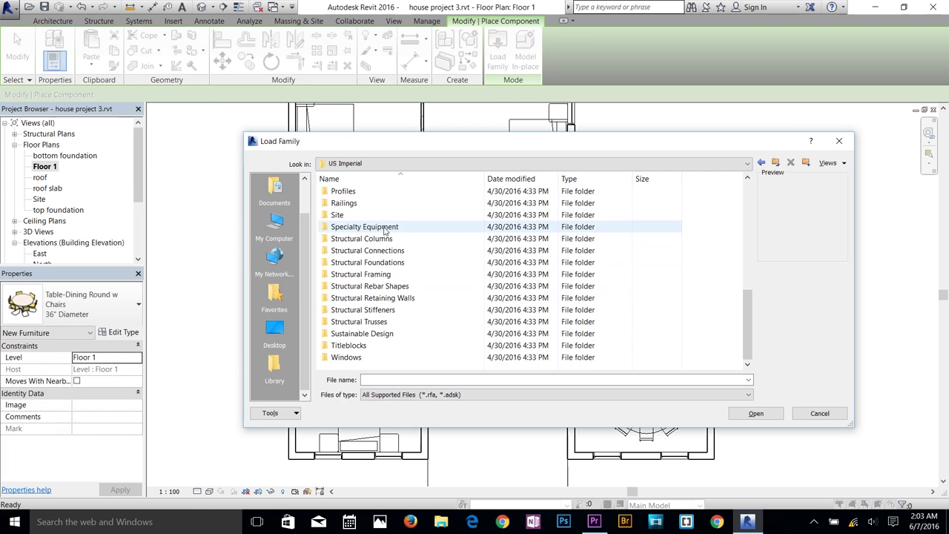
scroll(362, 195, "up", 5)
double_click(362, 194)
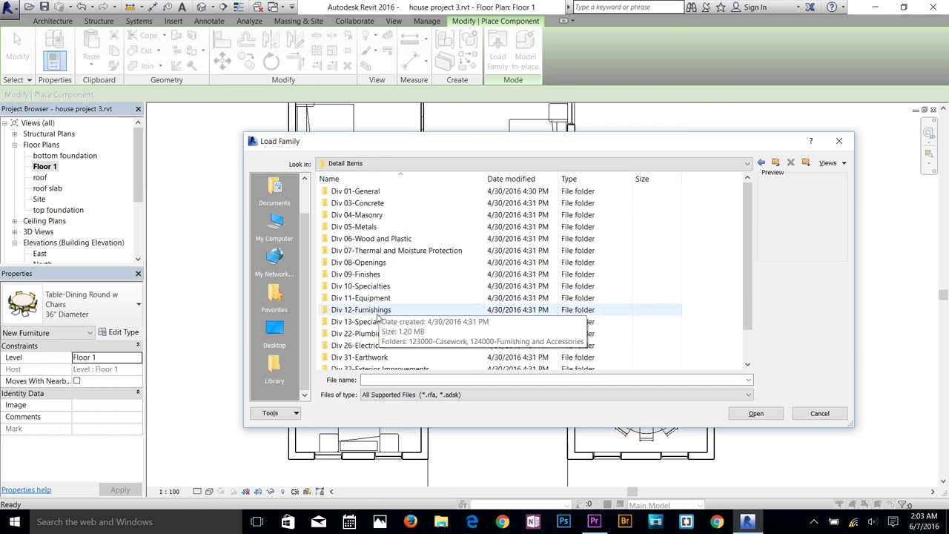
double_click(363, 309)
double_click(393, 191)
left_click(393, 190)
left_click(775, 162)
left_click(775, 163)
left_click(775, 163)
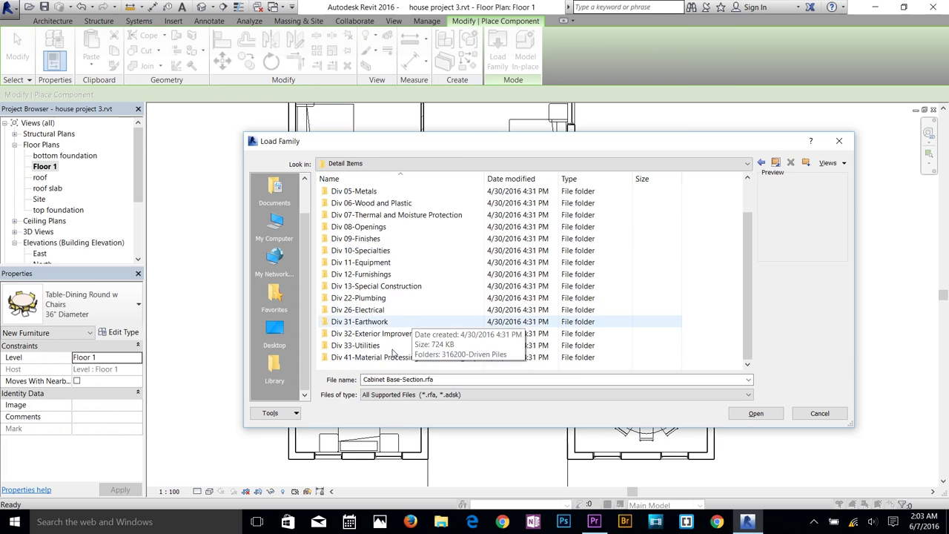
double_click(371, 314)
left_click(775, 163)
left_click(775, 162)
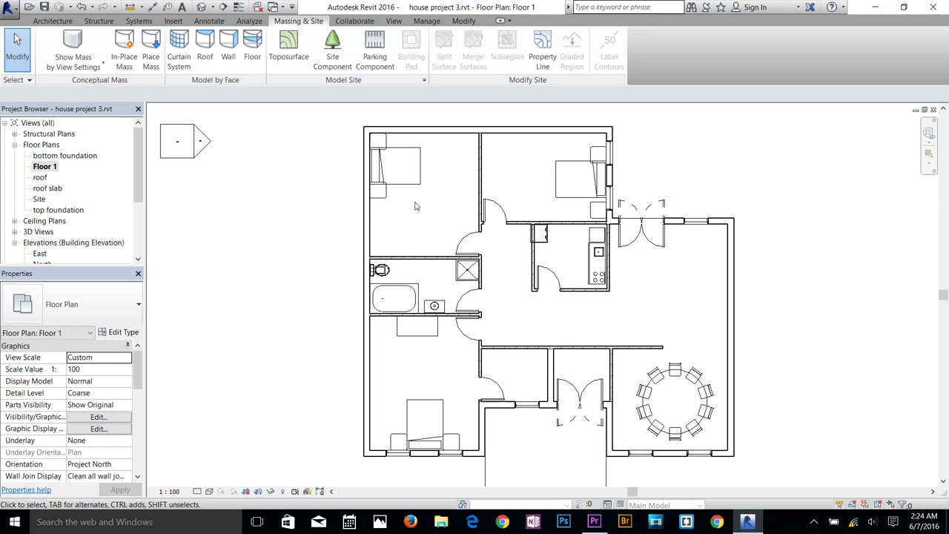
Step: Save the project and switch to the 3D view of the house
left_click(55, 22)
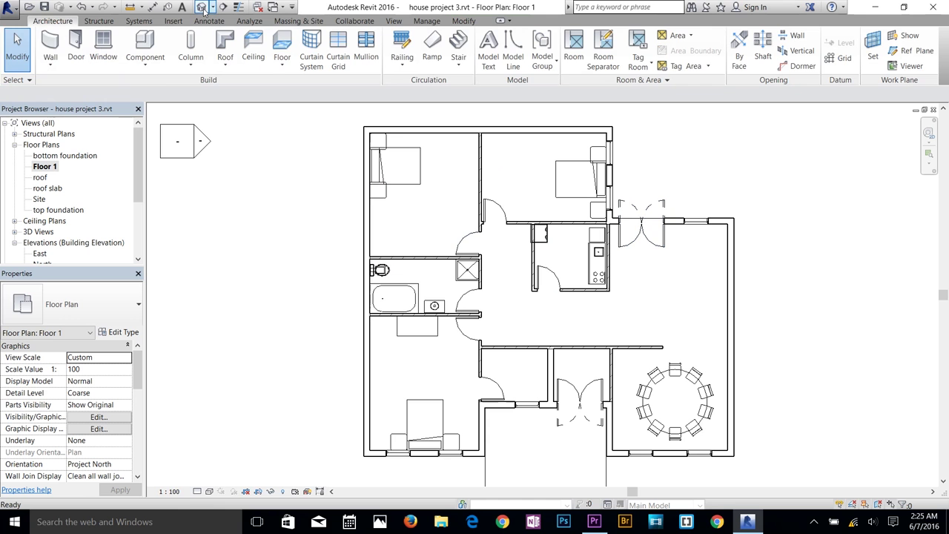
left_click(431, 236)
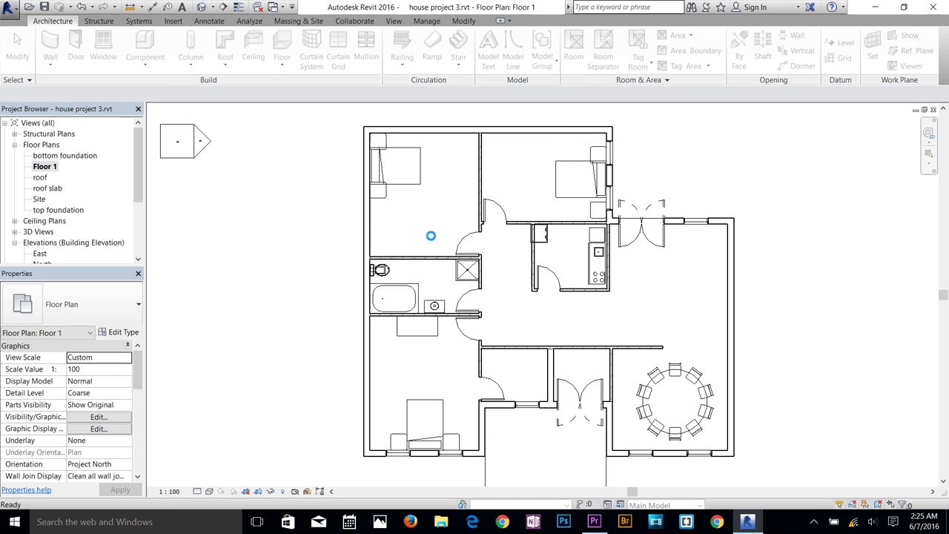
key("ctrl+Tab")
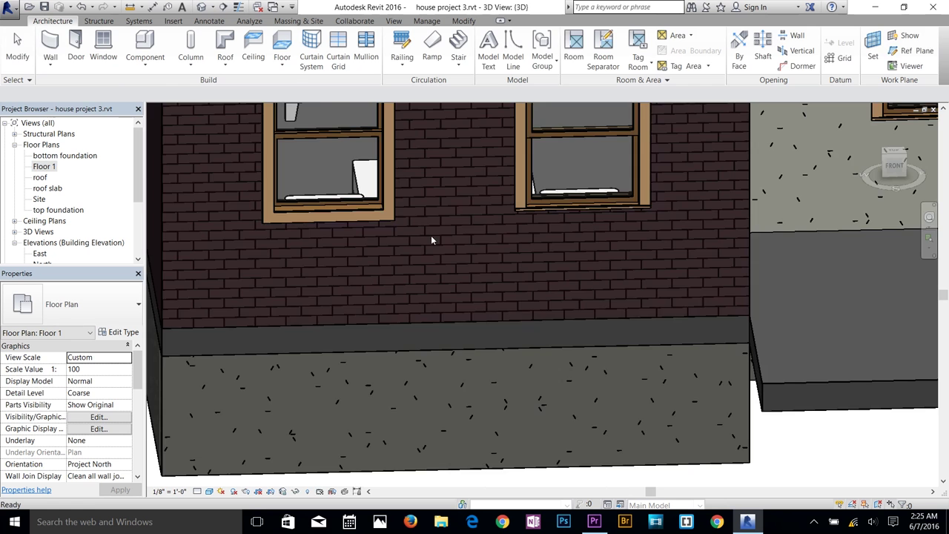
Step: Orbit the furnished house from low, overhead and frontal angles, then open the Site floor plan
scroll(579, 290, "down", 4)
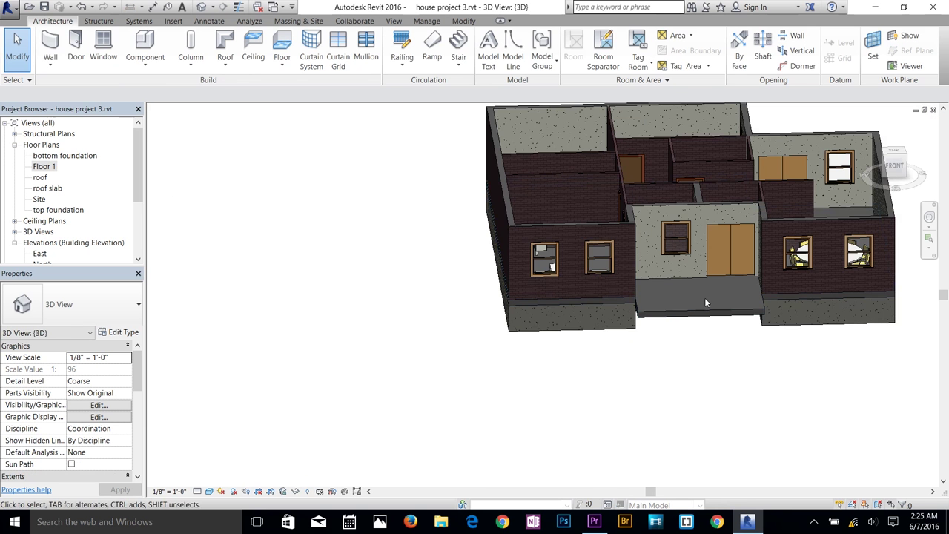
middle_click_drag(739, 316, 649, 311, "shift")
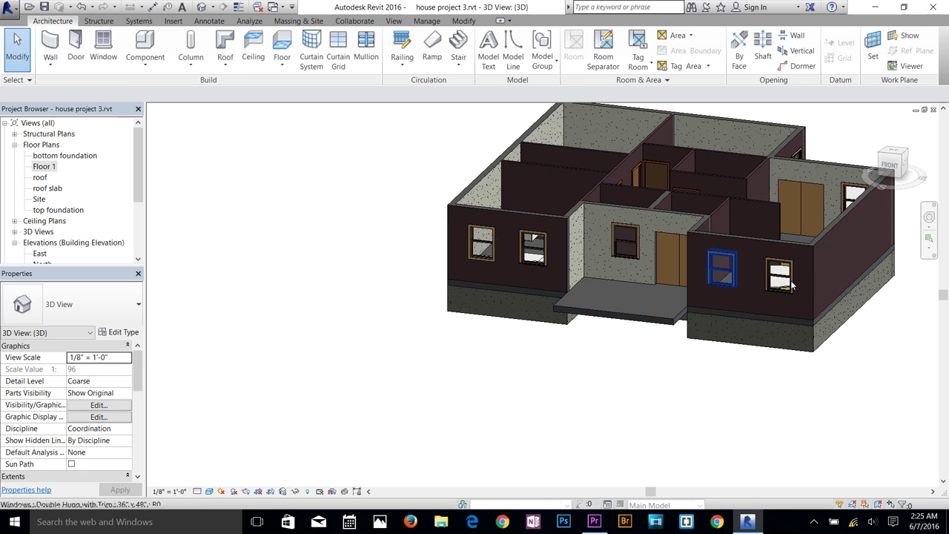
scroll(823, 270, "up", 3)
middle_click_drag(476, 293, 653, 311, "shift")
middle_click_drag(762, 299, 413, 249, "shift")
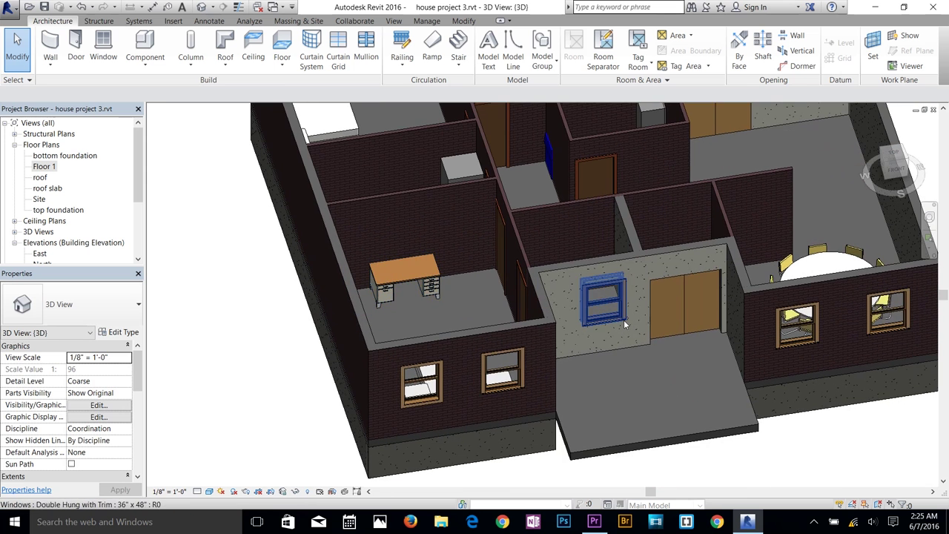
middle_click_drag(672, 351, 614, 297, "shift")
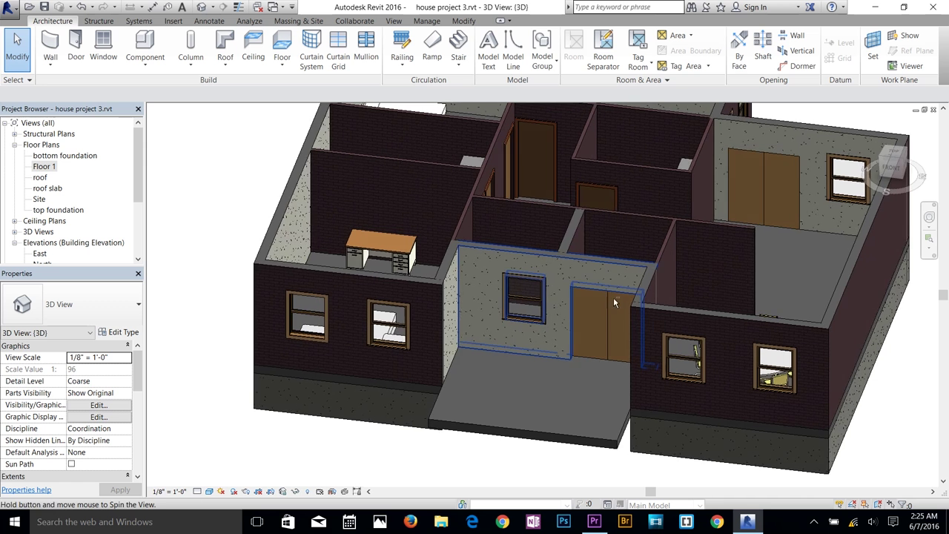
scroll(487, 260, "down", 2)
scroll(487, 260, "down", 2)
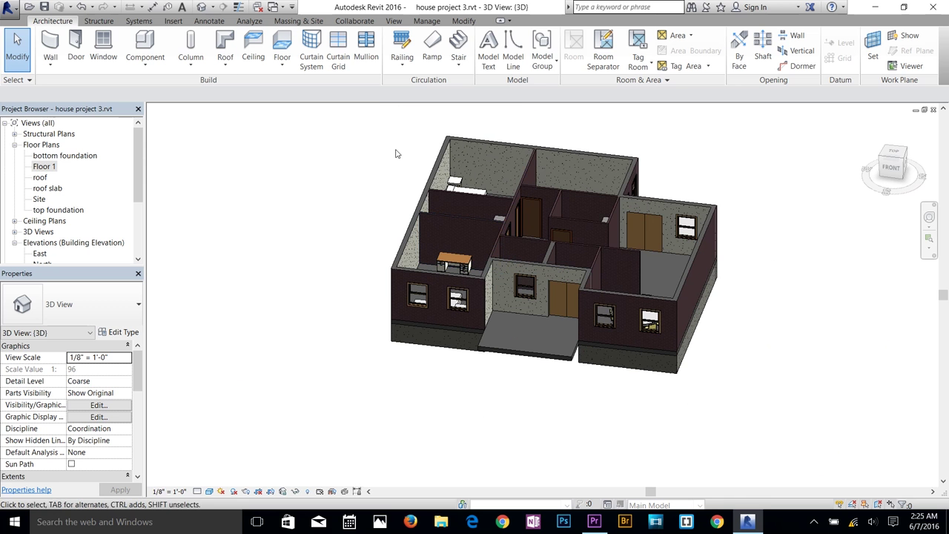
double_click(39, 199)
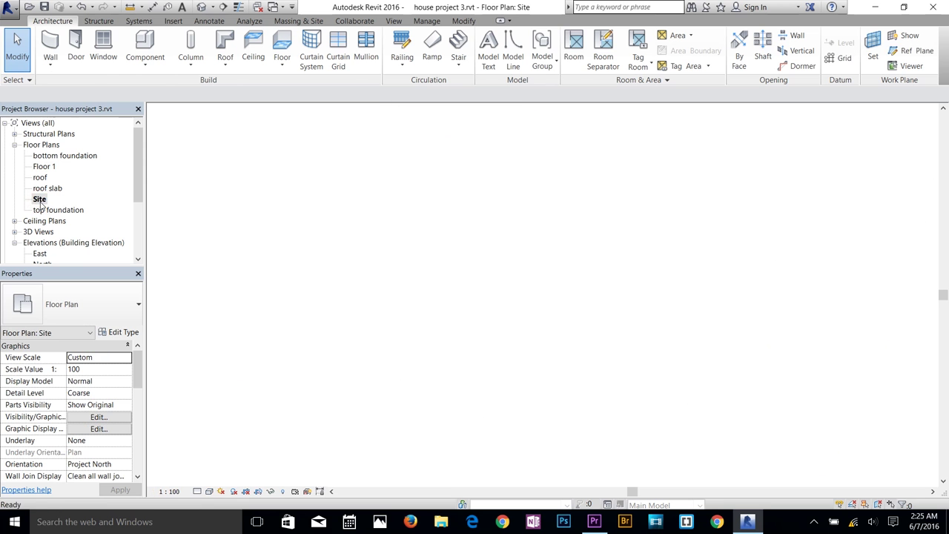
Step: Add the last two corner points to finish the four-point toposurface, then view it in 3D
left_click(297, 20)
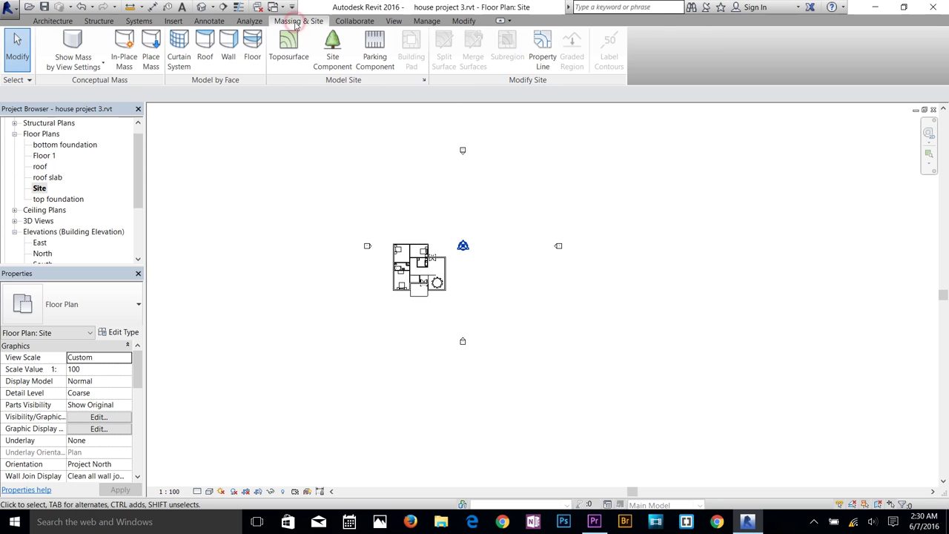
left_click(288, 61)
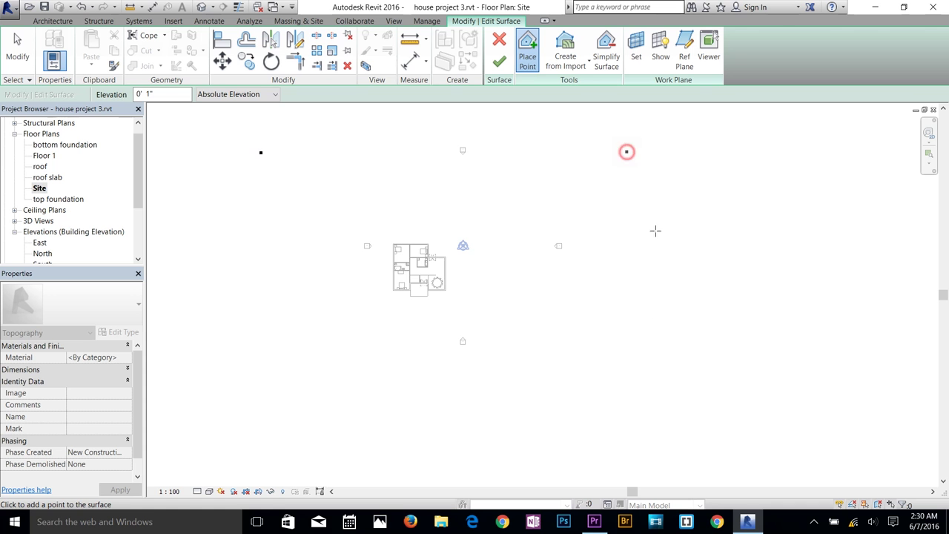
left_click(644, 420)
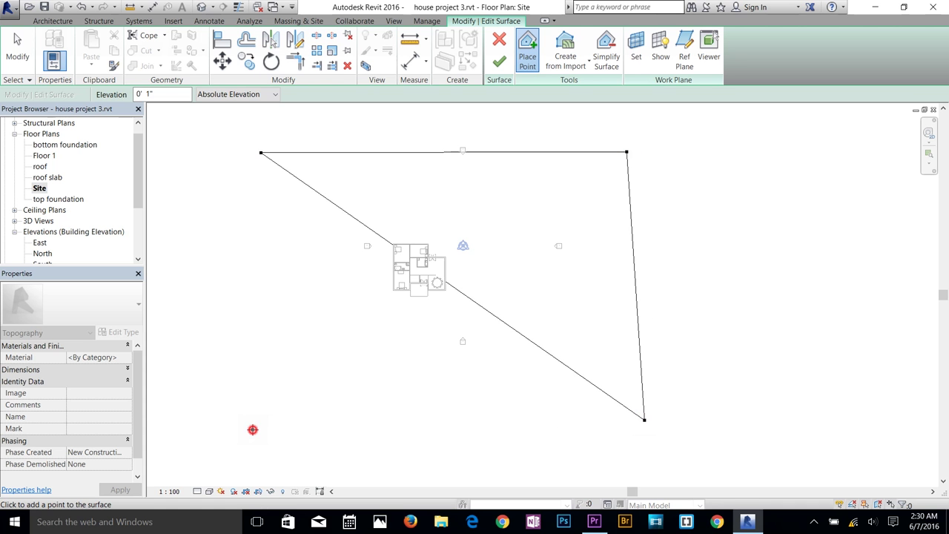
left_click(253, 430)
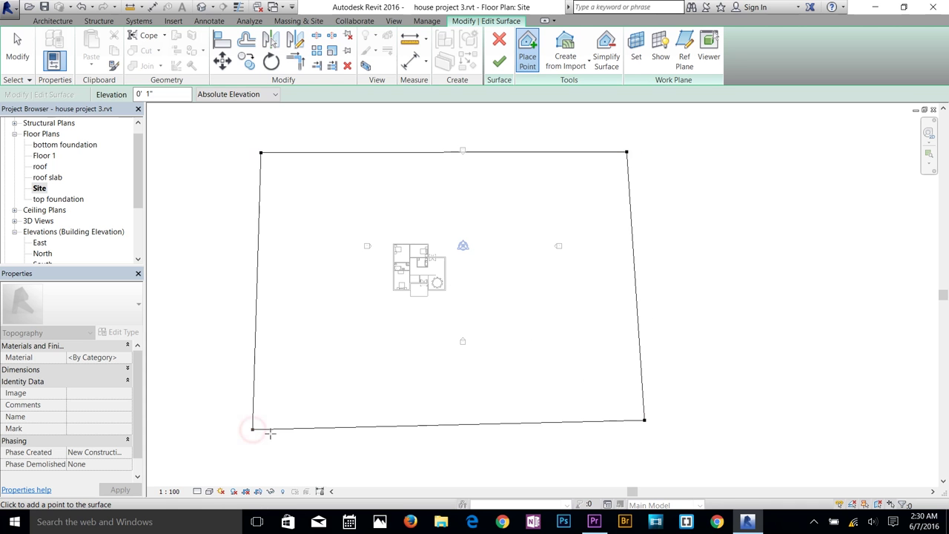
left_click(498, 64)
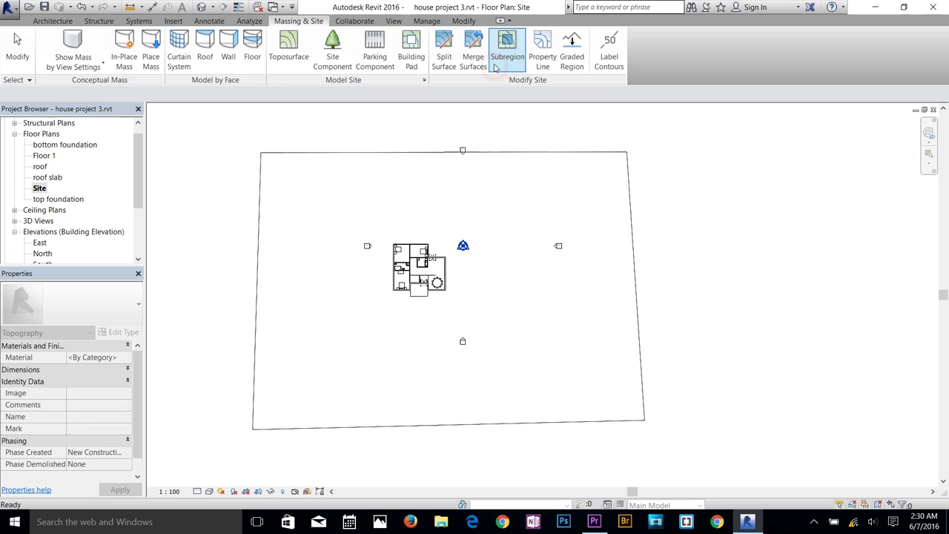
left_click(202, 7)
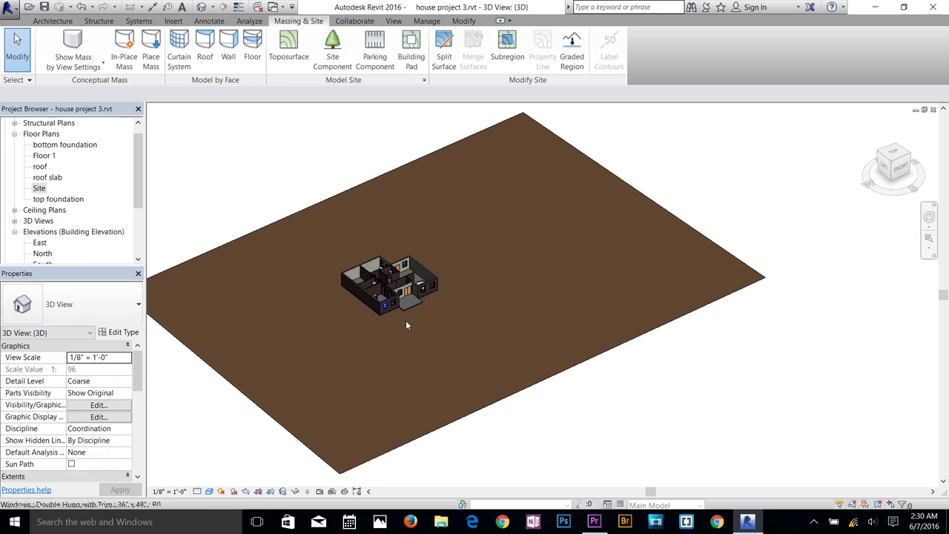
scroll(405, 317, "up", 5)
middle_click_drag(401, 286, 526, 229, "shift")
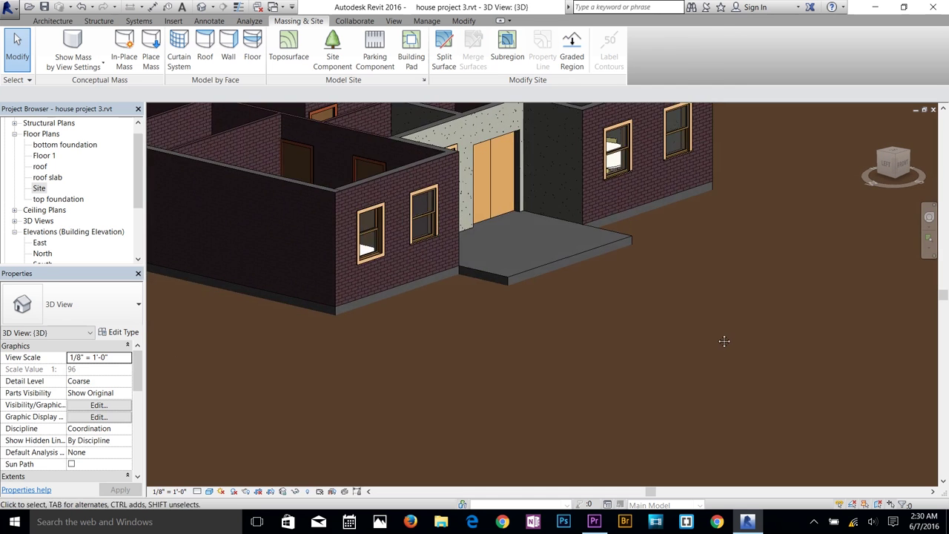
scroll(726, 338, "down", 5)
middle_click_drag(726, 338, 636, 300, "shift")
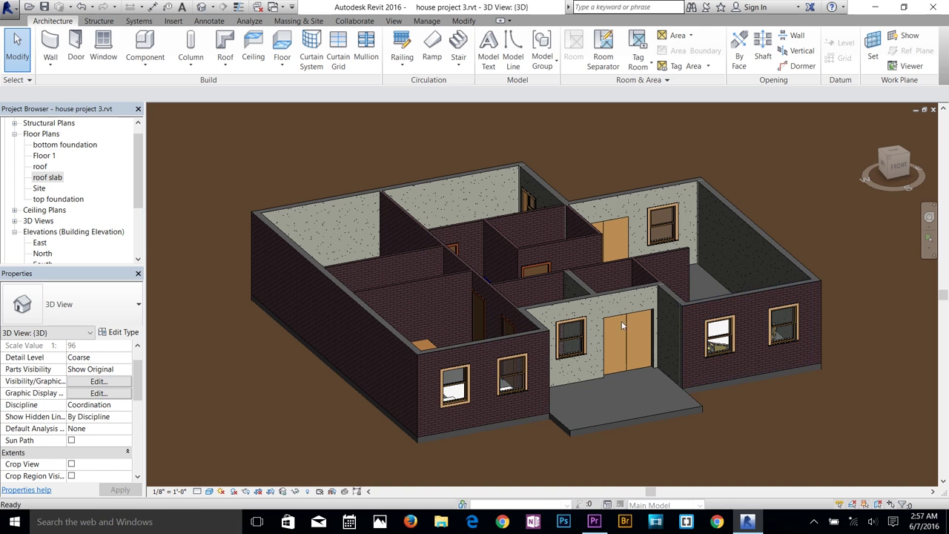
Step: Show the 3D model in Hidden Line style and open the roof slab plan
left_click(209, 492)
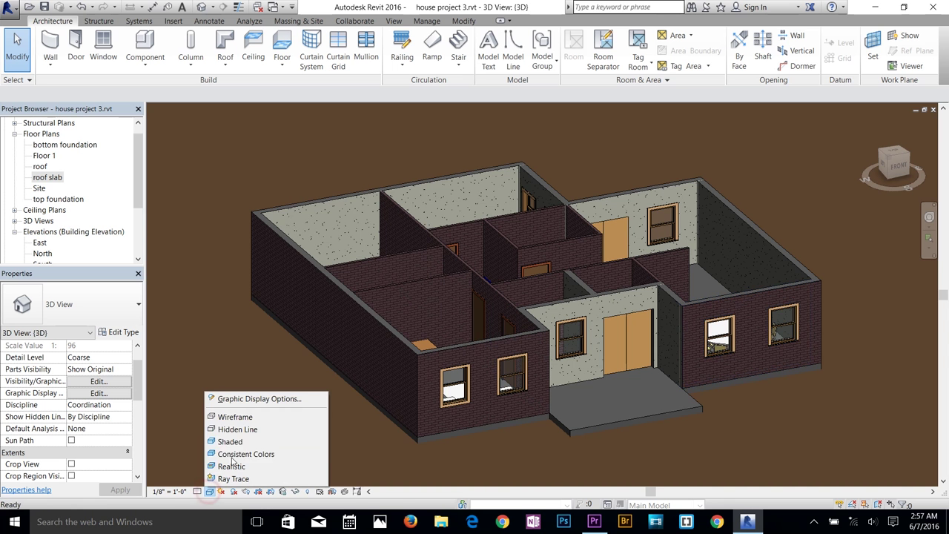
left_click(245, 430)
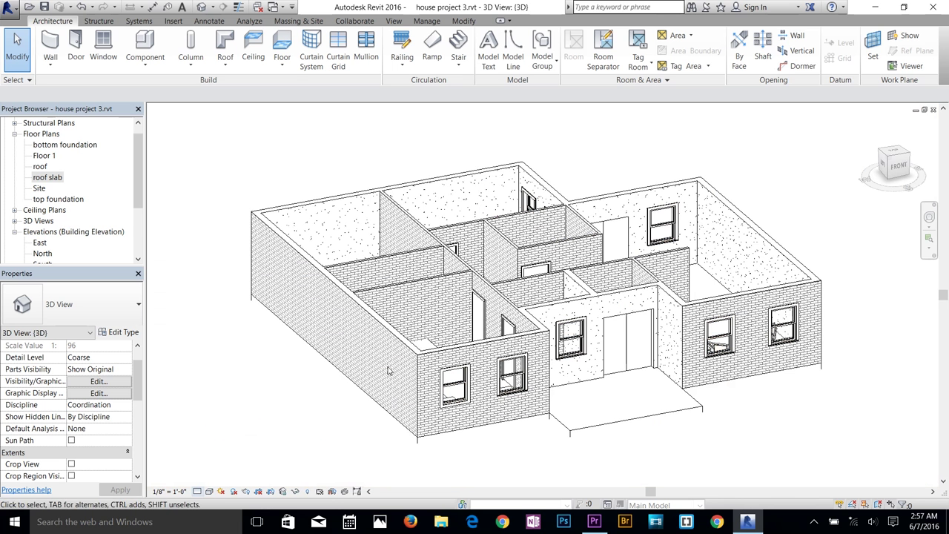
double_click(52, 178)
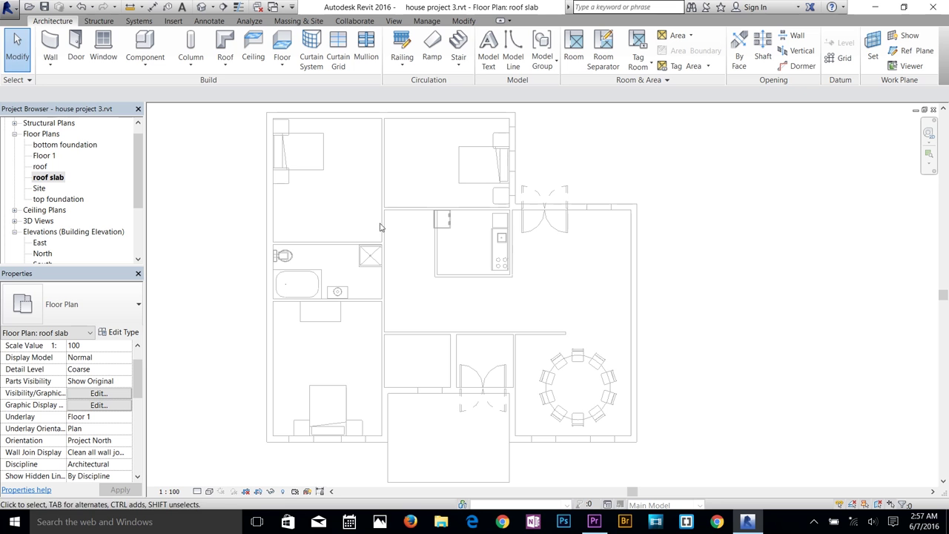
Step: Start a 30° footprint roof and pick the left, top and upper-right outer walls
left_click(224, 64)
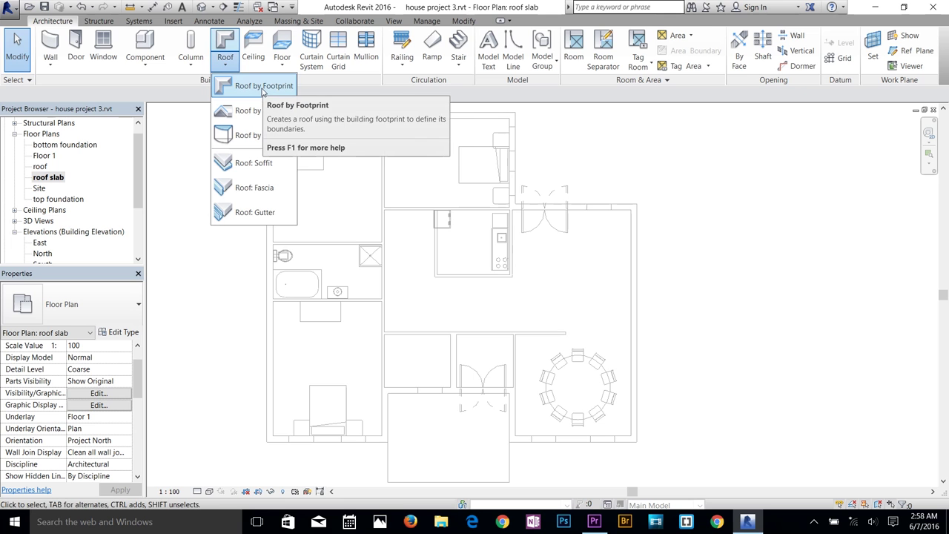
left_click(263, 86)
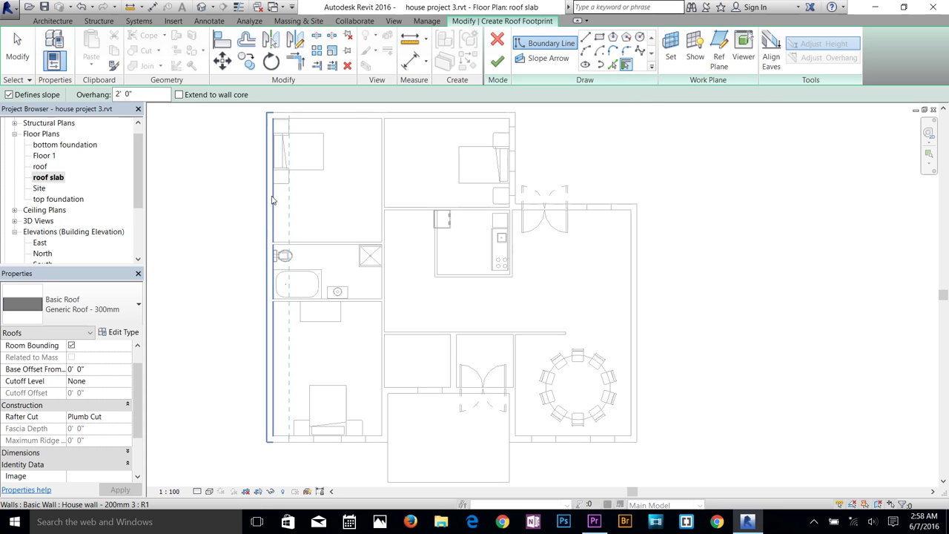
key("Tab")
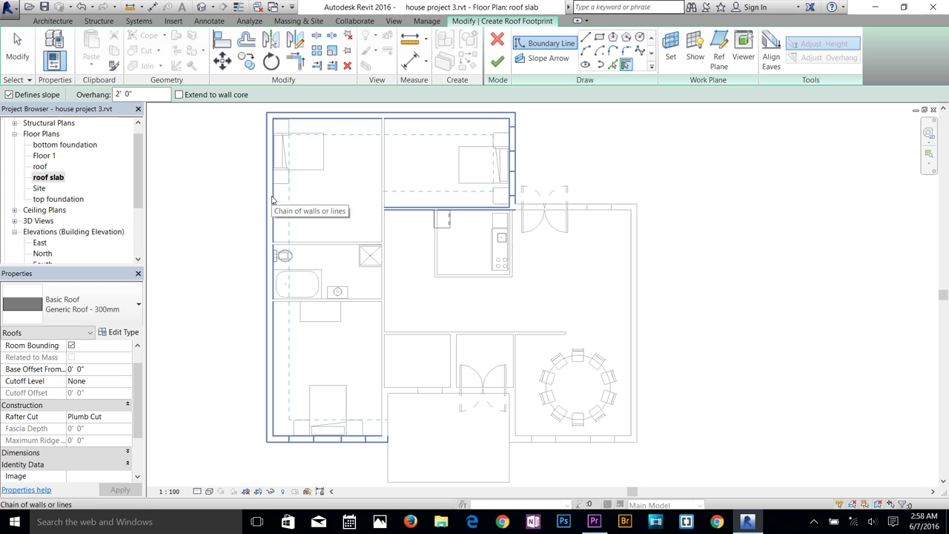
key("Tab")
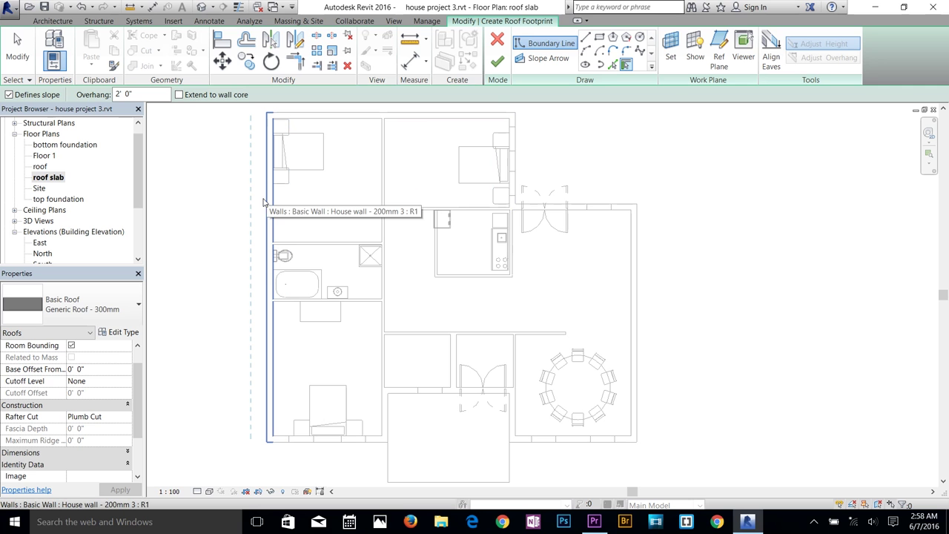
left_click(264, 201)
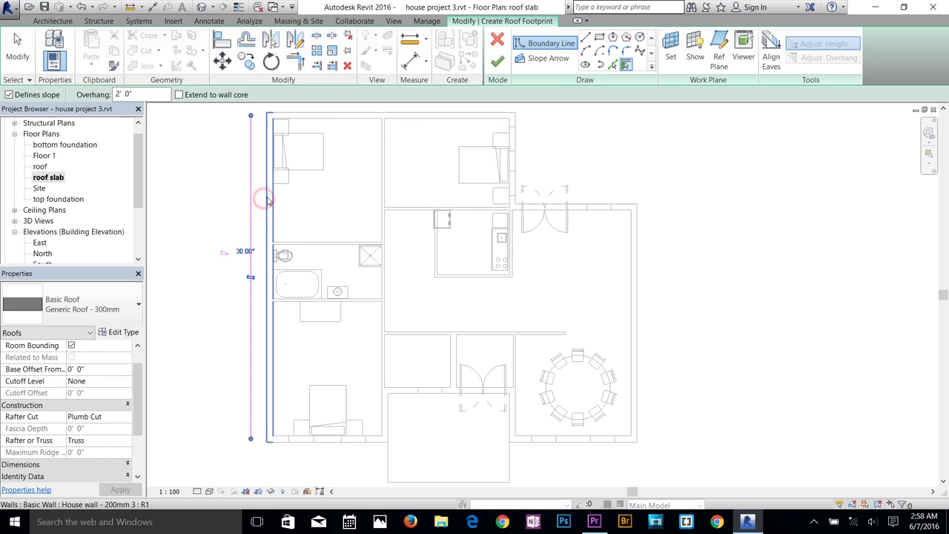
middle_click_drag(333, 116, 318, 155)
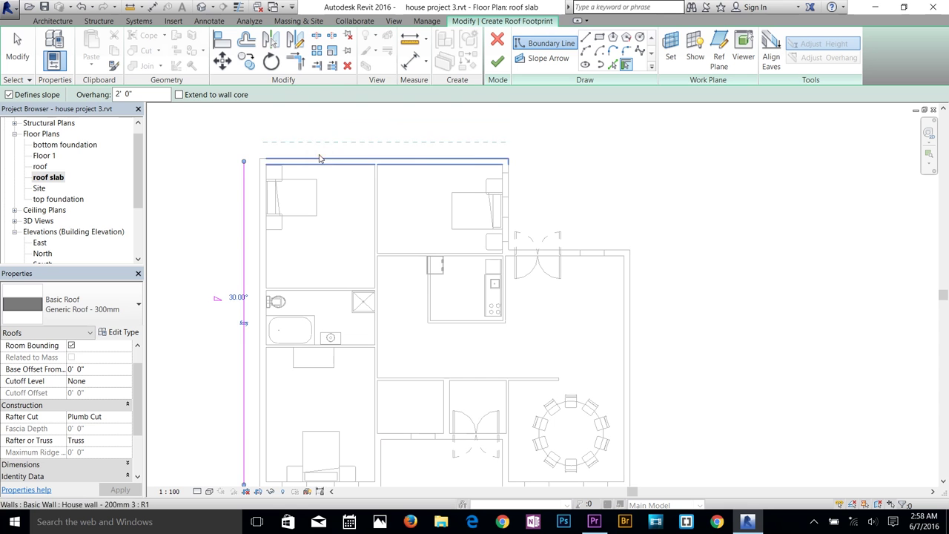
left_click(318, 153)
left_click(512, 212)
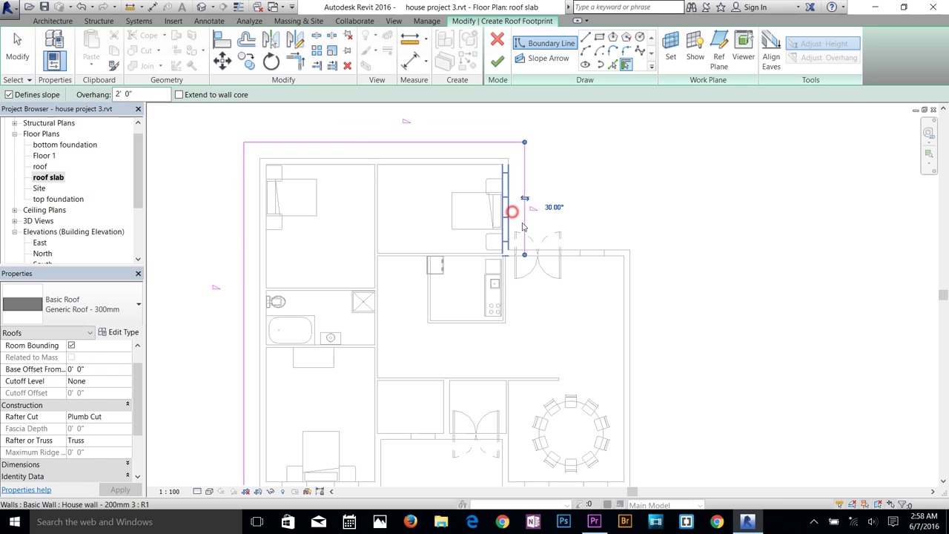
left_click(594, 253)
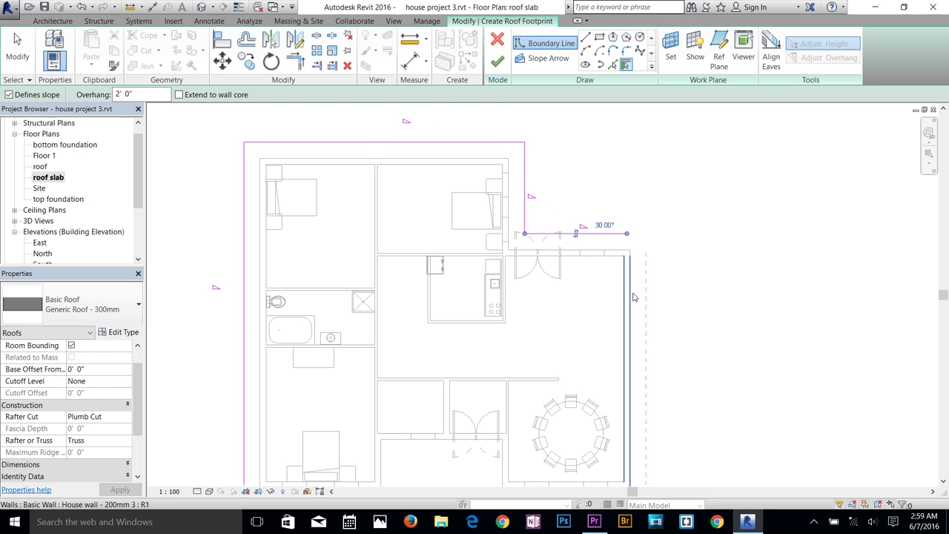
Step: Pick the right, dining-room bottom, porch and bottom-left walls as roof edges
left_click(627, 301)
mouse_move(580, 475)
middle_mouse_down()
mouse_move(624, 256)
mouse_move(603, 330)
middle_mouse_up()
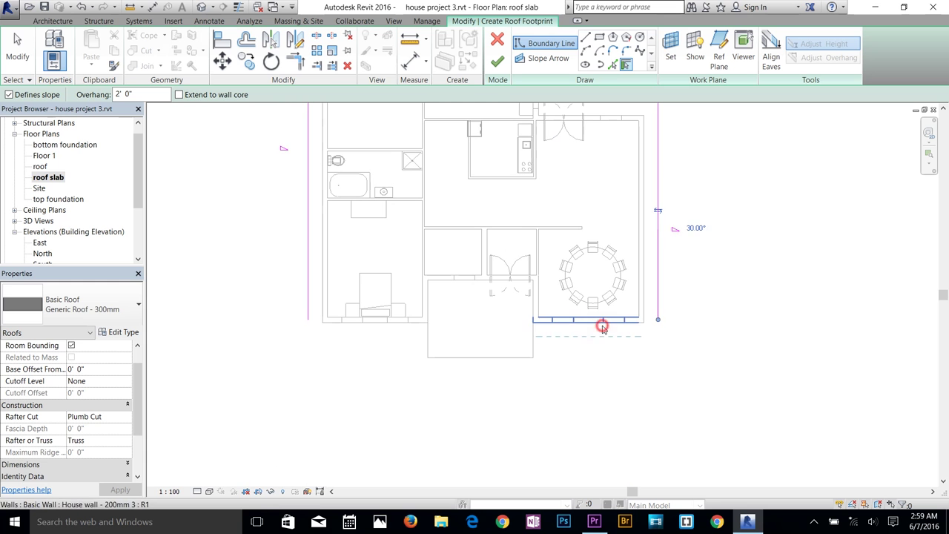
left_click(602, 327)
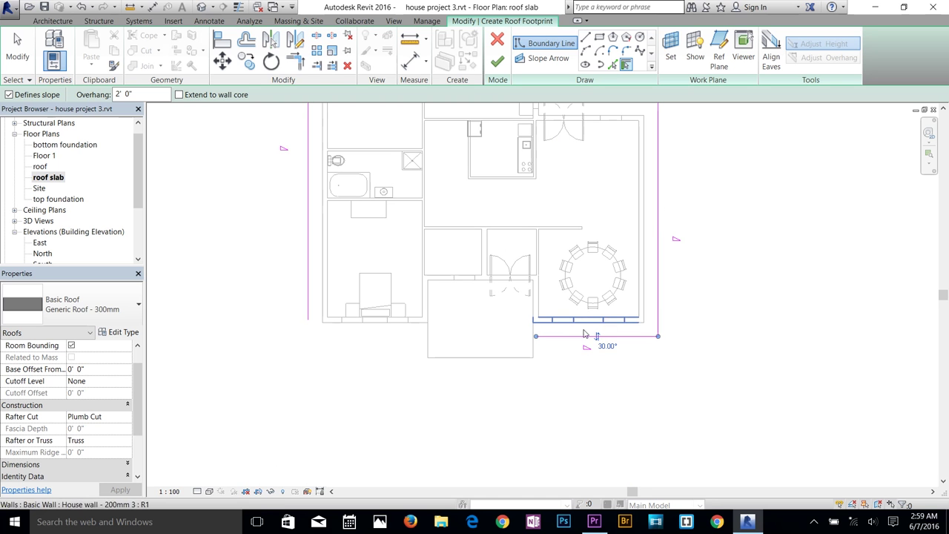
left_click(532, 307)
left_click(471, 279)
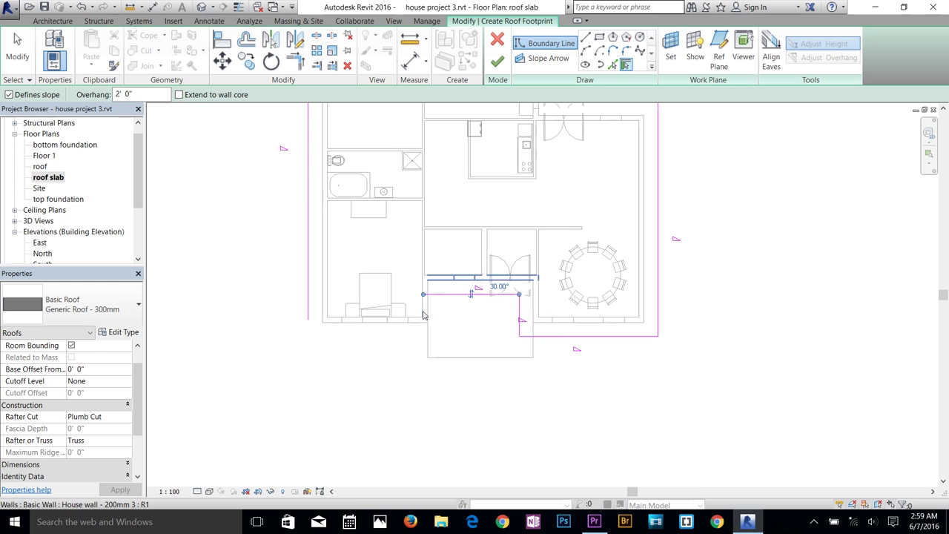
left_click(427, 305)
left_click(408, 323)
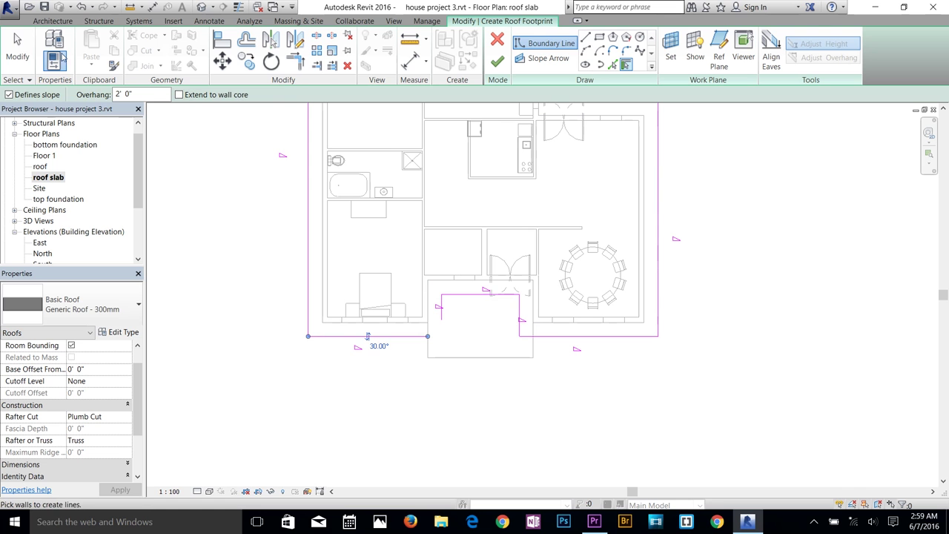
Step: Delete the stray roof edge above the porch and the short vertical edge beside it
left_click(15, 52)
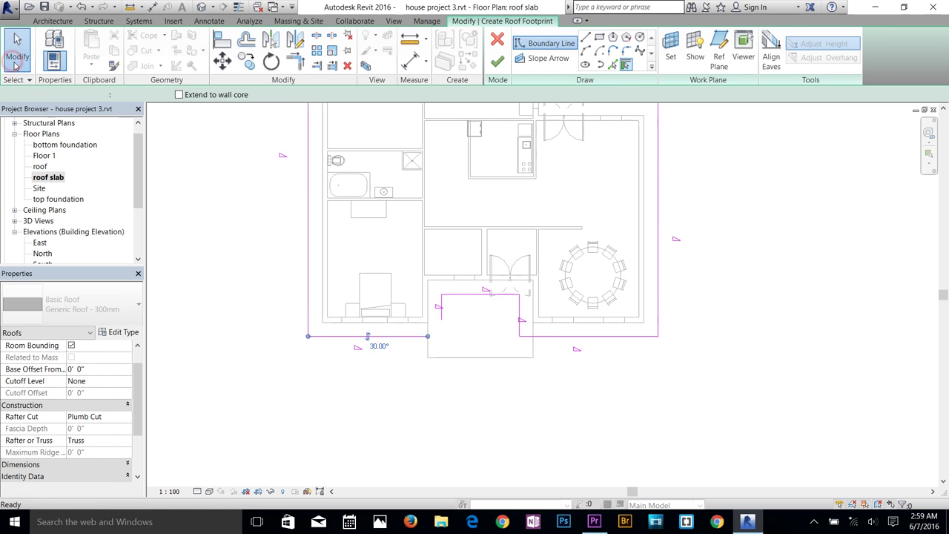
left_click(450, 295)
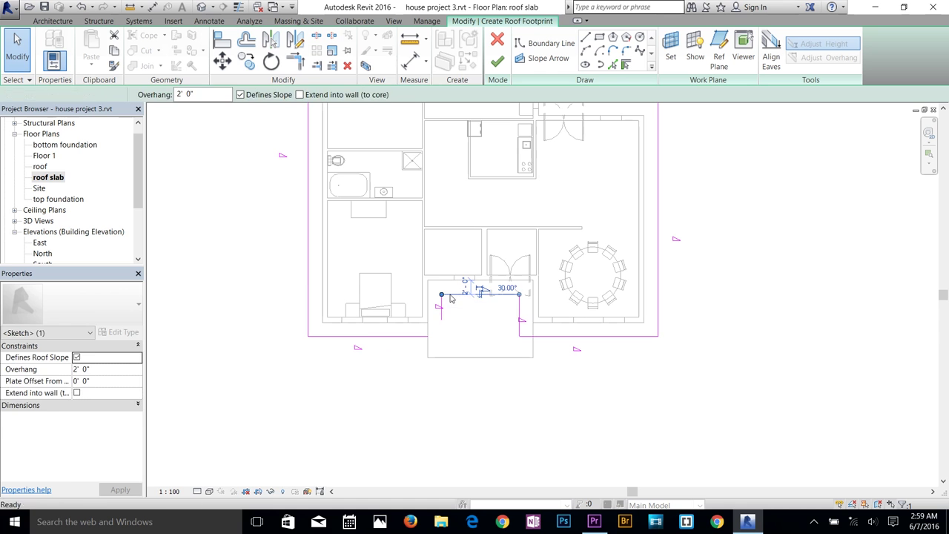
key("Delete")
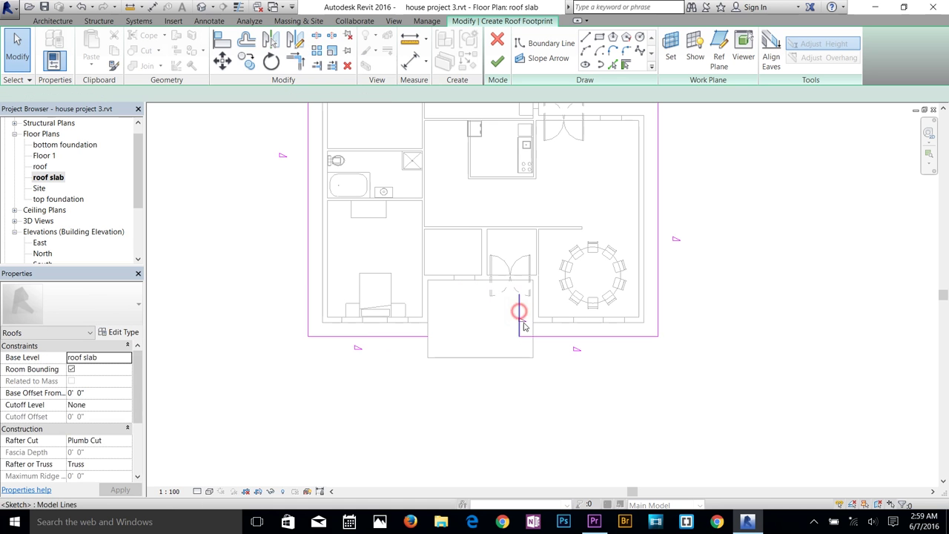
left_click(520, 315)
key("Delete")
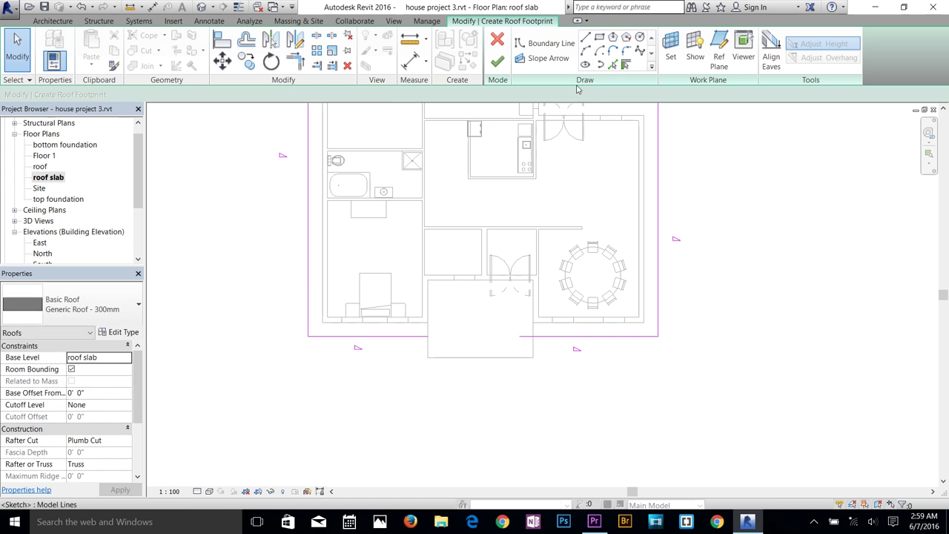
Step: Sketch the porch bump's right, bottom and left roof boundary lines
left_click(586, 38)
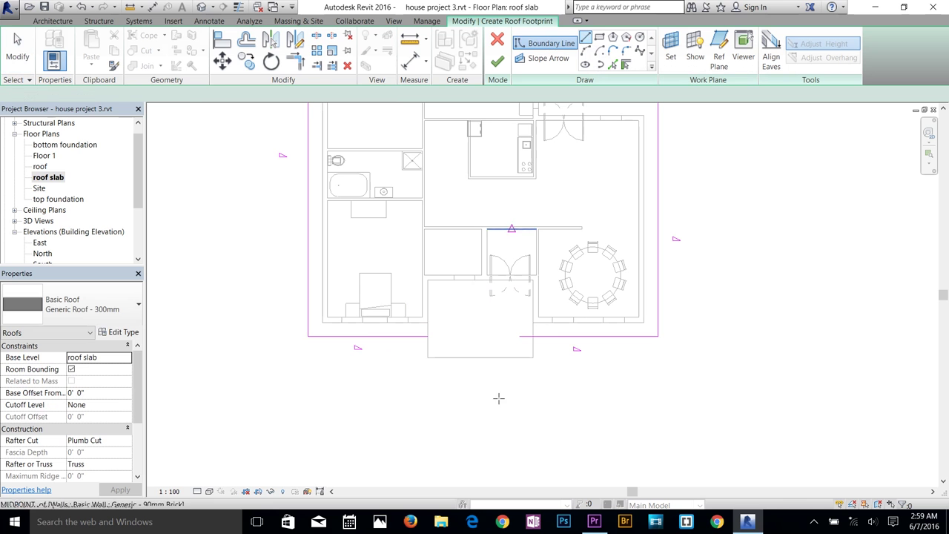
left_click(532, 336)
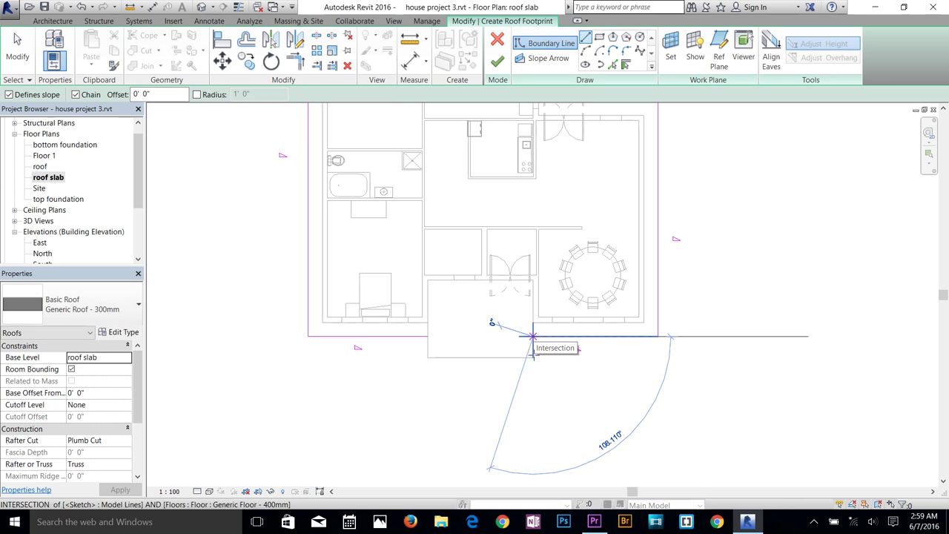
left_click(534, 356)
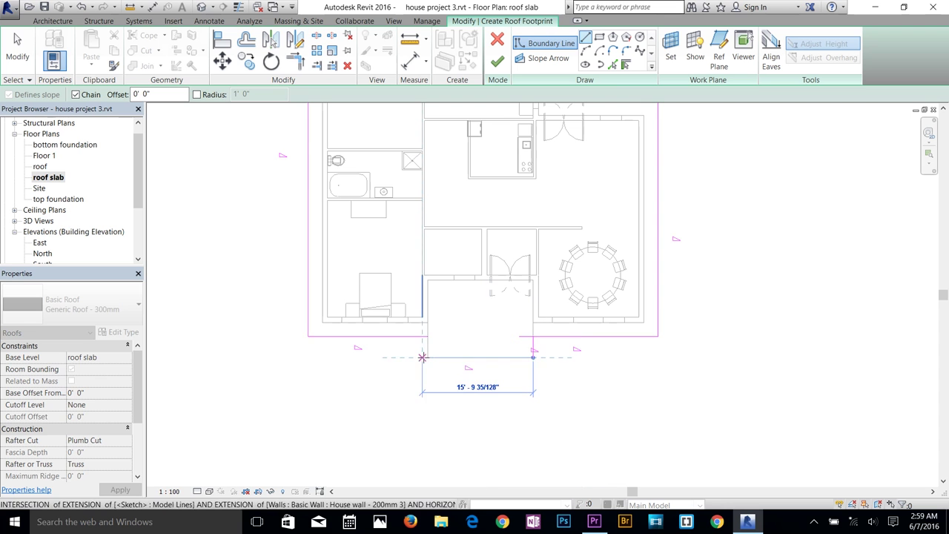
left_click(428, 357)
left_click(428, 336)
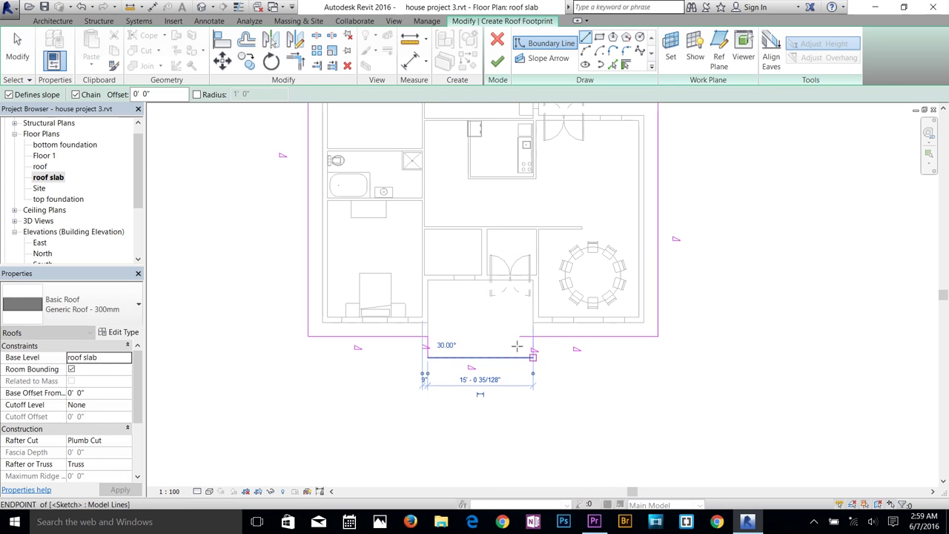
Step: Trim/extend the porch bump's side edges to the front boundary lines at both corners
left_click(296, 63)
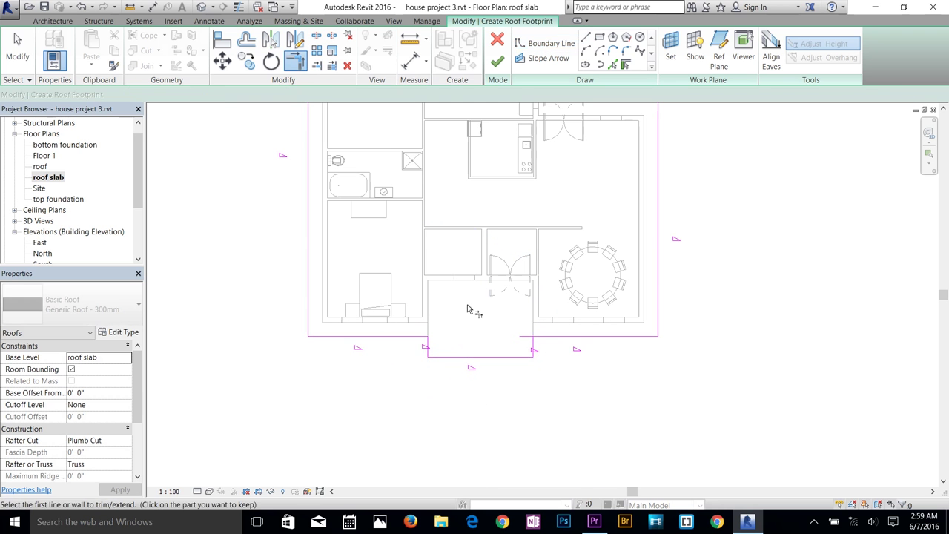
left_click(534, 345)
left_click(544, 338)
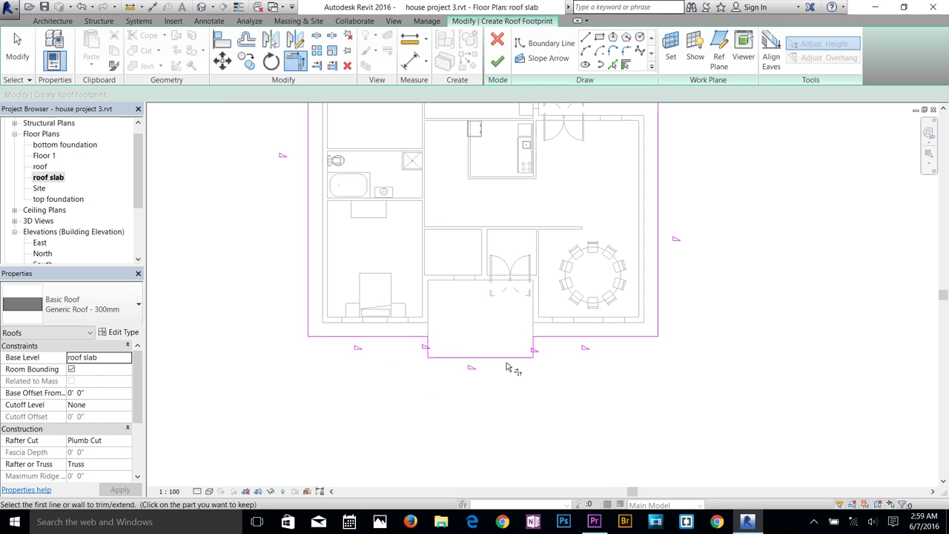
left_click(417, 337)
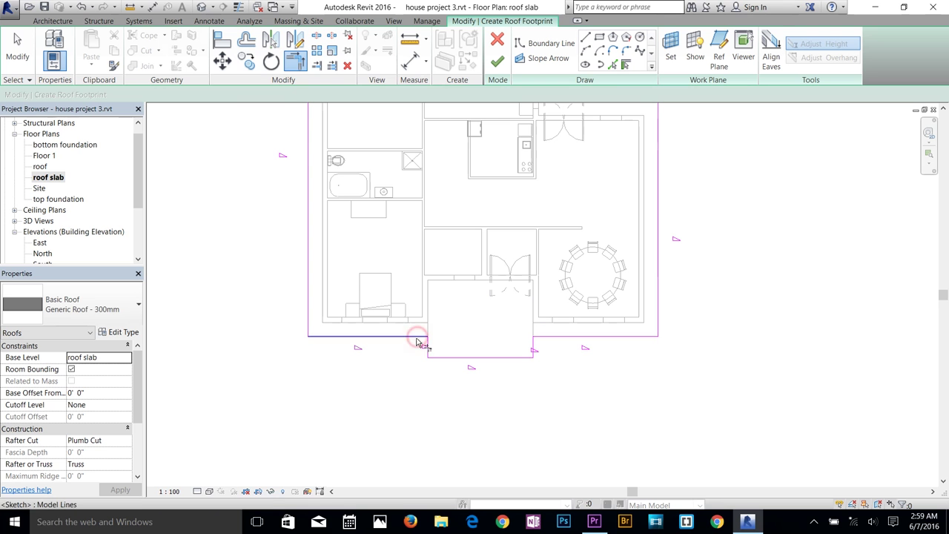
left_click(424, 342)
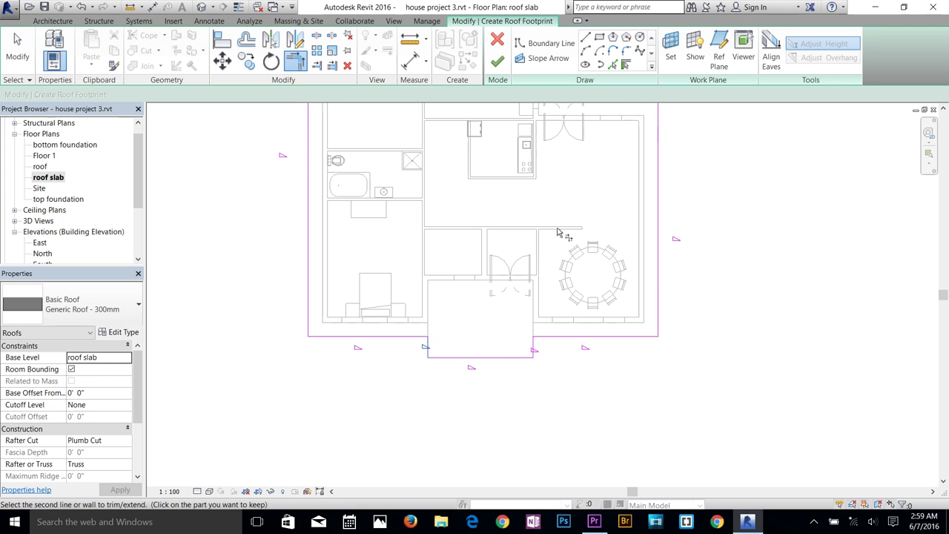
middle_click_drag(521, 261, 504, 354)
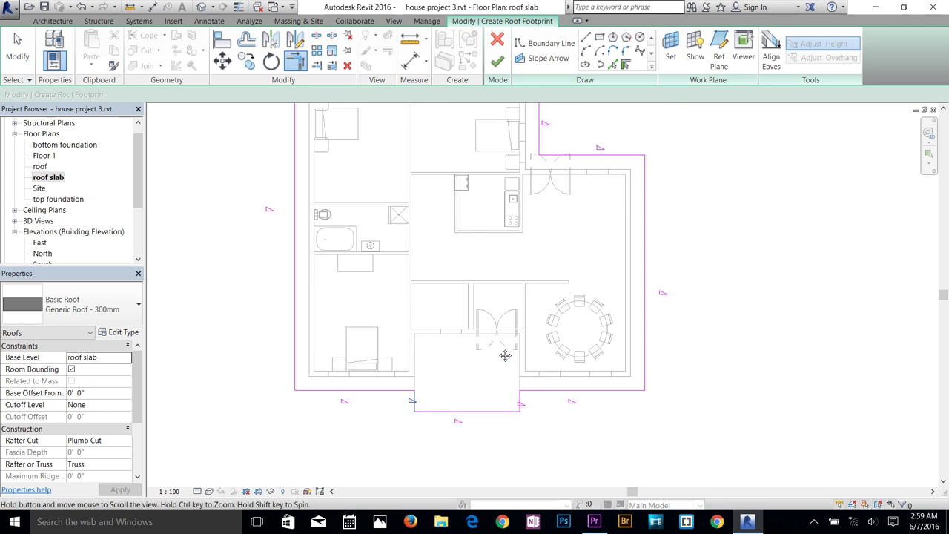
Step: Finish the footprint to create the hip roof and show the default 3D view as Realistic
left_click(497, 64)
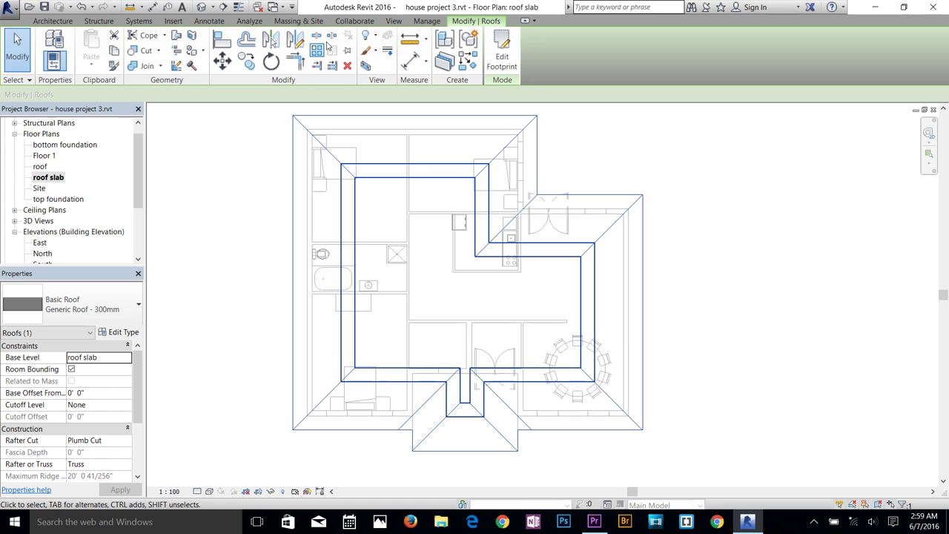
left_click(202, 8)
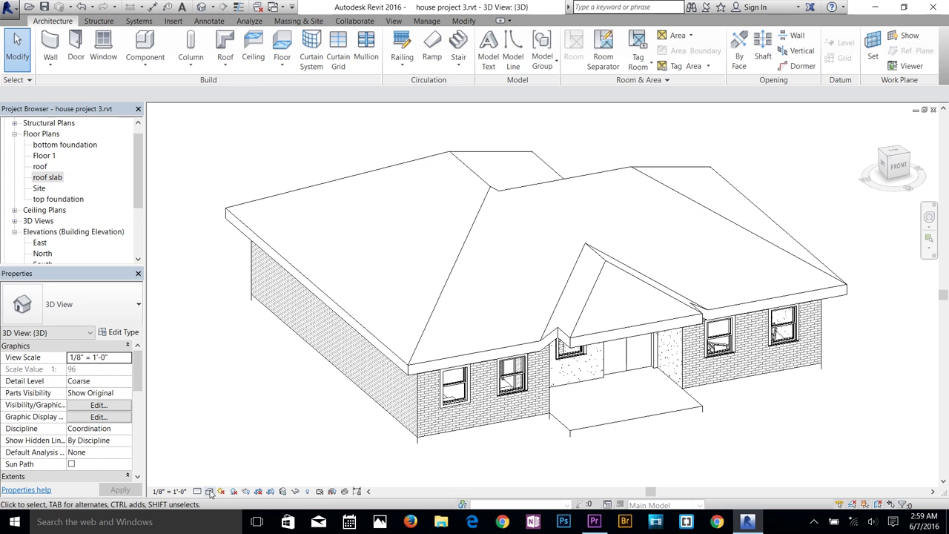
left_click(234, 492)
left_click(237, 443)
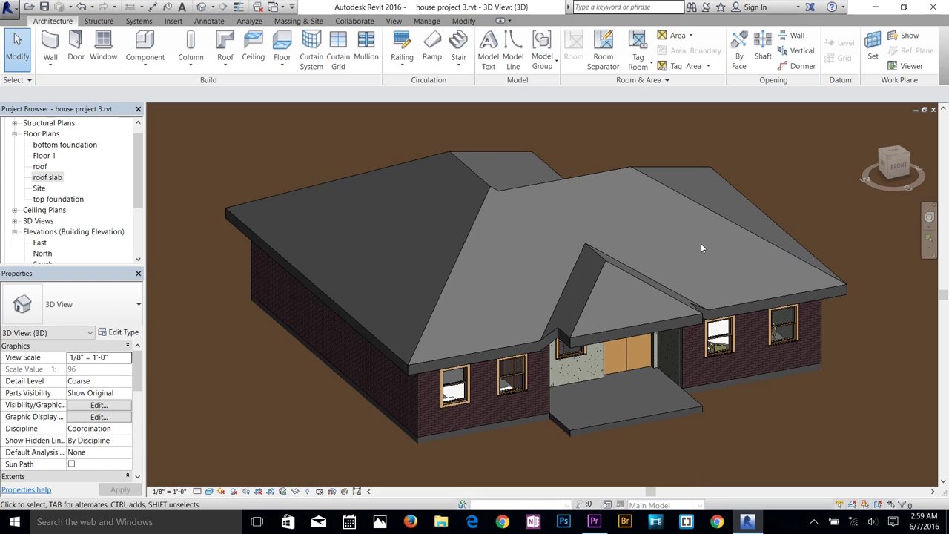
Step: Orbit to a near-front view of the house and select the brown ground surface
scroll(620, 268, "up", 3)
scroll(617, 316, "down", 2)
scroll(610, 327, "up", 3)
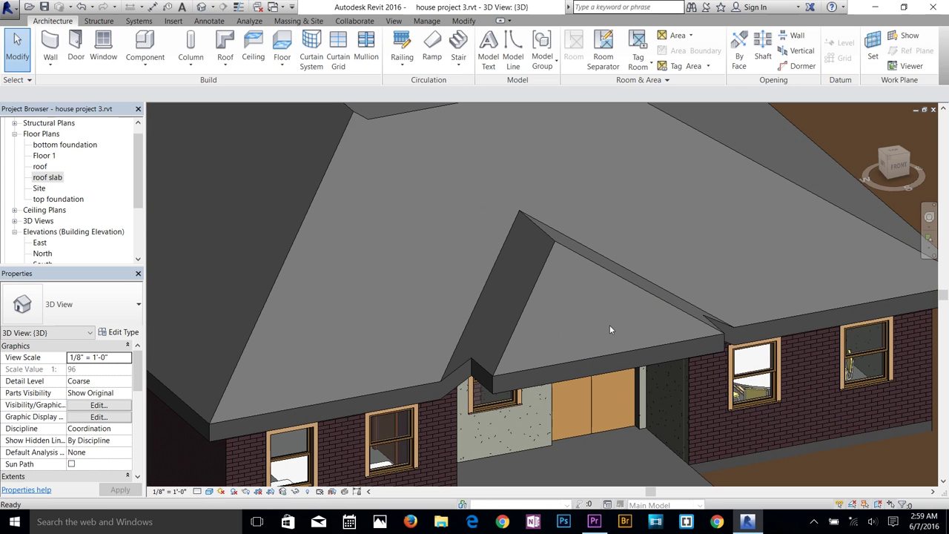
middle_click_drag(595, 347, 717, 346, "shift")
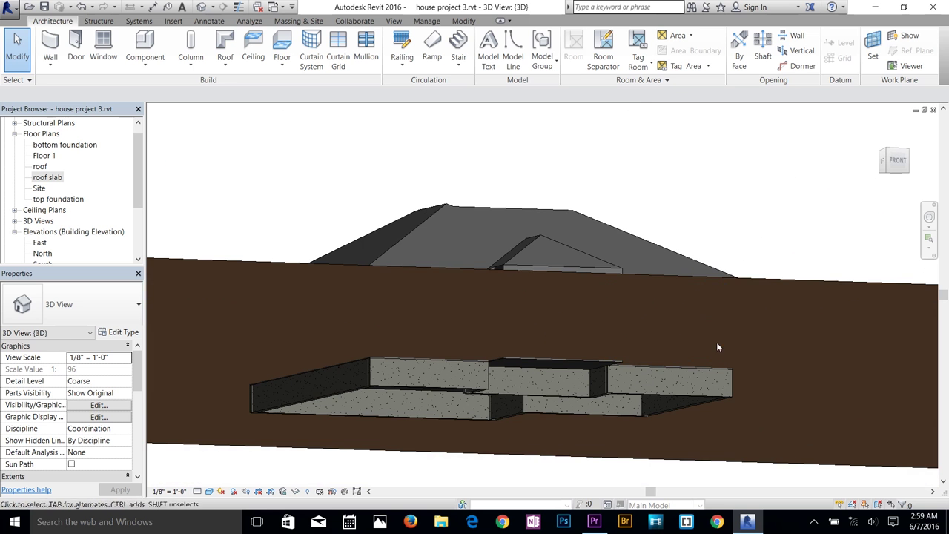
left_click(823, 282)
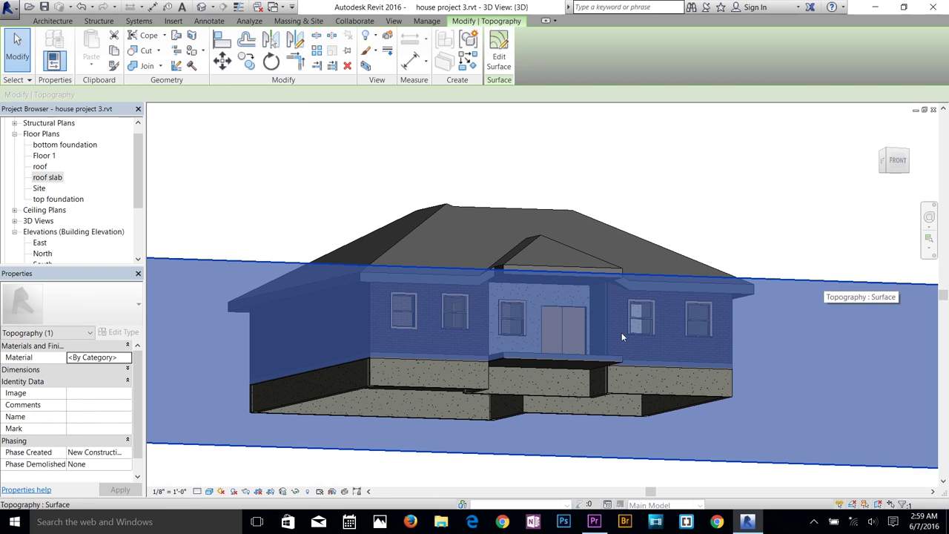
Step: Temporarily hide the selected ground surface in the 3D view
left_click(295, 491)
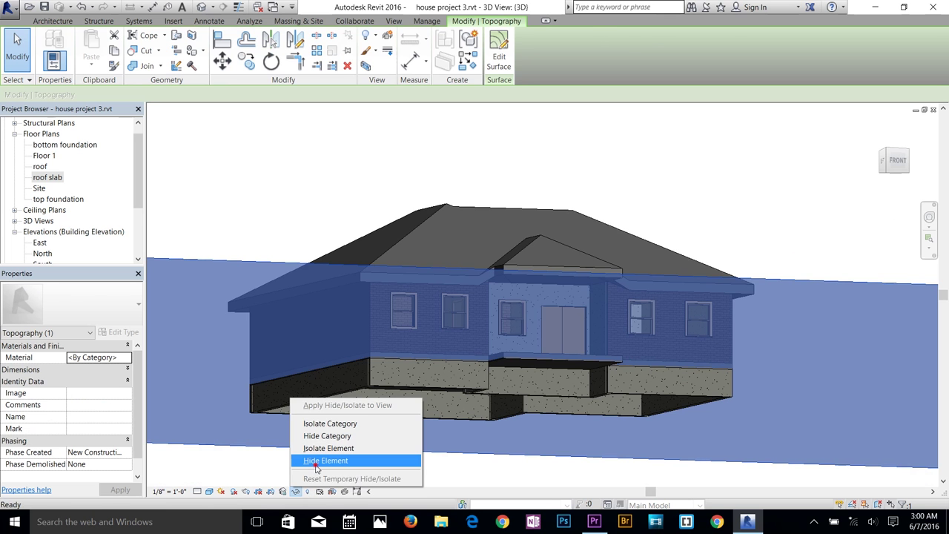
left_click(315, 462)
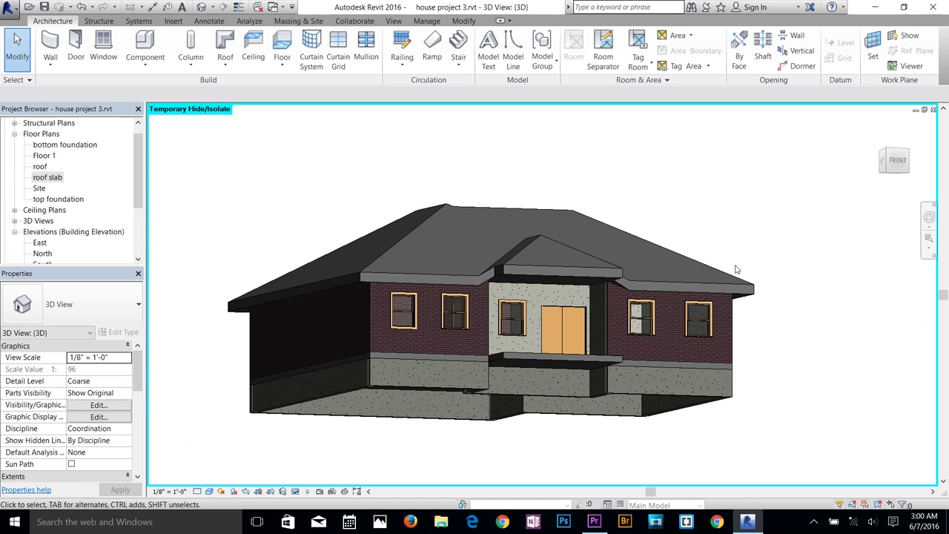
scroll(580, 270, "up", 5)
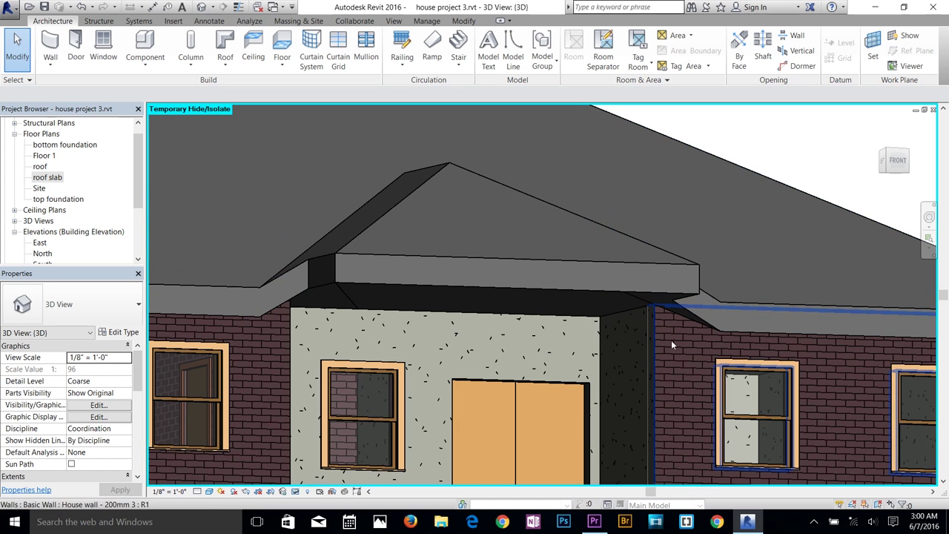
scroll(623, 319, "up", 2)
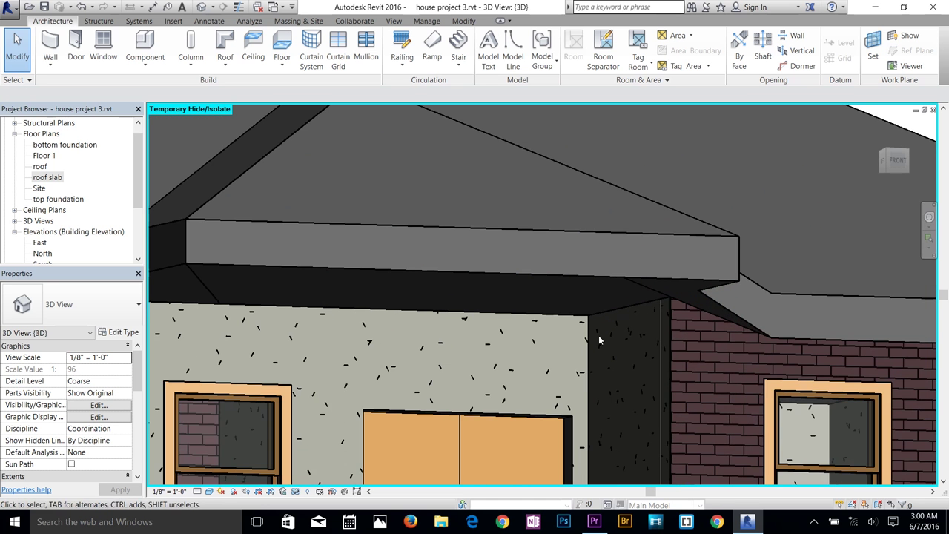
Step: Orbit around the entrance and porch roof corner to face the stucco wall, then select the roof
middle_click_drag(616, 326, 462, 206, "shift")
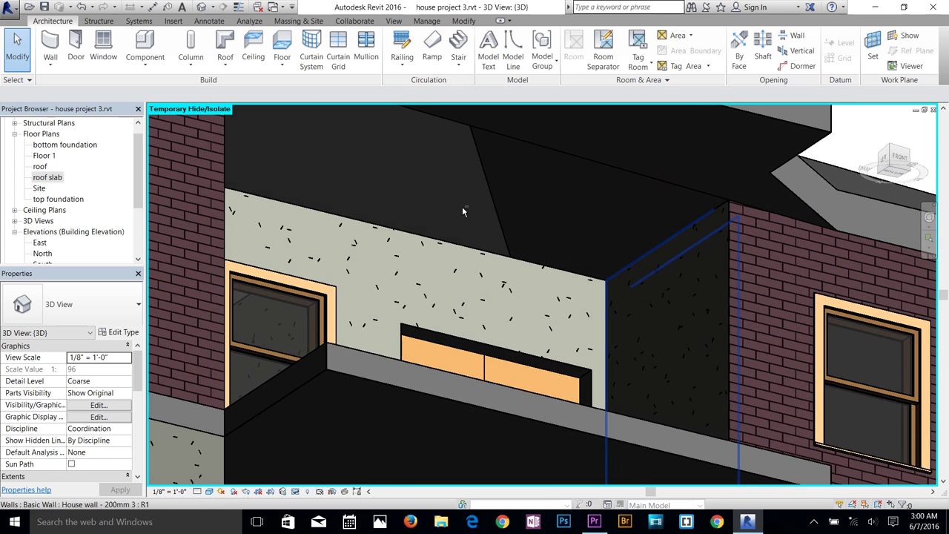
scroll(433, 252, "up", 3)
middle_click_drag(426, 279, 411, 405, "shift")
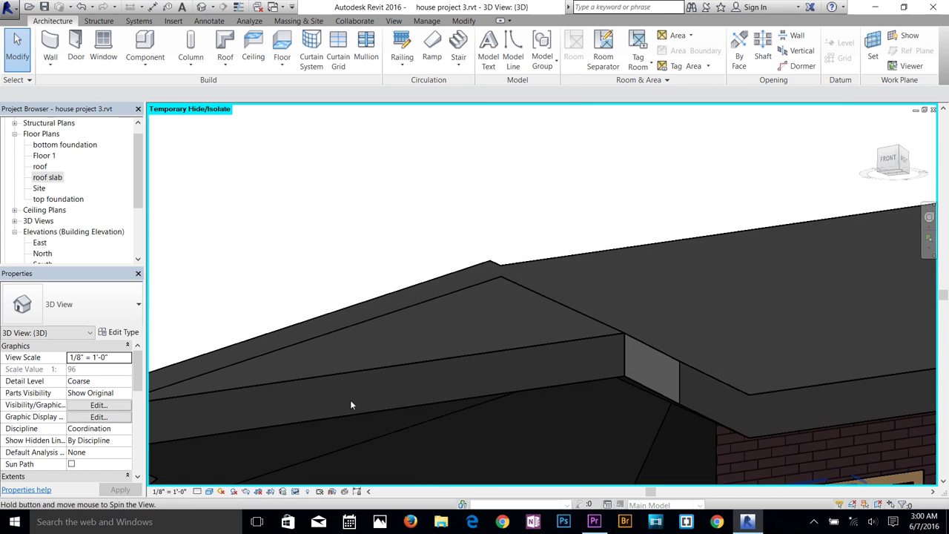
scroll(434, 301, "up", 3)
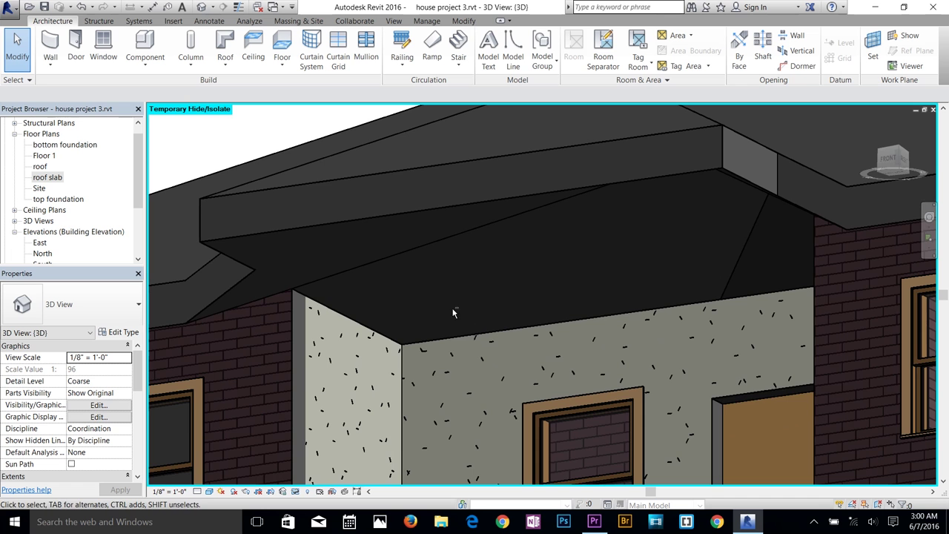
middle_click_drag(447, 299, 552, 313, "shift")
scroll(455, 338, "down", 2)
scroll(455, 338, "down", 3)
left_click(552, 313)
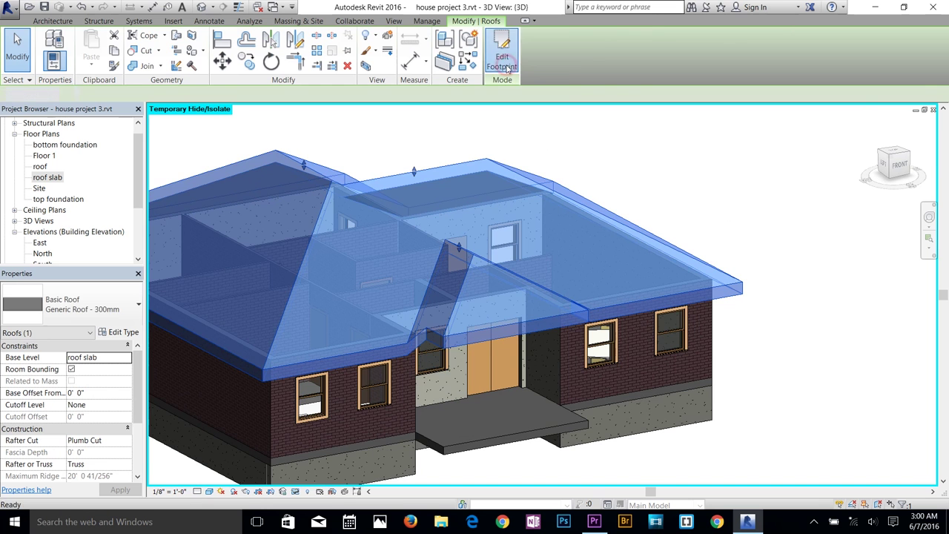
Step: Uncheck Defines Slope on the porch's front footprint line, rebuild the roof, and view the entrance
left_click(502, 61)
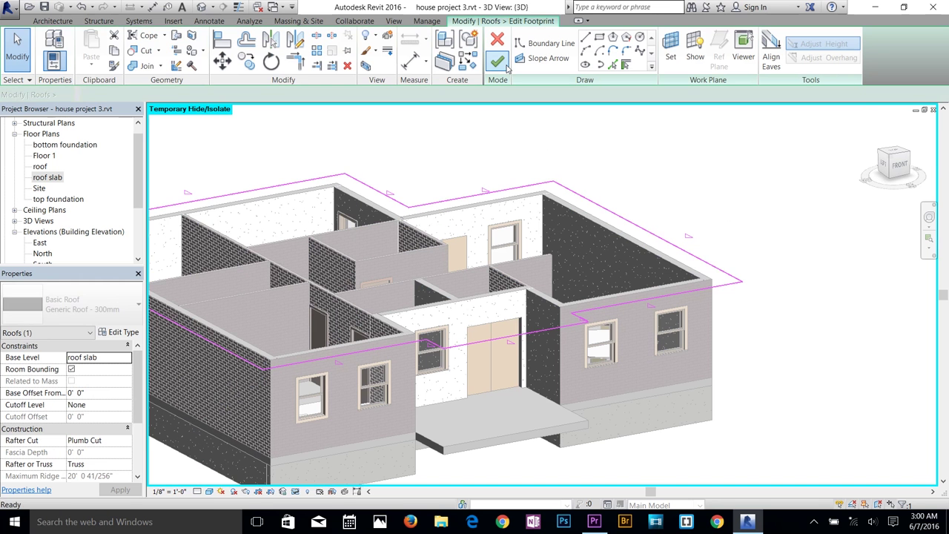
left_click(523, 337)
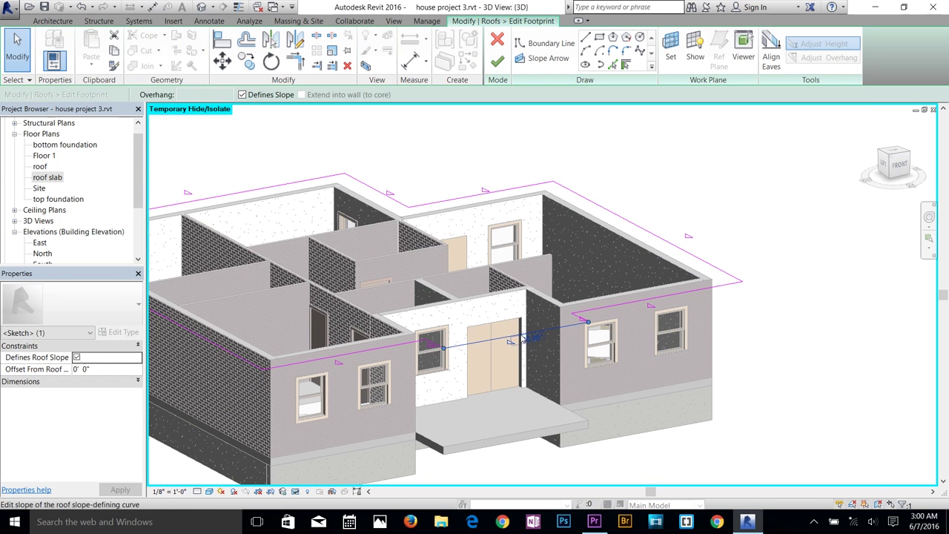
left_click(243, 95)
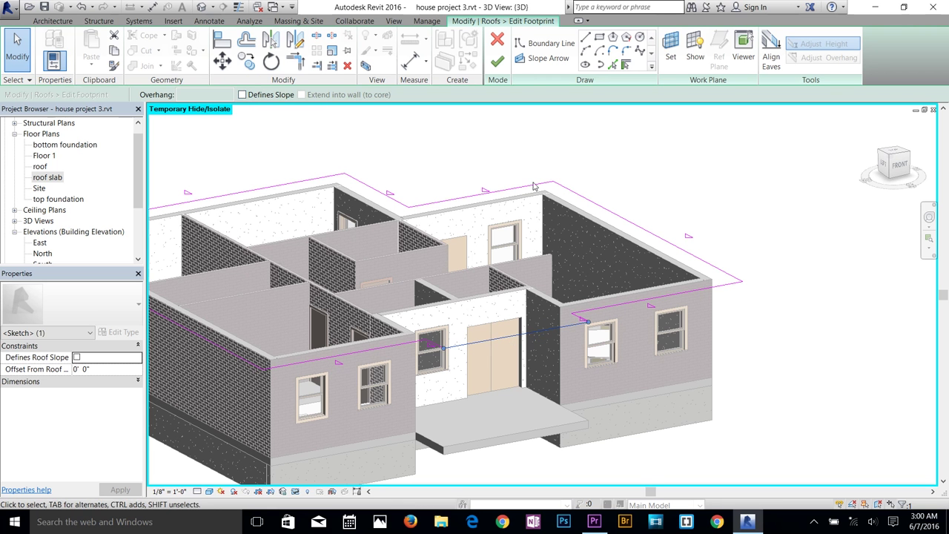
left_click(496, 61)
scroll(547, 339, "up", 3)
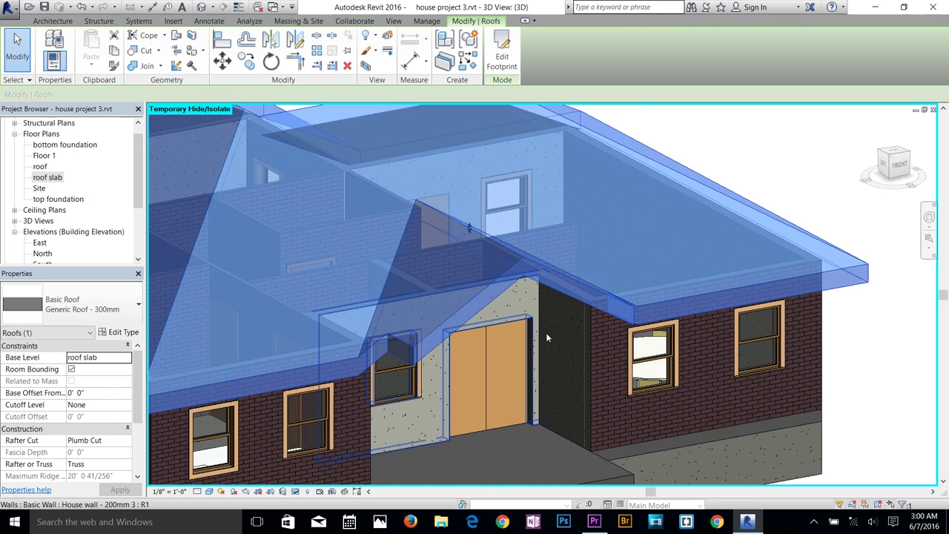
scroll(546, 338, "up", 2)
key("Escape")
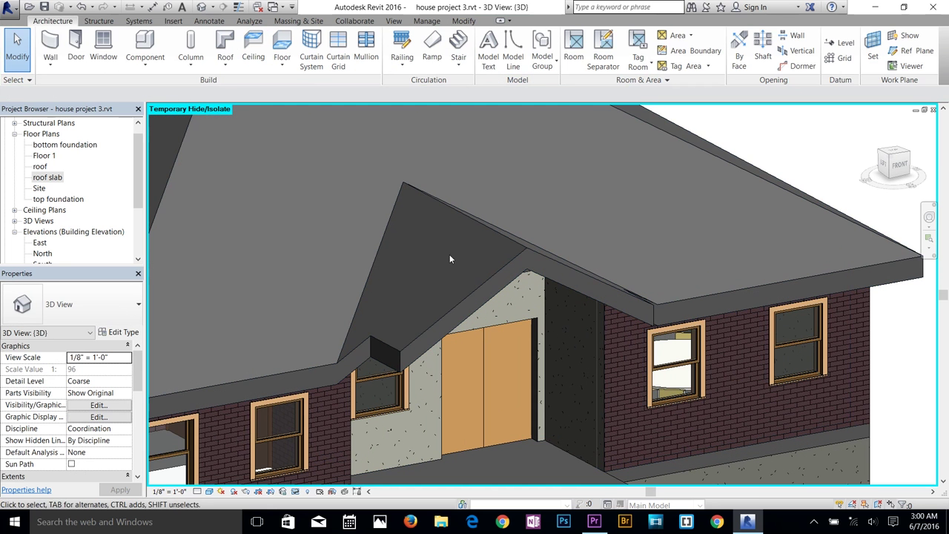
middle_click_drag(574, 341, 441, 227, "shift")
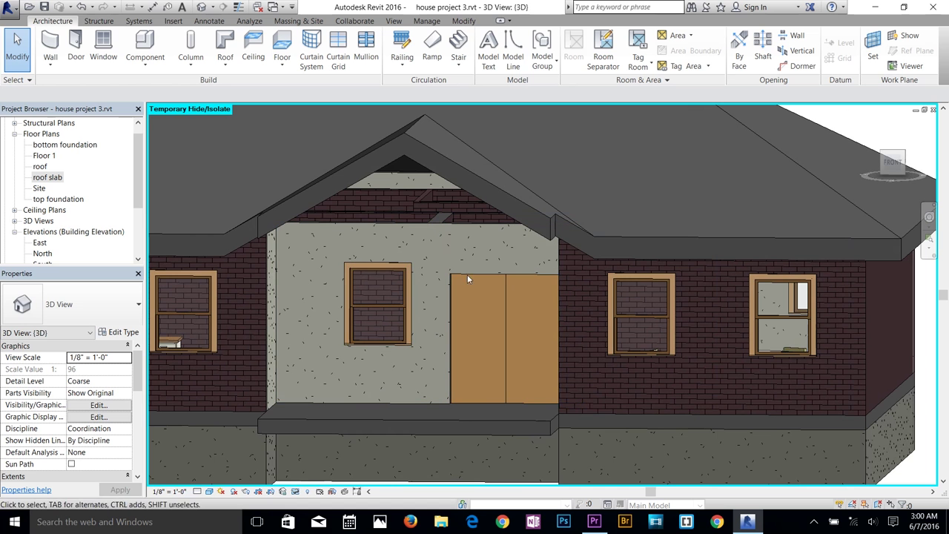
middle_click_drag(445, 333, 393, 347, "shift")
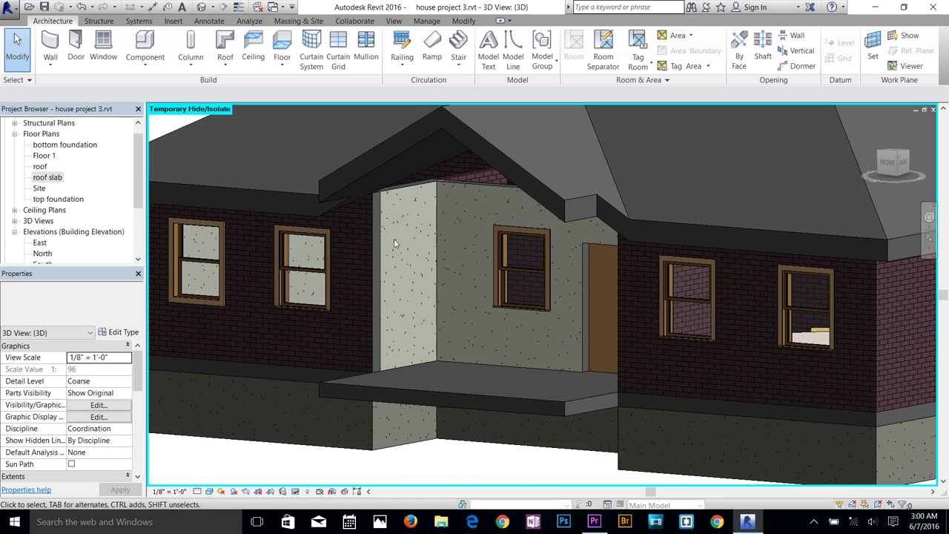
Step: Select the left brick, stucco entrance, right brick and dark door-side walls
left_click(369, 205)
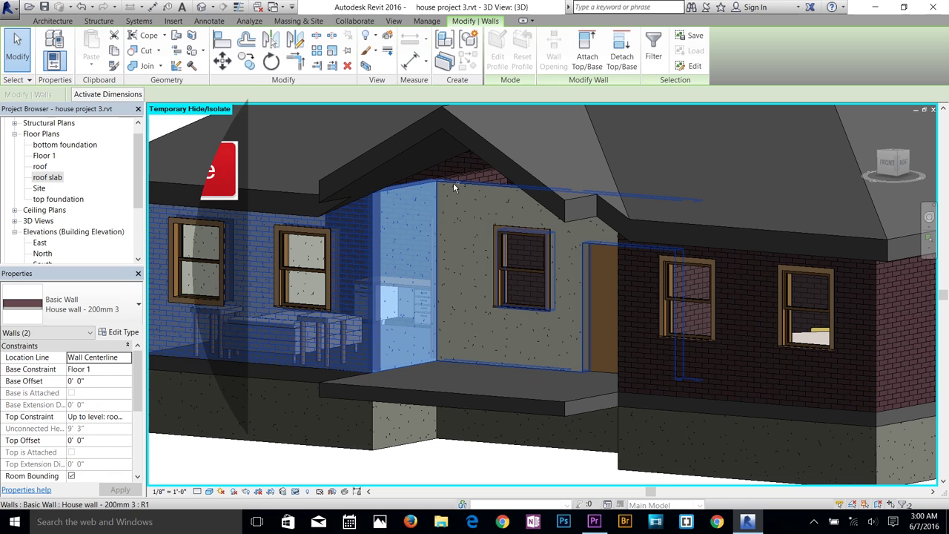
left_click(564, 238, "ctrl")
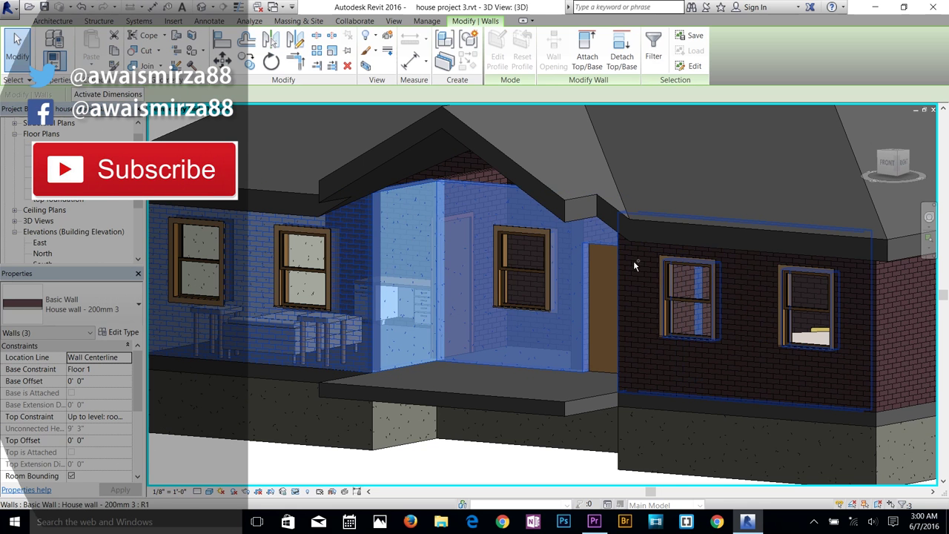
left_click(632, 263, "ctrl")
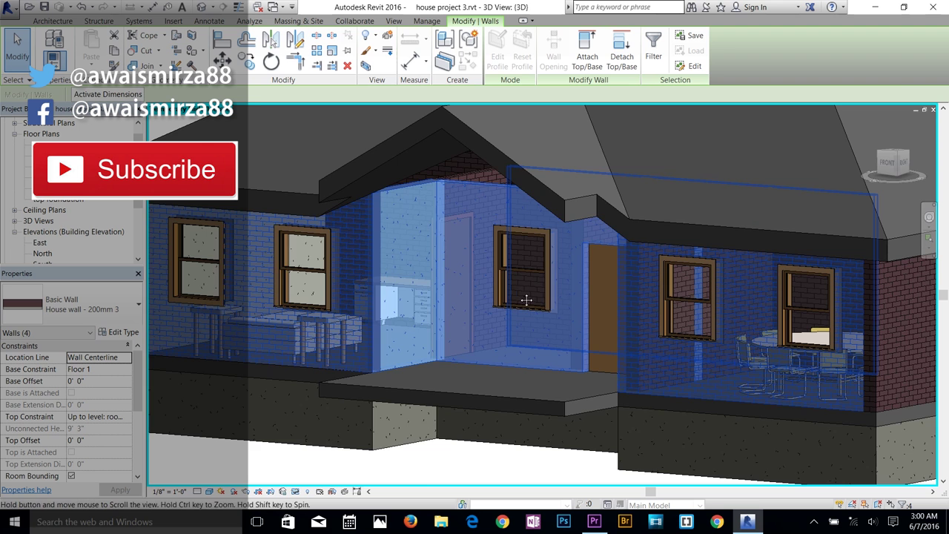
middle_click_drag(526, 299, 658, 296, "shift")
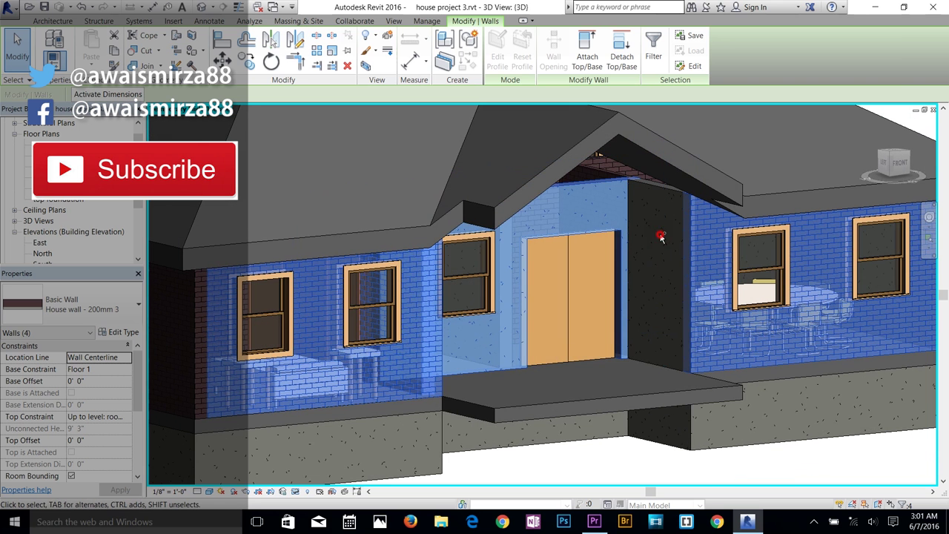
left_click(659, 191, "ctrl")
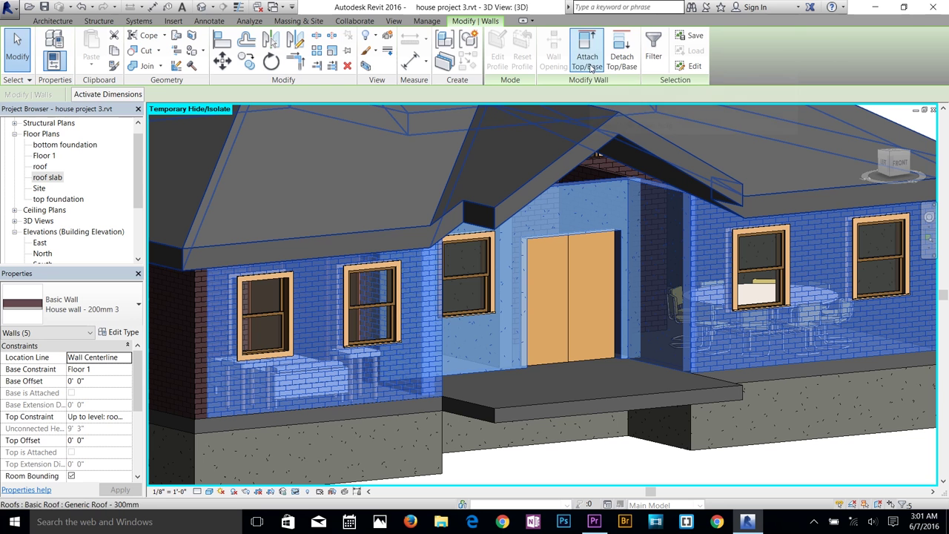
Step: Attach the selected walls' tops to the roof, check the join, and clear the selection
left_click(587, 61)
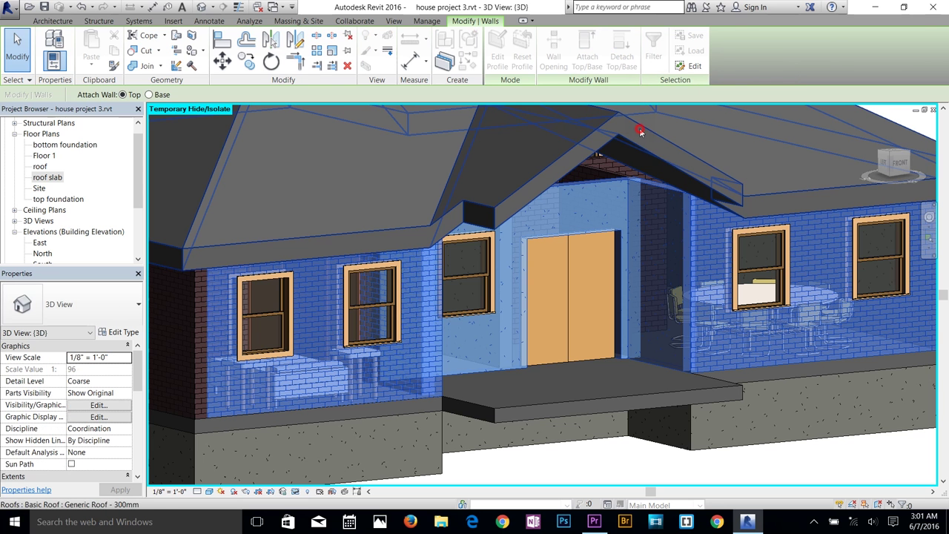
left_click(641, 131)
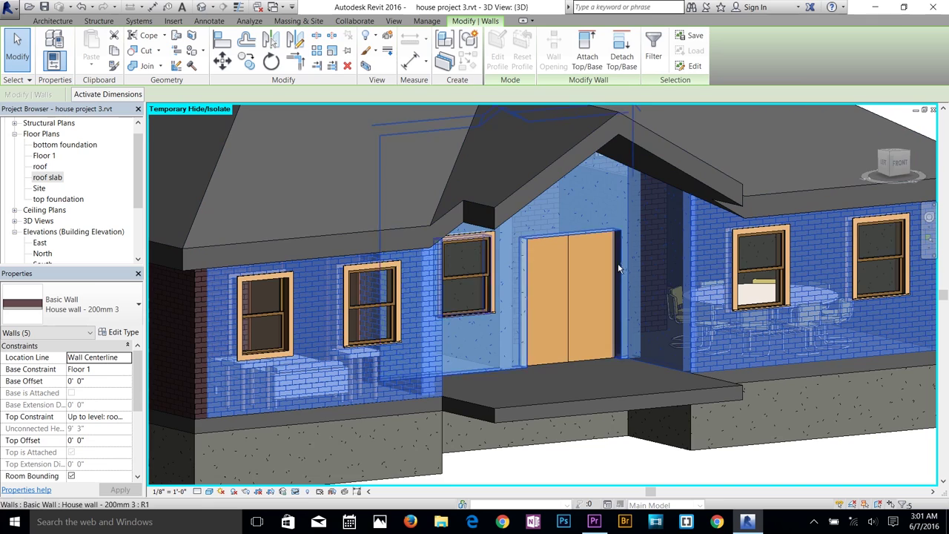
middle_click_drag(619, 268, 612, 163, "shift")
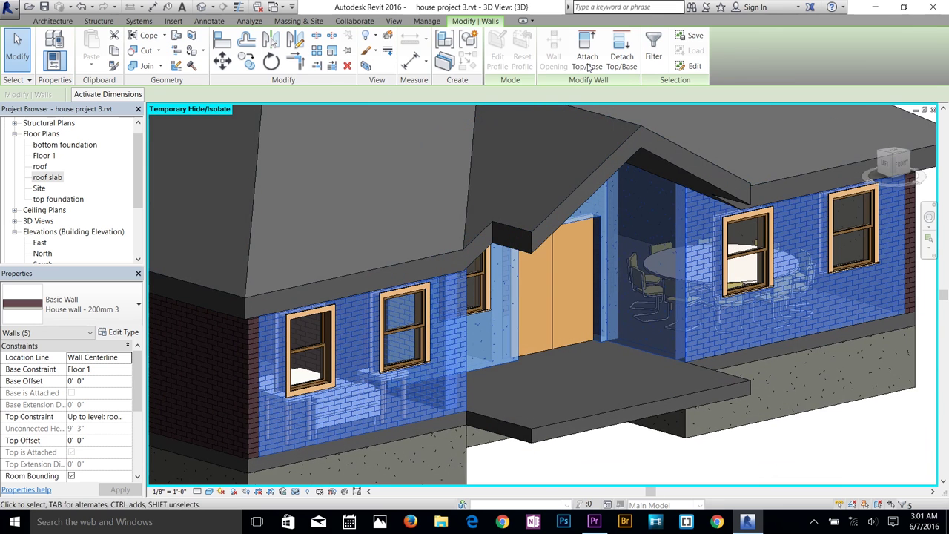
left_click(17, 51)
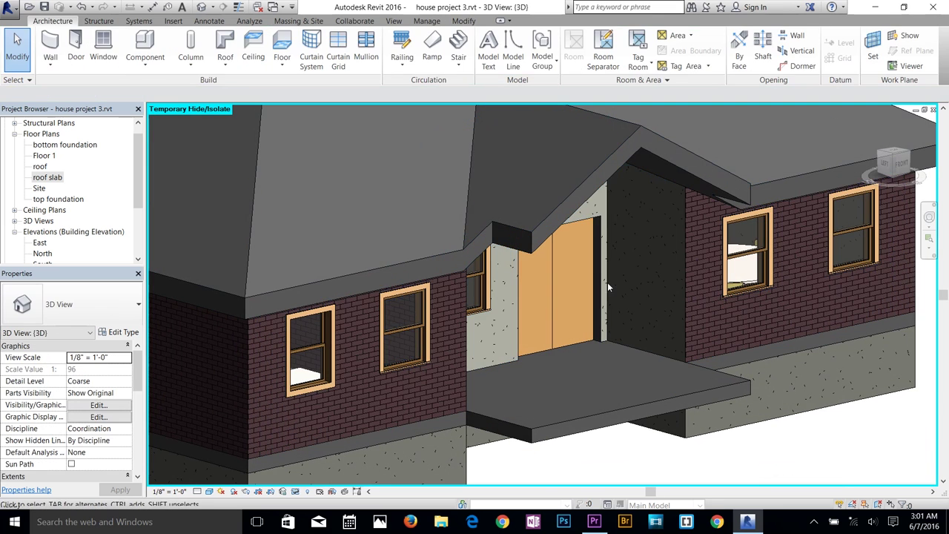
Step: Turn off Reveal Hidden Elements, reset Temporary Hide/Isolate, and orbit to the porch front
left_click(308, 492)
left_click(306, 493)
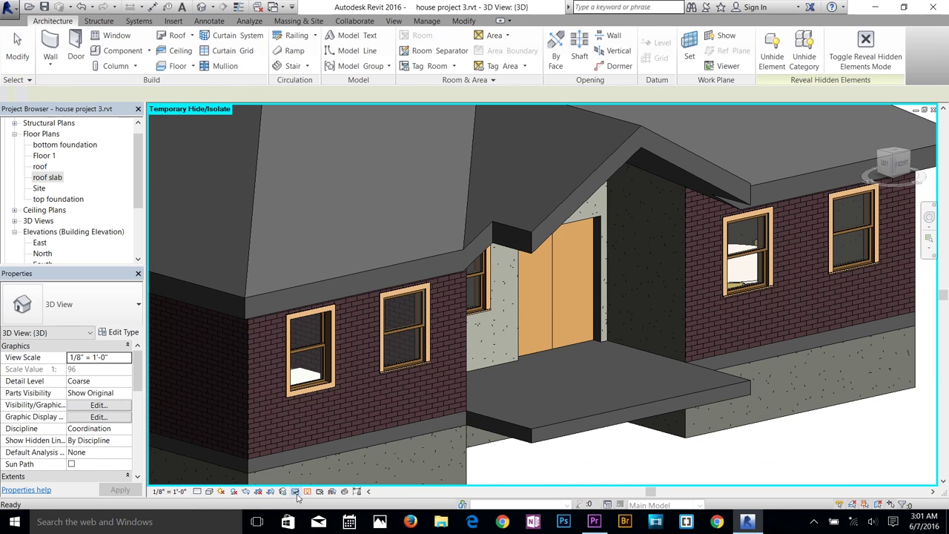
left_click(295, 491)
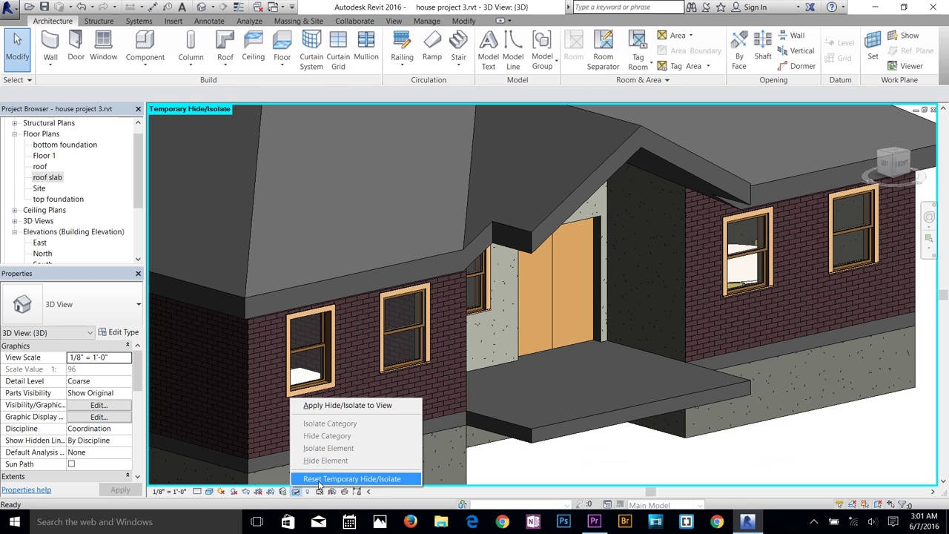
left_click(320, 479)
scroll(540, 381, "down", 2)
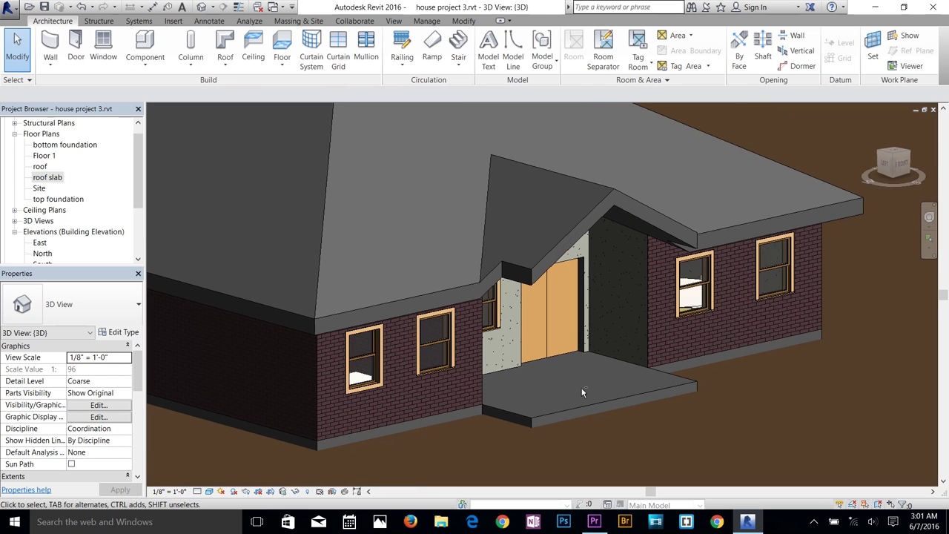
mouse_move(582, 393)
middle_mouse_down("shift")
mouse_move(437, 371)
mouse_move(578, 393)
middle_mouse_up("shift")
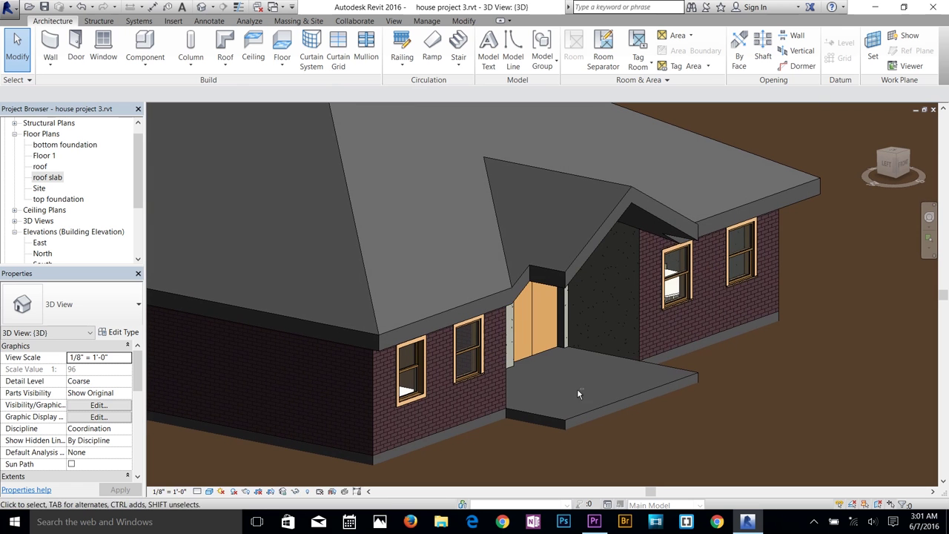
middle_click_drag(643, 416, 571, 446, "shift")
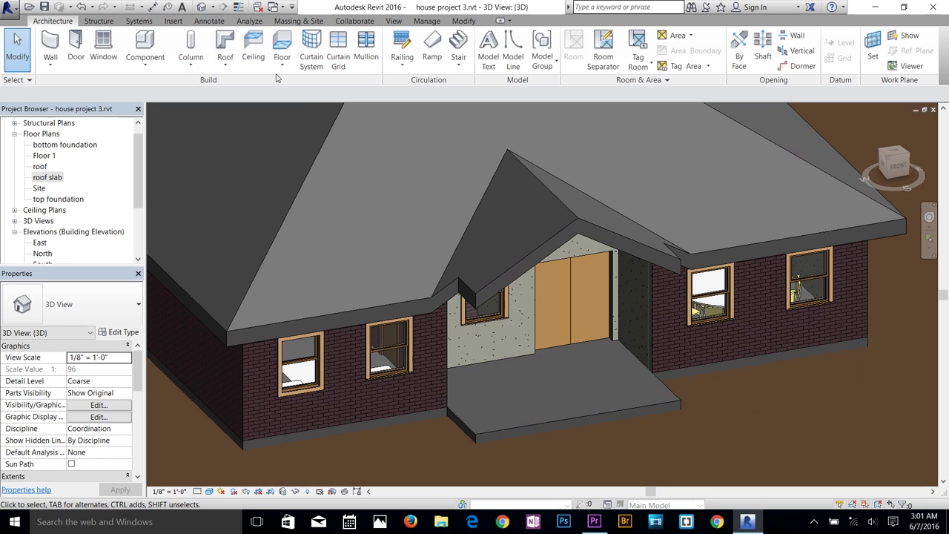
Step: Sketch two railing lines meeting at the porch floor corner and finish the 900mm Pipe railing
left_click(404, 66)
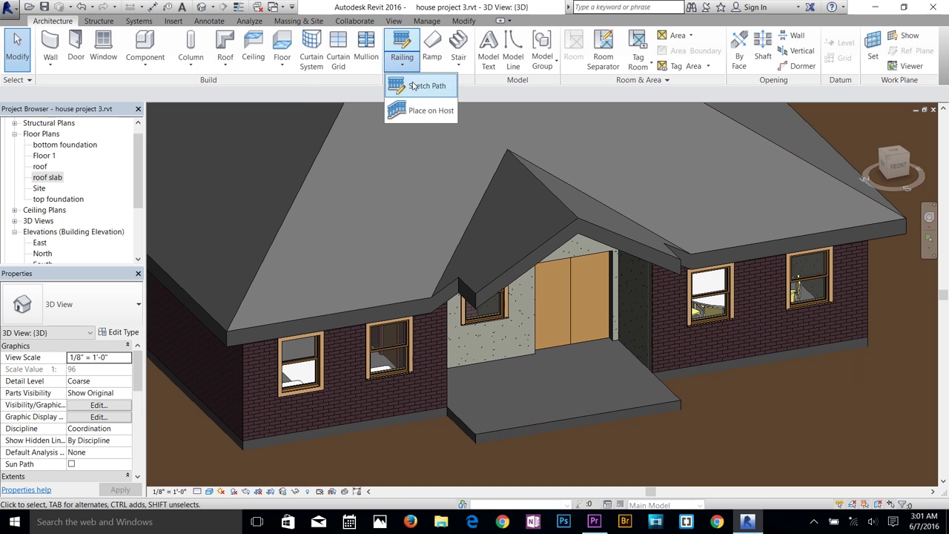
left_click(423, 86)
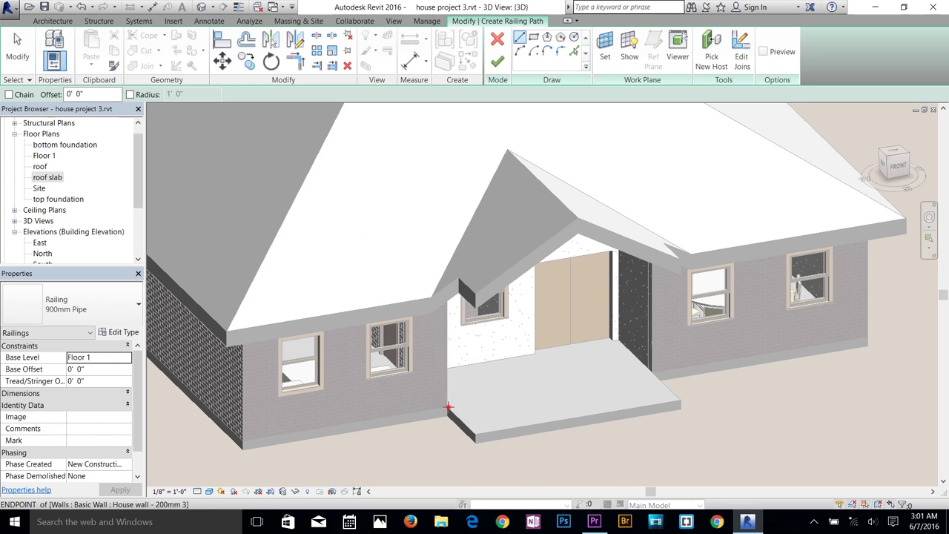
left_click(448, 406)
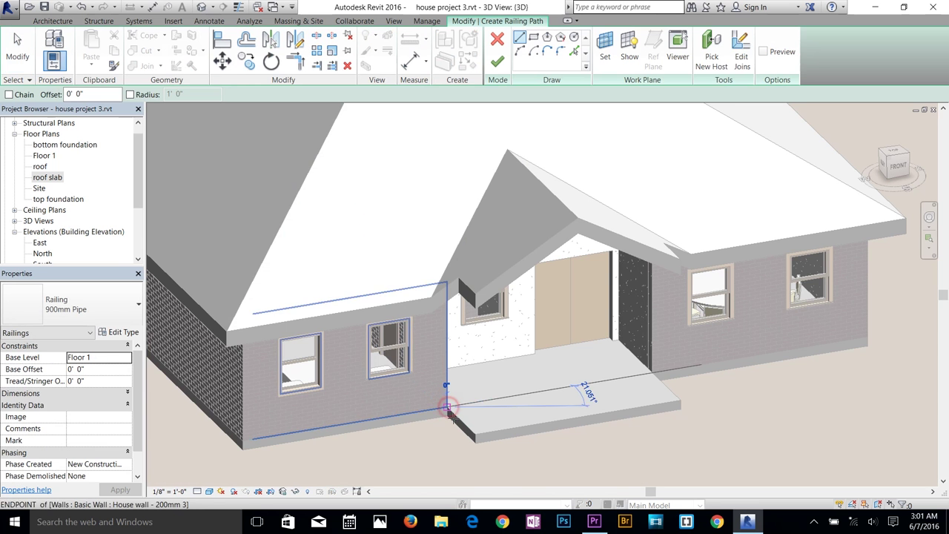
left_click(475, 435)
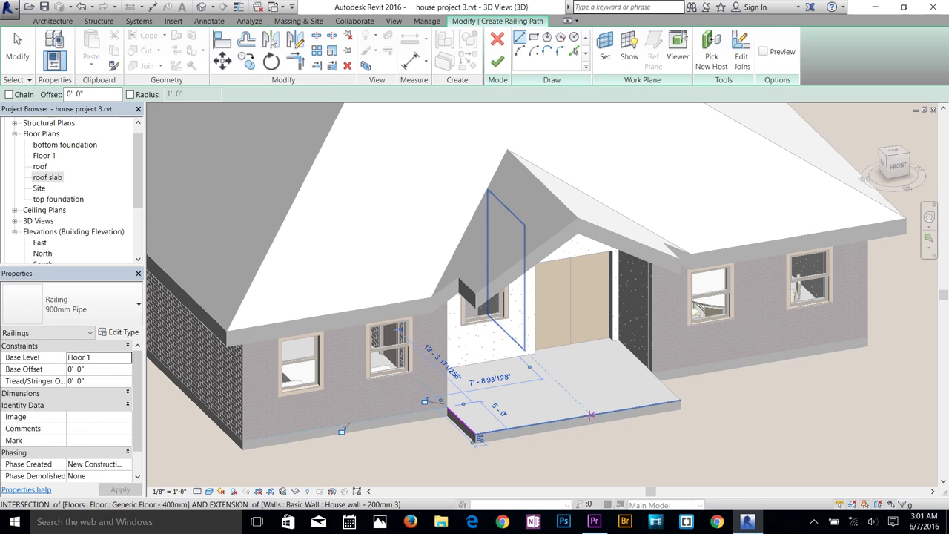
left_click(591, 415)
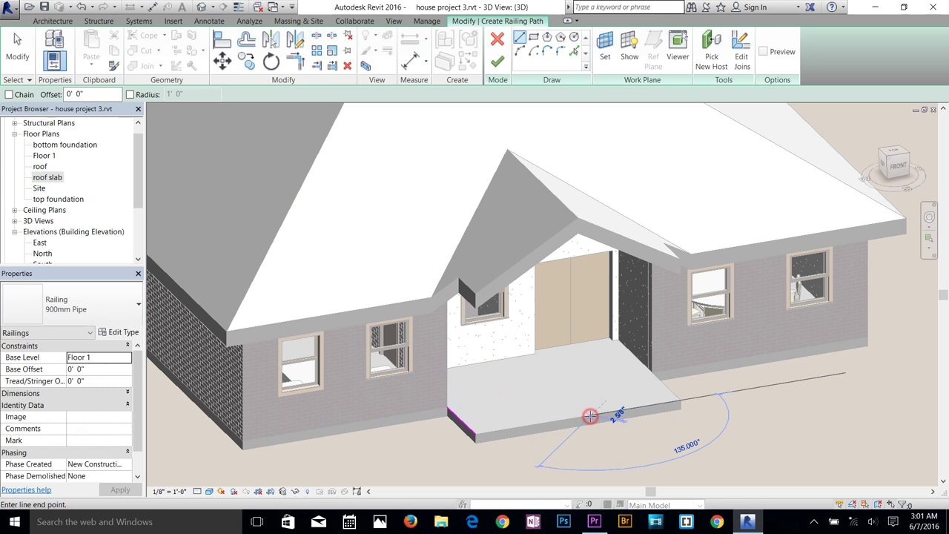
left_click(476, 435)
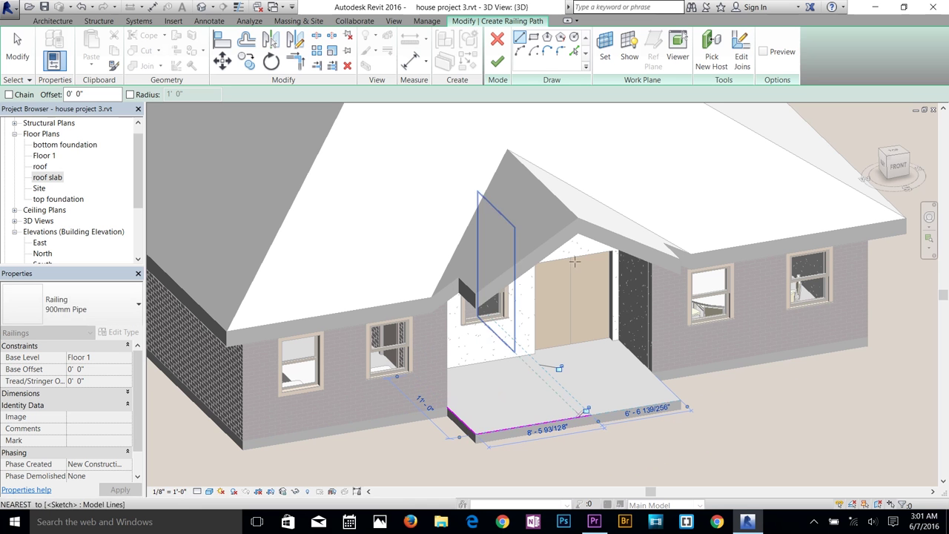
left_click(494, 62)
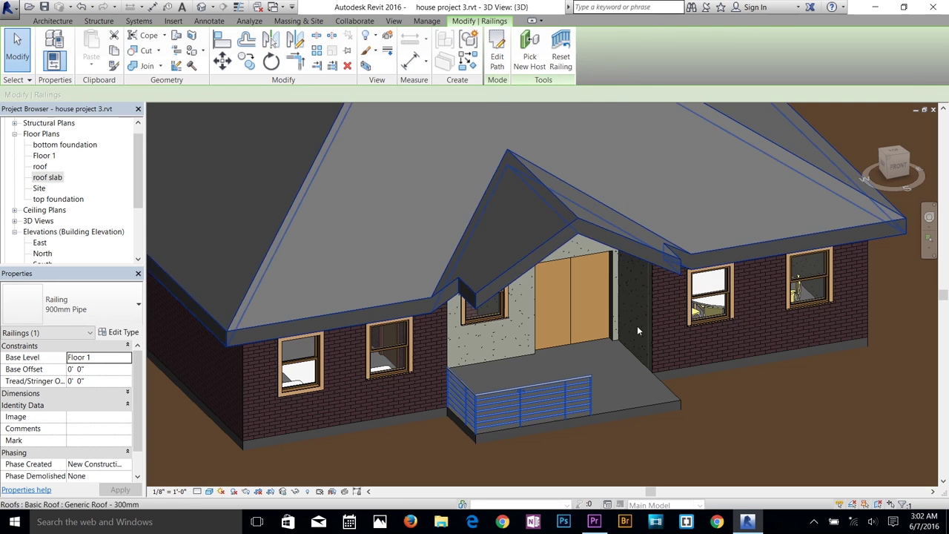
scroll(614, 370, "up", 2)
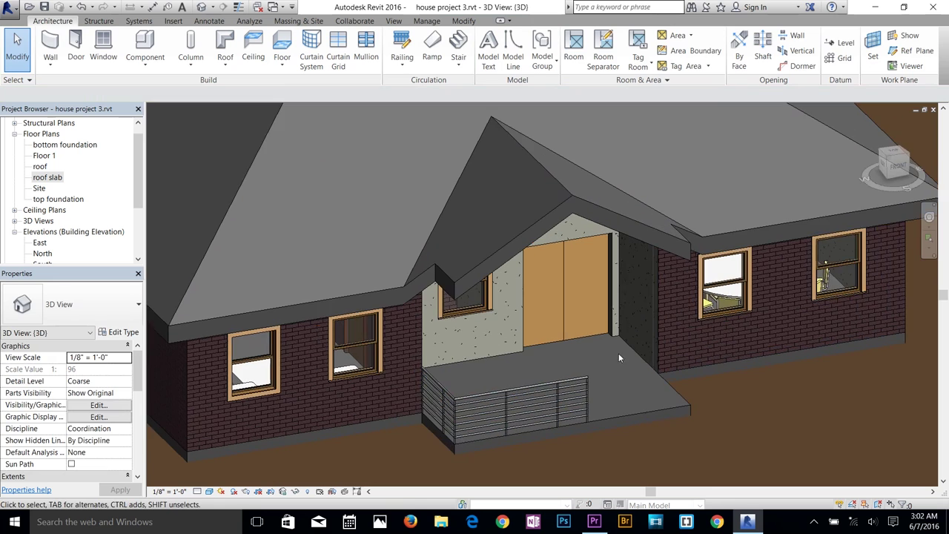
middle_click_drag(619, 353, 581, 382, "shift")
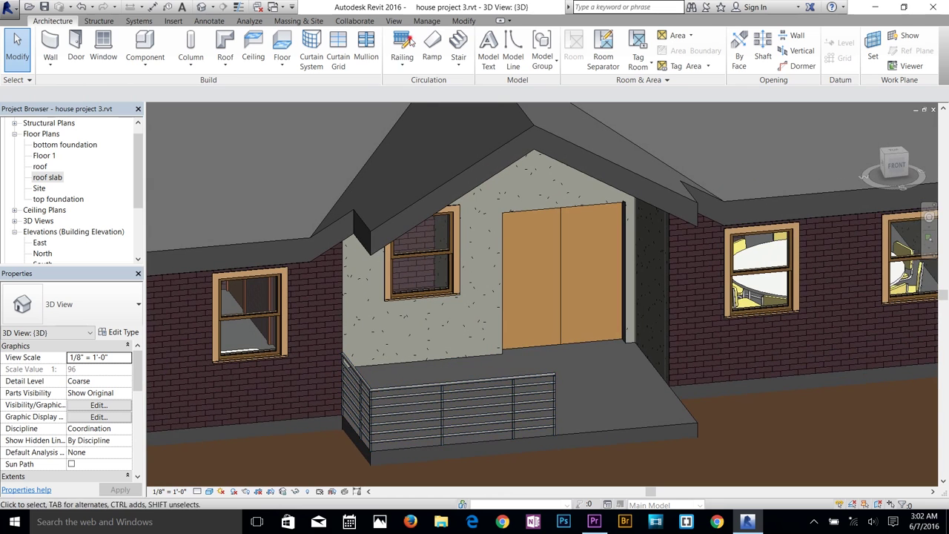
Step: Sketch a railing line from the right wall's end to the porch front corner and finish it
left_click(402, 43)
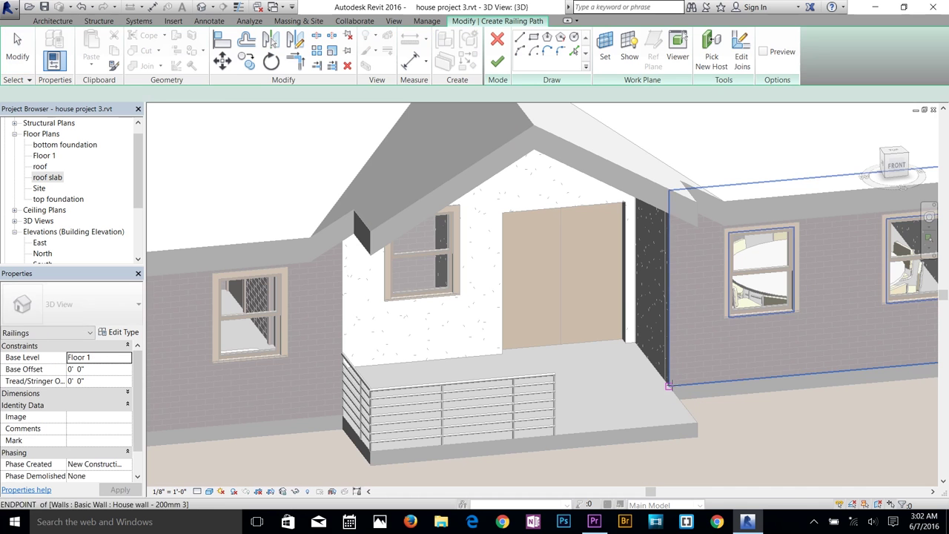
left_click(678, 403)
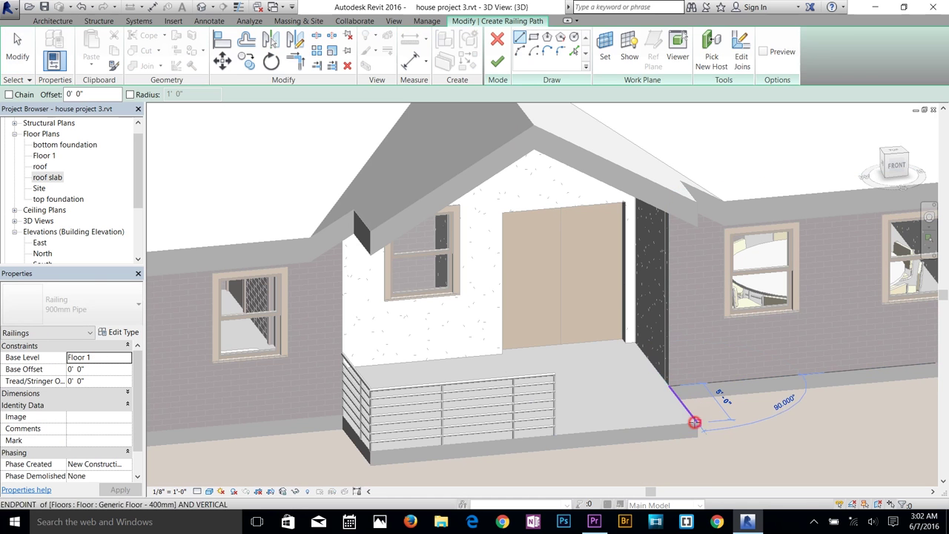
left_click(697, 424)
left_click(500, 61)
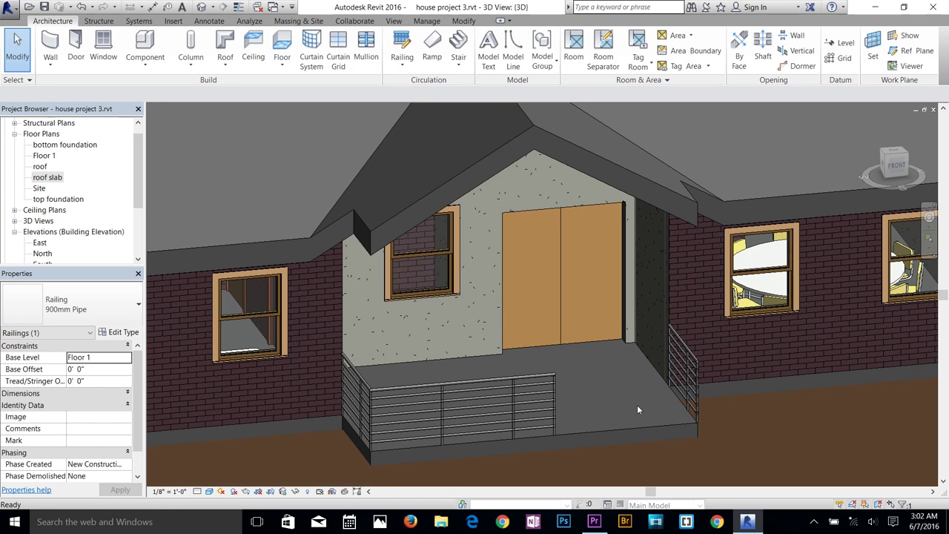
key("Escape")
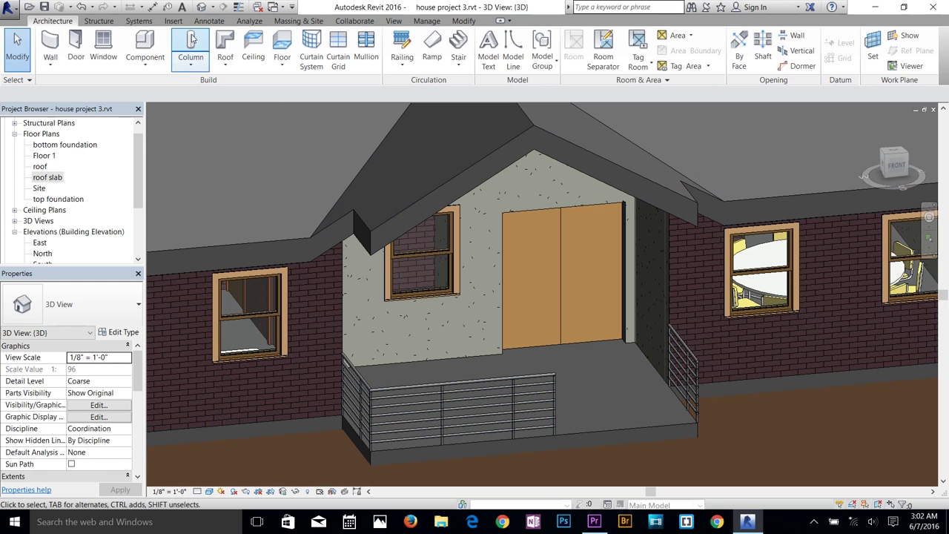
Step: Cancel an architectural column placement and open the Floor 1 floor plan
left_click(191, 63)
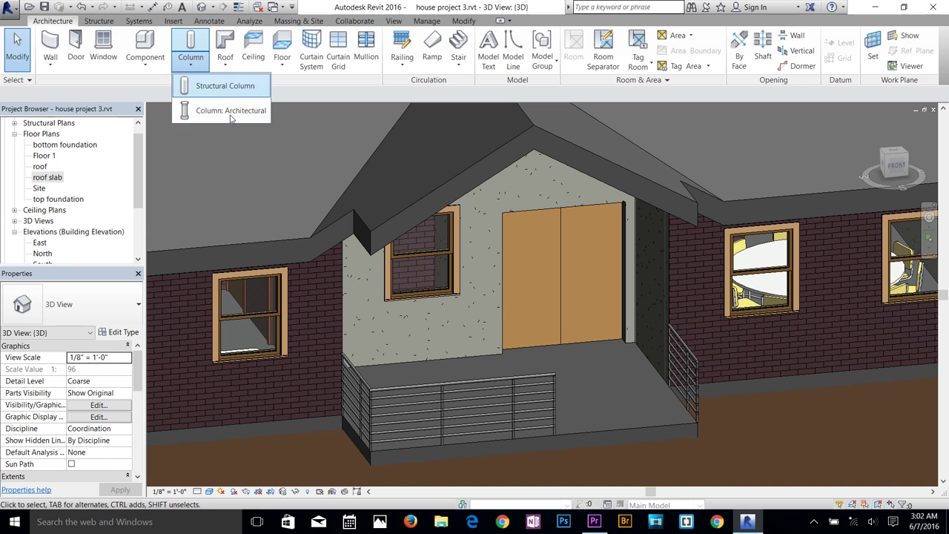
left_click(230, 111)
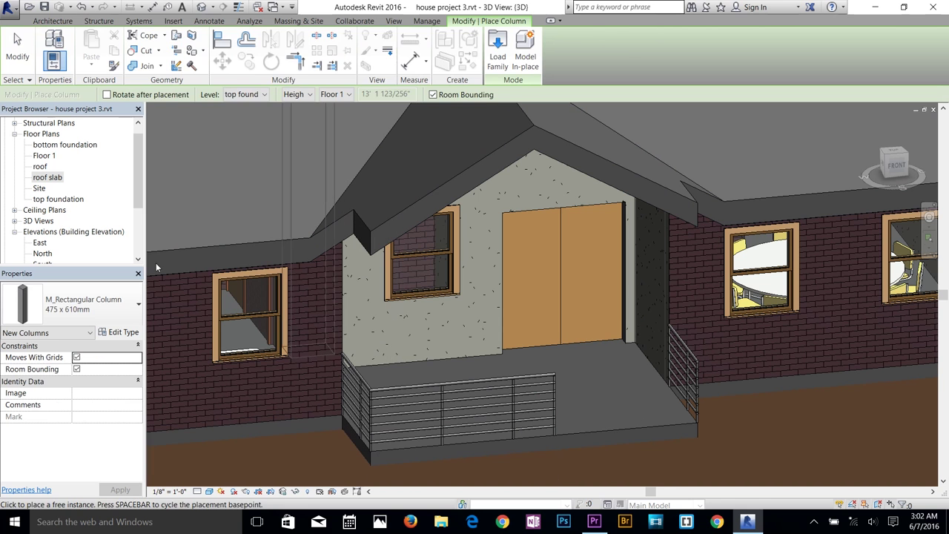
key("Escape")
double_click(41, 157)
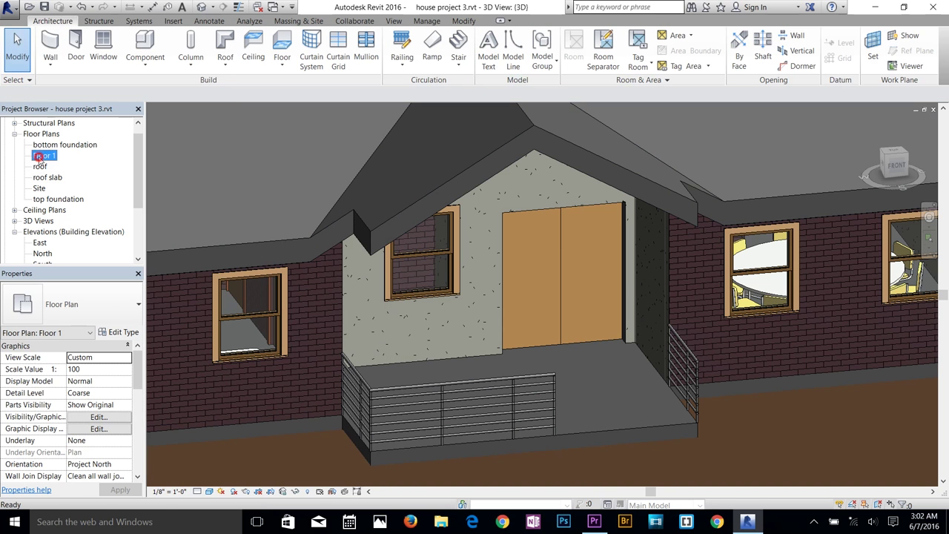
scroll(377, 465, "up", 5)
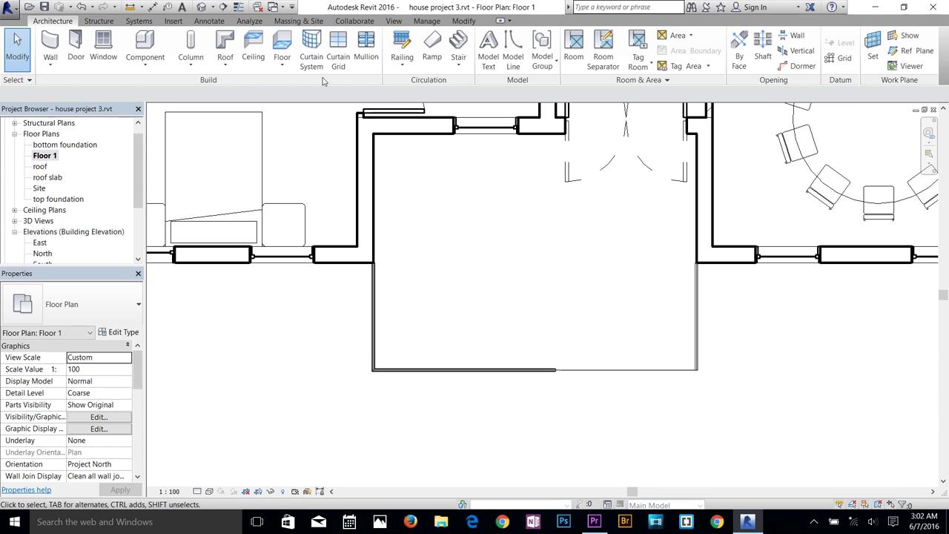
Step: Try the structural and architectural column tools and inspect the porch column's size list
left_click(192, 52)
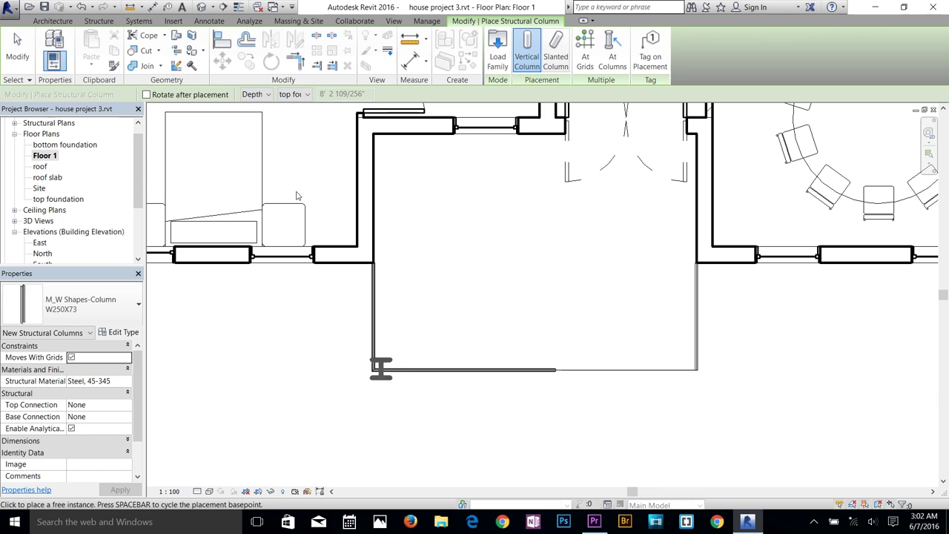
key("Escape")
key("Escape")
left_click(191, 62)
left_click(200, 109)
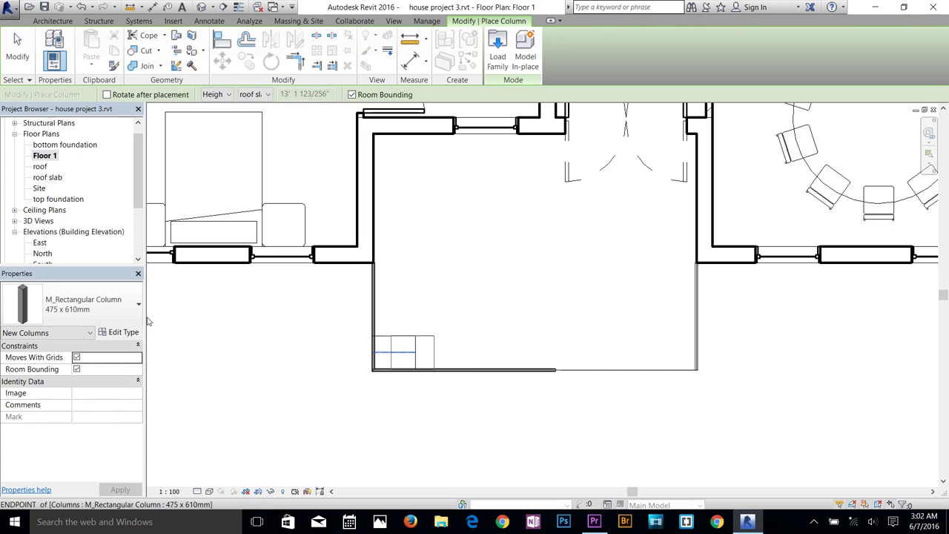
key("Escape")
key("Escape")
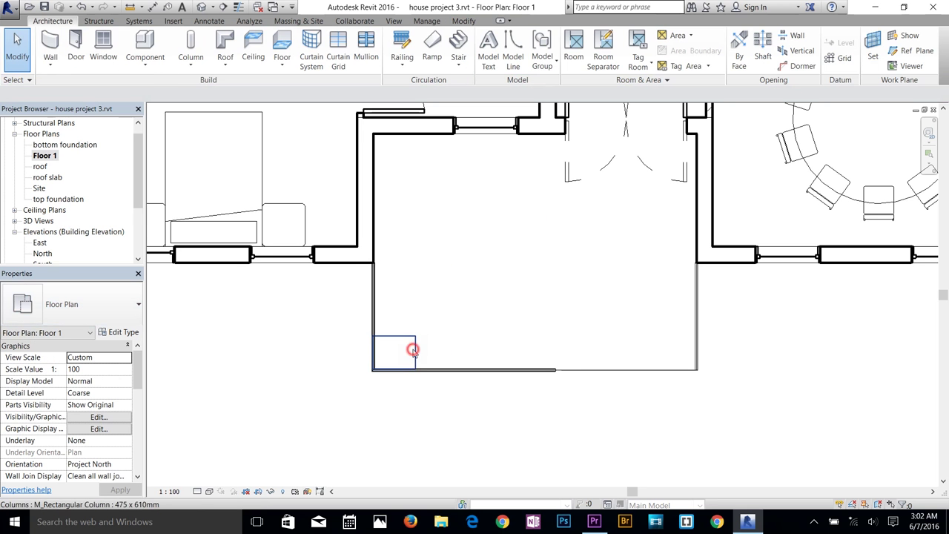
left_click(413, 349)
left_click(87, 306)
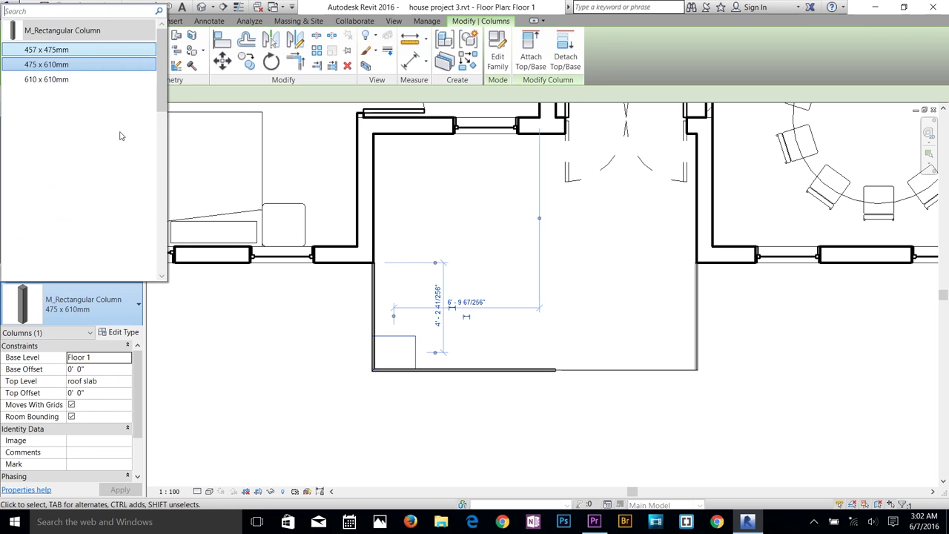
key("Escape")
key("Escape")
Step: Delete the rectangular porch corner column and start placing a new column
left_click(415, 346)
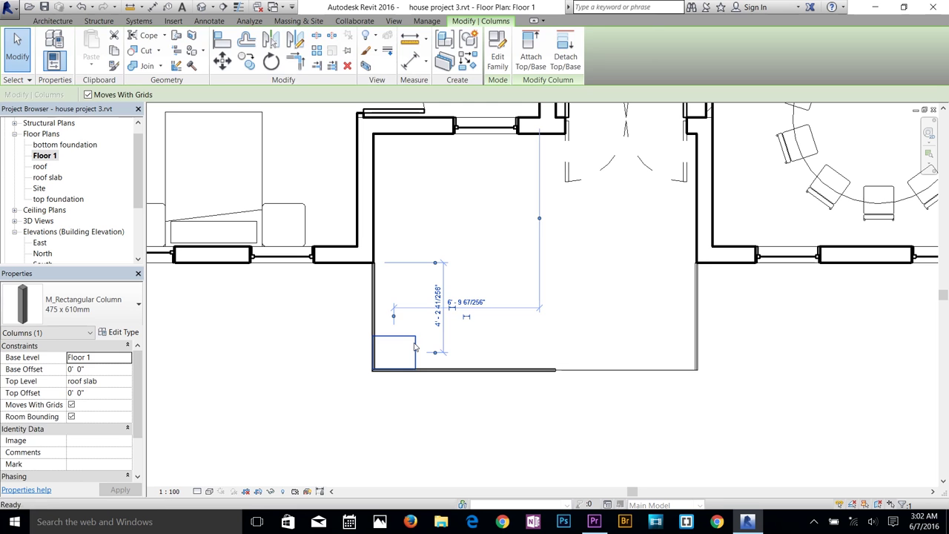
key("Delete")
left_click(190, 46)
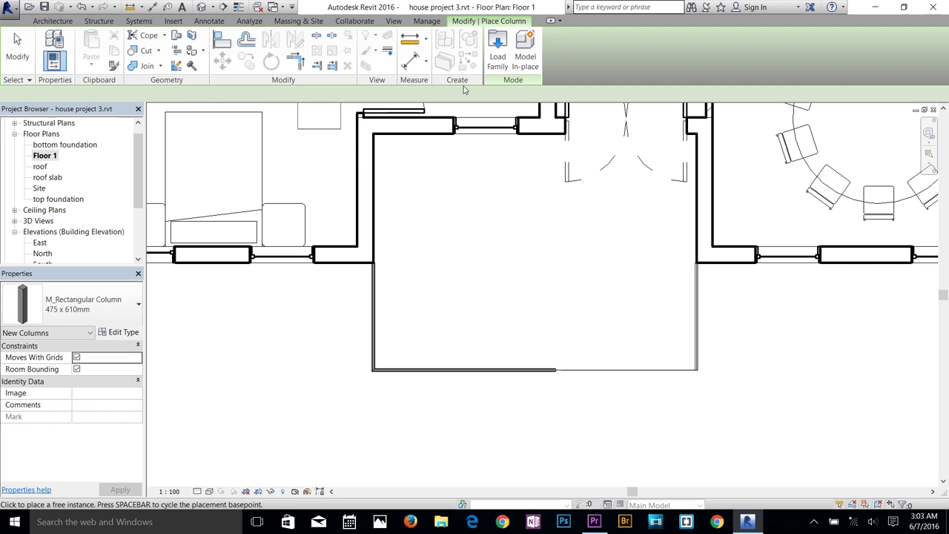
Step: Load Metal Clad Column.rfa from the US Imperial > Columns family library
left_click(498, 60)
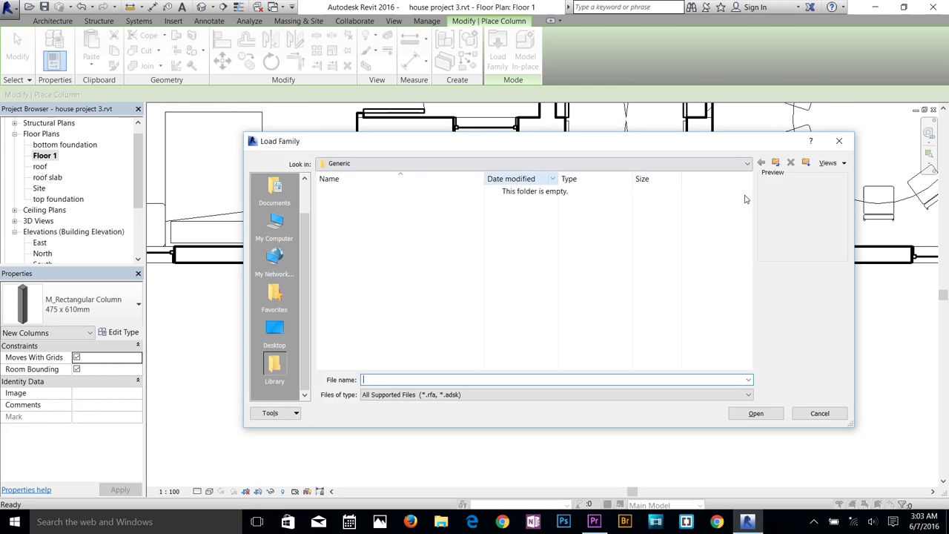
left_click(774, 162)
double_click(342, 204)
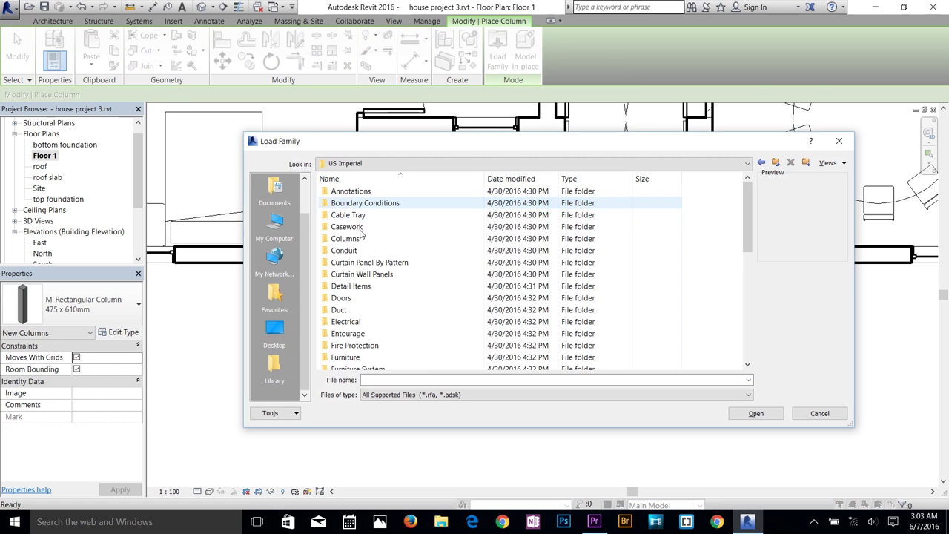
double_click(344, 238)
left_click(368, 215)
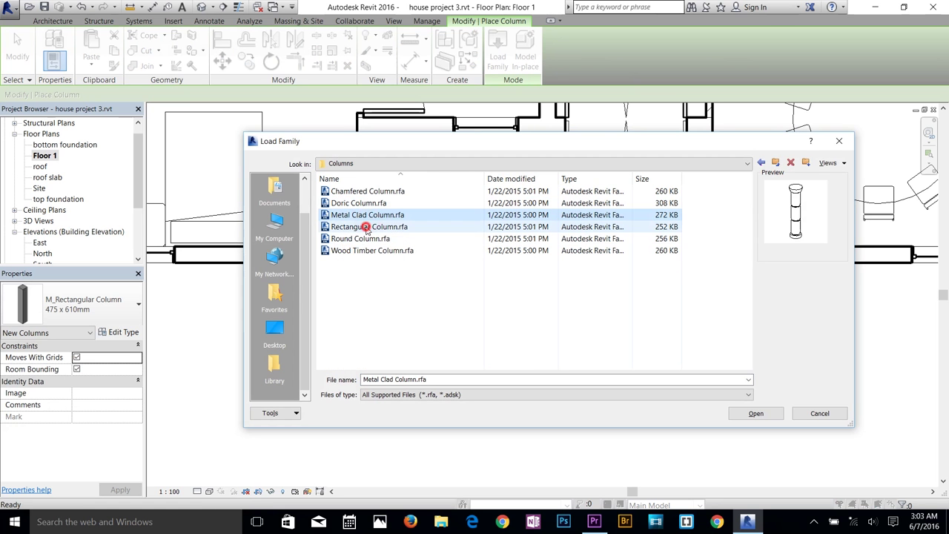
left_click(744, 417)
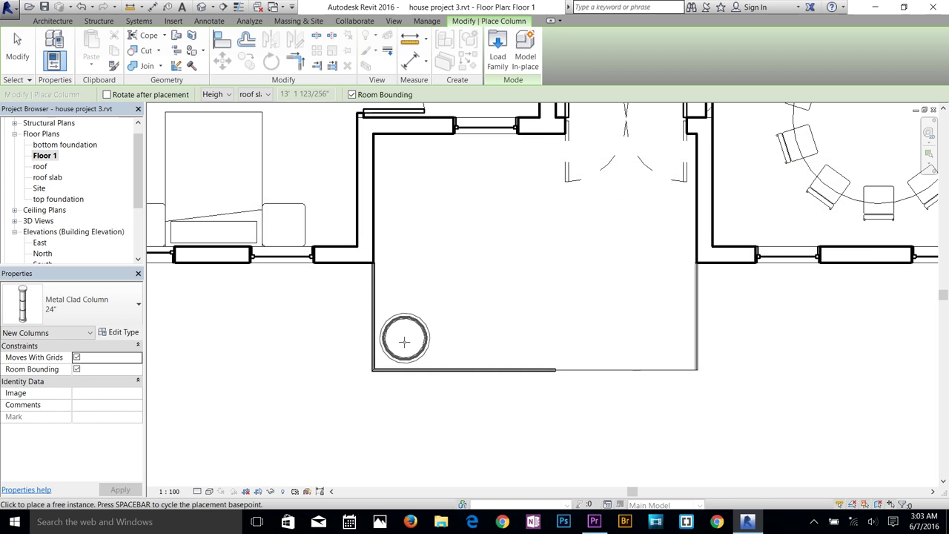
Step: Place an 18" Metal Clad Column at the porch's lower-left corner and view it in 3D
left_click(101, 308)
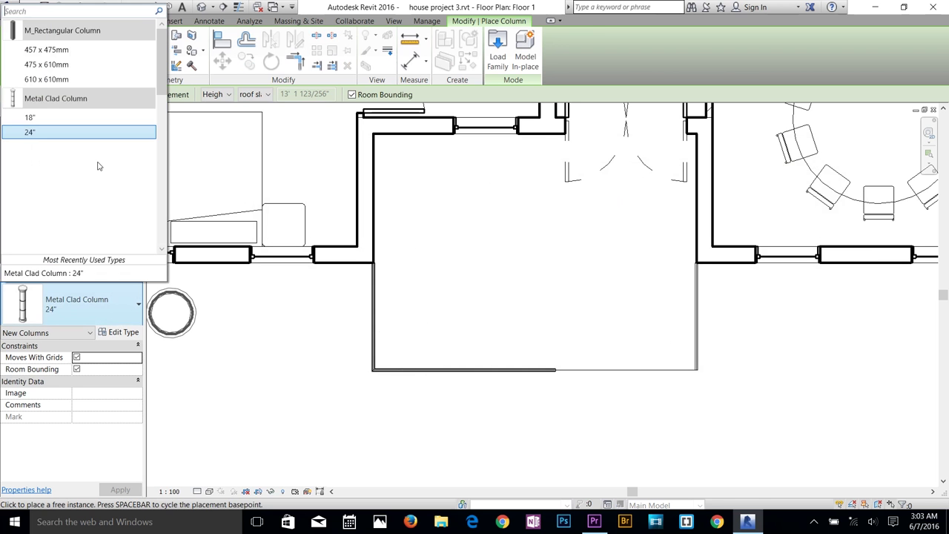
left_click(56, 121)
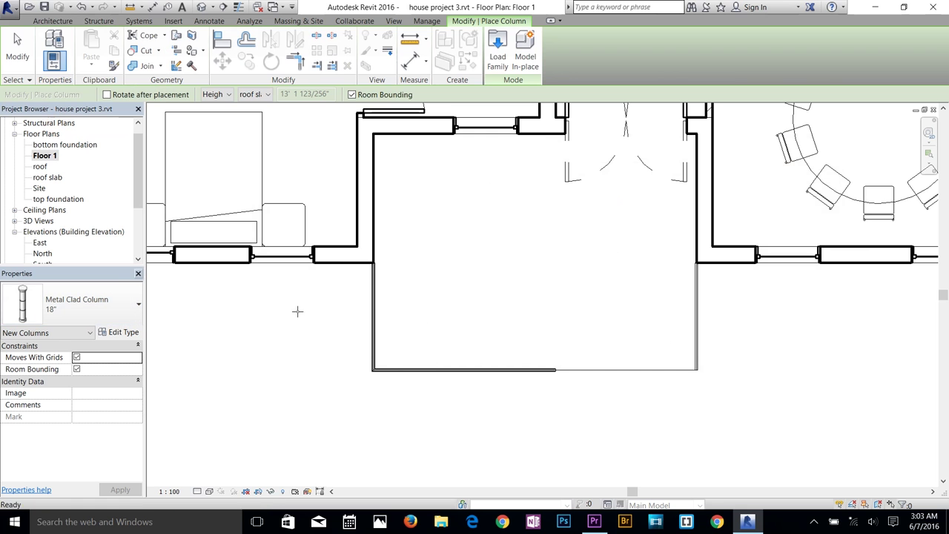
left_click(391, 353)
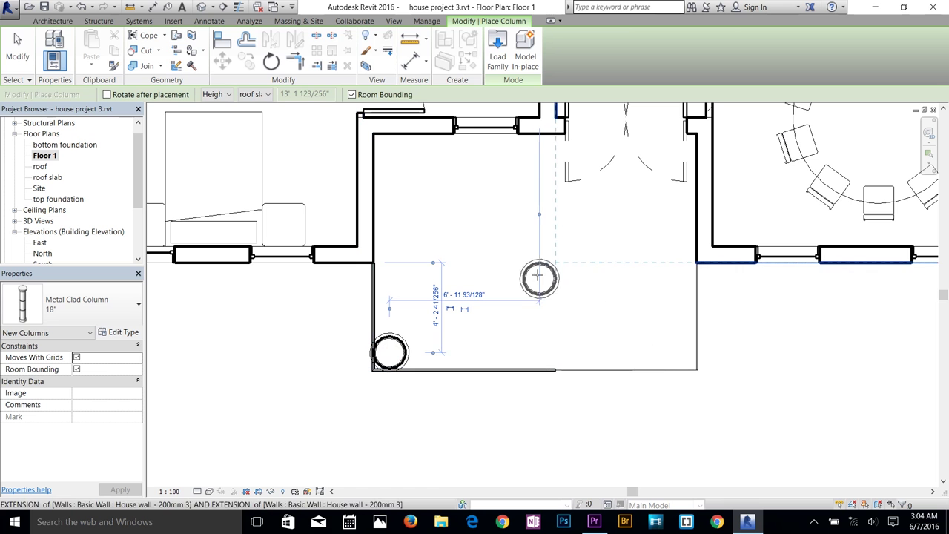
key("Escape")
key("Escape")
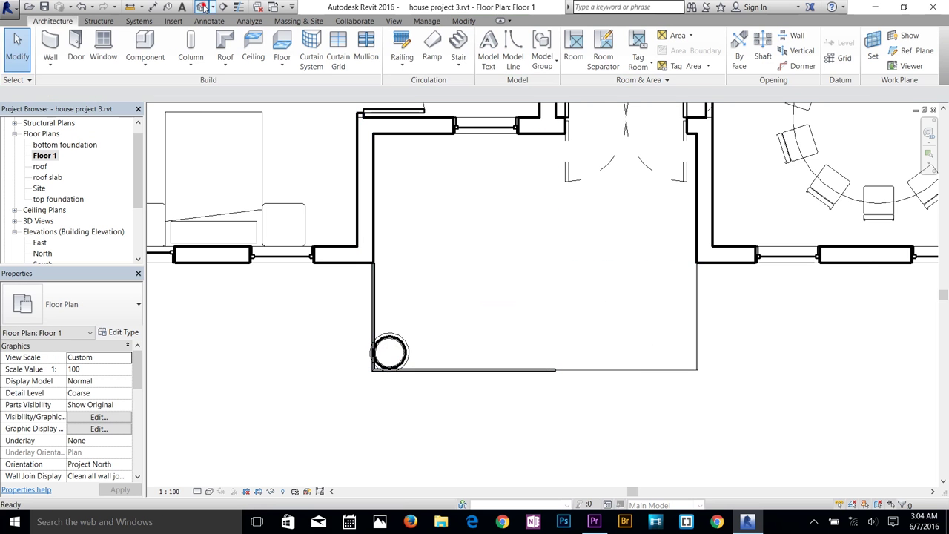
left_click(203, 7)
Step: Make the porch roof's front footprint edge define a 30° slope over the column
scroll(385, 352, "up", 3)
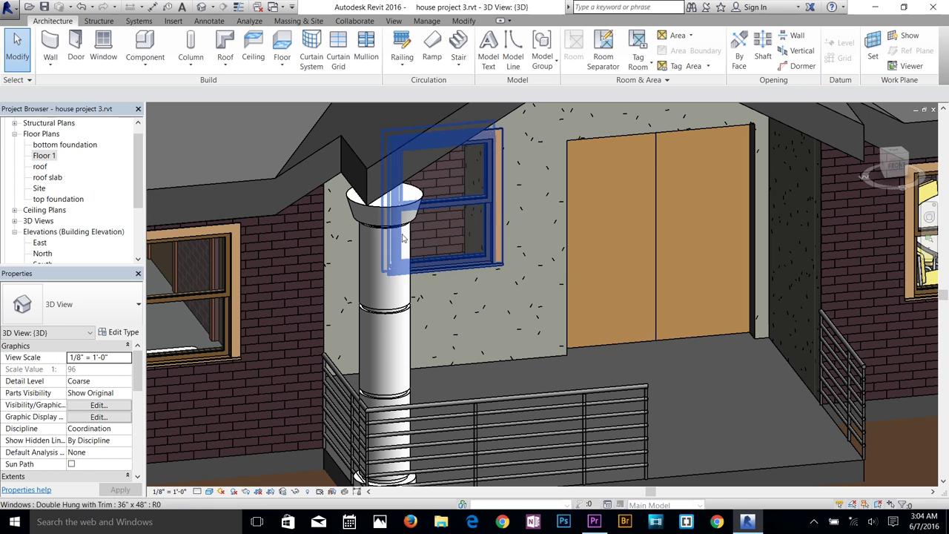
left_click(419, 169)
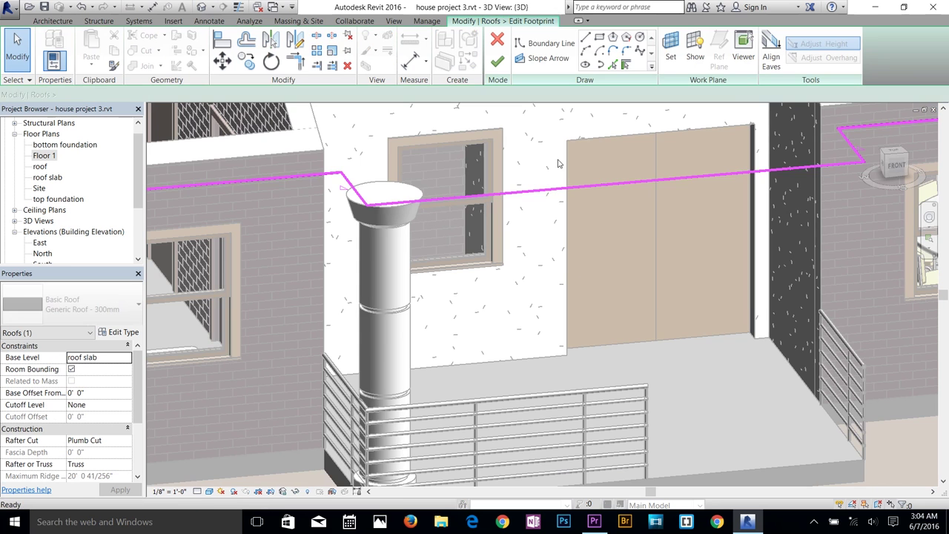
middle_click_drag(558, 223, 546, 252)
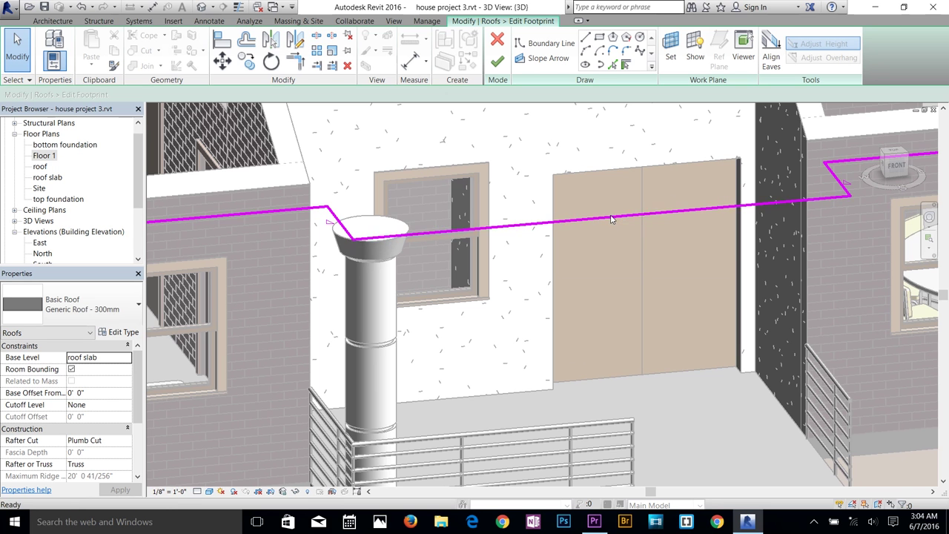
left_click(505, 228)
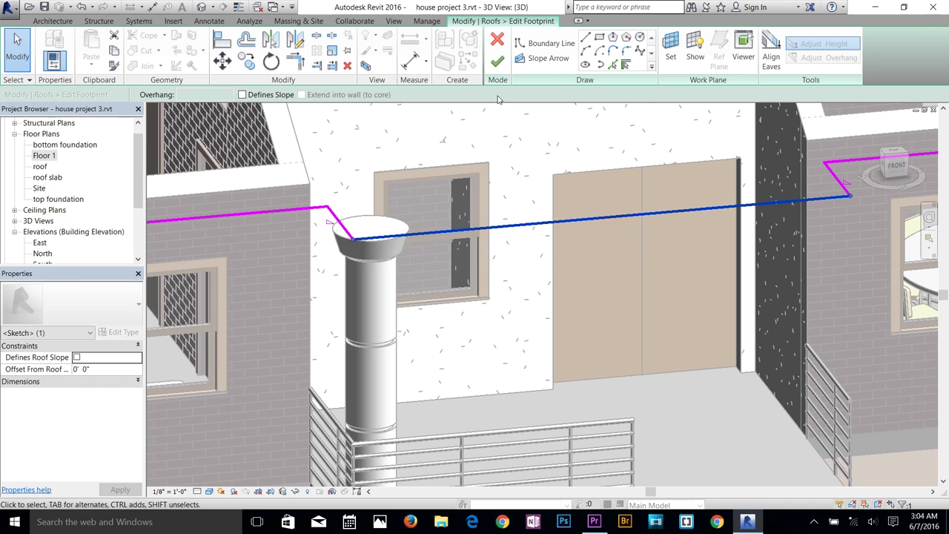
left_click(250, 95)
left_click(496, 62)
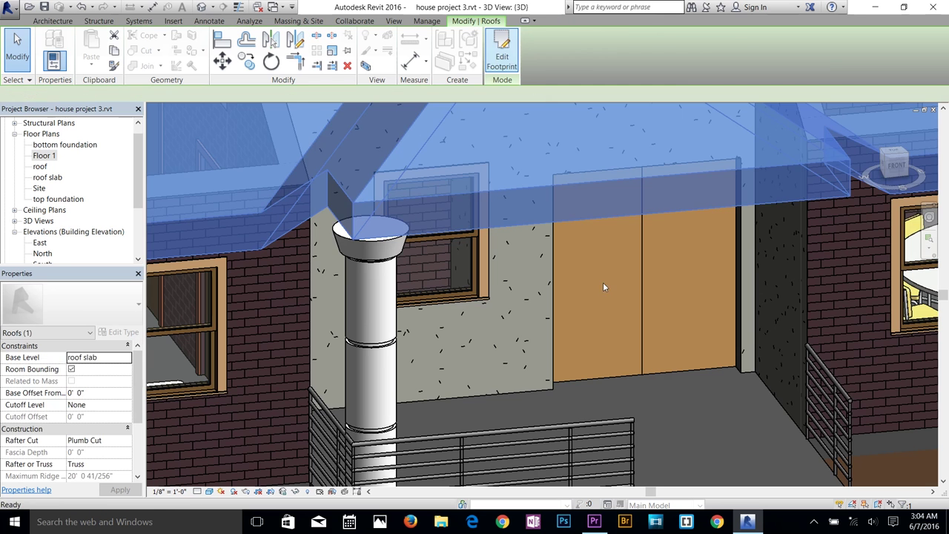
key("Escape")
scroll(494, 285, "down", 4)
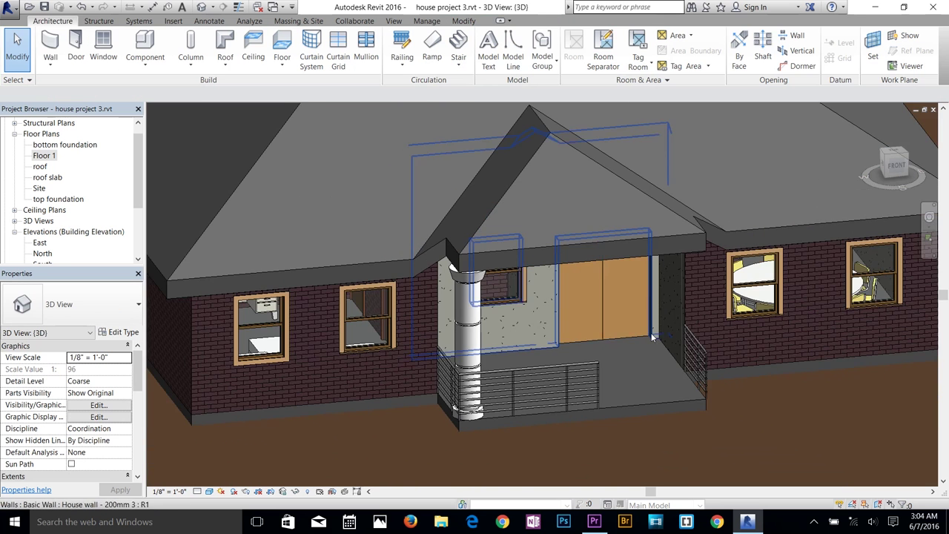
scroll(528, 303, "up", 5)
mouse_move(518, 310)
middle_mouse_down("shift")
mouse_move(378, 212)
mouse_move(391, 254)
mouse_move(510, 297)
middle_mouse_up("shift")
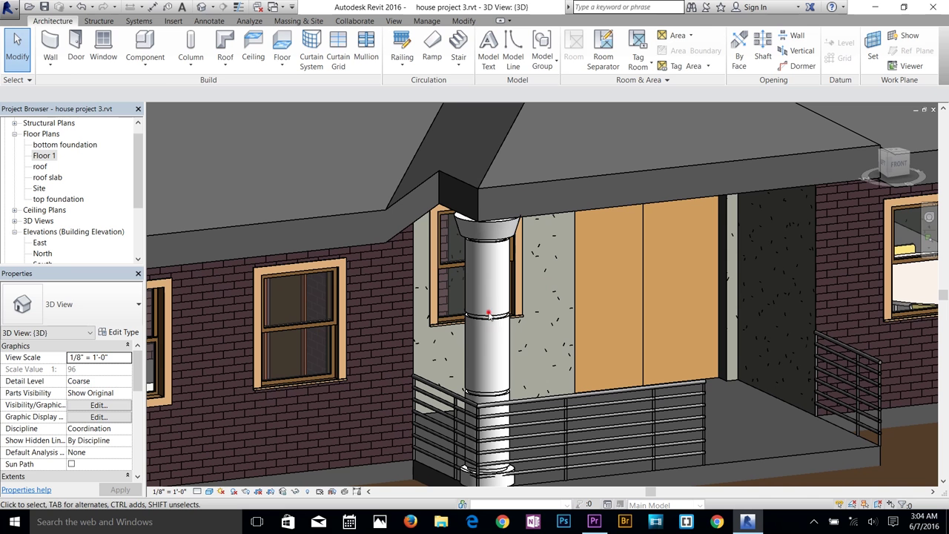
Step: Set the 18" Metal Clad Column type's diameter and joint width to 0' 9"
left_click(489, 331)
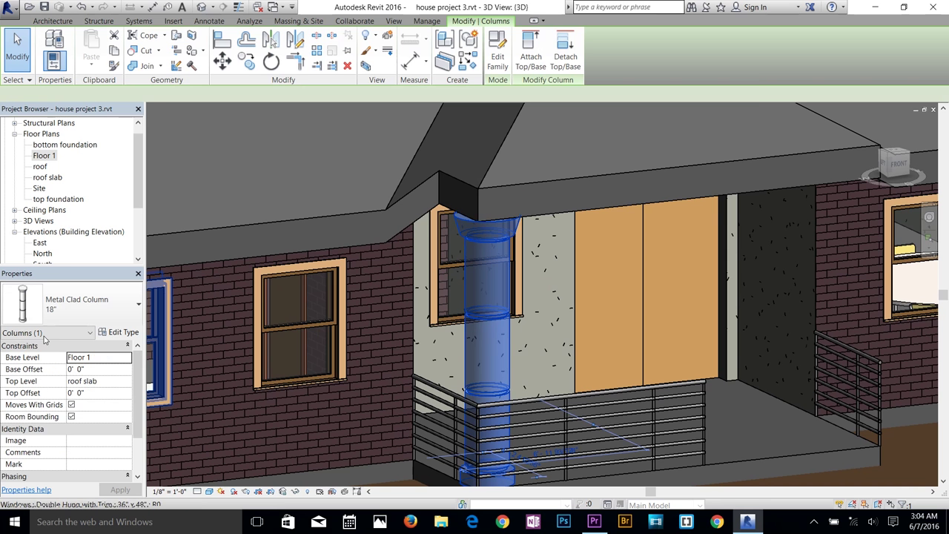
left_click(119, 333)
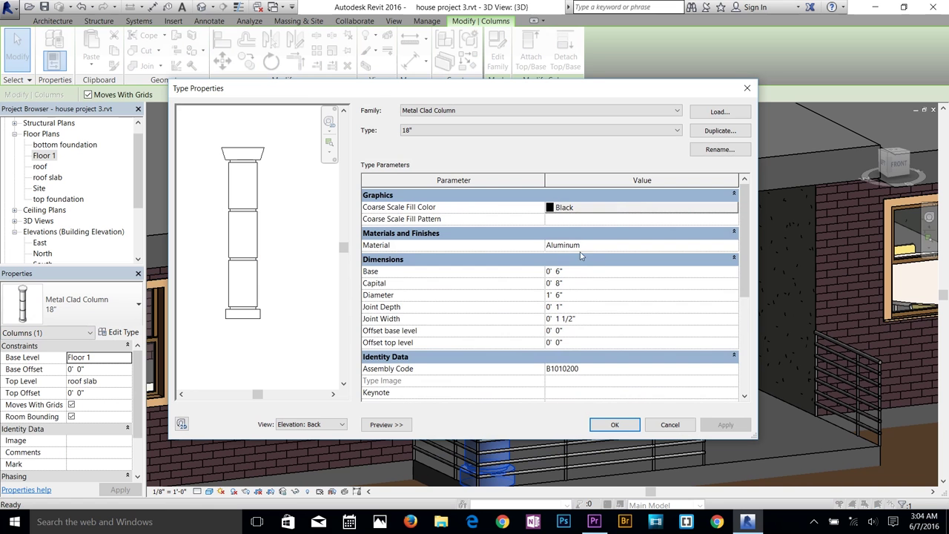
scroll(445, 289, "down", 1)
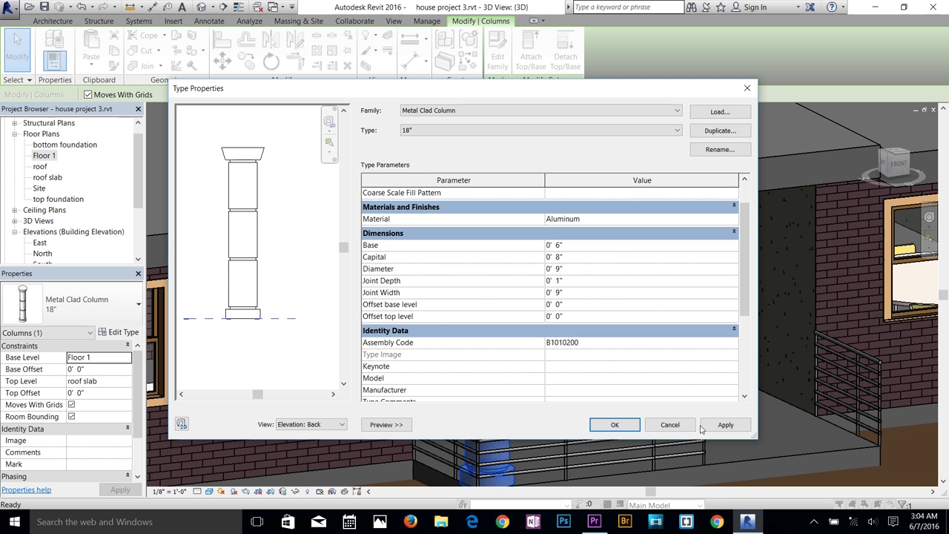
left_click(615, 425)
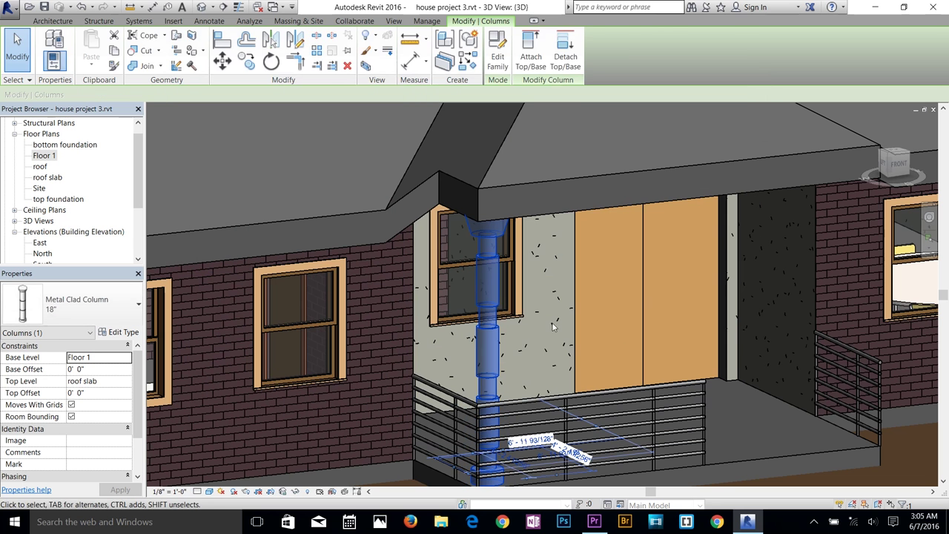
key("Escape")
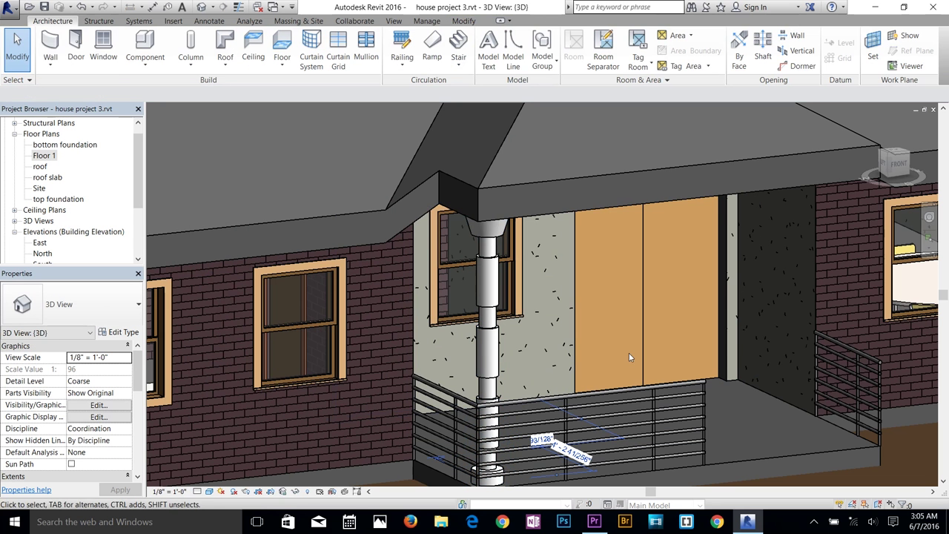
Step: Copy the porch column to the porch's right corner and nudge the copy into position
middle_click_drag(615, 362, 745, 356, "shift")
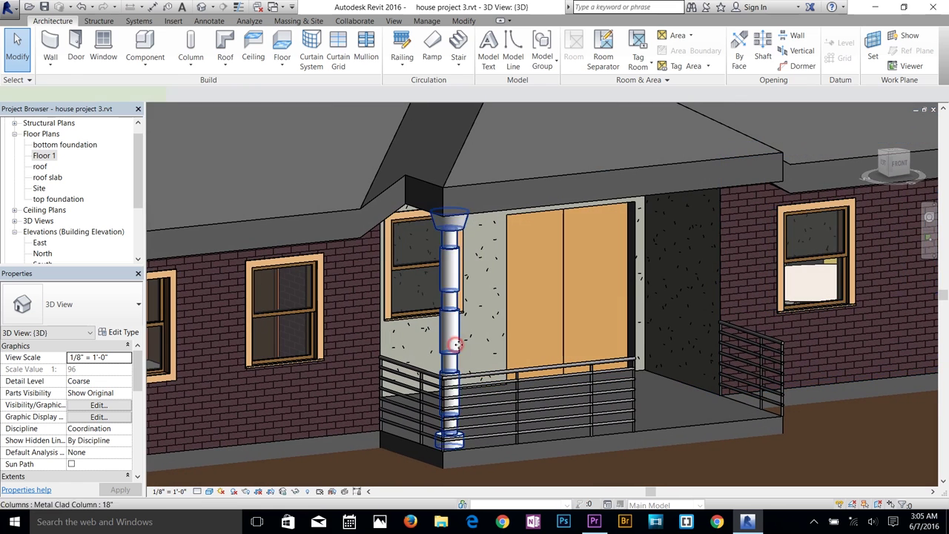
left_click(455, 344)
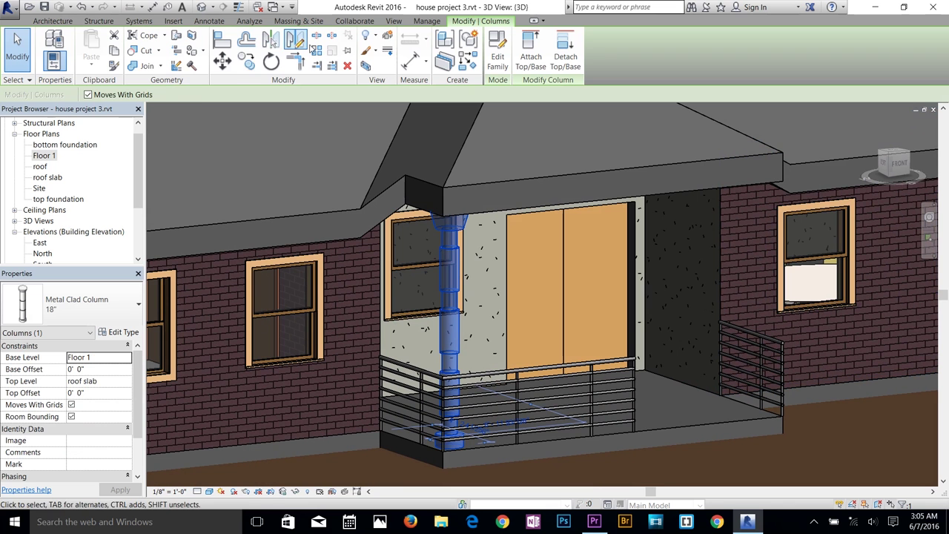
left_click(246, 61)
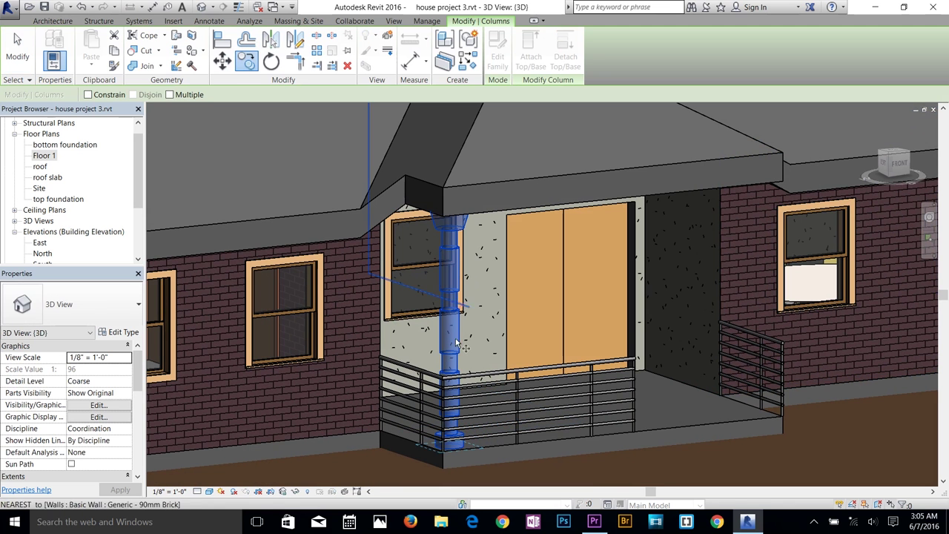
left_click(457, 439)
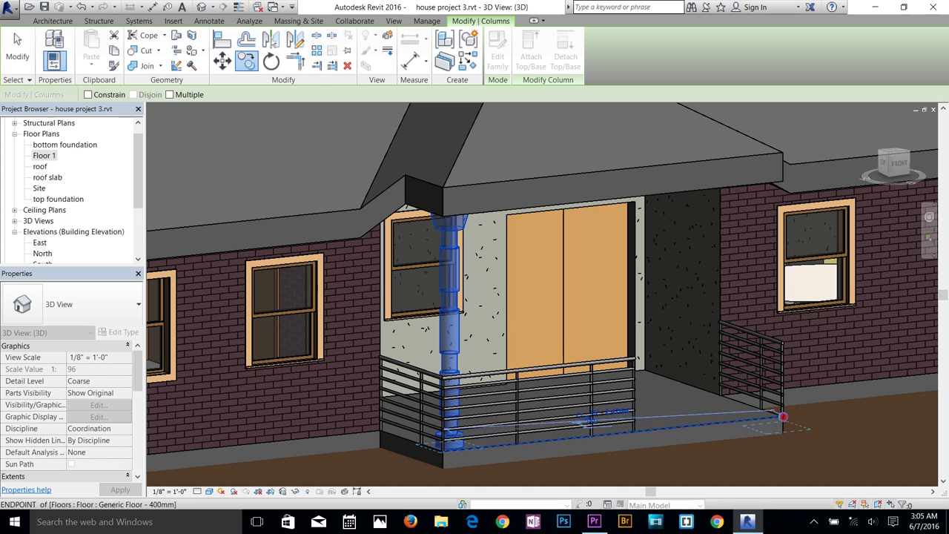
left_click(785, 424)
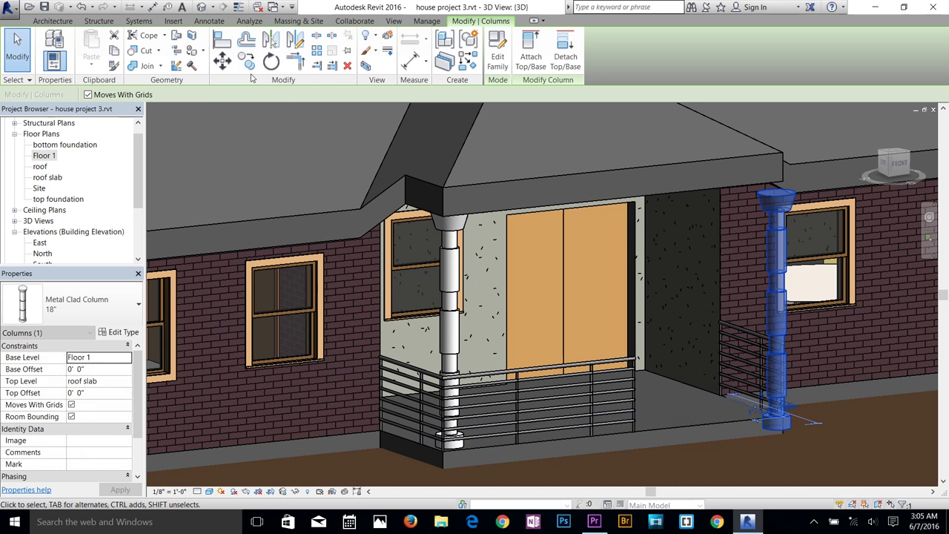
key("m")
key("v")
left_click(780, 302)
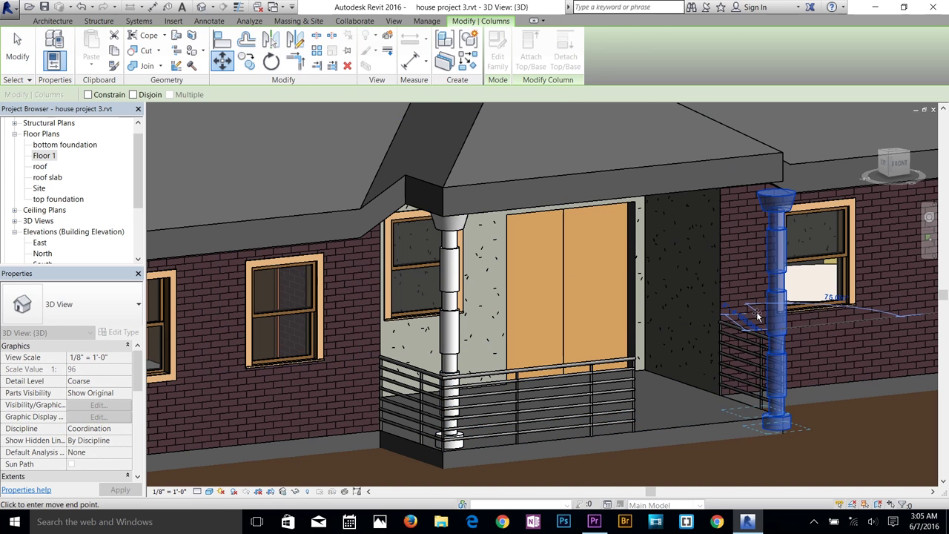
left_click(756, 317)
key("Escape")
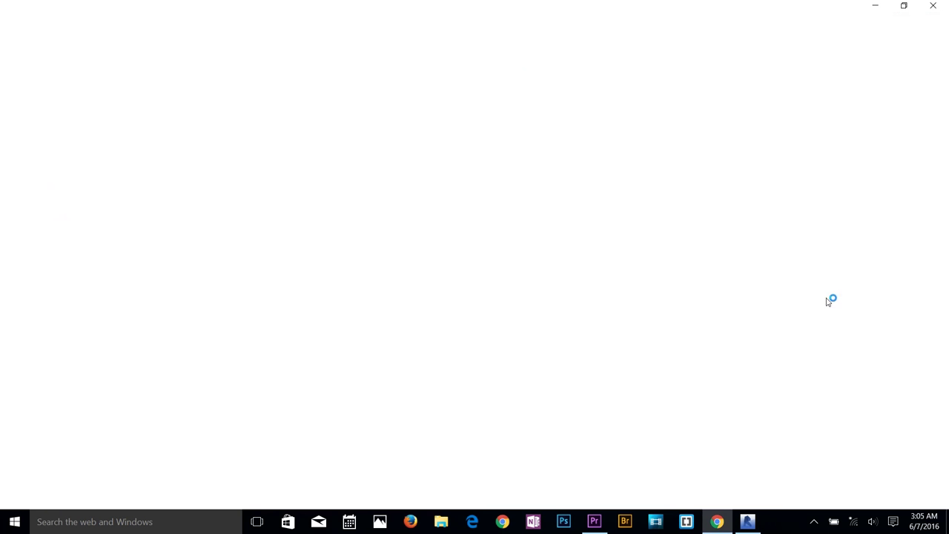
Step: In the Floor 1 plan, drag both columns into the porch's front corners
left_click(748, 521)
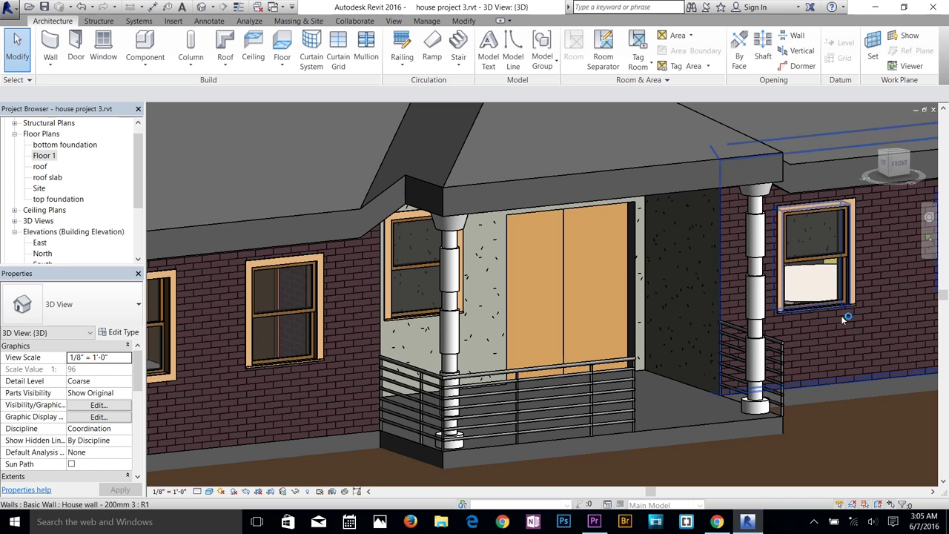
scroll(815, 309, "up", 3)
scroll(803, 315, "down", 3)
double_click(43, 155)
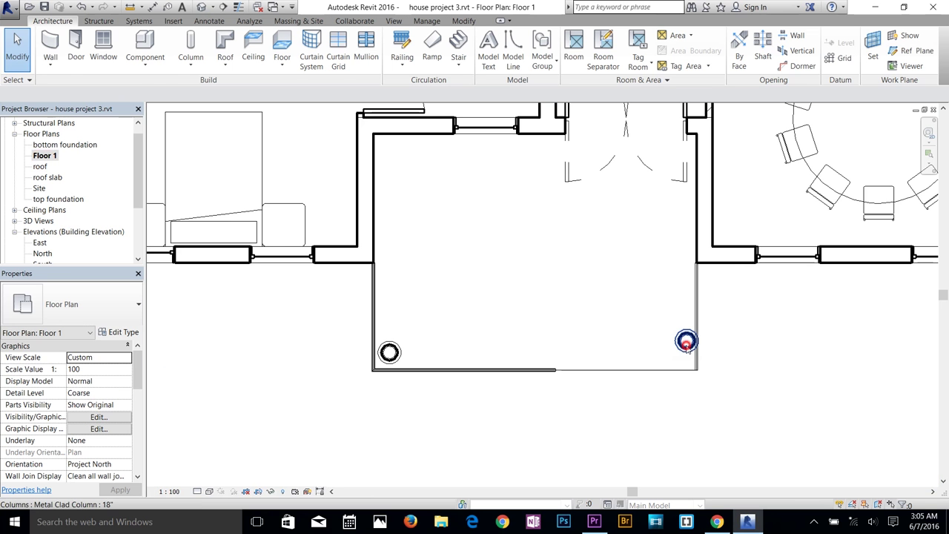
left_click(686, 340)
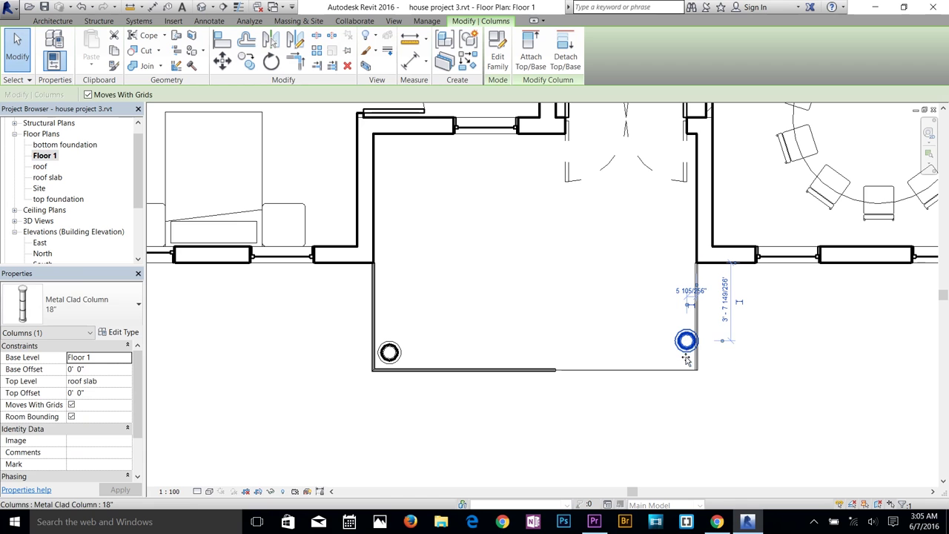
left_click_drag(687, 359, 688, 358)
left_click(390, 352)
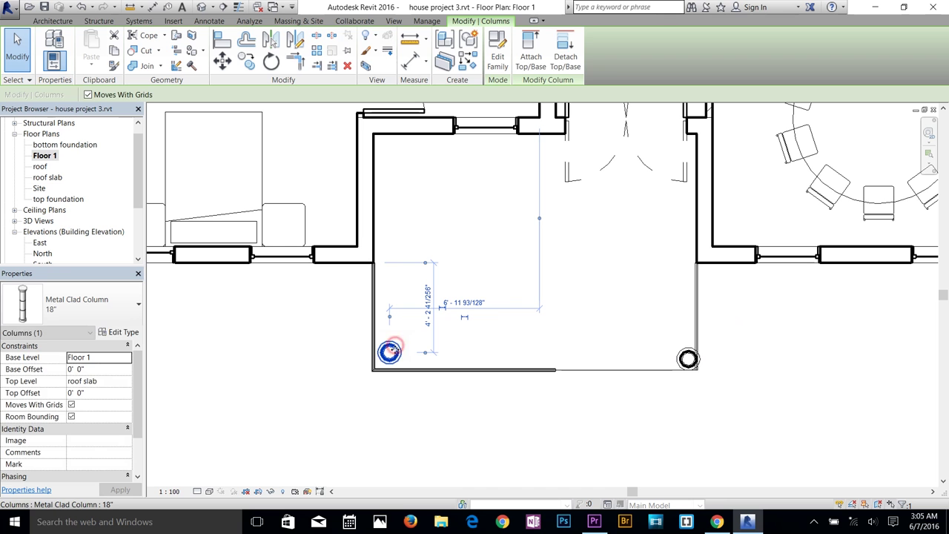
mouse_move(391, 358)
left_mouse_down()
mouse_move(388, 370)
mouse_move(387, 359)
left_mouse_up()
left_click(618, 441)
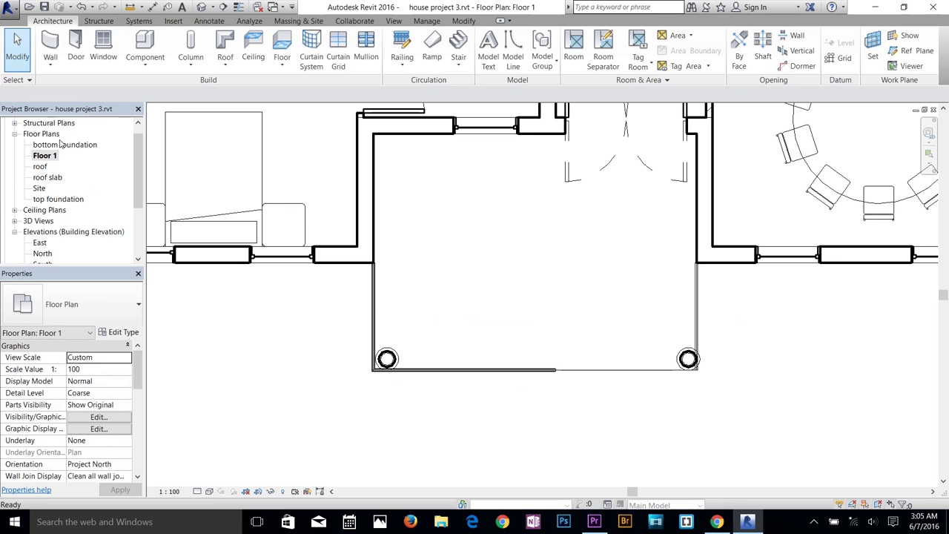
Step: In the 3D view, select and remove the two porch railings
left_click(201, 6)
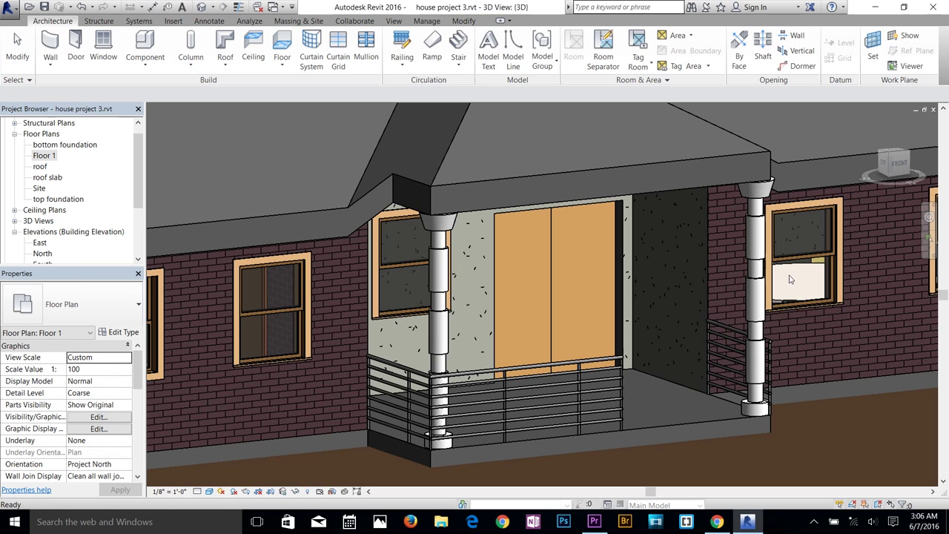
middle_click_drag(839, 242, 673, 338, "shift")
left_click(320, 394)
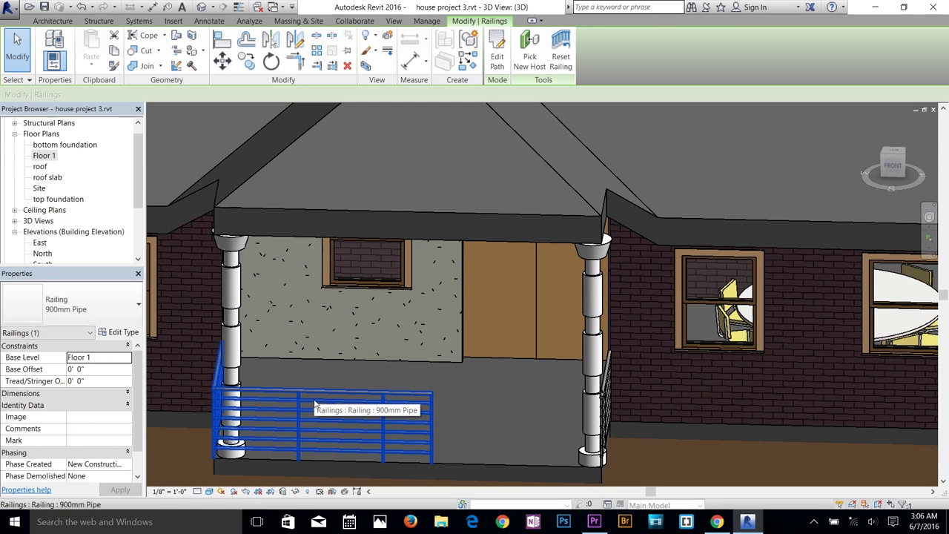
key("Escape")
left_click(606, 404)
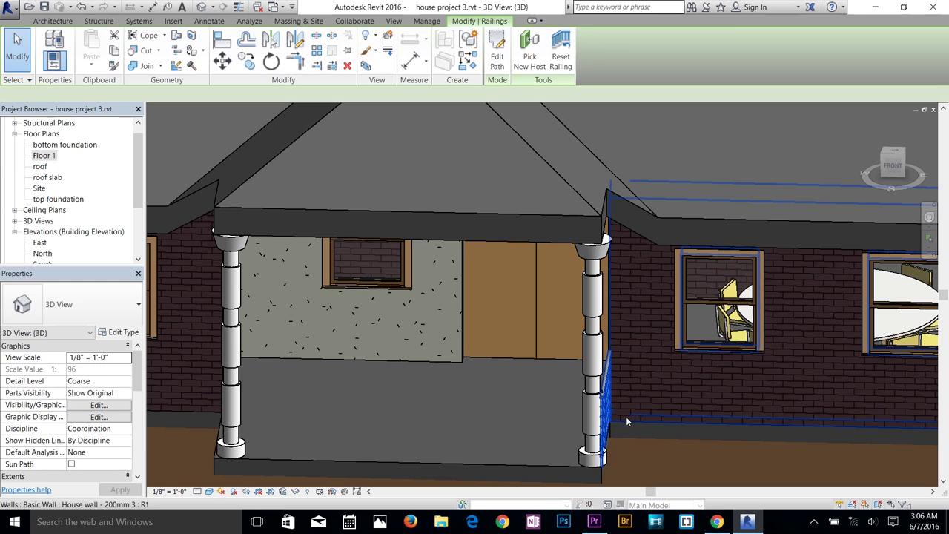
key("Escape")
Step: Shift both porch columns slightly inward on Floor 1, then return to the 3D view
left_click(43, 155)
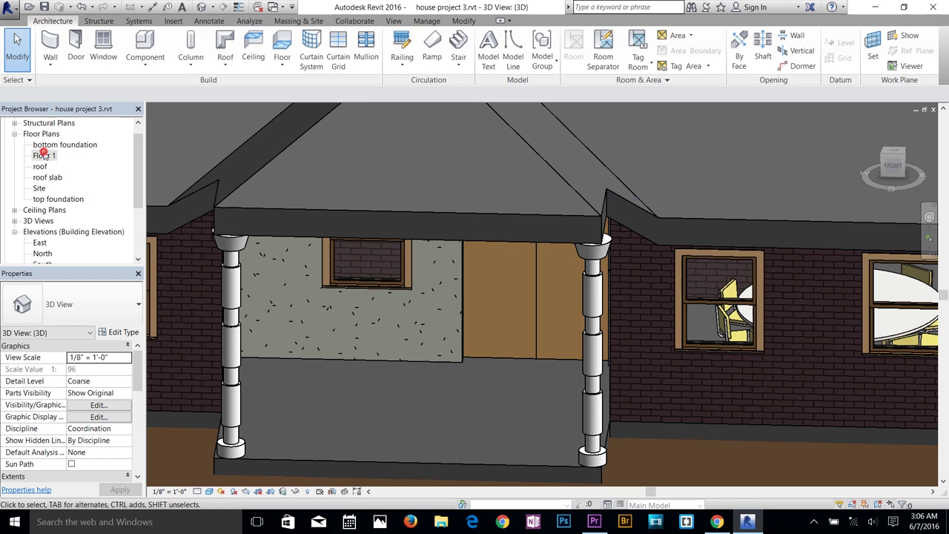
left_click(386, 359)
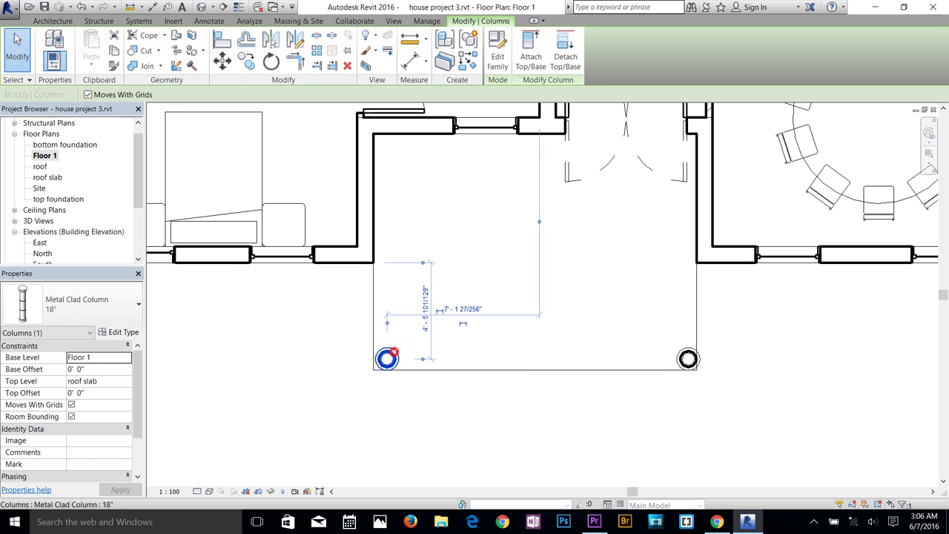
mouse_move(408, 337)
left_mouse_down()
mouse_move(401, 343)
mouse_move(408, 337)
left_mouse_up()
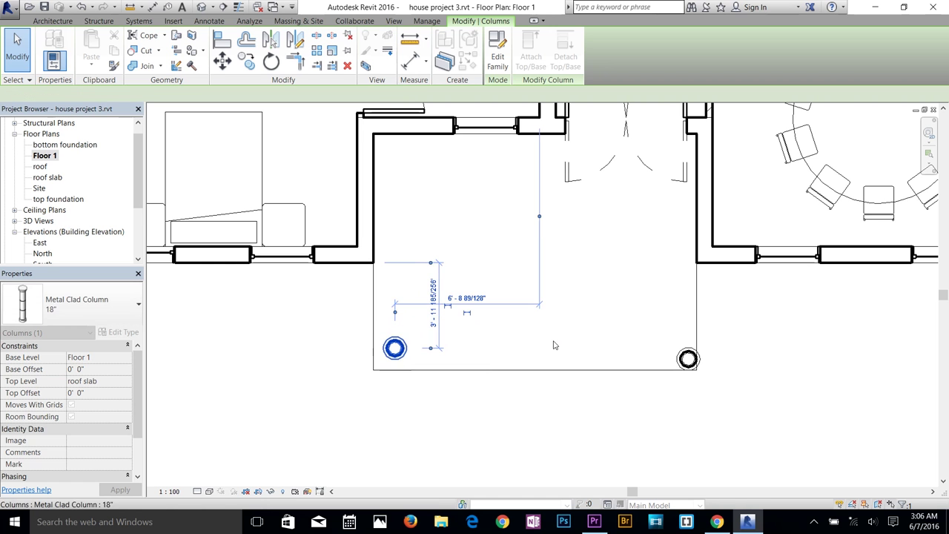
left_click(685, 357)
left_click_drag(682, 351, 674, 342)
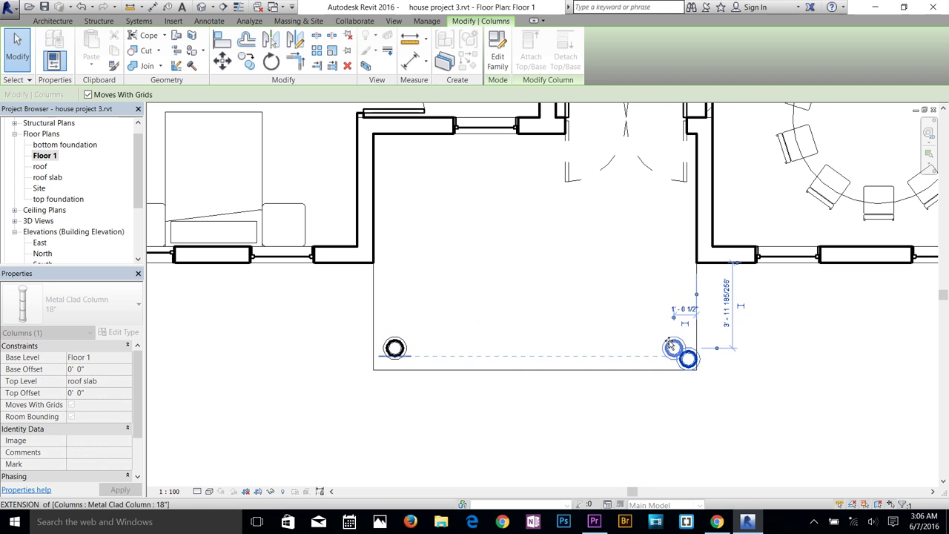
left_click_drag(674, 342, 674, 343)
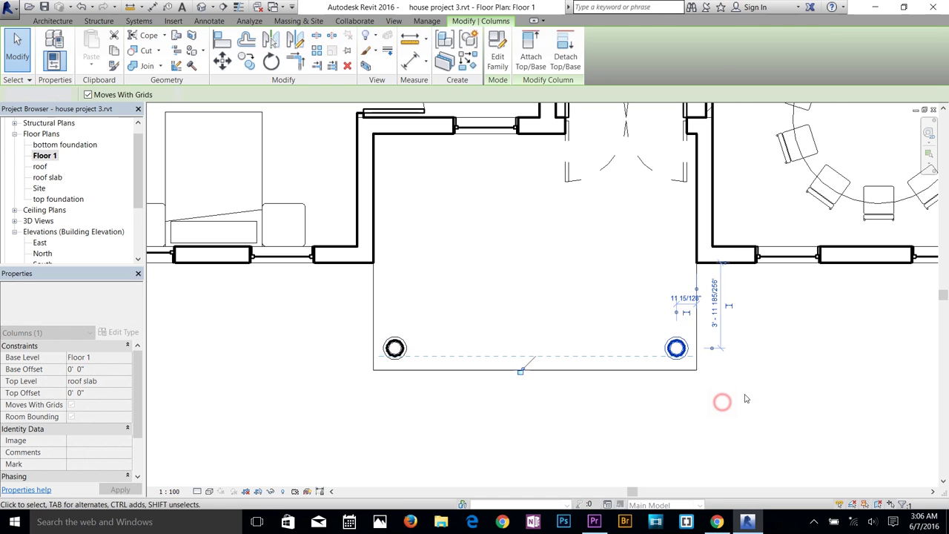
left_click(720, 398)
left_click(212, 6)
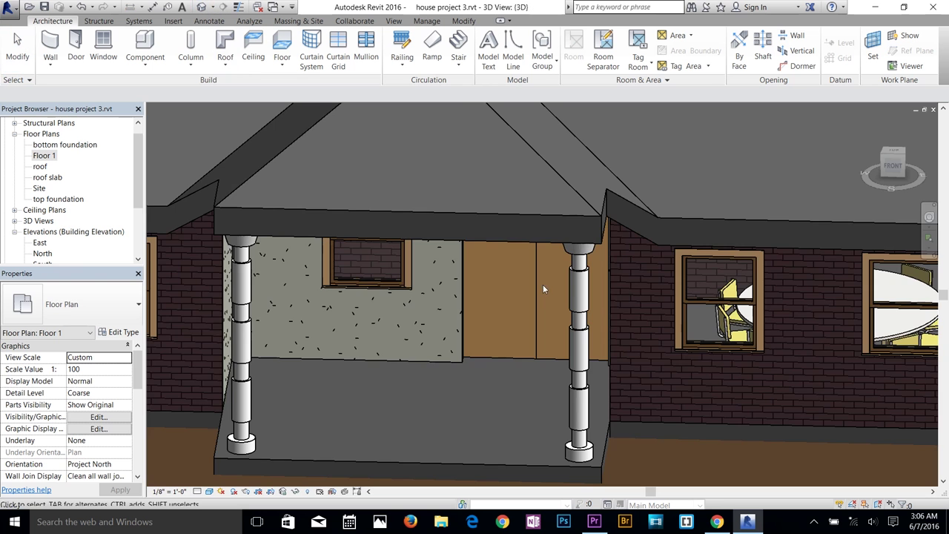
Step: Orbit and zoom around the house to inspect the finished porch and roof from several sides
scroll(610, 347, "down", 5)
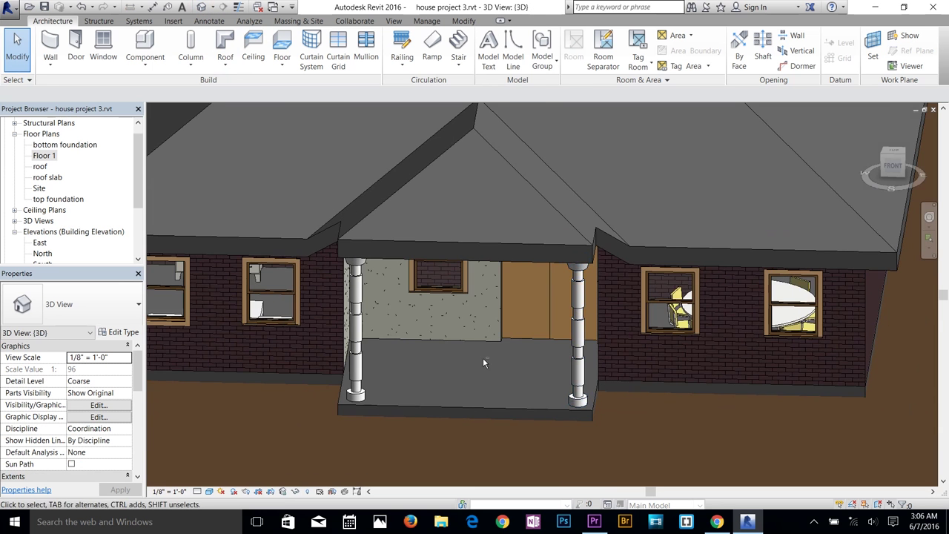
middle_click_drag(482, 358, 582, 326, "shift")
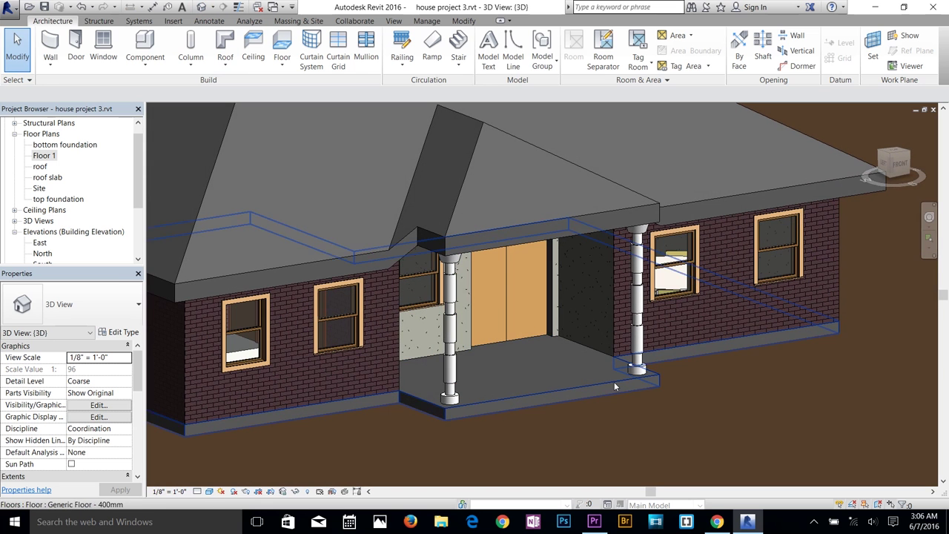
middle_click_drag(718, 290, 507, 268, "shift")
scroll(634, 331, "down", 3)
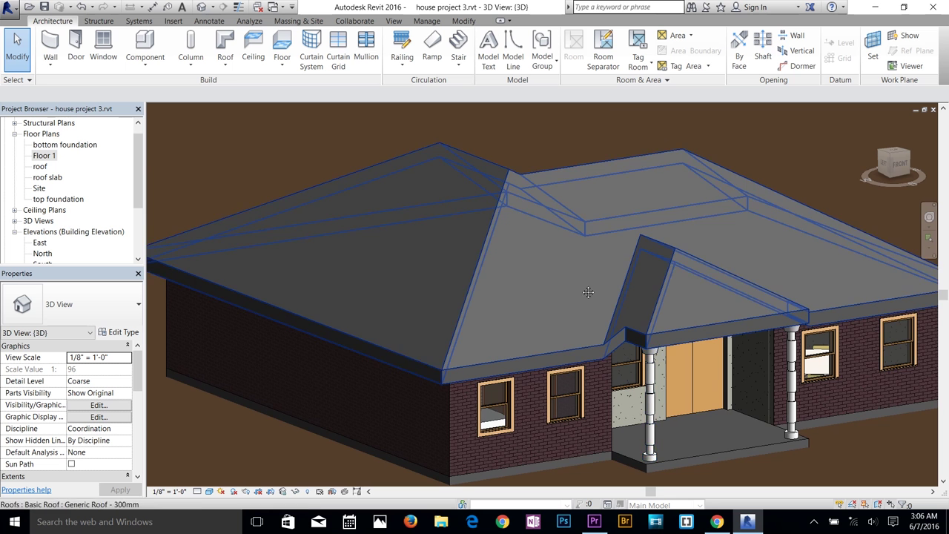
scroll(662, 296, "up", 3)
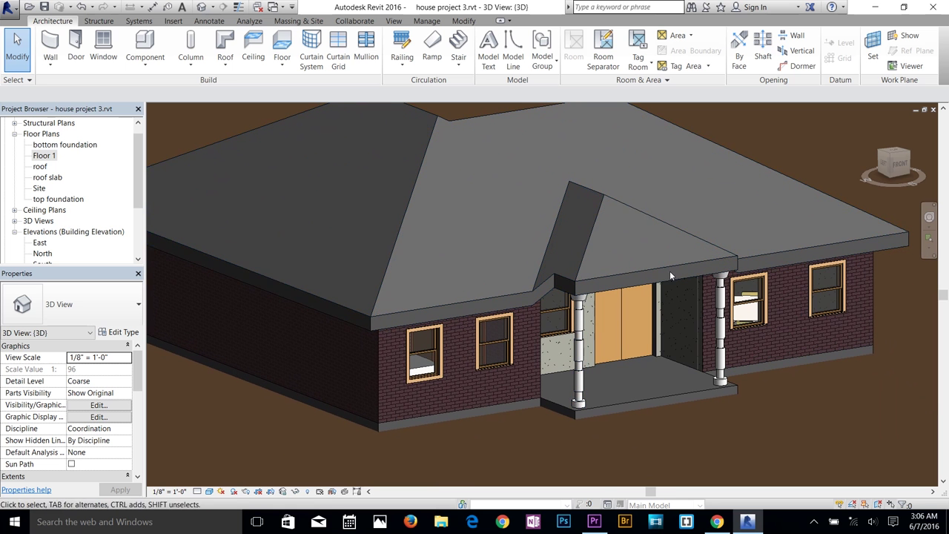
scroll(633, 278, "up", 2)
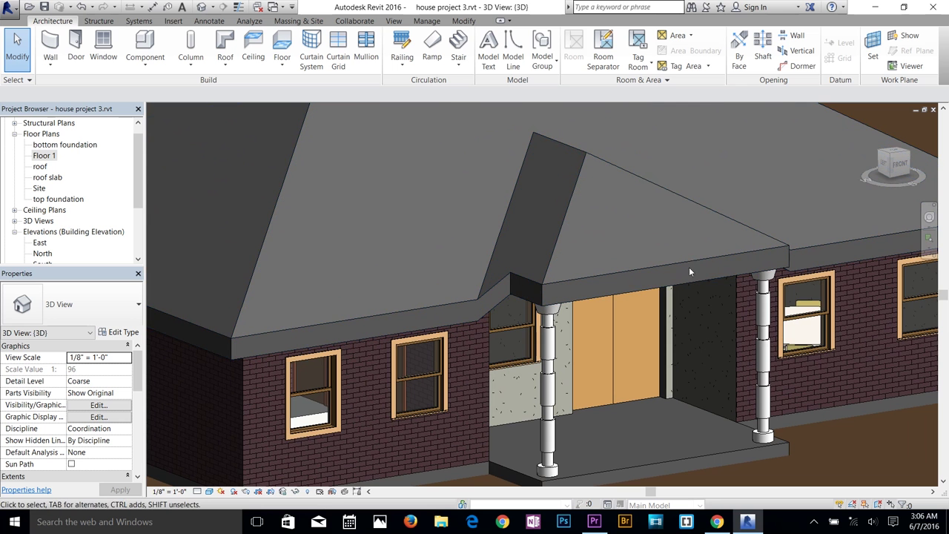
middle_click_drag(629, 322, 464, 315, "shift")
scroll(693, 379, "down", 5)
scroll(661, 367, "up", 3)
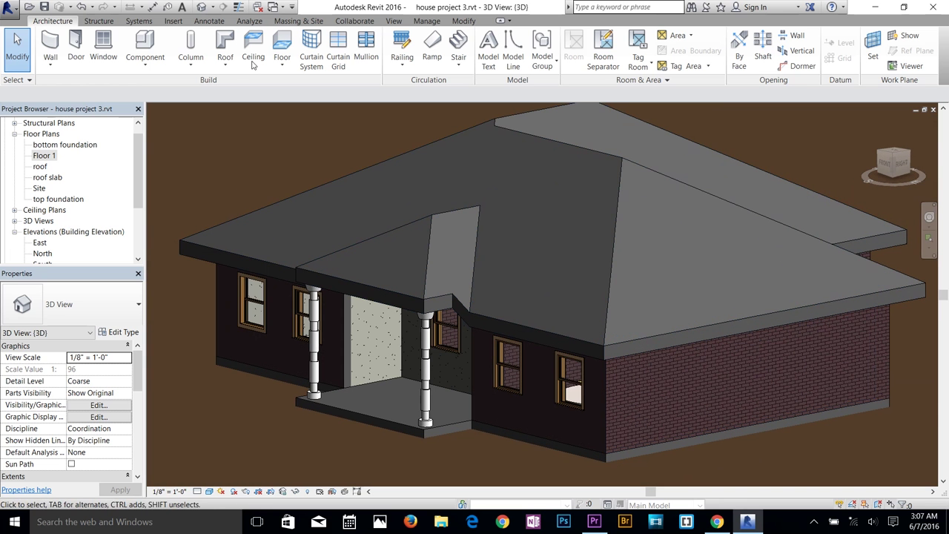
left_click(319, 22)
Step: Place two American Beech - 6.0 Meters trees at the house's left front and right side
left_click(332, 49)
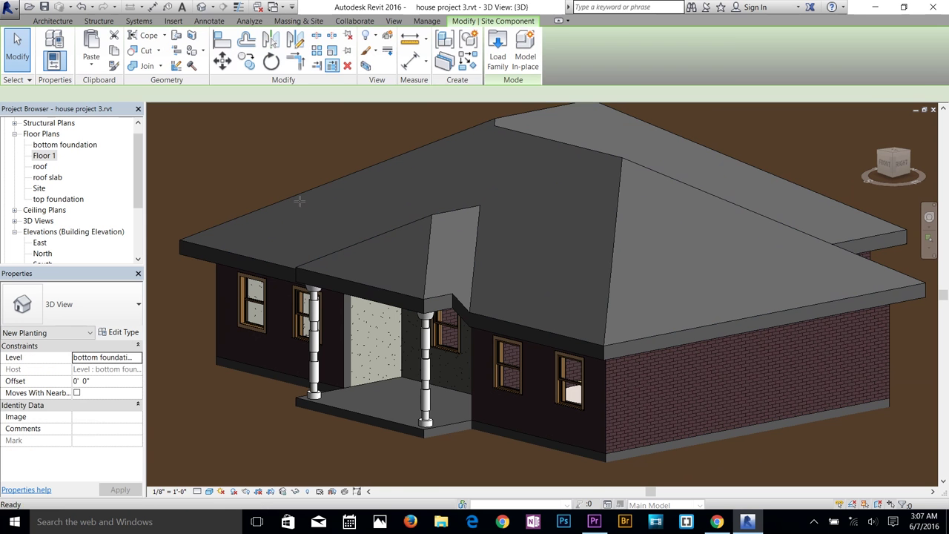
scroll(298, 200, "down", 6)
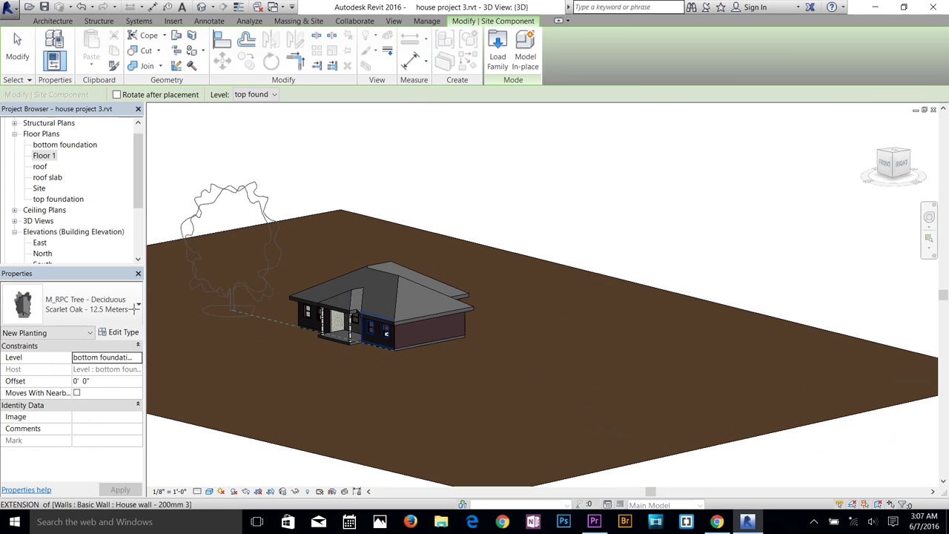
left_click(85, 304)
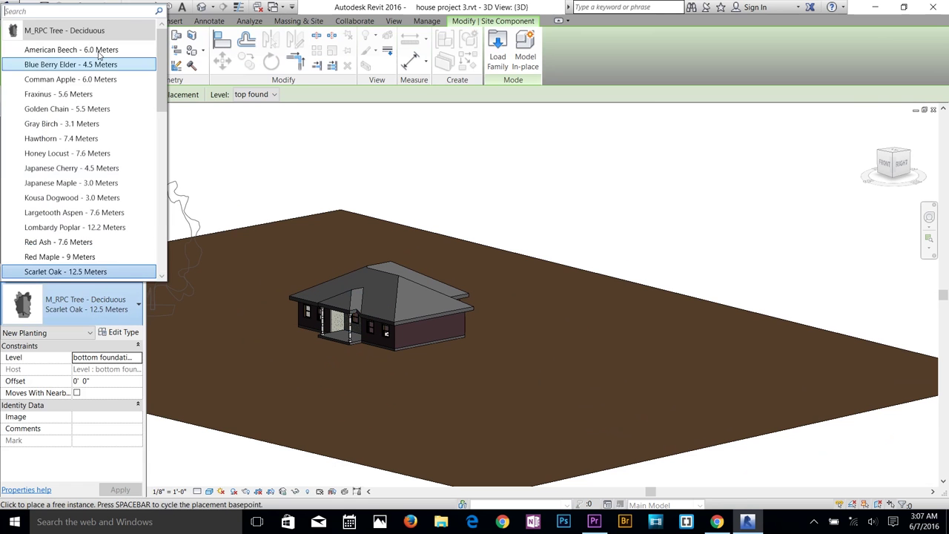
left_click(99, 49)
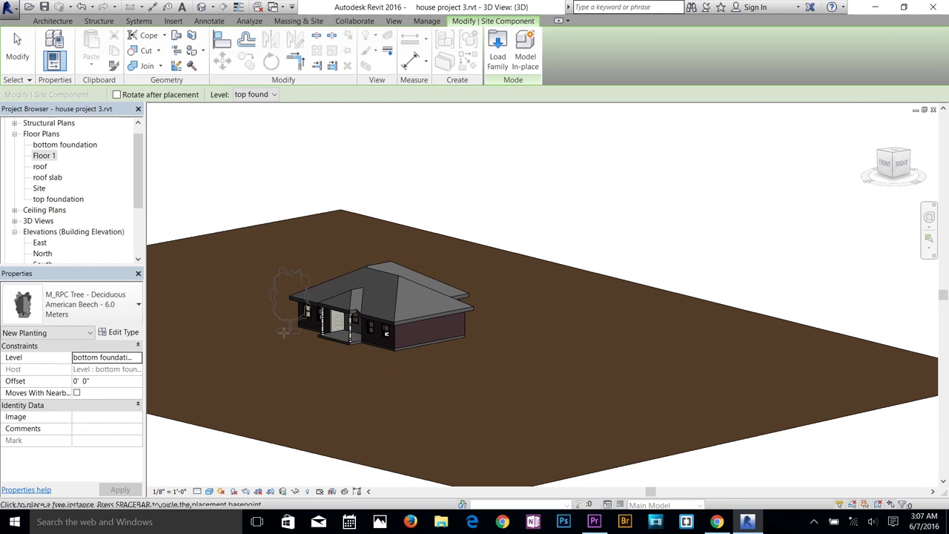
left_click(270, 306)
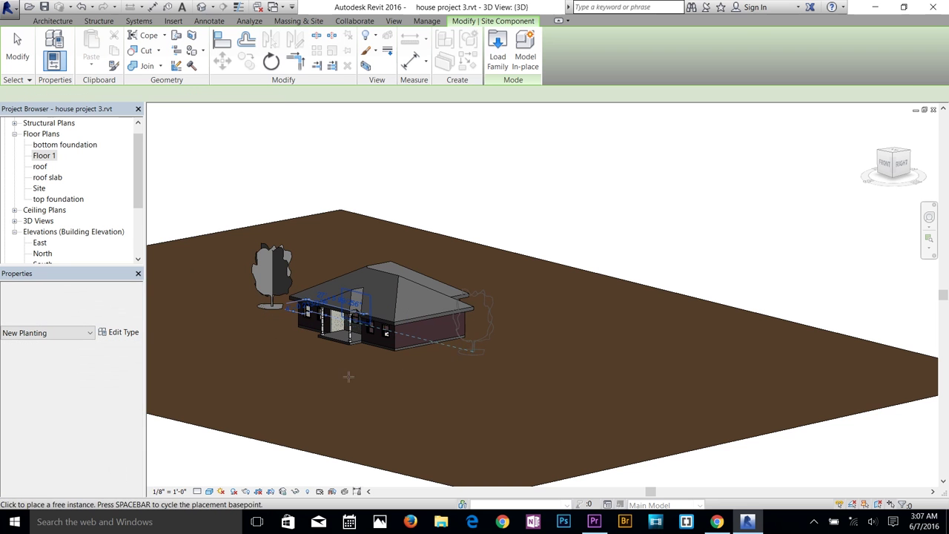
left_click(474, 354)
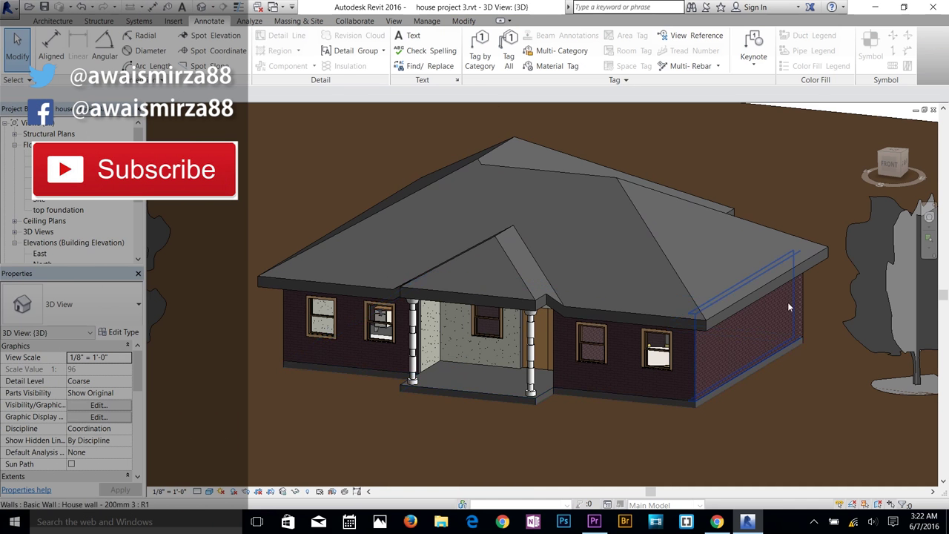
Step: Switch to the Floor 1 plan and pan so the whole house is centered
scroll(787, 302, "up", 2)
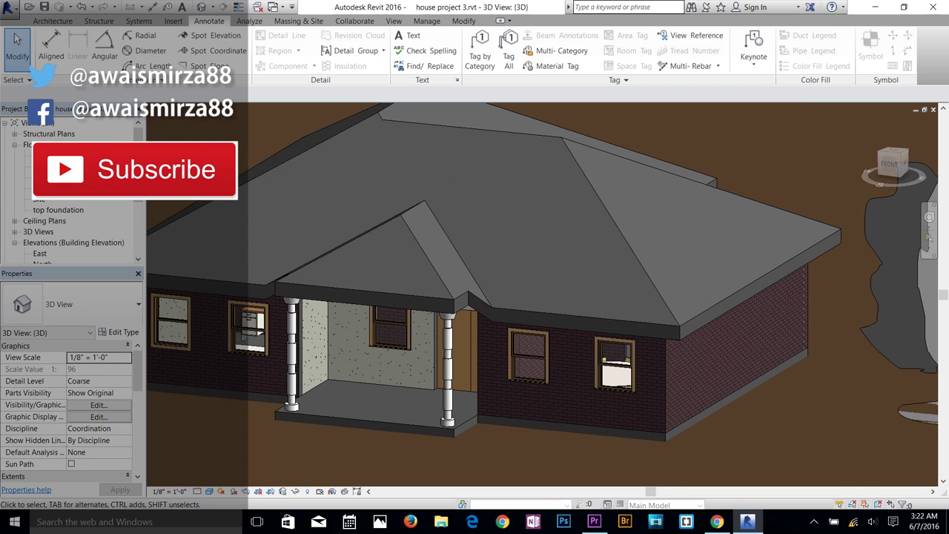
key("ctrl+Tab")
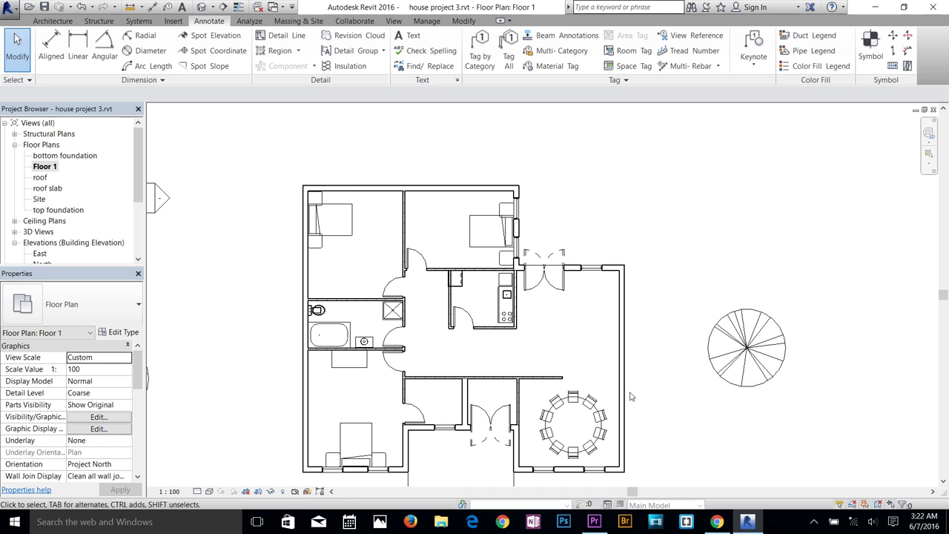
middle_click_drag(524, 376, 537, 335)
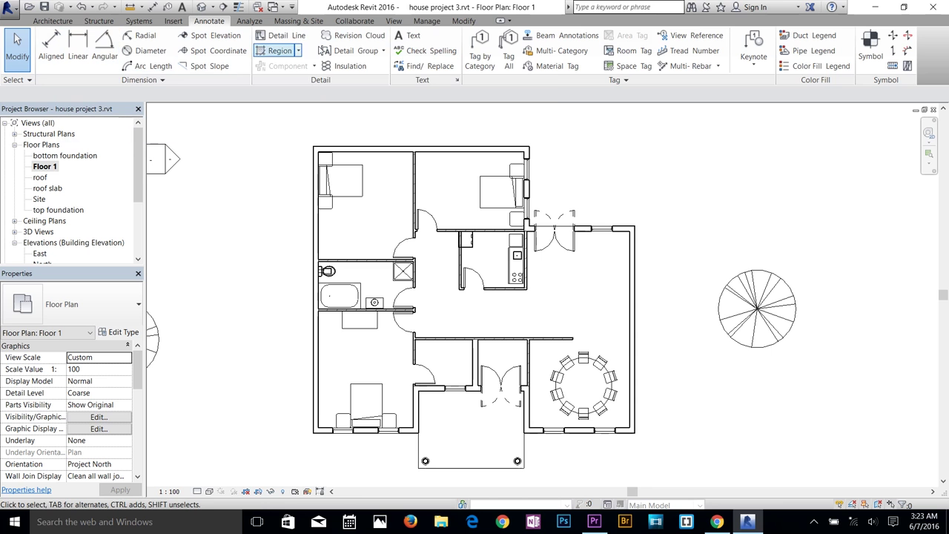
Step: Add a text note 'DGDFG' in the upper-left bedroom, then finish editing it
left_click(410, 35)
left_click(358, 215)
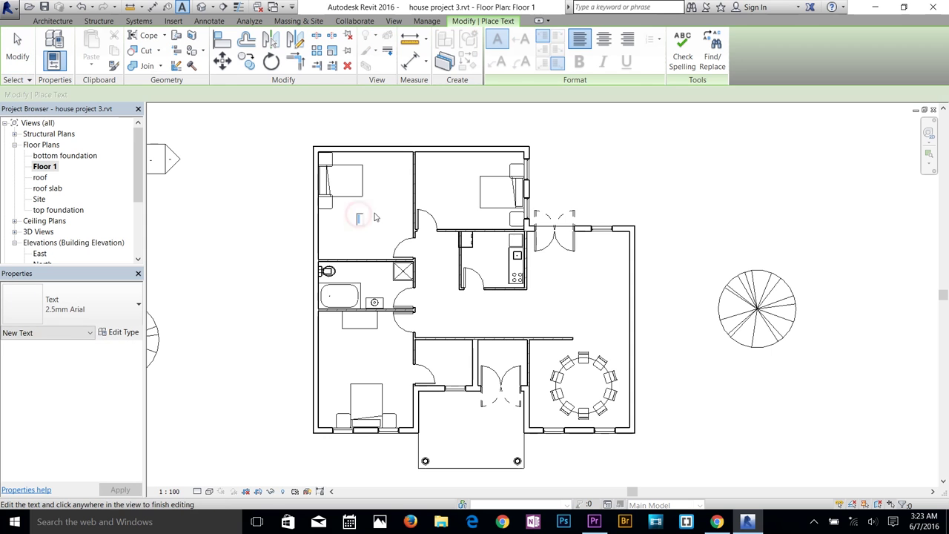
type("DGDFG")
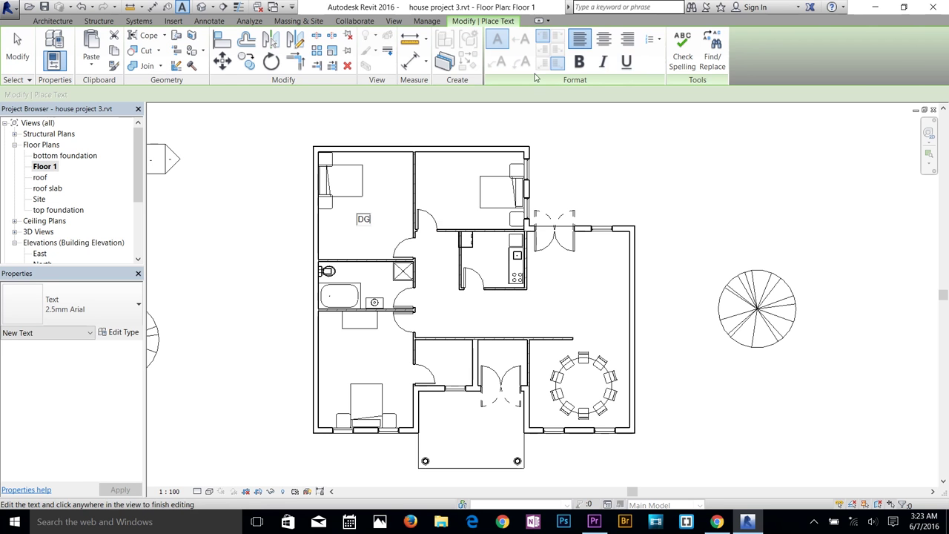
key("Escape")
key("Escape")
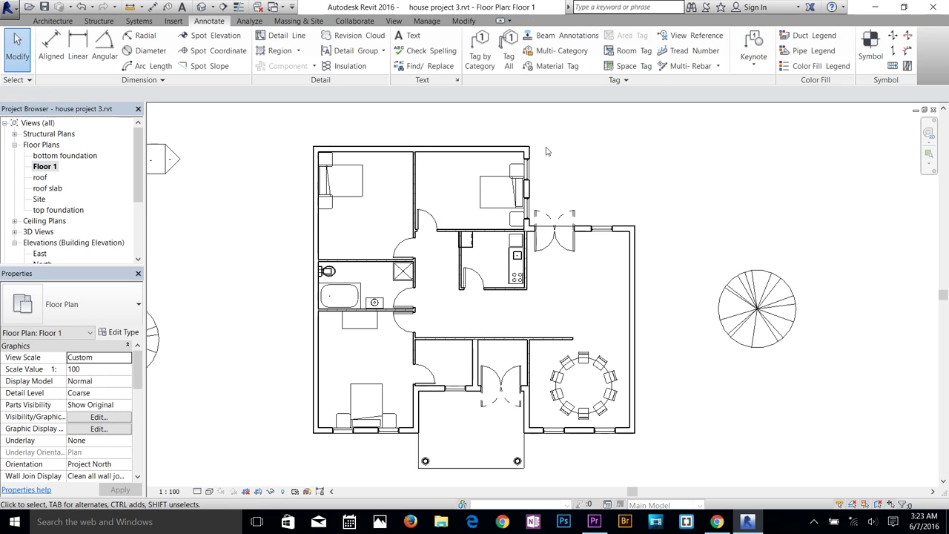
left_click(420, 22)
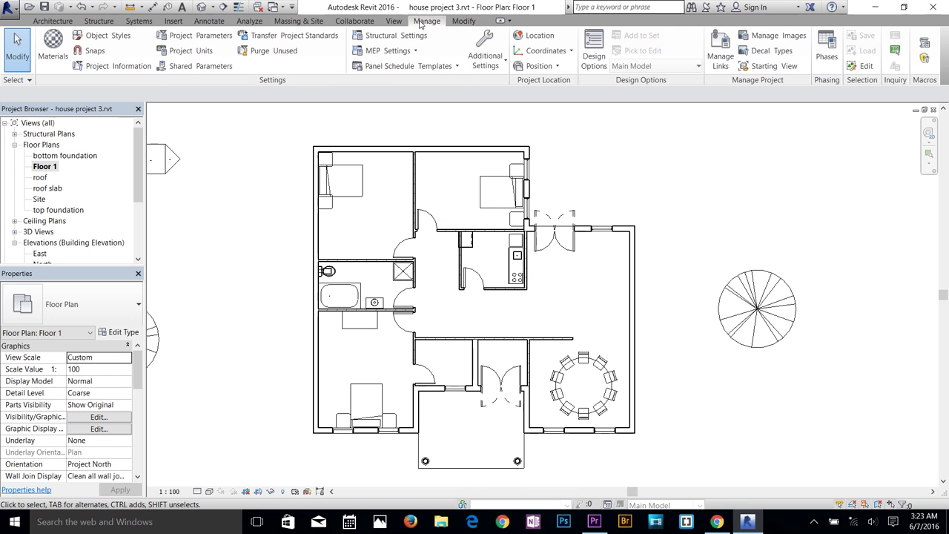
Step: Enter the author's name in Project Information and confirm the change
left_click(107, 68)
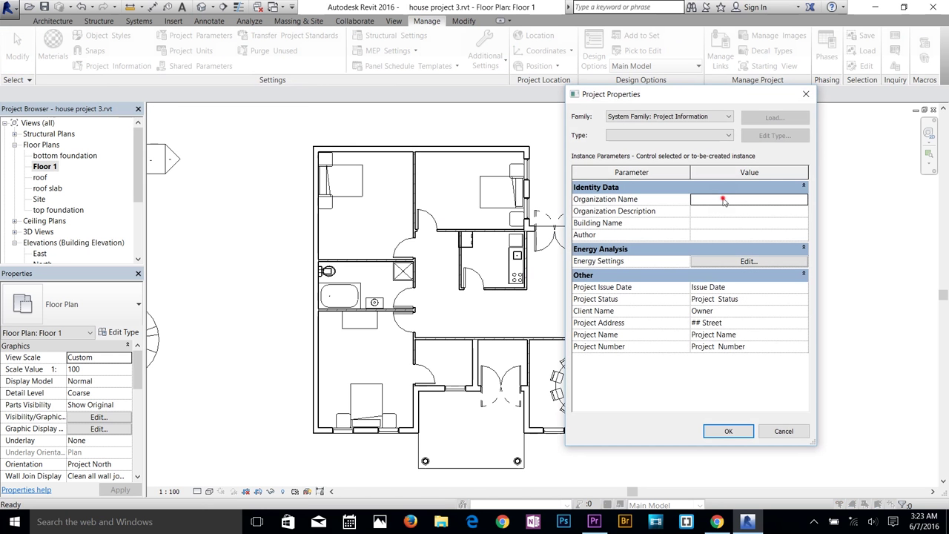
left_click(632, 212)
left_click(716, 300)
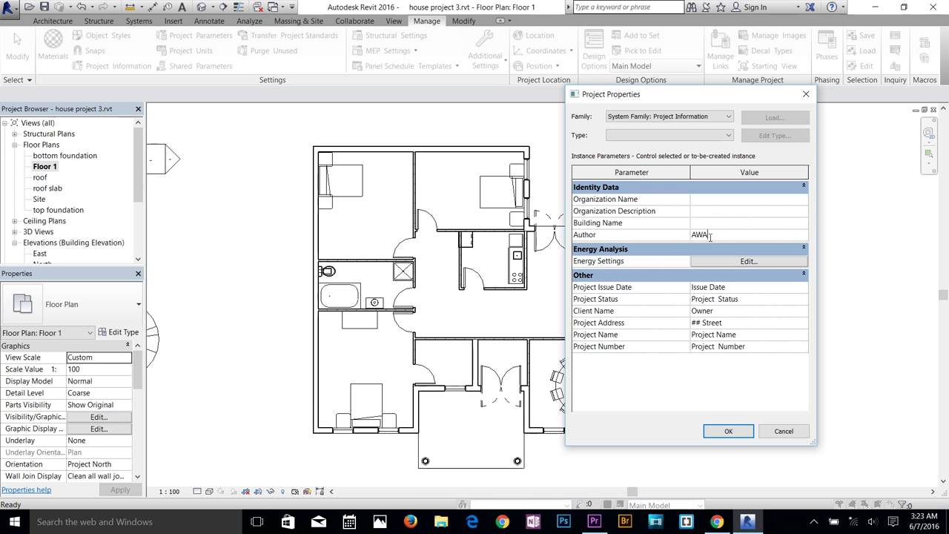
left_click(728, 433)
Step: Create new sheet A101 using the A0 metric title block
scroll(65, 183, "down", 1)
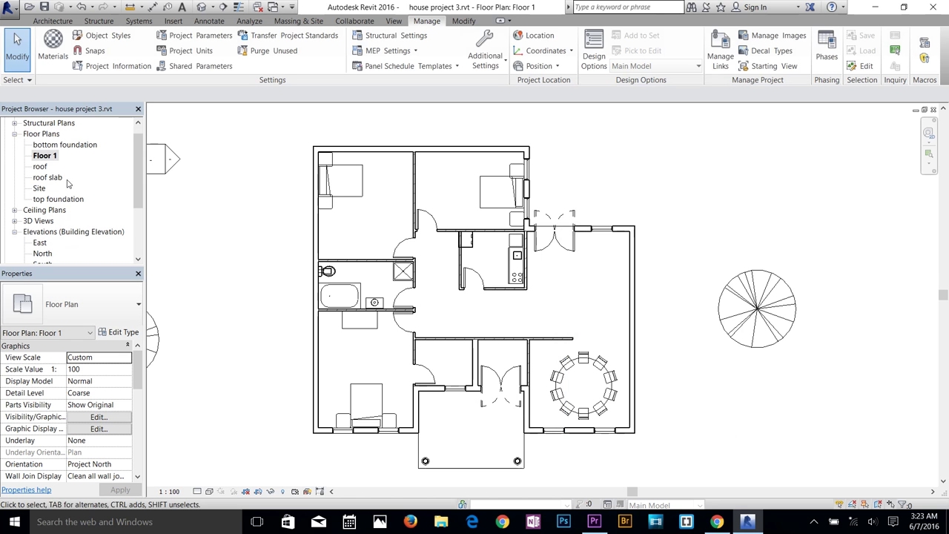
scroll(67, 184, "down", 8)
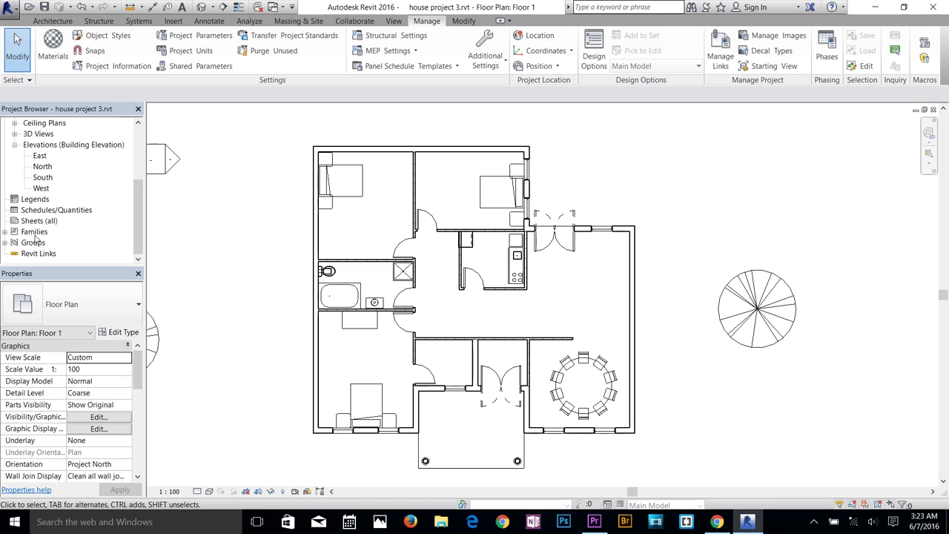
right_click(35, 221)
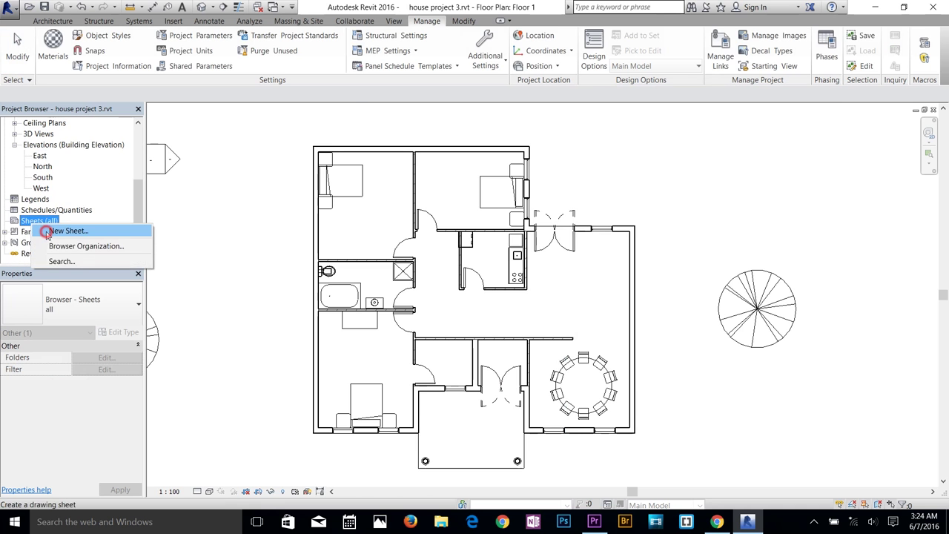
left_click(45, 233)
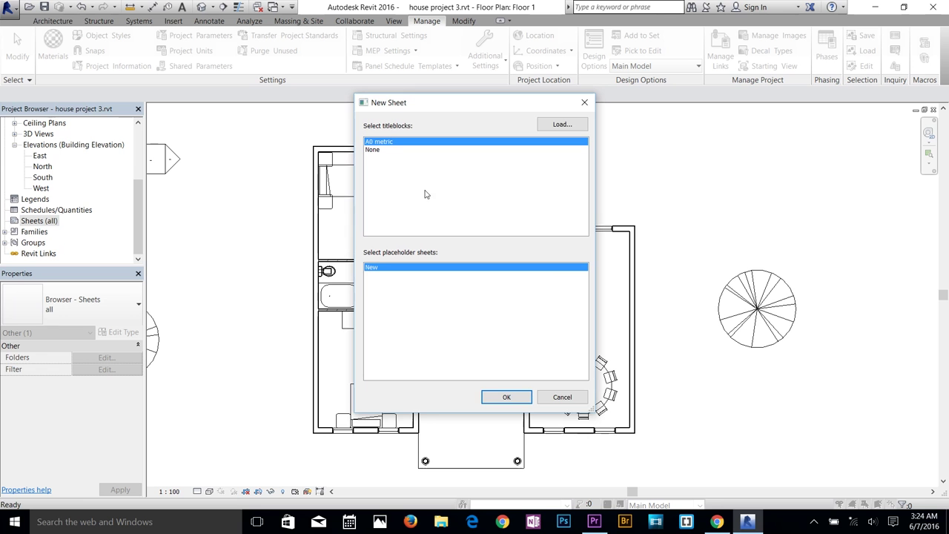
left_click(561, 124)
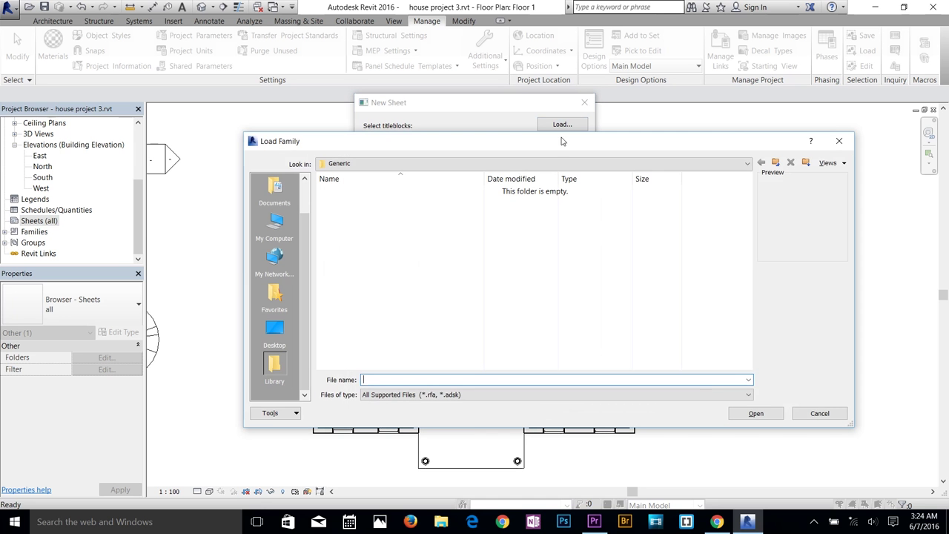
left_click(775, 163)
left_click(821, 414)
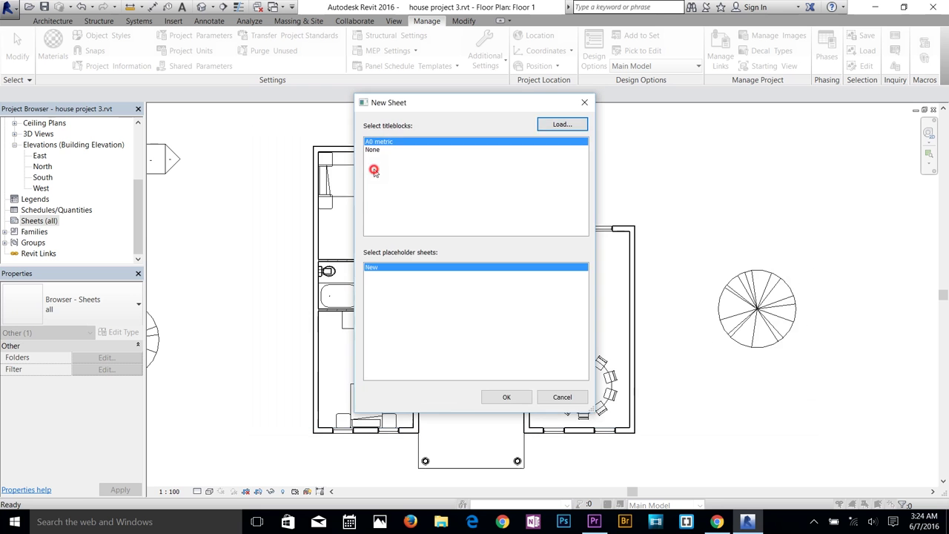
left_click(380, 142)
left_click(506, 397)
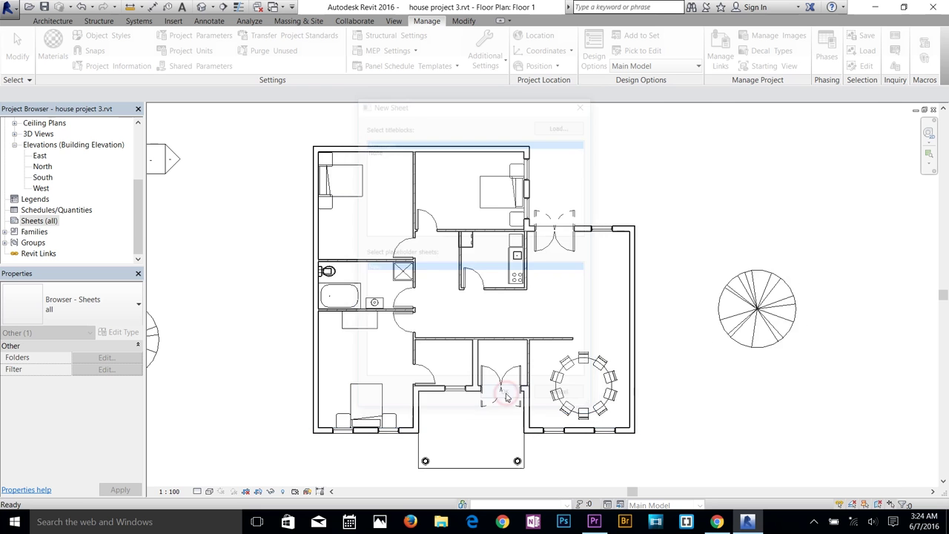
Step: Activate the new sheet and enter placeholder Organization Name 'FASDFASD' in Project Information
left_click(608, 320)
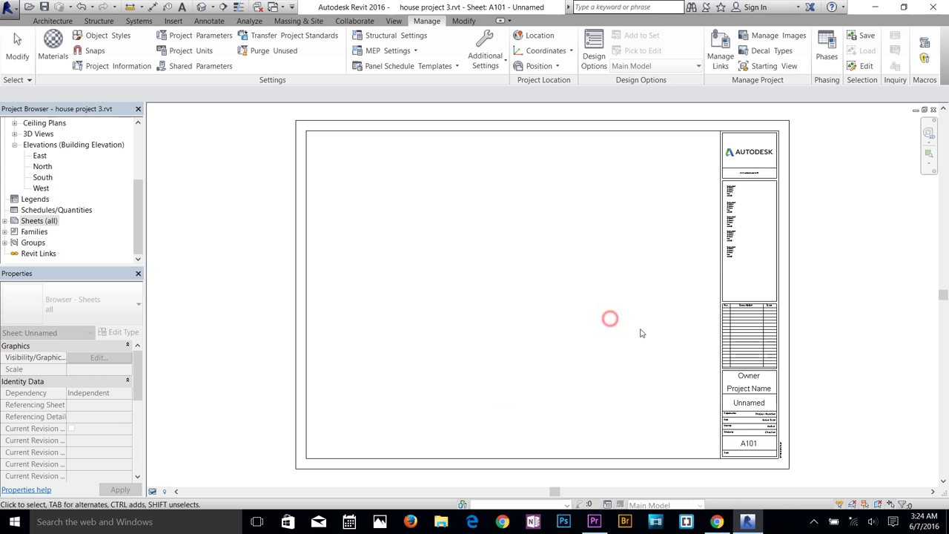
scroll(815, 429, "up", 5)
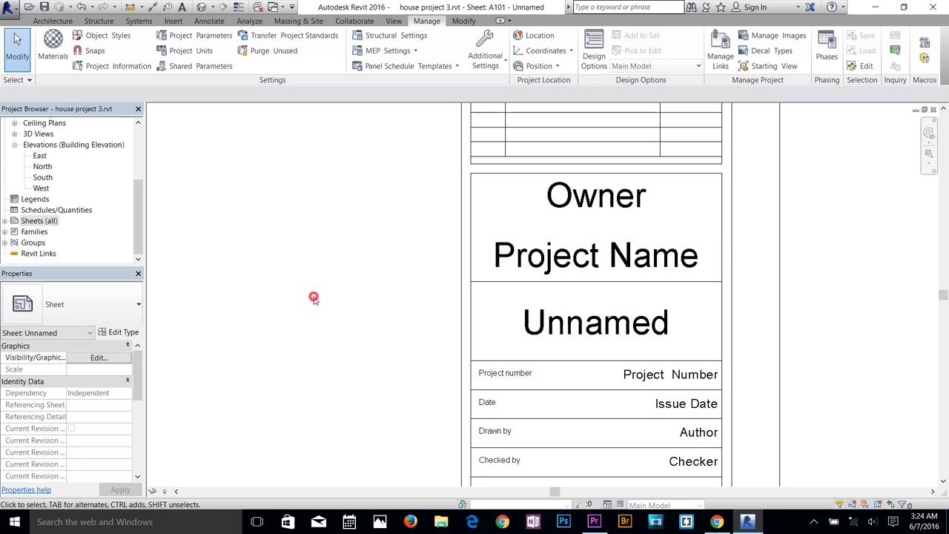
scroll(416, 171, "down", 2)
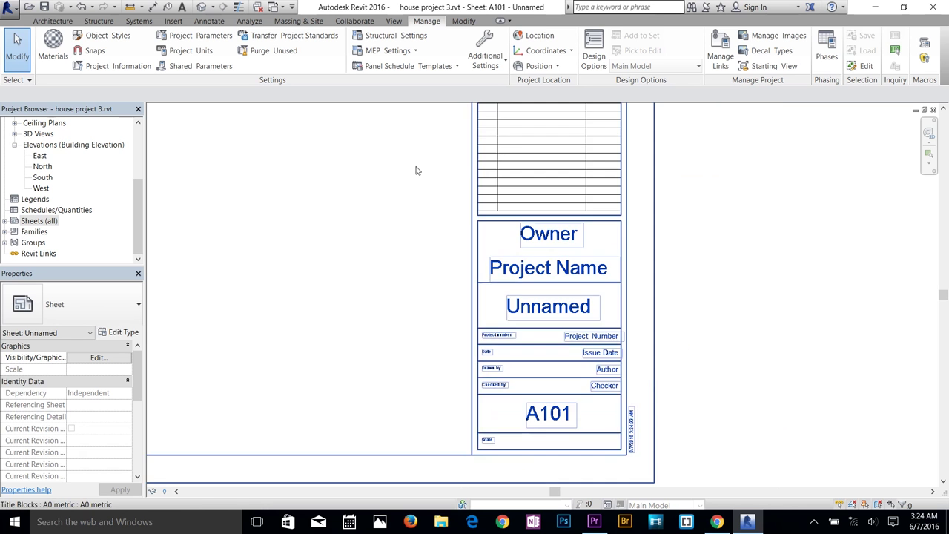
left_click(89, 66)
left_click(720, 235)
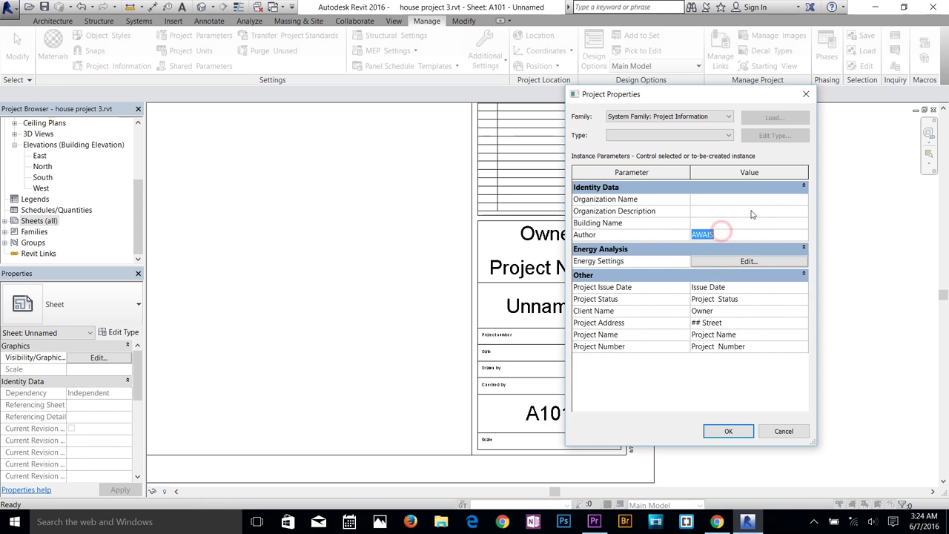
left_click(763, 172)
left_click(756, 200)
type("FASDFASD")
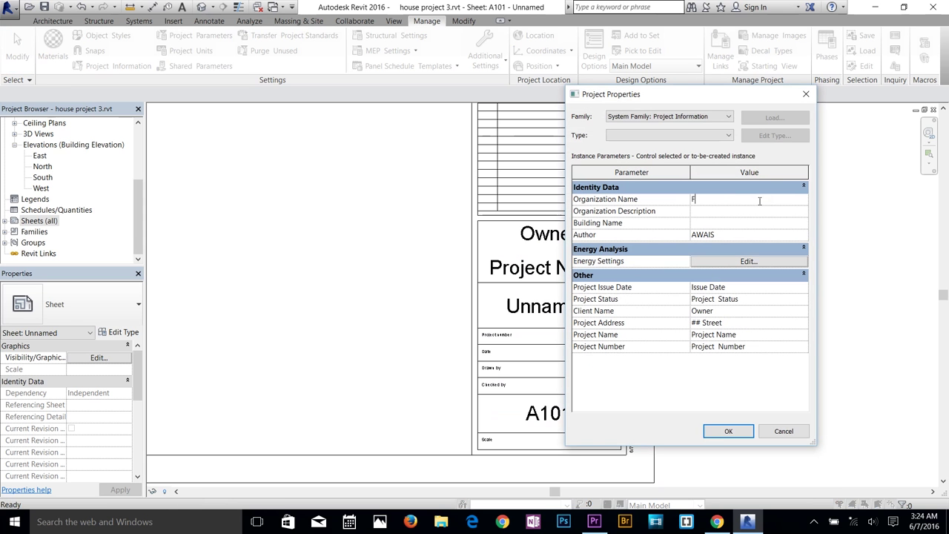
Step: Set Organization Description 'ASDFASD', Building Name 'ASDFAS', Issue Date 'ASFDASD', Project Number 'ASDF', and confirm
left_click(739, 211)
type("ASDFASD")
left_click(740, 224)
type("ASDFAS")
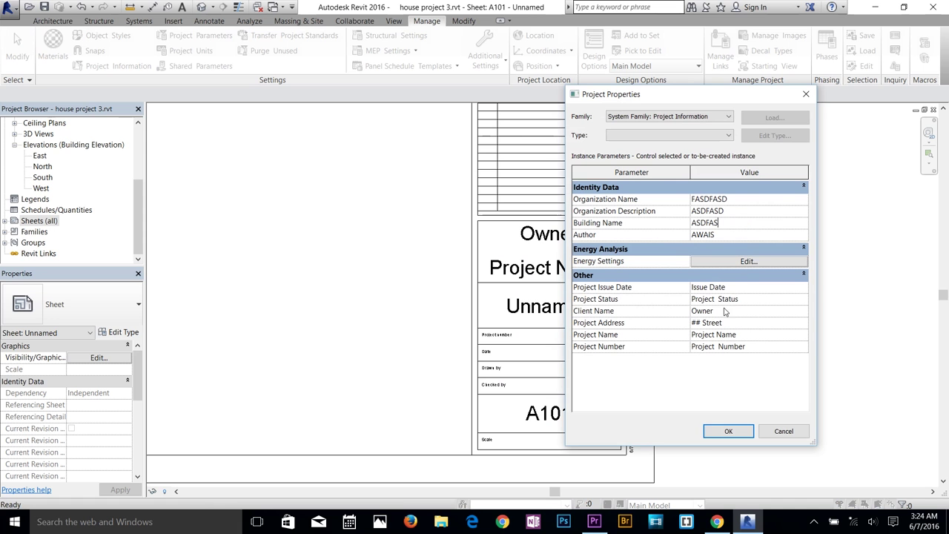
left_click(730, 287)
type("ASFDASD")
left_click(725, 346)
type("ASDF")
left_click(725, 434)
left_click(727, 434)
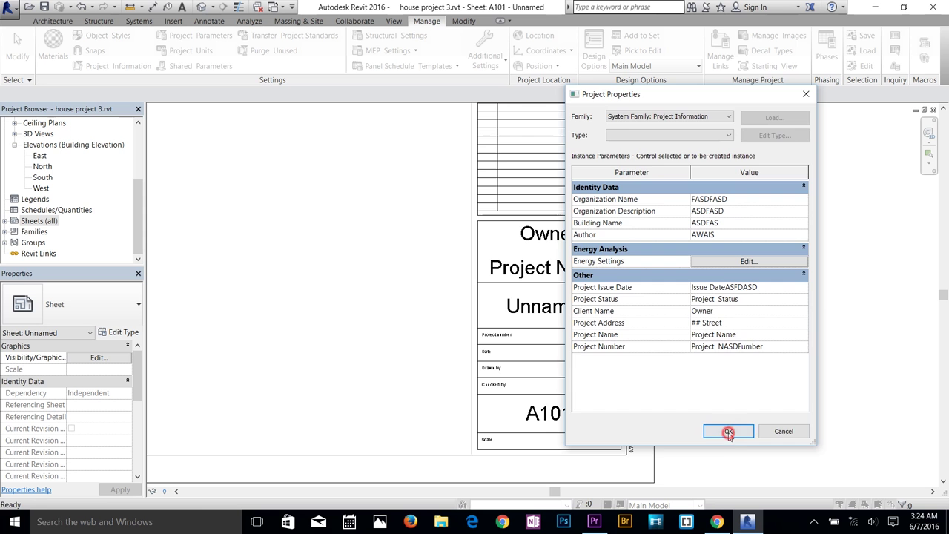
scroll(601, 379, "up", 3)
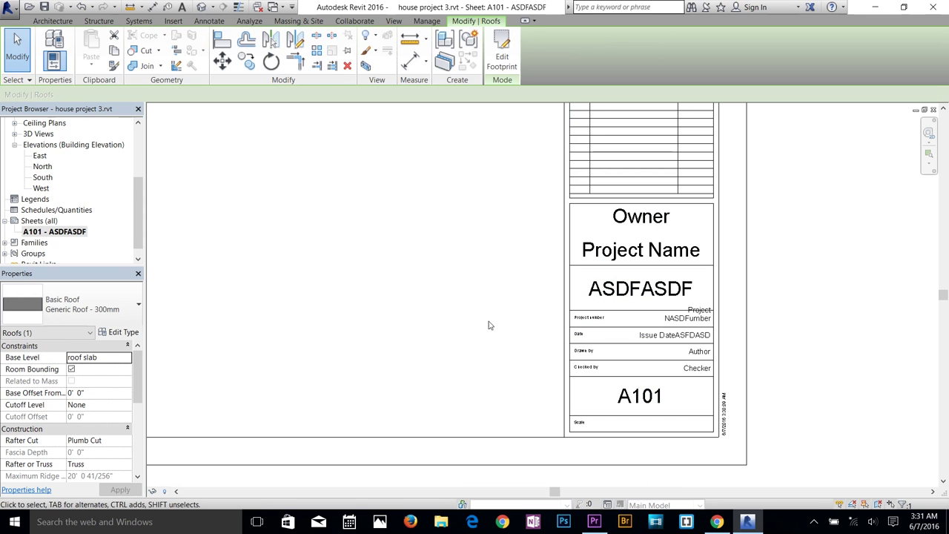
Step: Return to the house's 3D view and select the hipped Generic Roof - 300mm
left_click(462, 310)
left_click(198, 6)
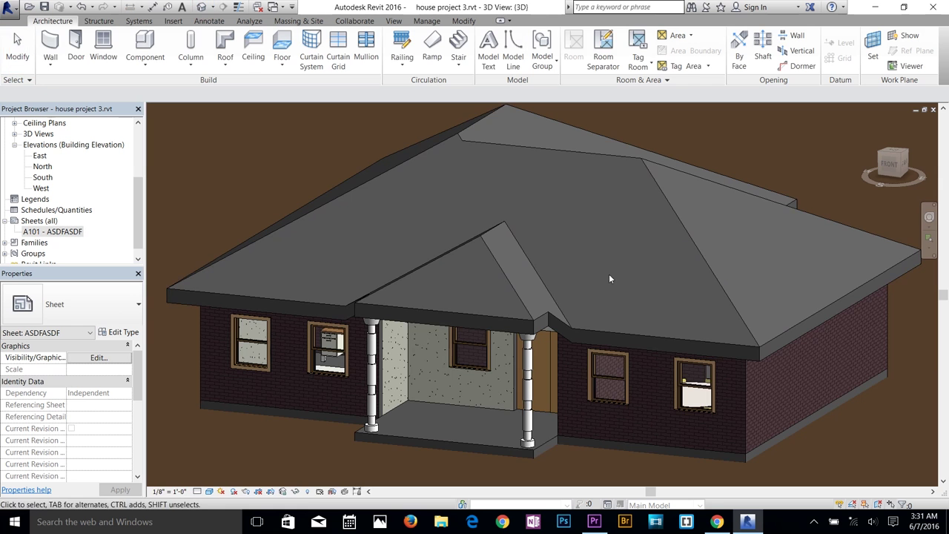
middle_click_drag(614, 254, 495, 278)
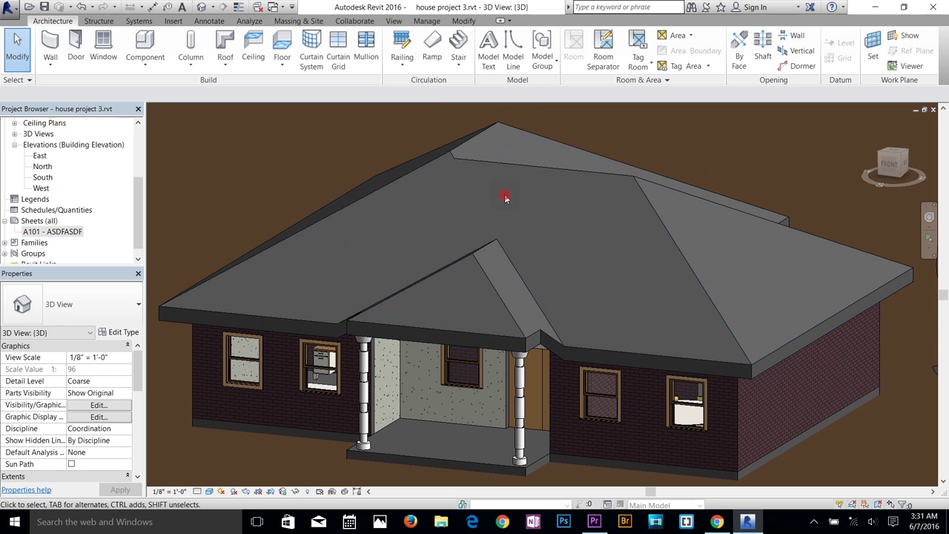
left_click(641, 188)
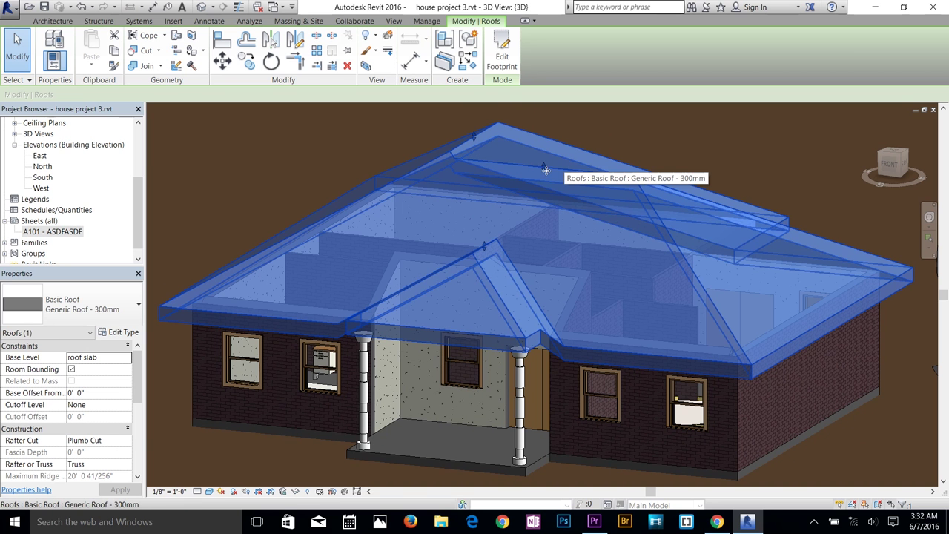
left_click(558, 60)
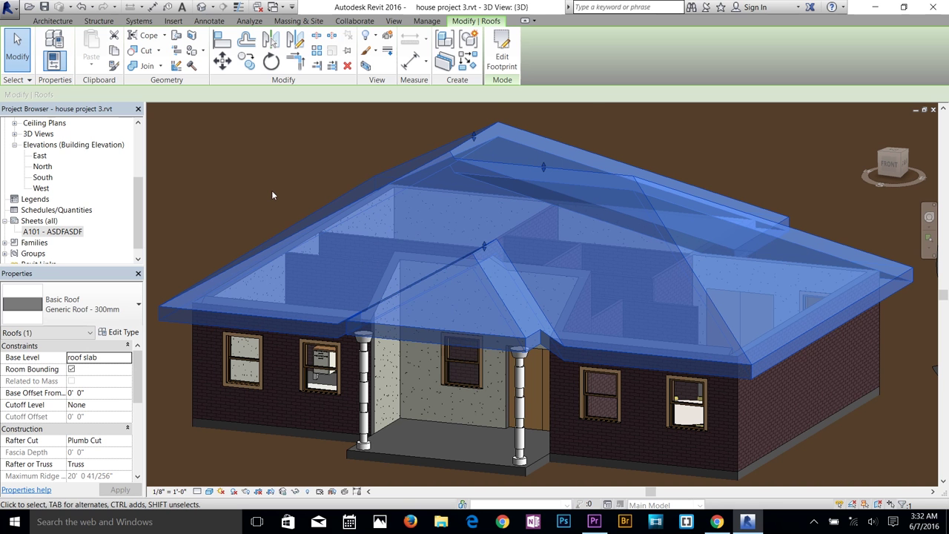
left_click(569, 46)
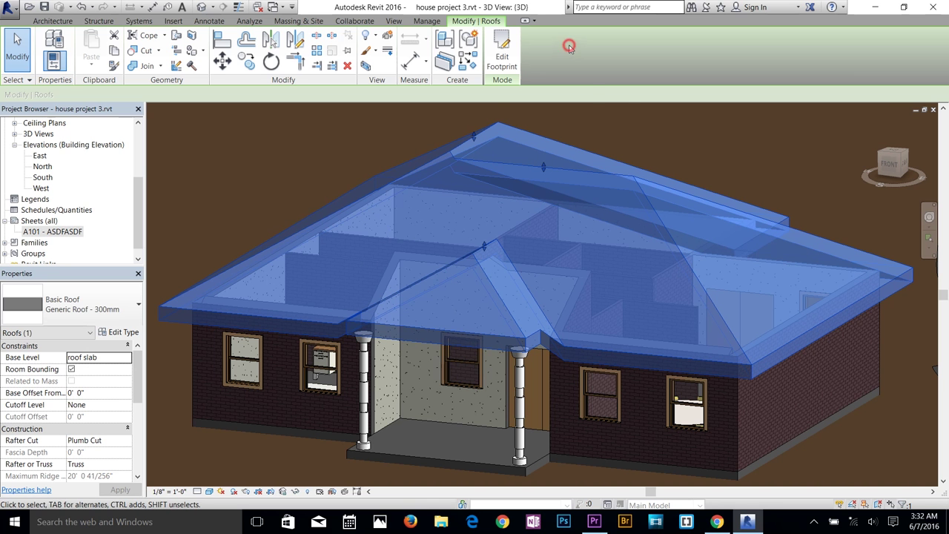